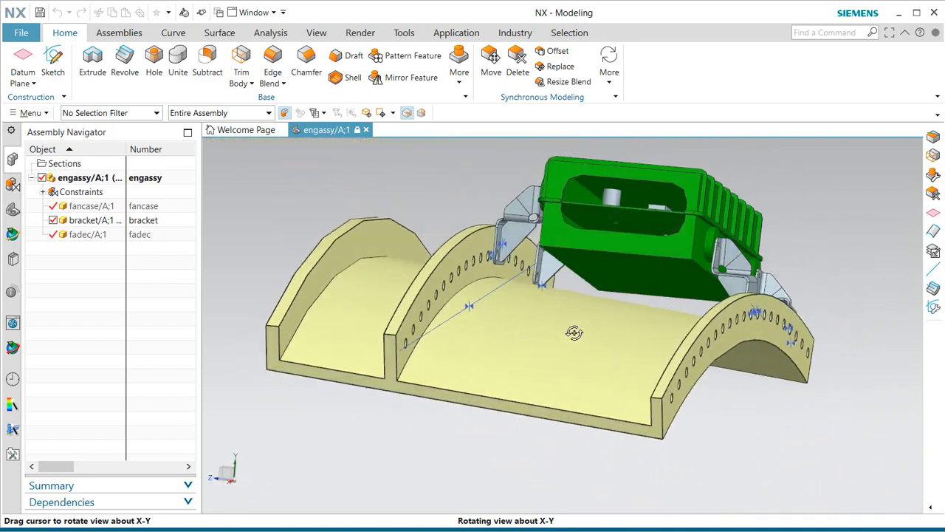
Pan the engassy assembly lower in the view and switch to the Pre/Post application.
{"action": "middle_click_drag", "start_coordinate": [675, 270], "coordinate": [668, 314], "text": "shift"}
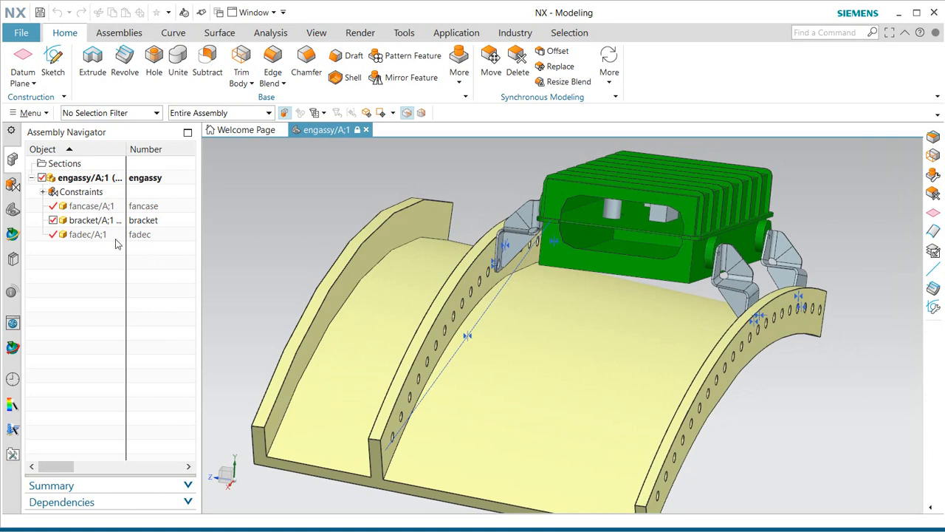
{"action": "left_click", "coordinate": [455, 34]}
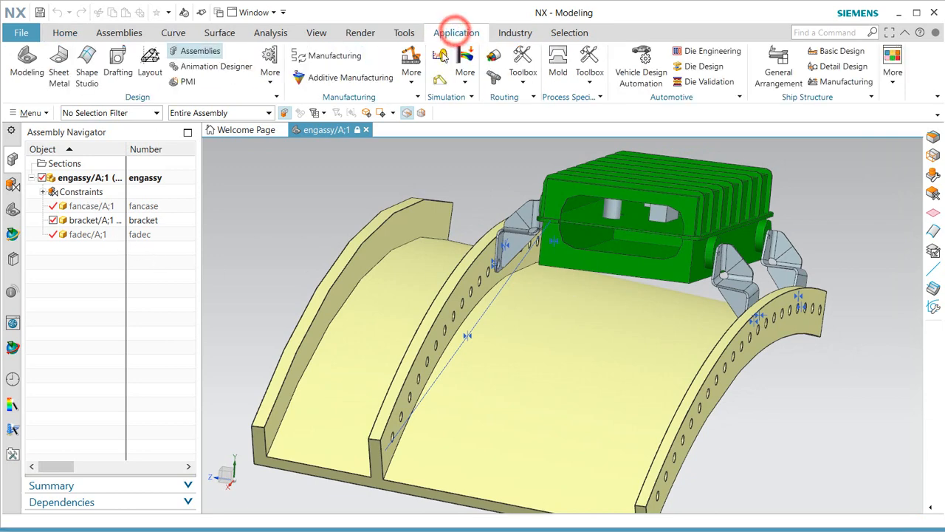
{"action": "left_click", "coordinate": [440, 56]}
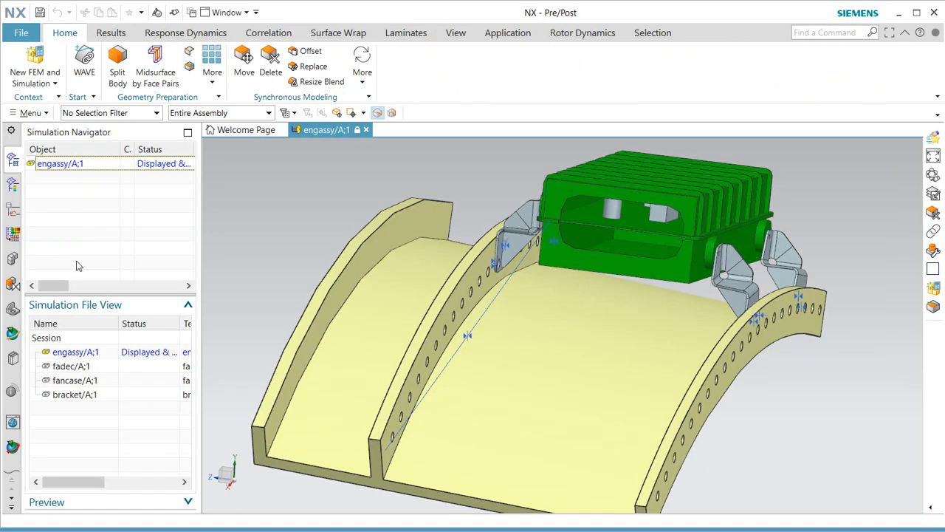
Display the bracket part on its own and orbit around it.
{"action": "left_click", "coordinate": [74, 395]}
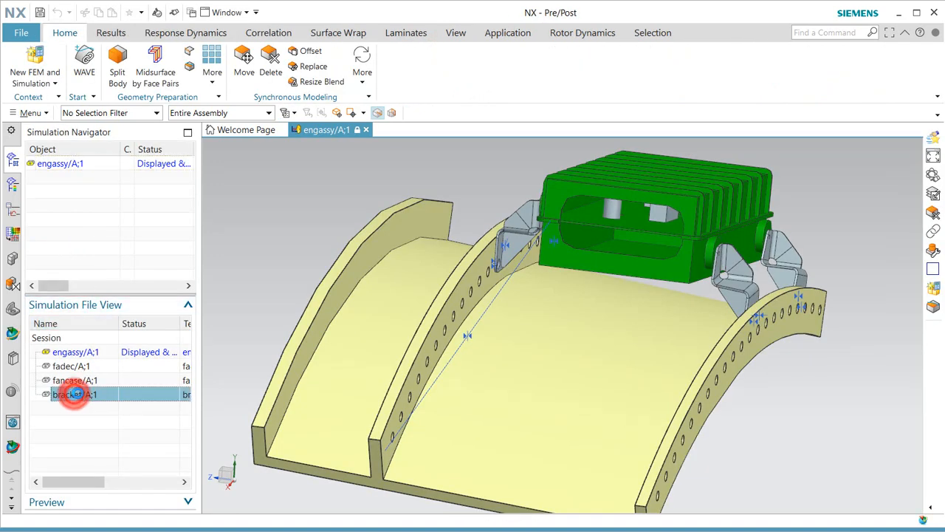
{"action": "double_click", "coordinate": [74, 395]}
{"action": "mouse_move", "coordinate": [407, 369]}
{"action": "middle_mouse_down"}
{"action": "mouse_move", "coordinate": [467, 380]}
{"action": "mouse_move", "coordinate": [410, 377]}
{"action": "middle_mouse_up"}
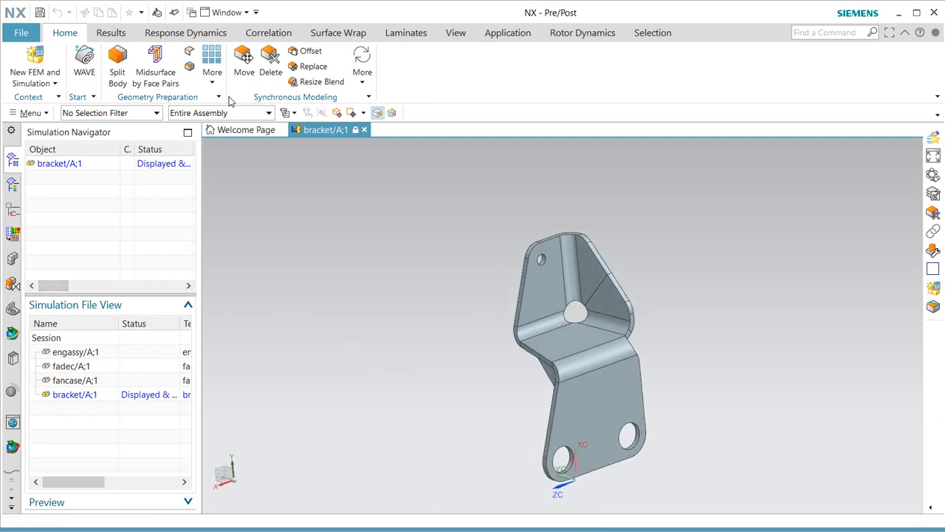
Start a new Simcenter Nastran FEM, bracket.fem1, for the bracket part.
{"action": "right_click", "coordinate": [70, 167]}
{"action": "left_click", "coordinate": [87, 175]}
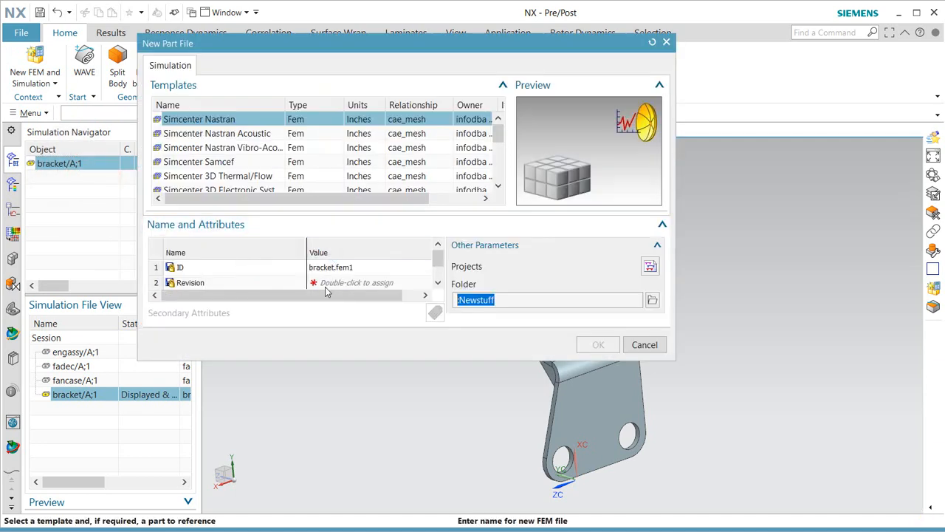
{"action": "left_click", "coordinate": [326, 285]}
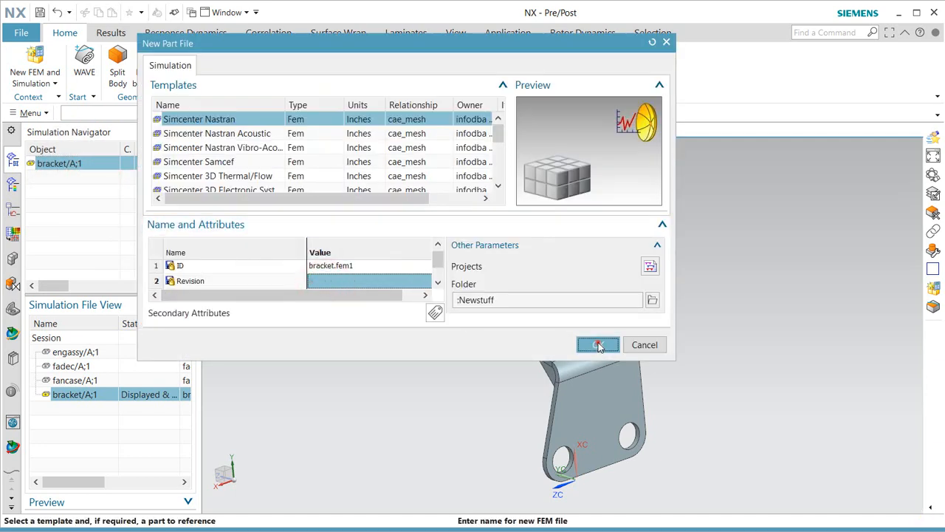
{"action": "left_click", "coordinate": [598, 345]}
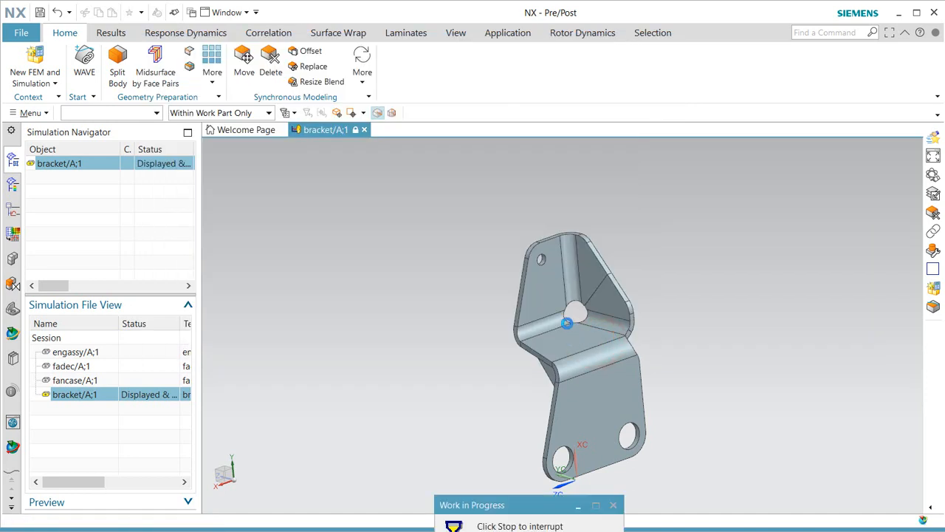
Create bracket.fem1 with idealized part bracket.i1 and the Simcenter Nastran structural solver.
{"action": "left_click", "coordinate": [549, 509]}
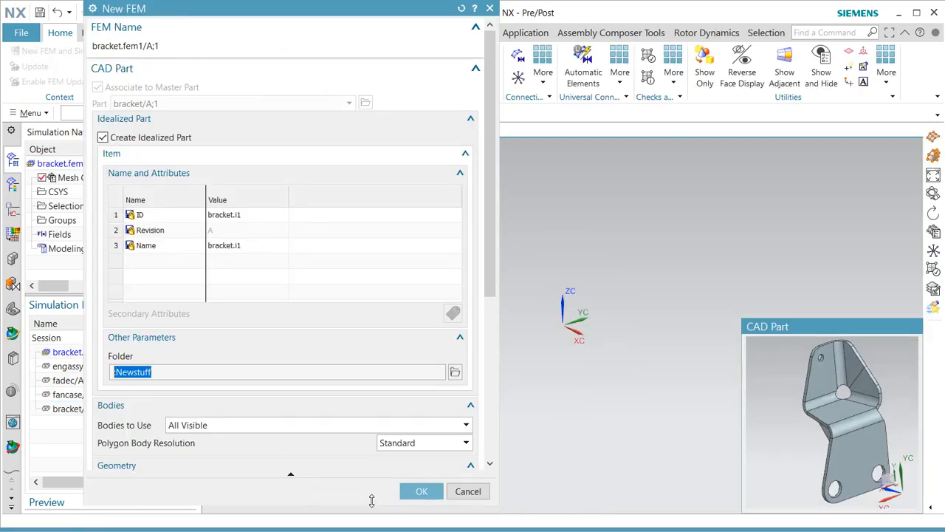
{"action": "left_click_drag", "start_coordinate": [488, 234], "coordinate": [486, 386]}
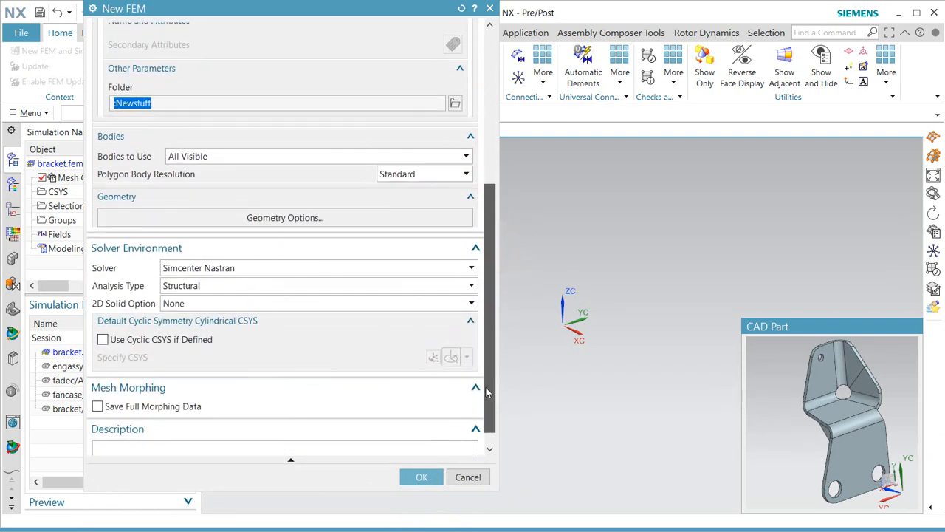
{"action": "left_click", "coordinate": [419, 476]}
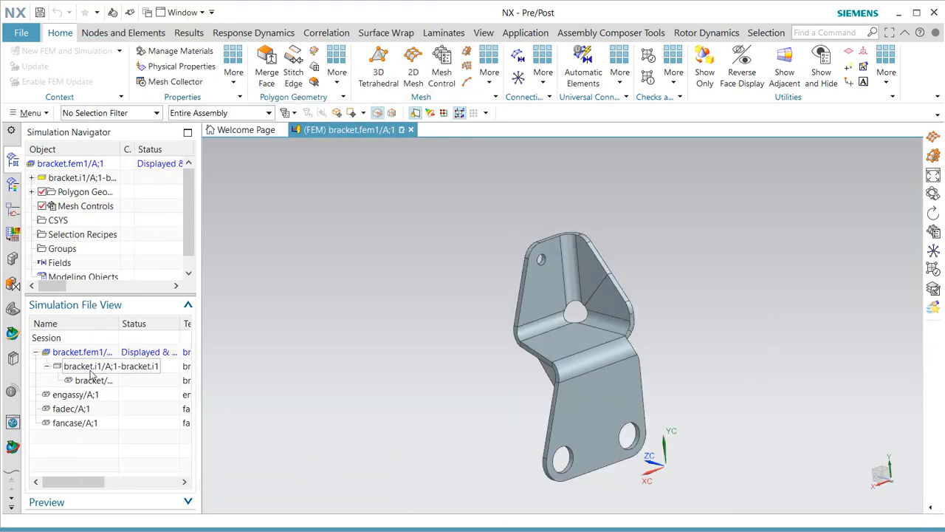
Display bracket.i1 and promote the whole bracket body into the idealized part.
{"action": "double_click", "coordinate": [90, 372]}
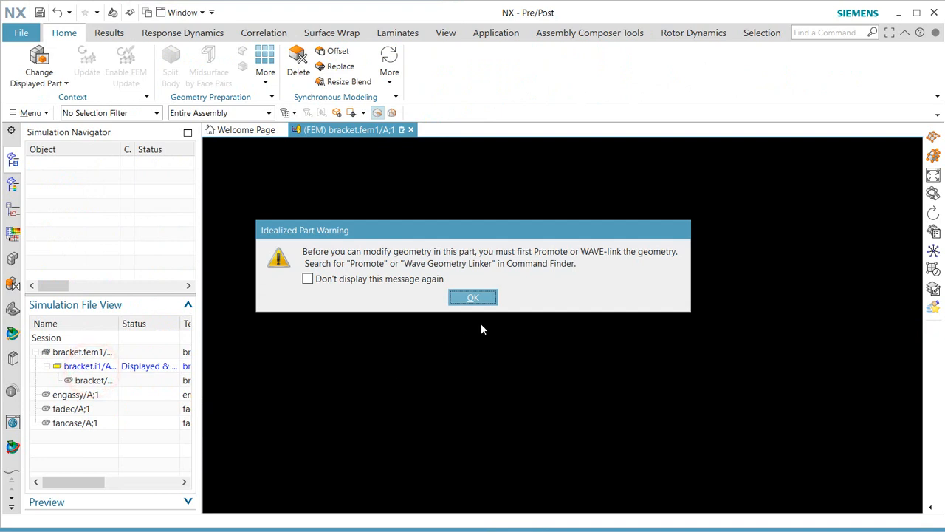
{"action": "left_click", "coordinate": [491, 299]}
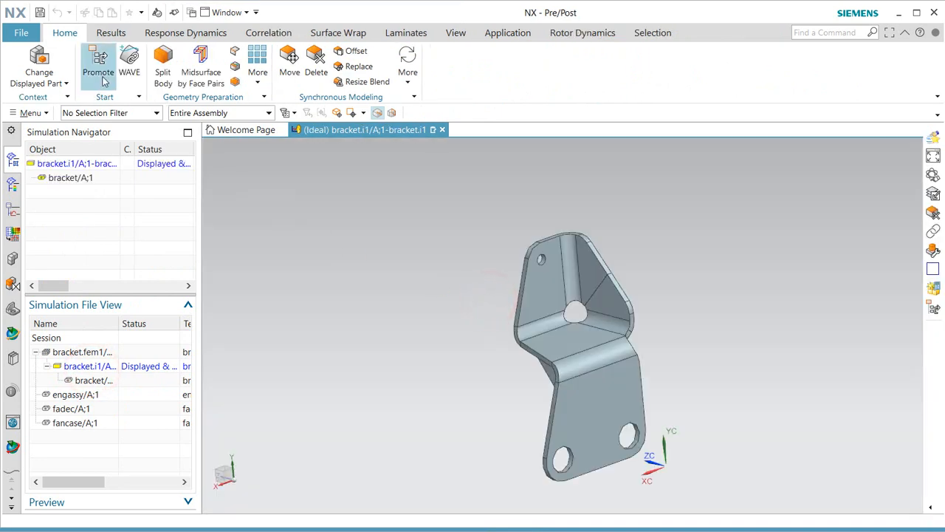
{"action": "left_click", "coordinate": [103, 65]}
{"action": "left_click_drag", "start_coordinate": [481, 214], "coordinate": [667, 490]}
{"action": "left_click", "coordinate": [170, 86]}
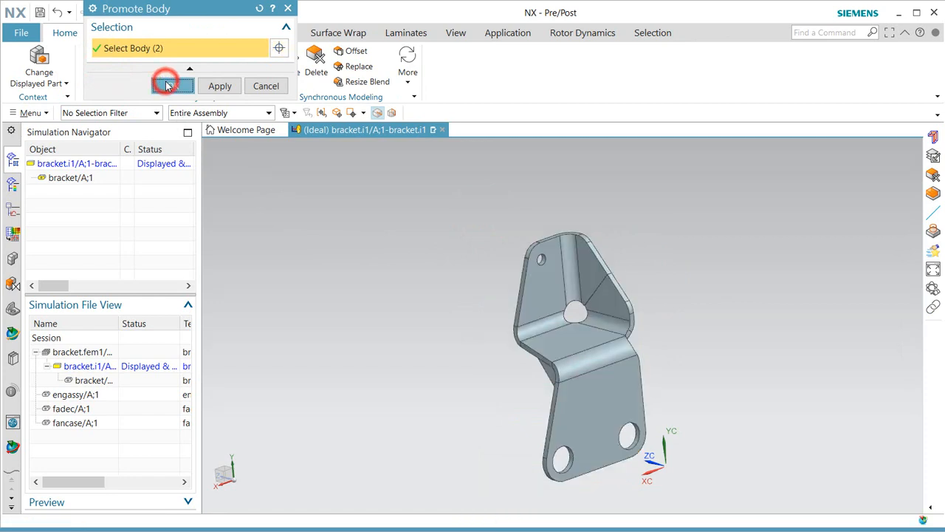
In Modeling, unite the promoted bracket body with the triangular plate, then return to Pre/Post.
{"action": "left_click", "coordinate": [518, 31]}
{"action": "left_click", "coordinate": [12, 56]}
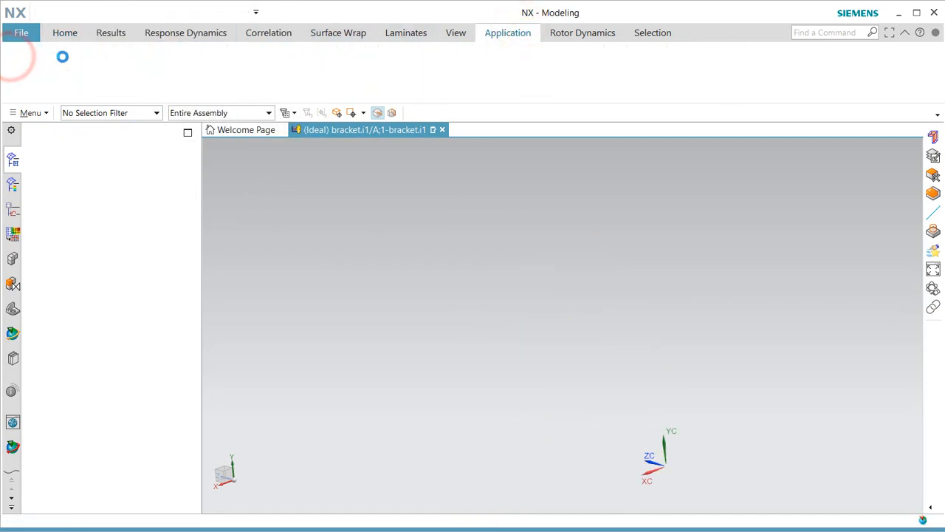
{"action": "left_click", "coordinate": [178, 70]}
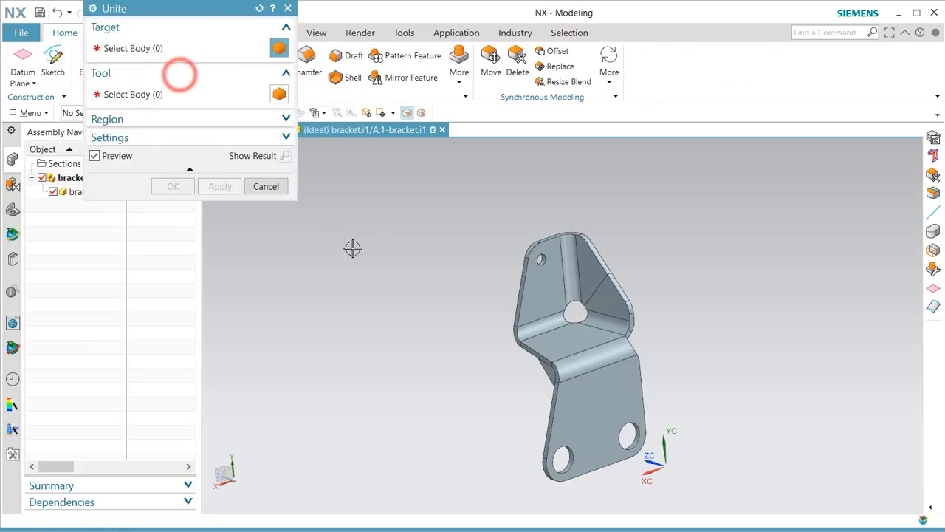
{"action": "left_click", "coordinate": [601, 414]}
{"action": "middle_click_drag", "start_coordinate": [534, 407], "coordinate": [559, 376]}
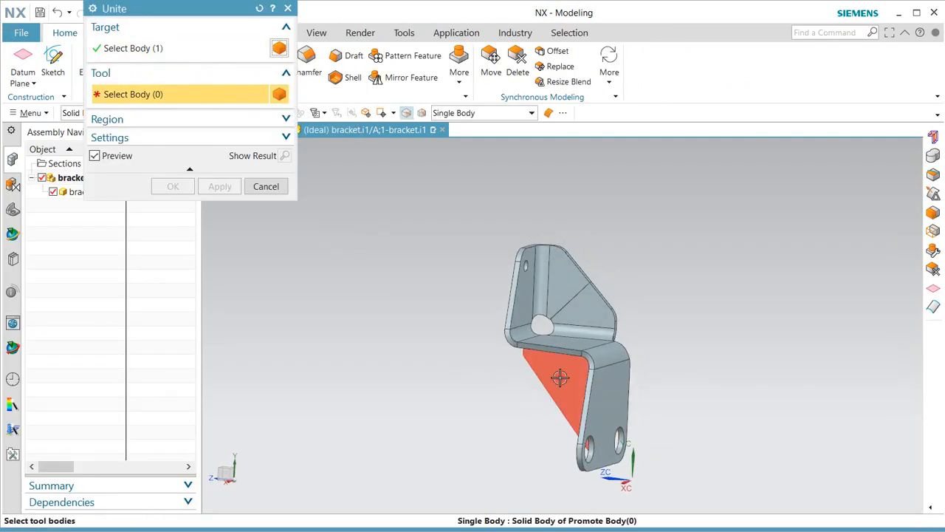
{"action": "left_click", "coordinate": [559, 376]}
{"action": "left_click", "coordinate": [174, 187]}
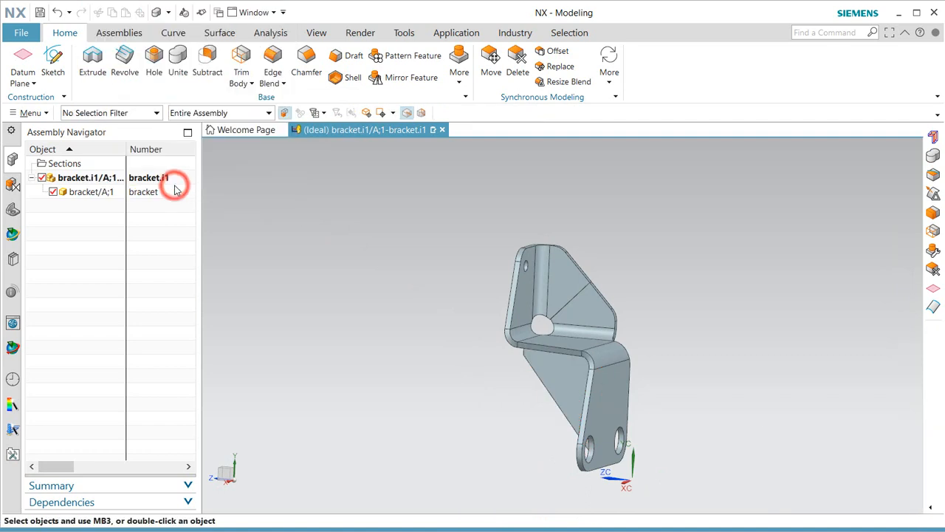
{"action": "mouse_move", "coordinate": [249, 125]}
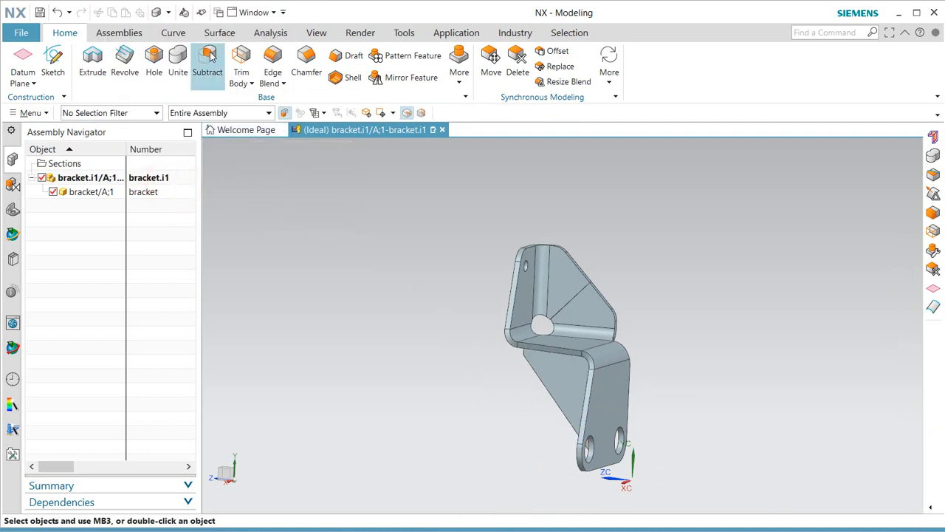
{"action": "left_click", "coordinate": [453, 32]}
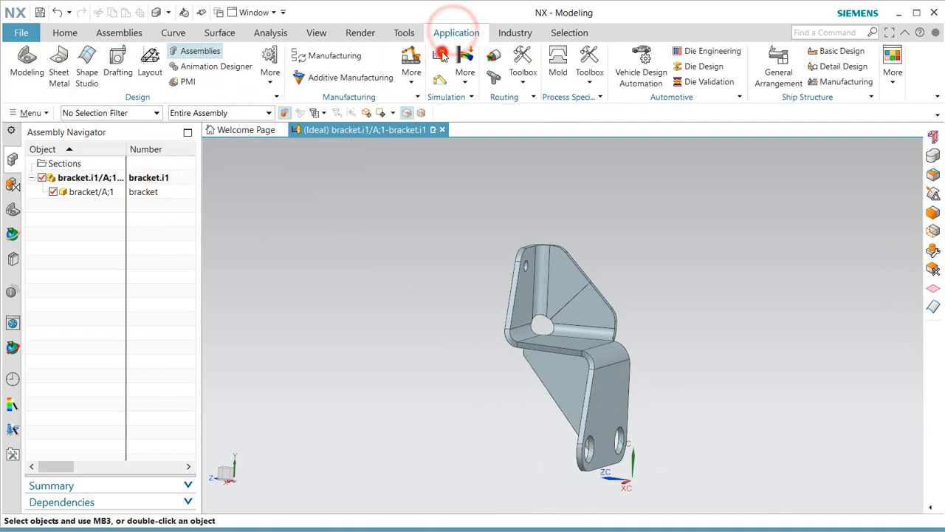
{"action": "left_click", "coordinate": [442, 55]}
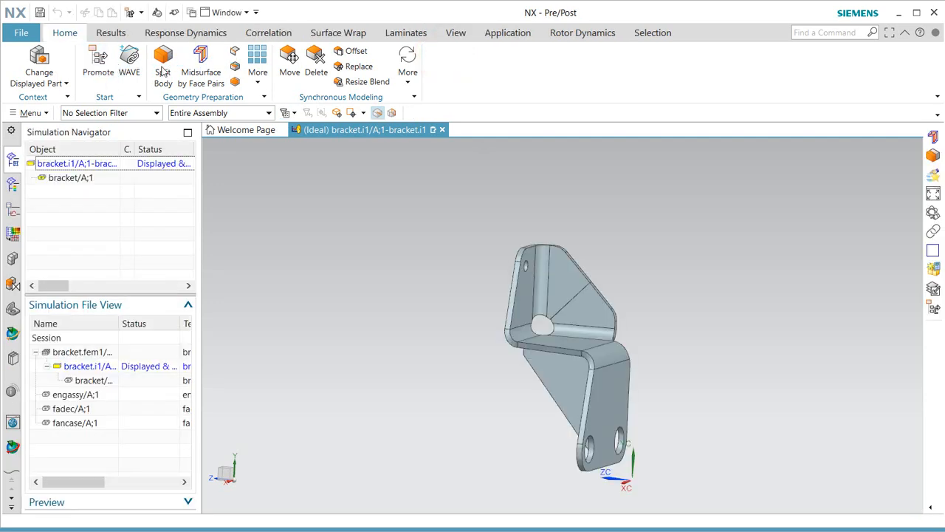
Build a midsurface of the bracket solid from automatically created face pairs.
{"action": "left_click", "coordinate": [196, 68]}
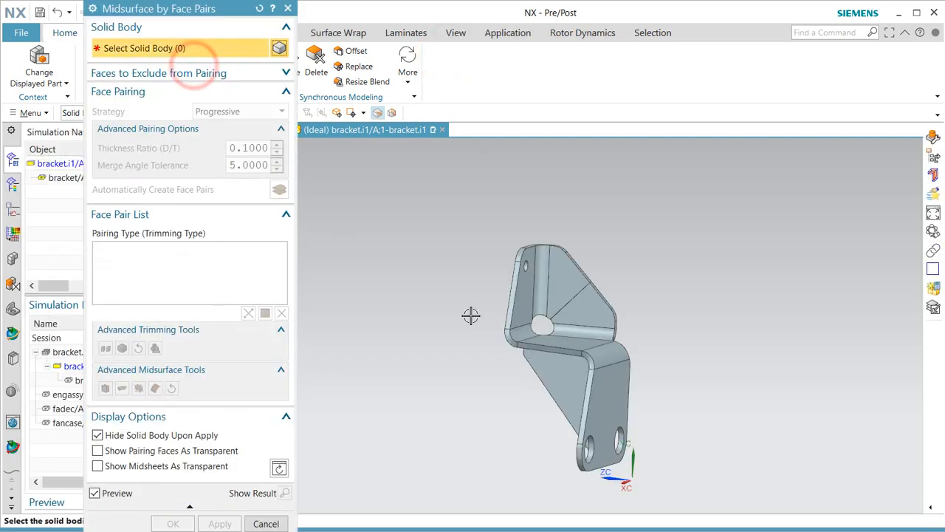
{"action": "left_click", "coordinate": [543, 340]}
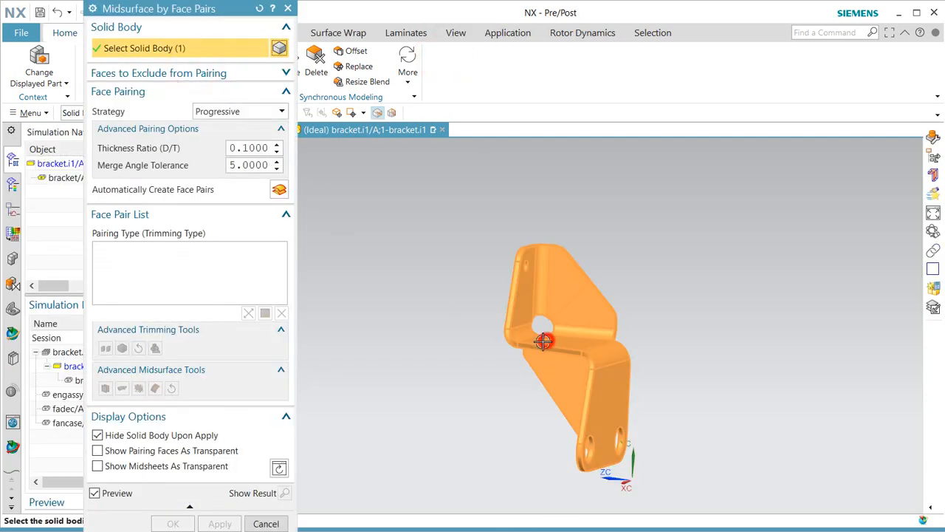
{"action": "left_click", "coordinate": [279, 189]}
{"action": "middle_click_drag", "start_coordinate": [510, 416], "coordinate": [583, 386]}
{"action": "scroll", "coordinate": [563, 376], "scroll_direction": "up", "scroll_amount": 5}
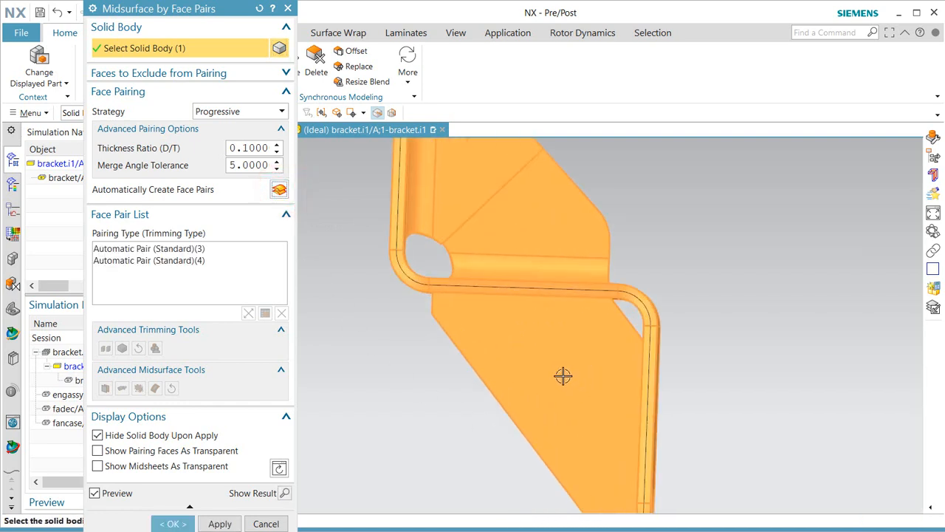
{"action": "left_click", "coordinate": [172, 523]}
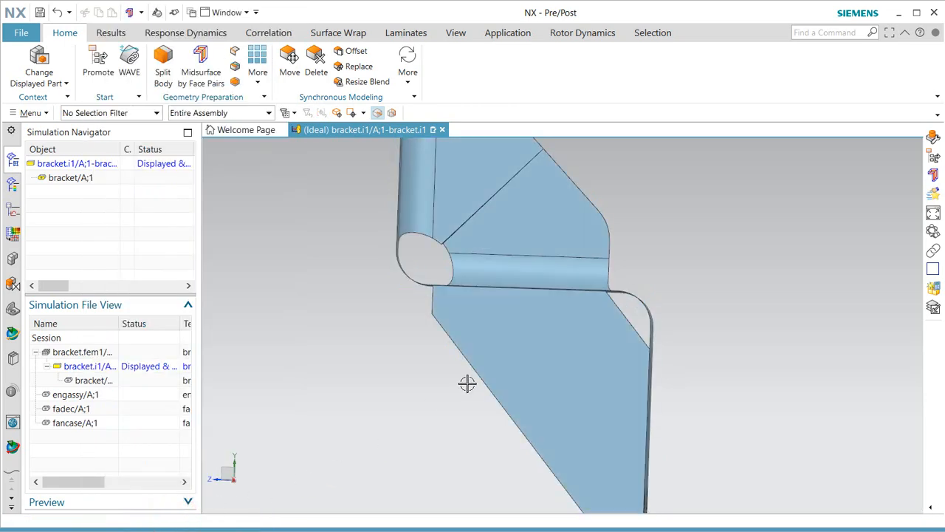
{"action": "middle_click_drag", "start_coordinate": [467, 383], "coordinate": [439, 394]}
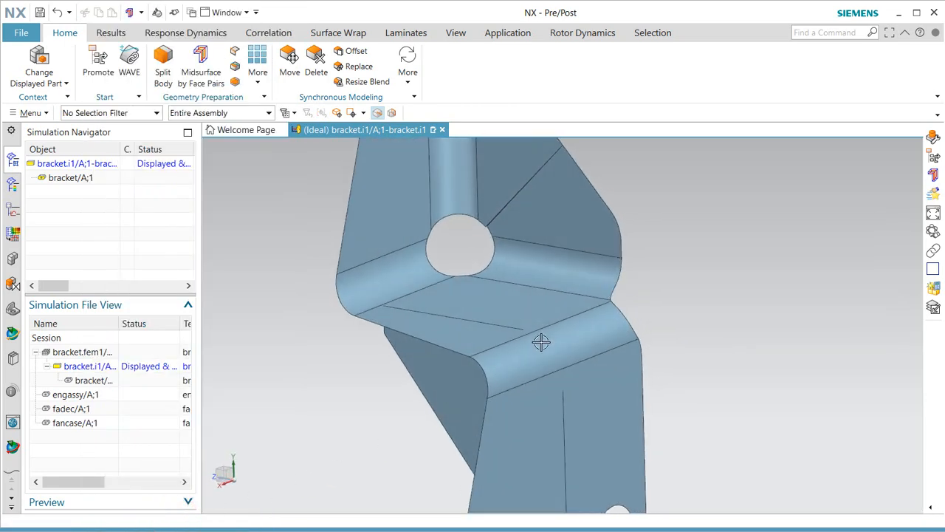
{"action": "scroll", "coordinate": [541, 341], "scroll_direction": "down", "scroll_amount": 5}
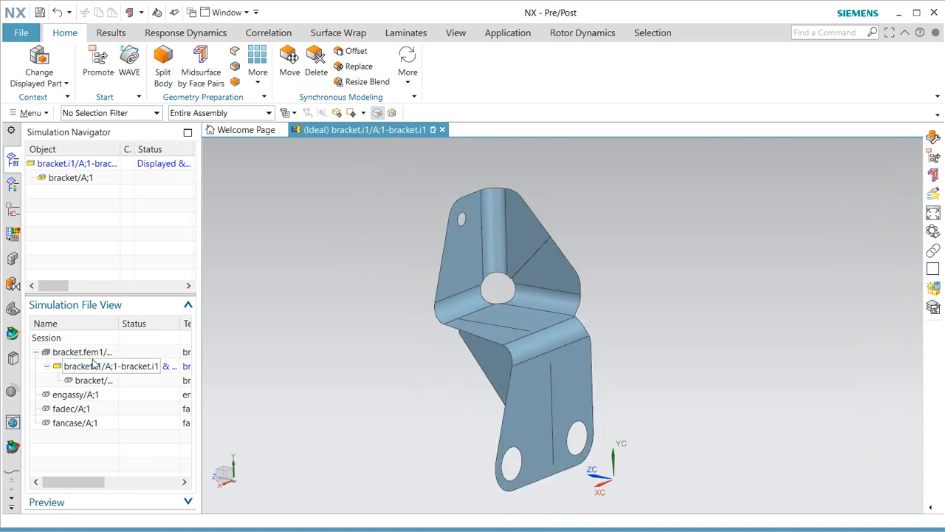
Return to bracket.fem1, close the Information log, and hide the first BRACKET polygon body.
{"action": "double_click", "coordinate": [89, 354]}
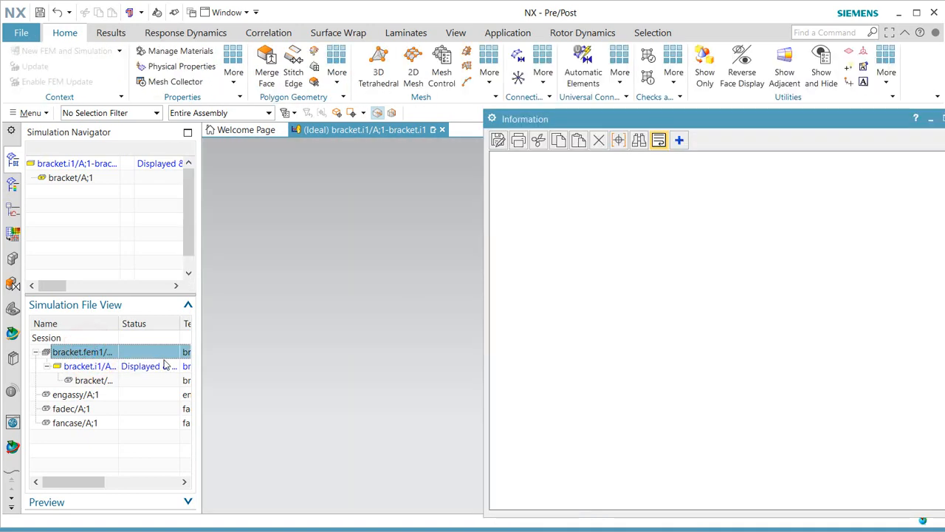
{"action": "left_click_drag", "start_coordinate": [730, 121], "coordinate": [591, 121]}
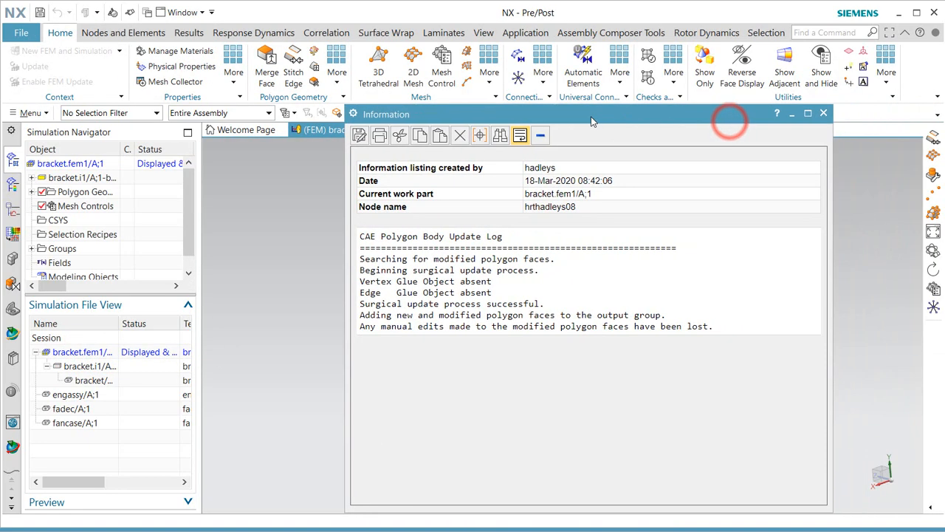
{"action": "left_click", "coordinate": [823, 114]}
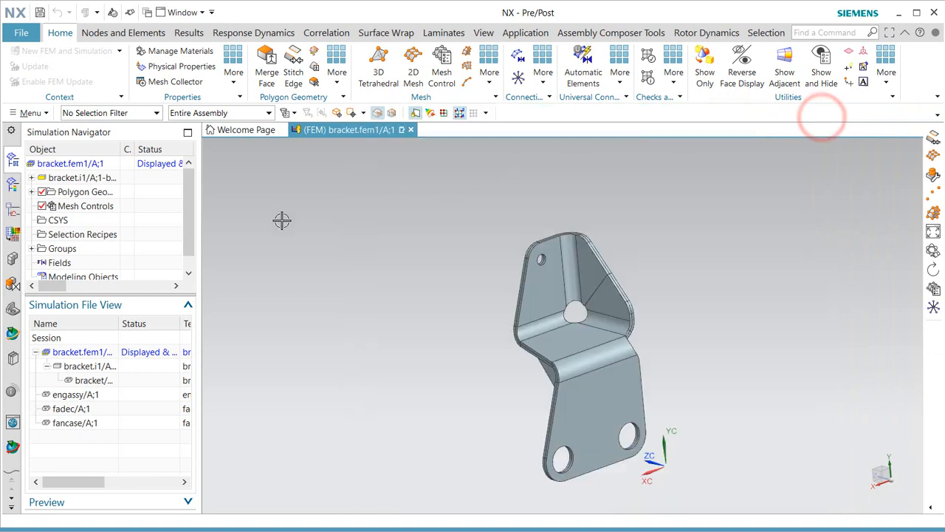
{"action": "left_click", "coordinate": [32, 192]}
{"action": "left_click", "coordinate": [54, 207]}
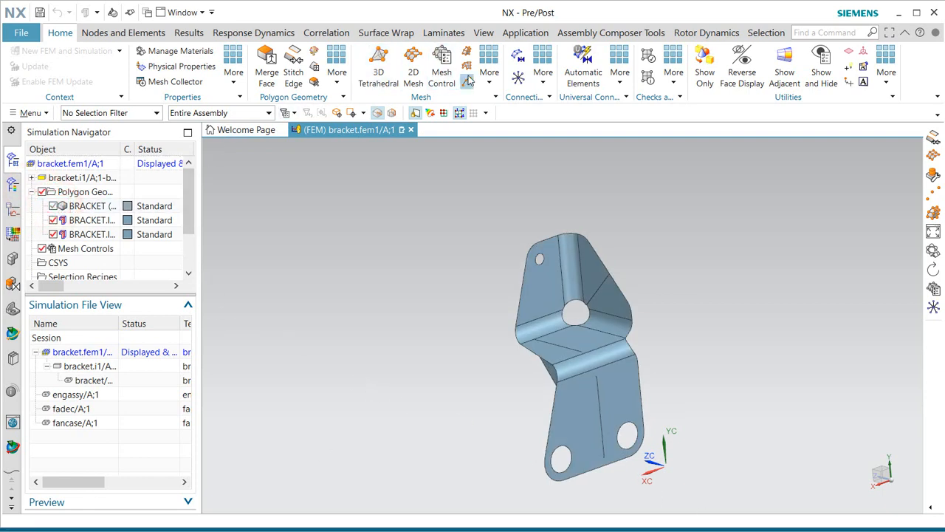
Automatically stitch the two bracket polygon bodies, then cancel and undo that stitch.
{"action": "left_click", "coordinate": [293, 63]}
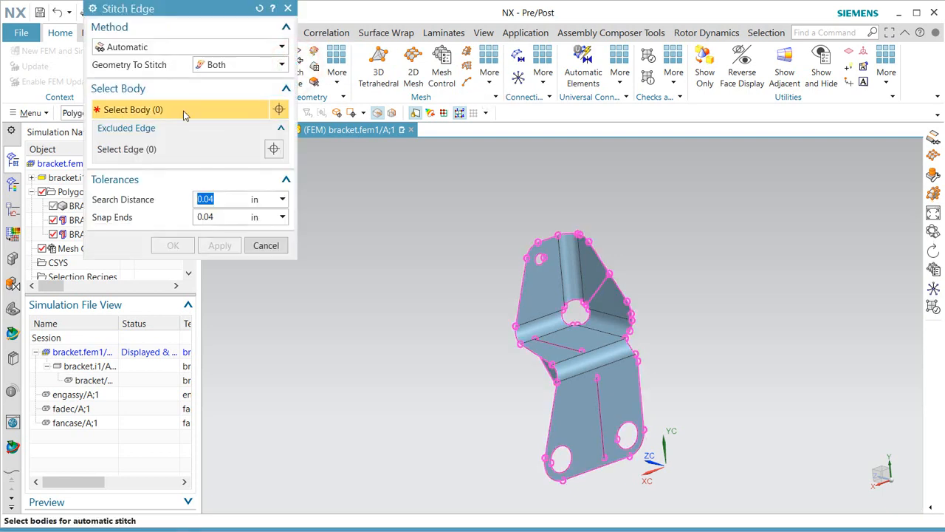
{"action": "left_click", "coordinate": [583, 380]}
{"action": "middle_click_drag", "start_coordinate": [586, 386], "coordinate": [553, 375]}
{"action": "left_click", "coordinate": [553, 375]}
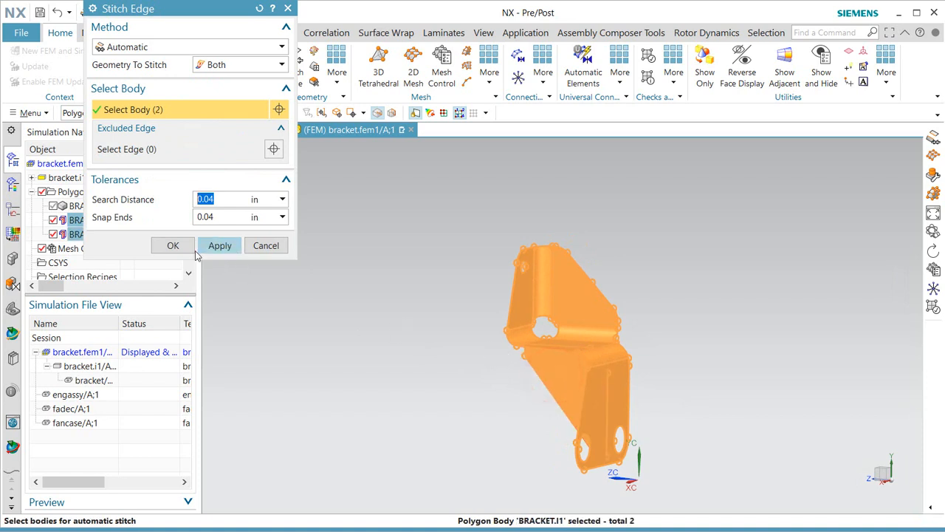
{"action": "left_click", "coordinate": [212, 246]}
{"action": "middle_click_drag", "start_coordinate": [540, 403], "coordinate": [532, 416]}
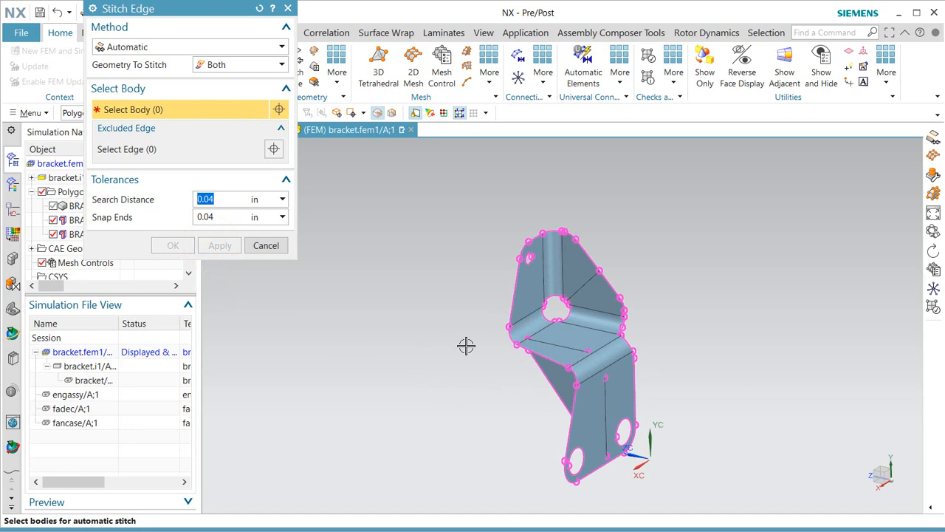
{"action": "scroll", "coordinate": [593, 299], "scroll_direction": "up", "scroll_amount": 5}
{"action": "scroll", "coordinate": [527, 337], "scroll_direction": "up", "scroll_amount": 6}
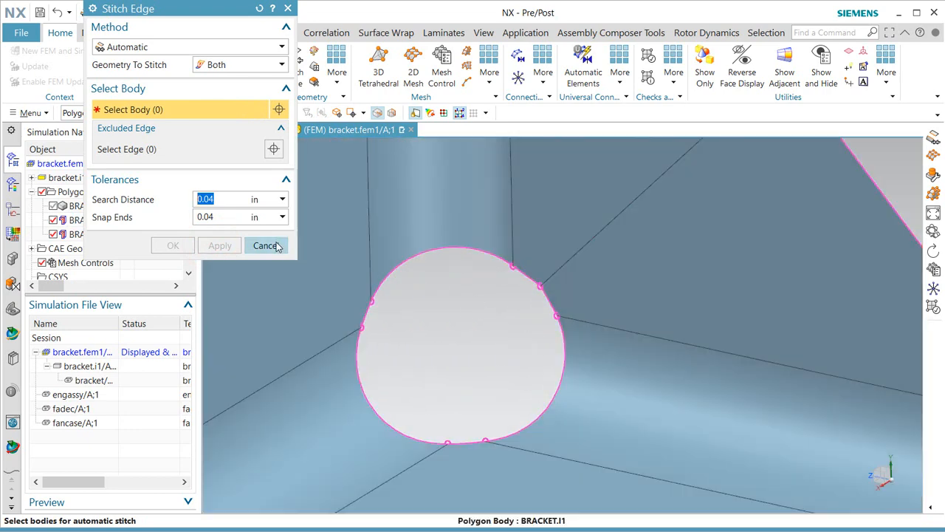
{"action": "left_click", "coordinate": [270, 245]}
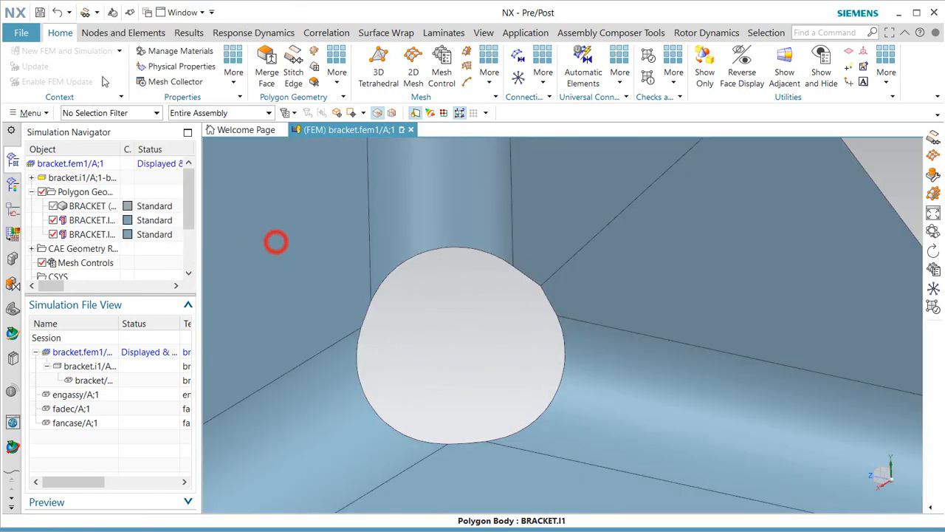
{"action": "left_click", "coordinate": [57, 12]}
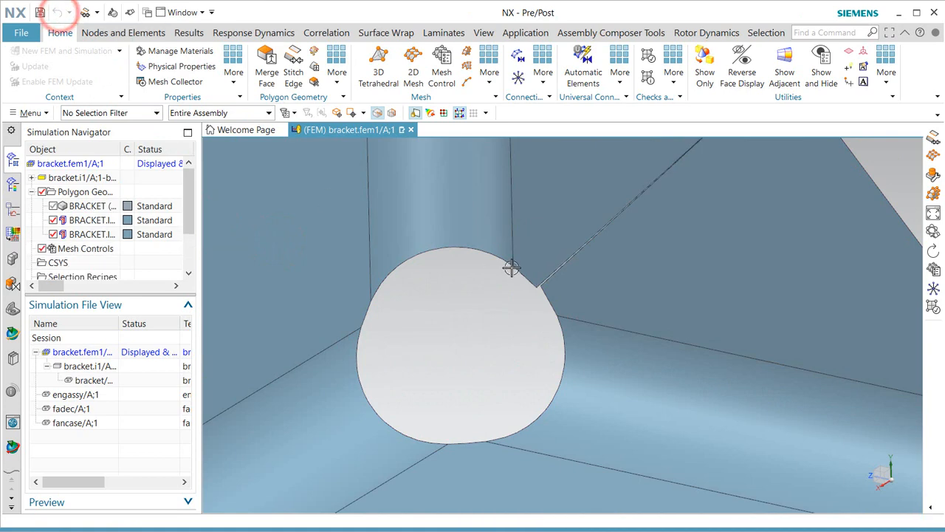
{"action": "scroll", "coordinate": [554, 286], "scroll_direction": "up", "scroll_amount": 3}
{"action": "scroll", "coordinate": [538, 277], "scroll_direction": "up", "scroll_amount": 1}
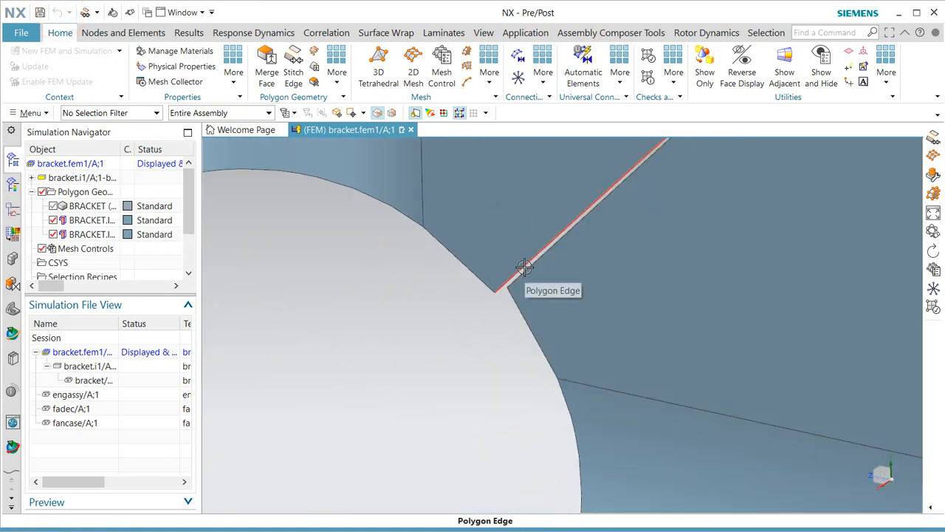
{"action": "scroll", "coordinate": [584, 246], "scroll_direction": "down", "scroll_amount": 5}
Redo the automatic 0.04 in edge stitch on both bracket polygon bodies.
{"action": "middle_click_drag", "start_coordinate": [519, 274], "coordinate": [532, 268]}
{"action": "left_click", "coordinate": [293, 58]}
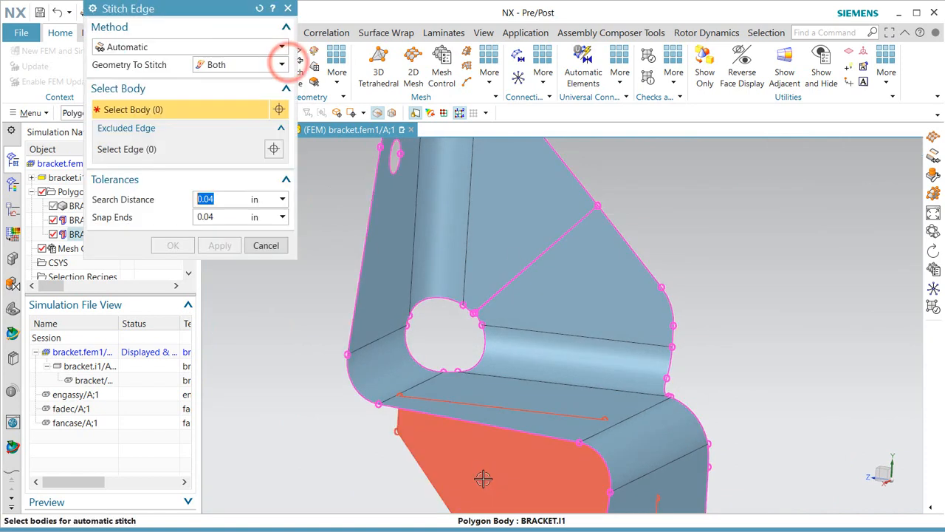
{"action": "left_click", "coordinate": [483, 478]}
{"action": "left_click", "coordinate": [517, 380]}
{"action": "scroll", "coordinate": [517, 332], "scroll_direction": "up", "scroll_amount": 5}
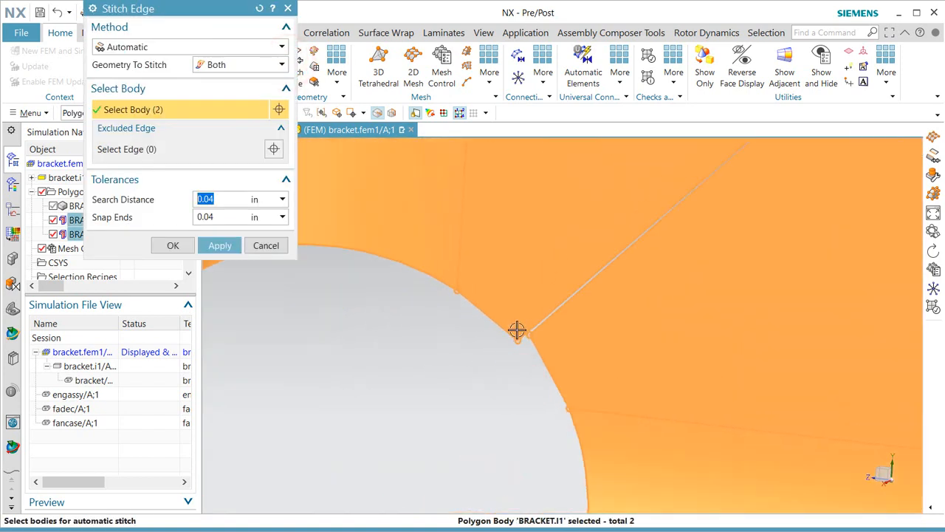
{"action": "left_click", "coordinate": [176, 245]}
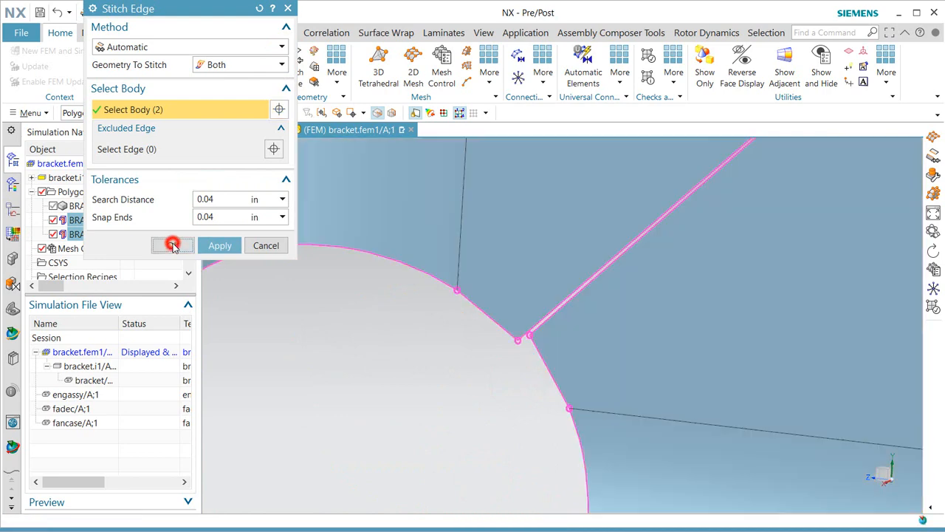
{"action": "scroll", "coordinate": [544, 295], "scroll_direction": "down", "scroll_amount": 5}
{"action": "scroll", "coordinate": [537, 295], "scroll_direction": "down", "scroll_amount": 1}
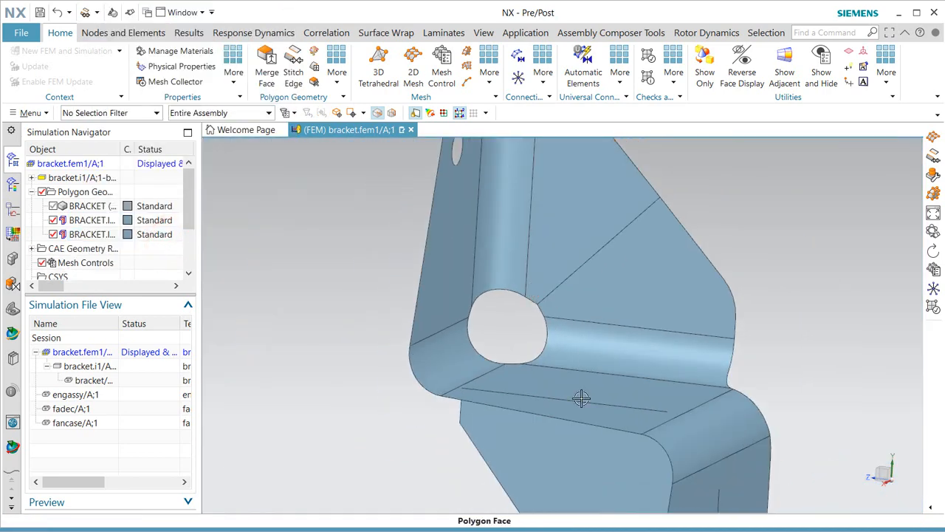
{"action": "middle_click_drag", "start_coordinate": [581, 400], "coordinate": [562, 400]}
{"action": "scroll", "coordinate": [436, 242], "scroll_direction": "down", "scroll_amount": 3}
{"action": "scroll", "coordinate": [436, 242], "scroll_direction": "down", "scroll_amount": 1}
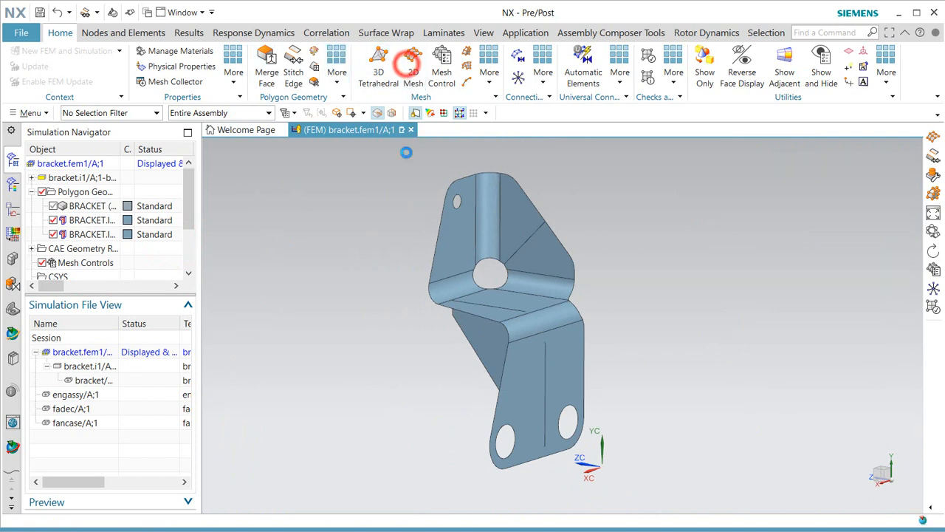
Mesh both polygon bodies with Paver CQUAD4 shell elements at 0.1 in size.
{"action": "left_click", "coordinate": [76, 113]}
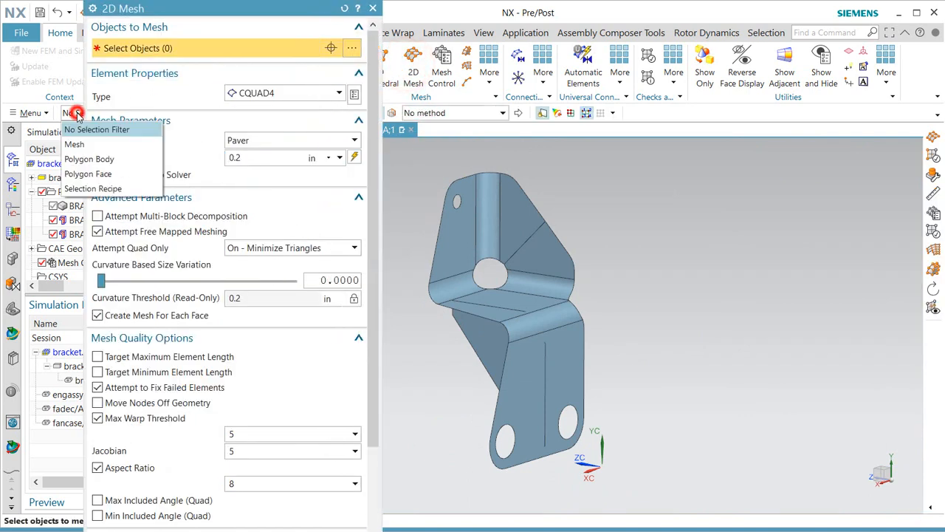
{"action": "left_click", "coordinate": [87, 159]}
{"action": "scroll", "coordinate": [612, 345], "scroll_direction": "down", "scroll_amount": 1}
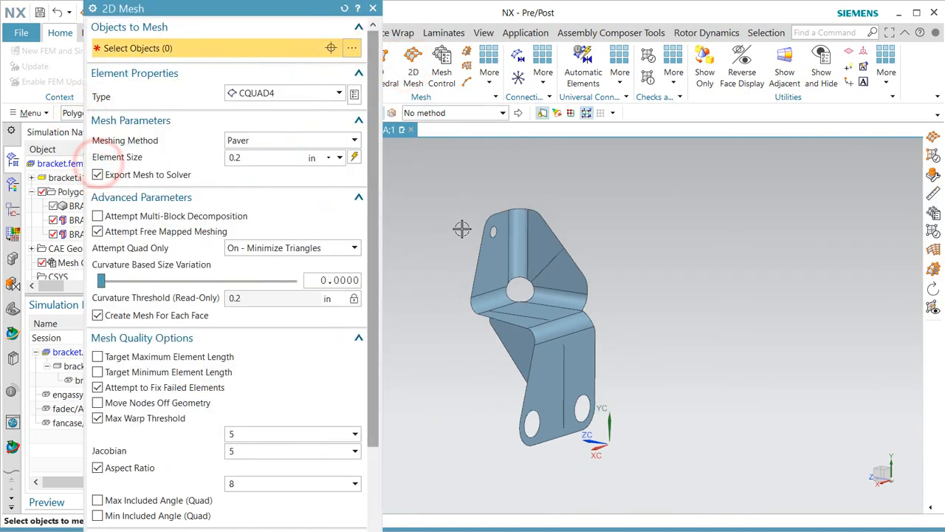
{"action": "left_click_drag", "start_coordinate": [444, 193], "coordinate": [616, 447]}
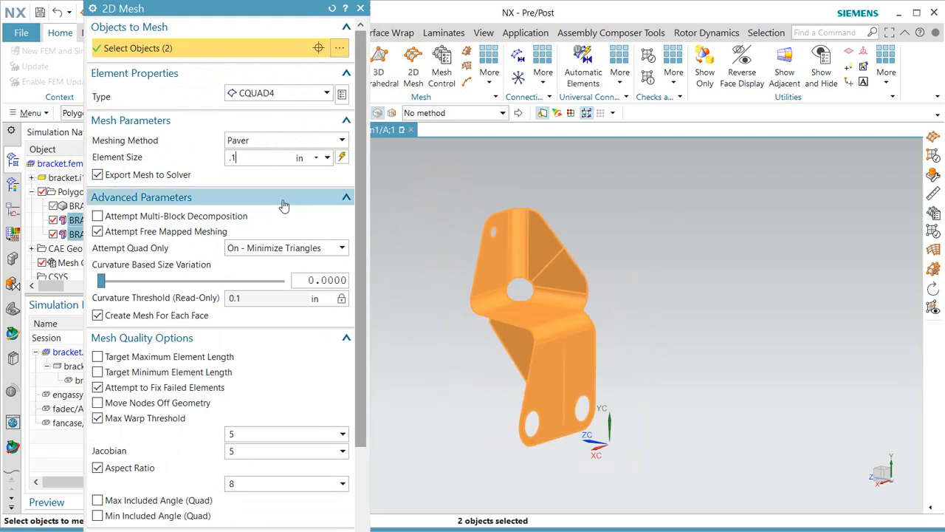
{"action": "scroll", "coordinate": [355, 188], "scroll_direction": "down", "scroll_amount": 3}
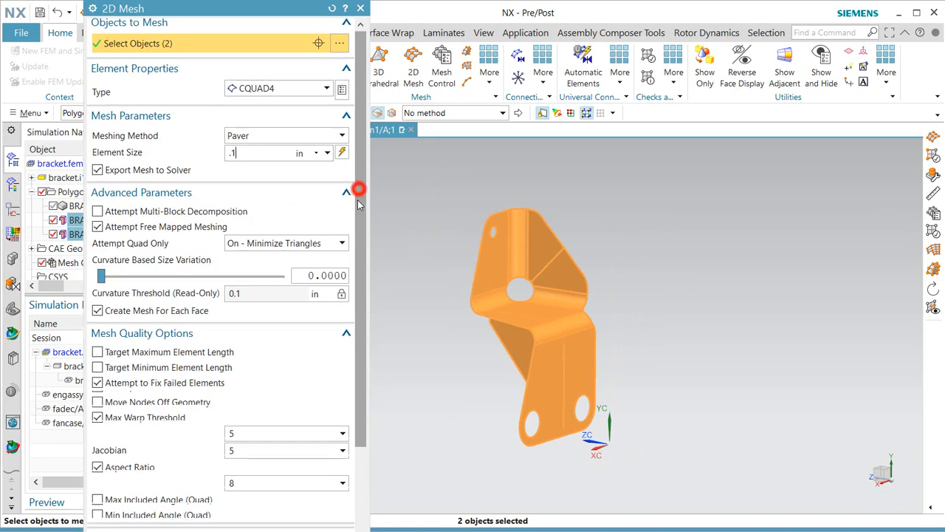
{"action": "scroll", "coordinate": [354, 283], "scroll_direction": "down", "scroll_amount": 2}
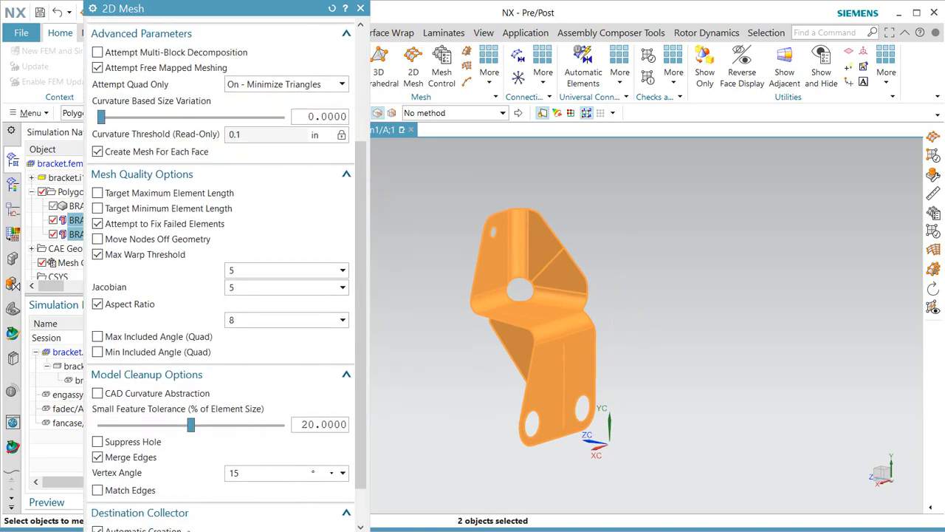
{"action": "left_click_drag", "start_coordinate": [201, 529], "coordinate": [202, 476]}
{"action": "scroll", "coordinate": [359, 347], "scroll_direction": "down", "scroll_amount": 3}
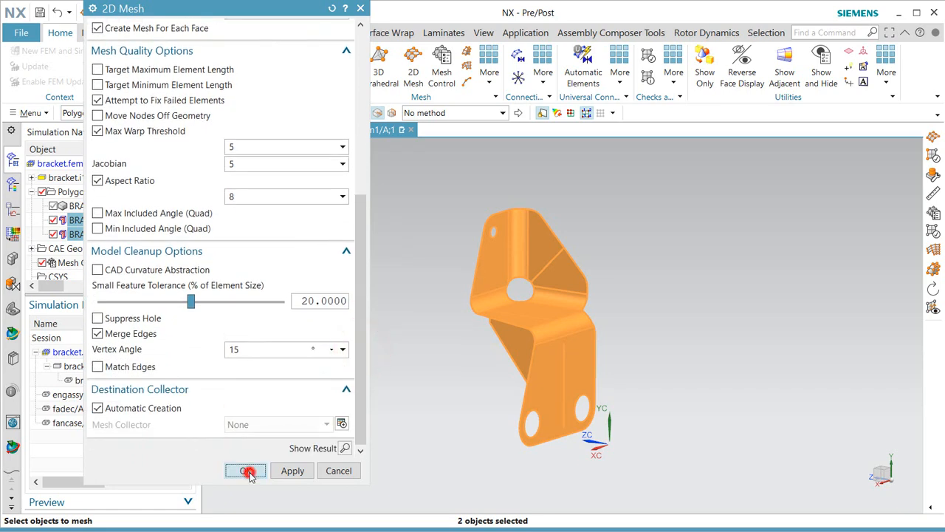
{"action": "left_click", "coordinate": [249, 472]}
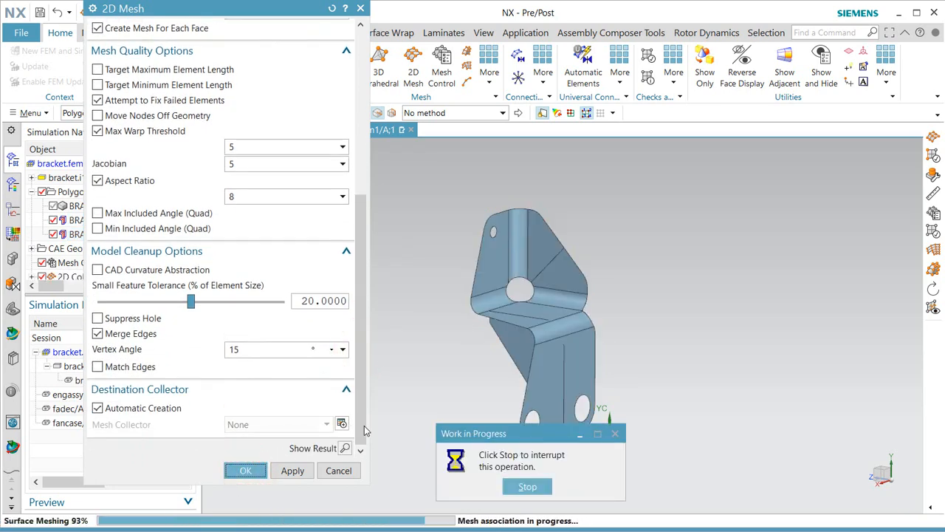
Run an Element Edges check on all displayed elements with Free Edges outlined.
{"action": "middle_click_drag", "start_coordinate": [474, 368], "coordinate": [462, 382]}
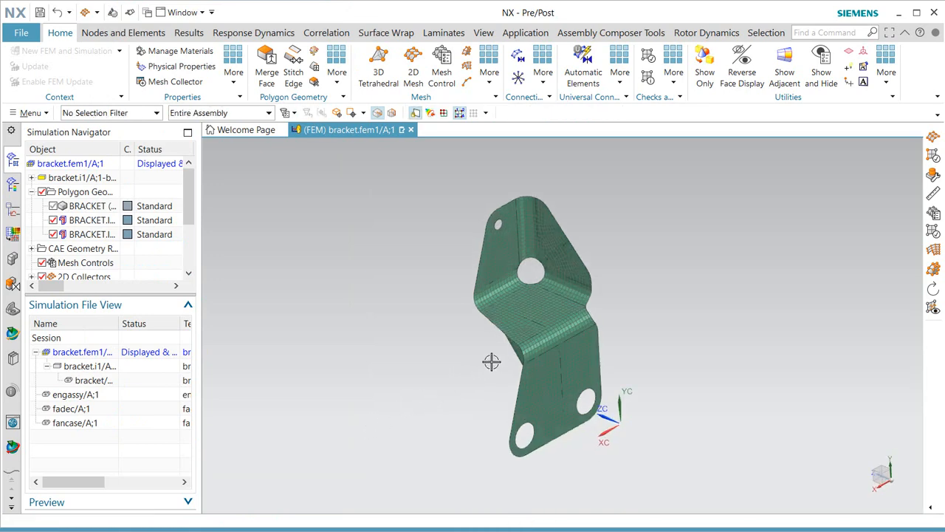
{"action": "scroll", "coordinate": [552, 309], "scroll_direction": "up", "scroll_amount": 4}
{"action": "middle_click_drag", "start_coordinate": [523, 345], "coordinate": [547, 319]}
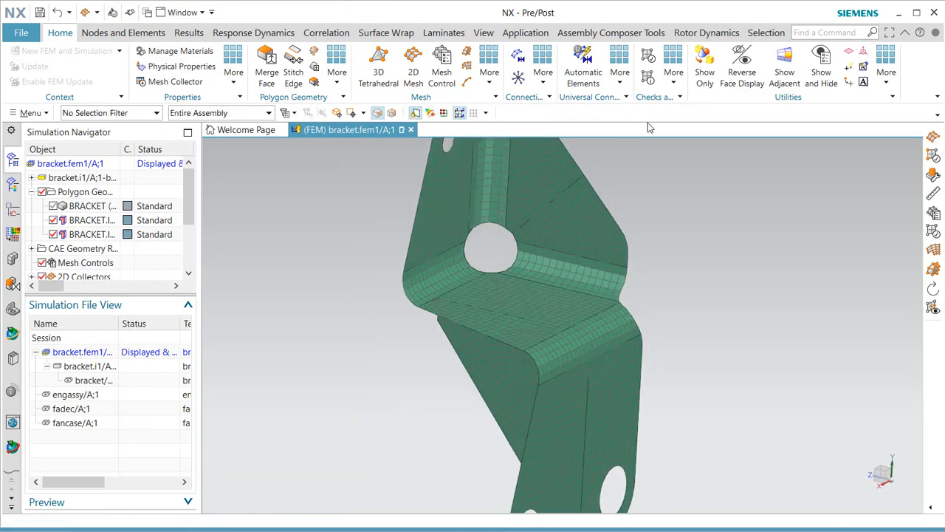
{"action": "left_click", "coordinate": [675, 73]}
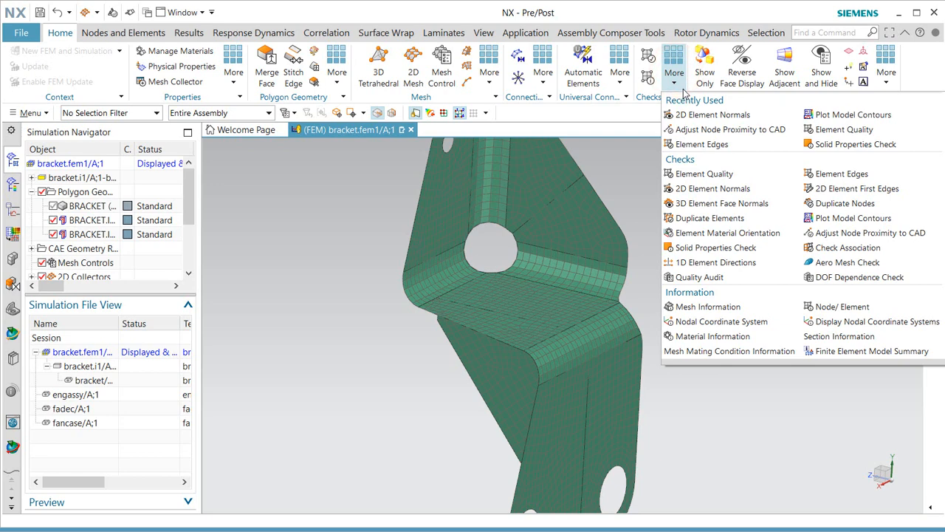
{"action": "left_click", "coordinate": [854, 174]}
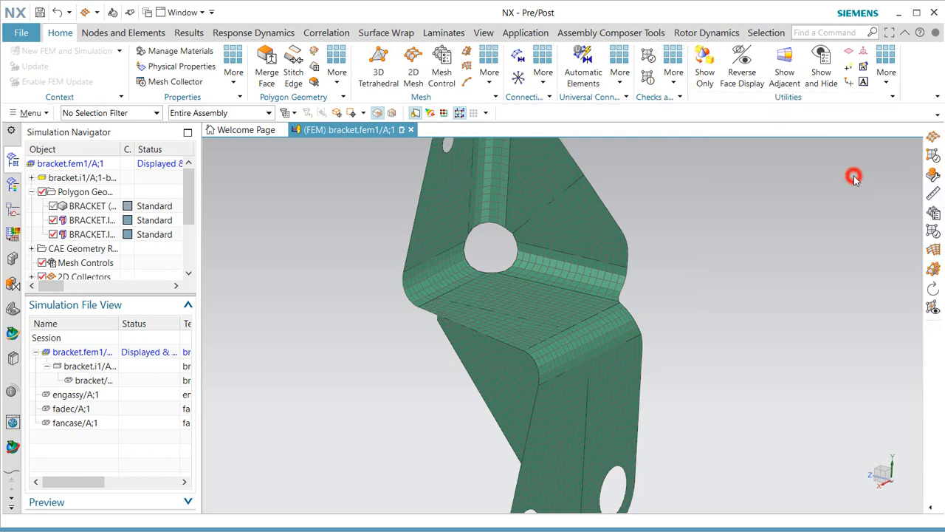
{"action": "left_click", "coordinate": [204, 49]}
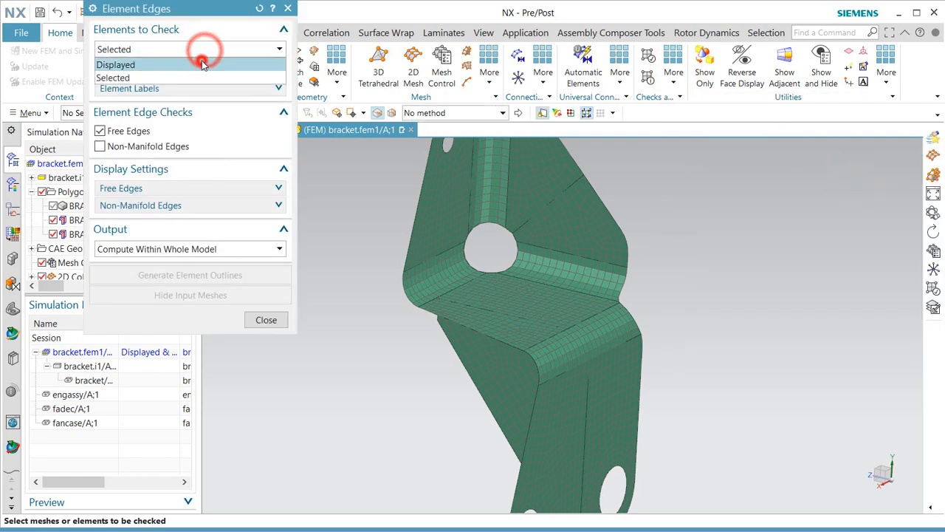
{"action": "left_click", "coordinate": [204, 62]}
{"action": "left_click", "coordinate": [210, 235]}
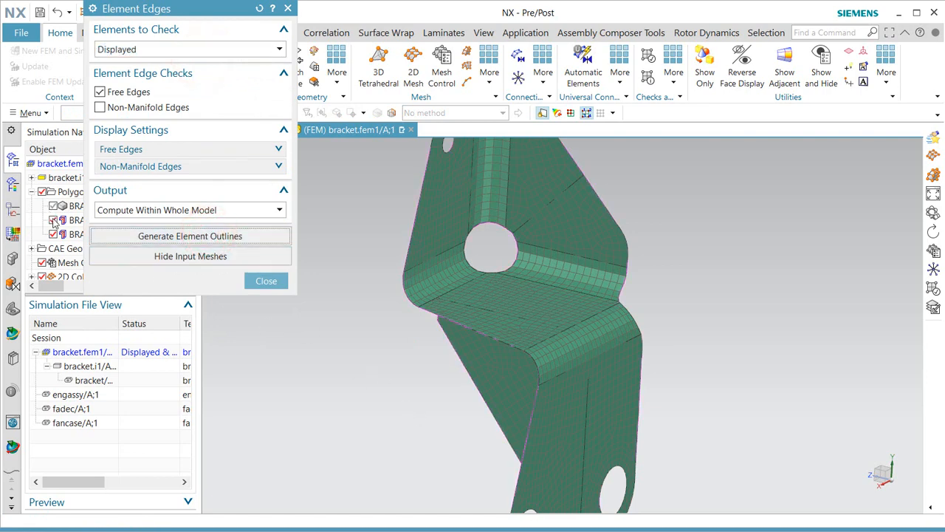
{"action": "left_click", "coordinate": [42, 192]}
Inspect free edges along the boundary and holes, close the check, and show polygon body two.
{"action": "middle_click_drag", "start_coordinate": [455, 357], "coordinate": [480, 304]}
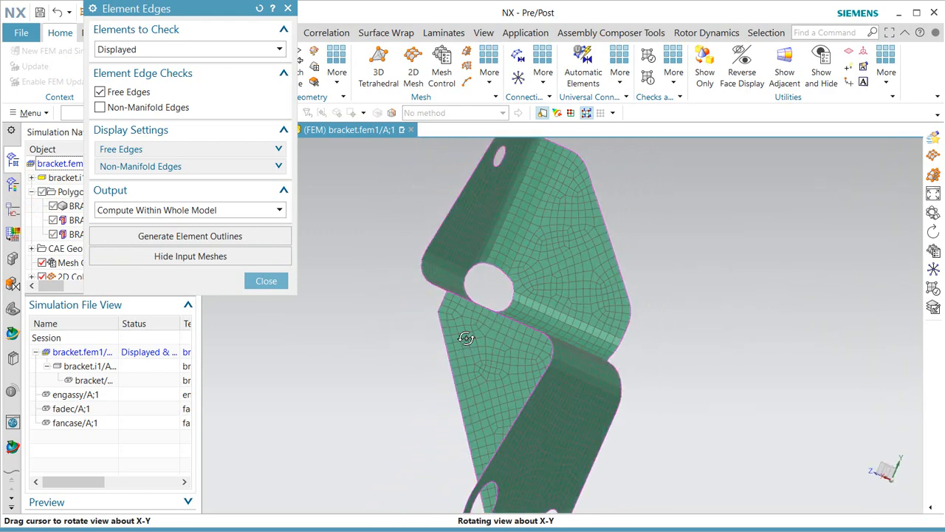
{"action": "scroll", "coordinate": [525, 275], "scroll_direction": "up", "scroll_amount": 3}
{"action": "scroll", "coordinate": [526, 275], "scroll_direction": "down", "scroll_amount": 5}
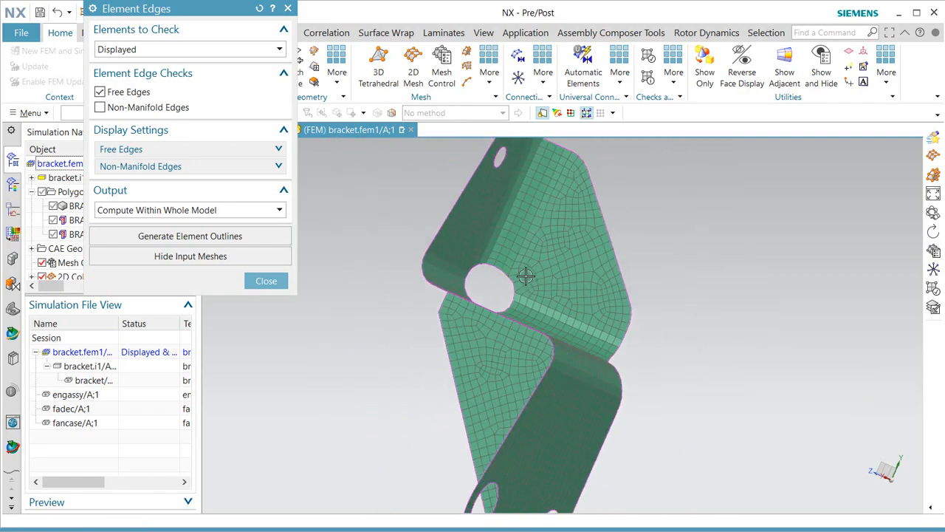
{"action": "middle_click_drag", "start_coordinate": [526, 353], "coordinate": [576, 323]}
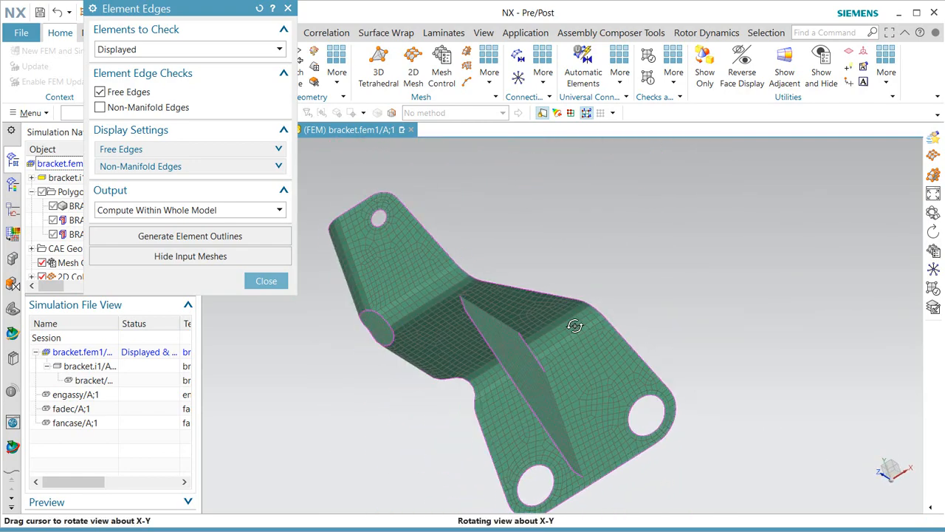
{"action": "scroll", "coordinate": [568, 432], "scroll_direction": "up", "scroll_amount": 5}
{"action": "scroll", "coordinate": [568, 432], "scroll_direction": "down", "scroll_amount": 5}
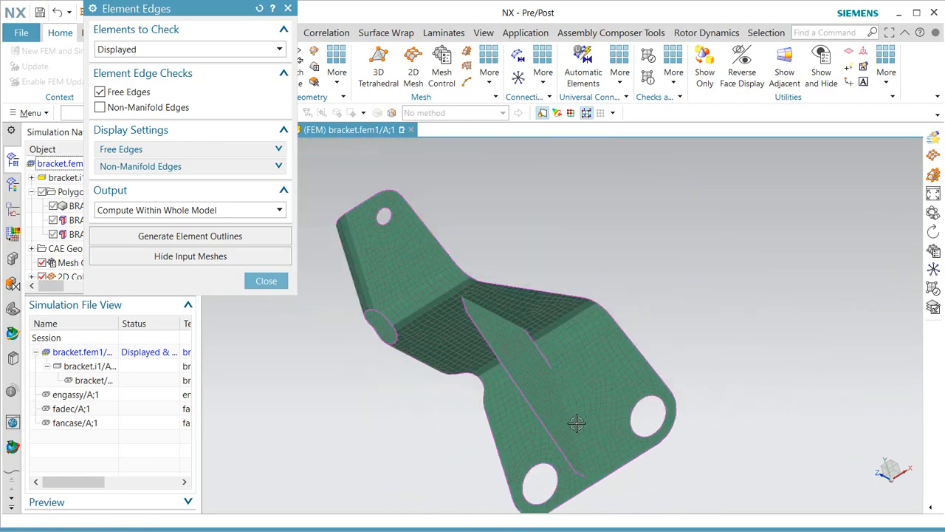
{"action": "middle_click_drag", "start_coordinate": [593, 397], "coordinate": [516, 434]}
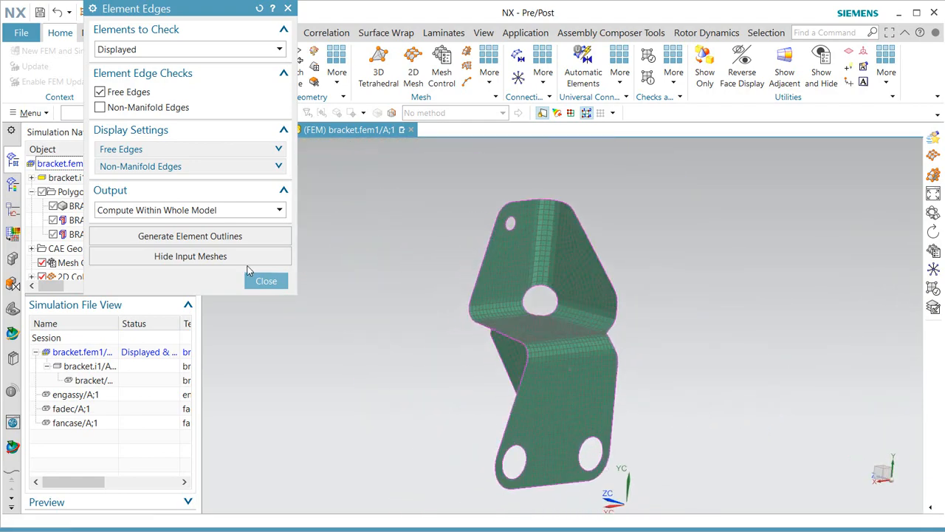
{"action": "left_click", "coordinate": [266, 281]}
{"action": "left_click", "coordinate": [54, 220]}
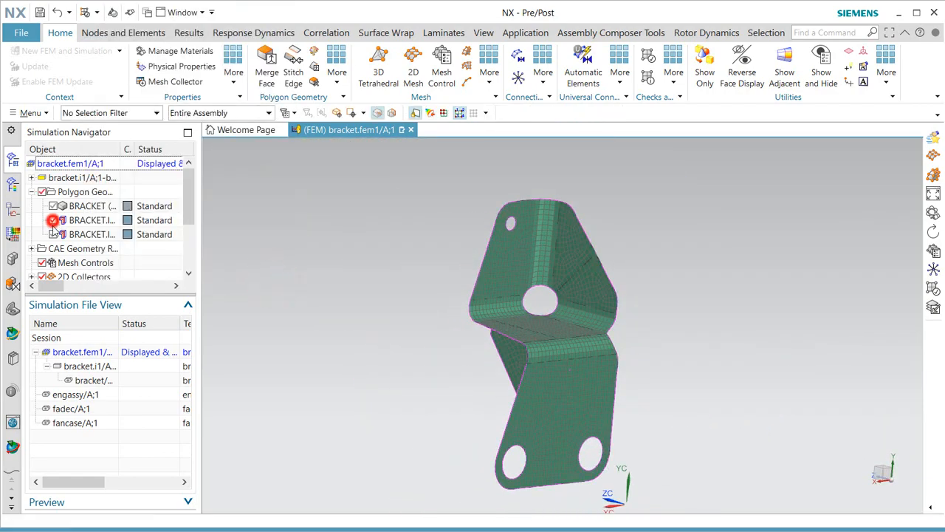
Show the third polygon body, enlarge the navigator, and expand BRACKET.I1 to list ten meshes.
{"action": "left_click", "coordinate": [53, 234]}
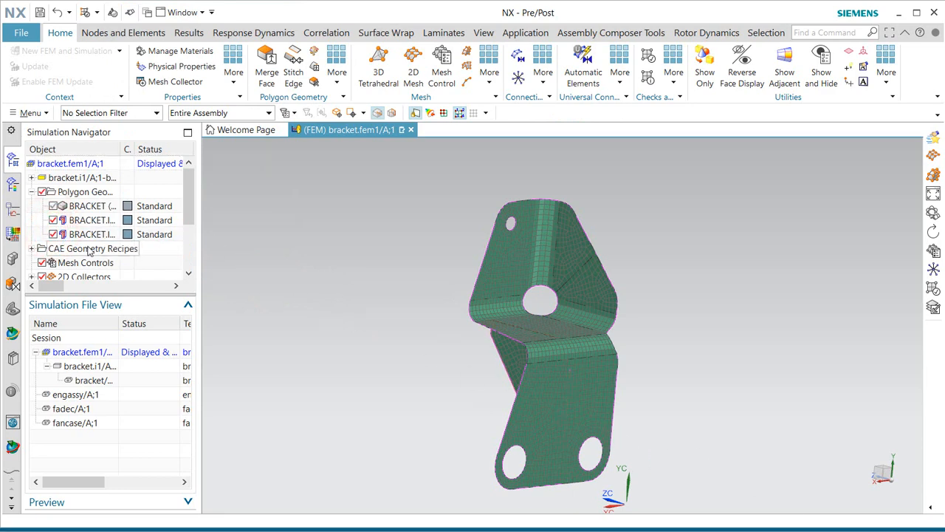
{"action": "scroll", "coordinate": [88, 252], "scroll_direction": "down", "scroll_amount": 1}
{"action": "left_click_drag", "start_coordinate": [199, 317], "coordinate": [268, 320]}
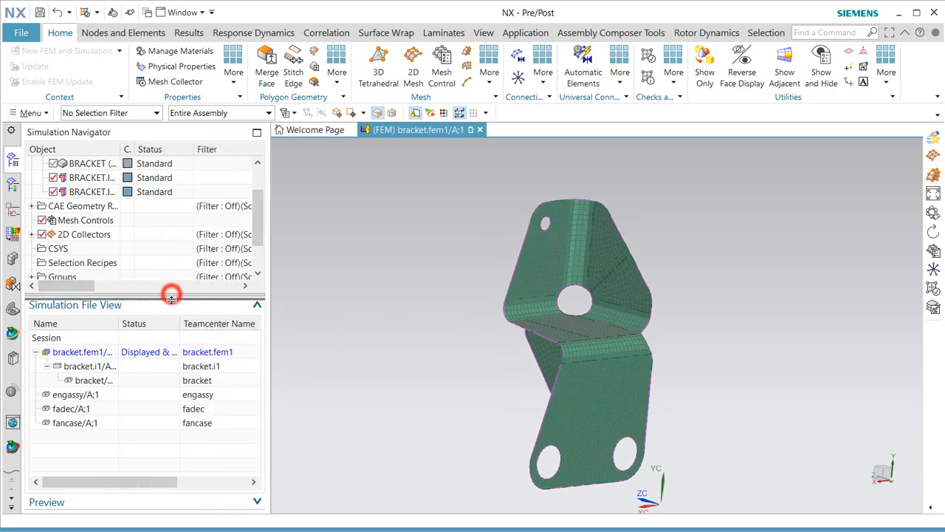
{"action": "left_click_drag", "start_coordinate": [171, 298], "coordinate": [171, 363]}
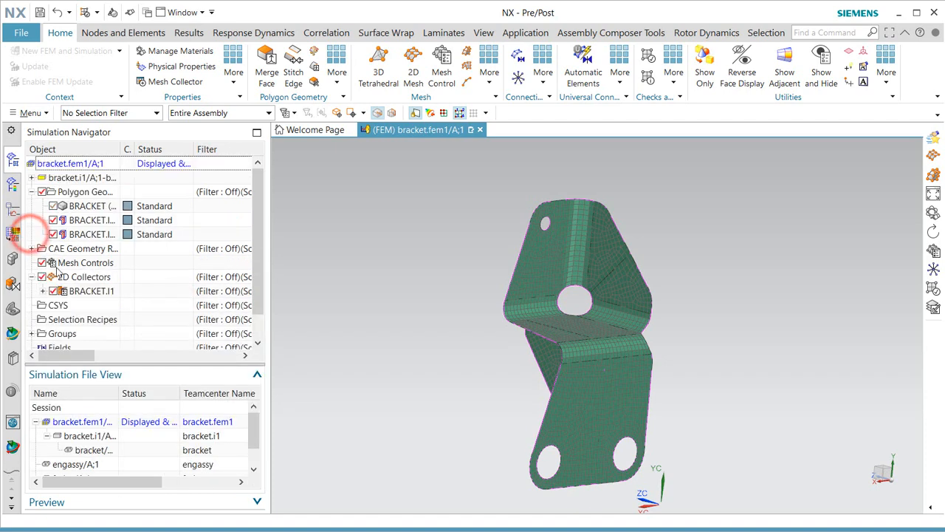
{"action": "double_click", "coordinate": [122, 149]}
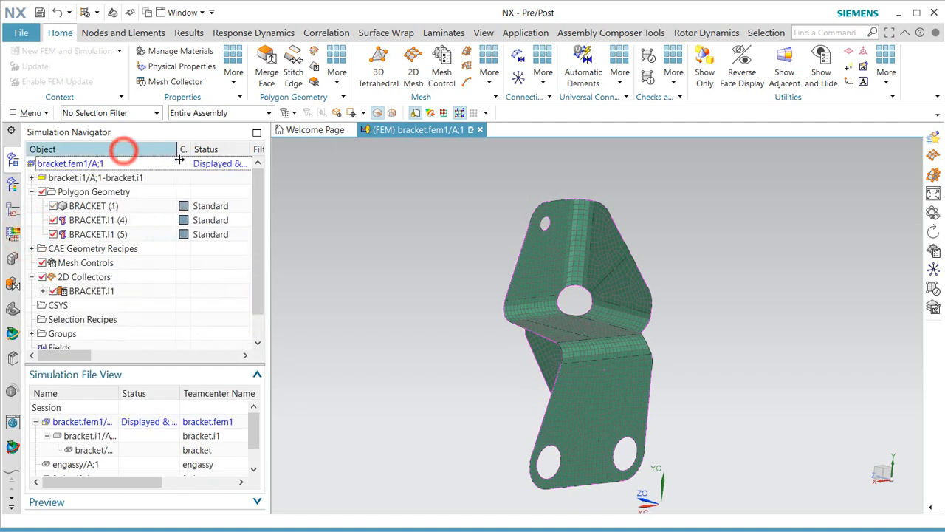
{"action": "left_click", "coordinate": [44, 292]}
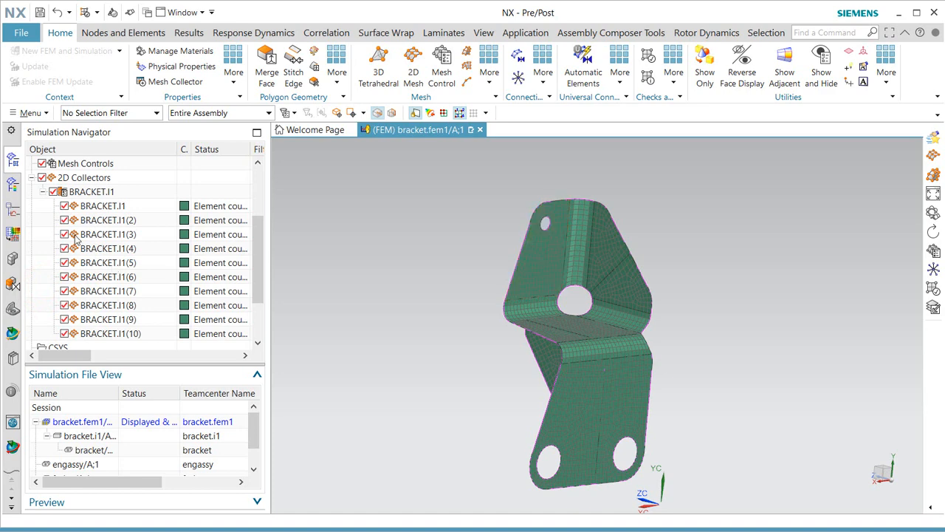
{"action": "right_click", "coordinate": [89, 191]}
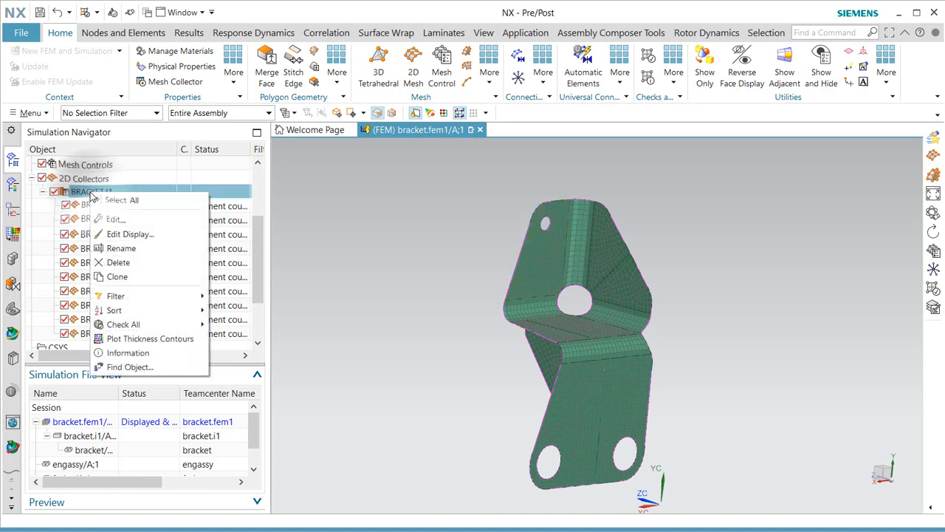
{"action": "left_click", "coordinate": [117, 220]}
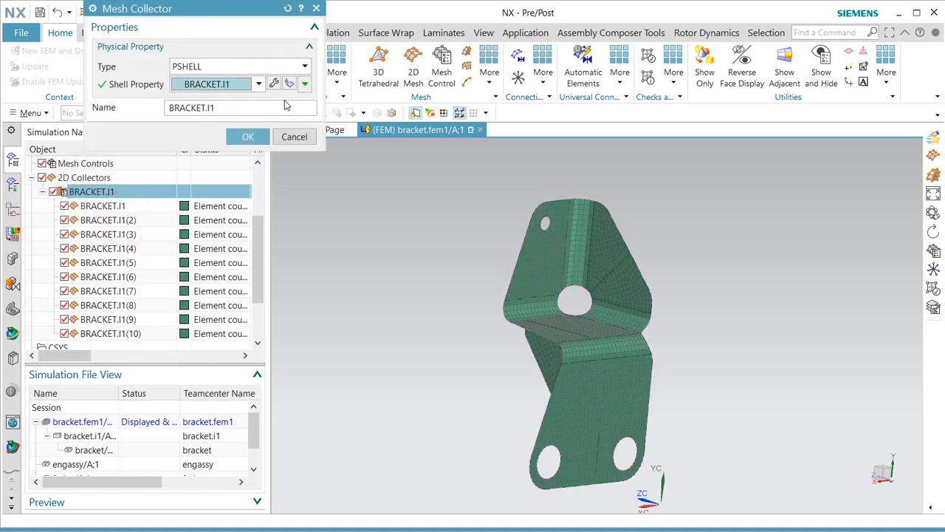
{"action": "left_click", "coordinate": [274, 85]}
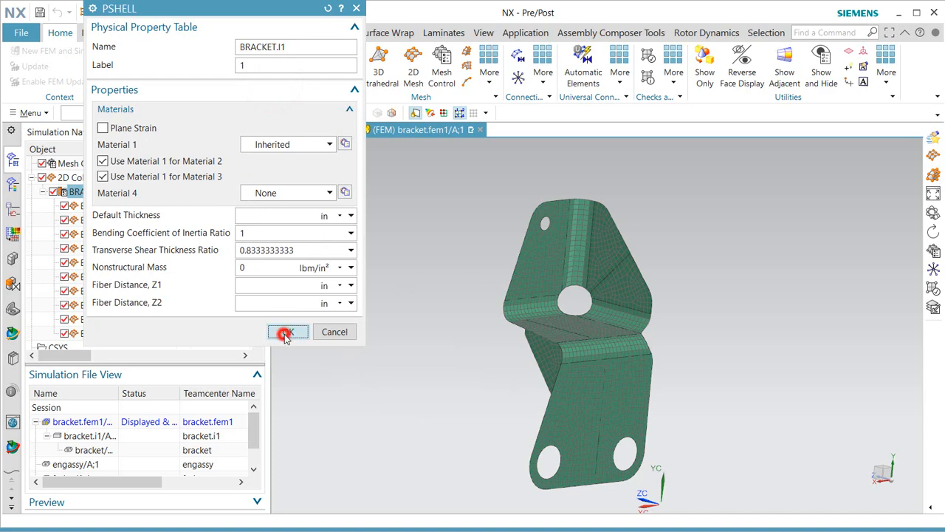
{"action": "left_click", "coordinate": [285, 333]}
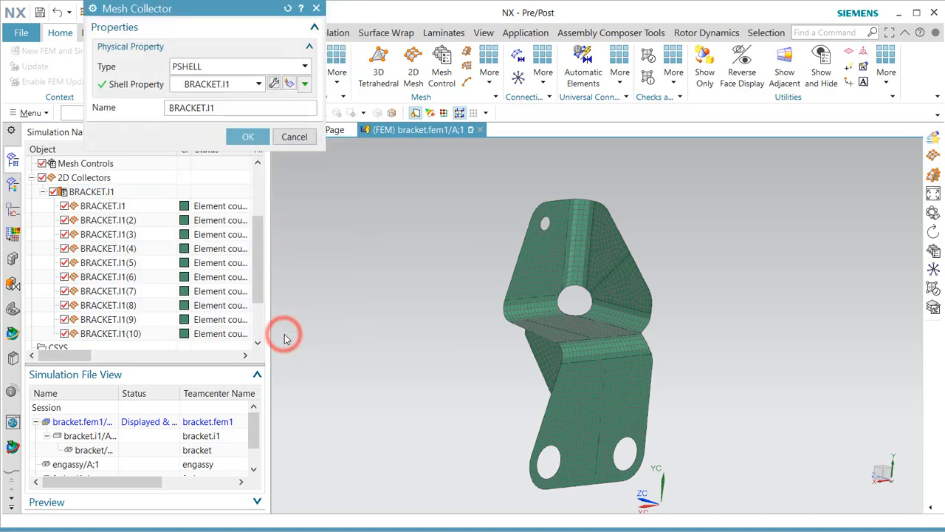
{"action": "left_click", "coordinate": [293, 137]}
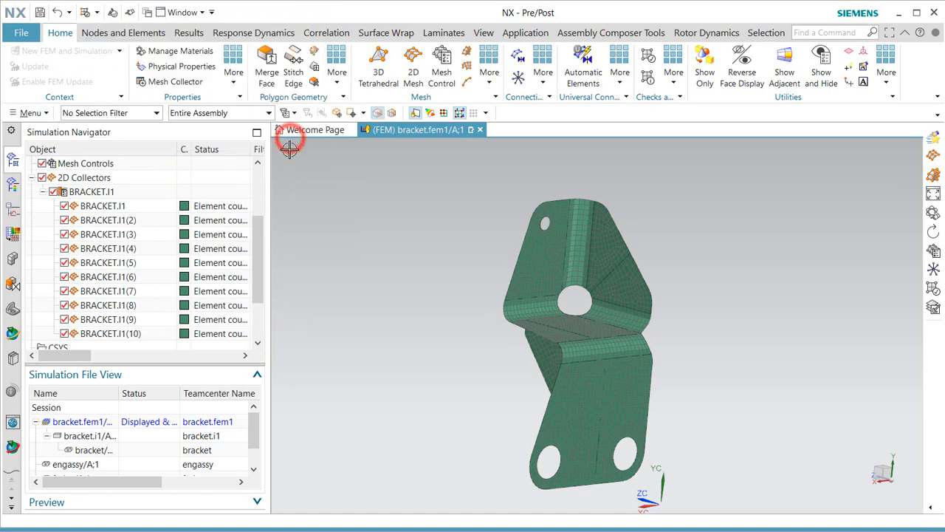
{"action": "left_click", "coordinate": [234, 85]}
{"action": "left_click", "coordinate": [254, 115]}
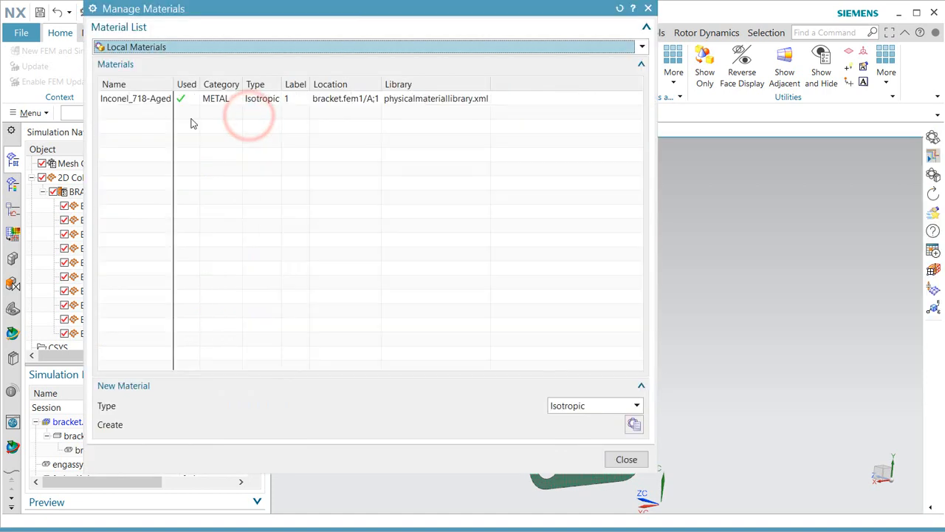
{"action": "left_click", "coordinate": [138, 99]}
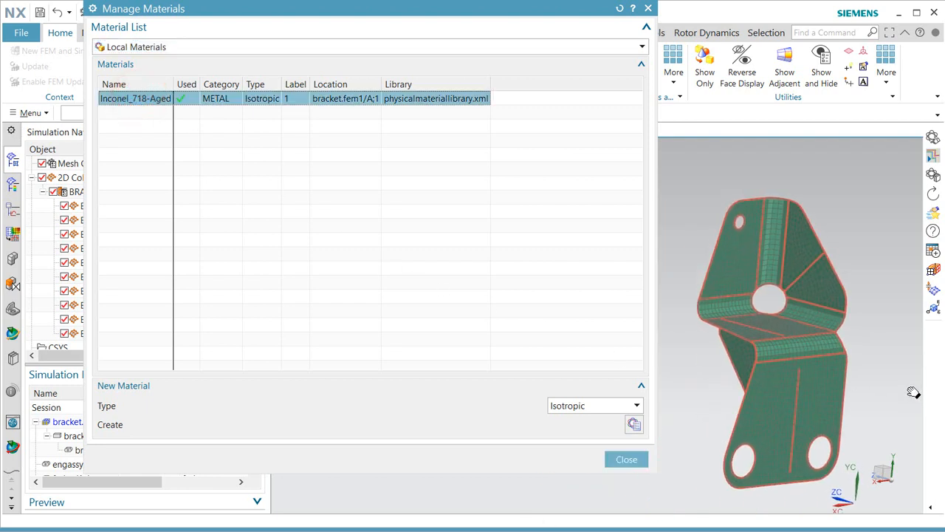
{"action": "left_click", "coordinate": [223, 118]}
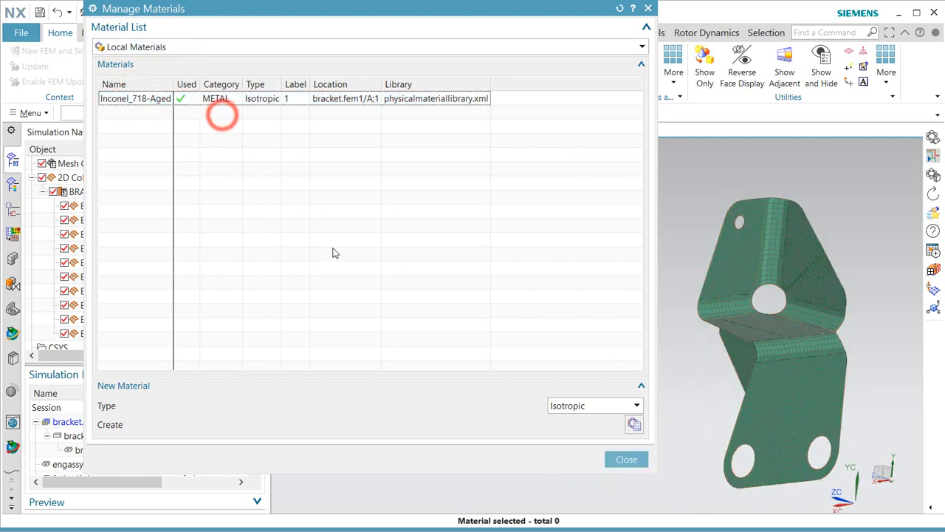
{"action": "left_click", "coordinate": [627, 459]}
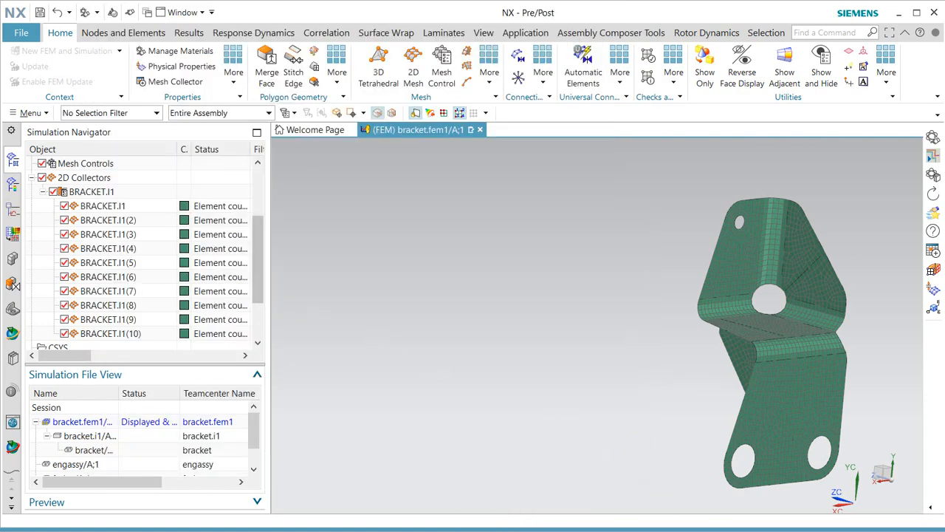
Set BRACKET.I1 through BRACKET.I1(10) to Midsurface thickness source, evaluated At Element Centroid.
{"action": "left_click", "coordinate": [120, 209]}
{"action": "left_click", "coordinate": [128, 332], "text": "shift"}
{"action": "right_click", "coordinate": [131, 337]}
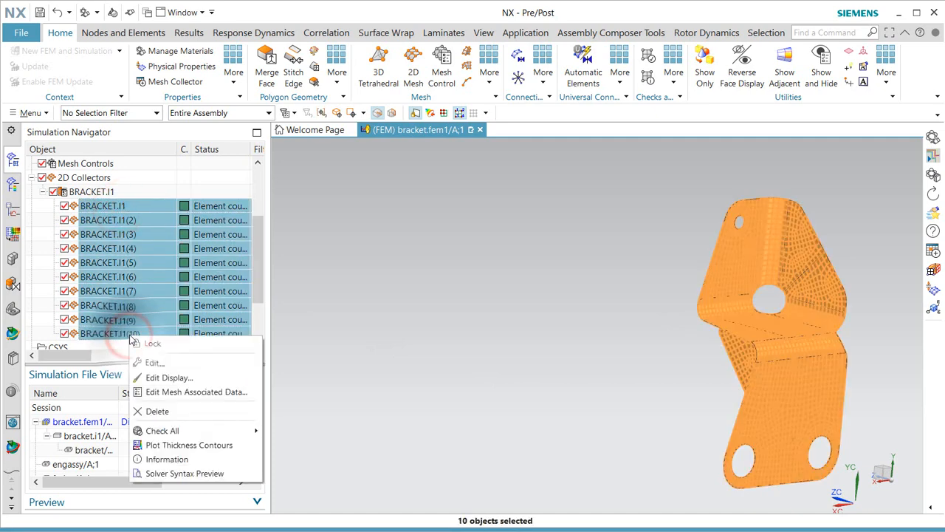
{"action": "left_click", "coordinate": [185, 391]}
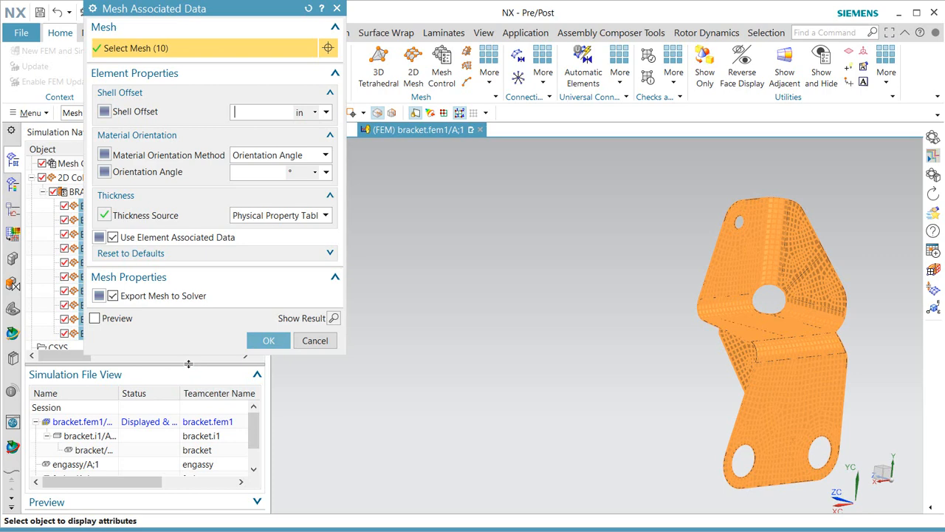
{"action": "left_click", "coordinate": [269, 215]}
{"action": "left_click", "coordinate": [262, 241]}
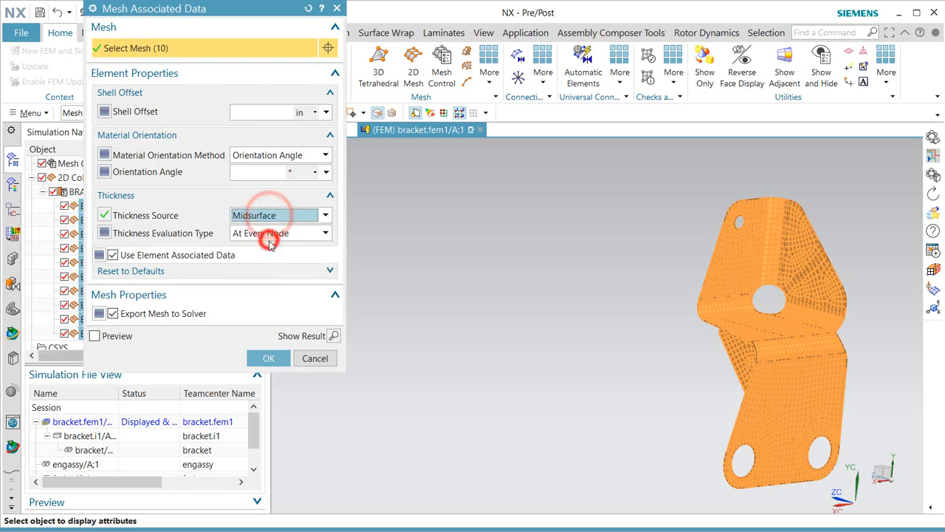
{"action": "left_click", "coordinate": [299, 233]}
{"action": "left_click", "coordinate": [296, 262]}
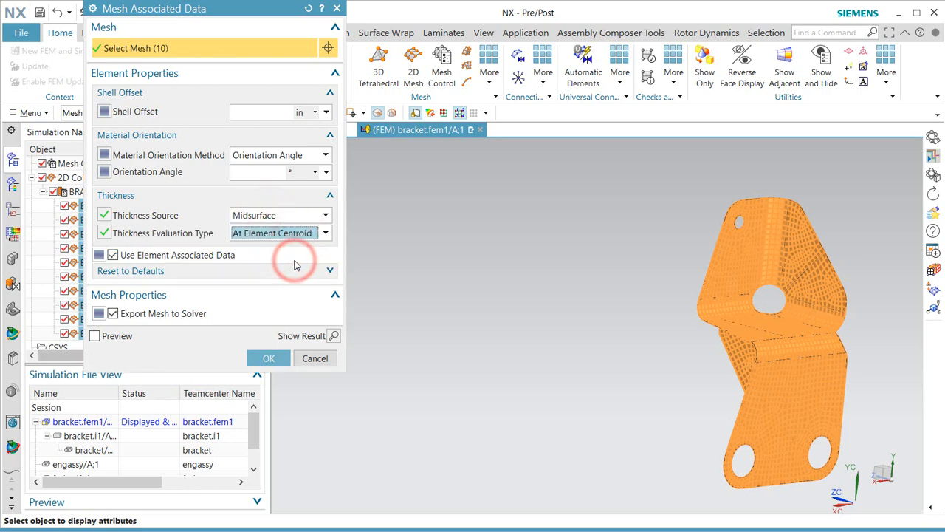
{"action": "left_click", "coordinate": [268, 359]}
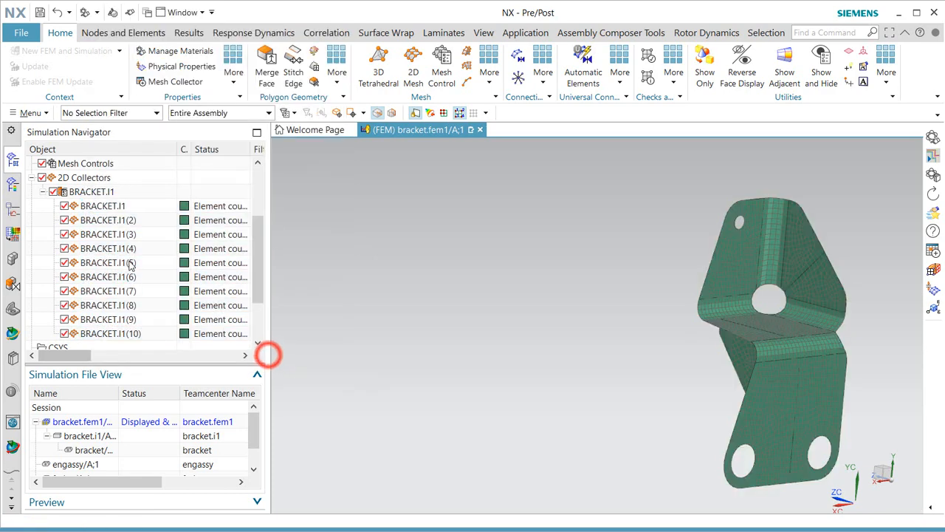
Turn on element thickness and offset display for the bracket mesh collector.
{"action": "right_click", "coordinate": [108, 194]}
{"action": "left_click", "coordinate": [142, 236]}
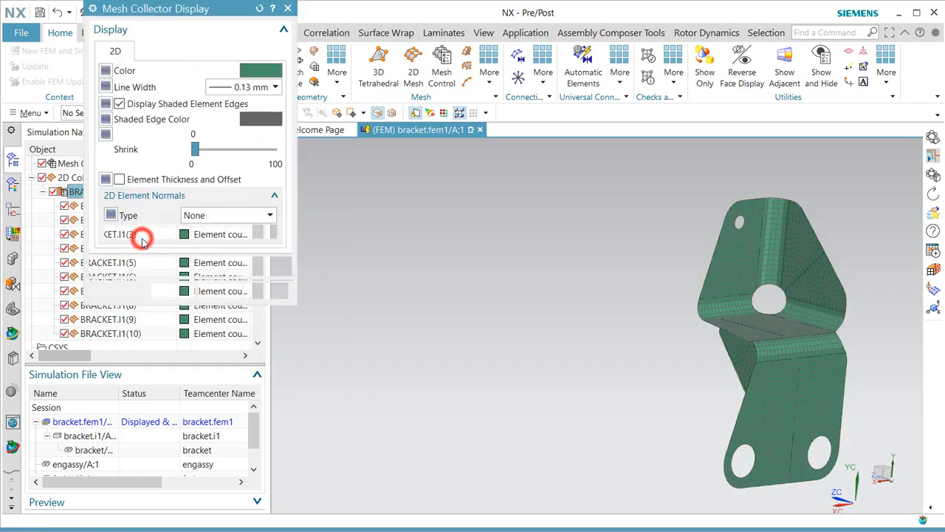
{"action": "left_click", "coordinate": [119, 179]}
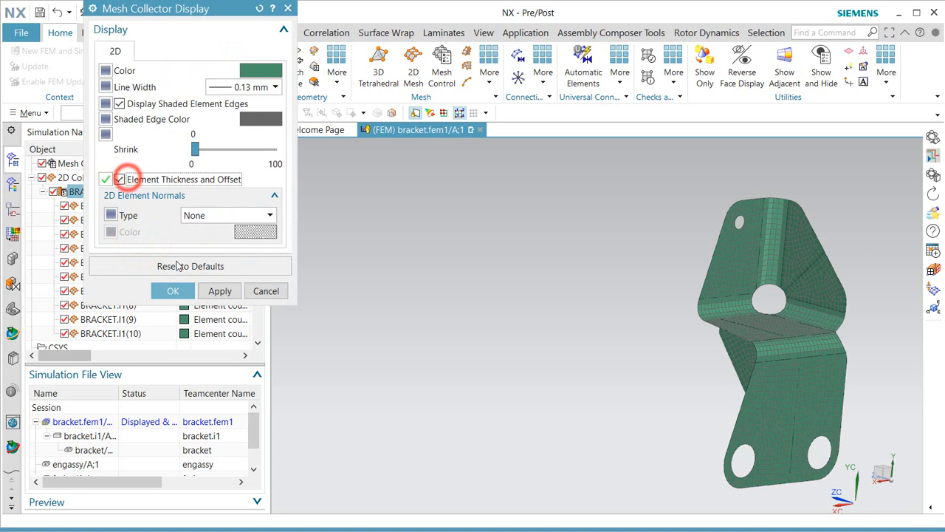
{"action": "left_click", "coordinate": [173, 290]}
Inspect the bracket's shell thickness, briefly overlaying the bracket polygon body on the mesh.
{"action": "middle_click_drag", "start_coordinate": [649, 368], "coordinate": [713, 376]}
{"action": "scroll", "coordinate": [40, 177], "scroll_direction": "up", "scroll_amount": 3}
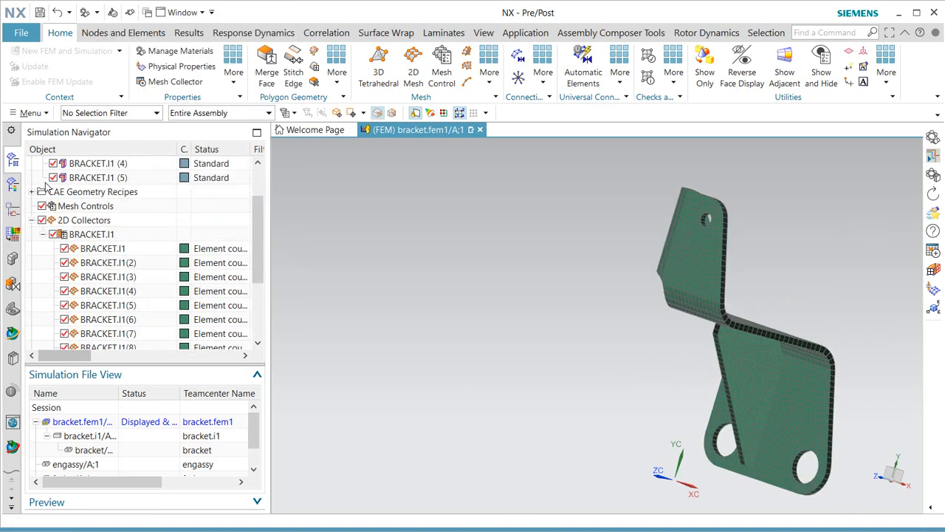
{"action": "left_click", "coordinate": [54, 206]}
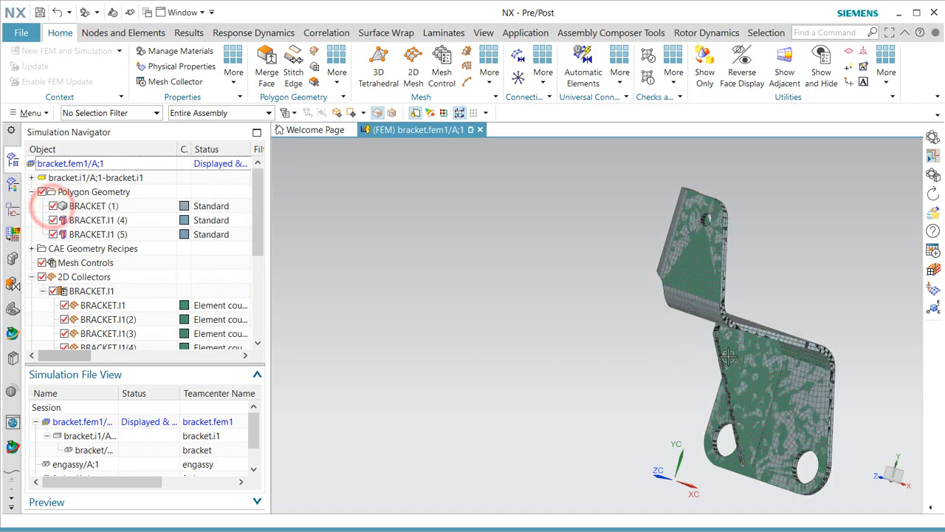
{"action": "scroll", "coordinate": [739, 355], "scroll_direction": "down", "scroll_amount": 5}
{"action": "middle_click_drag", "start_coordinate": [746, 363], "coordinate": [669, 355]}
{"action": "left_click", "coordinate": [54, 206]}
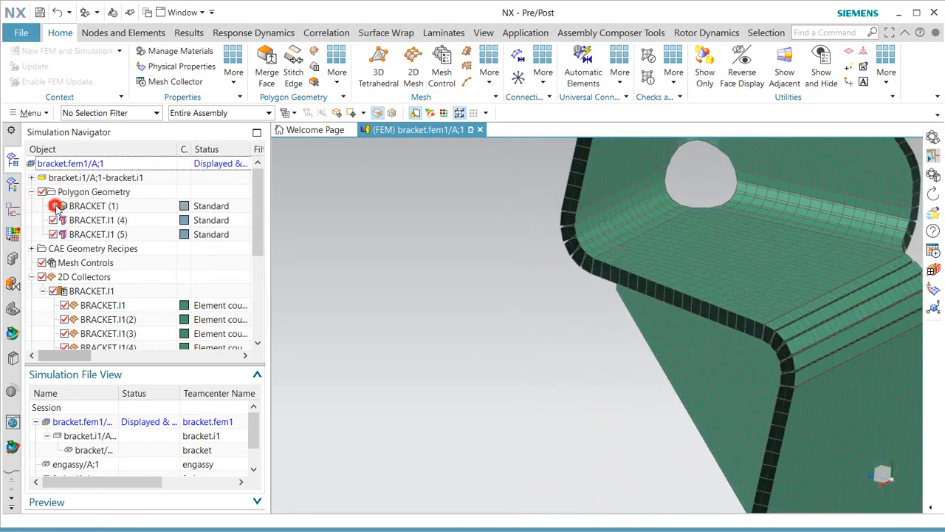
{"action": "scroll", "coordinate": [476, 252], "scroll_direction": "up", "scroll_amount": 4}
Hide the BRACKET.I1 thickness and offset display again and save bracket.fem1.
{"action": "right_click", "coordinate": [90, 293]}
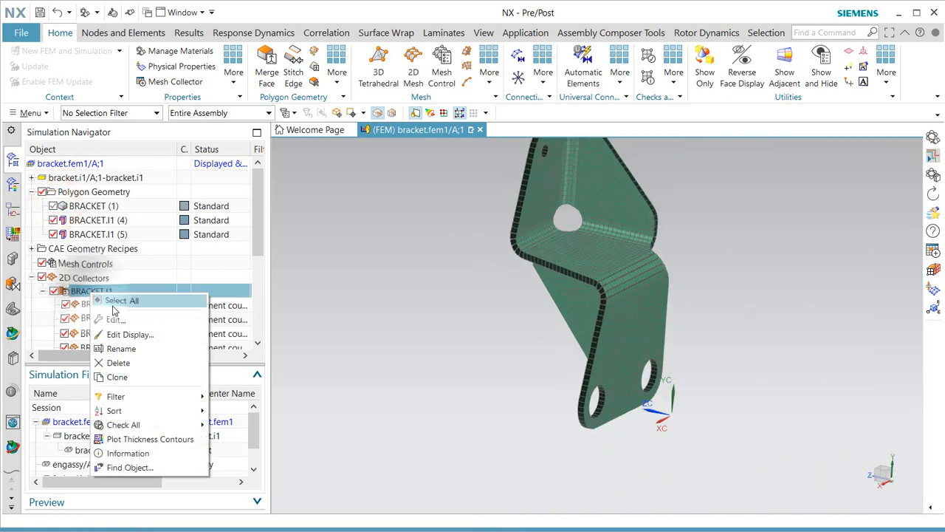
{"action": "left_click", "coordinate": [129, 332]}
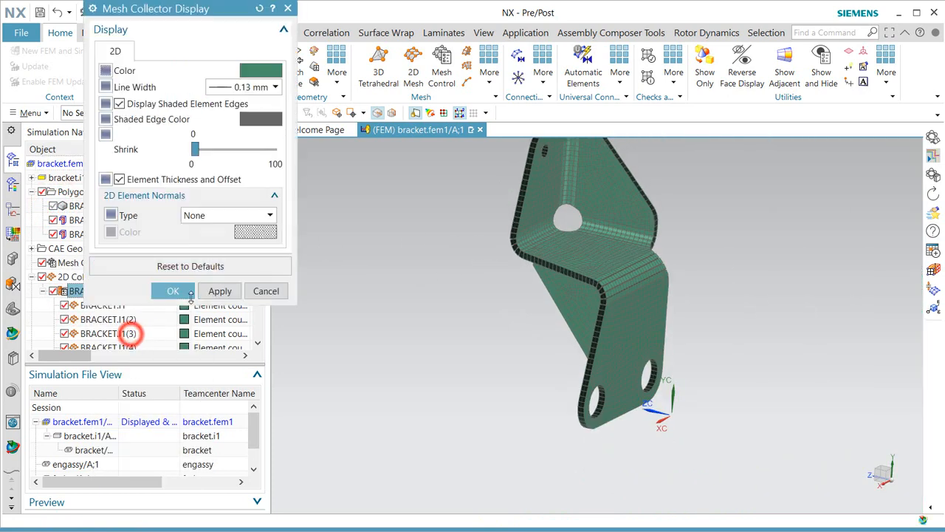
{"action": "left_click", "coordinate": [144, 179]}
{"action": "left_click", "coordinate": [176, 291]}
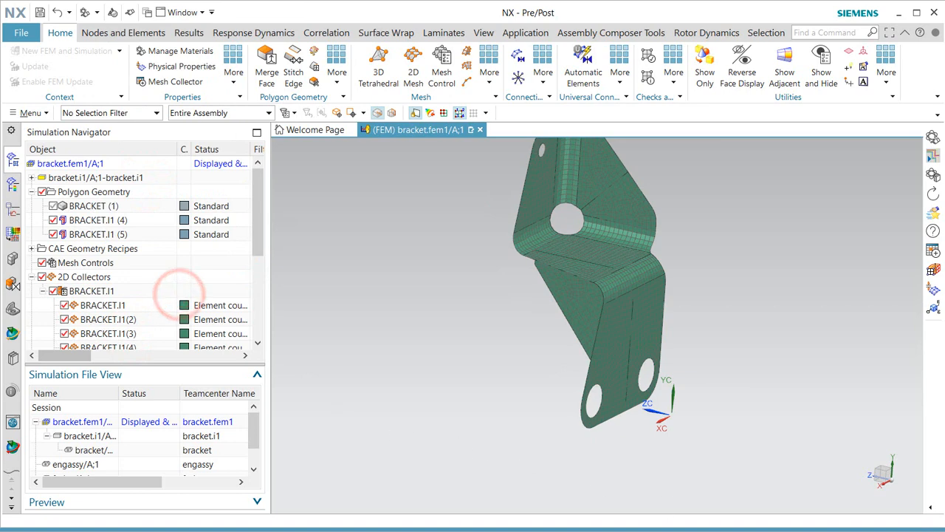
{"action": "left_click", "coordinate": [40, 14]}
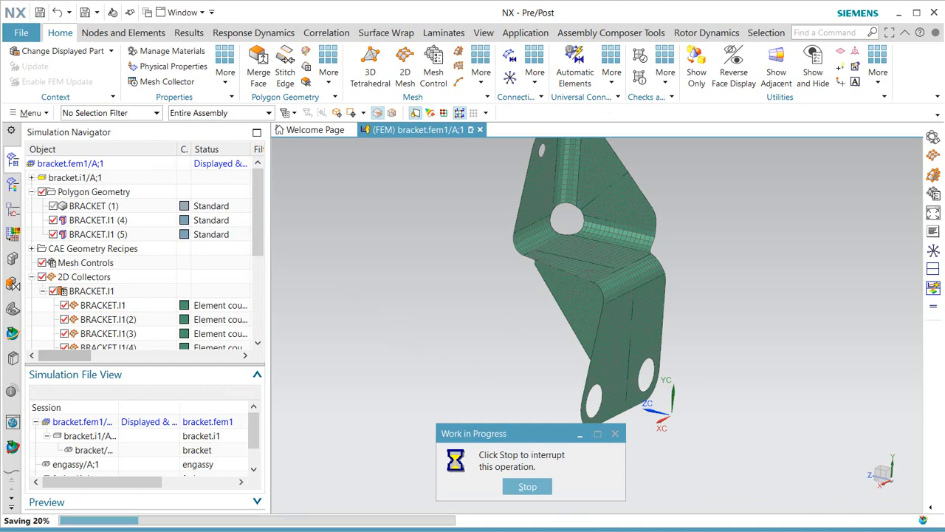
{"action": "left_click_drag", "start_coordinate": [254, 426], "coordinate": [254, 440]}
Display fadec/A;1 from the session files and orbit the housing to a front view.
{"action": "left_click", "coordinate": [72, 450]}
{"action": "double_click", "coordinate": [72, 450]}
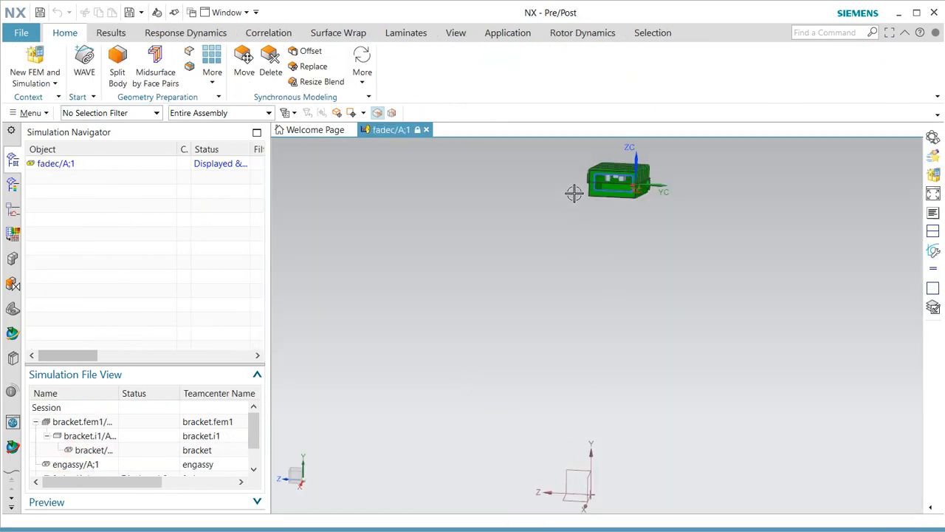
{"action": "scroll", "coordinate": [623, 148], "scroll_direction": "up", "scroll_amount": 6}
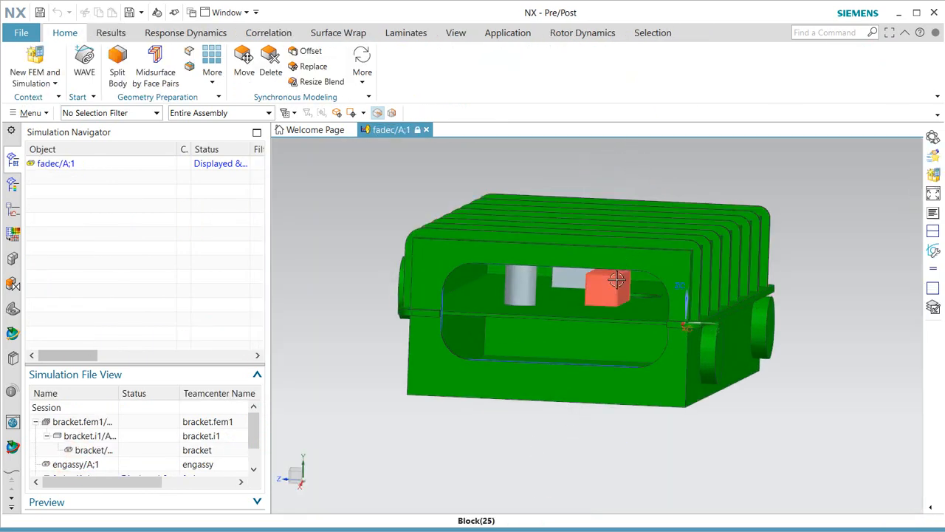
{"action": "middle_click_drag", "start_coordinate": [607, 281], "coordinate": [608, 279]}
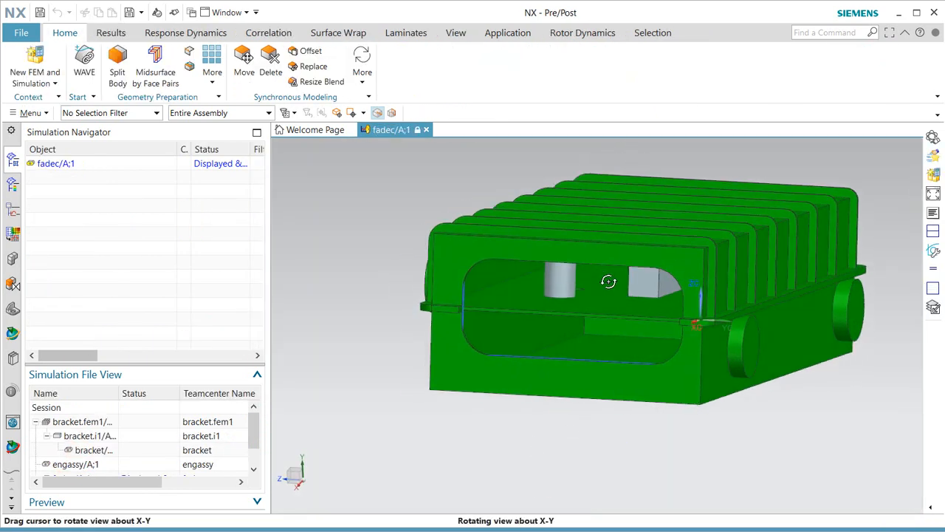
{"action": "right_click", "coordinate": [44, 169]}
Create fadec.fem1 from the Simulation Nastran template with a revision and idealized part fadec.i1.
{"action": "left_click", "coordinate": [73, 172]}
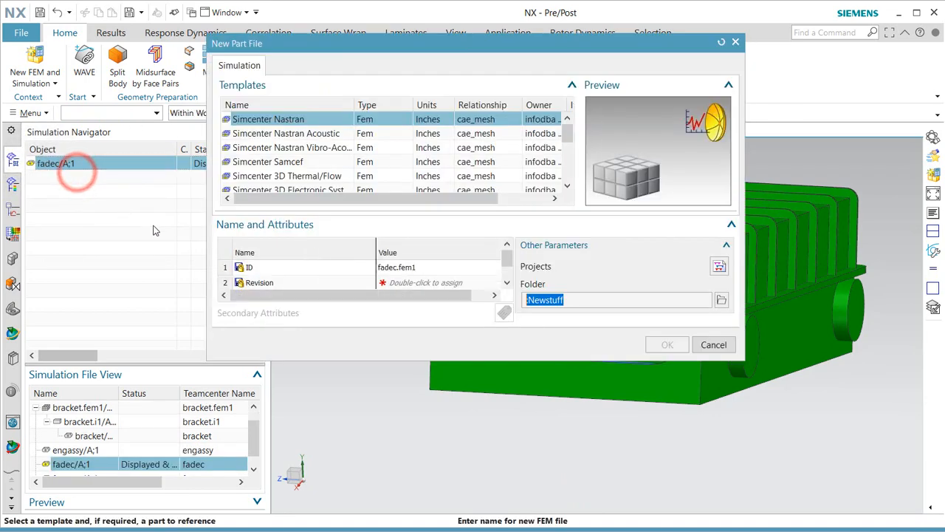
{"action": "left_click", "coordinate": [391, 283]}
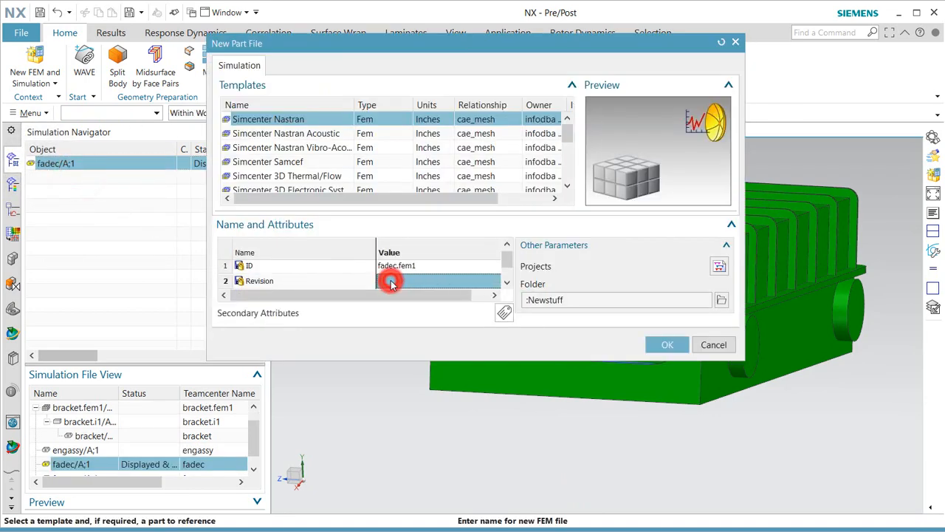
{"action": "left_click", "coordinate": [666, 345]}
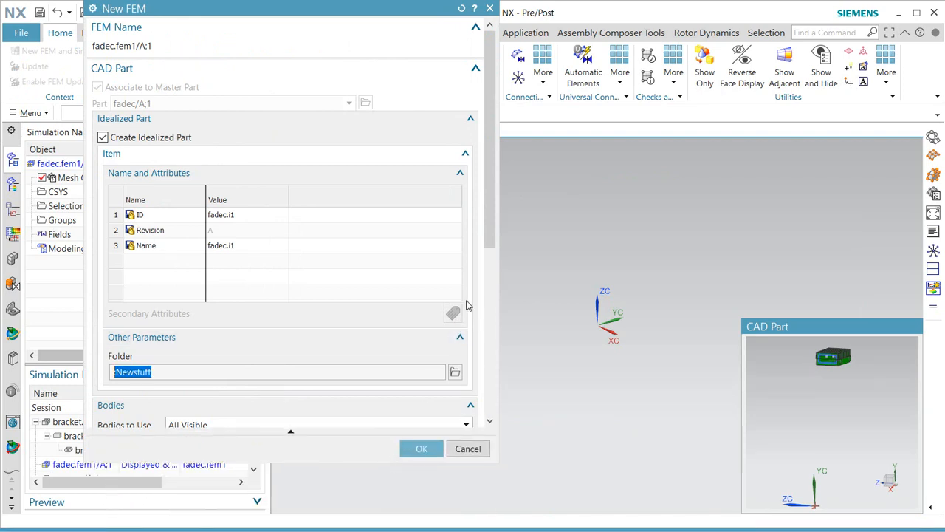
{"action": "left_click_drag", "start_coordinate": [491, 231], "coordinate": [499, 413]}
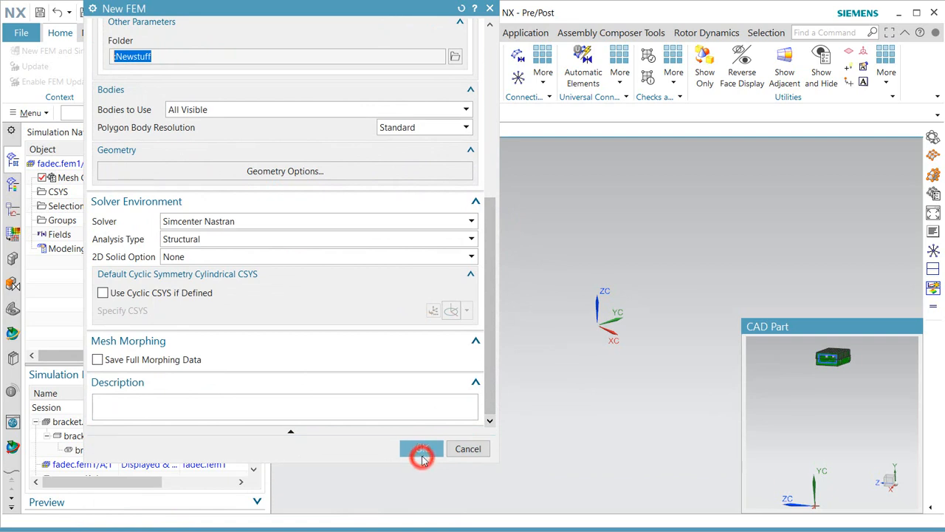
{"action": "left_click", "coordinate": [422, 458]}
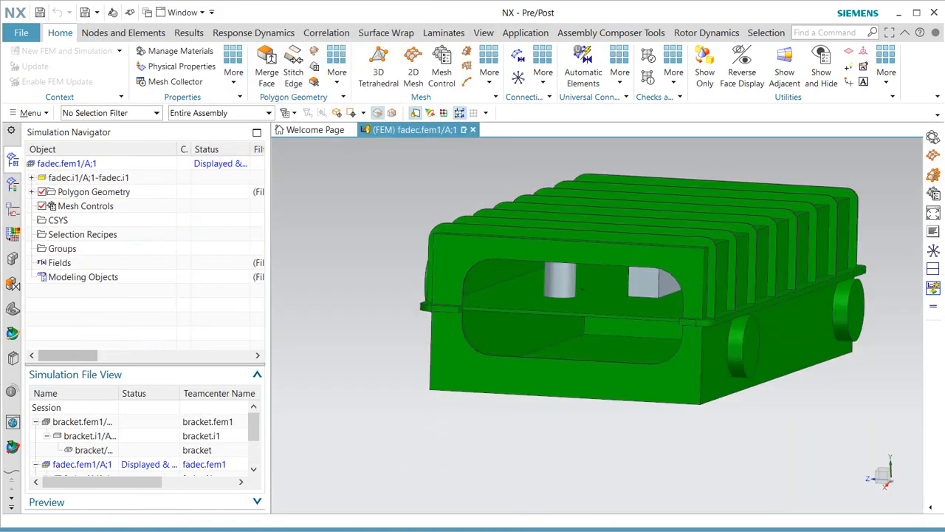
Make the idealized part fadec.i1 the displayed part, dismissing its warning.
{"action": "scroll", "coordinate": [181, 435], "scroll_direction": "down", "scroll_amount": 1}
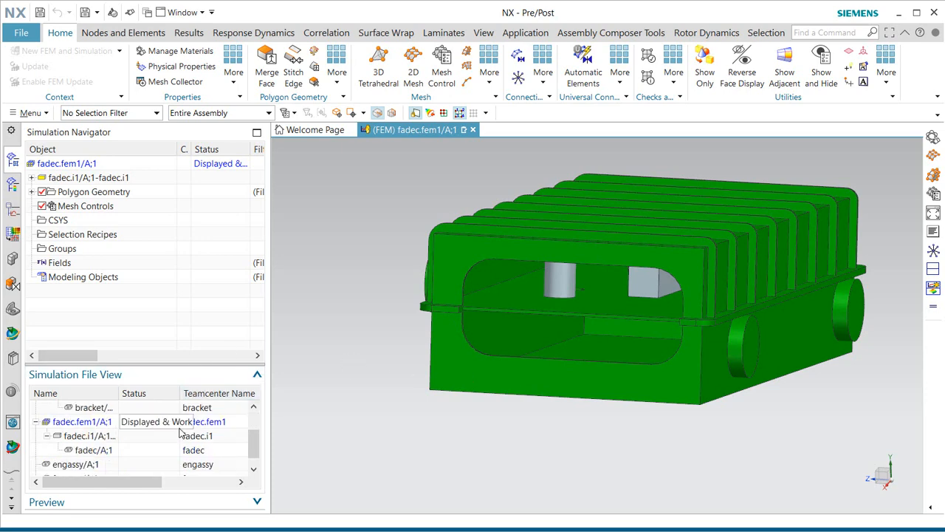
{"action": "double_click", "coordinate": [103, 438]}
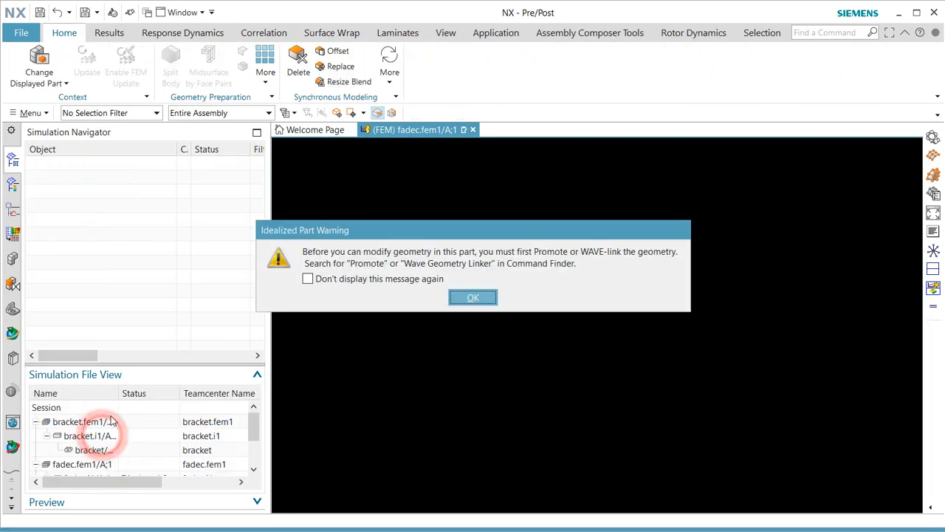
{"action": "left_click", "coordinate": [472, 298]}
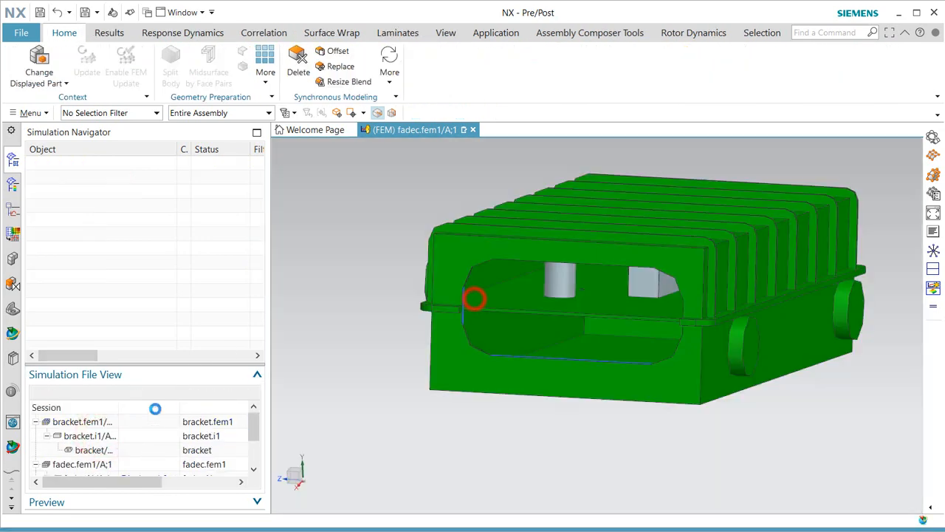
{"action": "left_click_drag", "start_coordinate": [115, 393], "coordinate": [169, 393]}
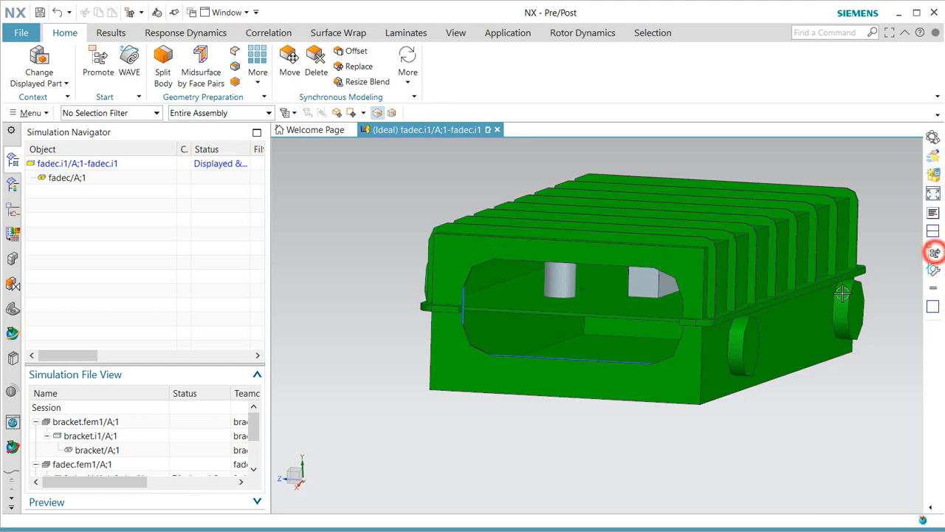
Promote all four fadec housing bodies into the idealized part.
{"action": "left_click", "coordinate": [935, 254]}
{"action": "scroll", "coordinate": [569, 397], "scroll_direction": "up", "scroll_amount": 2}
{"action": "left_click_drag", "start_coordinate": [426, 416], "coordinate": [866, 212]}
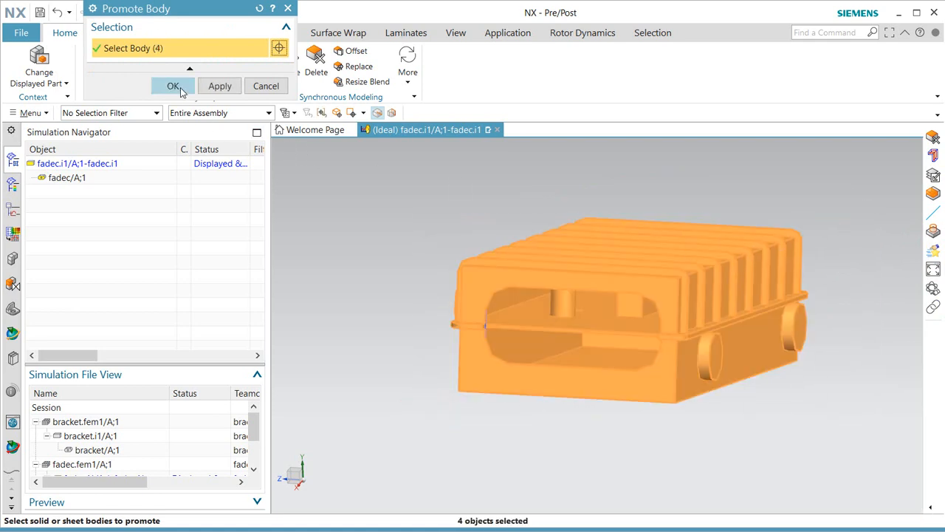
{"action": "left_click", "coordinate": [173, 86]}
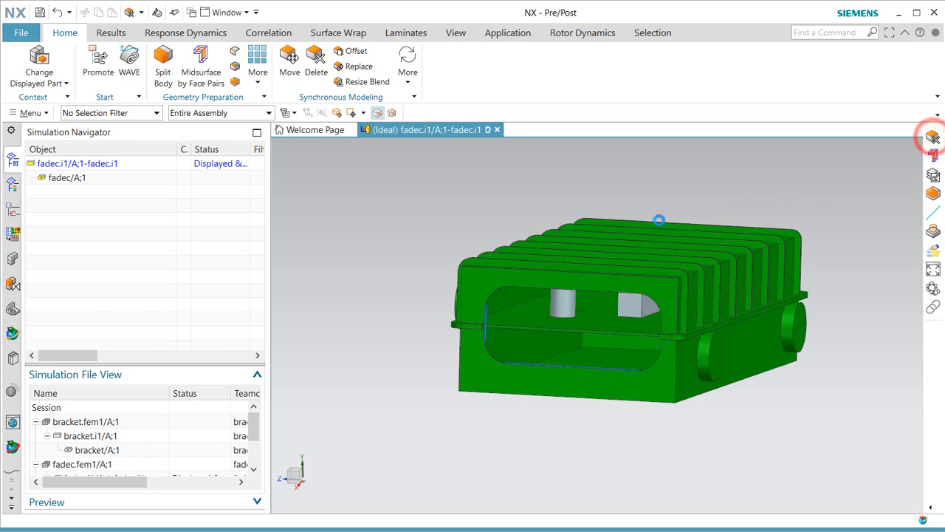
Delete the right and left side bosses using the Boss or Pocket Faces rule.
{"action": "left_click", "coordinate": [933, 138]}
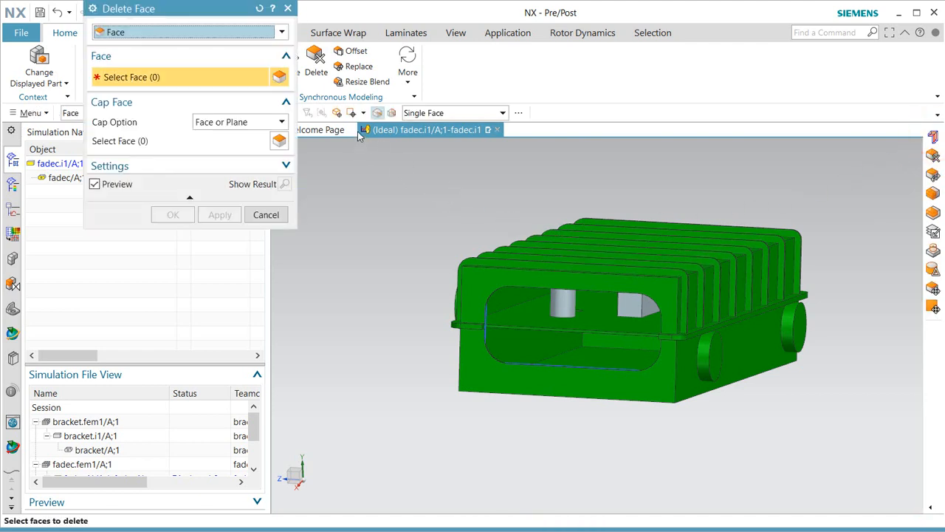
{"action": "left_click", "coordinate": [426, 115]}
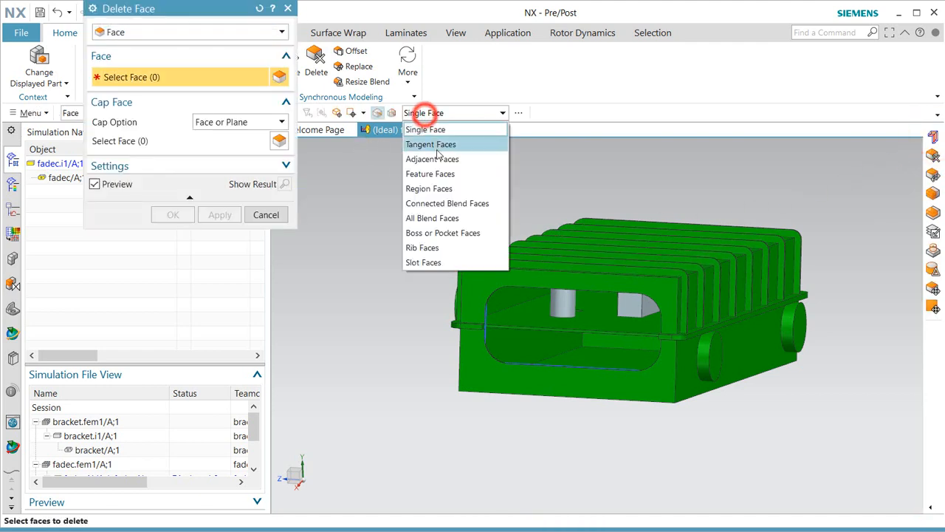
{"action": "left_click", "coordinate": [458, 233]}
{"action": "left_click", "coordinate": [794, 330]}
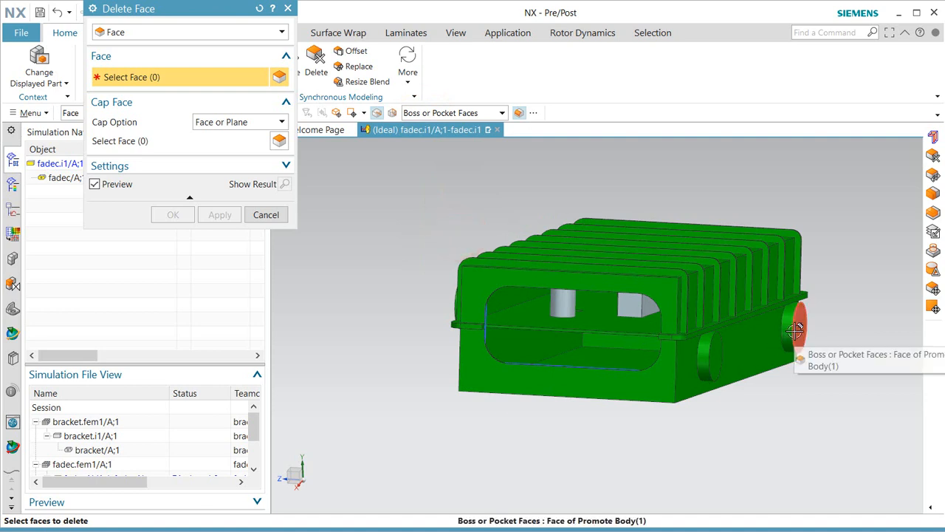
{"action": "left_click", "coordinate": [713, 362]}
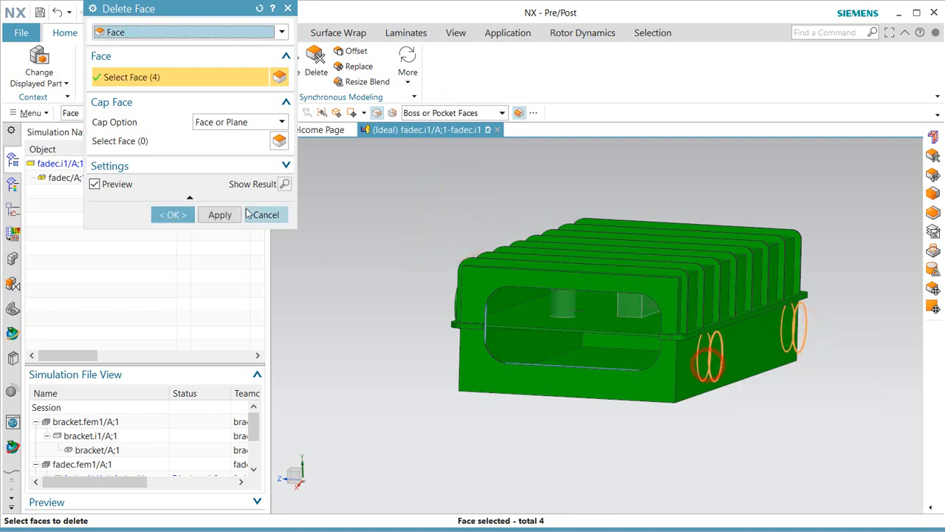
{"action": "left_click", "coordinate": [219, 215]}
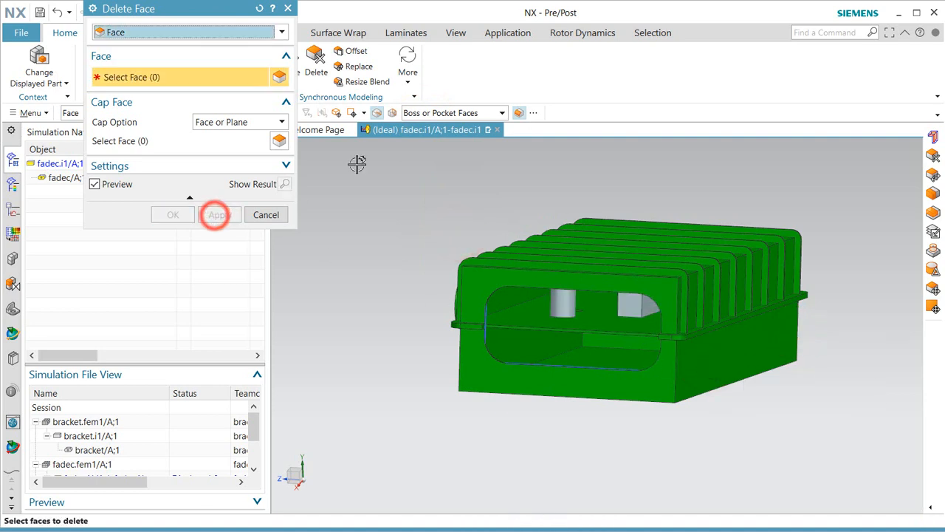
Switch to Single Face and delete the boss faces at the fins.
{"action": "left_click", "coordinate": [448, 113]}
{"action": "left_click", "coordinate": [427, 130]}
{"action": "middle_click_drag", "start_coordinate": [444, 137], "coordinate": [492, 338]}
{"action": "scroll", "coordinate": [510, 424], "scroll_direction": "down", "scroll_amount": 3}
{"action": "scroll", "coordinate": [430, 303], "scroll_direction": "up", "scroll_amount": 7}
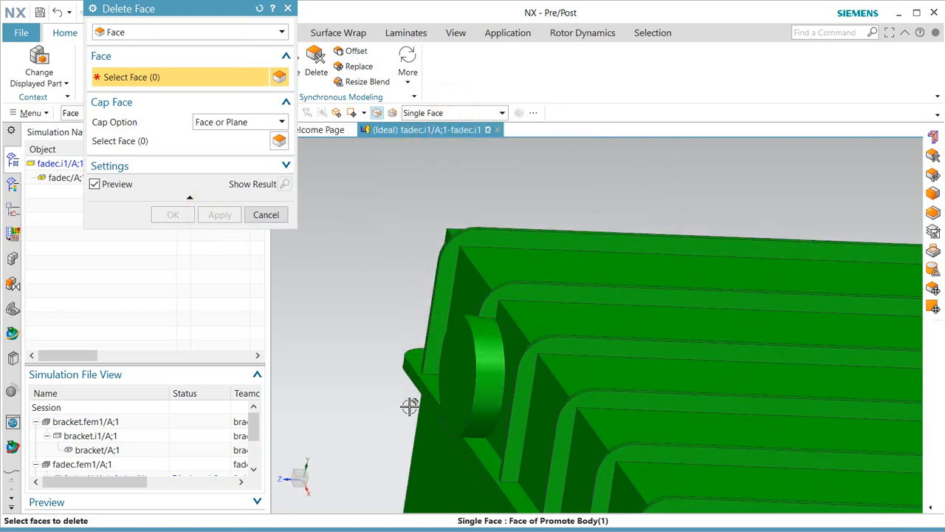
{"action": "left_click", "coordinate": [514, 313]}
{"action": "middle_click_drag", "start_coordinate": [449, 376], "coordinate": [473, 369]}
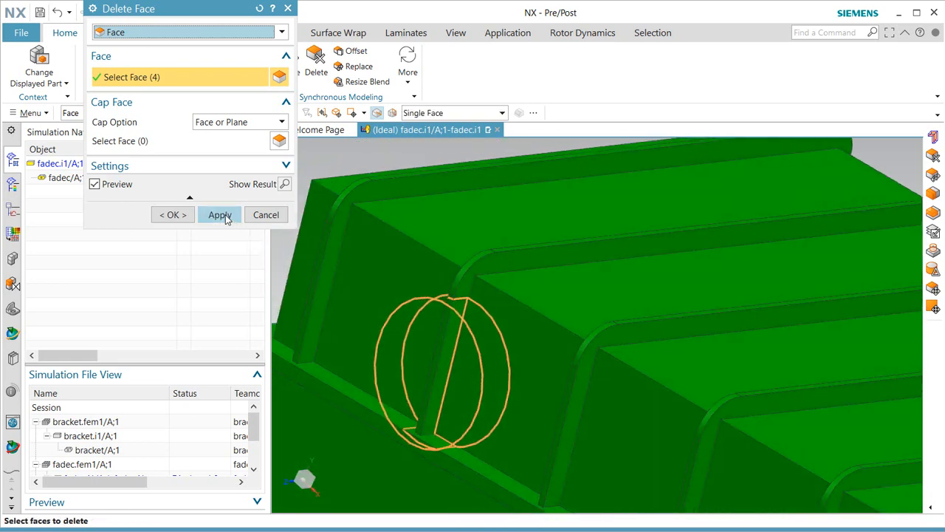
{"action": "left_click", "coordinate": [219, 215]}
Delete the last boss beside the fins, excluding its thin neighbouring faces.
{"action": "scroll", "coordinate": [590, 399], "scroll_direction": "up", "scroll_amount": 5}
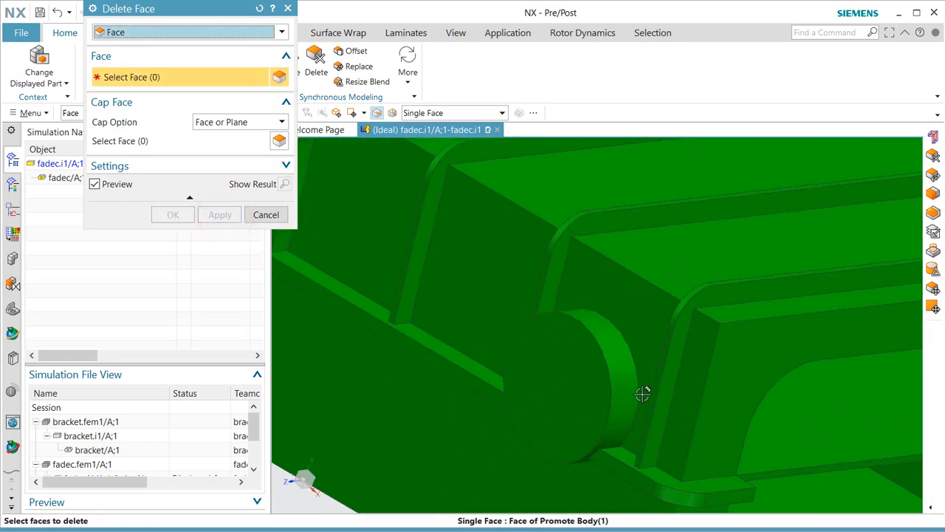
{"action": "middle_click_drag", "start_coordinate": [643, 395], "coordinate": [482, 294]}
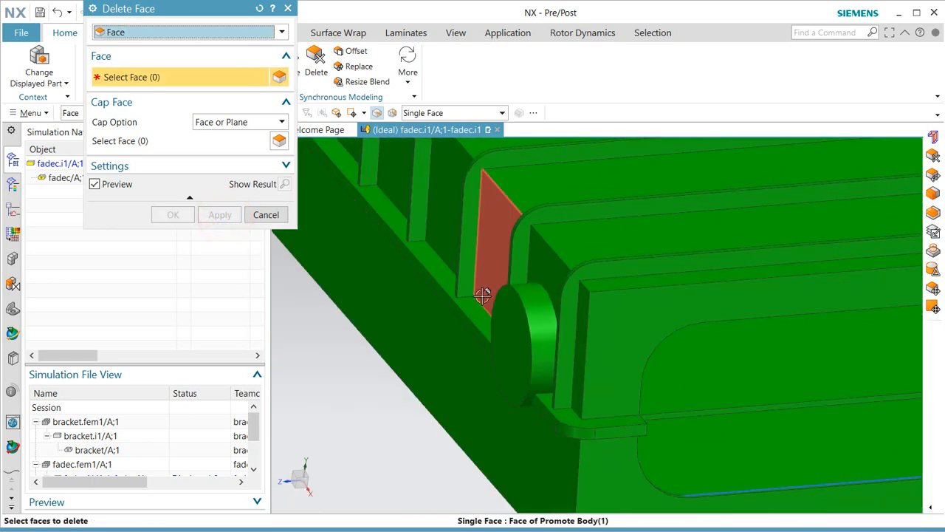
{"action": "left_click_drag", "start_coordinate": [483, 282], "coordinate": [555, 412]}
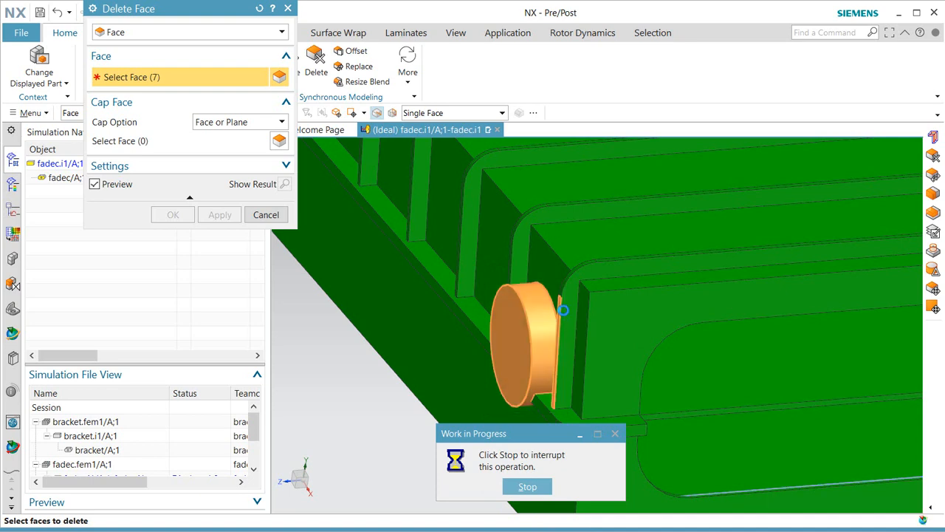
{"action": "scroll", "coordinate": [560, 299], "scroll_direction": "up", "scroll_amount": 3}
{"action": "scroll", "coordinate": [560, 296], "scroll_direction": "down", "scroll_amount": 3}
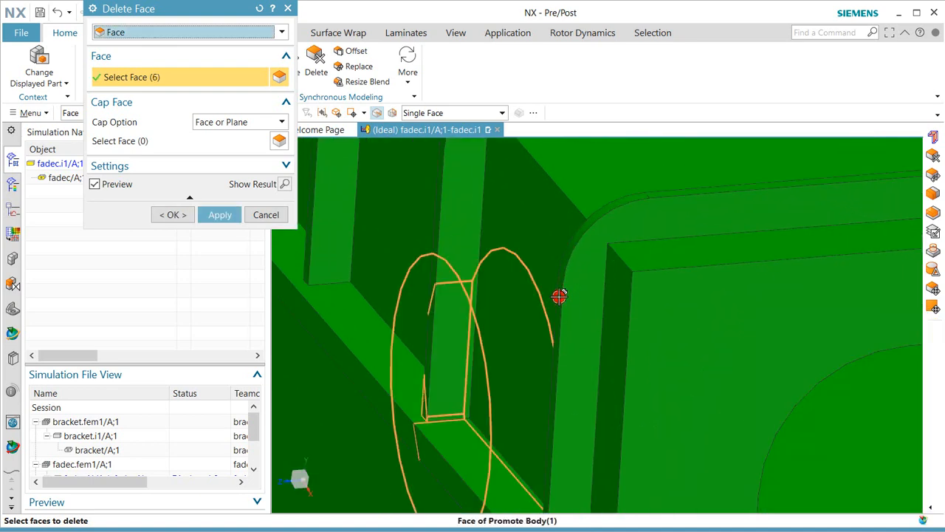
{"action": "left_click", "coordinate": [559, 296]}
{"action": "scroll", "coordinate": [548, 335], "scroll_direction": "down", "scroll_amount": 3}
{"action": "middle_click_drag", "start_coordinate": [543, 336], "coordinate": [606, 348]}
{"action": "scroll", "coordinate": [440, 362], "scroll_direction": "up", "scroll_amount": 5}
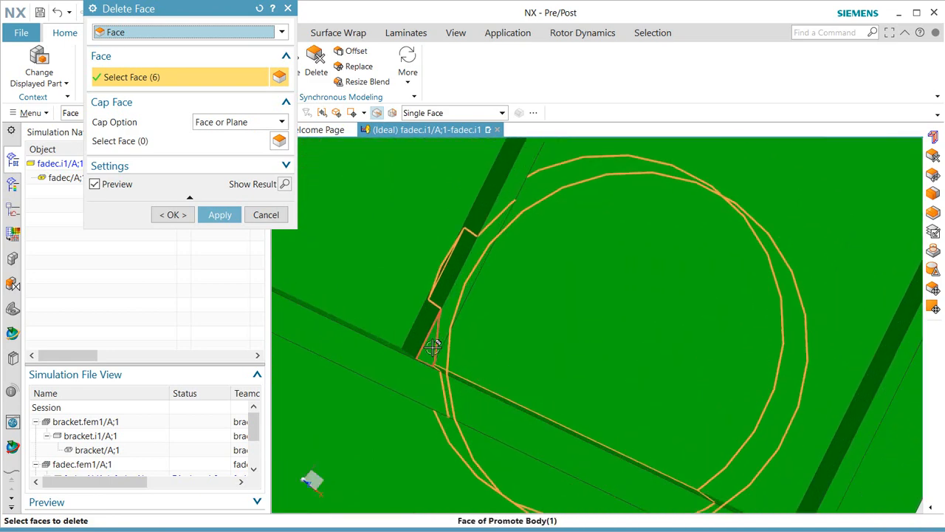
{"action": "left_click", "coordinate": [435, 347]}
{"action": "left_click", "coordinate": [173, 215]}
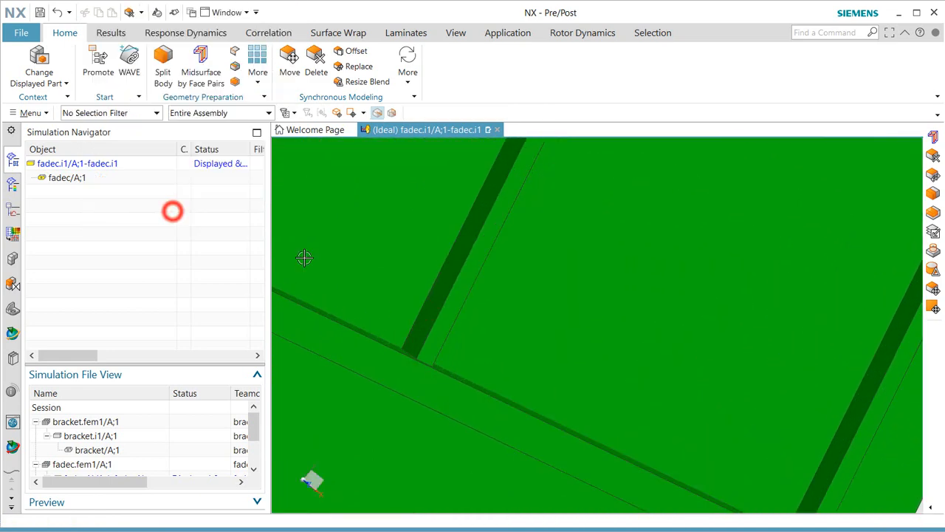
{"action": "scroll", "coordinate": [647, 391], "scroll_direction": "down", "scroll_amount": 5}
{"action": "middle_click_drag", "start_coordinate": [647, 390], "coordinate": [363, 308]}
{"action": "scroll", "coordinate": [342, 305], "scroll_direction": "down", "scroll_amount": 2}
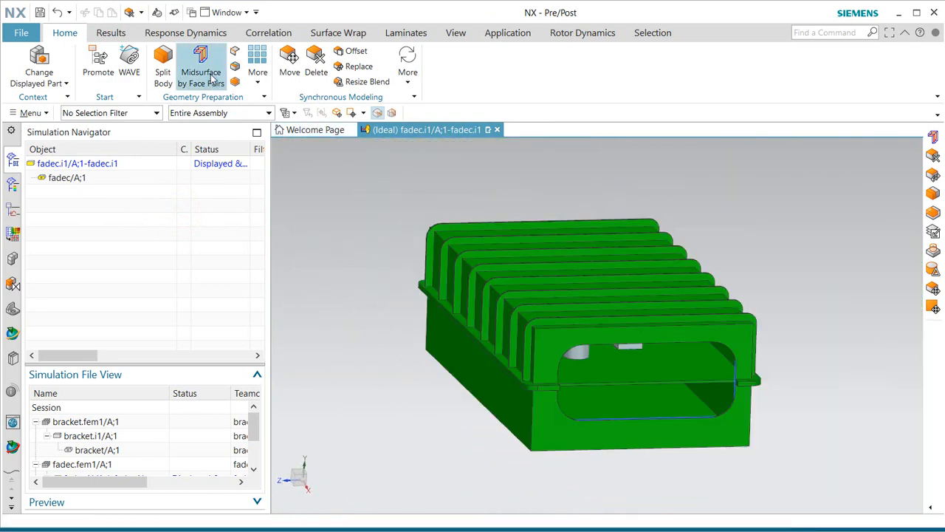
Create a midsurface of the housing solid from automatically found face pairs.
{"action": "left_click", "coordinate": [932, 139]}
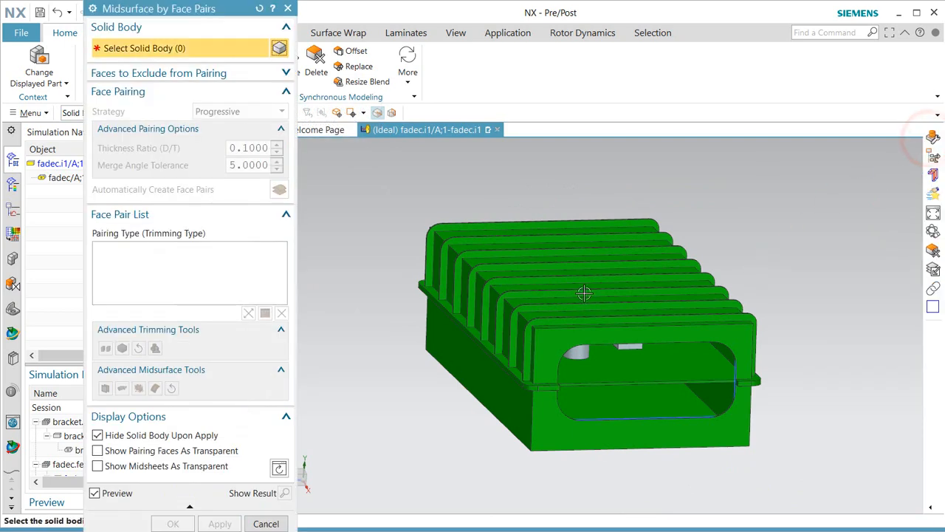
{"action": "left_click", "coordinate": [585, 292]}
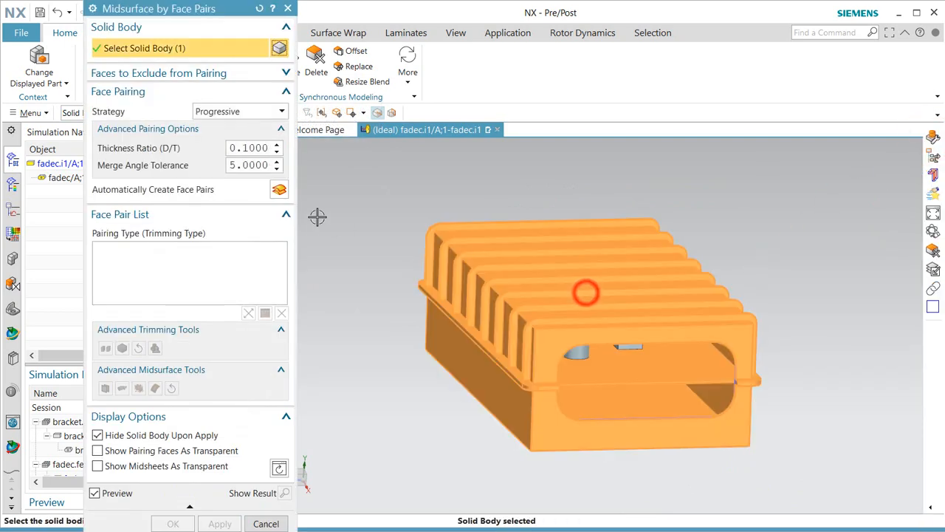
{"action": "left_click", "coordinate": [280, 191]}
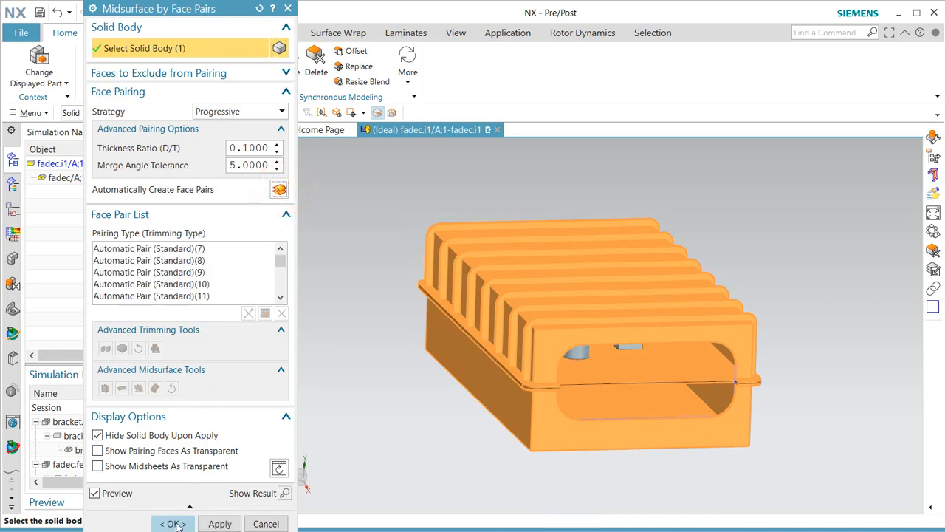
{"action": "left_click", "coordinate": [176, 524]}
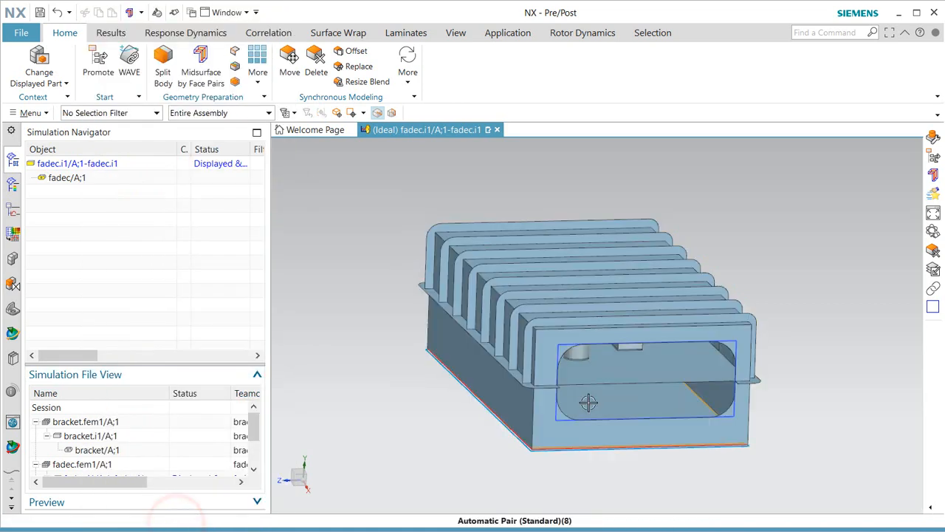
Make fadec.fem1 the displayed part.
{"action": "middle_click_drag", "start_coordinate": [587, 455], "coordinate": [584, 397]}
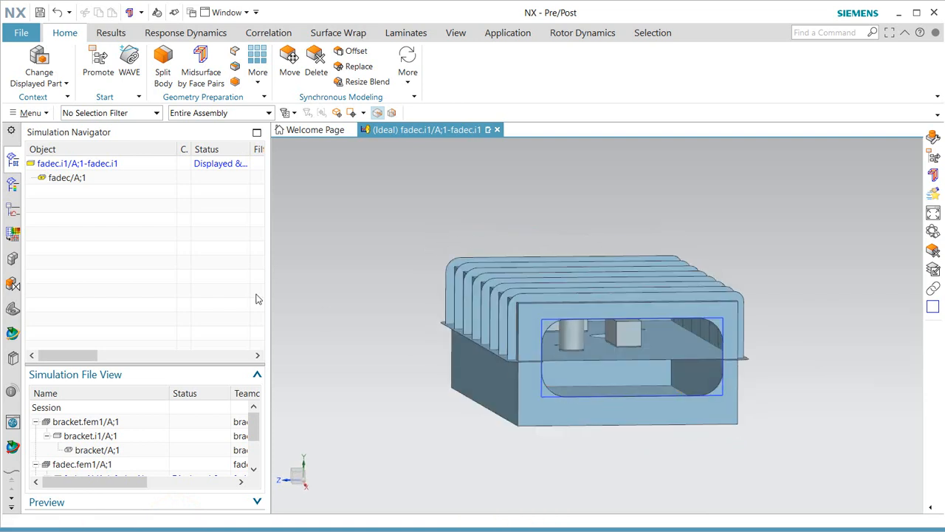
{"action": "scroll", "coordinate": [130, 443], "scroll_direction": "down", "scroll_amount": 2}
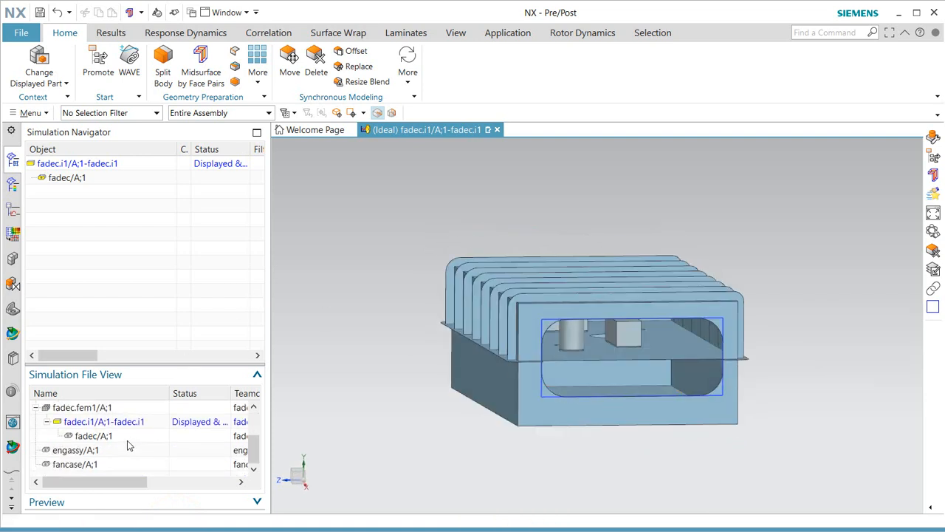
{"action": "double_click", "coordinate": [81, 408]}
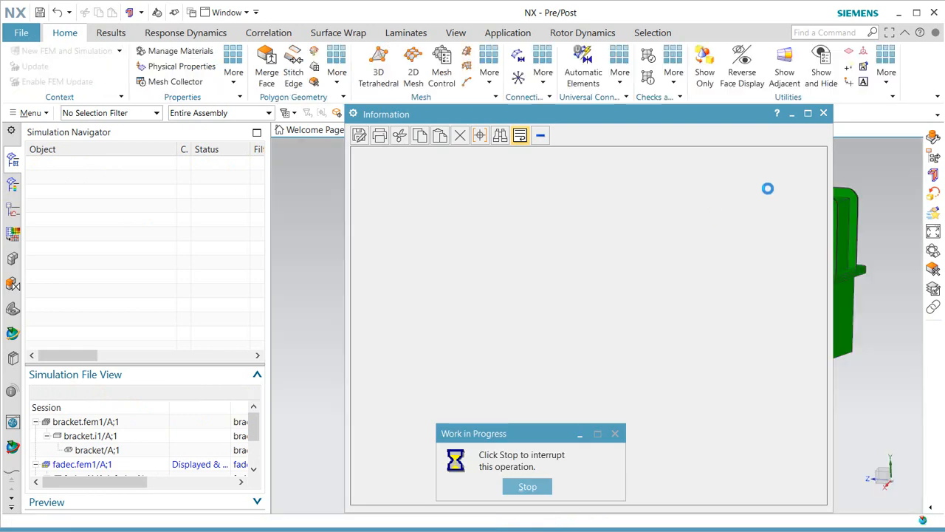
Set the fadec.fem1 Bodies to Use option to None.
{"action": "left_click", "coordinate": [824, 114]}
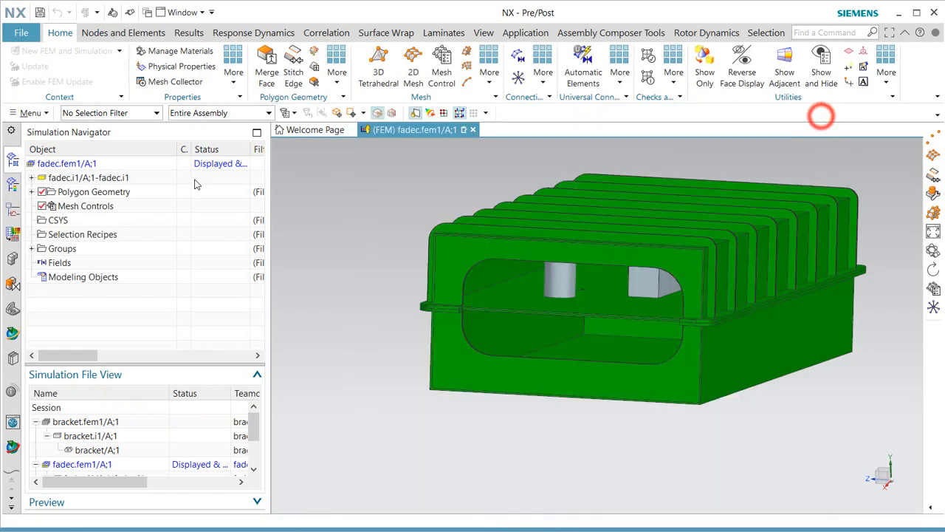
{"action": "right_click", "coordinate": [78, 165]}
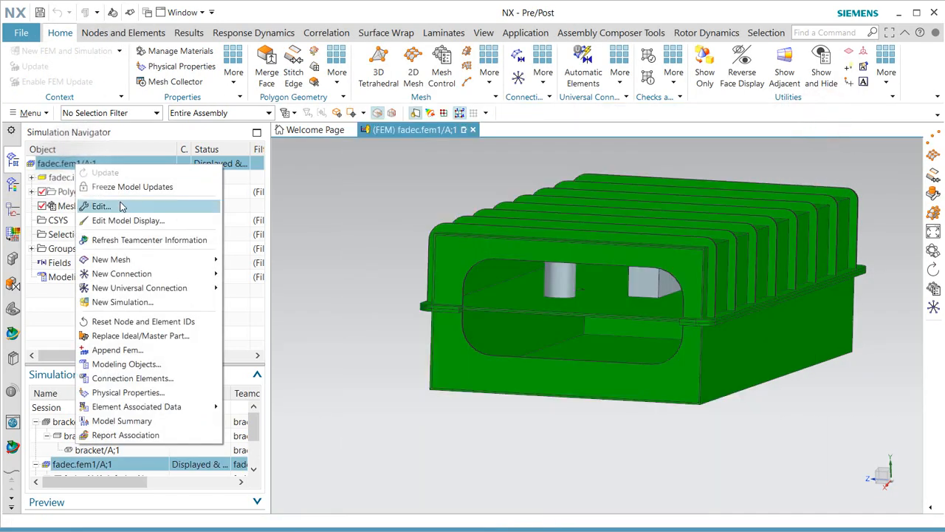
{"action": "left_click", "coordinate": [96, 206]}
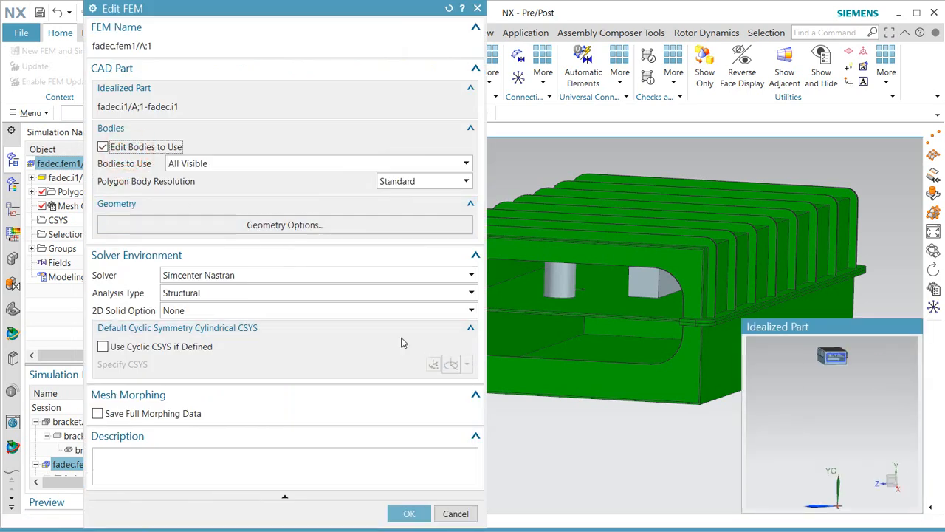
{"action": "left_click", "coordinate": [351, 164]}
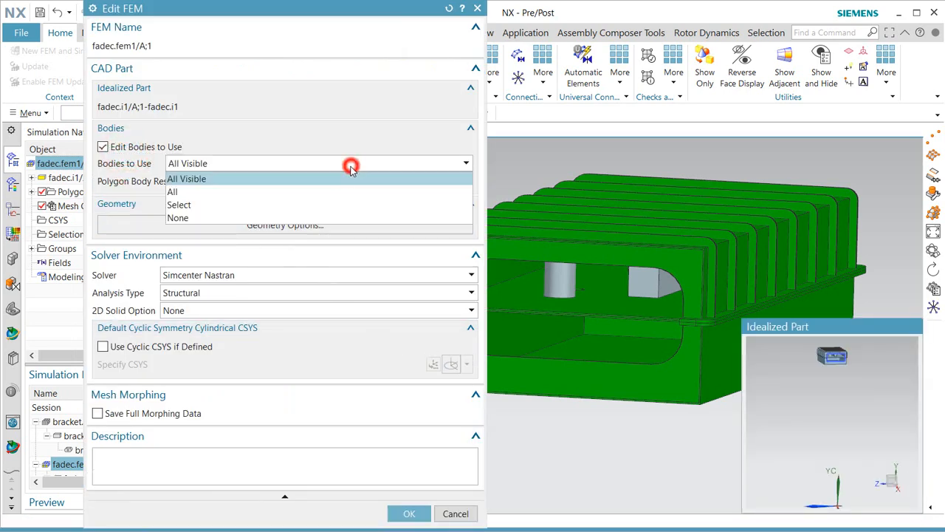
{"action": "left_click", "coordinate": [302, 217]}
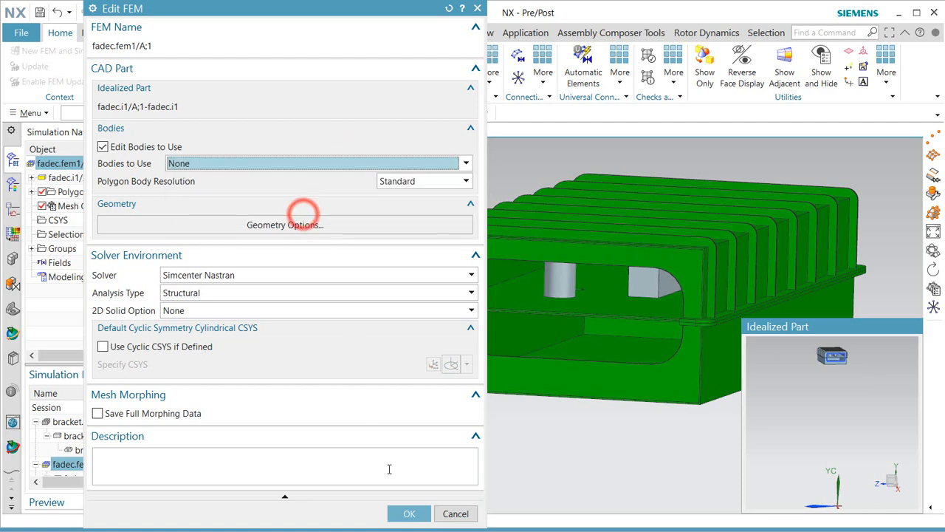
{"action": "left_click", "coordinate": [408, 514]}
Enable Edit Bodies to Use and box-select all 18 idealized-part bodies.
{"action": "right_click", "coordinate": [88, 166]}
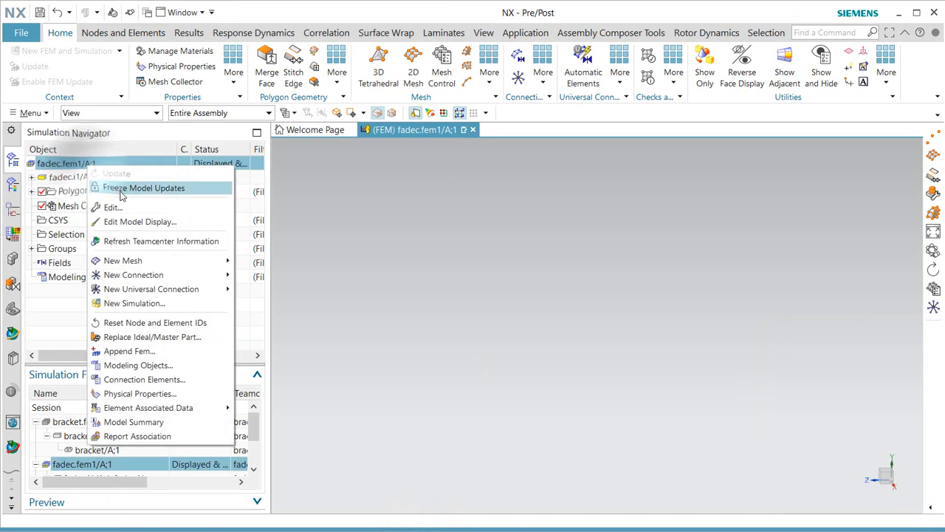
{"action": "left_click", "coordinate": [124, 207]}
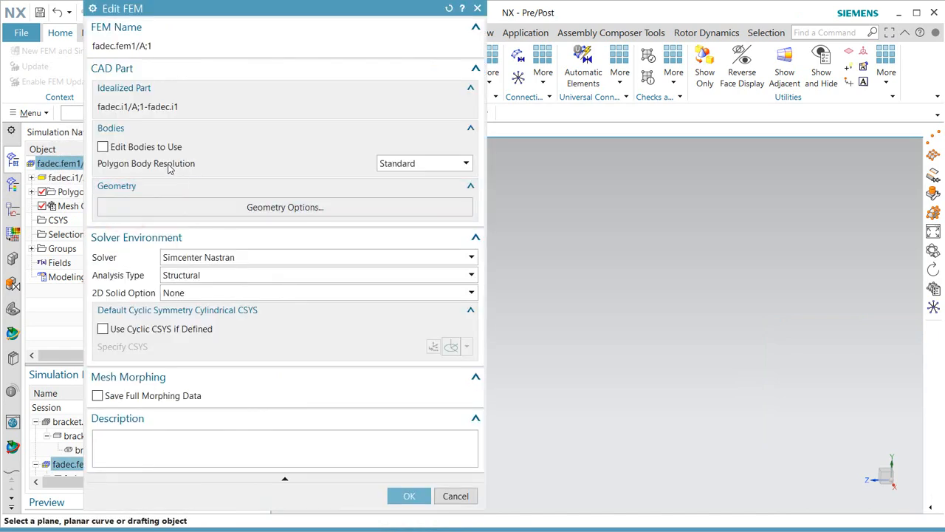
{"action": "left_click", "coordinate": [155, 149]}
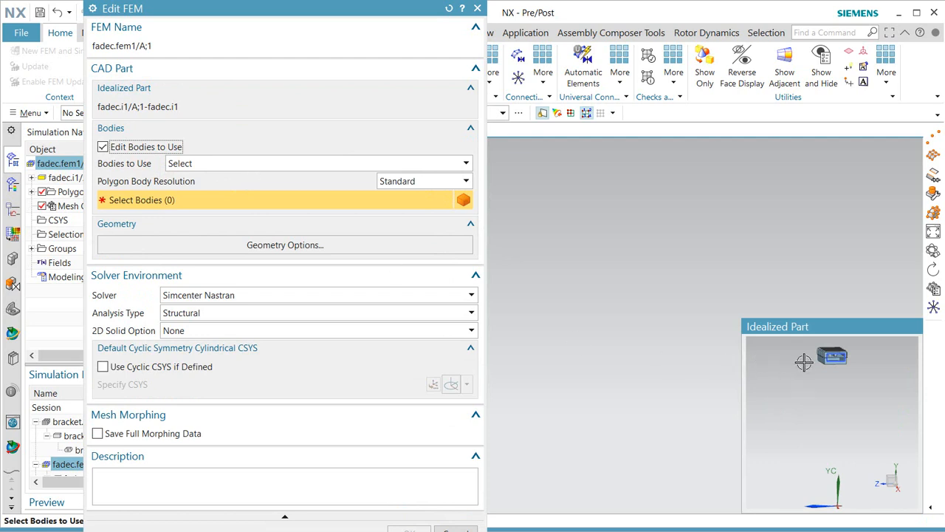
{"action": "left_click_drag", "start_coordinate": [808, 373], "coordinate": [861, 343]}
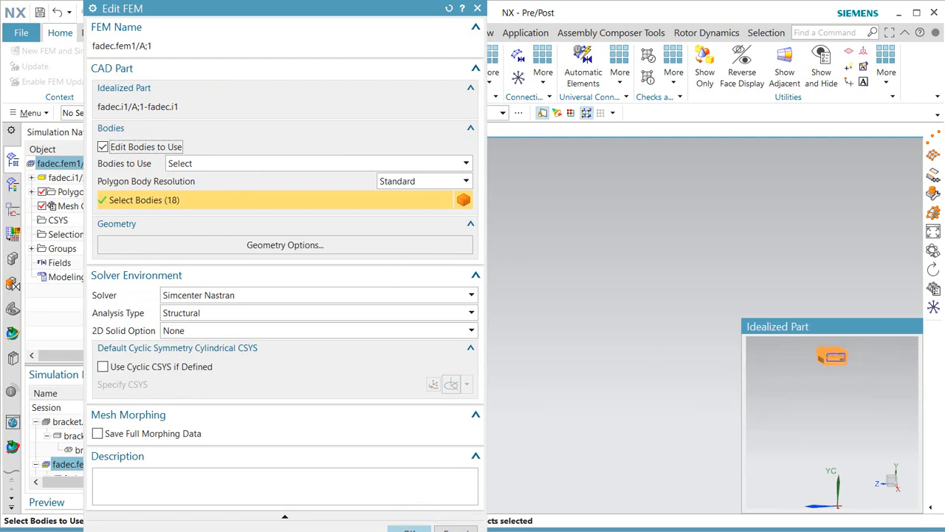
{"action": "left_click", "coordinate": [408, 530]}
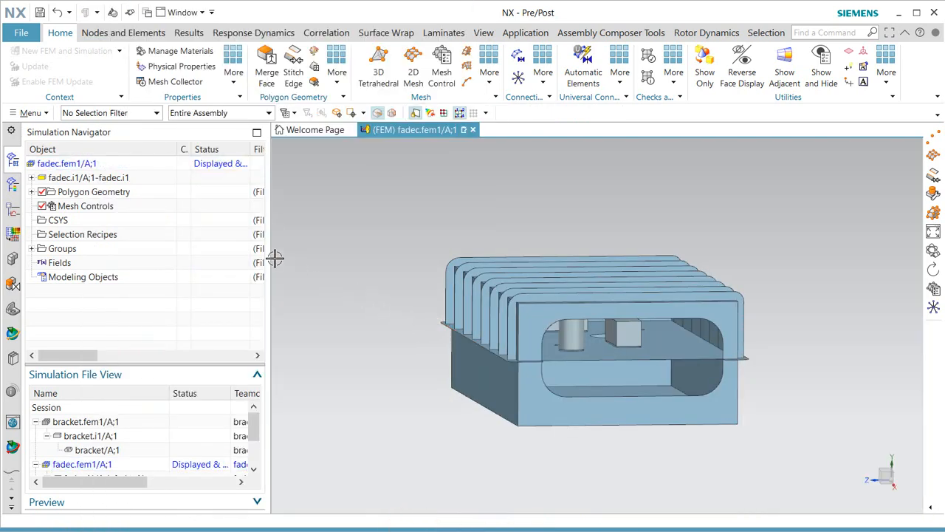
Zoom into the housing opening and switch the display to Static Wireframe.
{"action": "middle_click_drag", "start_coordinate": [449, 387], "coordinate": [488, 412]}
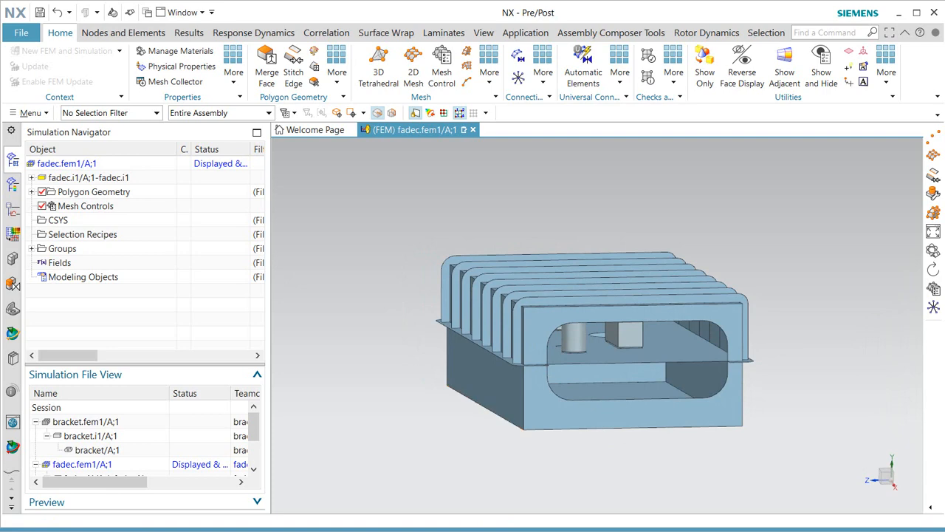
{"action": "middle_click_drag", "start_coordinate": [610, 338], "coordinate": [616, 403], "text": "ctrl"}
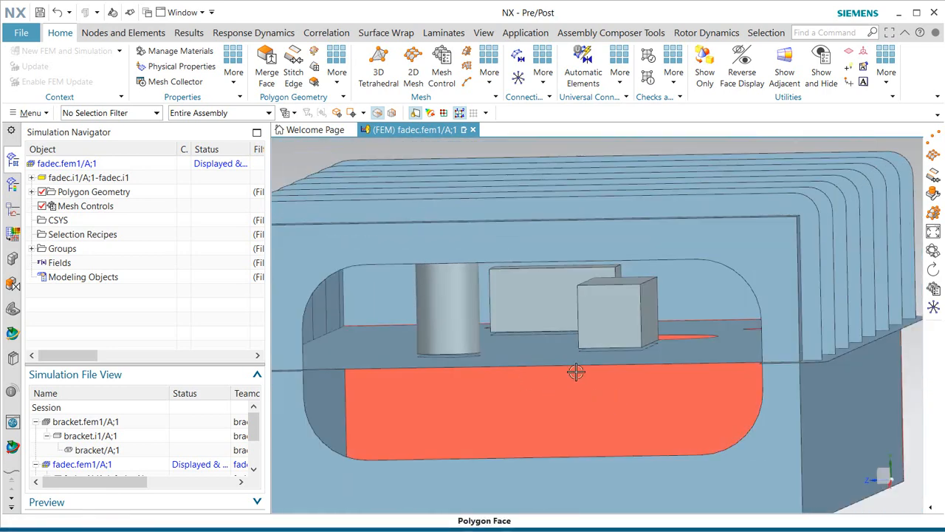
{"action": "right_click", "coordinate": [308, 151]}
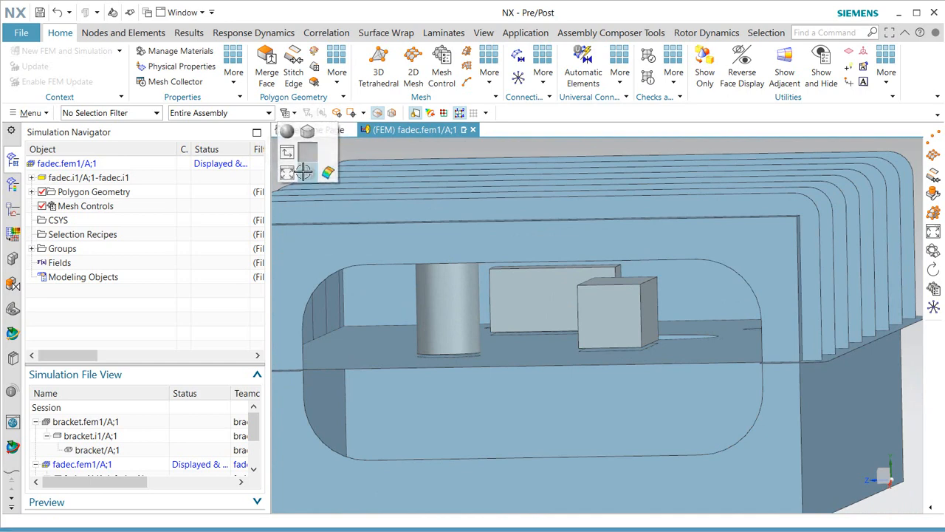
{"action": "left_click", "coordinate": [304, 171]}
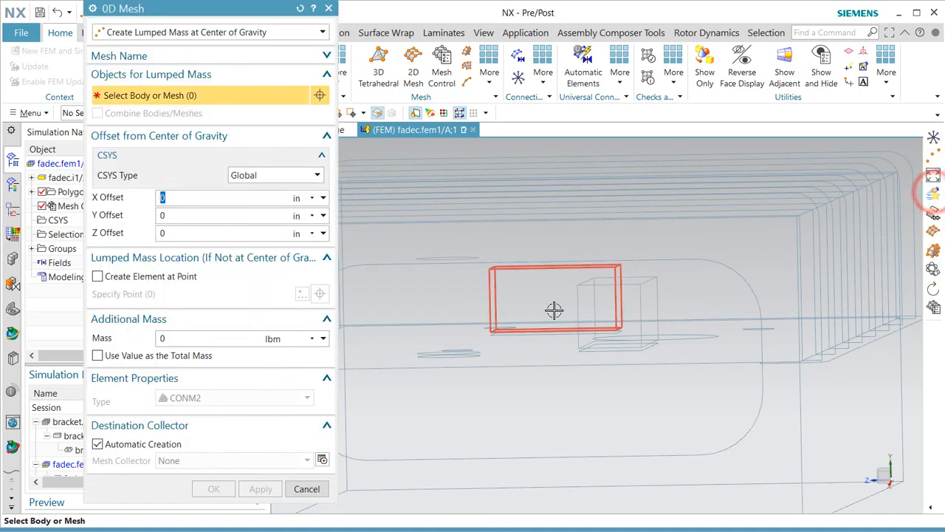
Add center-of-gravity lumped masses to the first internal body, the rectangular body and the cube.
{"action": "left_click", "coordinate": [457, 306]}
{"action": "left_click", "coordinate": [552, 297]}
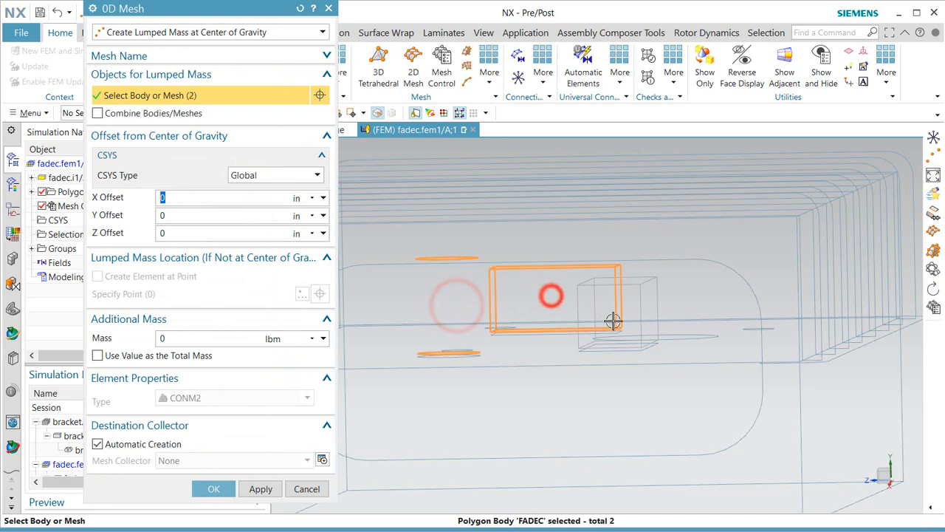
{"action": "left_click", "coordinate": [621, 323]}
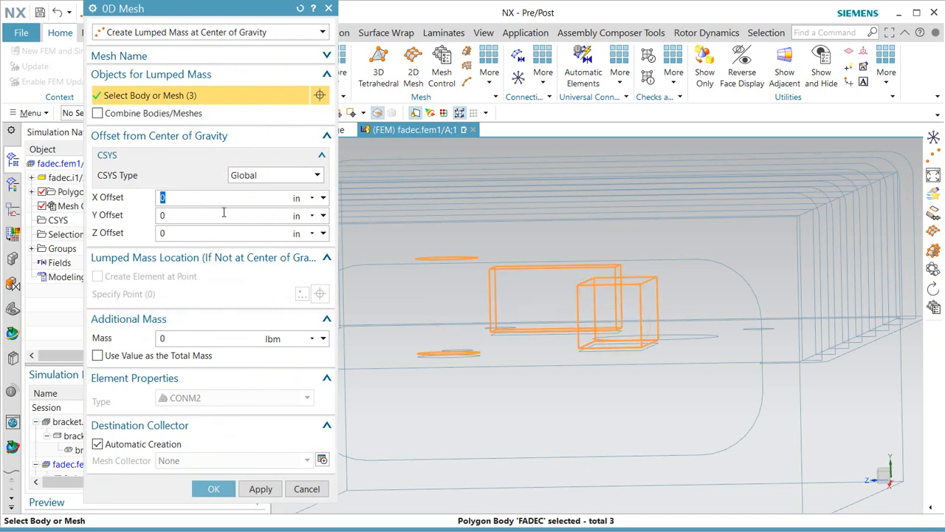
{"action": "left_click", "coordinate": [188, 32]}
{"action": "left_click", "coordinate": [191, 35]}
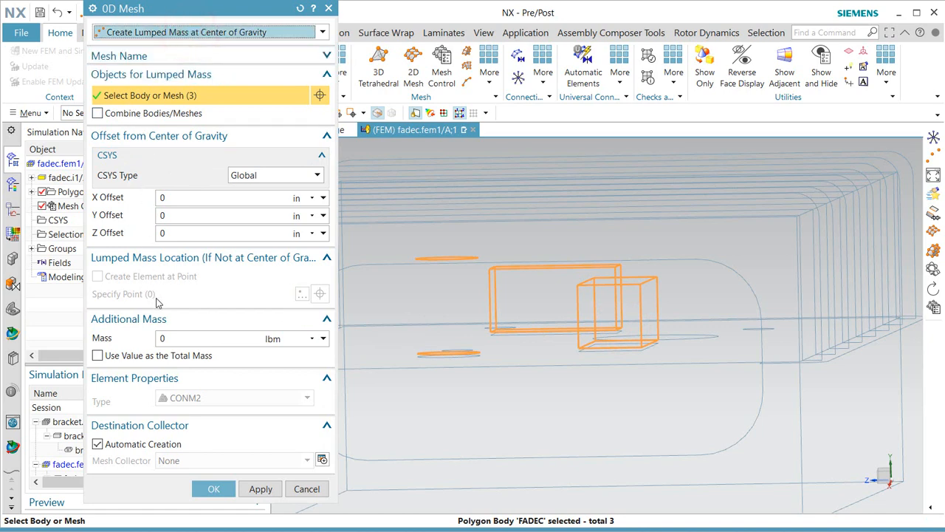
{"action": "left_click", "coordinate": [214, 488]}
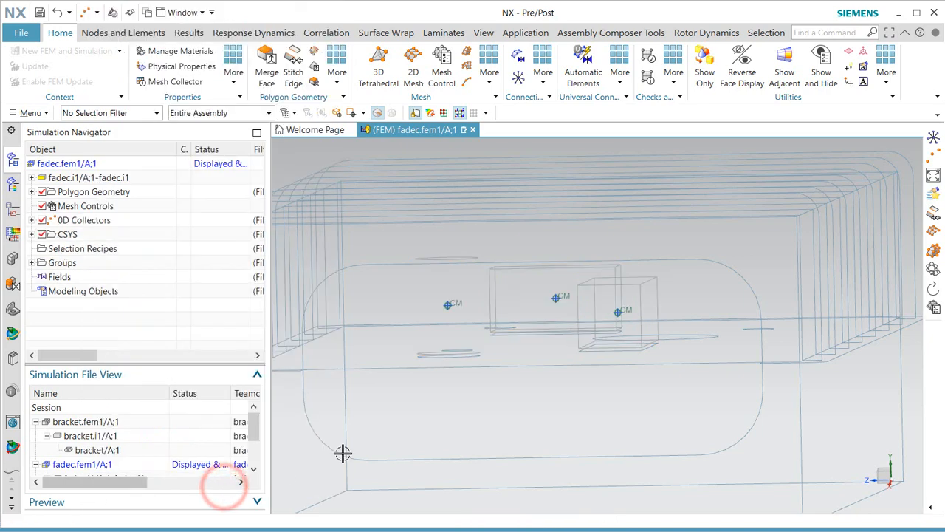
List 0d_mesh(1)–(3) under Concentrated Mass Collector and review 0d_mesh(1)'s 0.3784691664 lbm mass data unchanged.
{"action": "middle_click_drag", "start_coordinate": [465, 346], "coordinate": [460, 344]}
{"action": "right_click", "coordinate": [451, 304]}
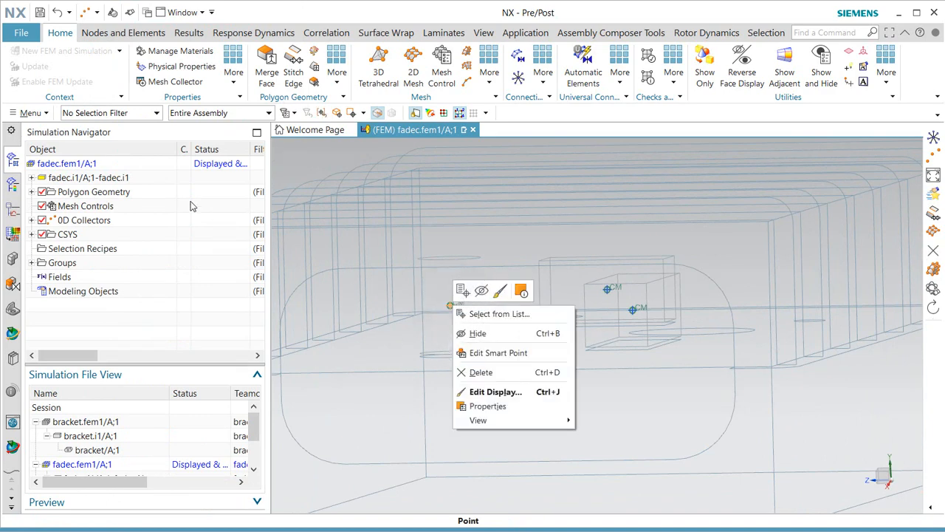
{"action": "left_click", "coordinate": [31, 220]}
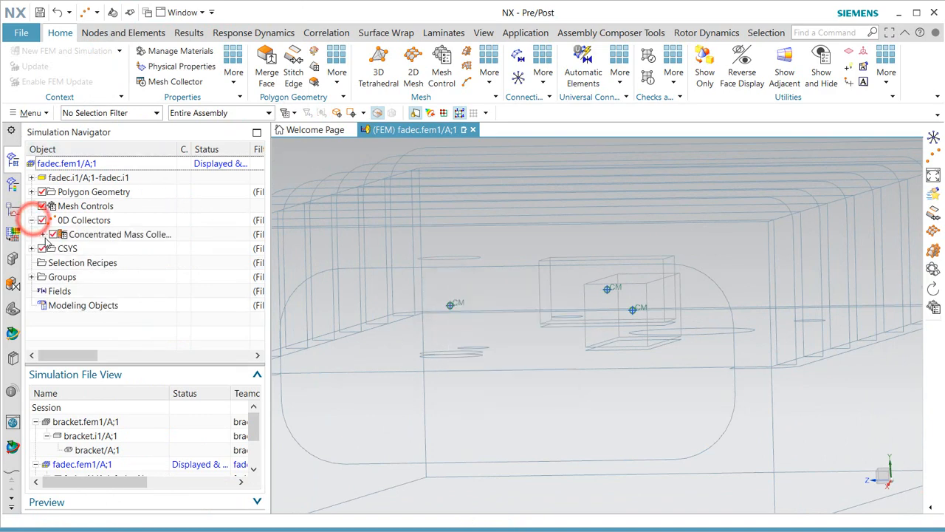
{"action": "left_click", "coordinate": [45, 234]}
{"action": "left_click", "coordinate": [97, 249]}
{"action": "right_click", "coordinate": [97, 249]}
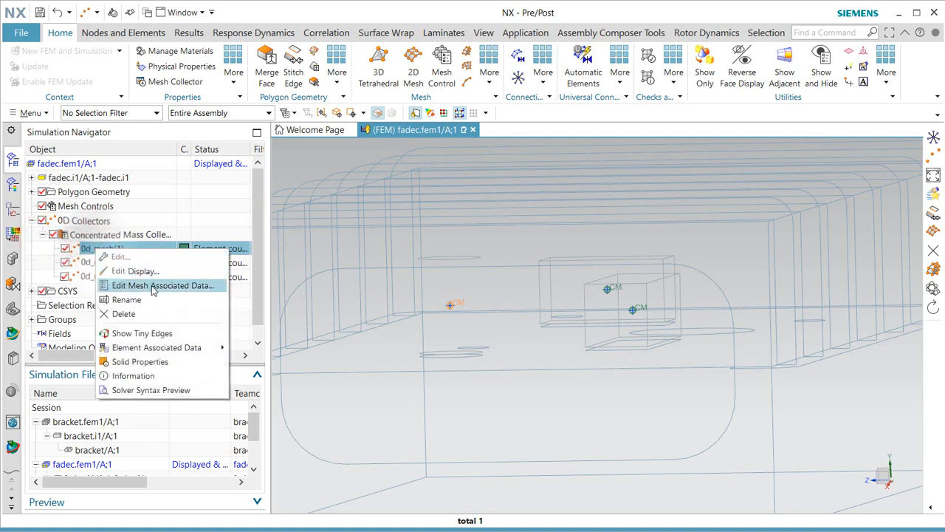
{"action": "left_click", "coordinate": [142, 286]}
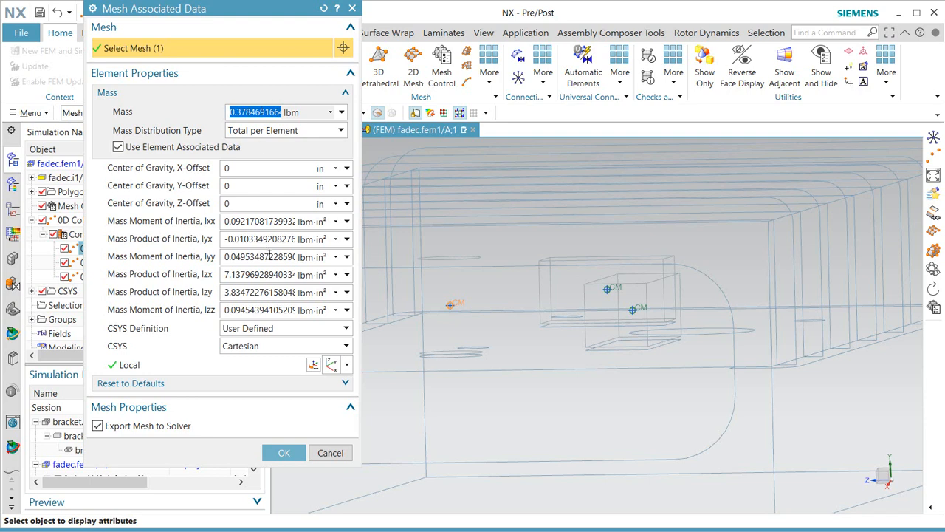
{"action": "left_click", "coordinate": [331, 453]}
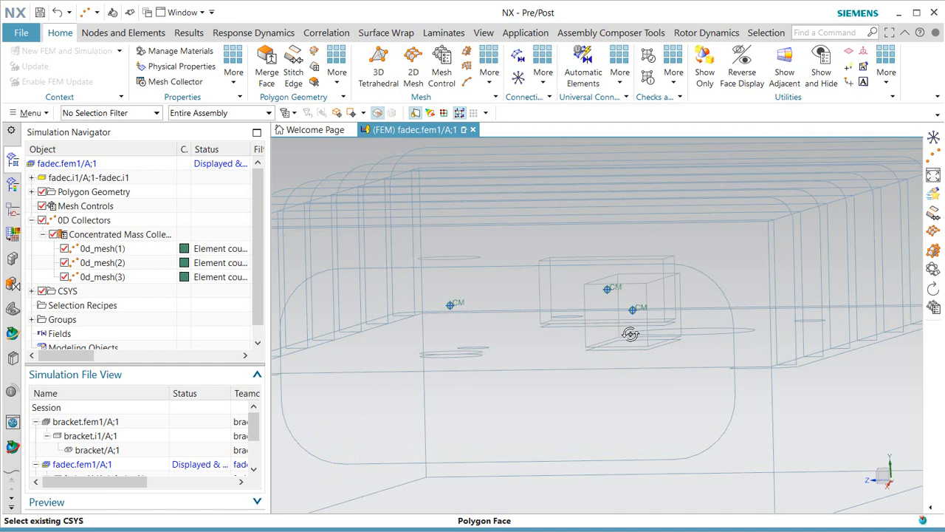
Hide the FADEC (37) and (38) polygon bodies and display the housing shaded with edges.
{"action": "middle_click_drag", "start_coordinate": [630, 334], "coordinate": [632, 334]}
{"action": "scroll", "coordinate": [637, 343], "scroll_direction": "down", "scroll_amount": 1}
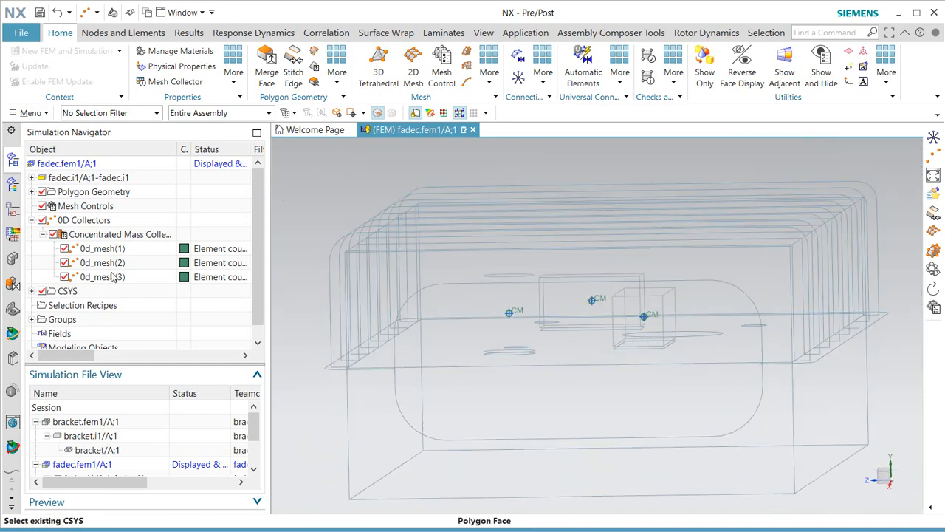
{"action": "left_click", "coordinate": [31, 191]}
{"action": "scroll", "coordinate": [59, 274], "scroll_direction": "down", "scroll_amount": 4}
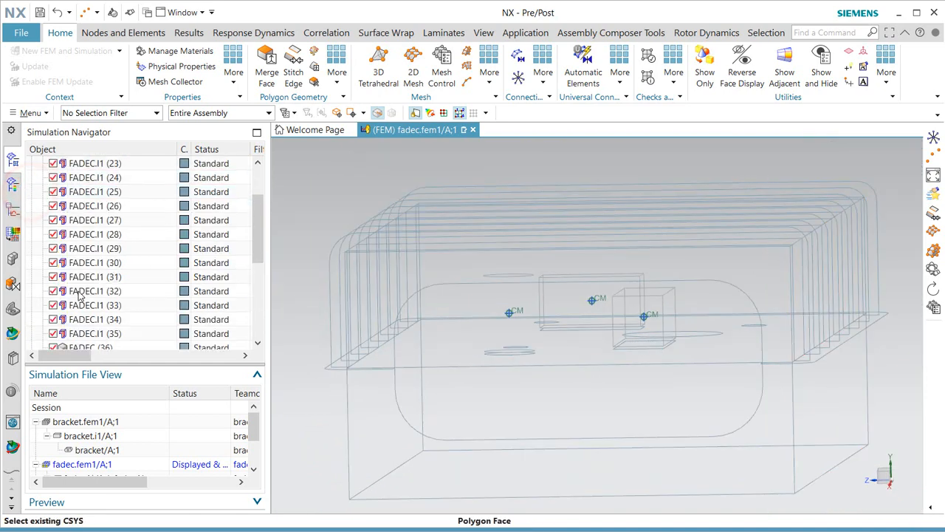
{"action": "left_click", "coordinate": [51, 189]}
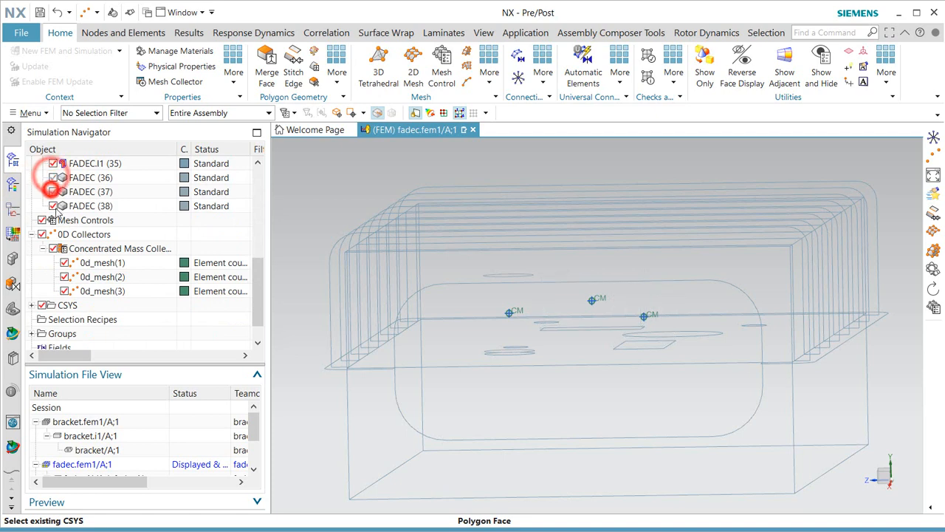
{"action": "left_click", "coordinate": [53, 206]}
{"action": "right_click_drag", "start_coordinate": [338, 177], "coordinate": [338, 176]}
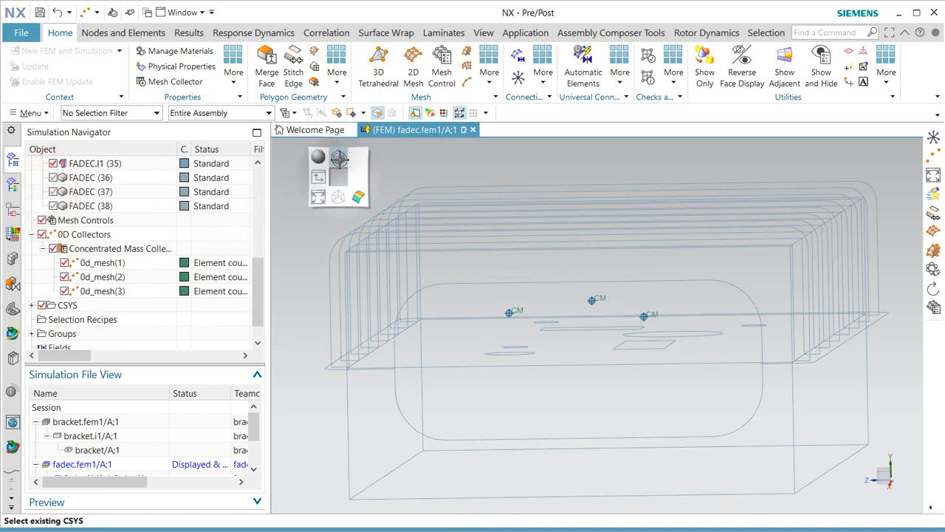
{"action": "left_click", "coordinate": [339, 159]}
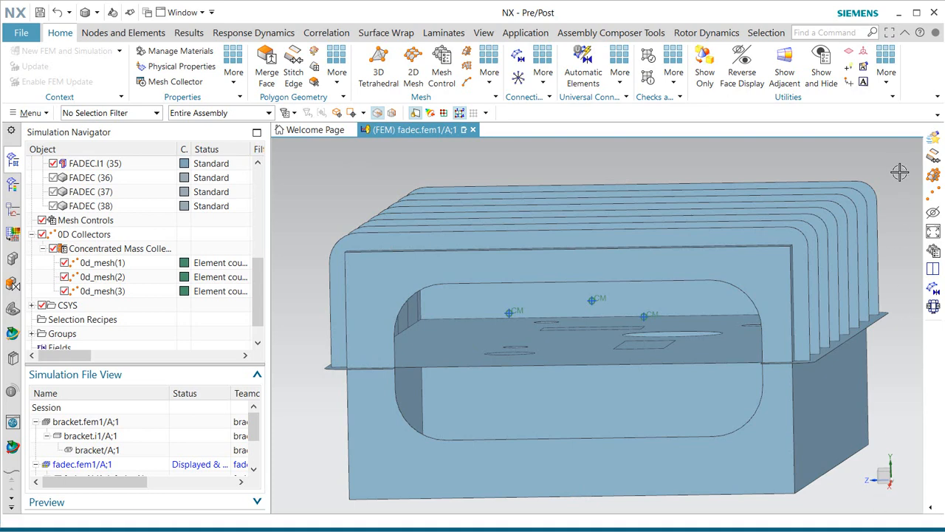
Stitch the edges of all 15 housing polygon bodies at 0.04 in tolerance.
{"action": "left_click", "coordinate": [933, 158]}
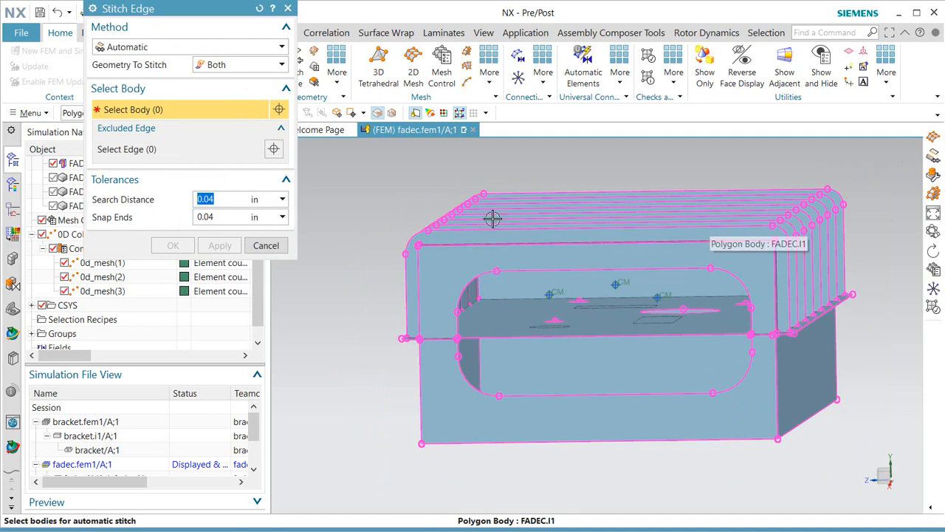
{"action": "left_click_drag", "start_coordinate": [373, 176], "coordinate": [870, 497]}
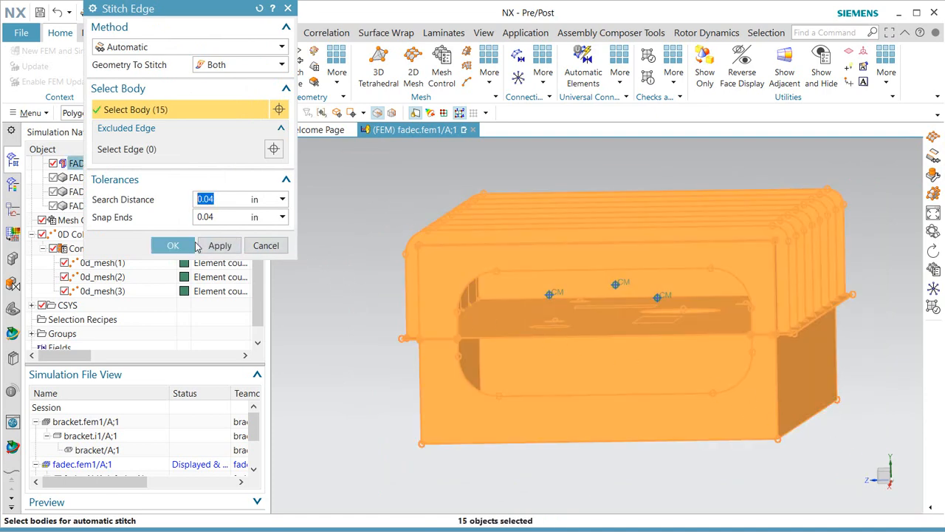
{"action": "left_click", "coordinate": [219, 245]}
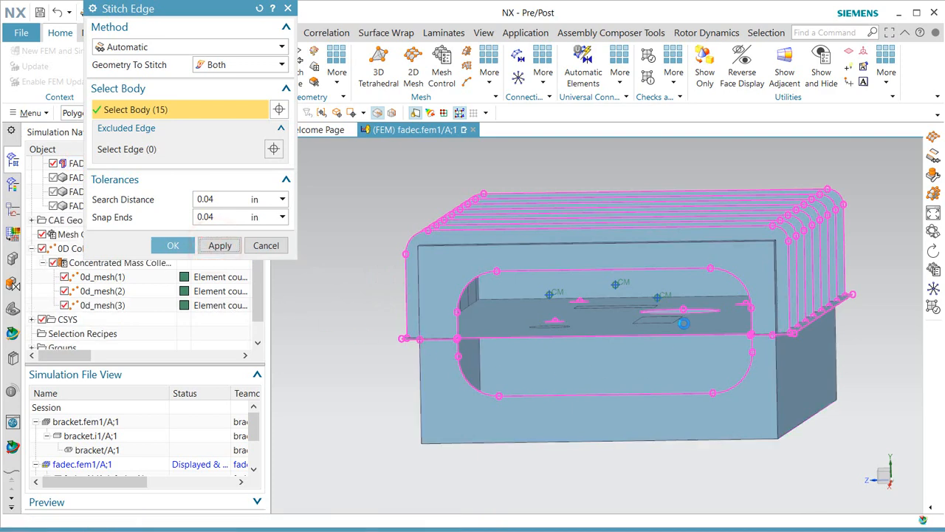
{"action": "middle_click_drag", "start_coordinate": [684, 323], "coordinate": [666, 299]}
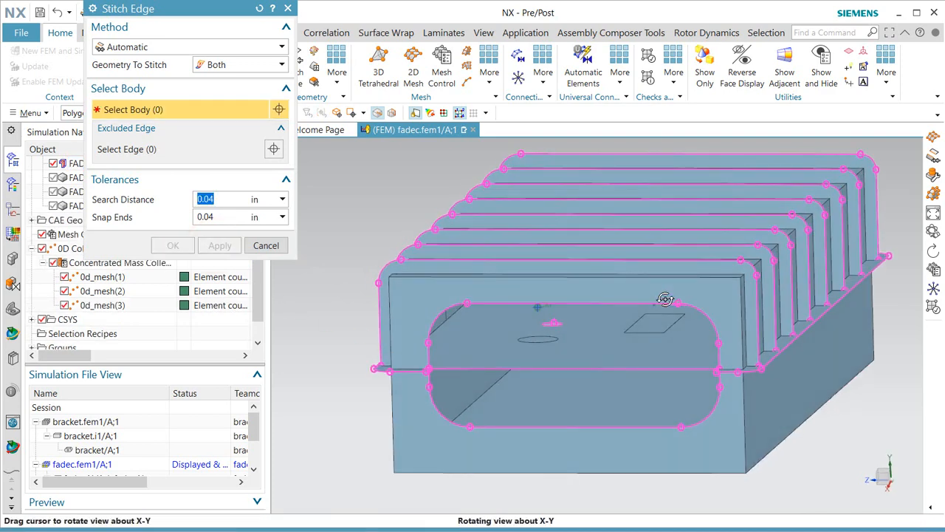
{"action": "left_click", "coordinate": [265, 246]}
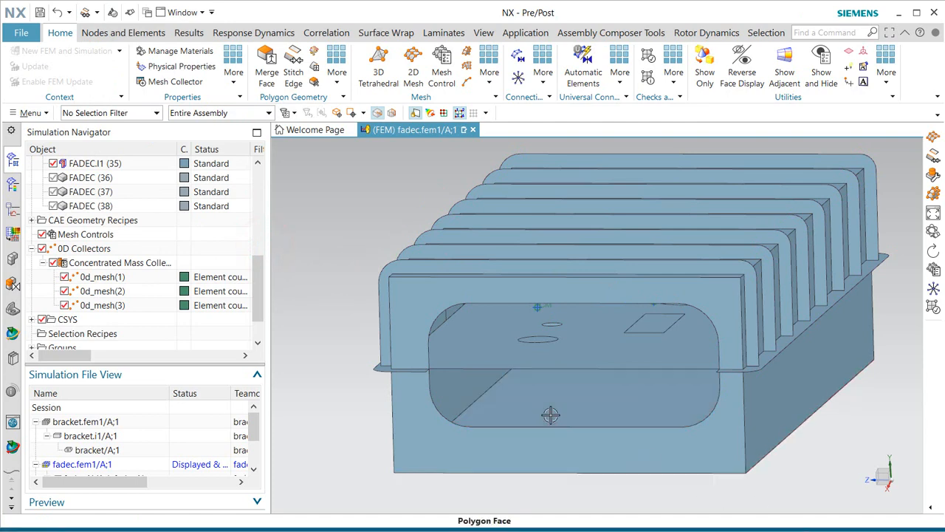
{"action": "middle_click_drag", "start_coordinate": [550, 415], "coordinate": [559, 405]}
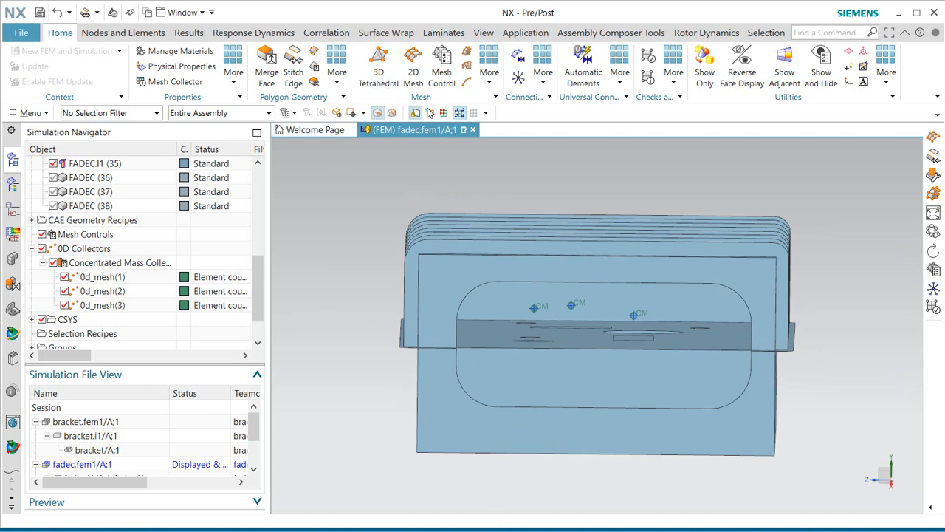
Start a 0.1 in CQUAD4 paver 2D mesh and switch the selection filter to Polygon Face.
{"action": "left_click", "coordinate": [934, 139]}
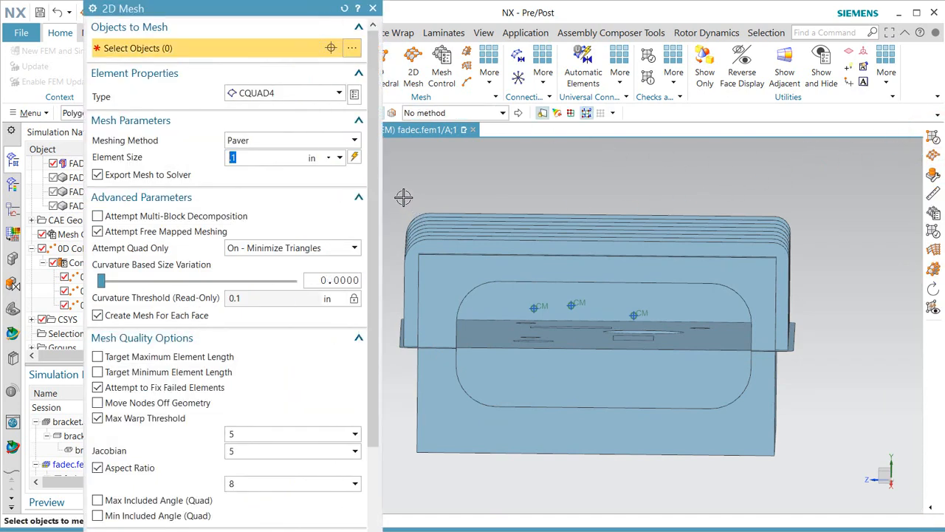
{"action": "left_click_drag", "start_coordinate": [394, 191], "coordinate": [825, 373]}
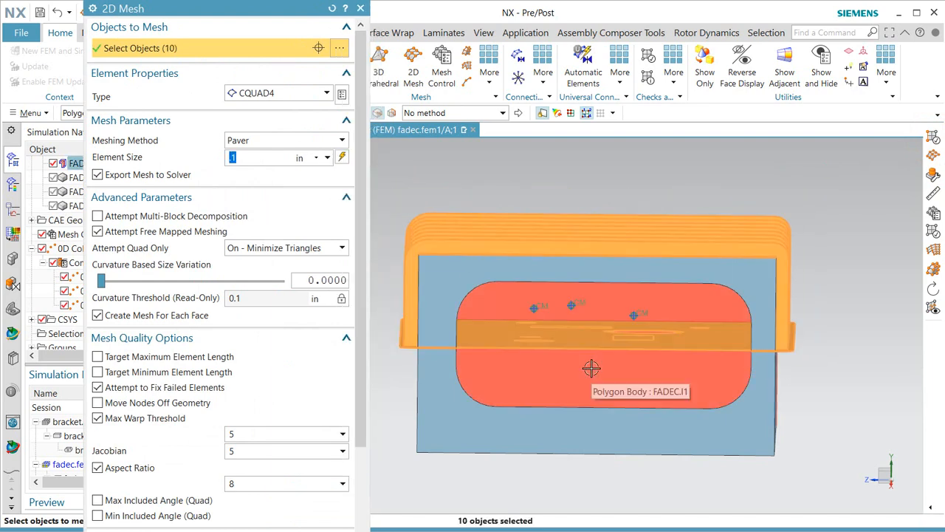
{"action": "left_click", "coordinate": [582, 334], "text": "shift"}
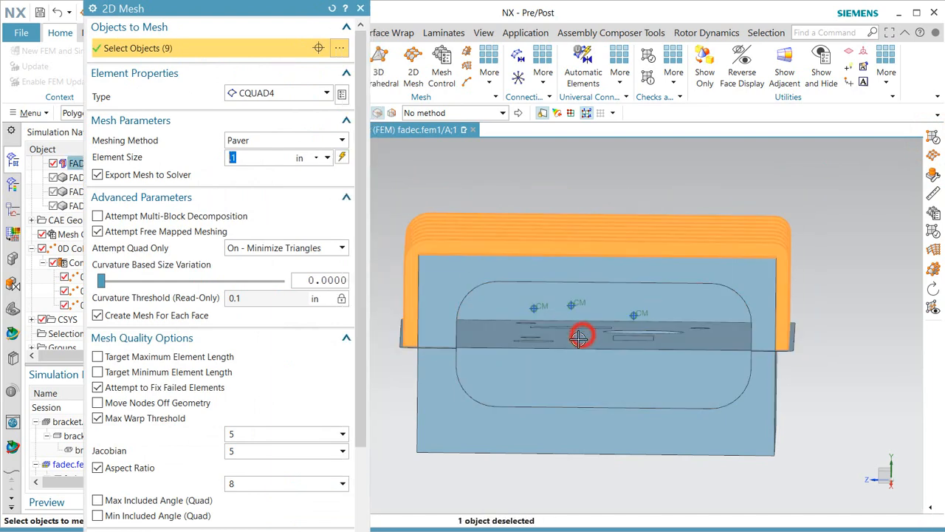
{"action": "middle_click_drag", "start_coordinate": [561, 347], "coordinate": [561, 336]}
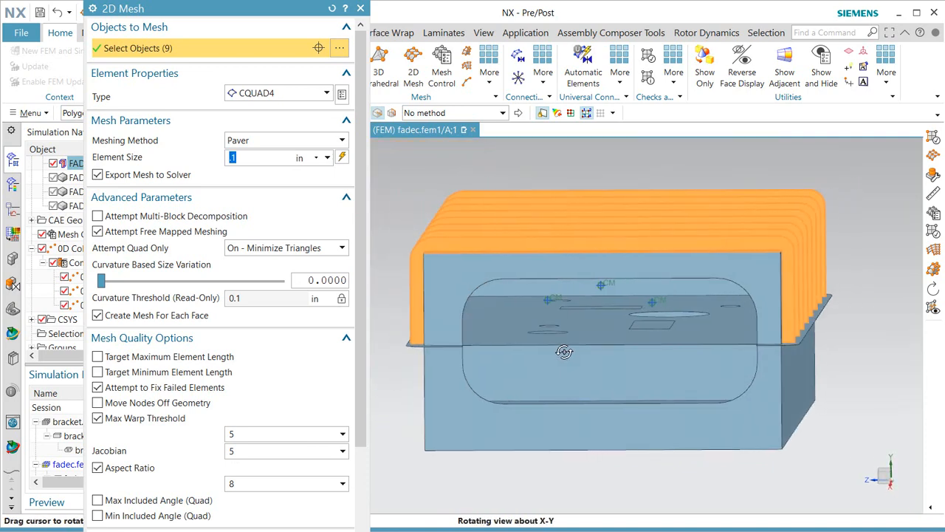
{"action": "left_click", "coordinate": [552, 284], "text": "shift"}
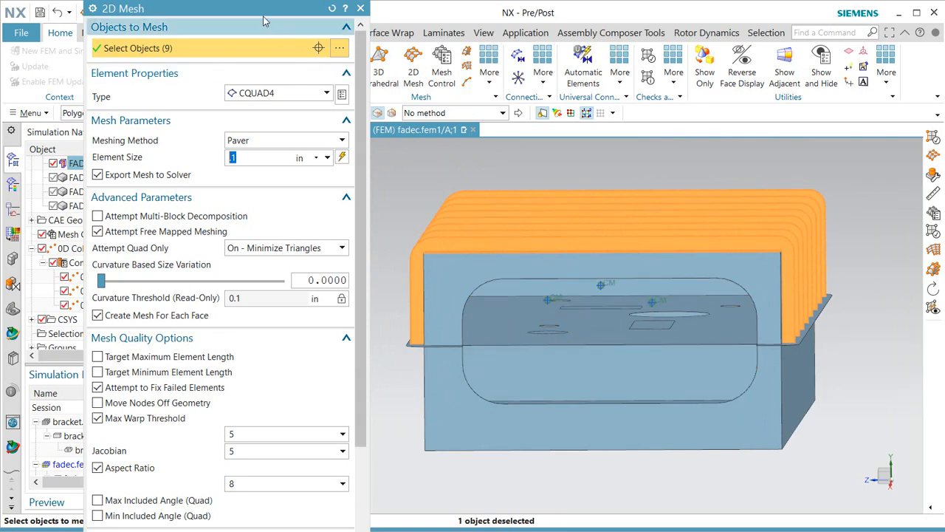
{"action": "left_click_drag", "start_coordinate": [264, 20], "coordinate": [413, 38]}
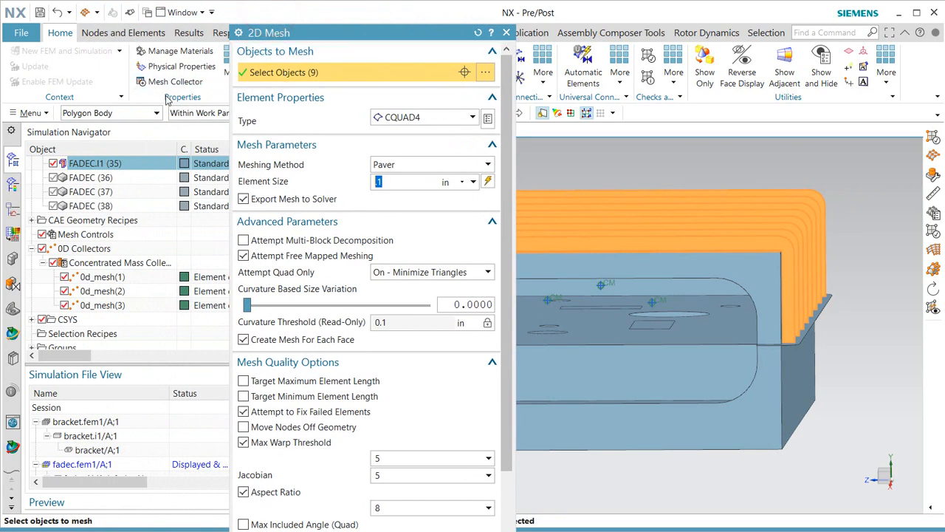
{"action": "left_click", "coordinate": [154, 114]}
{"action": "left_click", "coordinate": [114, 175]}
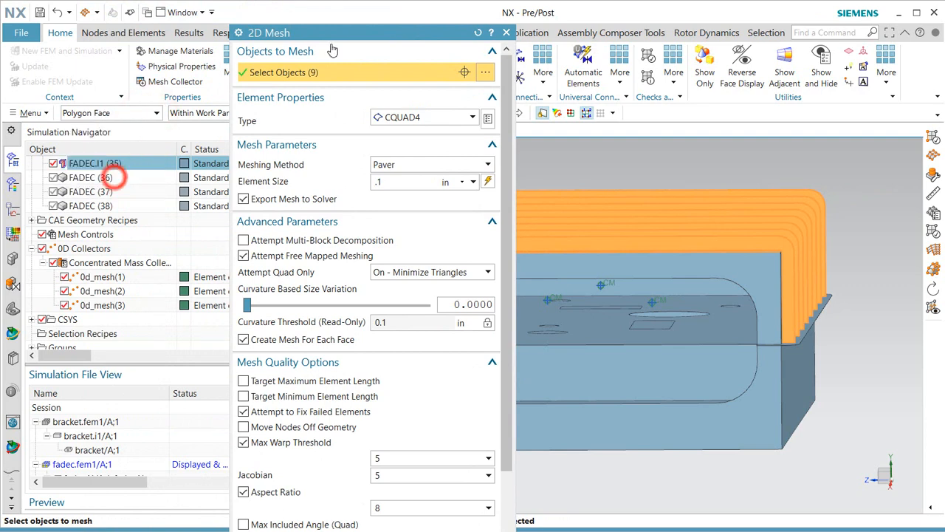
{"action": "left_click_drag", "start_coordinate": [347, 35], "coordinate": [208, 28]}
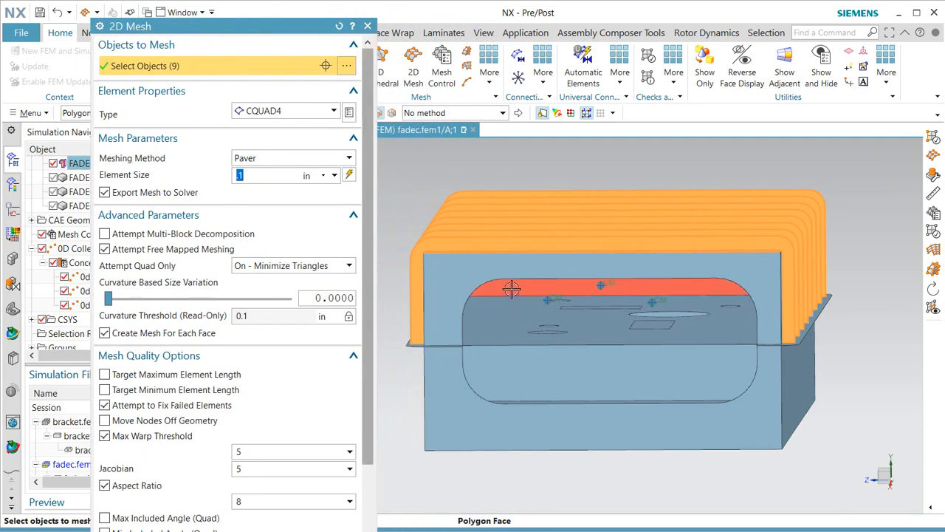
Select the lid faces, drop the base and interior strip faces, and generate the mesh.
{"action": "left_click", "coordinate": [512, 288]}
{"action": "middle_click_drag", "start_coordinate": [534, 255], "coordinate": [485, 234]}
{"action": "left_click_drag", "start_coordinate": [399, 189], "coordinate": [844, 349]}
{"action": "left_click", "coordinate": [608, 325], "text": "shift"}
{"action": "scroll", "coordinate": [559, 325], "scroll_direction": "up", "scroll_amount": 5}
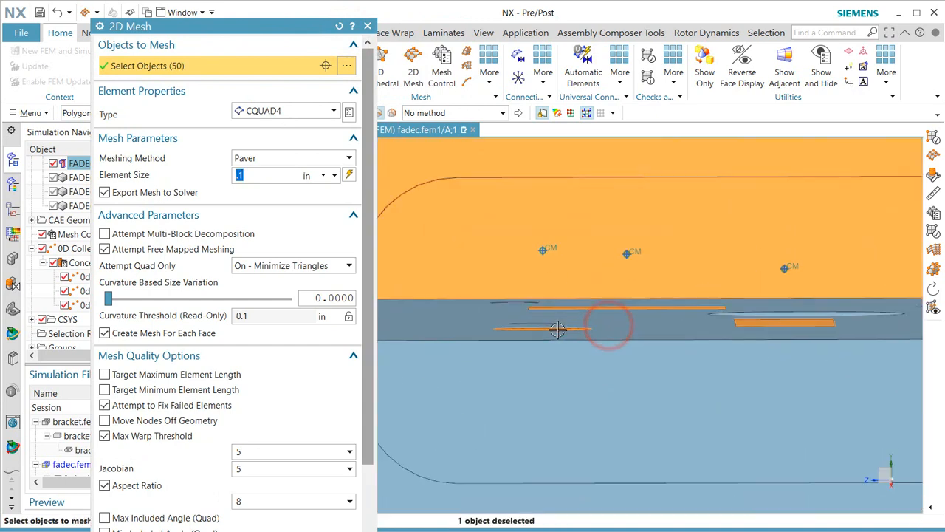
{"action": "middle_click_drag", "start_coordinate": [591, 327], "coordinate": [573, 308]}
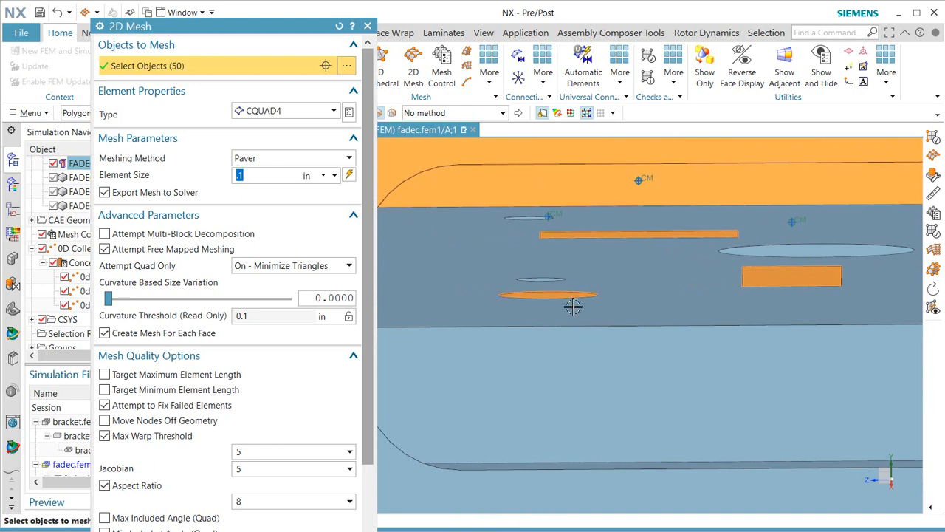
{"action": "left_click", "coordinate": [567, 297], "text": "shift"}
{"action": "left_click", "coordinate": [666, 235], "text": "shift"}
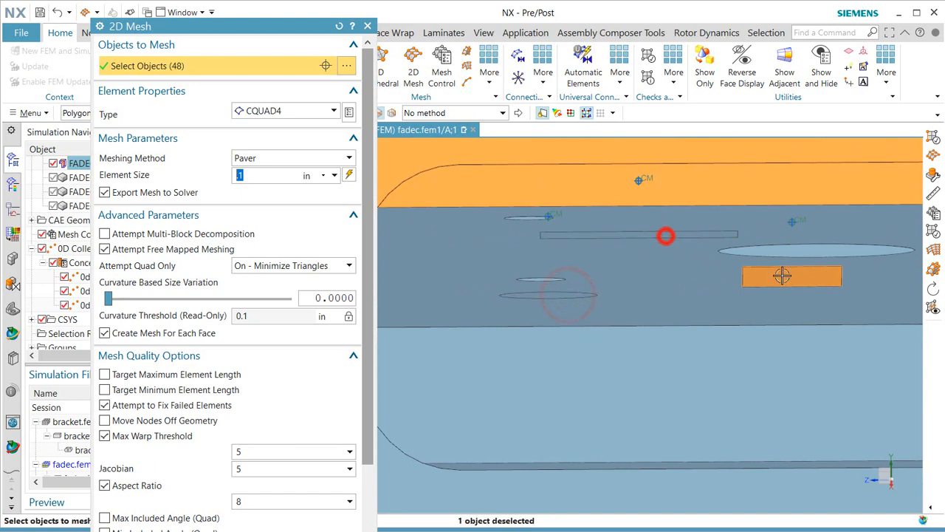
{"action": "left_click", "coordinate": [785, 285], "text": "shift"}
{"action": "key", "text": "ctrl+f"}
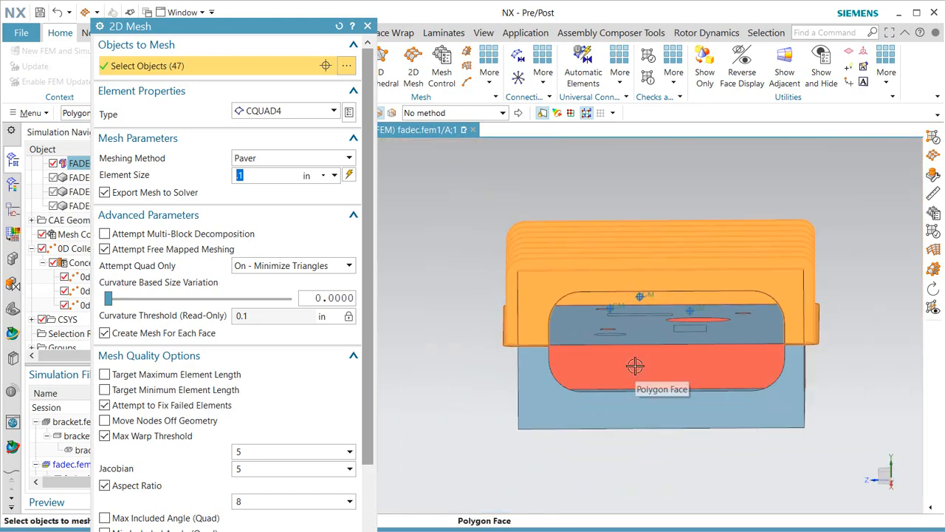
{"action": "mouse_move", "coordinate": [671, 361]}
{"action": "middle_mouse_down"}
{"action": "mouse_move", "coordinate": [679, 361]}
{"action": "mouse_move", "coordinate": [662, 365]}
{"action": "middle_mouse_up"}
{"action": "scroll", "coordinate": [370, 263], "scroll_direction": "down", "scroll_amount": 3}
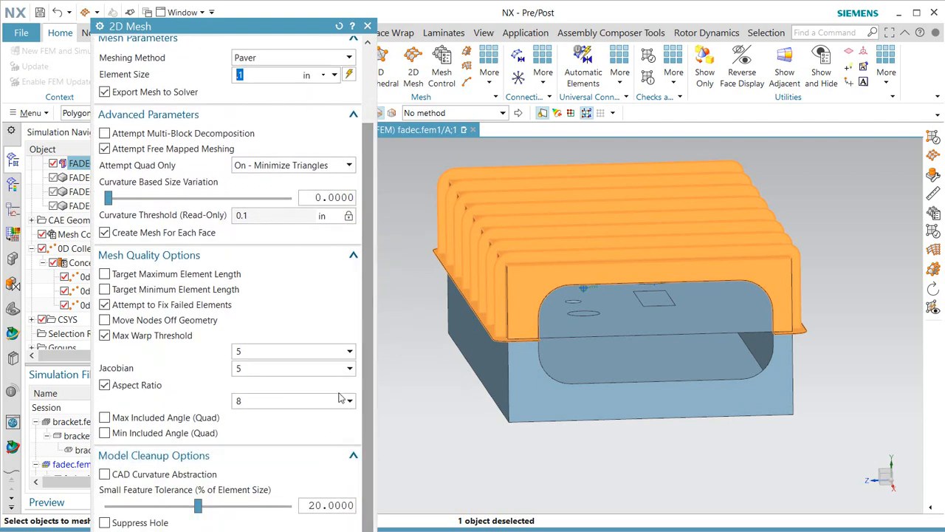
{"action": "middle_click", "coordinate": [312, 258]}
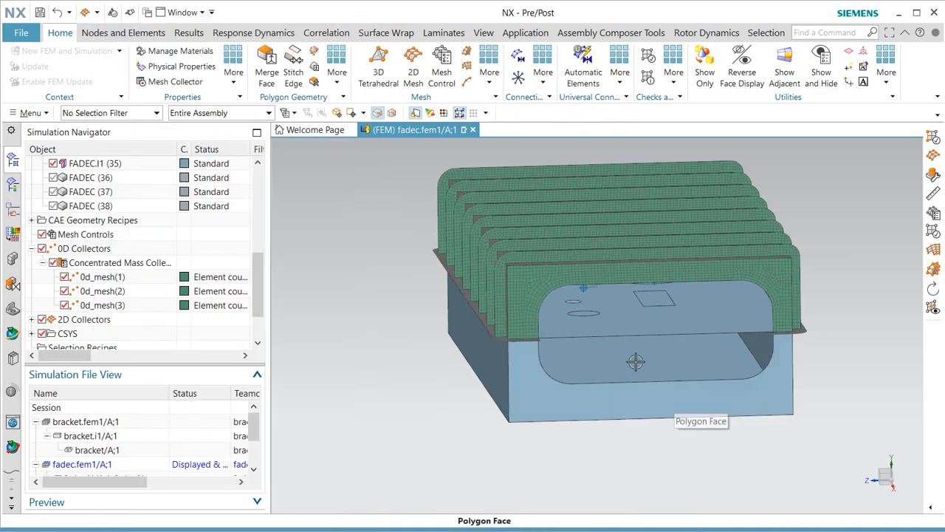
Inspect the FADEC.I1 collector under 2D Collectors, then undo the lid's shell mesh.
{"action": "scroll", "coordinate": [90, 277], "scroll_direction": "down", "scroll_amount": 2}
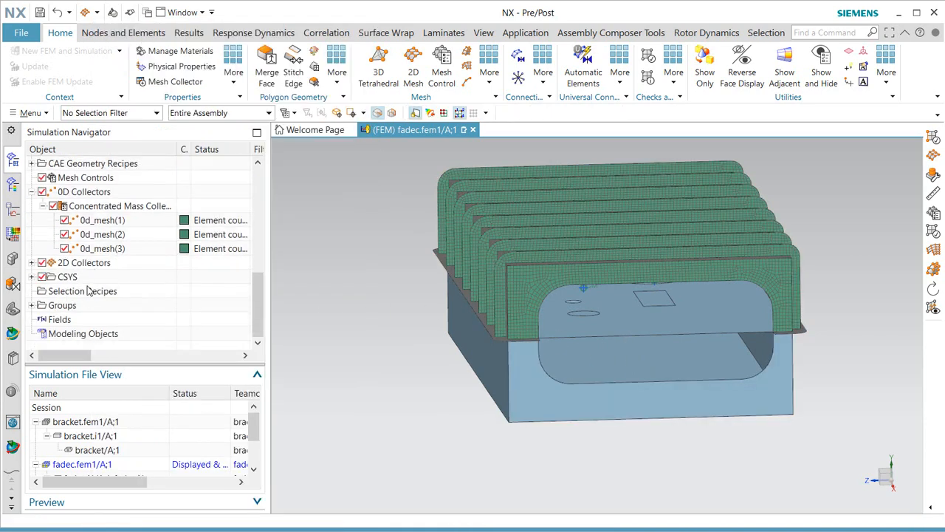
{"action": "left_click", "coordinate": [33, 263]}
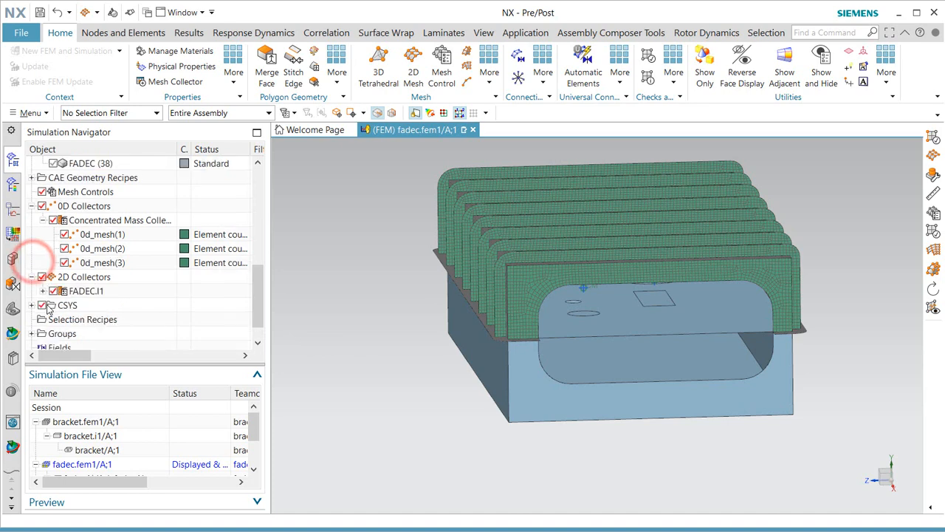
{"action": "left_click", "coordinate": [42, 291]}
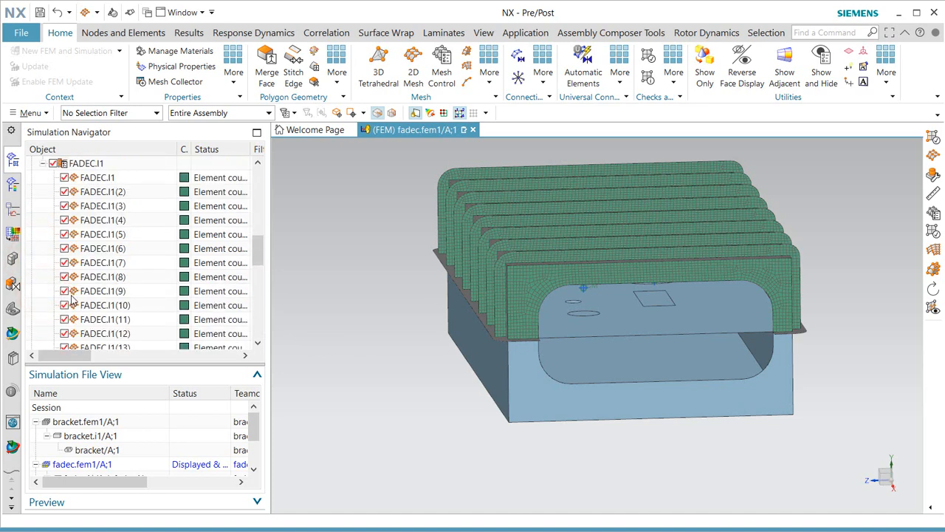
{"action": "left_click", "coordinate": [57, 12]}
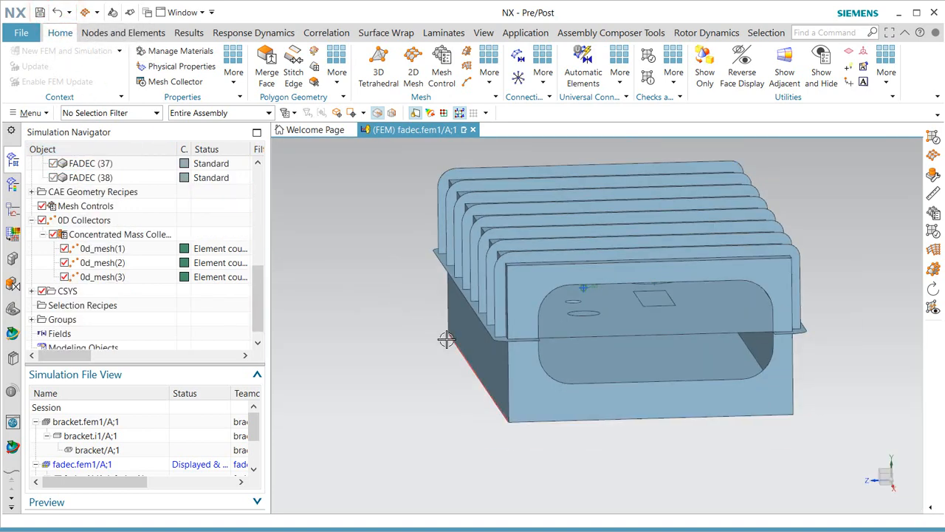
{"action": "middle_click_drag", "start_coordinate": [446, 339], "coordinate": [441, 330]}
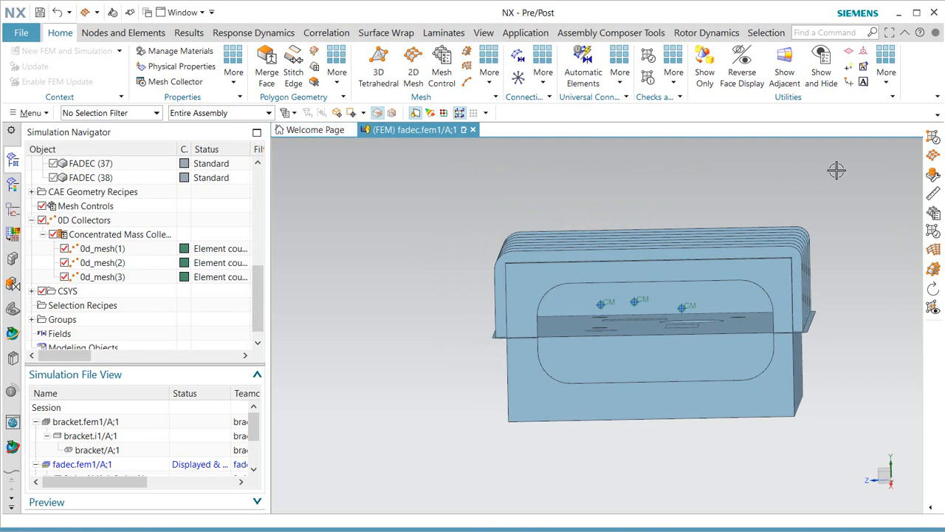
{"action": "left_click", "coordinate": [935, 157]}
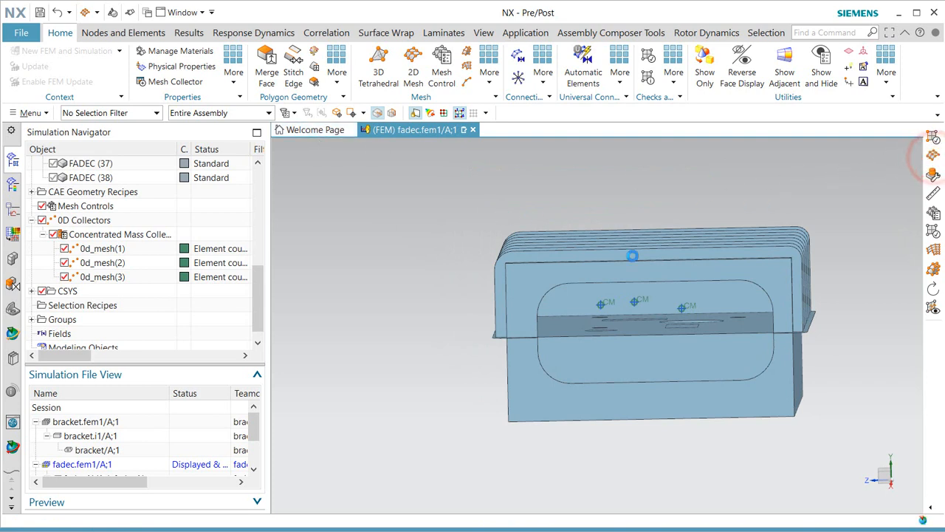
Select the lid faces excluding base and sliver faces, set element size 0.2 in, and generate.
{"action": "left_click_drag", "start_coordinate": [471, 216], "coordinate": [821, 344]}
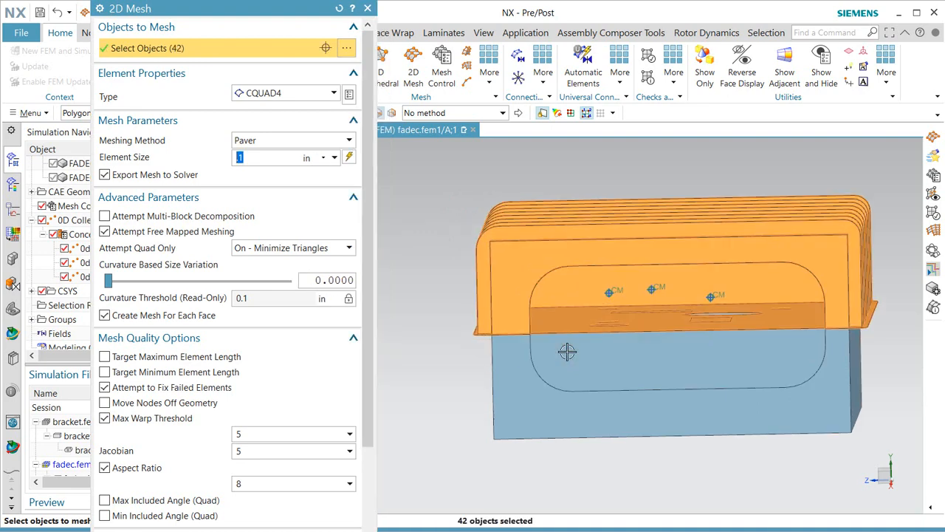
{"action": "scroll", "coordinate": [566, 348], "scroll_direction": "up", "scroll_amount": 3}
{"action": "left_click", "coordinate": [589, 296], "text": "shift"}
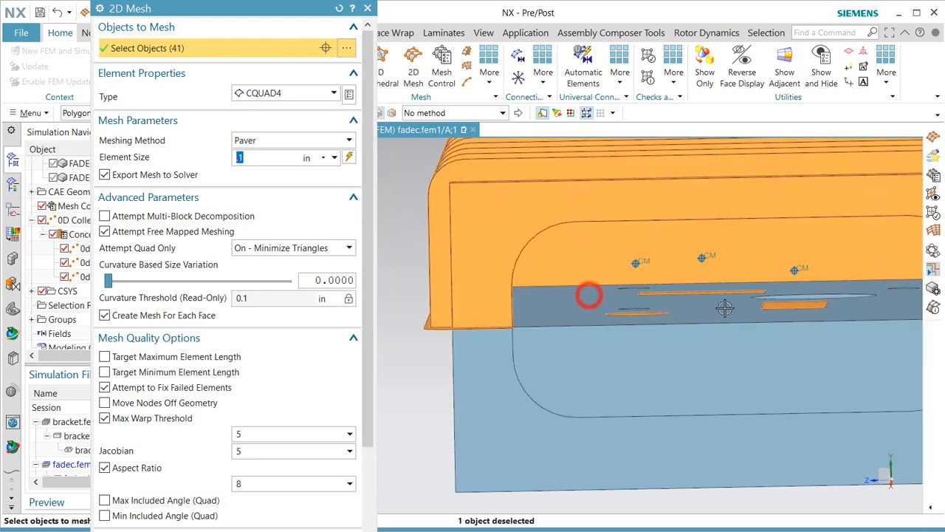
{"action": "scroll", "coordinate": [591, 295], "scroll_direction": "up", "scroll_amount": 2}
{"action": "left_click", "coordinate": [714, 288], "text": "shift"}
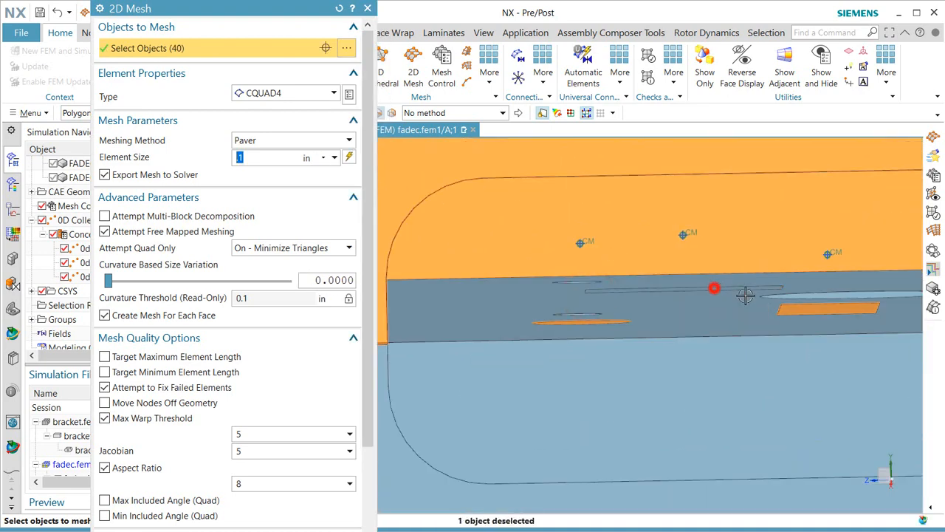
{"action": "left_click", "coordinate": [799, 310], "text": "shift"}
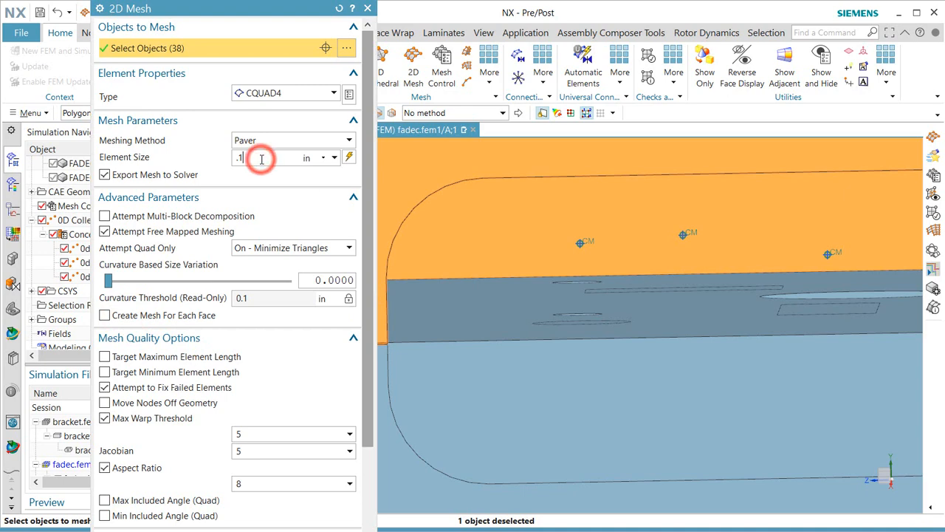
{"action": "key", "text": "BackSpace"}
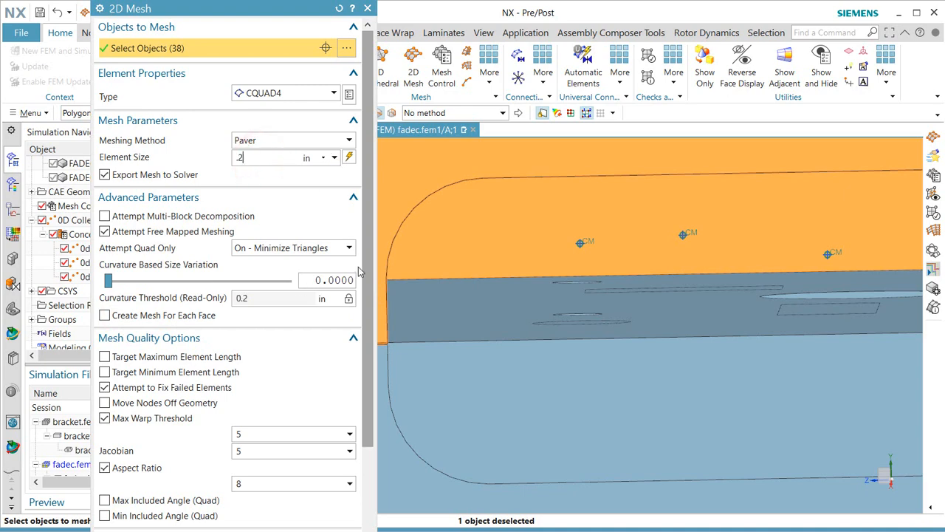
{"action": "left_click_drag", "start_coordinate": [370, 267], "coordinate": [370, 383]}
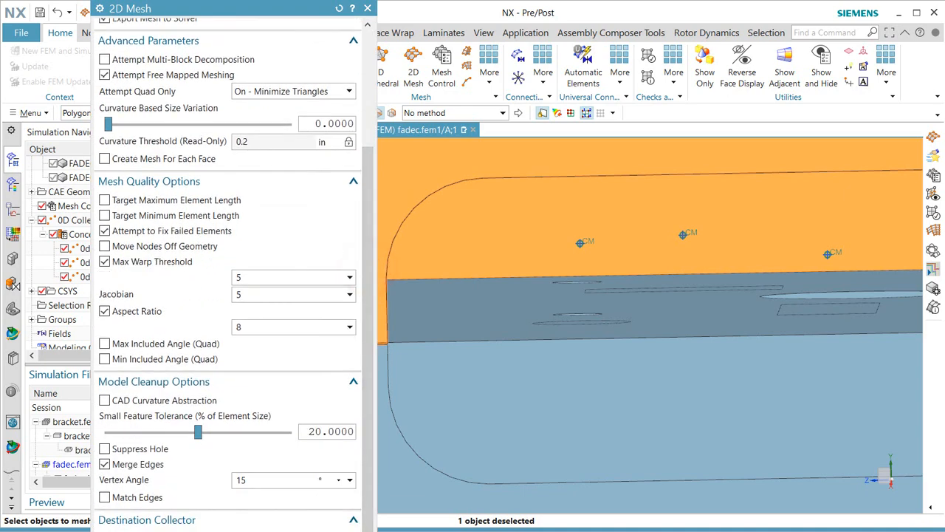
{"action": "middle_click", "coordinate": [104, 196]}
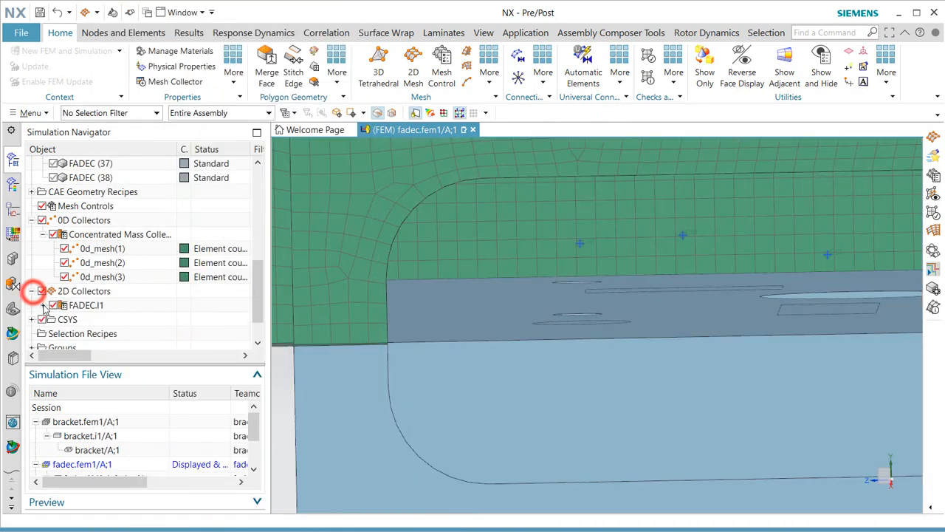
Highlight the new lid mesh under FADEC.I1 and rotate to view the inner cavity.
{"action": "left_click", "coordinate": [44, 306]}
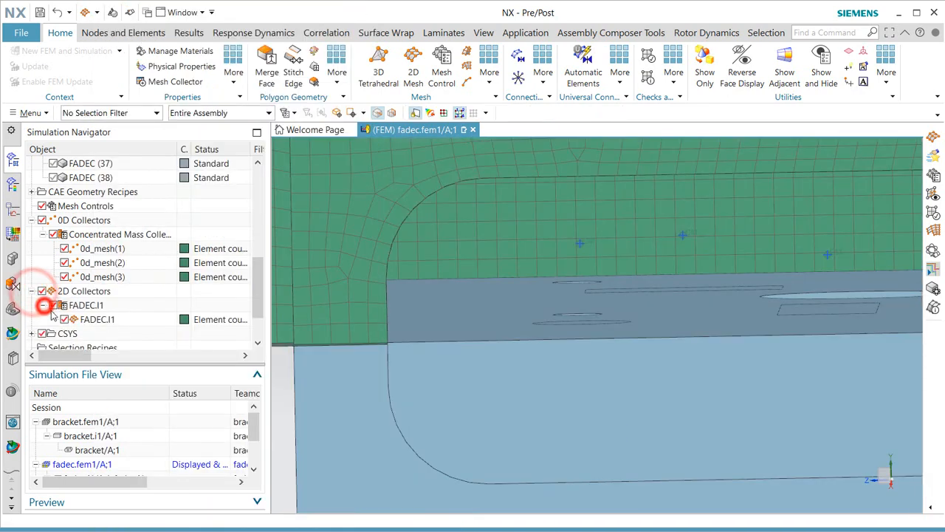
{"action": "left_click", "coordinate": [96, 319]}
{"action": "scroll", "coordinate": [384, 377], "scroll_direction": "down", "scroll_amount": 3}
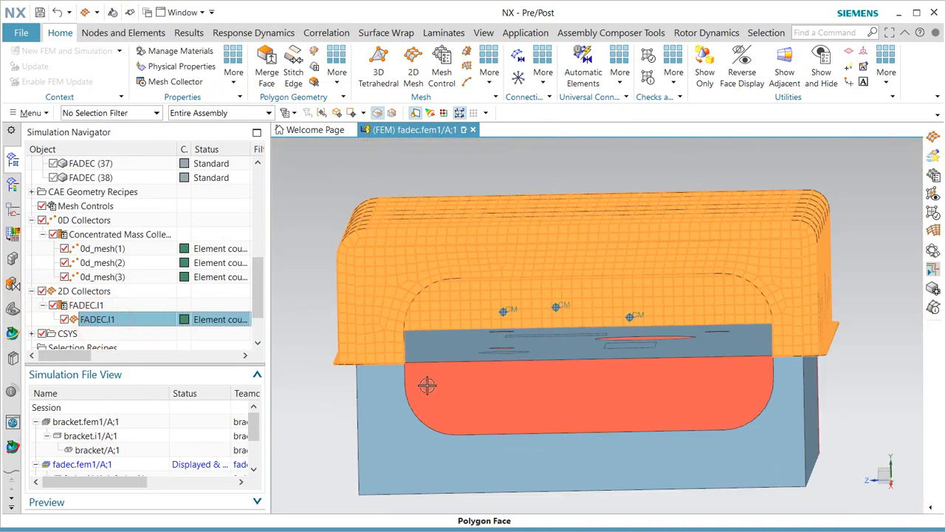
{"action": "key", "text": "Escape"}
{"action": "middle_click_drag", "start_coordinate": [405, 299], "coordinate": [414, 306]}
{"action": "scroll", "coordinate": [645, 384], "scroll_direction": "down", "scroll_amount": 3}
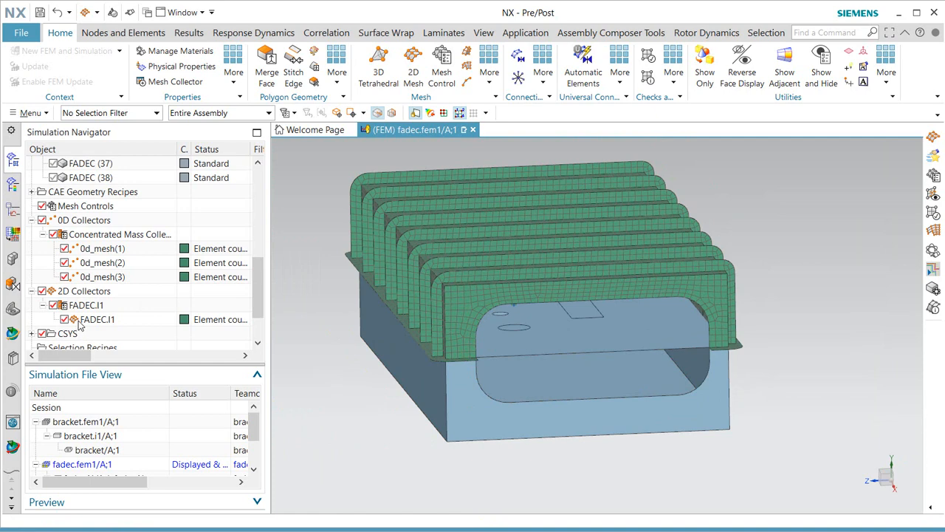
Set the FADEC.I1 collector's shell property material to Titanium_Ti-6Al-4V.
{"action": "right_click", "coordinate": [71, 306]}
{"action": "left_click", "coordinate": [110, 328]}
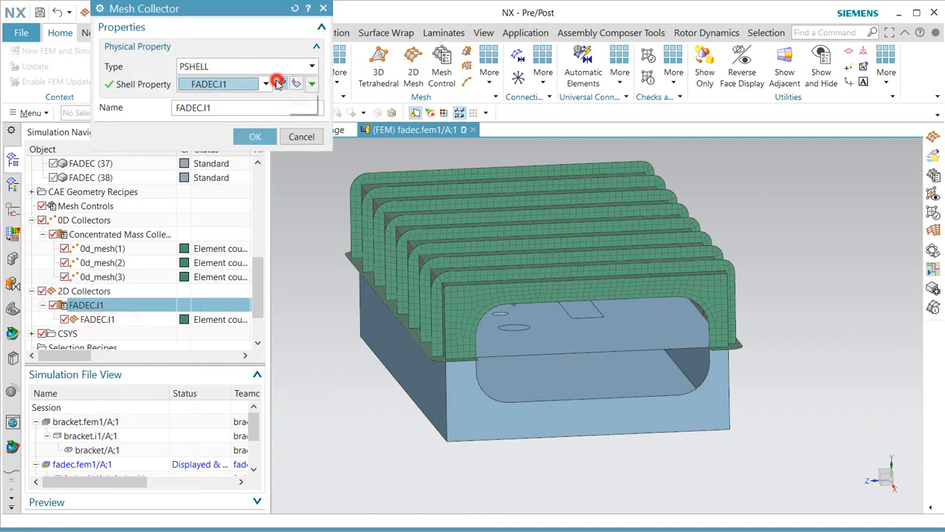
{"action": "left_click", "coordinate": [277, 84]}
{"action": "left_click", "coordinate": [351, 142]}
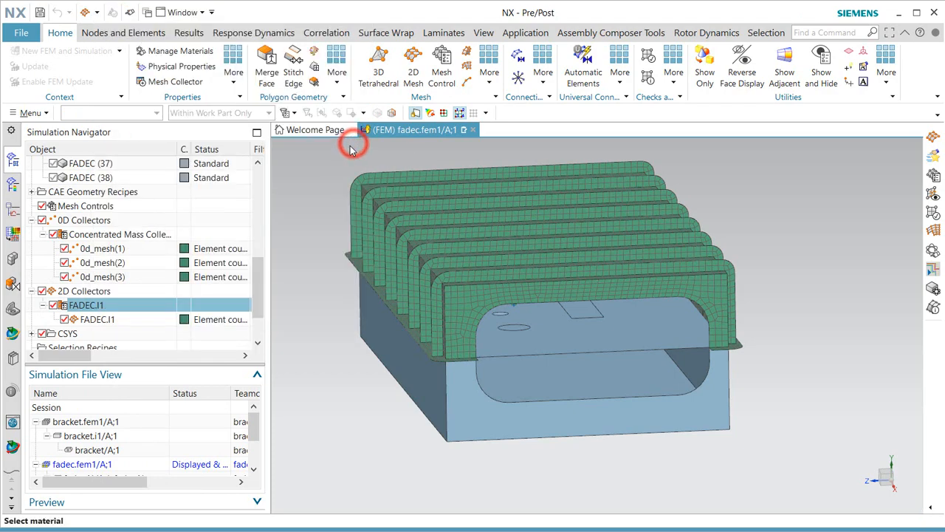
{"action": "scroll", "coordinate": [638, 235], "scroll_direction": "down", "scroll_amount": 10}
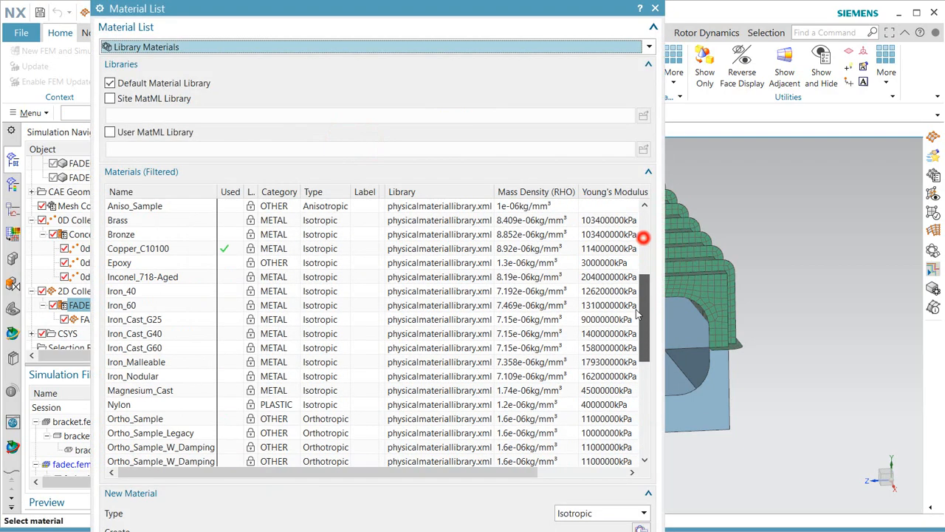
{"action": "left_click", "coordinate": [164, 406]}
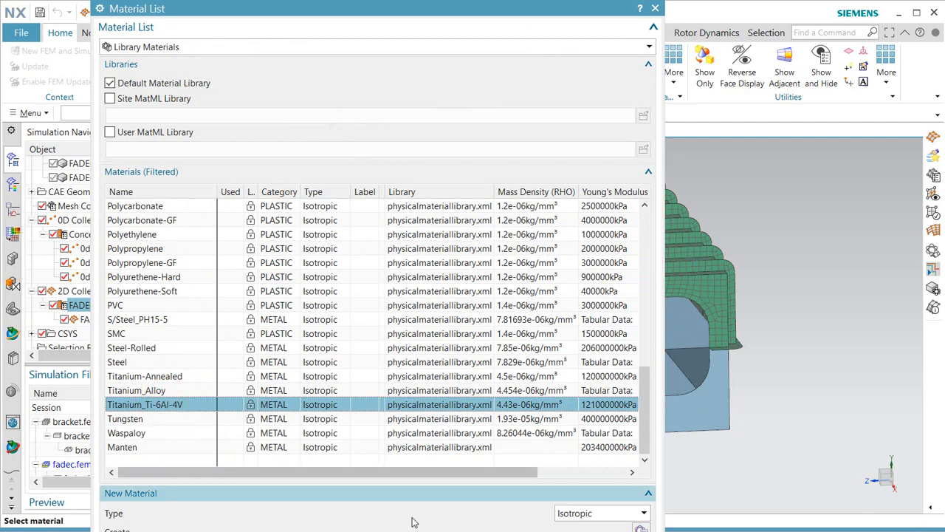
{"action": "left_click_drag", "start_coordinate": [397, 531], "coordinate": [396, 527]}
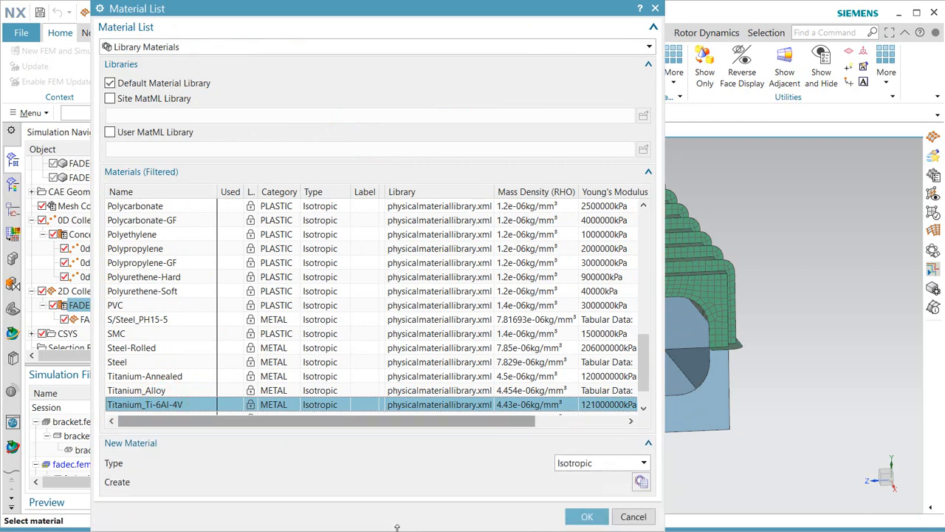
{"action": "left_click", "coordinate": [587, 517]}
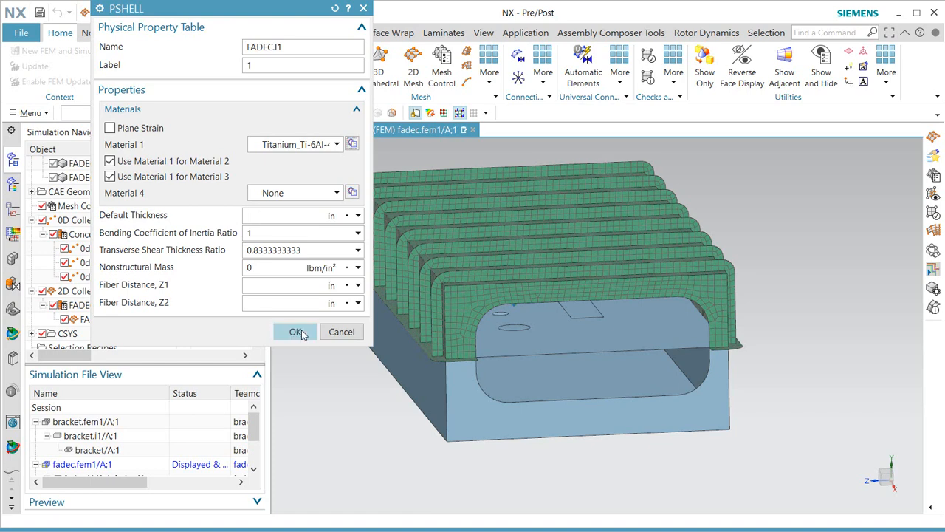
{"action": "left_click", "coordinate": [295, 331]}
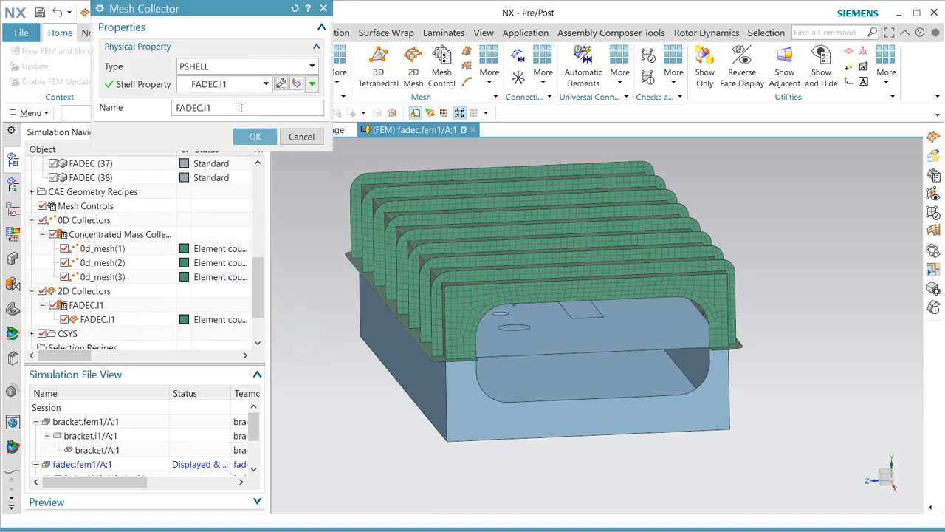
Rename the lid's mesh collector to ti.
{"action": "double_click", "coordinate": [241, 108]}
{"action": "type", "text": "ti"}
{"action": "left_click", "coordinate": [251, 135]}
{"action": "right_click", "coordinate": [90, 319]}
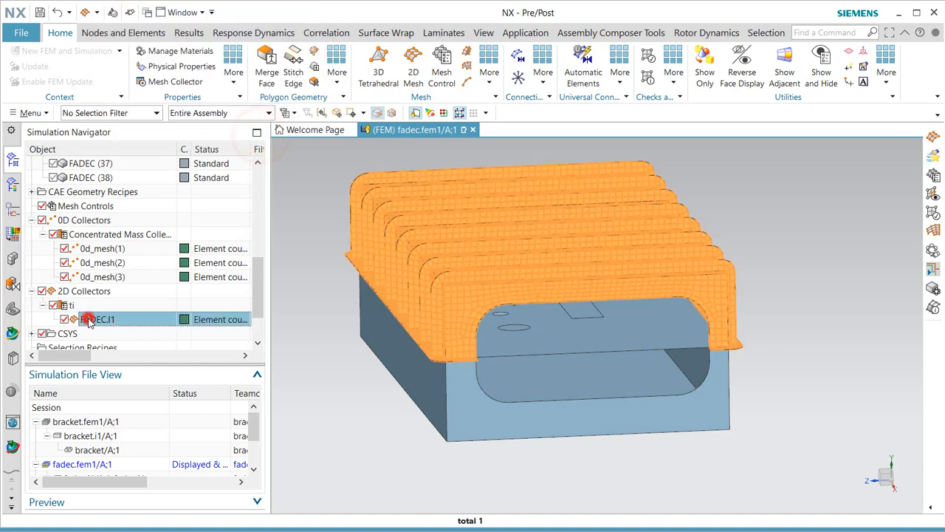
Set the lid mesh thickness source to Midsurface, evaluated at element centroids.
{"action": "left_click", "coordinate": [147, 390]}
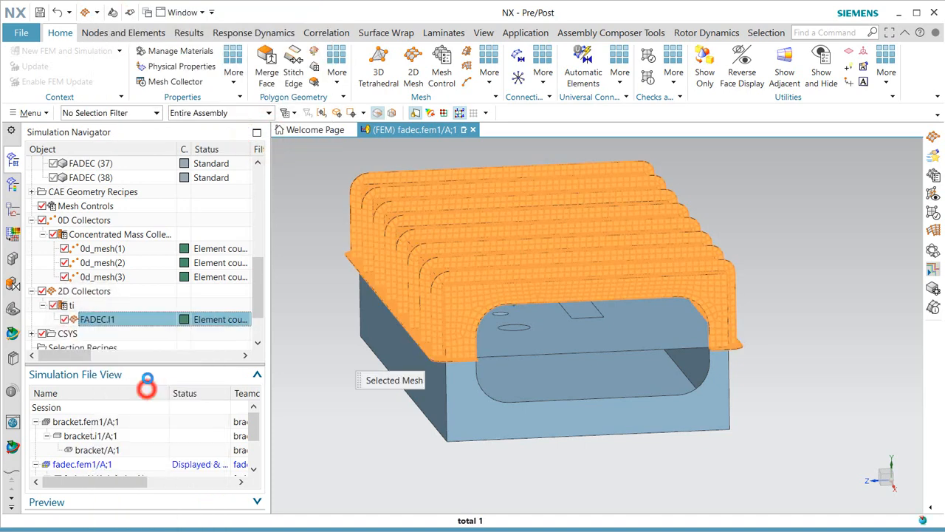
{"action": "left_click", "coordinate": [287, 215]}
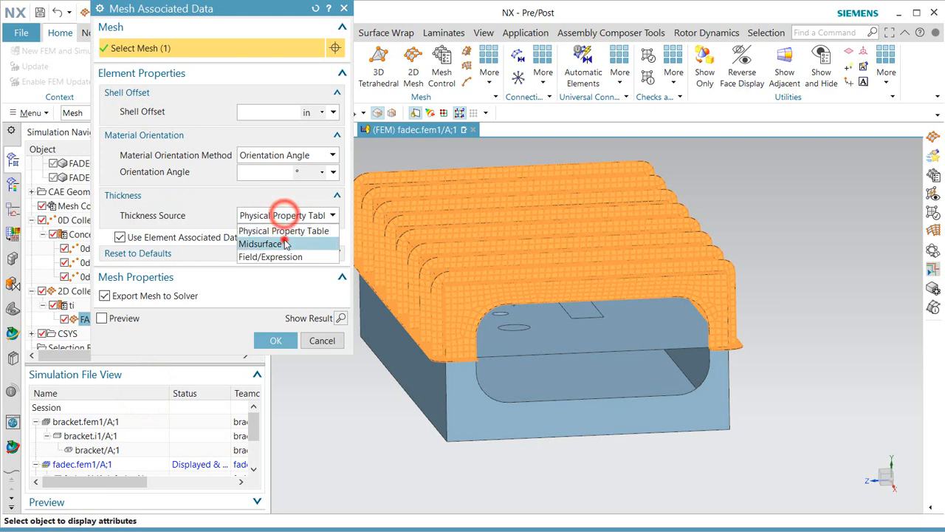
{"action": "left_click", "coordinate": [281, 240]}
{"action": "left_click", "coordinate": [300, 235]}
{"action": "left_click", "coordinate": [294, 257]}
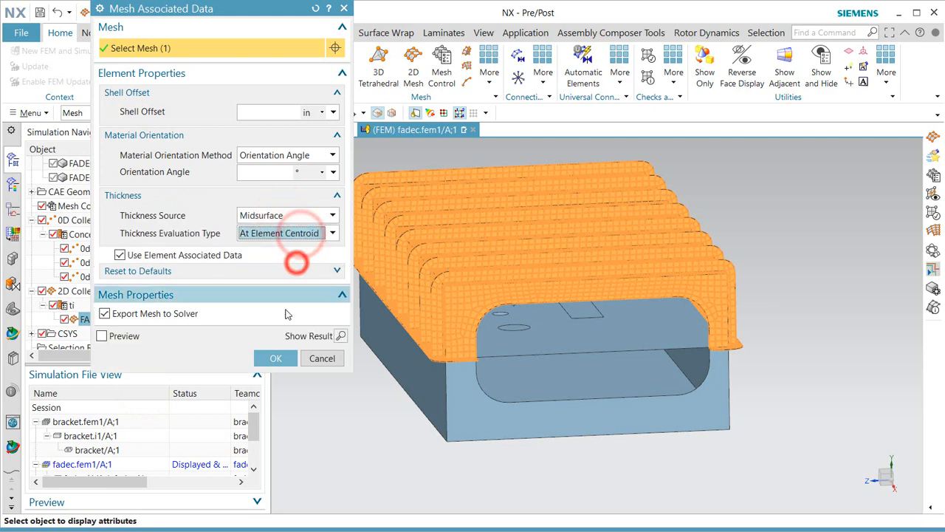
{"action": "left_click", "coordinate": [276, 358]}
Plot the lid mesh's 0.1–0.2 in thickness contours, then return to the model.
{"action": "right_click", "coordinate": [91, 318]}
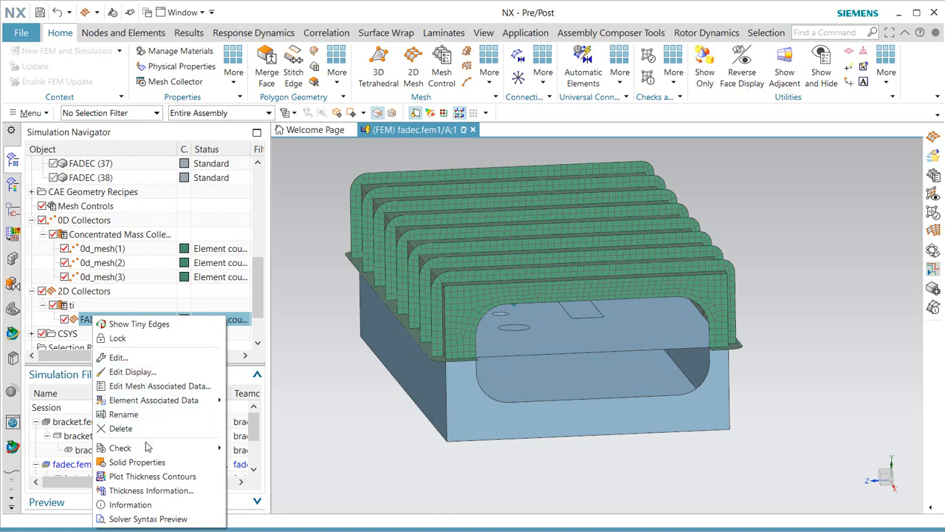
{"action": "left_click", "coordinate": [146, 477]}
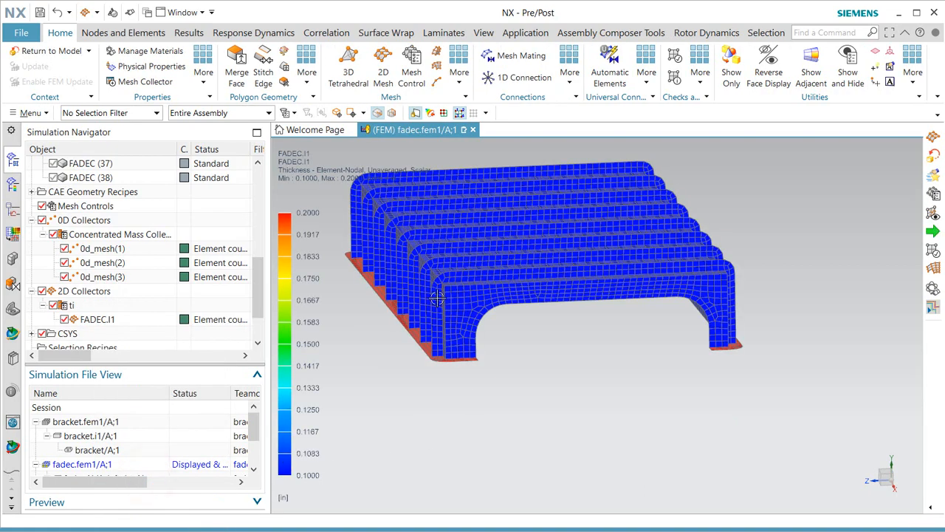
{"action": "mouse_move", "coordinate": [438, 298]}
{"action": "middle_mouse_down"}
{"action": "mouse_move", "coordinate": [443, 313]}
{"action": "mouse_move", "coordinate": [456, 312]}
{"action": "mouse_move", "coordinate": [447, 305]}
{"action": "middle_mouse_up"}
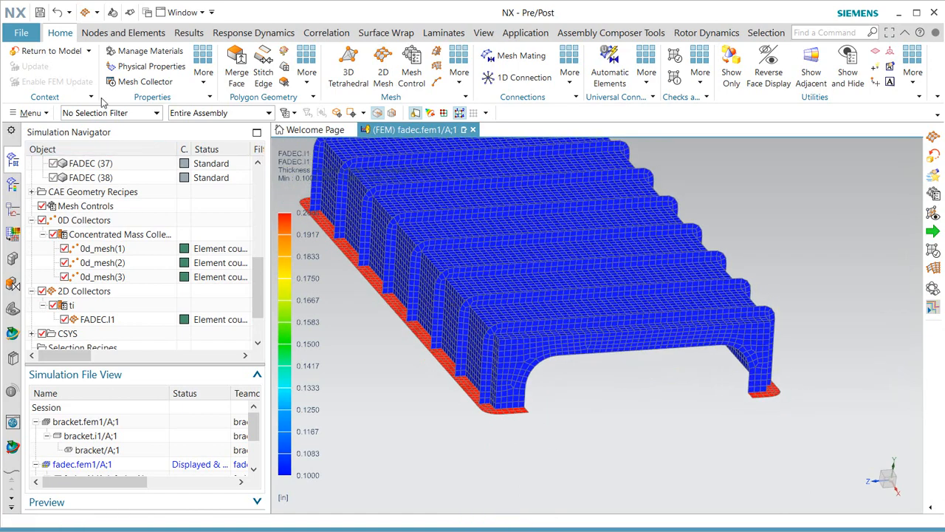
{"action": "left_click", "coordinate": [50, 51]}
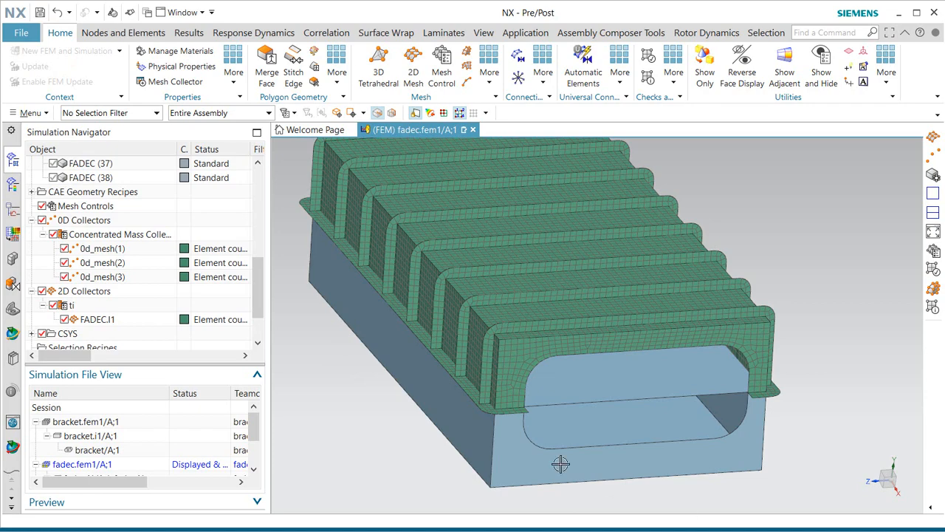
Open Manage Materials and start creating a new Isotropic material.
{"action": "left_click", "coordinate": [184, 50]}
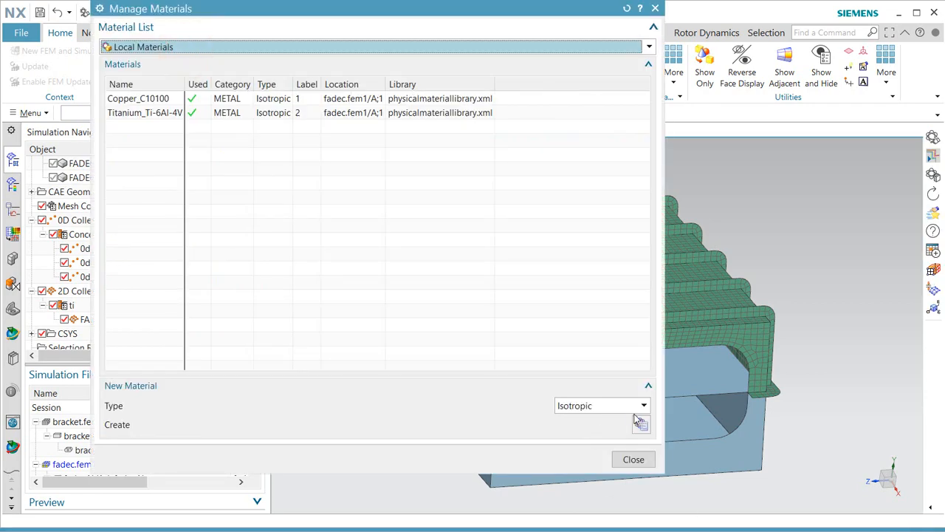
{"action": "left_click", "coordinate": [642, 405]}
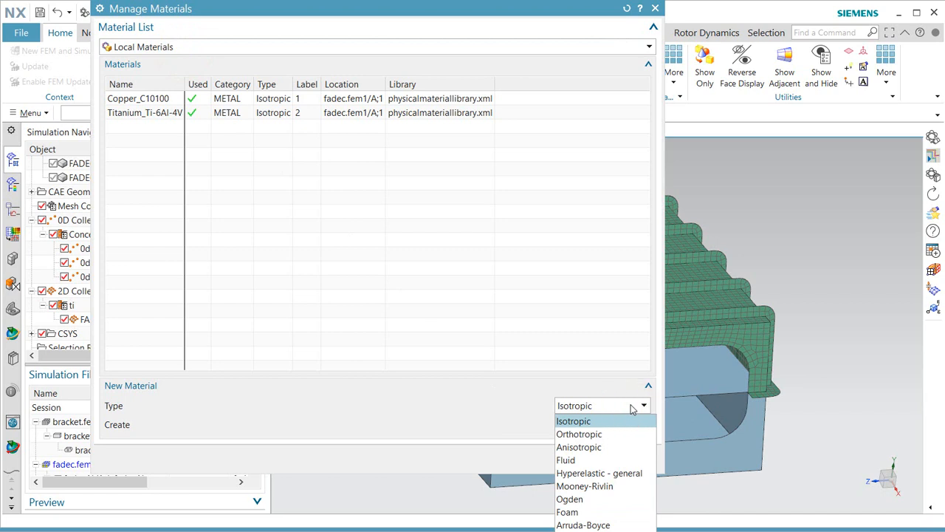
{"action": "left_click", "coordinate": [510, 474]}
{"action": "left_click_drag", "start_coordinate": [508, 474], "coordinate": [507, 379]}
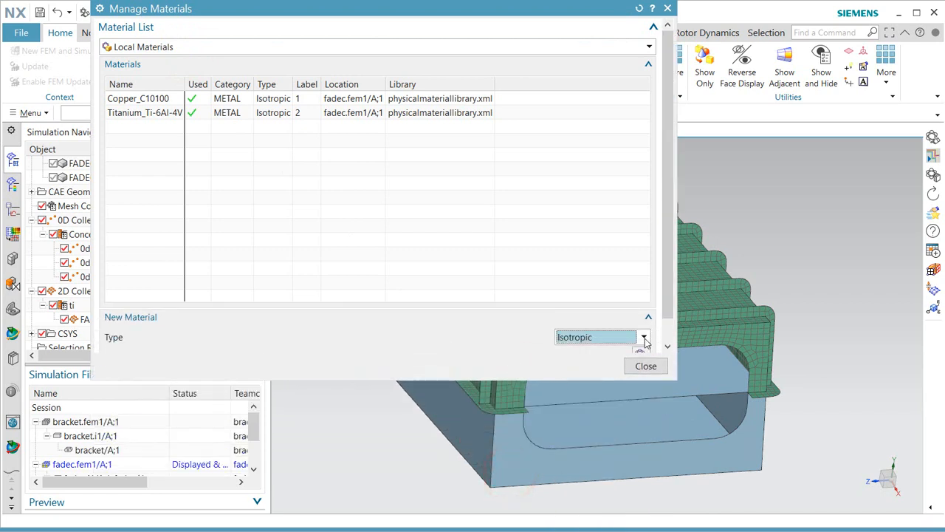
{"action": "left_click", "coordinate": [644, 339]}
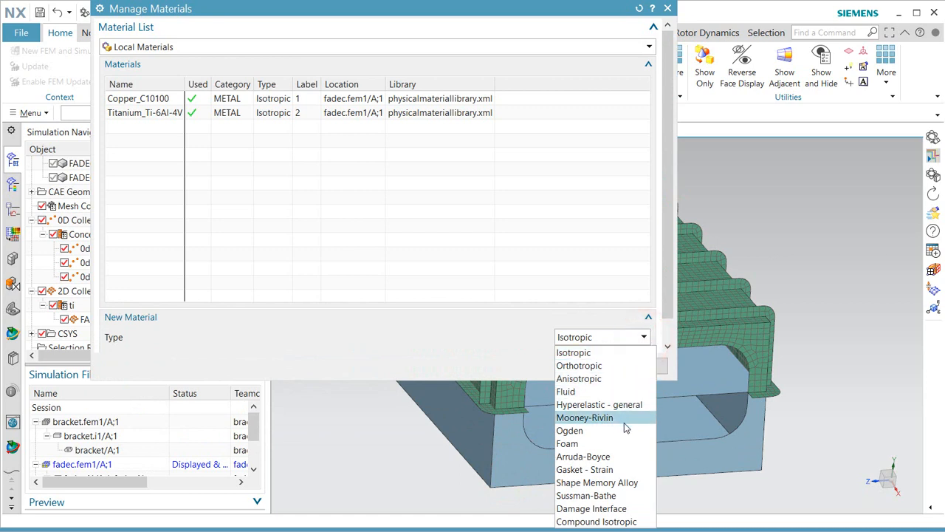
{"action": "left_click", "coordinate": [603, 358]}
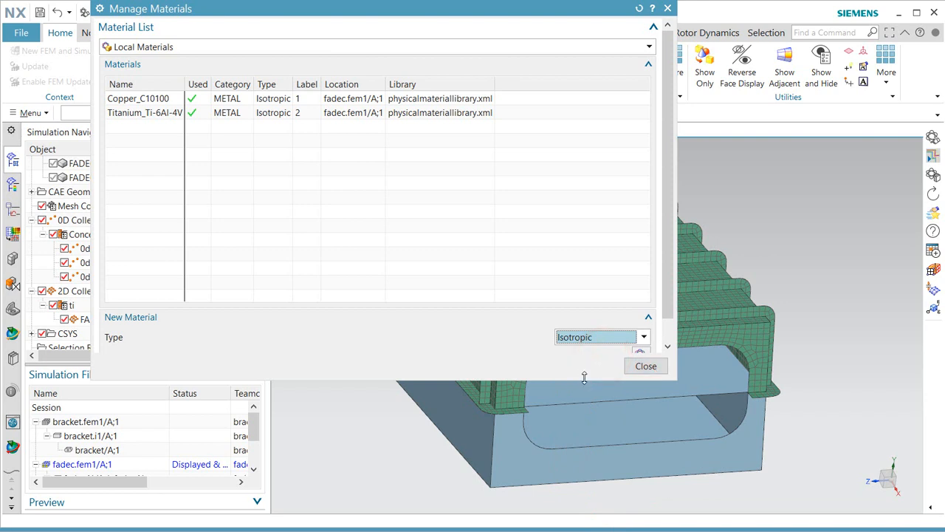
{"action": "left_click", "coordinate": [585, 378]}
{"action": "left_click", "coordinate": [641, 355]}
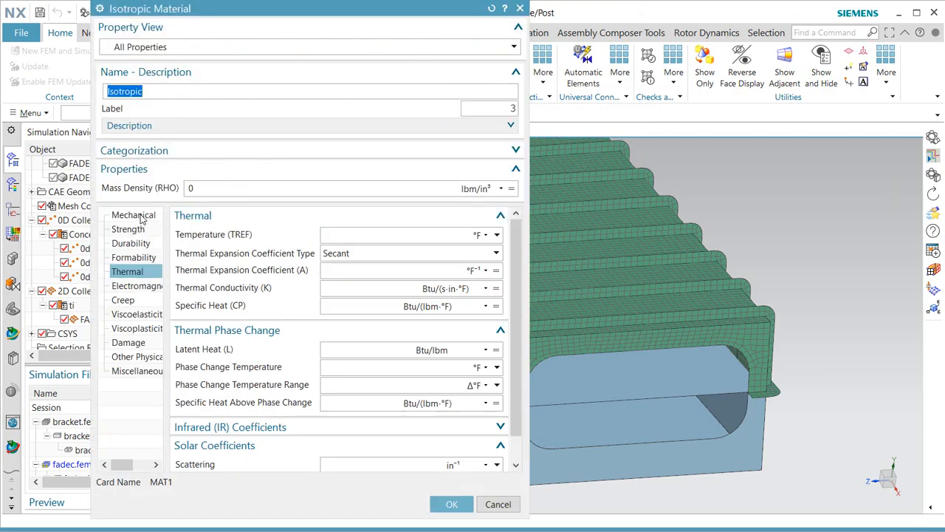
Browse its Mechanical, Strength and Thermal properties, then cancel the material and close Manage Materials.
{"action": "left_click", "coordinate": [139, 214]}
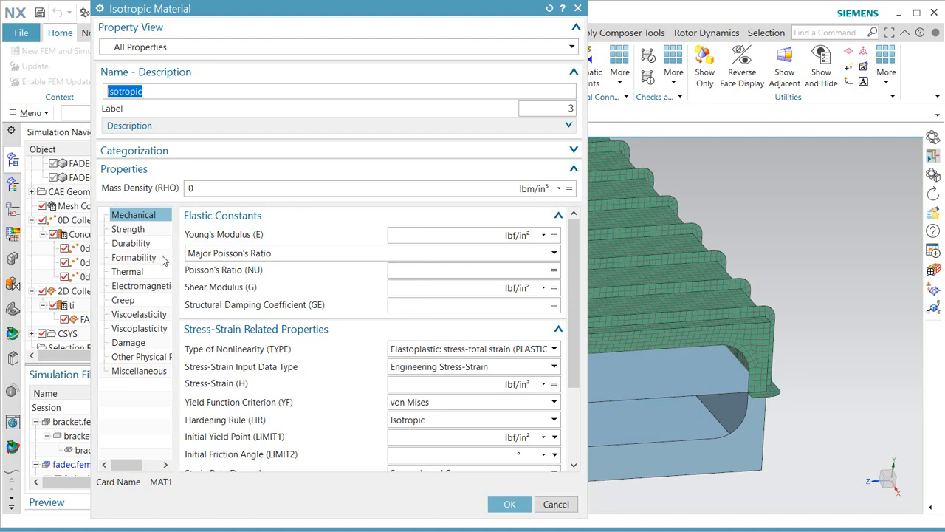
{"action": "left_click", "coordinate": [124, 229]}
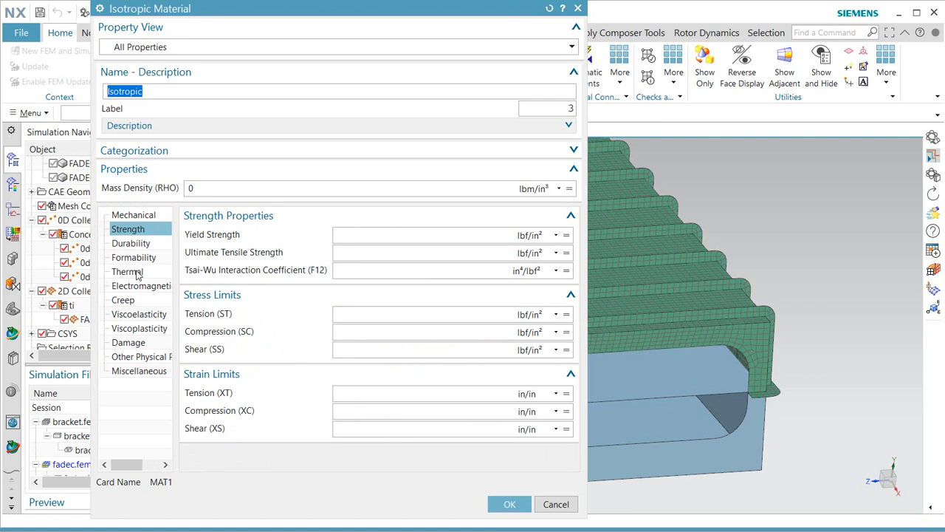
{"action": "left_click", "coordinate": [135, 271]}
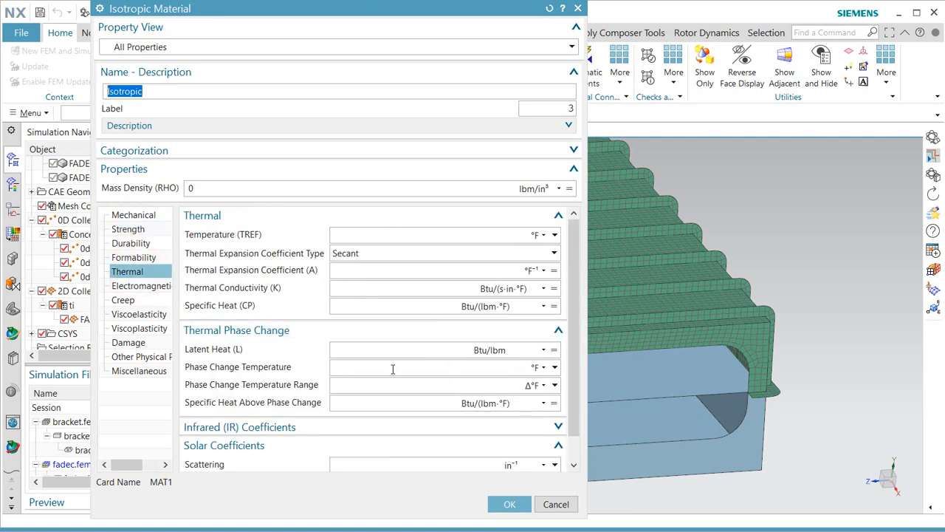
{"action": "left_click", "coordinate": [557, 505]}
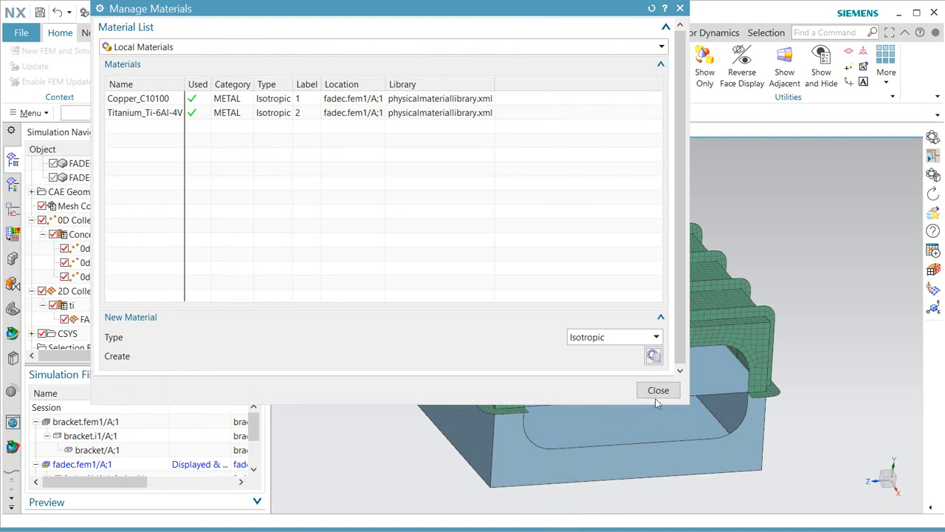
{"action": "left_click", "coordinate": [660, 390]}
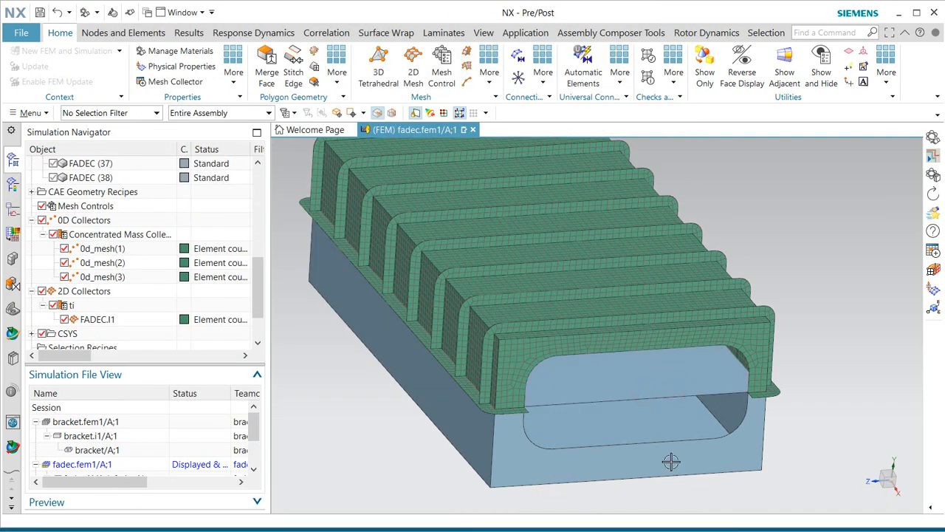
Mesh the base's top face and its tangent faces with 0.2 in CQUAD4 shells using the Tangent Faces rule.
{"action": "middle_click_drag", "start_coordinate": [656, 417], "coordinate": [647, 409]}
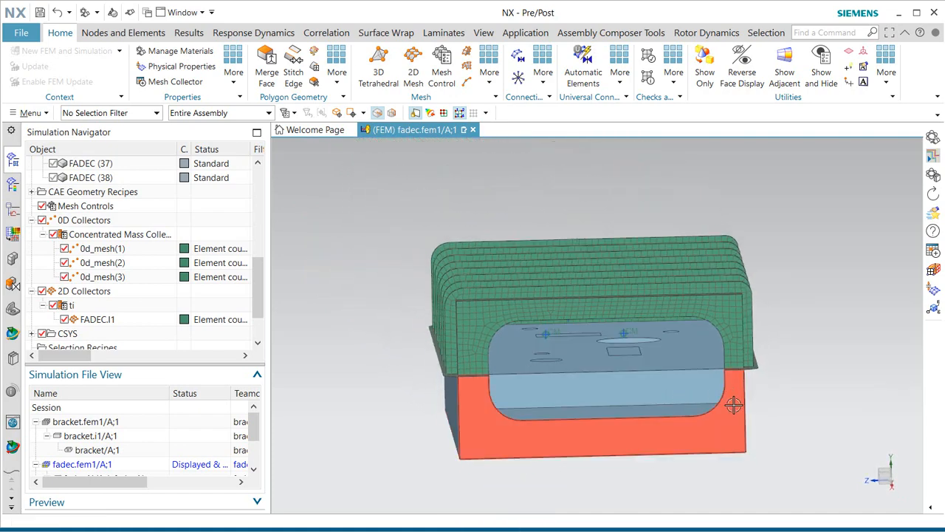
{"action": "scroll", "coordinate": [734, 405], "scroll_direction": "up", "scroll_amount": 2}
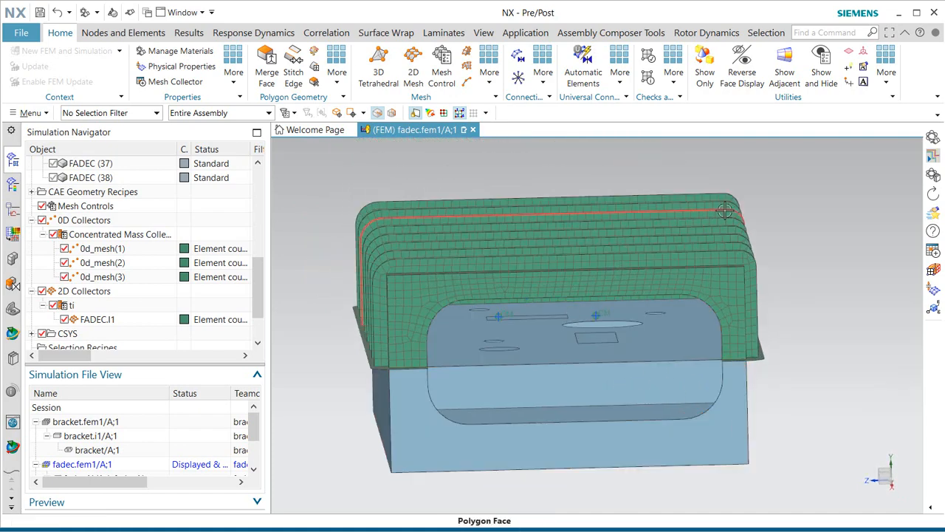
{"action": "left_click", "coordinate": [412, 66]}
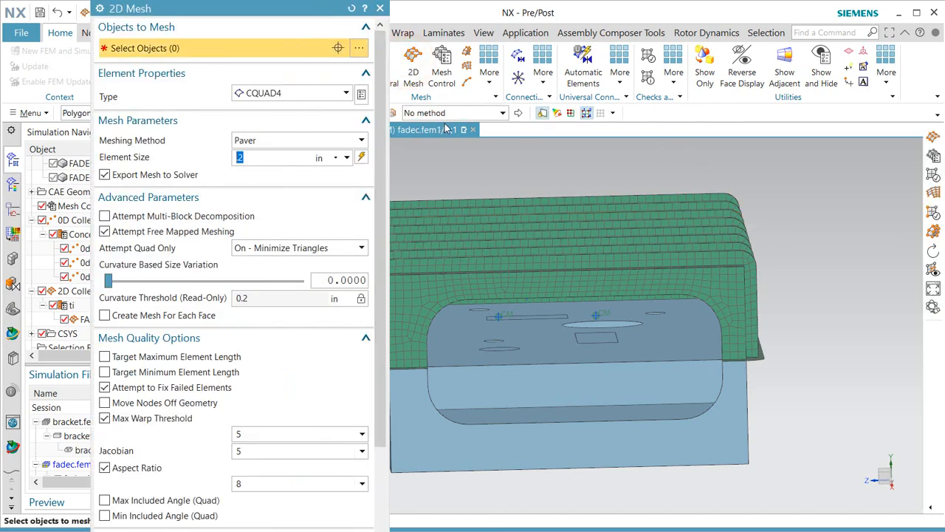
{"action": "left_click", "coordinate": [484, 113]}
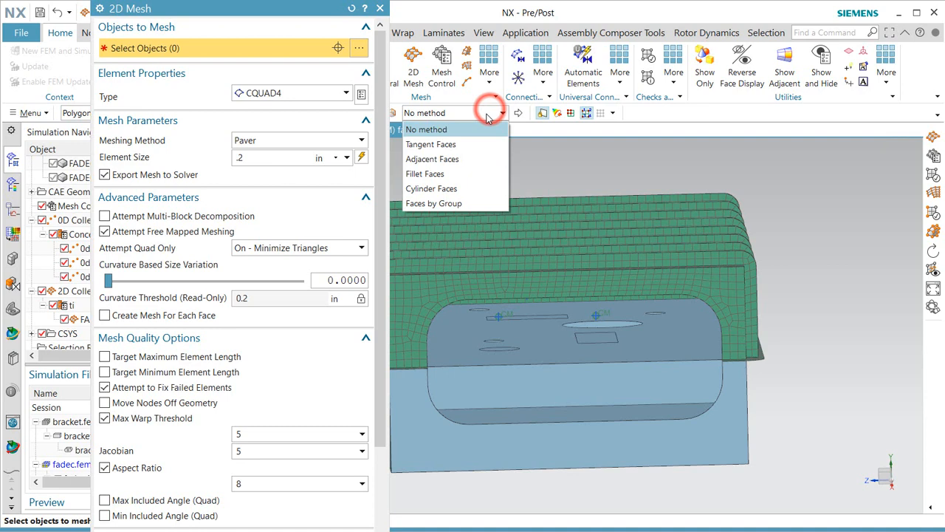
{"action": "left_click", "coordinate": [463, 145]}
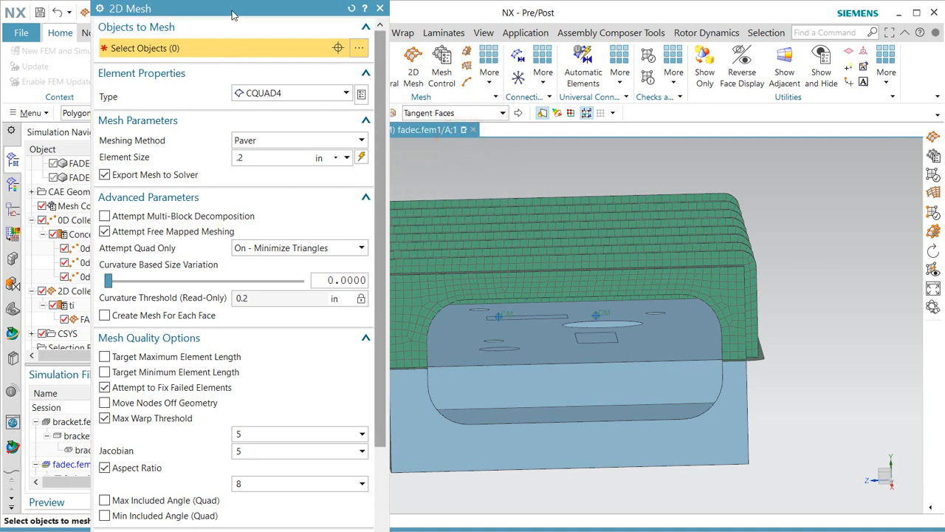
{"action": "left_click_drag", "start_coordinate": [233, 10], "coordinate": [266, 16]}
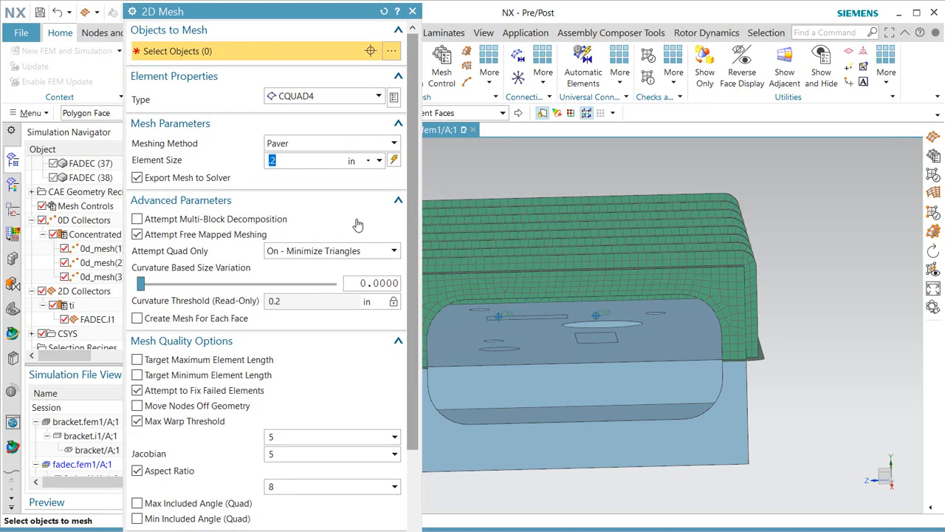
{"action": "left_click", "coordinate": [537, 345]}
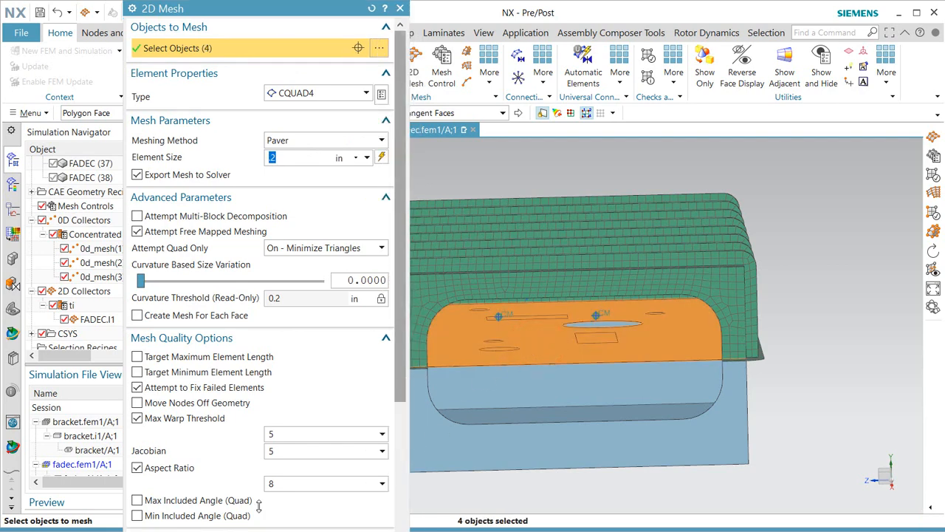
{"action": "mouse_move", "coordinate": [258, 506]}
{"action": "left_mouse_down"}
{"action": "mouse_move", "coordinate": [258, 464]}
{"action": "mouse_move", "coordinate": [259, 489]}
{"action": "left_mouse_up"}
{"action": "left_click_drag", "start_coordinate": [402, 226], "coordinate": [403, 433]}
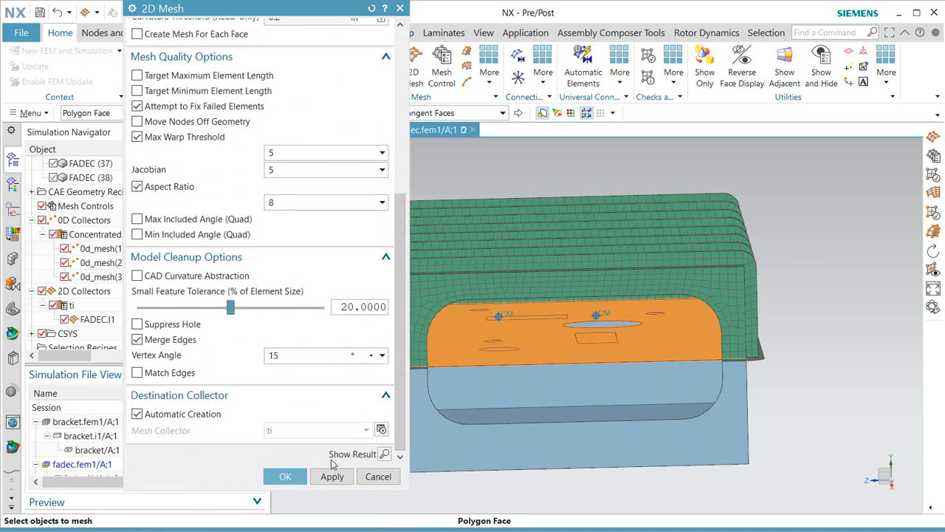
{"action": "left_click", "coordinate": [286, 478]}
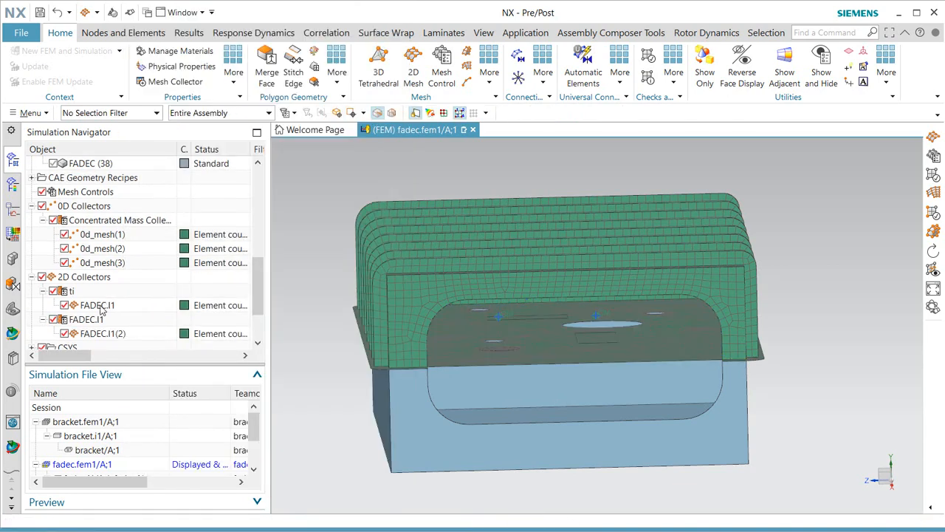
Highlight the new FADEC.I1(2) mesh and rotate along the housing to inspect it.
{"action": "left_click", "coordinate": [89, 334]}
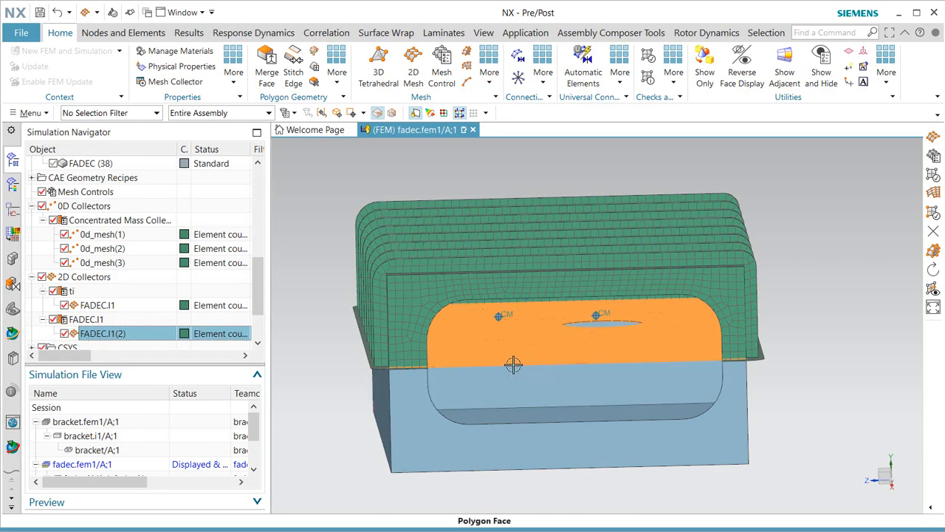
{"action": "mouse_move", "coordinate": [513, 365]}
{"action": "middle_mouse_down"}
{"action": "mouse_move", "coordinate": [492, 377]}
{"action": "mouse_move", "coordinate": [504, 373]}
{"action": "middle_mouse_up"}
{"action": "scroll", "coordinate": [712, 214], "scroll_direction": "down", "scroll_amount": 3}
{"action": "scroll", "coordinate": [397, 406], "scroll_direction": "up", "scroll_amount": 2}
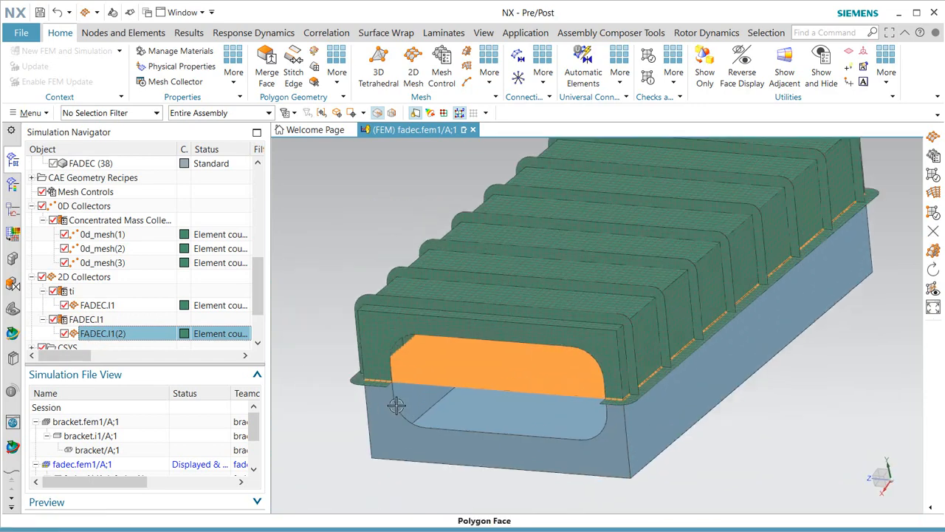
{"action": "scroll", "coordinate": [397, 406], "scroll_direction": "up", "scroll_amount": 2}
{"action": "key", "text": "Escape"}
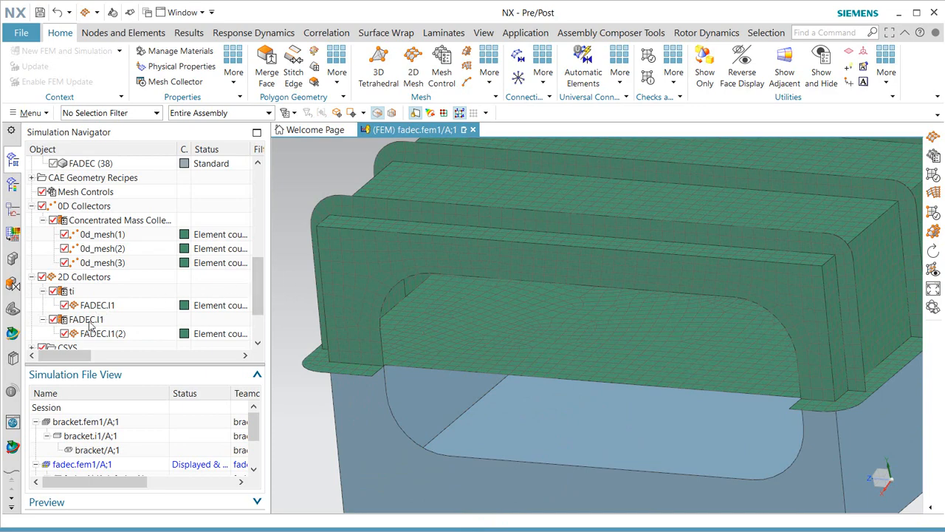
Choose Epoxy from the material library for the FADEC.I1 collector's shell property.
{"action": "right_click", "coordinate": [62, 319]}
{"action": "left_click", "coordinate": [121, 348]}
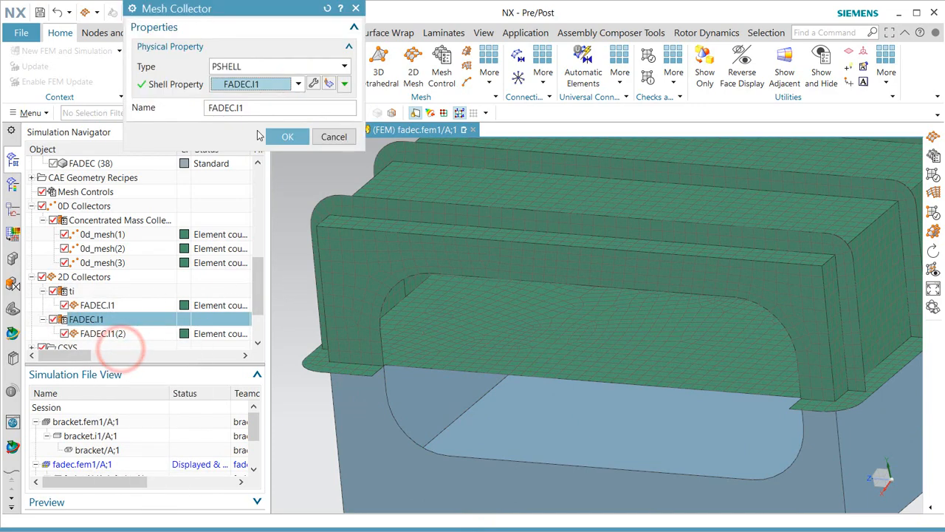
{"action": "left_click", "coordinate": [314, 85]}
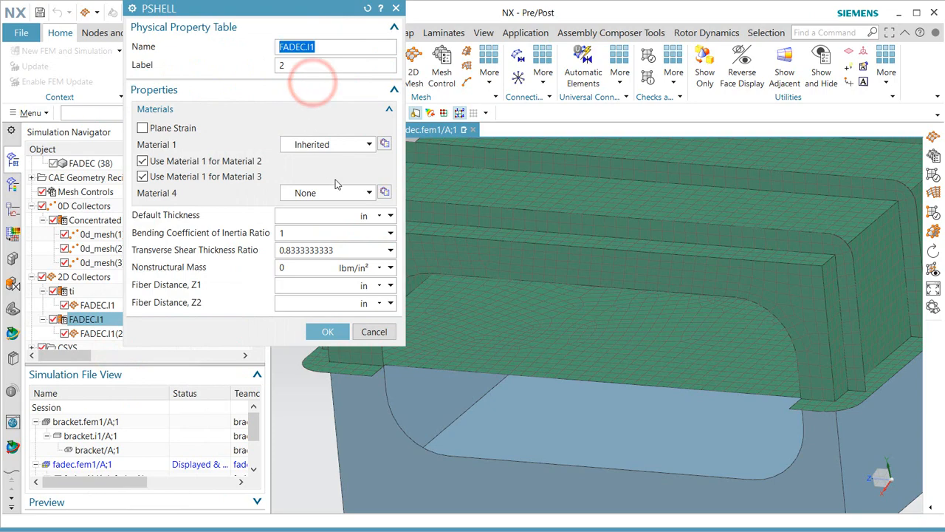
{"action": "left_click", "coordinate": [384, 144]}
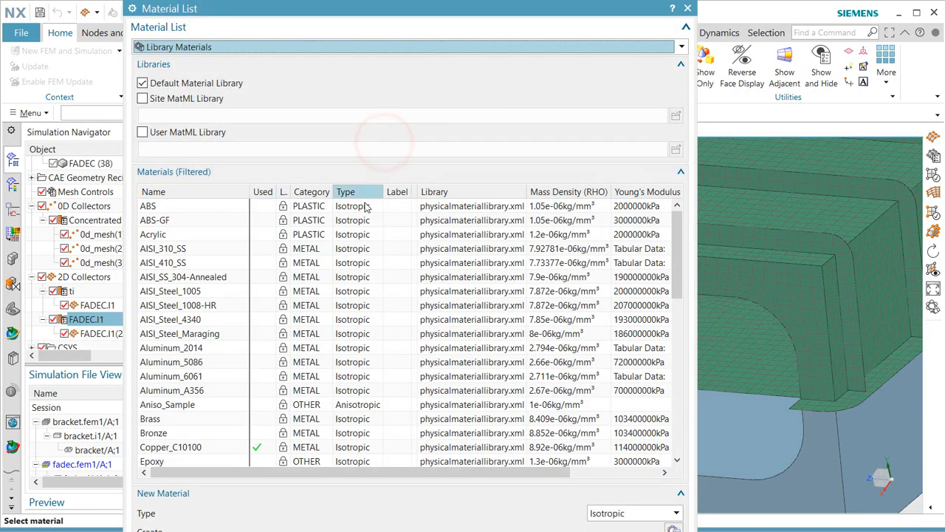
{"action": "scroll", "coordinate": [211, 353], "scroll_direction": "down", "scroll_amount": 3}
{"action": "scroll", "coordinate": [207, 360], "scroll_direction": "down", "scroll_amount": 2}
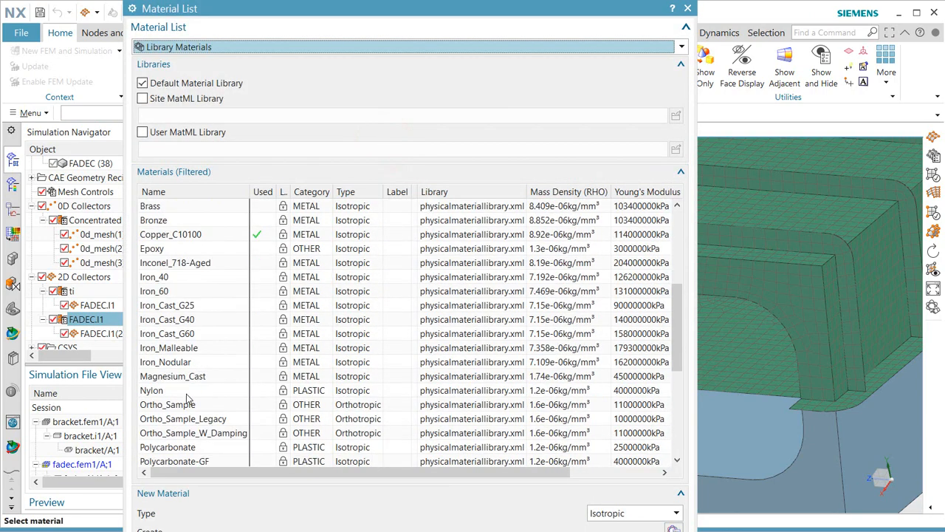
{"action": "left_click", "coordinate": [168, 254]}
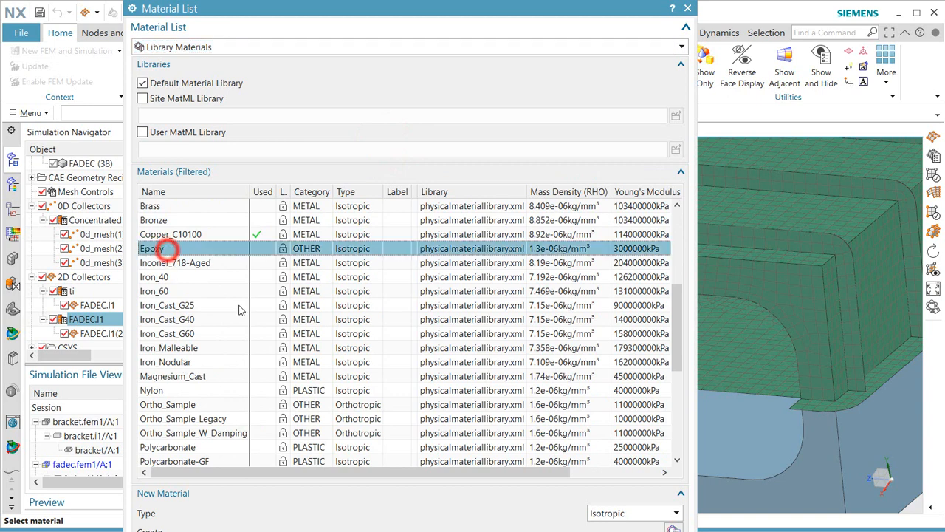
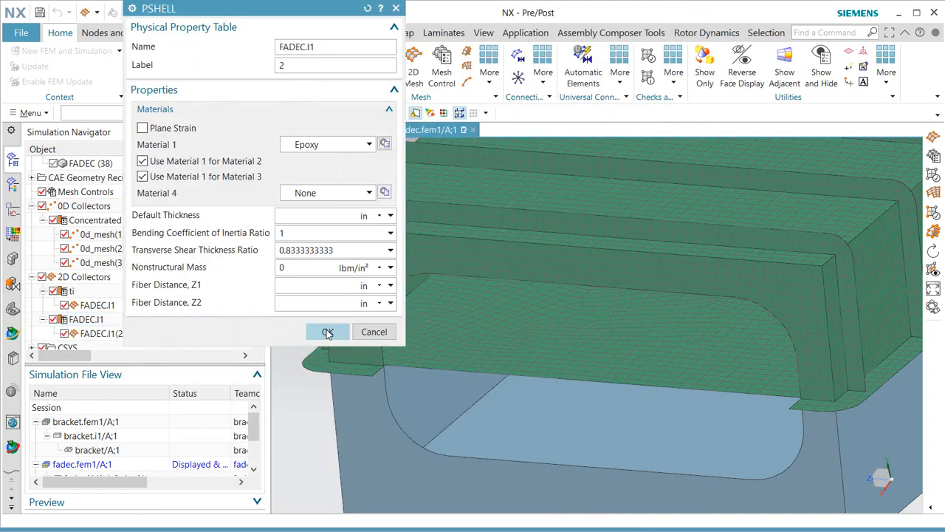
Confirm the Epoxy shell property and rename the second 2D mesh collector to 'epoxy'.
{"action": "left_click", "coordinate": [328, 333]}
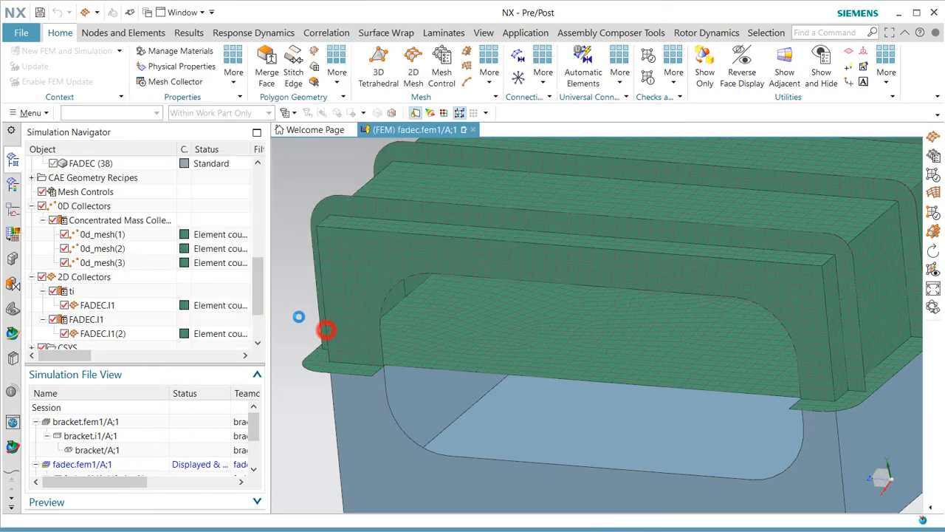
{"action": "left_click_drag", "start_coordinate": [263, 110], "coordinate": [150, 112]}
{"action": "type", "text": "e"}
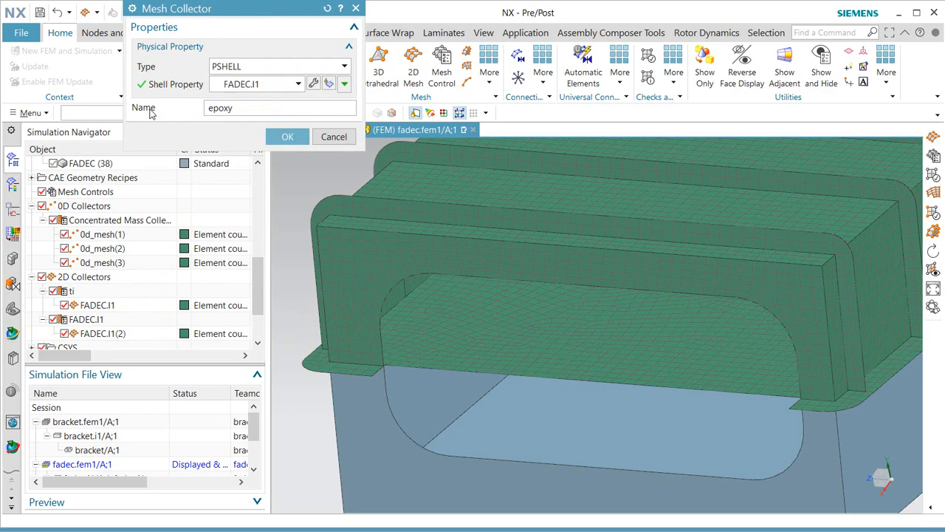
{"action": "type", "text": "poxy"}
{"action": "left_click", "coordinate": [287, 136]}
{"action": "right_click", "coordinate": [111, 334]}
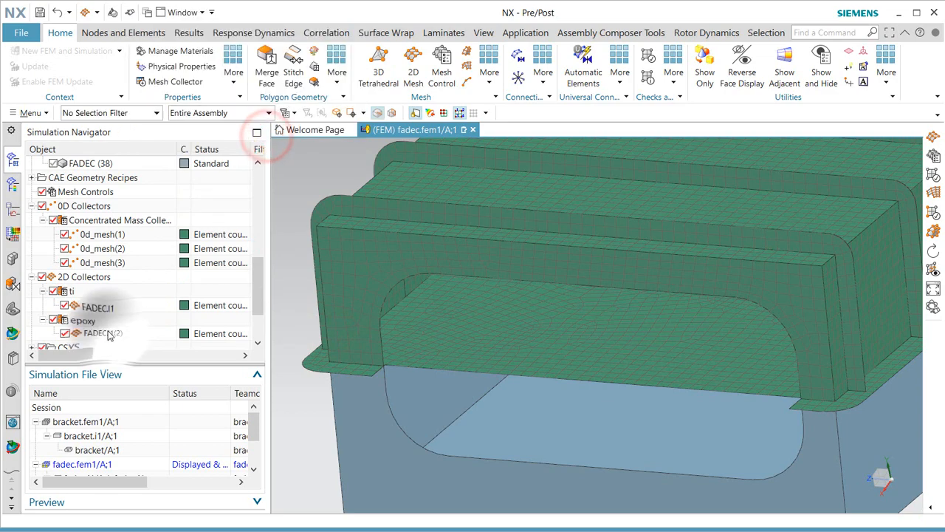
Set FADEC.I1(2)'s thickness source to Midsurface, evaluated At Element Centroid.
{"action": "left_click", "coordinate": [164, 400]}
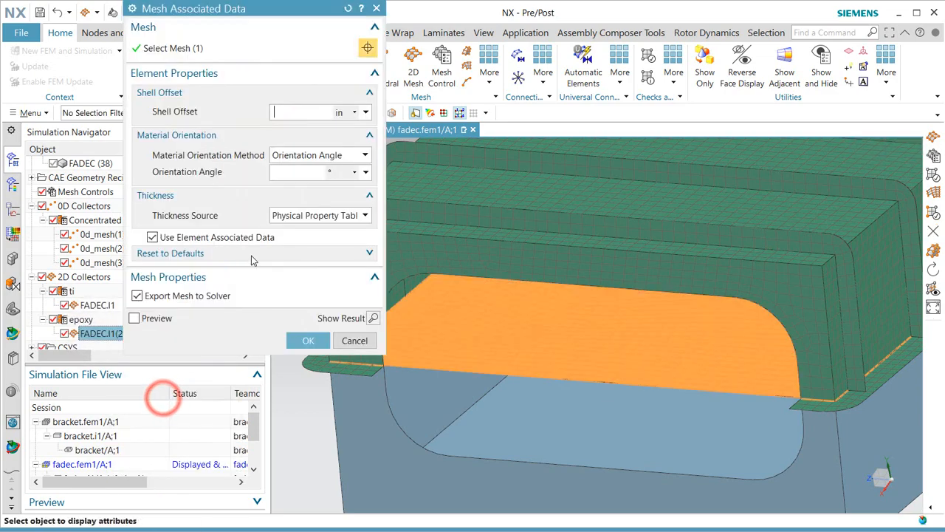
{"action": "left_click", "coordinate": [319, 215]}
{"action": "left_click", "coordinate": [321, 244]}
{"action": "left_click", "coordinate": [347, 233]}
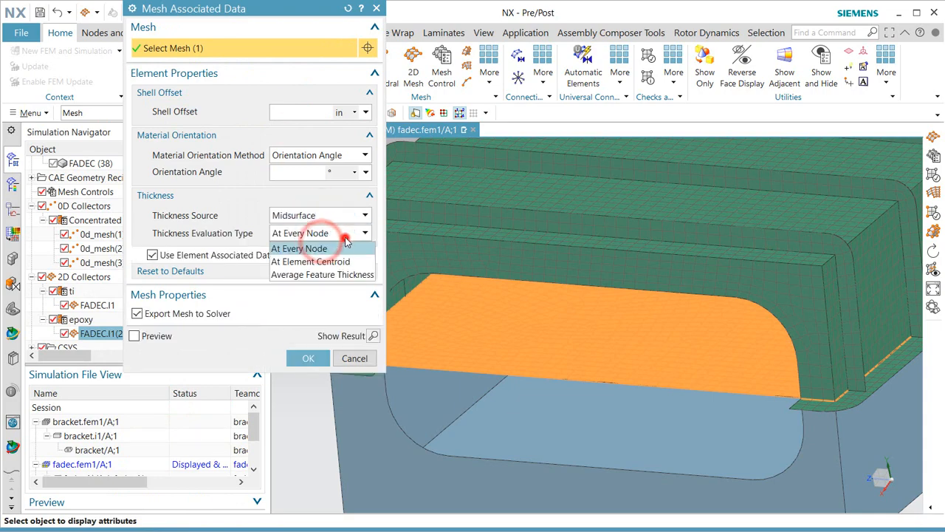
{"action": "left_click", "coordinate": [340, 260]}
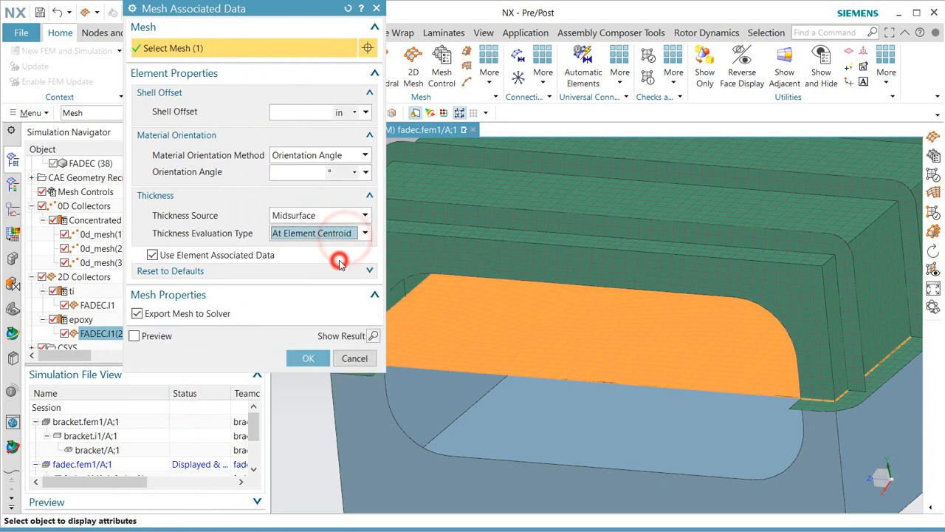
{"action": "left_click", "coordinate": [310, 358]}
{"action": "middle_click_drag", "start_coordinate": [409, 350], "coordinate": [425, 340]}
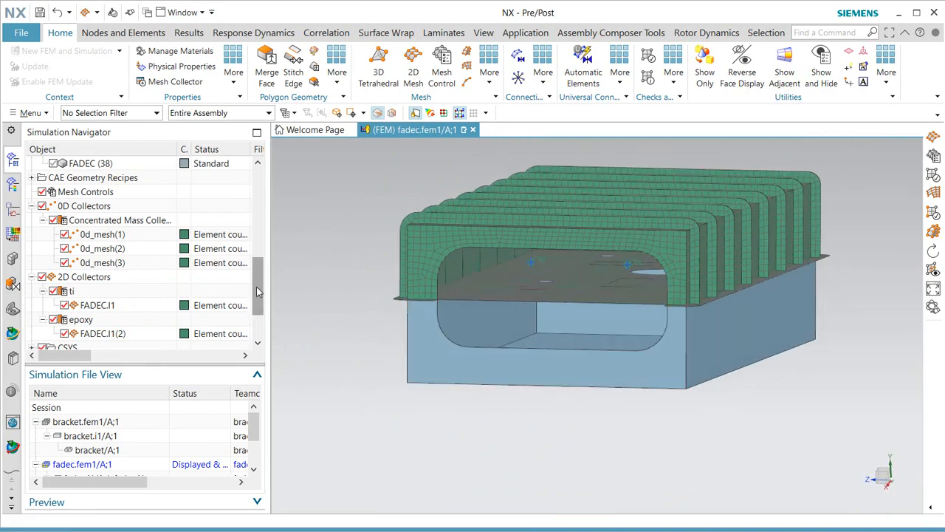
Mesh the five lower housing faces, including the cavity floor, with separate 0.2 in CQUAD4 Paver meshes.
{"action": "left_click", "coordinate": [934, 137]}
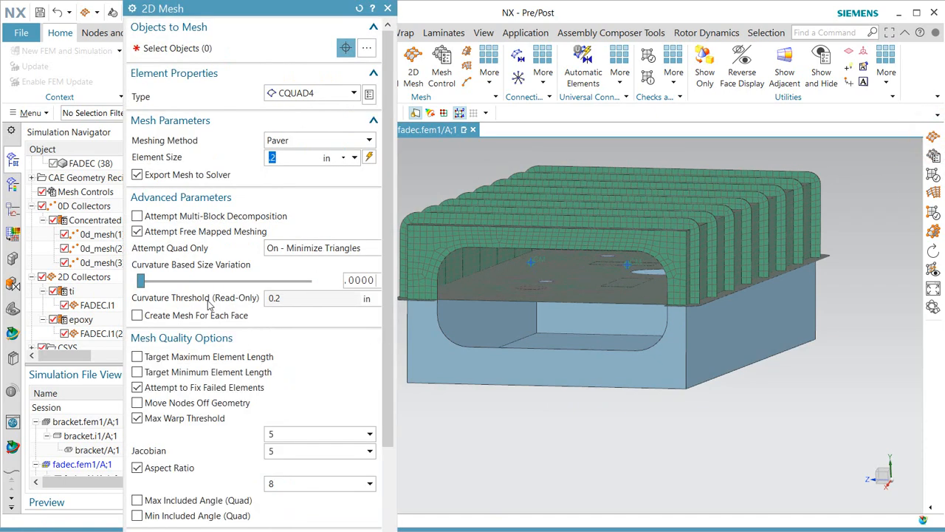
{"action": "left_click", "coordinate": [137, 316]}
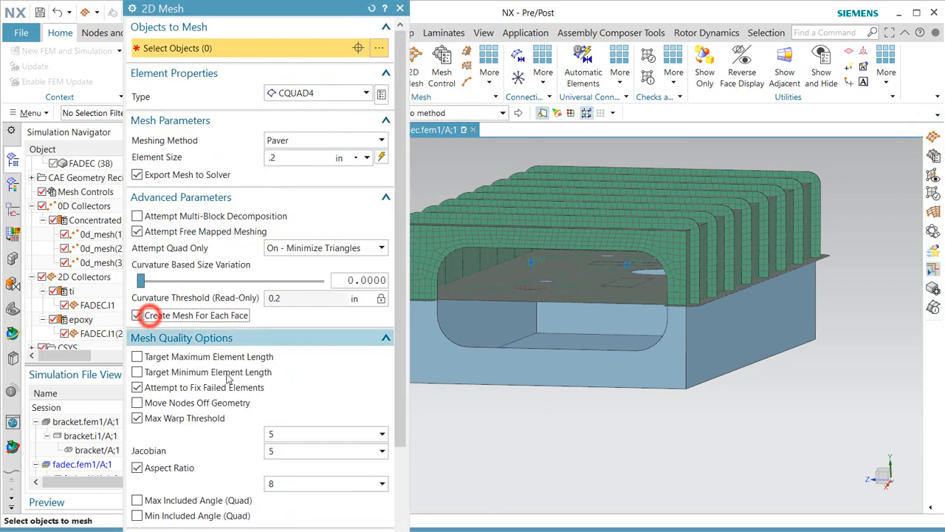
{"action": "left_click", "coordinate": [521, 303]}
{"action": "left_click", "coordinate": [563, 318]}
{"action": "left_click", "coordinate": [571, 342]}
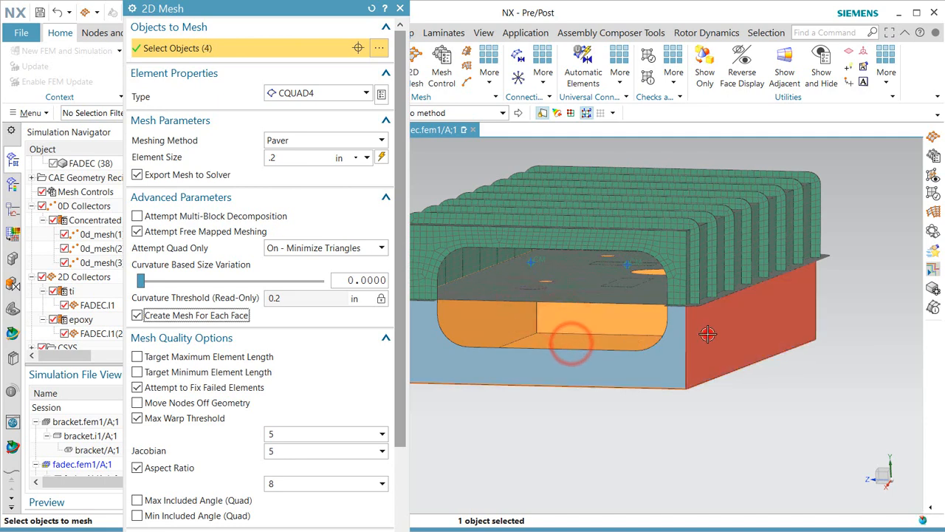
{"action": "left_click", "coordinate": [707, 334]}
{"action": "left_click", "coordinate": [659, 362]}
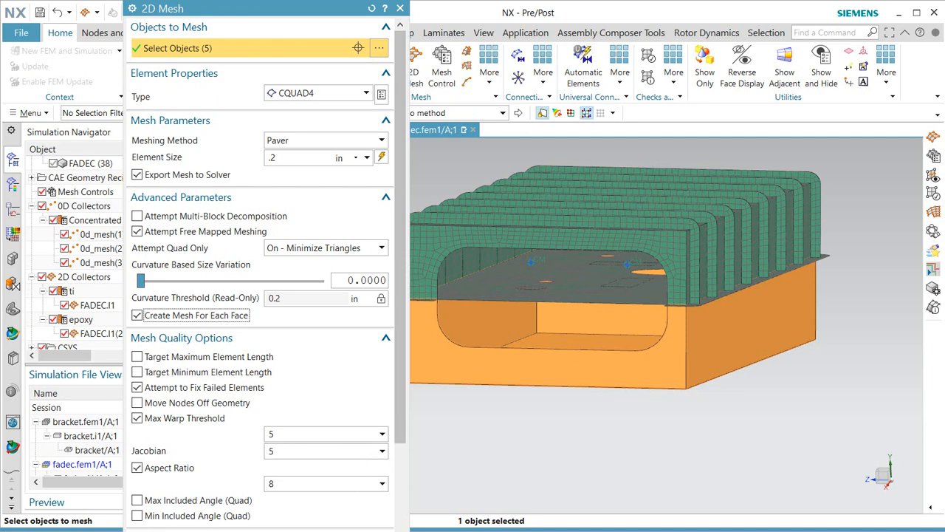
{"action": "left_click", "coordinate": [287, 488]}
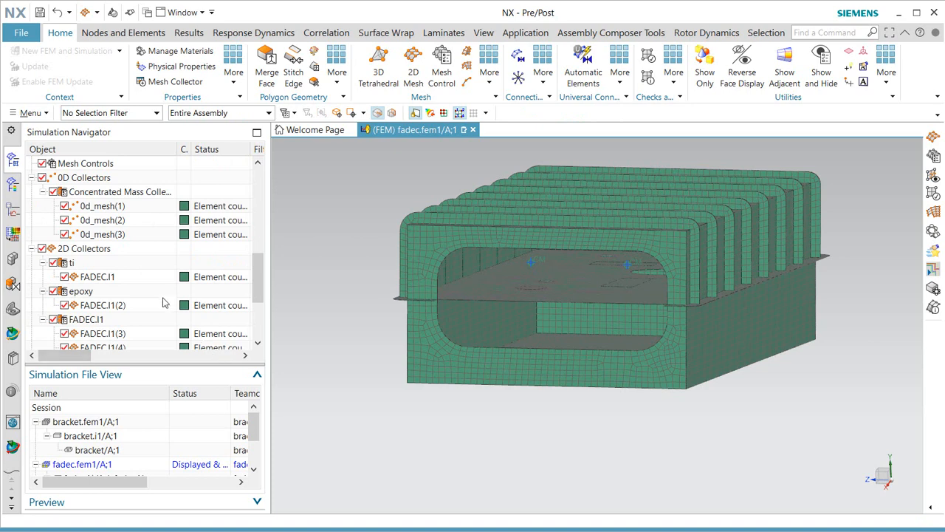
Change the FADEC.I1 collector type to Laminate and create a new laminate physical property.
{"action": "right_click", "coordinate": [88, 321]}
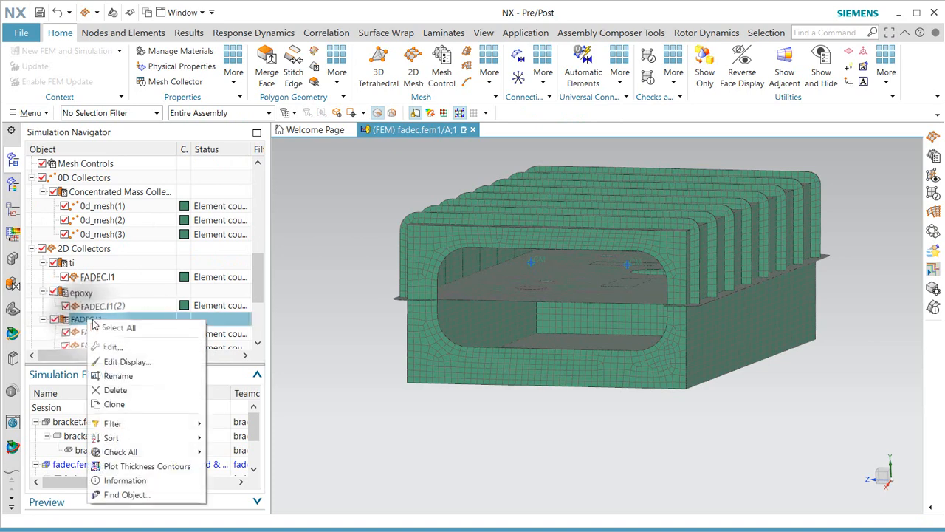
{"action": "left_click", "coordinate": [124, 346]}
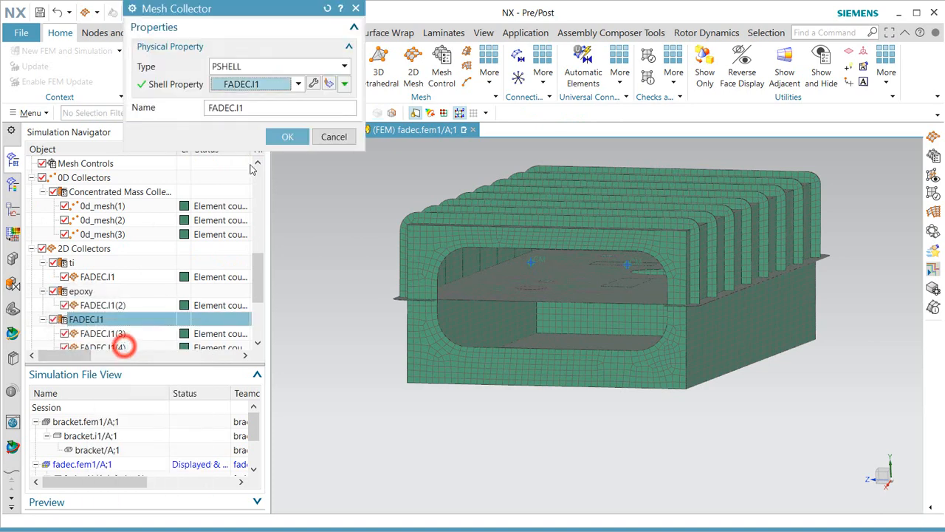
{"action": "left_click", "coordinate": [306, 67]}
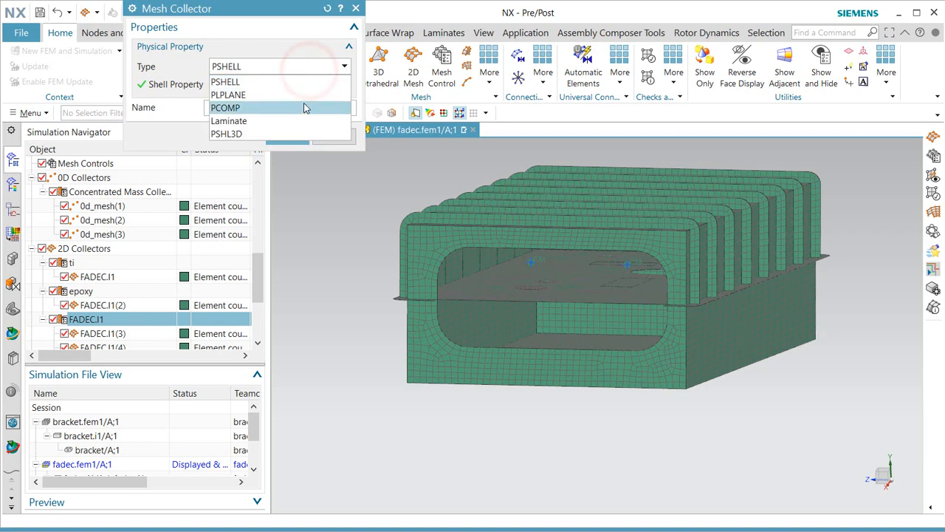
{"action": "left_click", "coordinate": [302, 122]}
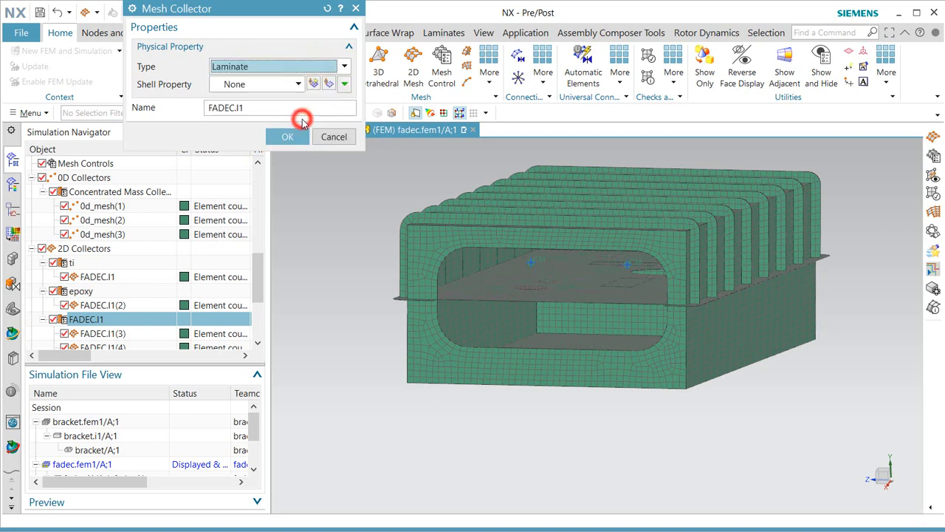
{"action": "left_click", "coordinate": [310, 83]}
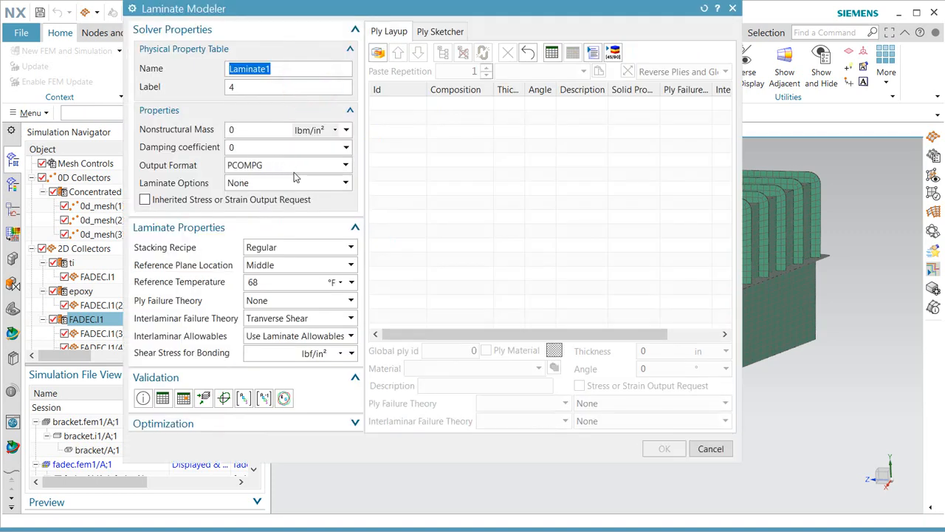
Give Laminate1 a stacking recipe inherited from layup, 1000 bonding shear stress and Tsai-Wu ply failure.
{"action": "left_click", "coordinate": [307, 248]}
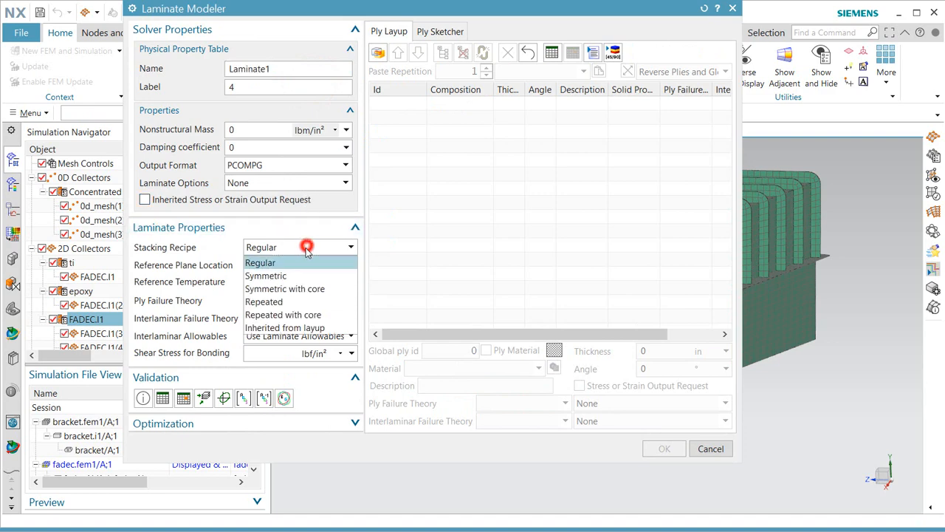
{"action": "left_click", "coordinate": [297, 327]}
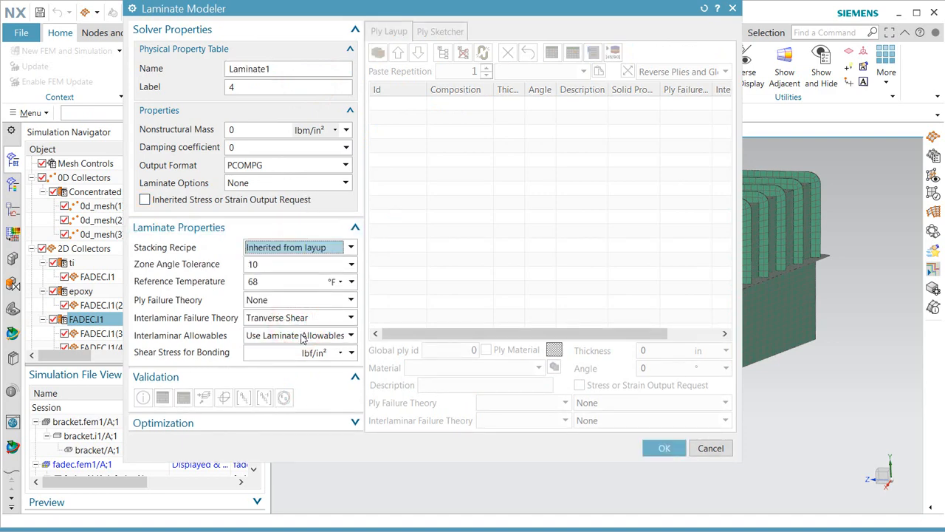
{"action": "left_click", "coordinate": [273, 350]}
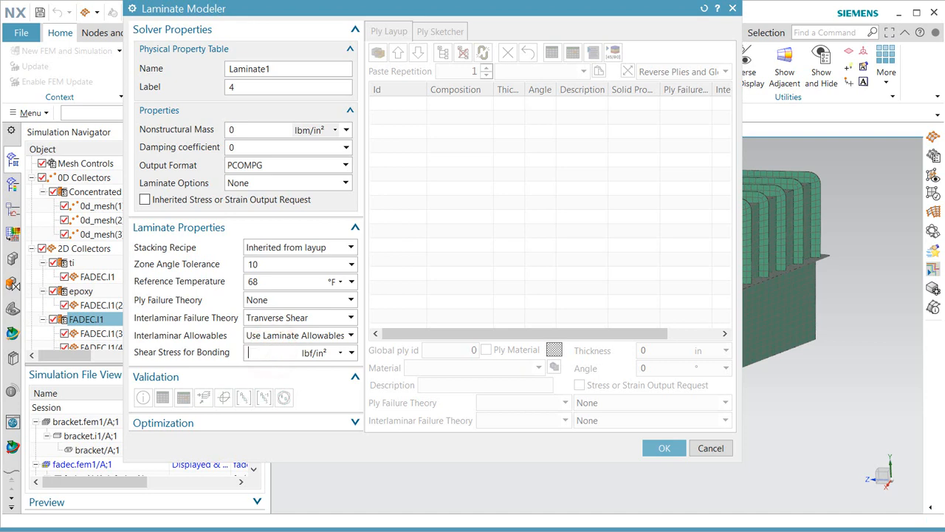
{"action": "left_click", "coordinate": [289, 303]}
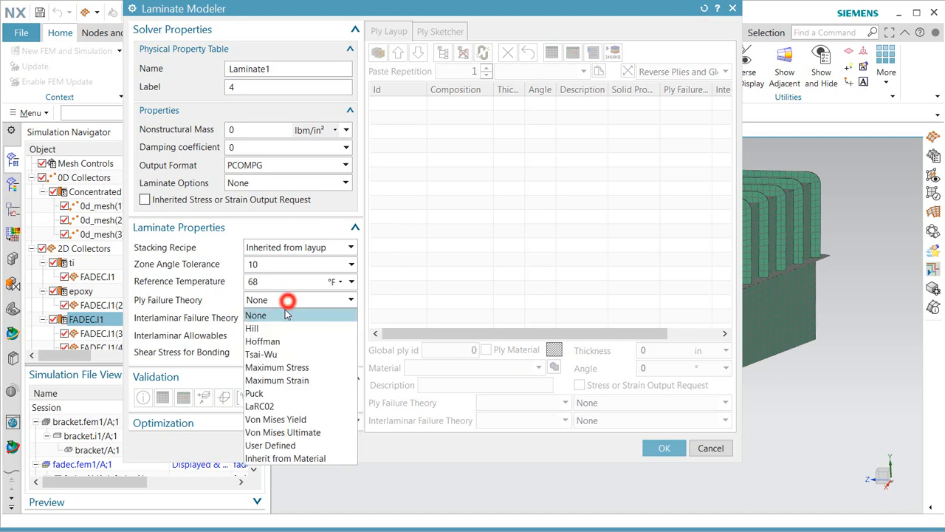
{"action": "left_click", "coordinate": [285, 354]}
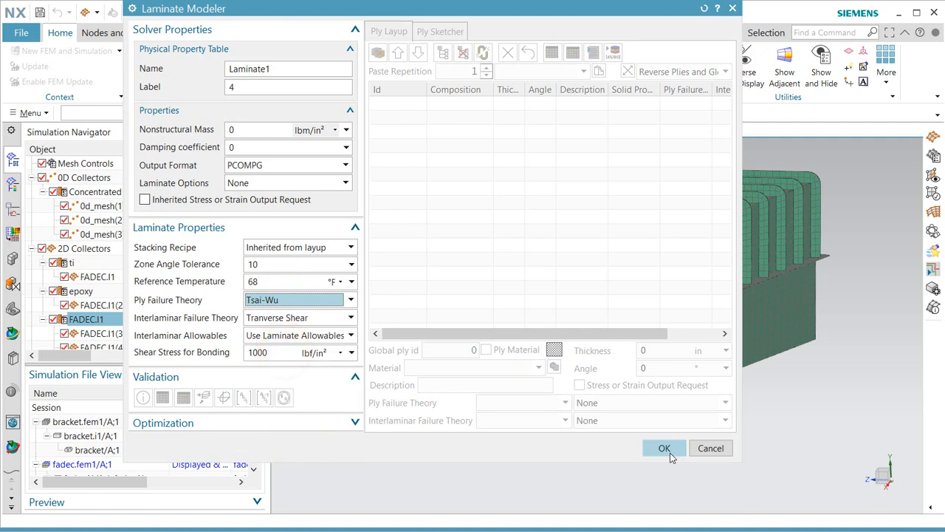
{"action": "left_click", "coordinate": [665, 448]}
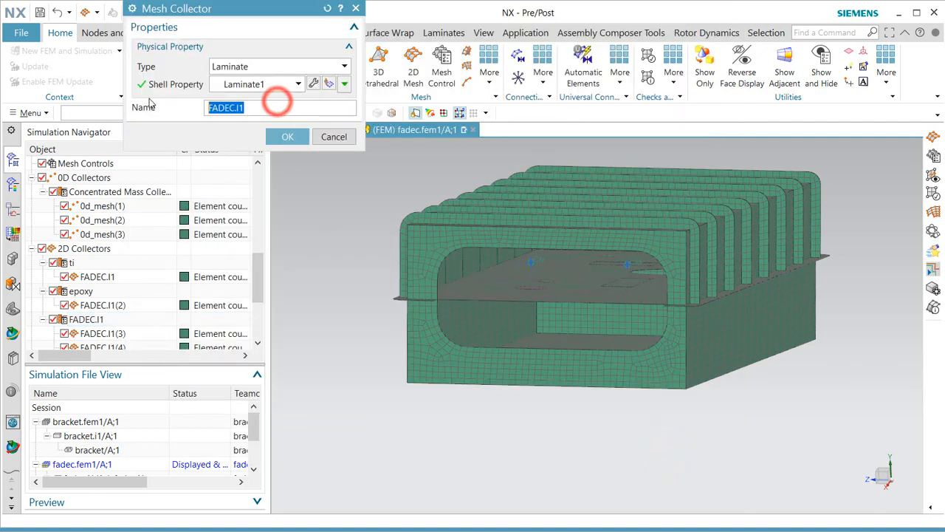
Rename the laminate collector to 'laminate'.
{"action": "key", "text": "BackSpace"}
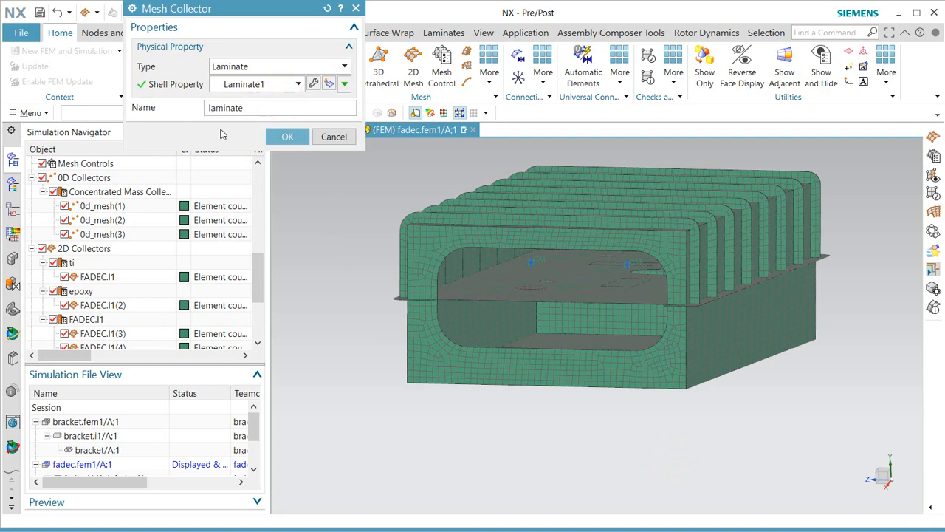
{"action": "left_click", "coordinate": [287, 138]}
{"action": "scroll", "coordinate": [195, 310], "scroll_direction": "down", "scroll_amount": 2}
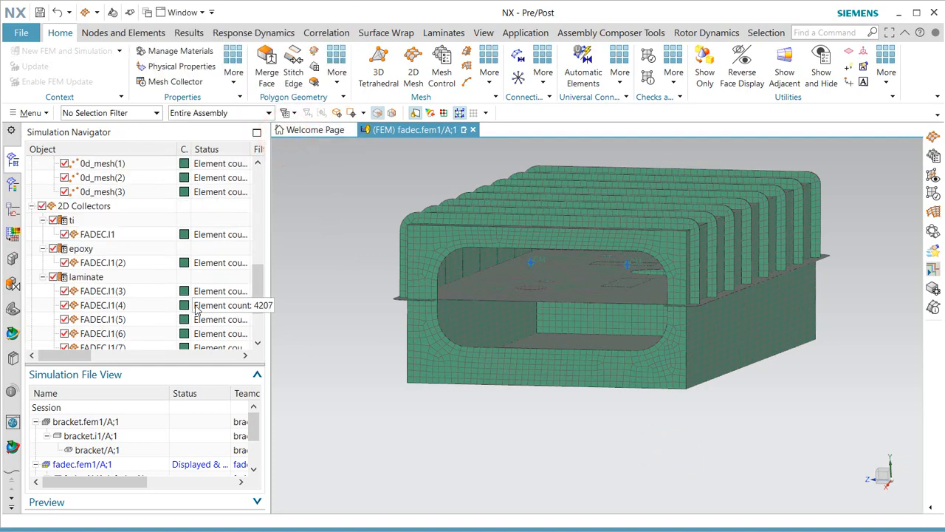
{"action": "scroll", "coordinate": [196, 310], "scroll_direction": "down", "scroll_amount": 1}
{"action": "scroll", "coordinate": [193, 310], "scroll_direction": "up", "scroll_amount": 1}
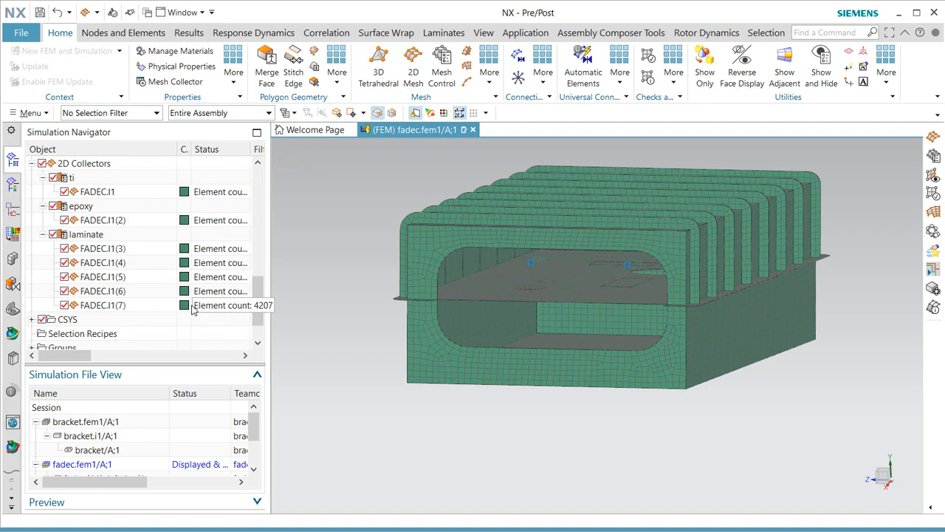
Display 2D element normals on laminate meshes FADEC.I1(3) through FADEC.I1(7).
{"action": "left_click", "coordinate": [93, 250]}
{"action": "left_click", "coordinate": [108, 307], "text": "shift"}
{"action": "right_click", "coordinate": [109, 304]}
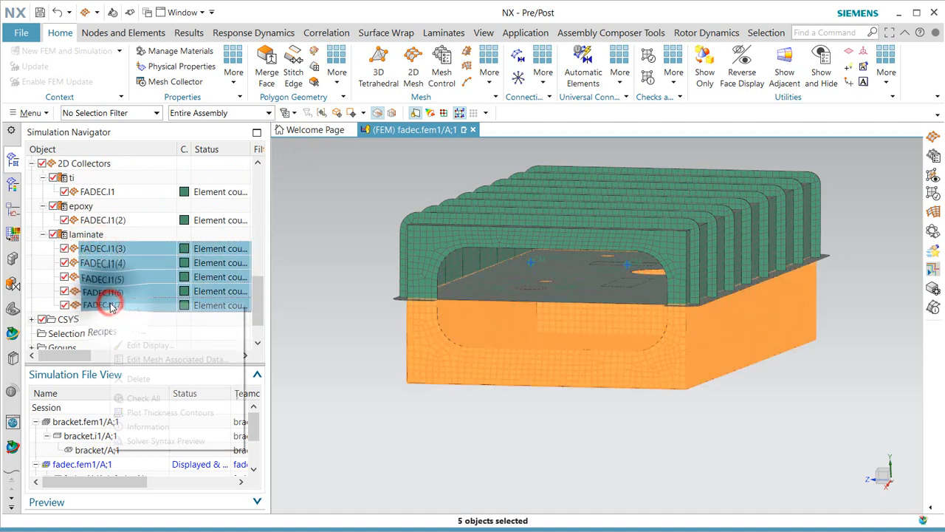
{"action": "mouse_move", "coordinate": [175, 399]}
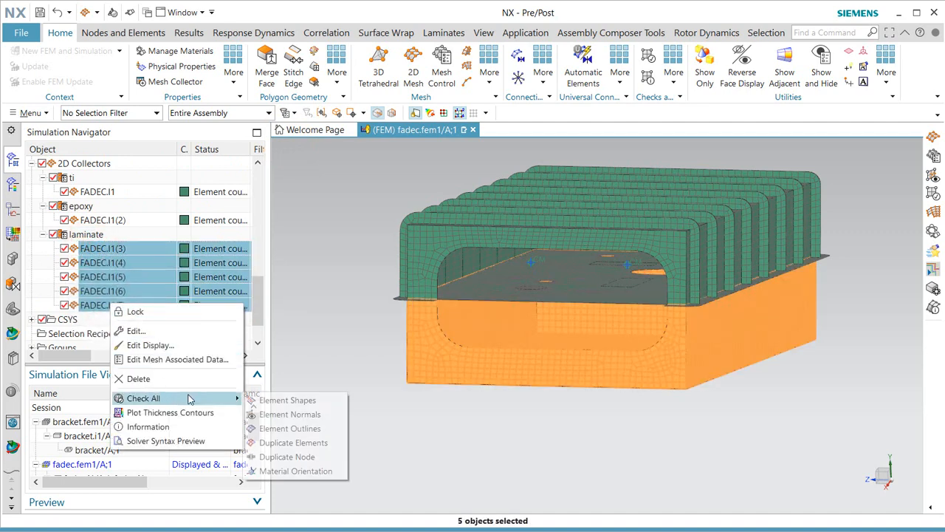
{"action": "left_click", "coordinate": [292, 413]}
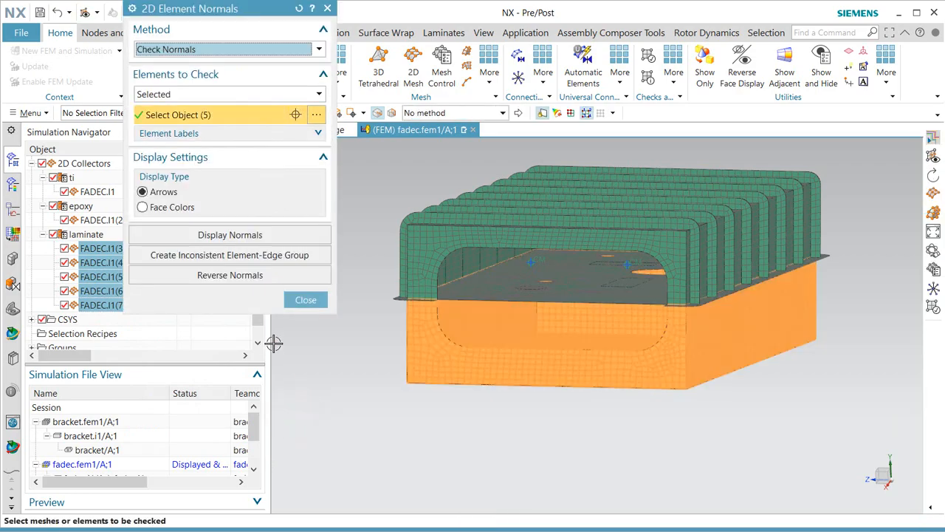
{"action": "left_click", "coordinate": [230, 234]}
Orbit around the housing to inspect the normal arrows, then close the normals check.
{"action": "scroll", "coordinate": [679, 369], "scroll_direction": "up", "scroll_amount": 5}
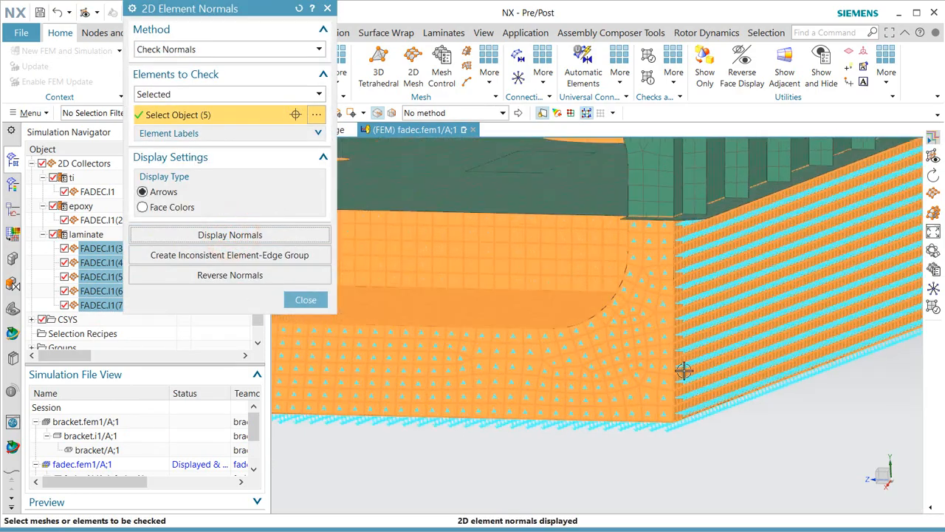
{"action": "middle_click_drag", "start_coordinate": [665, 362], "coordinate": [667, 327]}
{"action": "scroll", "coordinate": [660, 329], "scroll_direction": "down", "scroll_amount": 6}
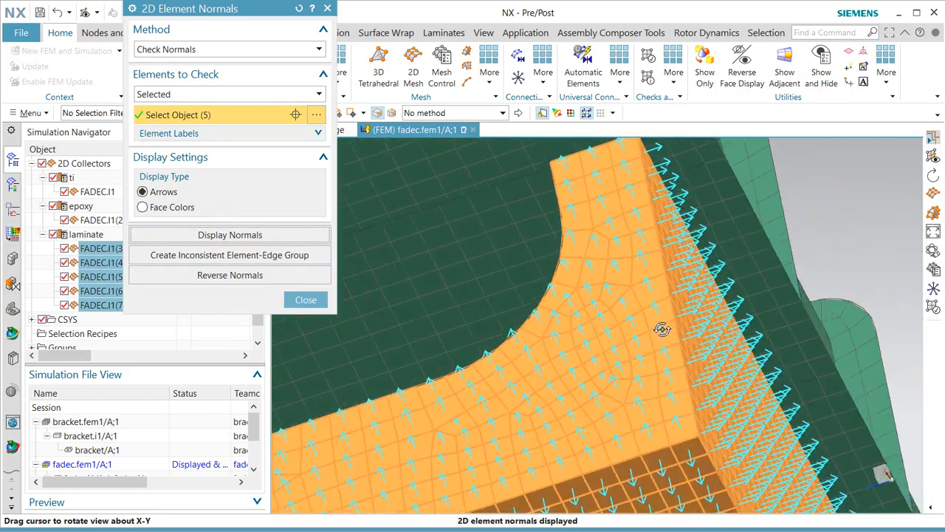
{"action": "scroll", "coordinate": [651, 232], "scroll_direction": "down", "scroll_amount": 3}
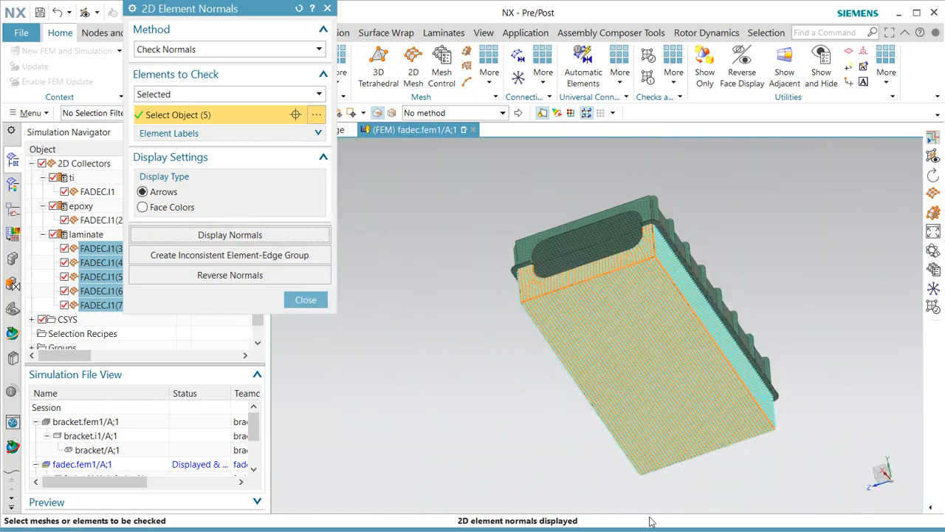
{"action": "scroll", "coordinate": [658, 502], "scroll_direction": "up", "scroll_amount": 12}
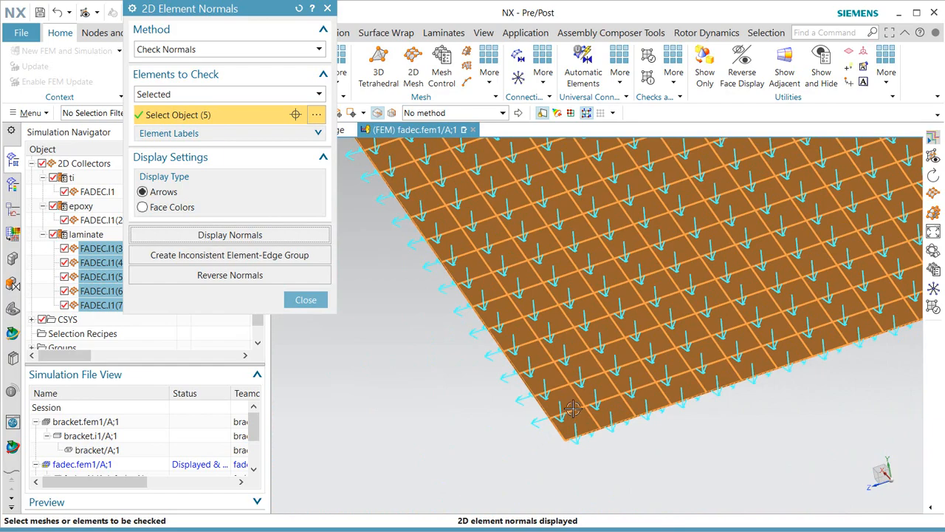
{"action": "middle_click_drag", "start_coordinate": [573, 409], "coordinate": [579, 366]}
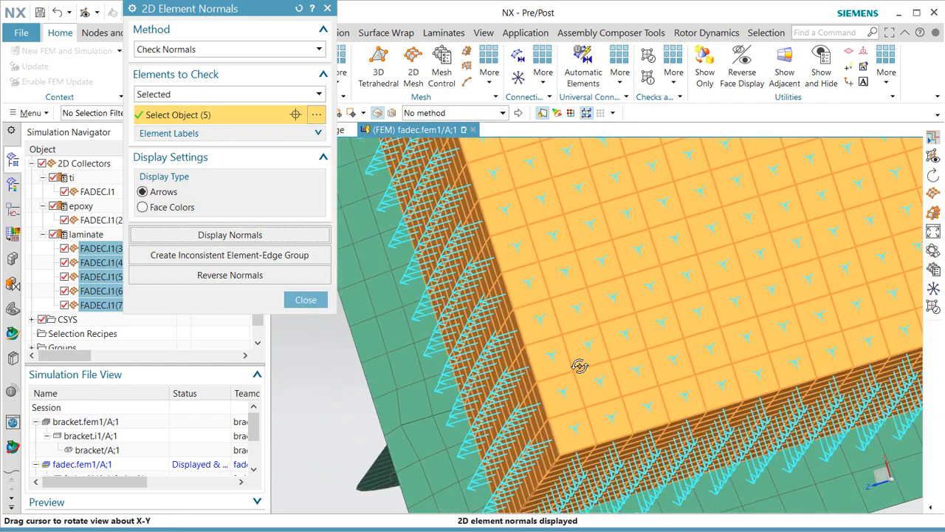
{"action": "scroll", "coordinate": [581, 479], "scroll_direction": "down", "scroll_amount": 10}
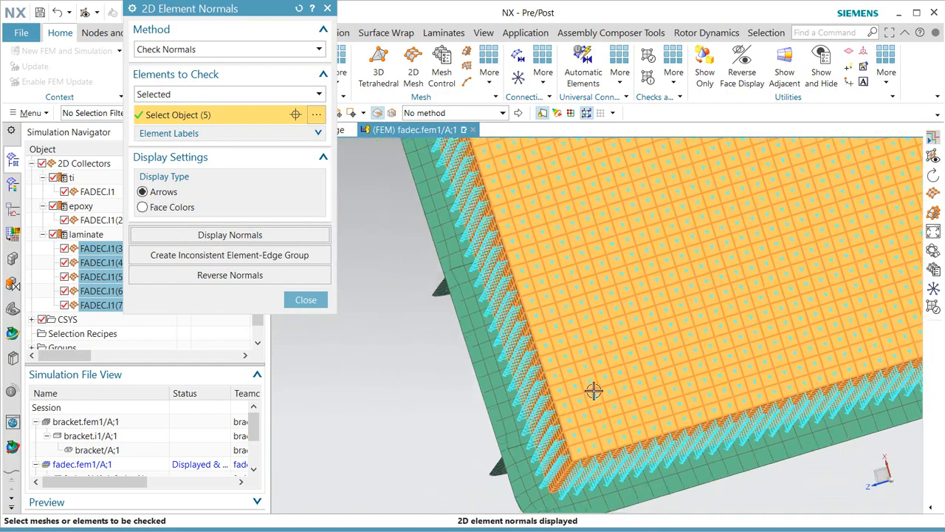
{"action": "left_click", "coordinate": [306, 299]}
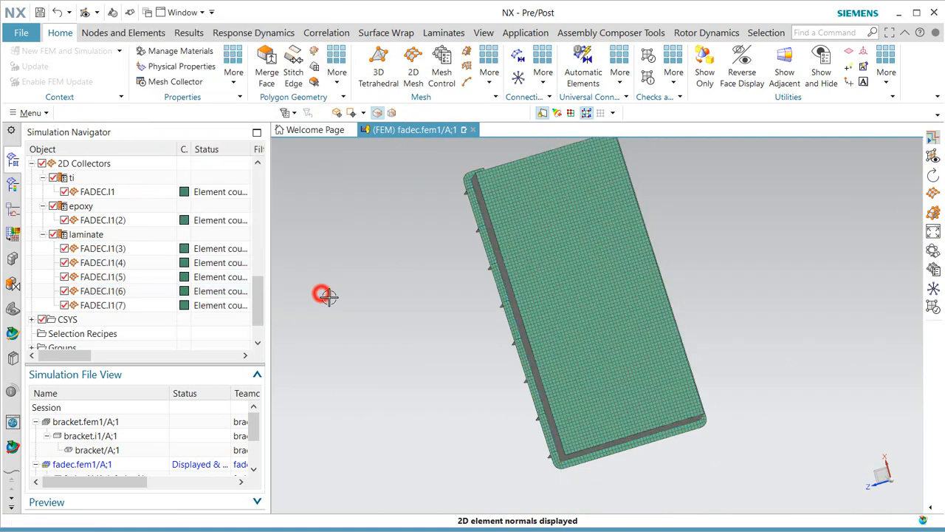
Preview the current material orientation of all five laminate meshes, then cancel the edit.
{"action": "middle_click_drag", "start_coordinate": [553, 206], "coordinate": [536, 438]}
{"action": "middle_click_drag", "start_coordinate": [538, 217], "coordinate": [519, 433]}
{"action": "scroll", "coordinate": [544, 207], "scroll_direction": "up", "scroll_amount": 5}
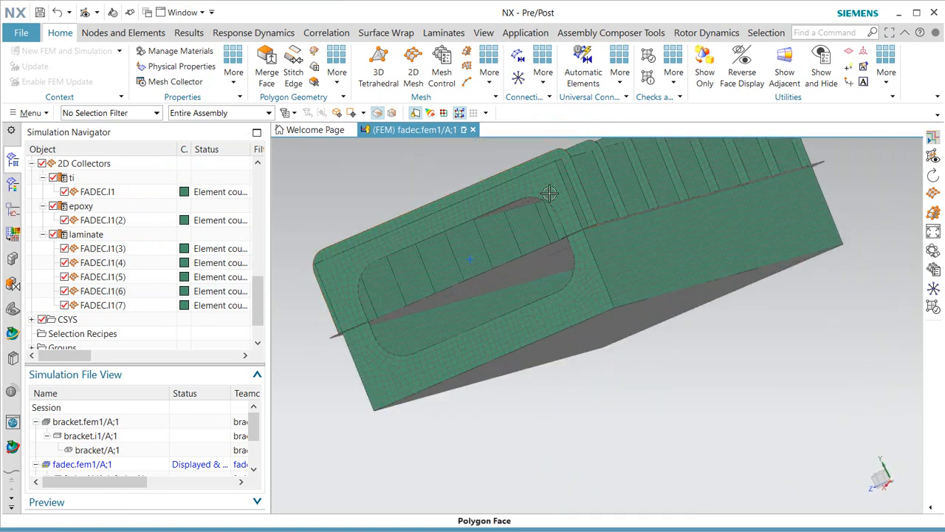
{"action": "left_click", "coordinate": [117, 250]}
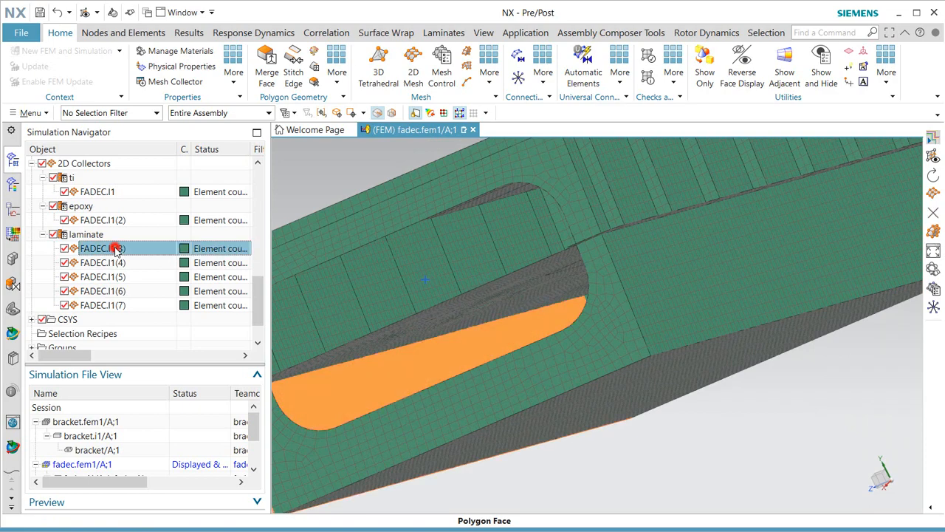
{"action": "left_click", "coordinate": [100, 305], "text": "shift"}
{"action": "right_click", "coordinate": [118, 305]}
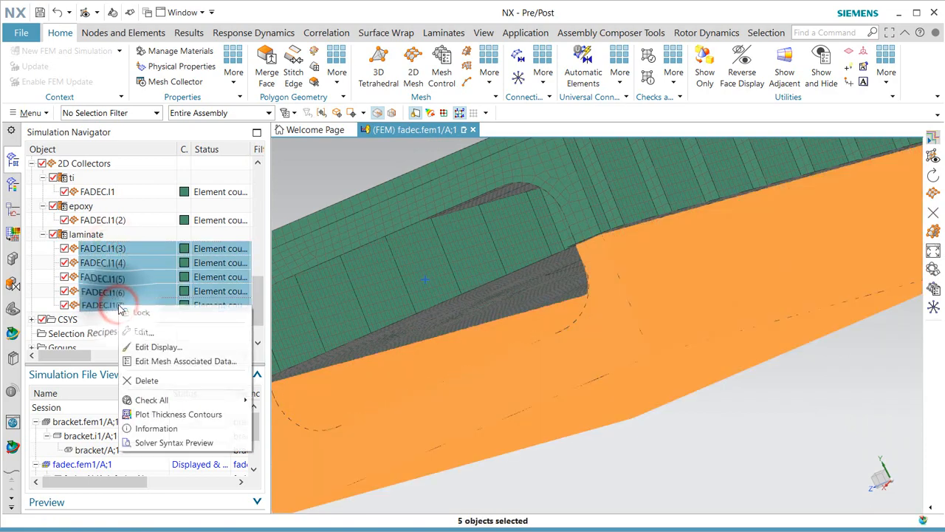
{"action": "left_click", "coordinate": [174, 361]}
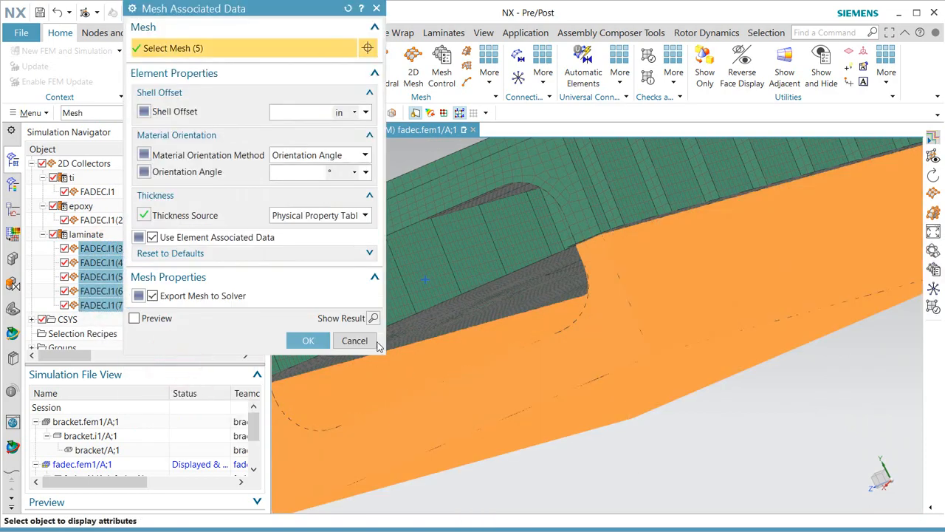
{"action": "left_click", "coordinate": [374, 318]}
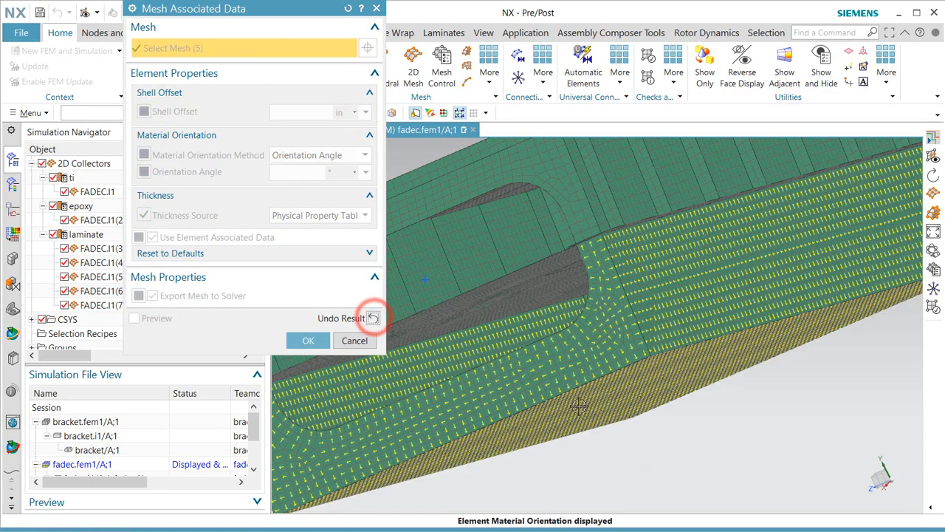
{"action": "scroll", "coordinate": [604, 368], "scroll_direction": "up", "scroll_amount": 2}
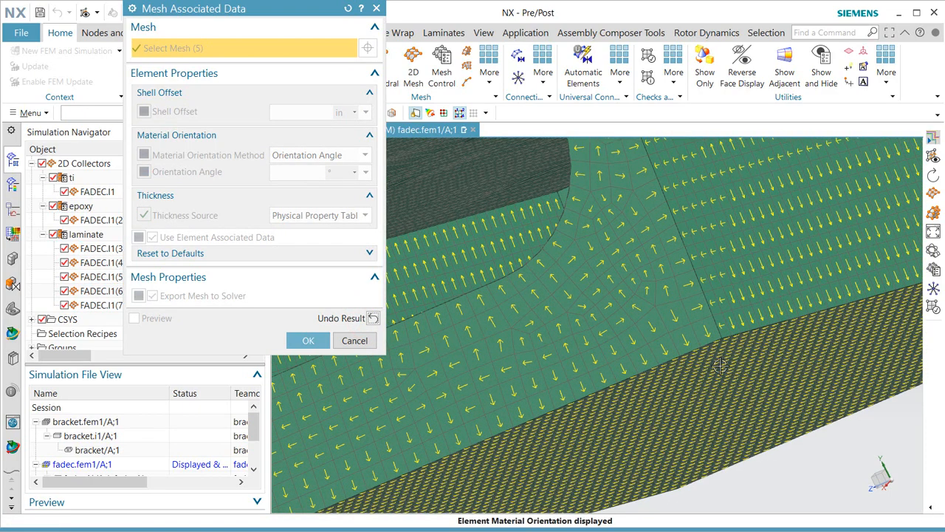
{"action": "scroll", "coordinate": [720, 369], "scroll_direction": "down", "scroll_amount": 3}
{"action": "scroll", "coordinate": [713, 288], "scroll_direction": "down", "scroll_amount": 3}
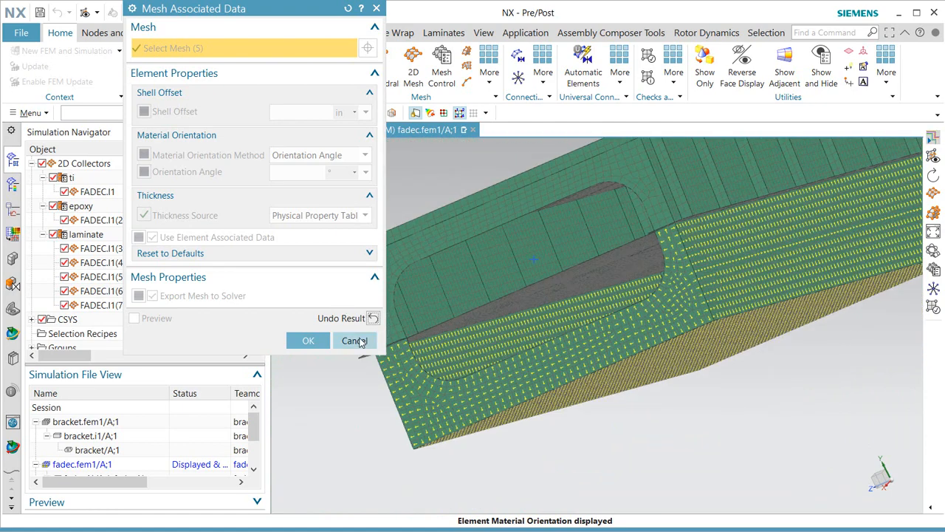
{"action": "left_click", "coordinate": [355, 341]}
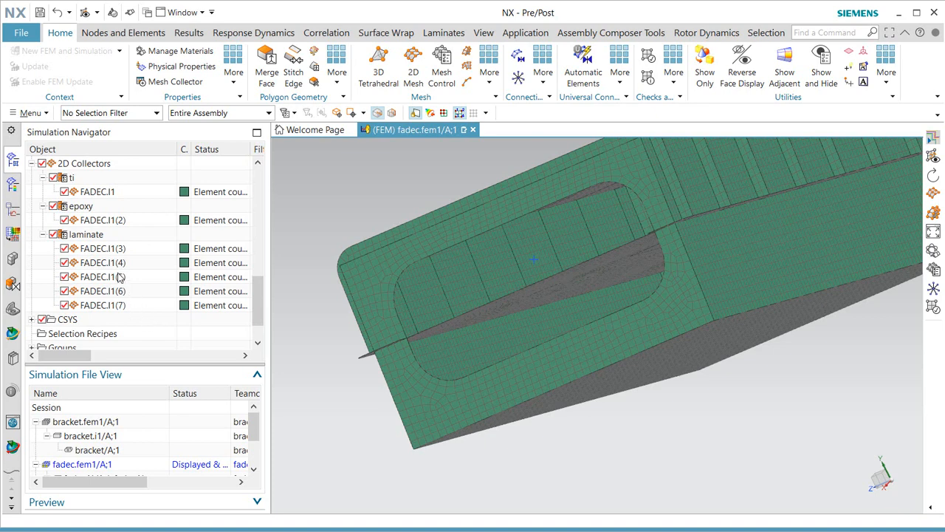
Set the selection filter to Mesh and select FADEC.I1(5), FADEC.I1(6) and FADEC.I1(7).
{"action": "left_click", "coordinate": [135, 112]}
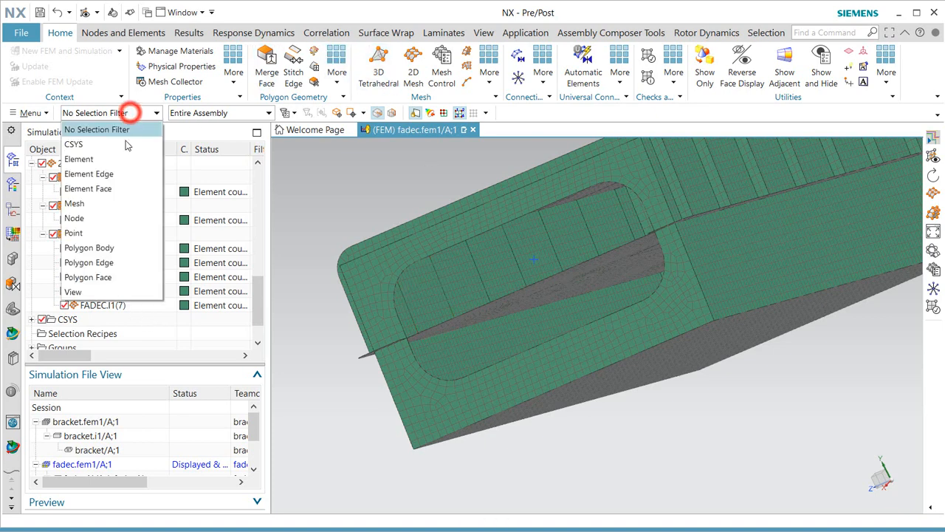
{"action": "left_click", "coordinate": [101, 204]}
{"action": "left_click", "coordinate": [782, 253]}
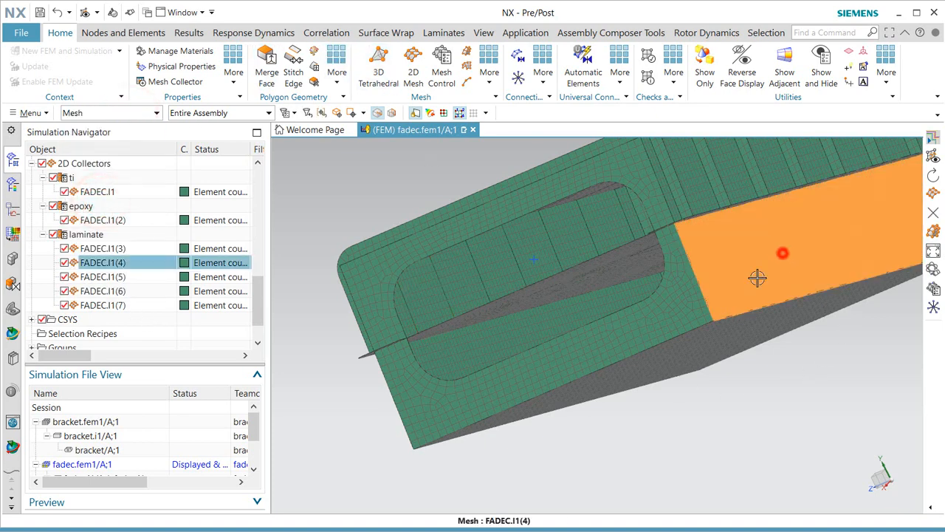
{"action": "left_click", "coordinate": [710, 339]}
{"action": "left_click", "coordinate": [658, 326]}
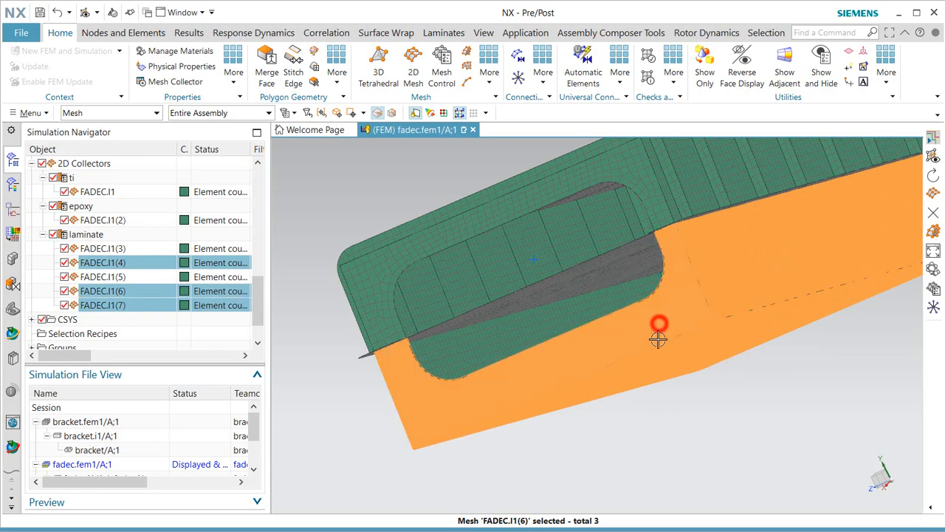
{"action": "middle_click_drag", "start_coordinate": [657, 326], "coordinate": [640, 335]}
{"action": "left_click", "coordinate": [648, 277]}
{"action": "left_click", "coordinate": [730, 257], "text": "shift"}
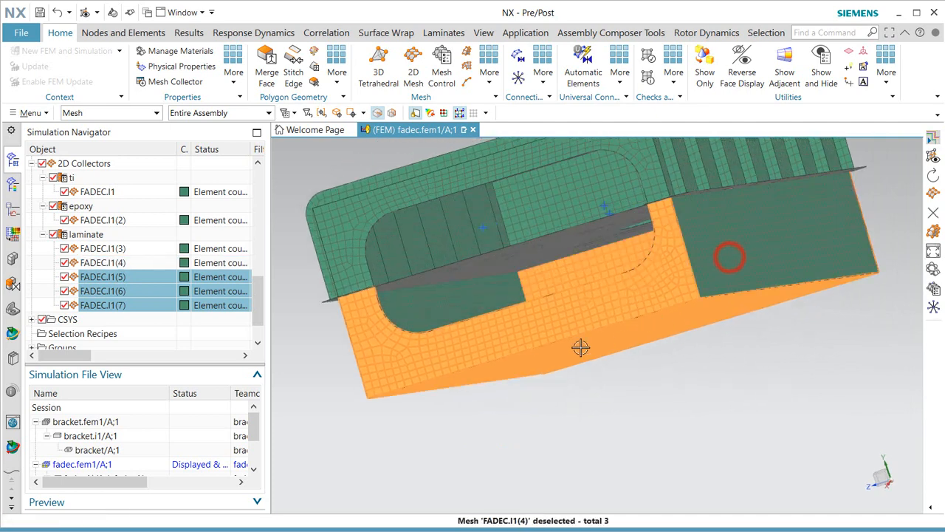
Set their material orientation method to Vector, inferred from the part's lower boundary edge.
{"action": "right_click", "coordinate": [134, 288]}
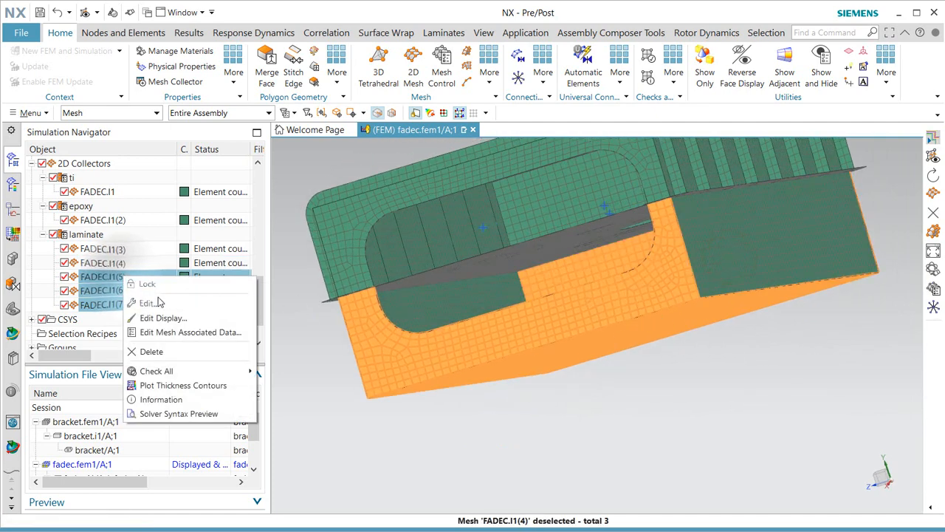
{"action": "left_click", "coordinate": [174, 328]}
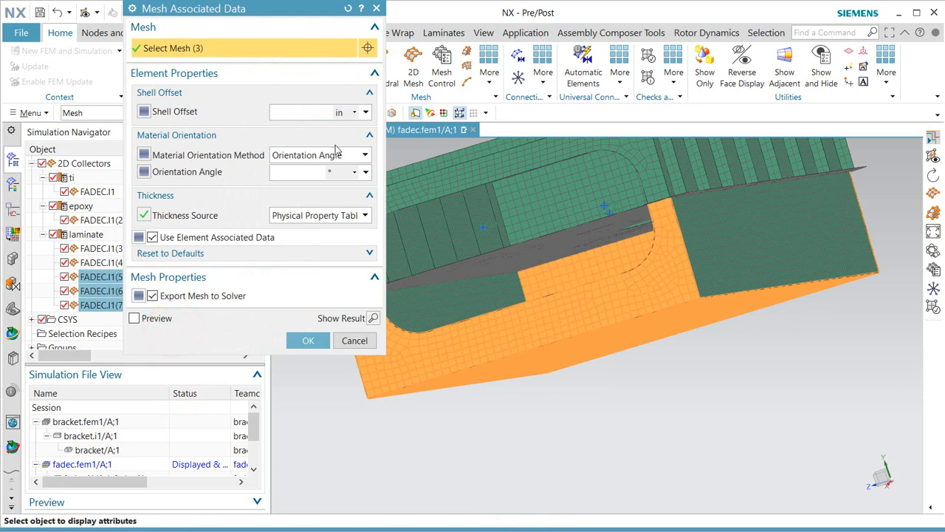
{"action": "left_click", "coordinate": [344, 153]}
{"action": "left_click", "coordinate": [325, 209]}
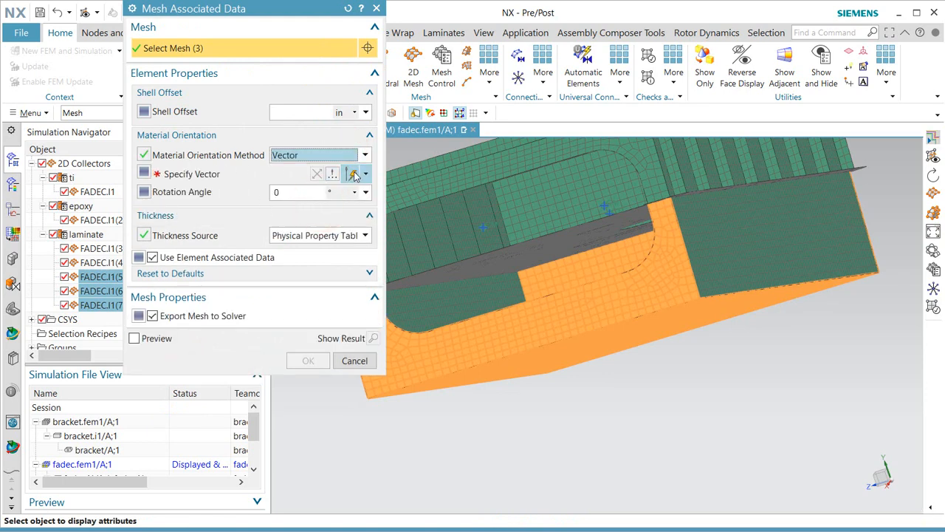
{"action": "left_click", "coordinate": [364, 174]}
{"action": "left_click", "coordinate": [349, 229]}
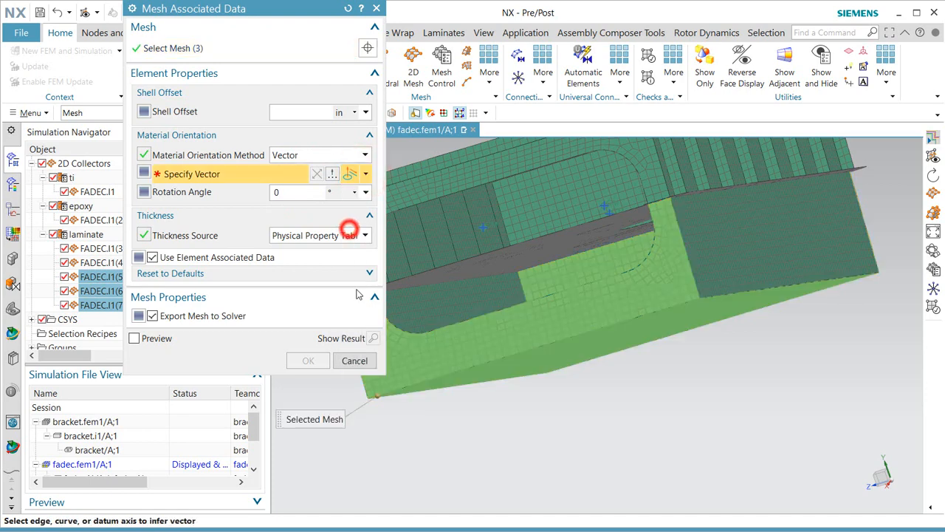
{"action": "left_click", "coordinate": [408, 386]}
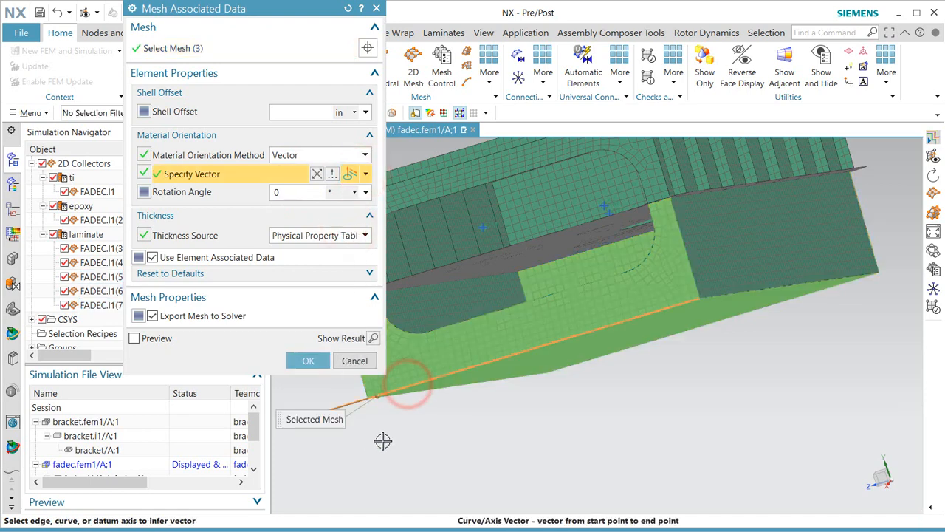
{"action": "middle_click_drag", "start_coordinate": [402, 428], "coordinate": [407, 431]}
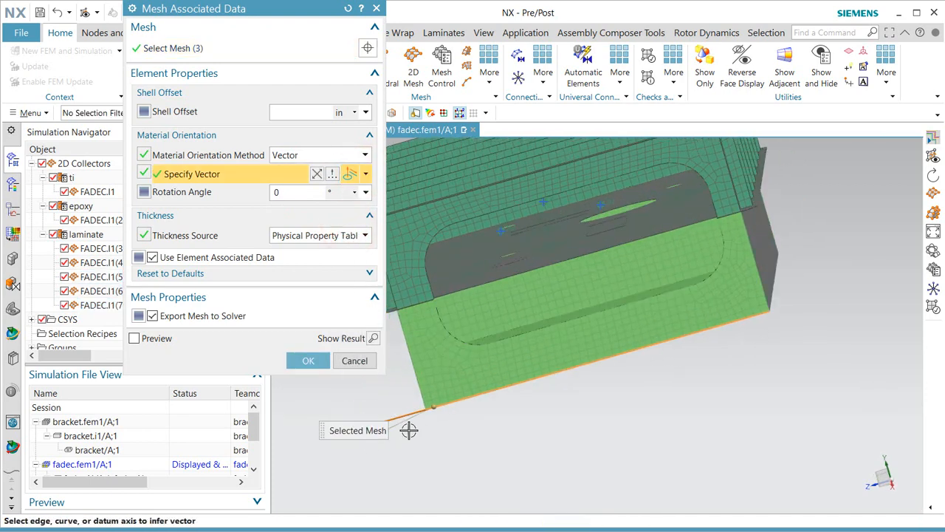
Preview and inspect the vector orientation arrows, then apply the orientation.
{"action": "left_click", "coordinate": [375, 338]}
{"action": "scroll", "coordinate": [588, 350], "scroll_direction": "up", "scroll_amount": 5}
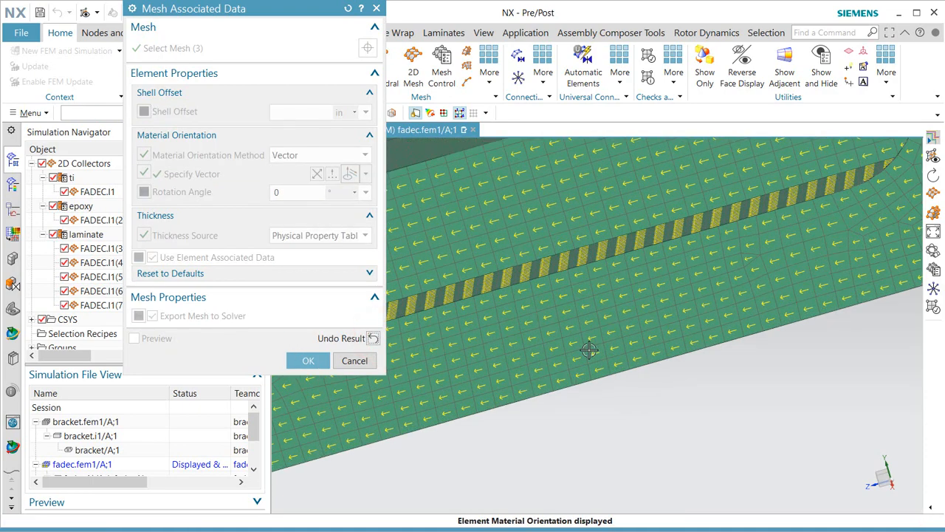
{"action": "scroll", "coordinate": [589, 351], "scroll_direction": "down", "scroll_amount": 2}
{"action": "scroll", "coordinate": [846, 222], "scroll_direction": "up", "scroll_amount": 3}
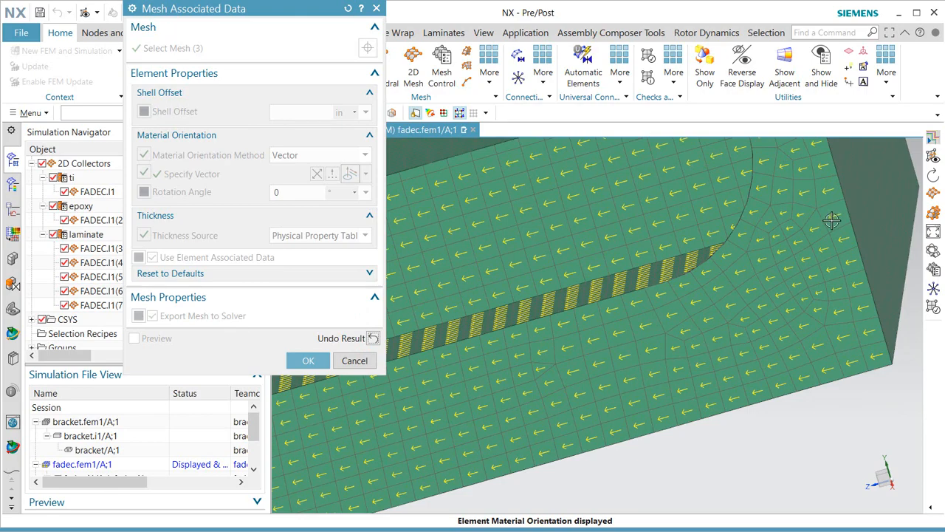
{"action": "scroll", "coordinate": [759, 308], "scroll_direction": "down", "scroll_amount": 2}
{"action": "middle_click_drag", "start_coordinate": [742, 309], "coordinate": [728, 325]}
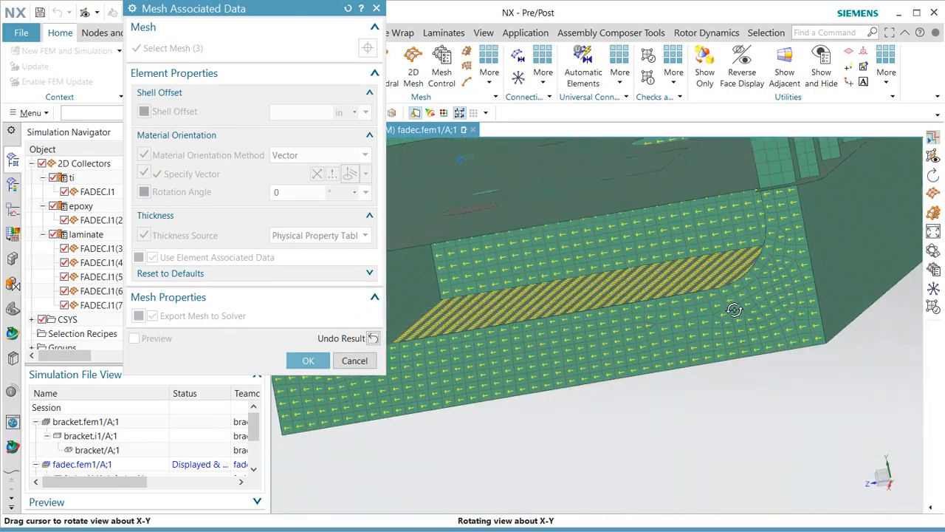
{"action": "left_click", "coordinate": [310, 362]}
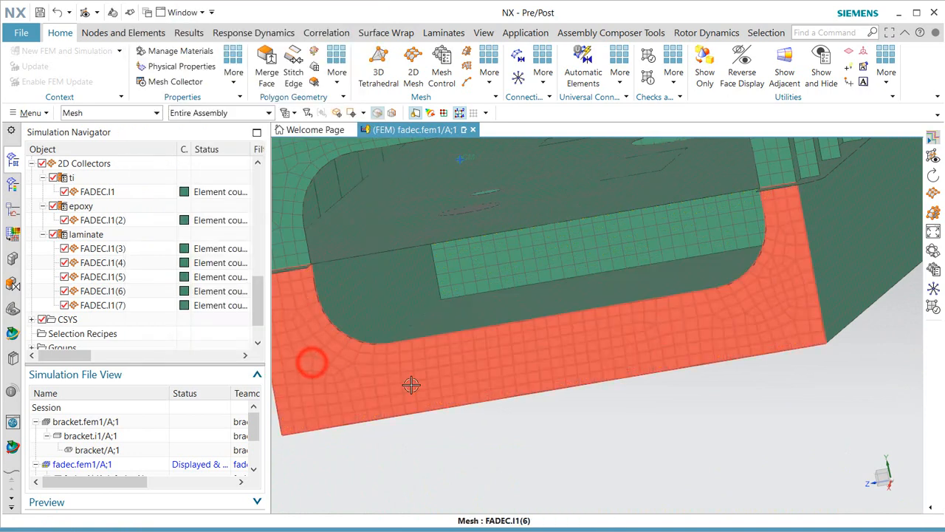
Give FADEC.I1(4) a Vector material orientation from a mesh edge via Curve/Axis, preview and accept.
{"action": "left_click", "coordinate": [842, 233]}
{"action": "right_click", "coordinate": [843, 233]}
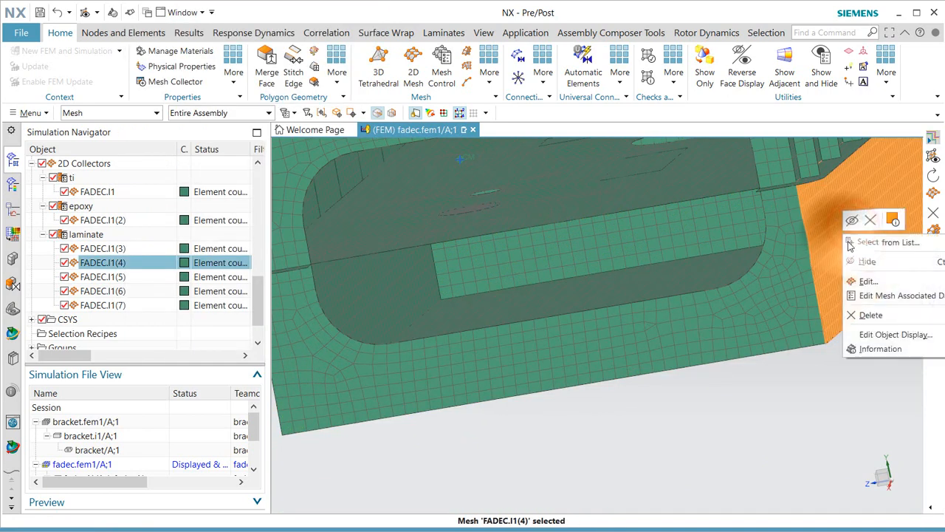
{"action": "left_click", "coordinate": [883, 295]}
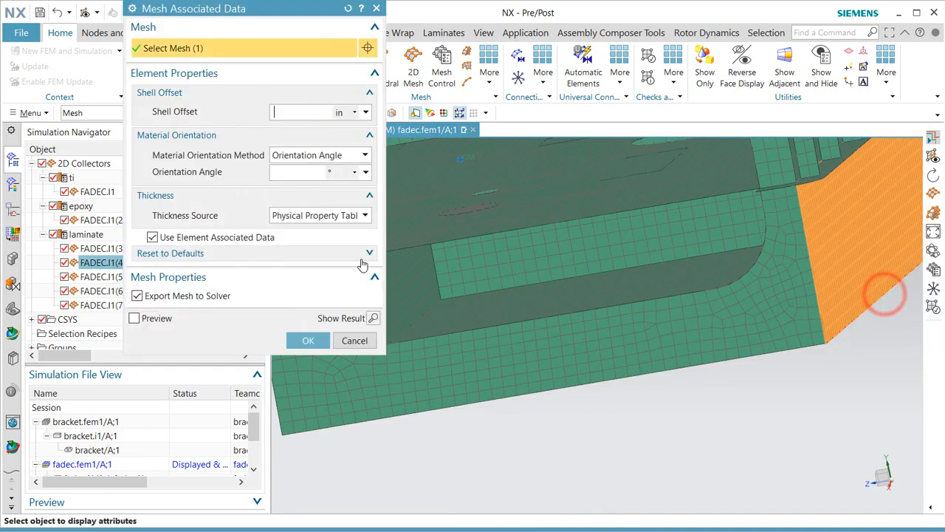
{"action": "left_click", "coordinate": [347, 155]}
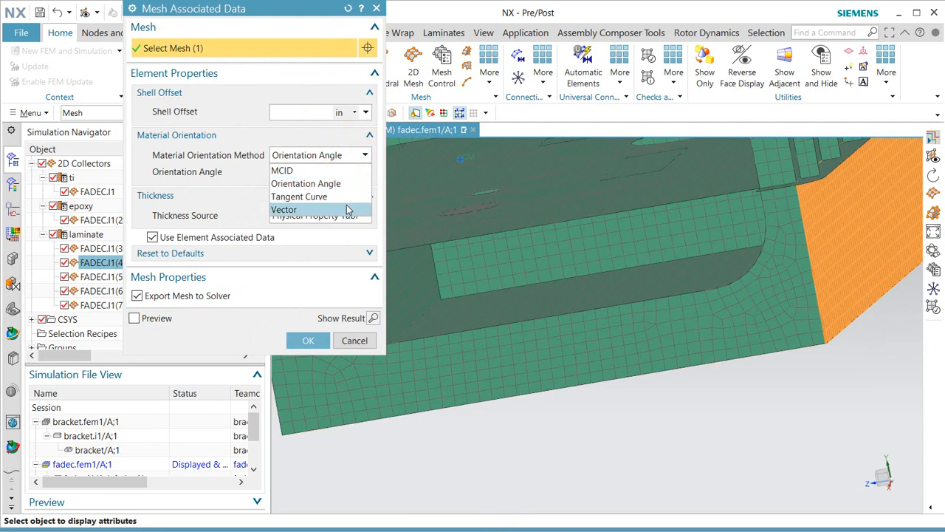
{"action": "left_click", "coordinate": [347, 210]}
{"action": "left_click", "coordinate": [366, 173]}
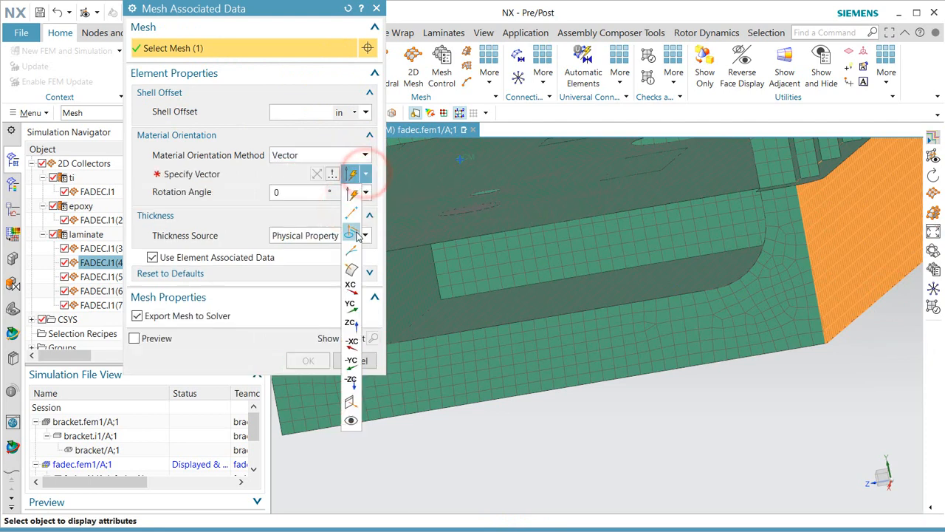
{"action": "left_click", "coordinate": [352, 231]}
{"action": "left_click", "coordinate": [818, 314]}
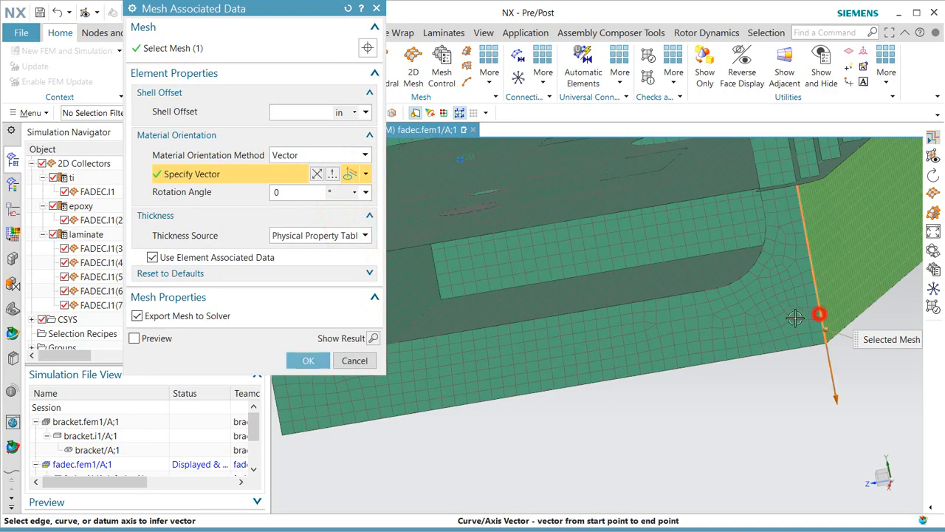
{"action": "left_click", "coordinate": [375, 337]}
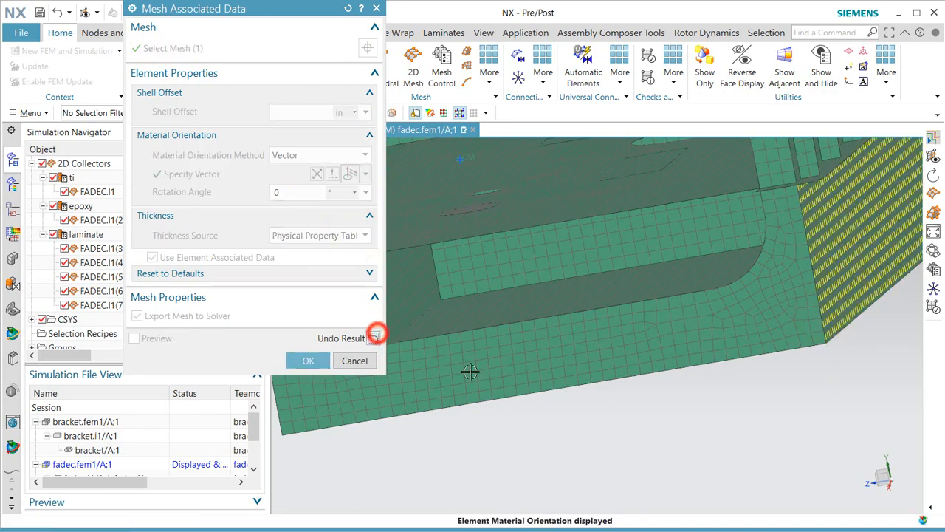
{"action": "middle_click_drag", "start_coordinate": [795, 284], "coordinate": [418, 409]}
{"action": "scroll", "coordinate": [418, 410], "scroll_direction": "down", "scroll_amount": 3}
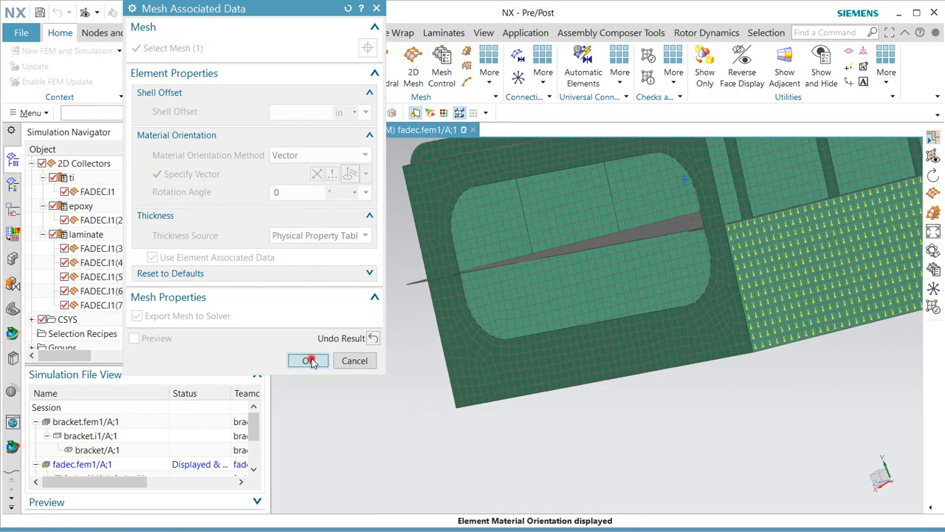
{"action": "left_click", "coordinate": [310, 361]}
Give FADEC.I1(3) a Vector material orientation along its left edge, preview and accept.
{"action": "left_click", "coordinate": [521, 299]}
{"action": "right_click", "coordinate": [526, 304]}
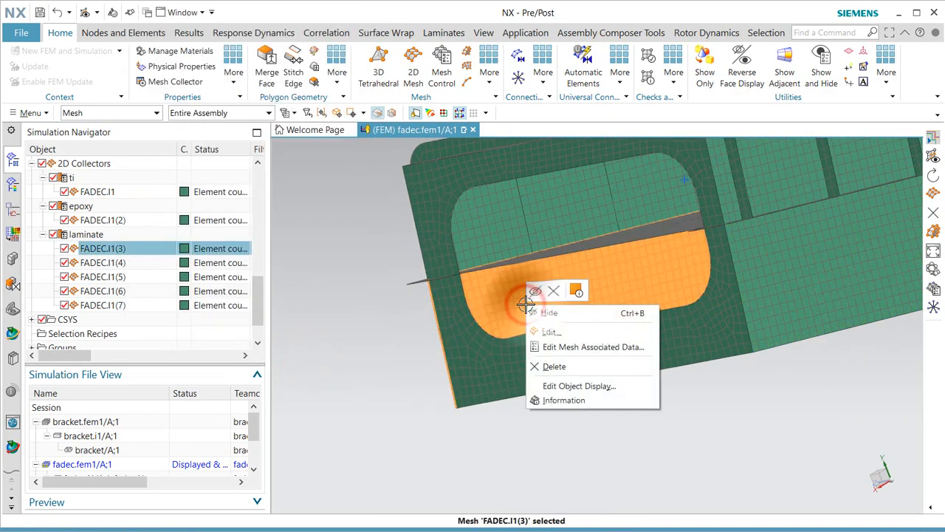
{"action": "left_click", "coordinate": [569, 346]}
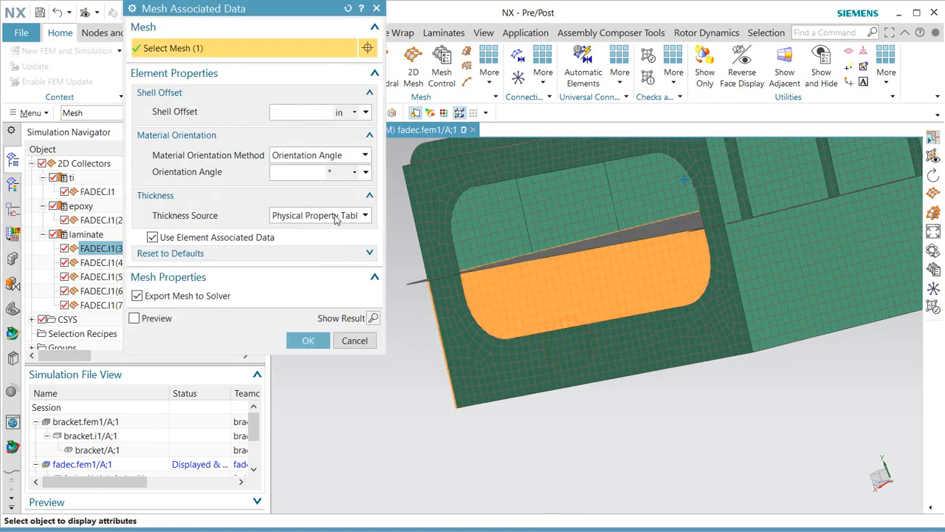
{"action": "left_click", "coordinate": [331, 158]}
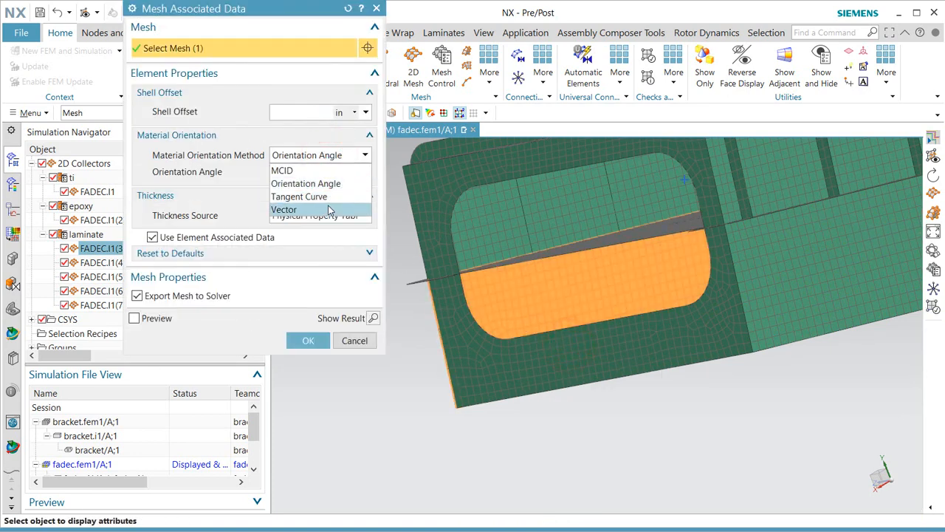
{"action": "left_click", "coordinate": [329, 209]}
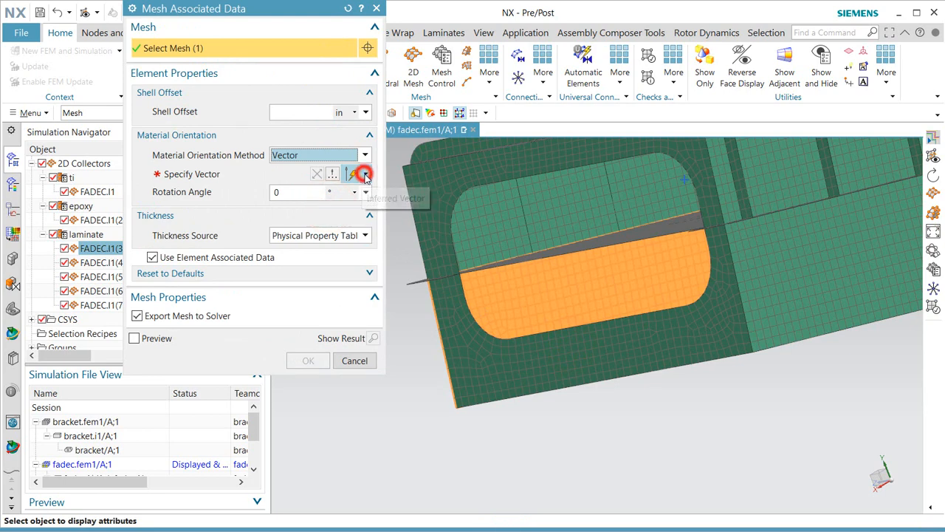
{"action": "left_click", "coordinate": [365, 173]}
{"action": "left_click", "coordinate": [360, 236]}
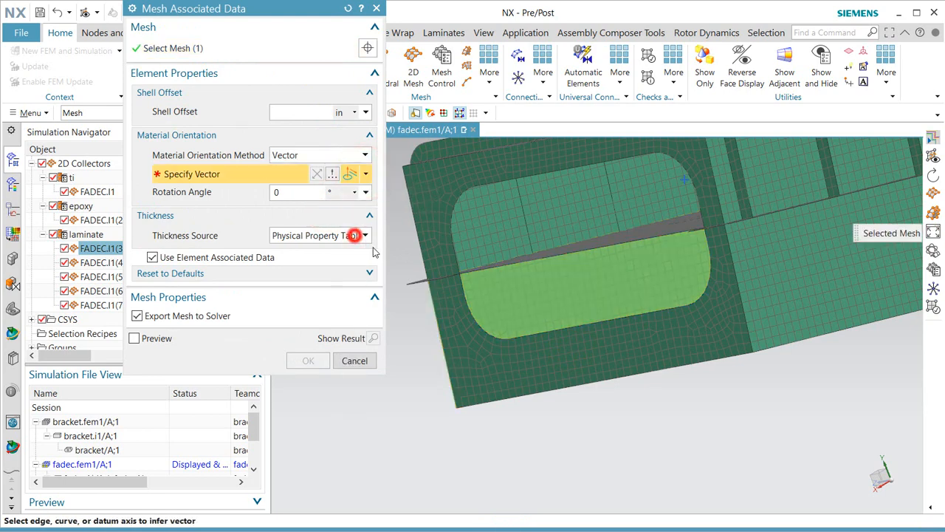
{"action": "left_click", "coordinate": [429, 299]}
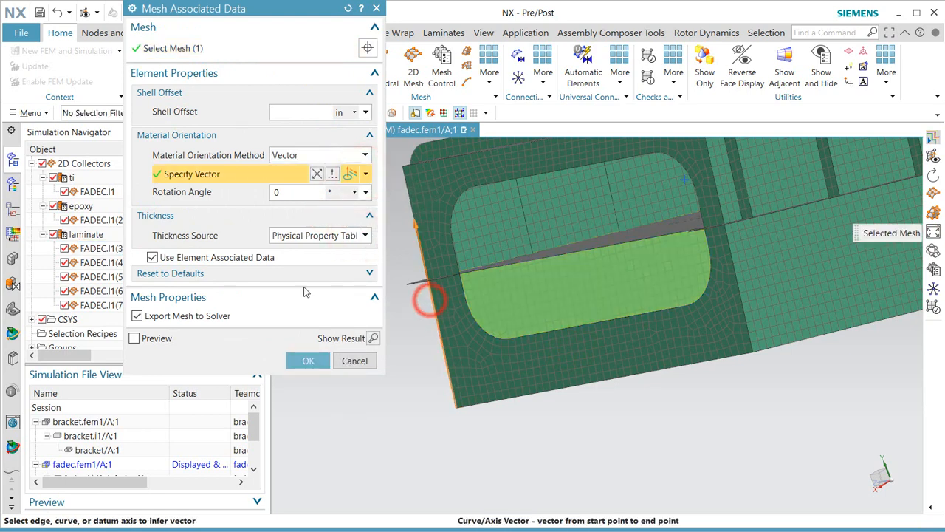
{"action": "left_click", "coordinate": [373, 338]}
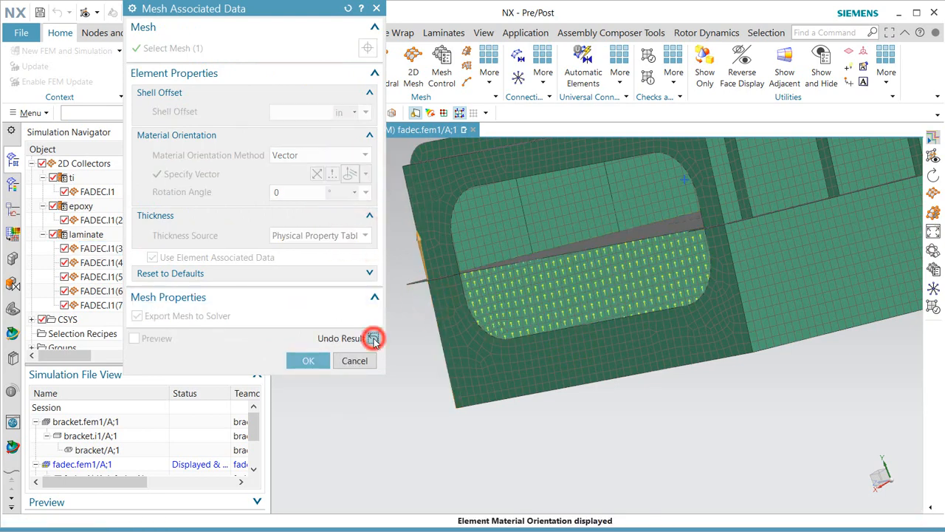
{"action": "left_click", "coordinate": [308, 361]}
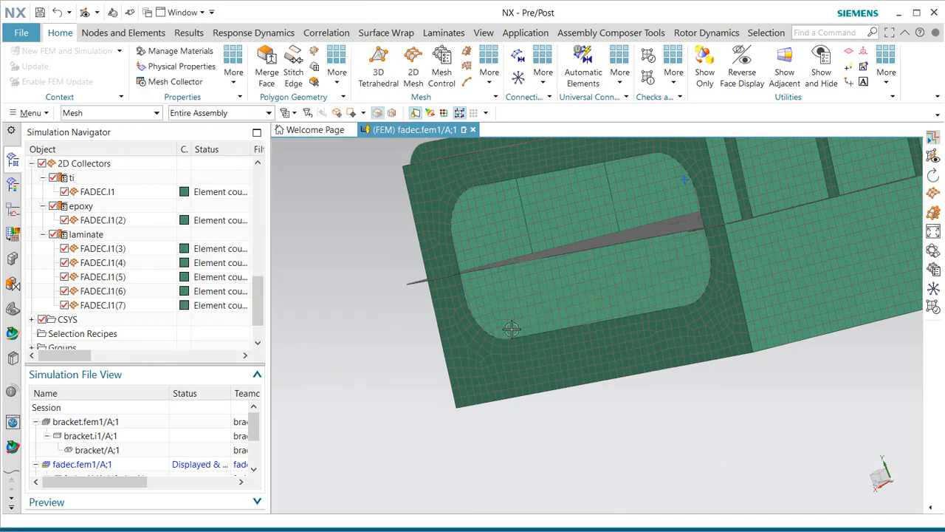
On the Laminates tab, review Import Fibersim Layup's HDF5 source option, then cancel the import.
{"action": "left_click", "coordinate": [443, 33]}
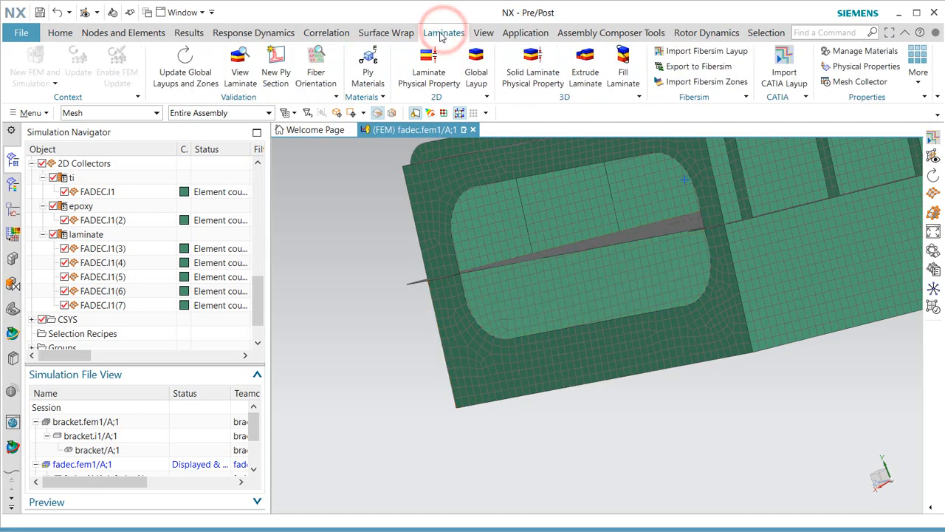
{"action": "left_click", "coordinate": [696, 51]}
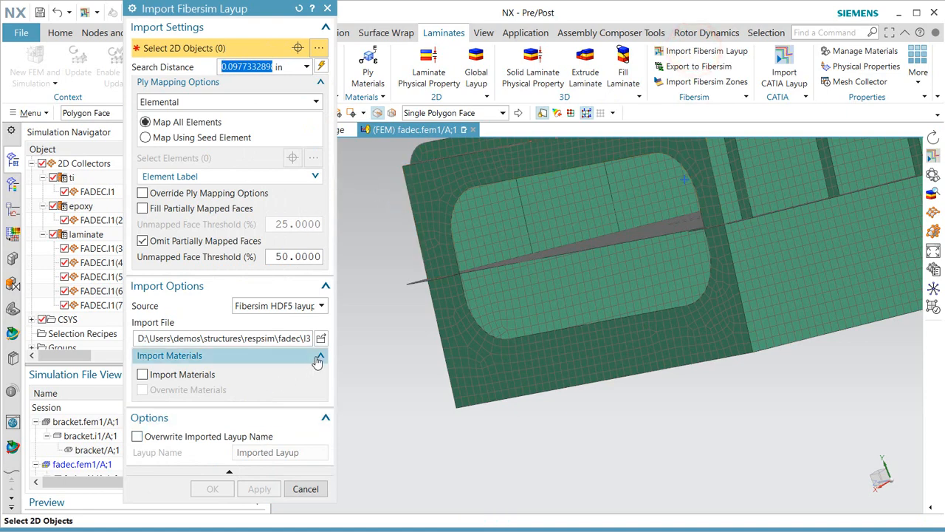
{"action": "left_click", "coordinate": [280, 309]}
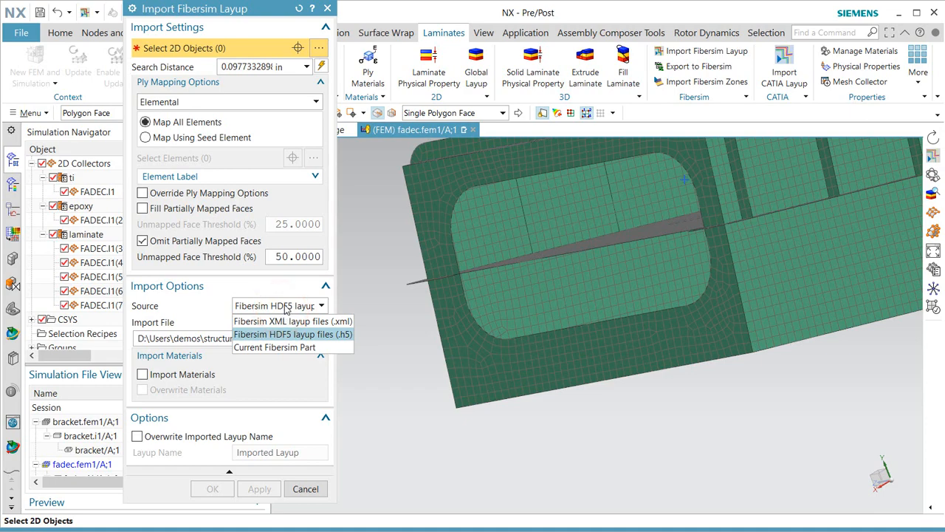
{"action": "left_click", "coordinate": [285, 309]}
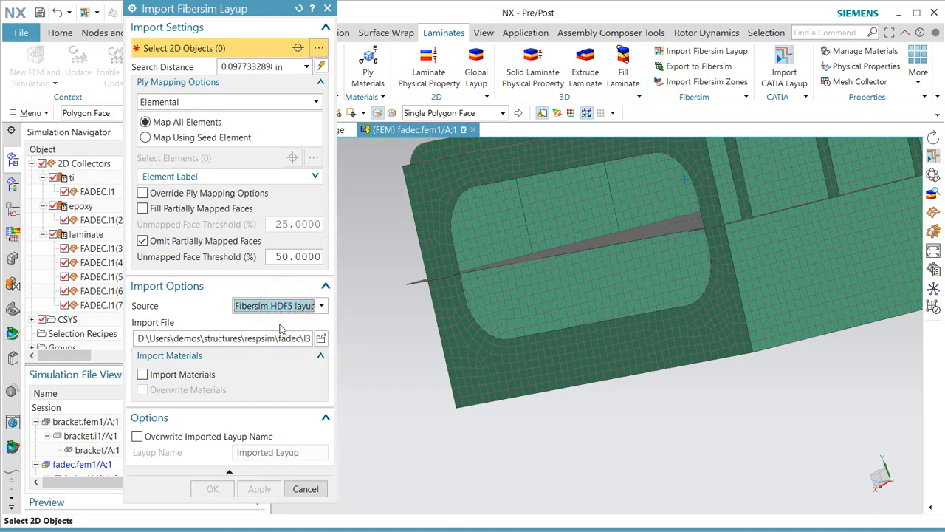
{"action": "left_click", "coordinate": [304, 489]}
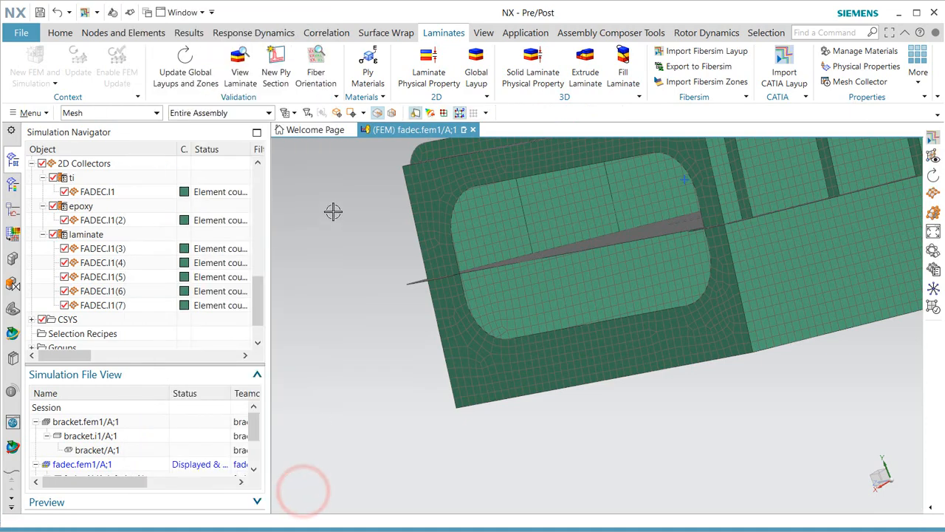
Start a global layup, add four plies and select all of them.
{"action": "left_click", "coordinate": [476, 68]}
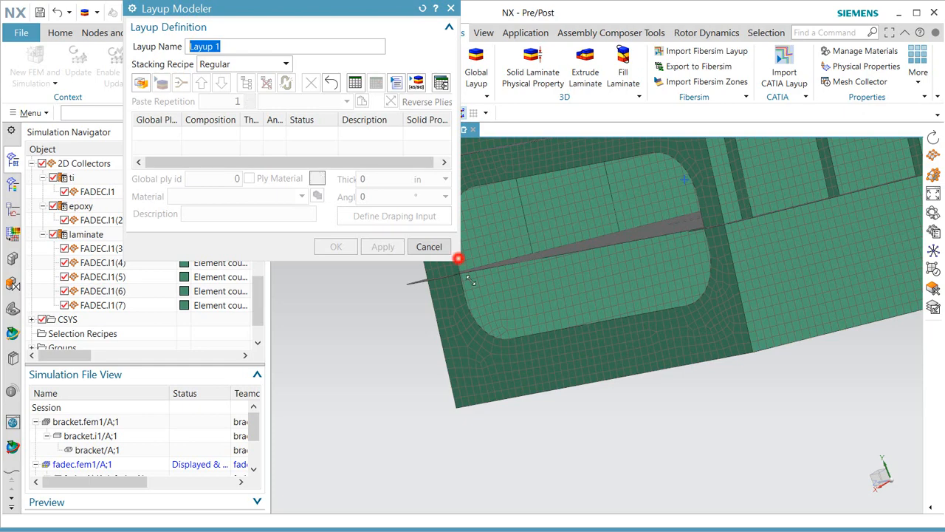
{"action": "left_click_drag", "start_coordinate": [457, 258], "coordinate": [565, 415]}
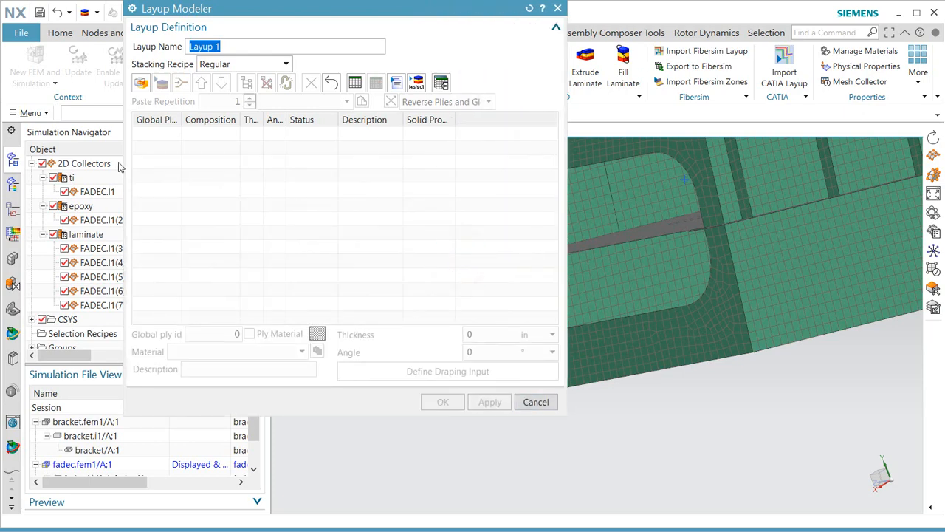
{"action": "left_click_drag", "start_coordinate": [236, 9], "coordinate": [161, 104]}
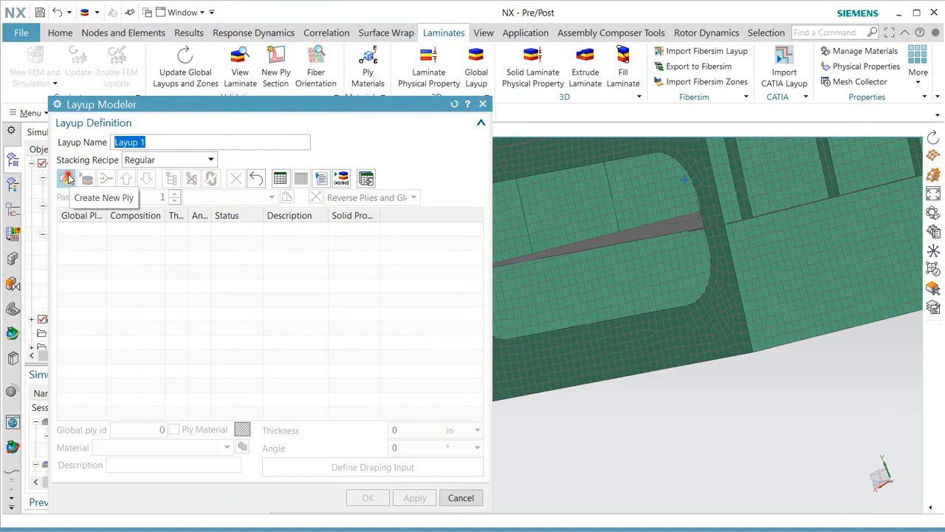
{"action": "left_click", "coordinate": [66, 178]}
{"action": "left_click", "coordinate": [66, 179]}
{"action": "left_click", "coordinate": [67, 178]}
{"action": "left_click", "coordinate": [66, 178]}
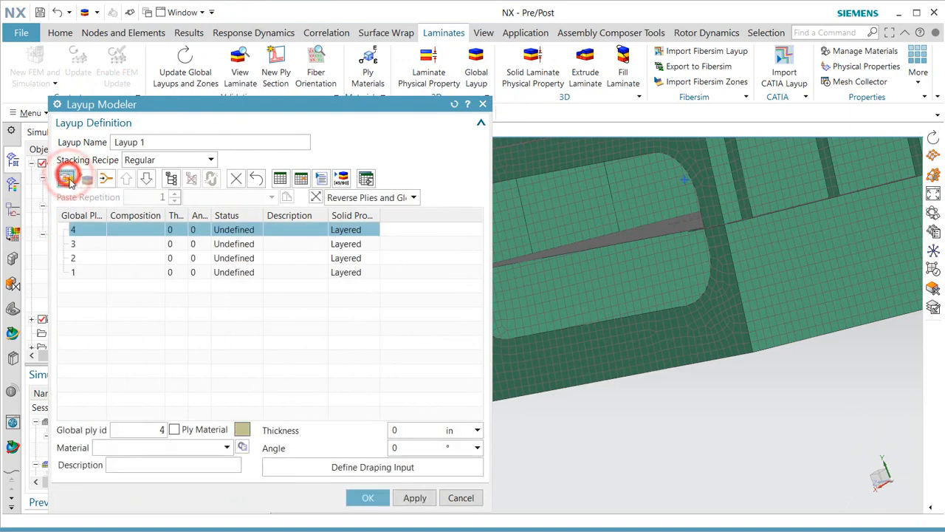
{"action": "left_click", "coordinate": [83, 272], "text": "shift"}
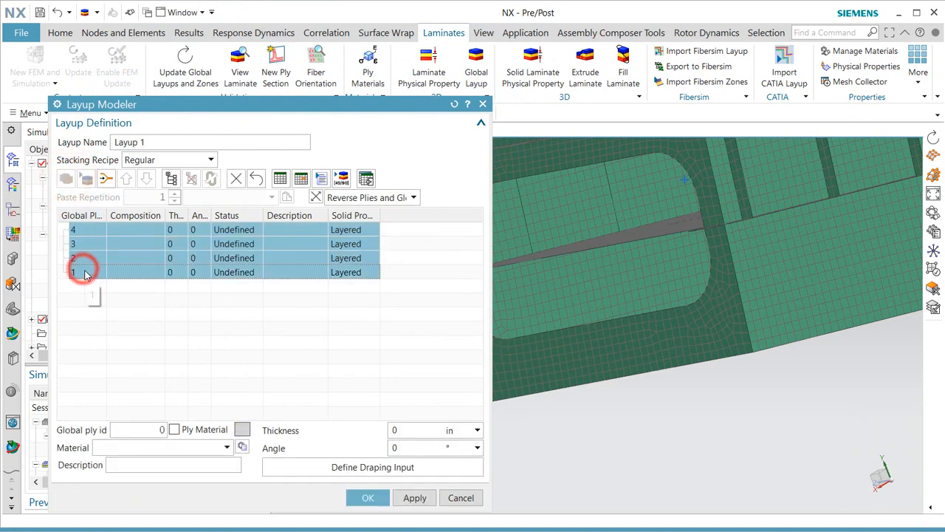
Create a new Unidirectional ply material for the selected plies.
{"action": "left_click", "coordinate": [176, 430]}
{"action": "left_click", "coordinate": [242, 447]}
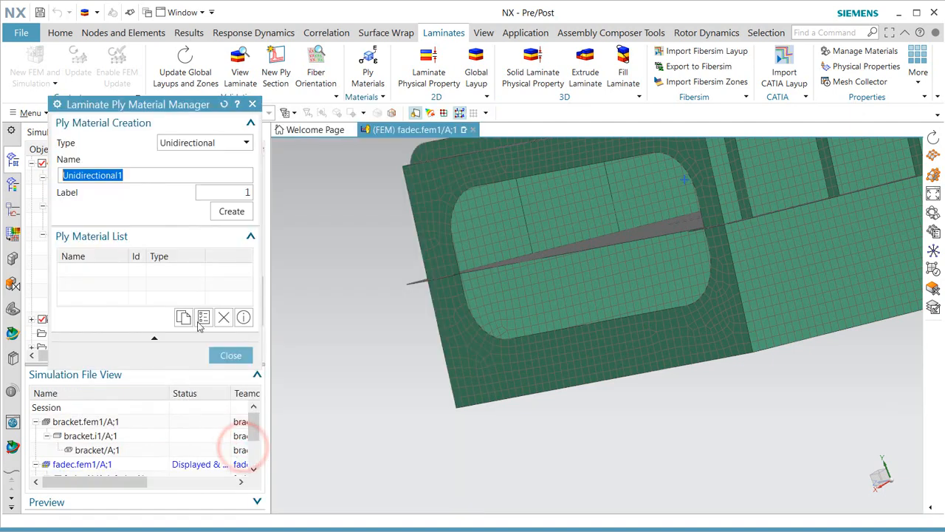
{"action": "left_click", "coordinate": [229, 148]}
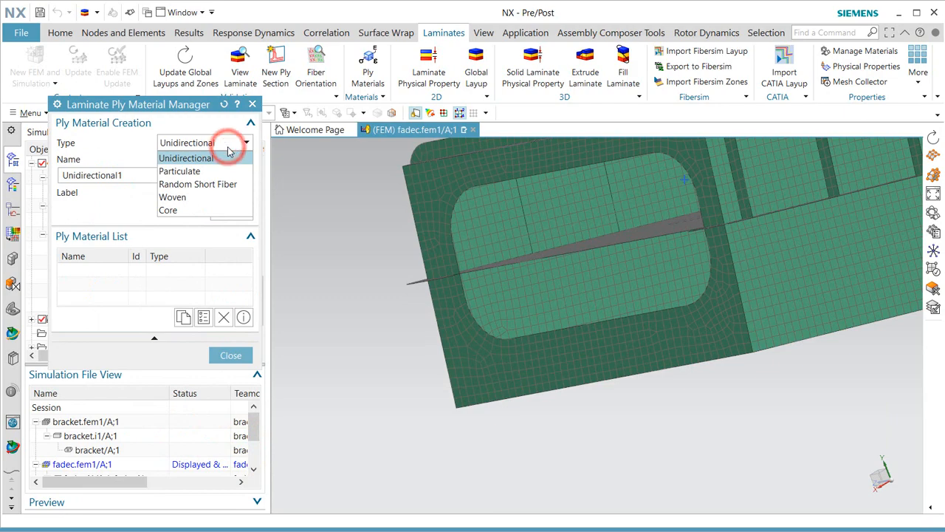
{"action": "left_click", "coordinate": [229, 147]}
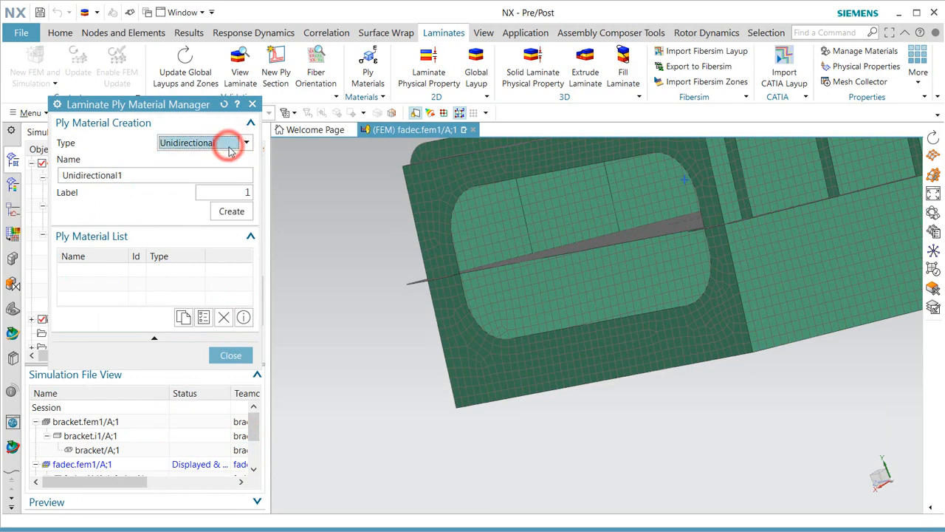
{"action": "left_click", "coordinate": [231, 211]}
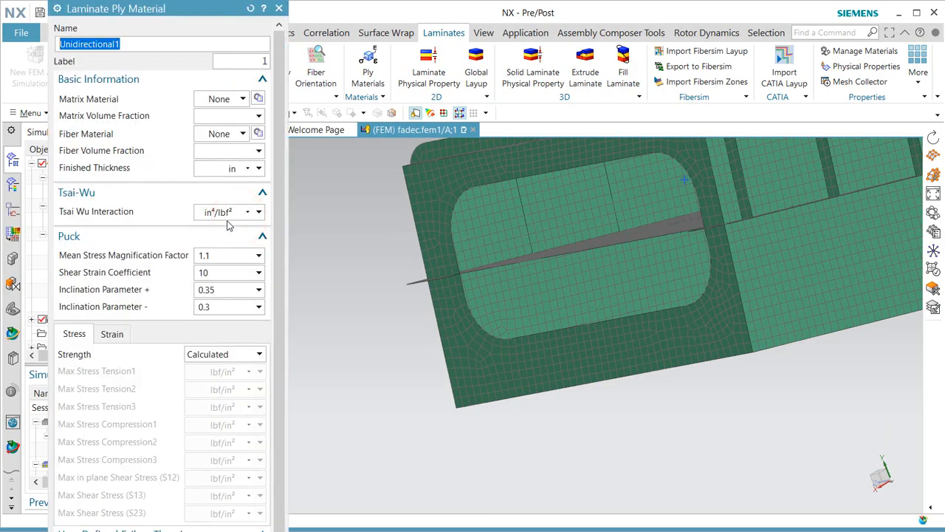
Set the matrix to MATRIX ISOTROPIC from the matprops_nx11e.xml user library.
{"action": "left_click", "coordinate": [259, 99]}
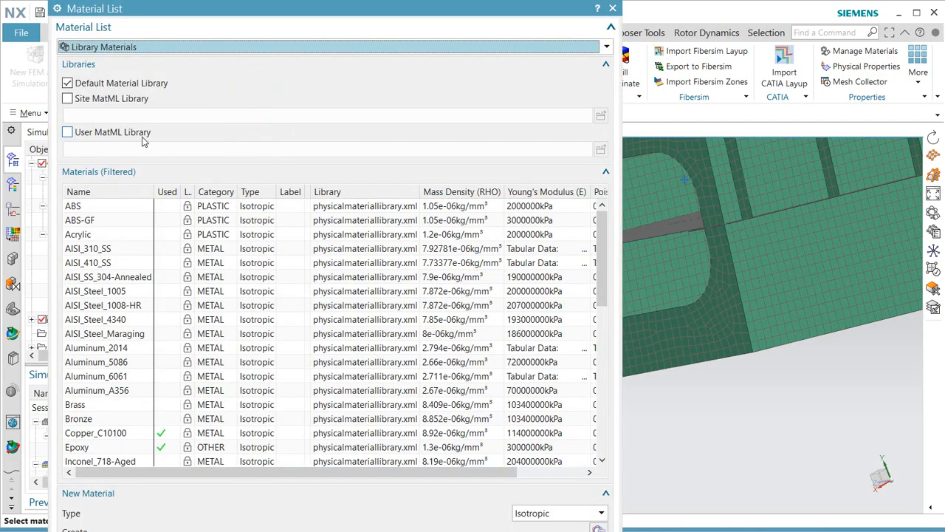
{"action": "left_click", "coordinate": [111, 132]}
{"action": "left_click", "coordinate": [115, 82]}
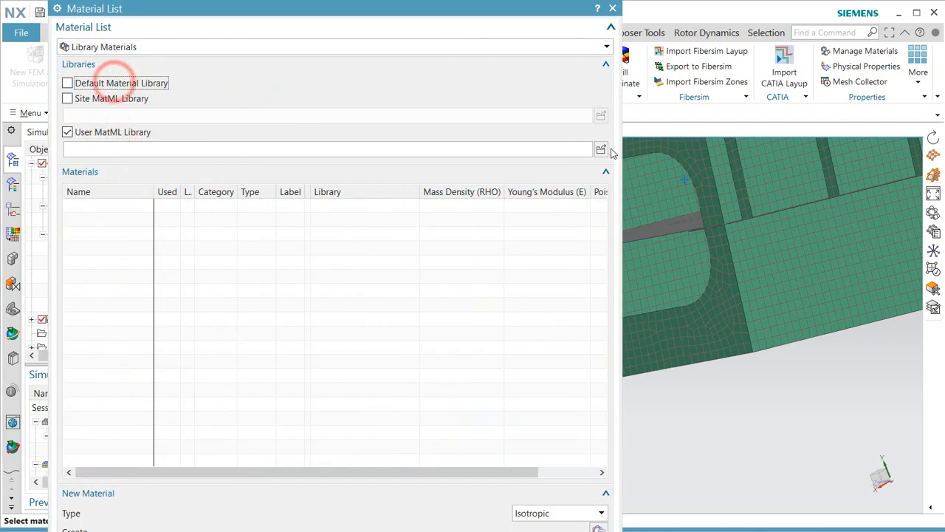
{"action": "left_click", "coordinate": [602, 150]}
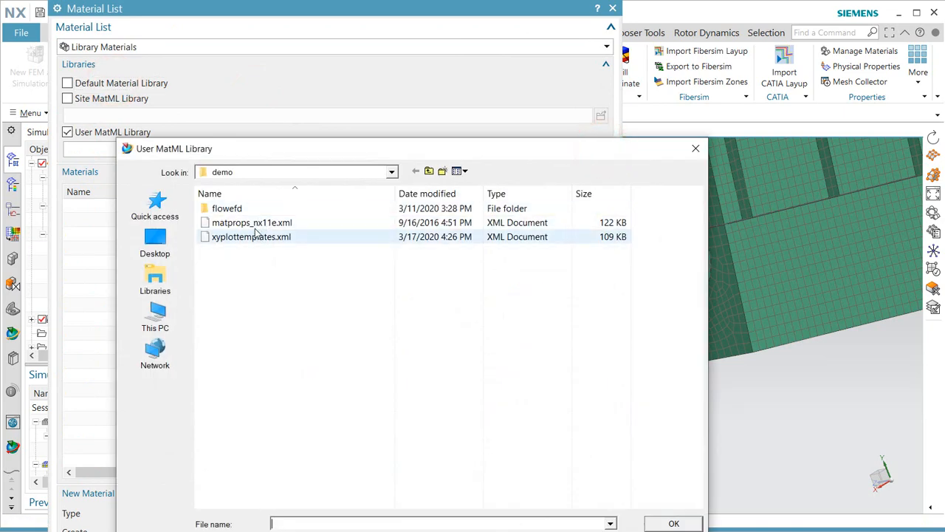
{"action": "left_click", "coordinate": [251, 222]}
{"action": "left_click", "coordinate": [664, 523]}
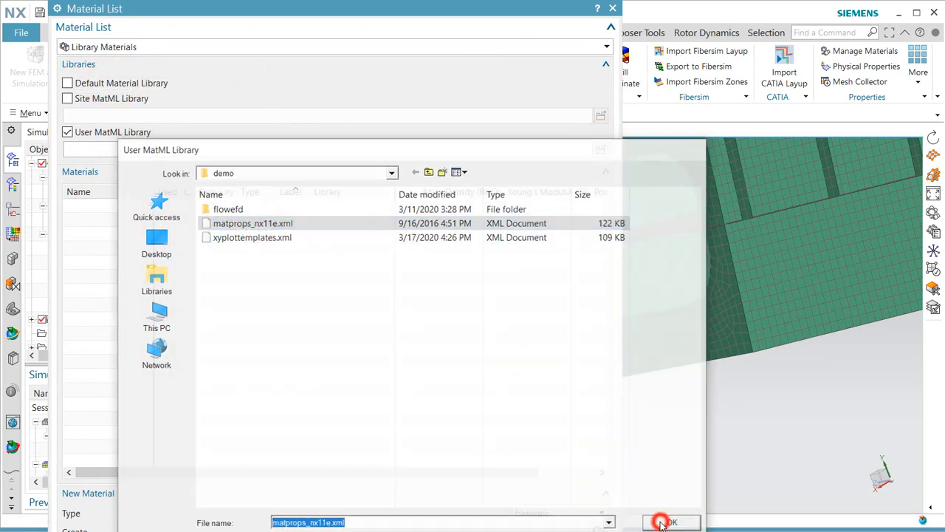
{"action": "double_click", "coordinate": [166, 220]}
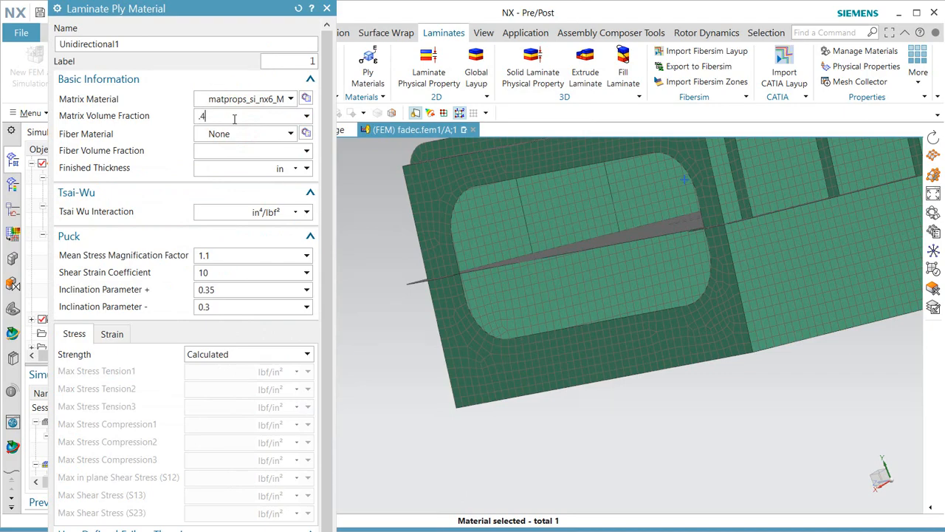
Set the fiber to FIBER ISOTROPIC from the matprops_nx11e.xml user library.
{"action": "left_click", "coordinate": [304, 131]}
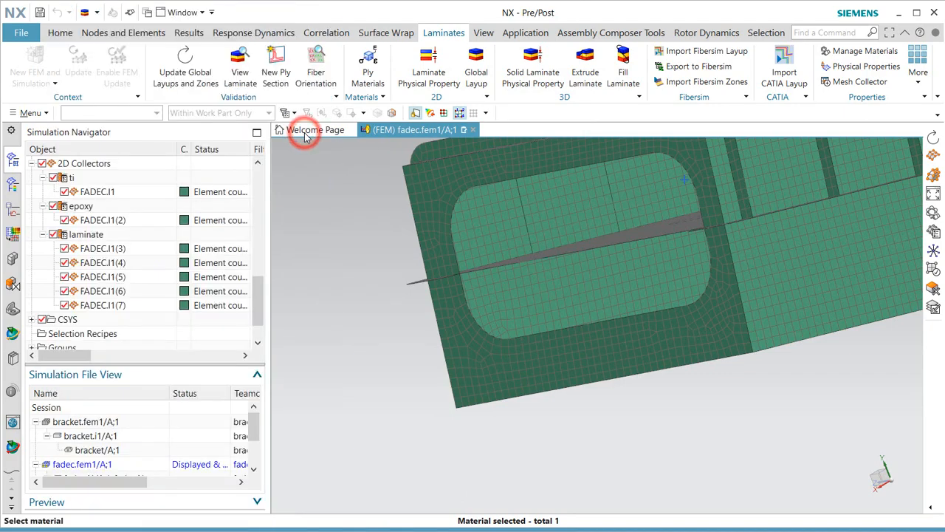
{"action": "left_click", "coordinate": [77, 132]}
{"action": "left_click", "coordinate": [83, 82]}
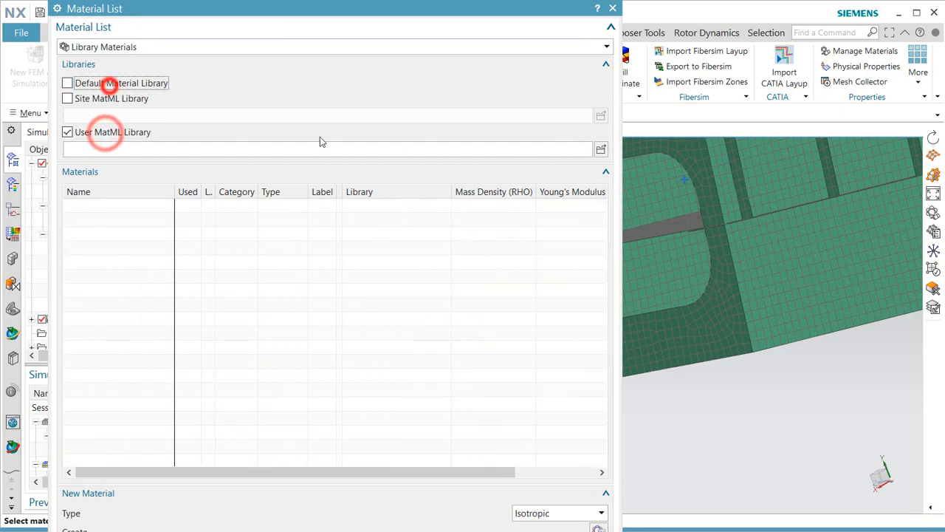
{"action": "left_click", "coordinate": [600, 150]}
{"action": "left_click", "coordinate": [246, 225]}
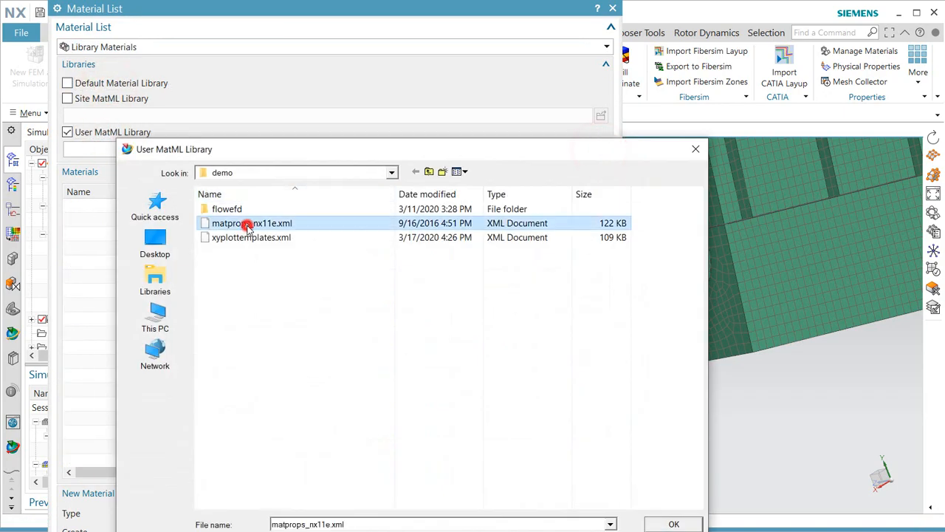
{"action": "left_click", "coordinate": [673, 524]}
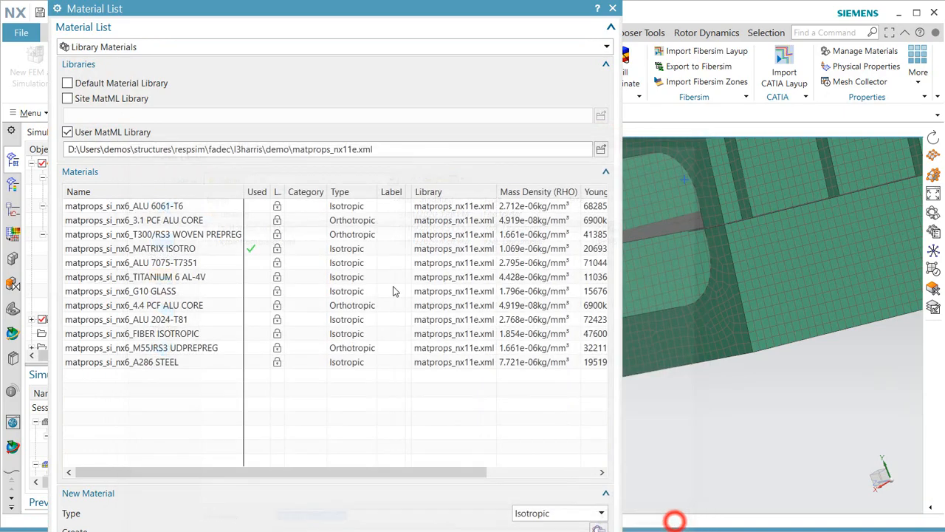
{"action": "double_click", "coordinate": [146, 333]}
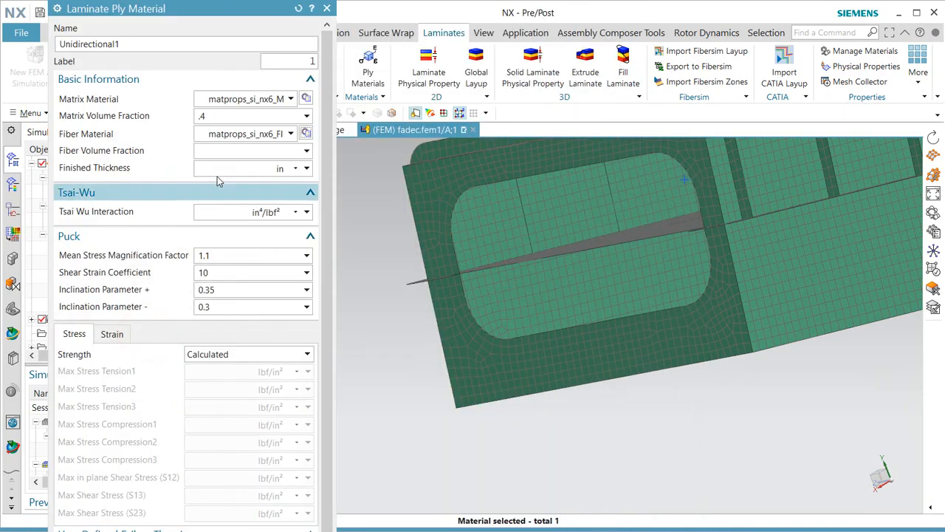
Enter a fiber volume fraction of 0.6 and confirm the ply material.
{"action": "left_click", "coordinate": [226, 149]}
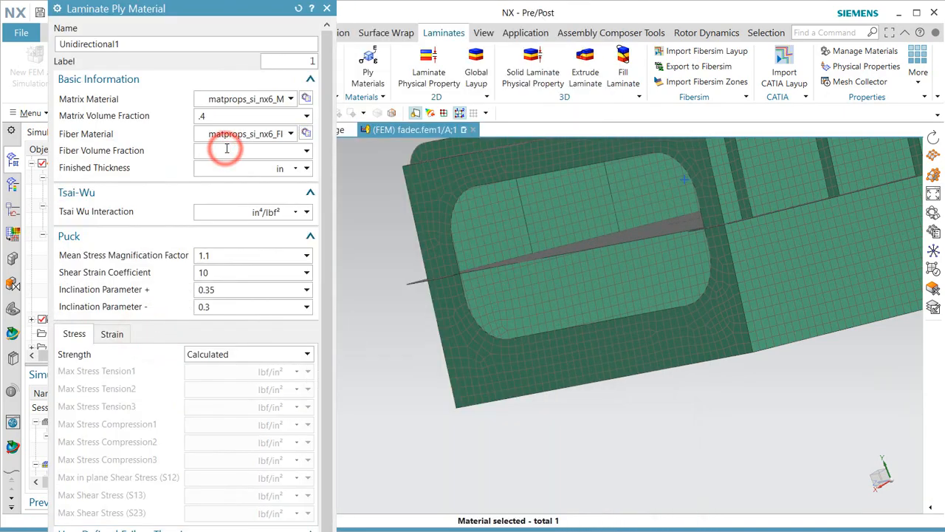
{"action": "type", "text": ".6"}
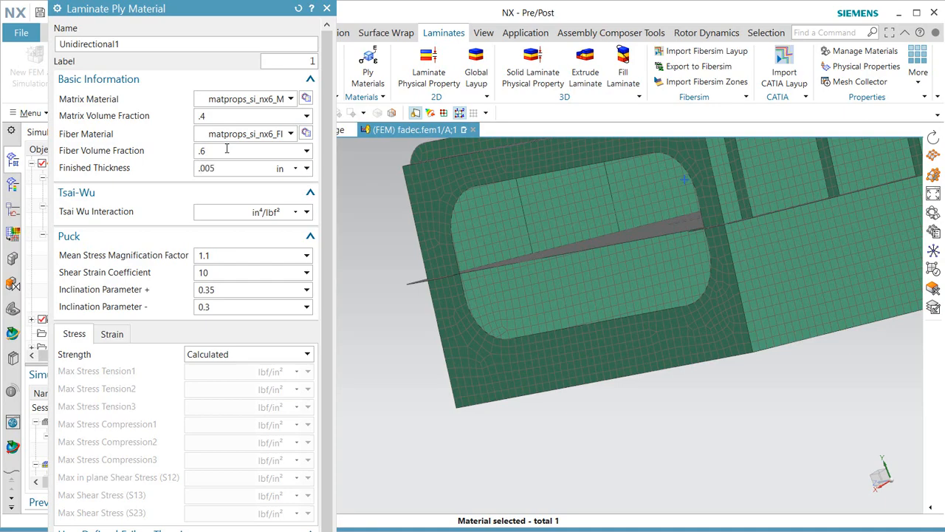
{"action": "middle_click", "coordinate": [264, 298]}
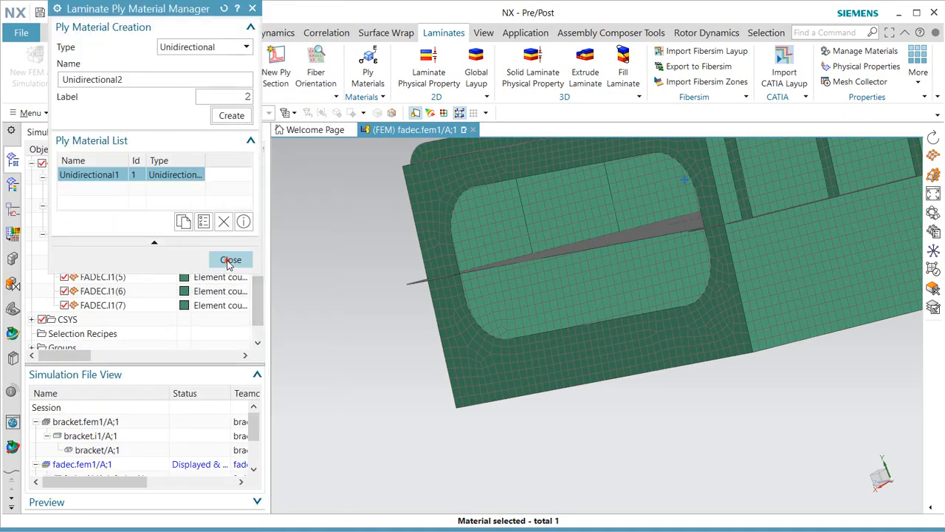
Set the angles of plies 4, 3 and 2 to -45, 90 and 45, keeping ply 1 at 0.
{"action": "left_click", "coordinate": [229, 259]}
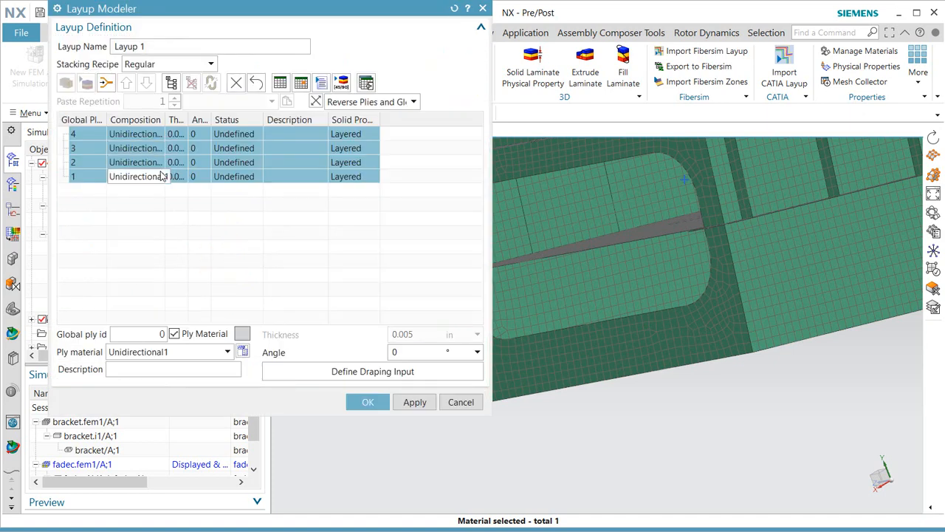
{"action": "left_click_drag", "start_coordinate": [190, 121], "coordinate": [246, 121]}
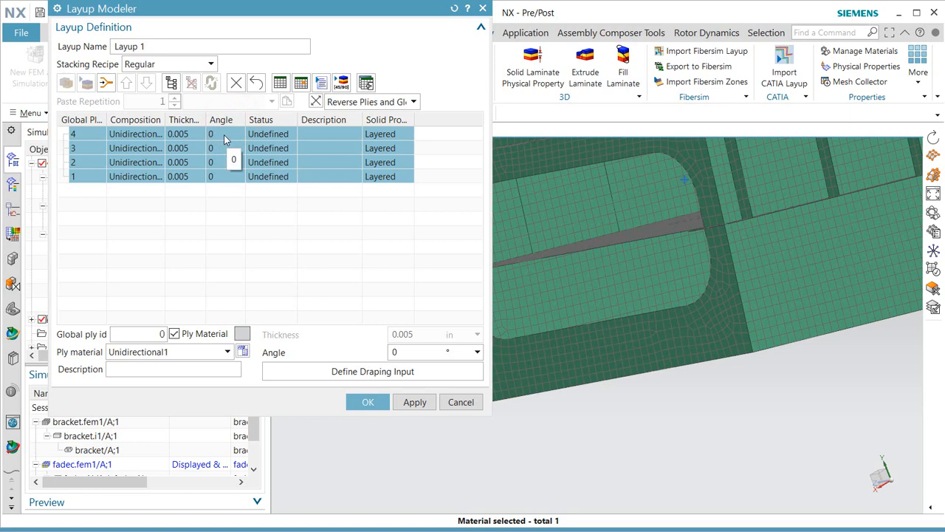
{"action": "left_click", "coordinate": [222, 137]}
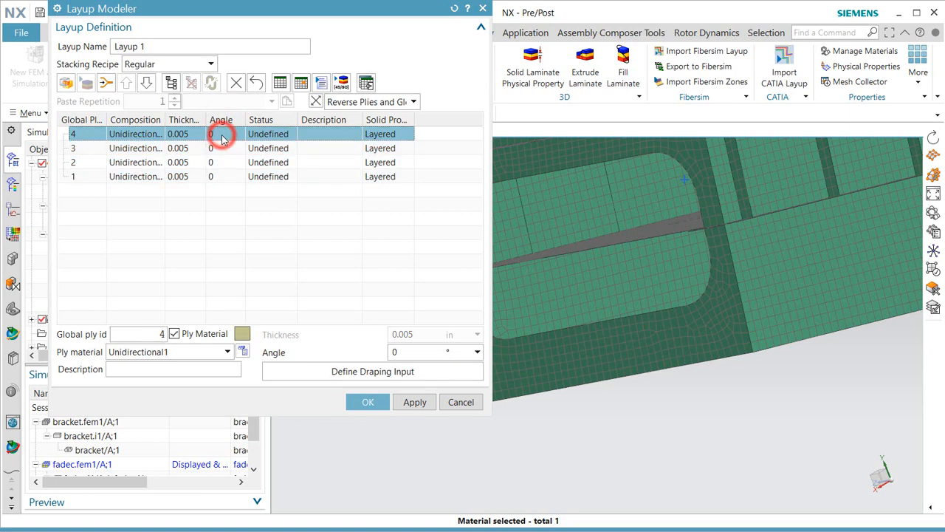
{"action": "left_click", "coordinate": [220, 135]}
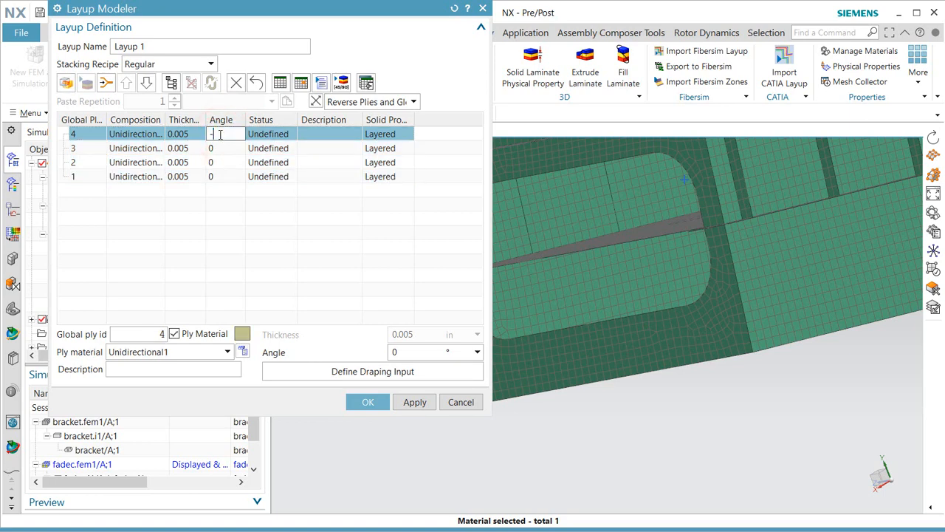
{"action": "left_click", "coordinate": [218, 149]}
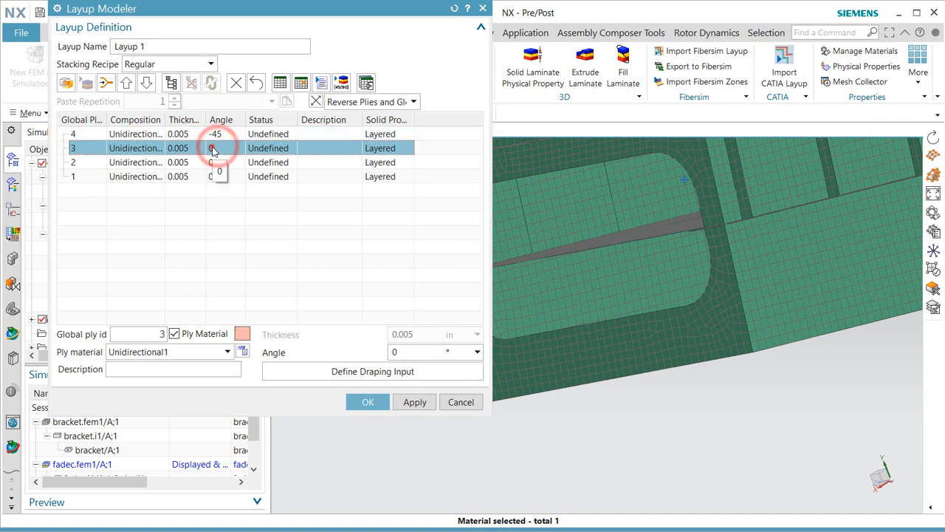
{"action": "left_click", "coordinate": [217, 148]}
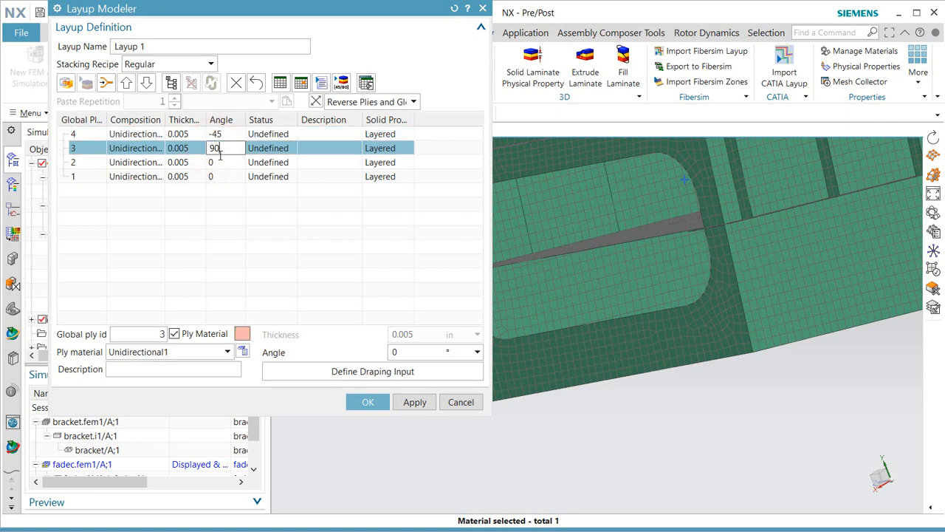
{"action": "left_click", "coordinate": [220, 163]}
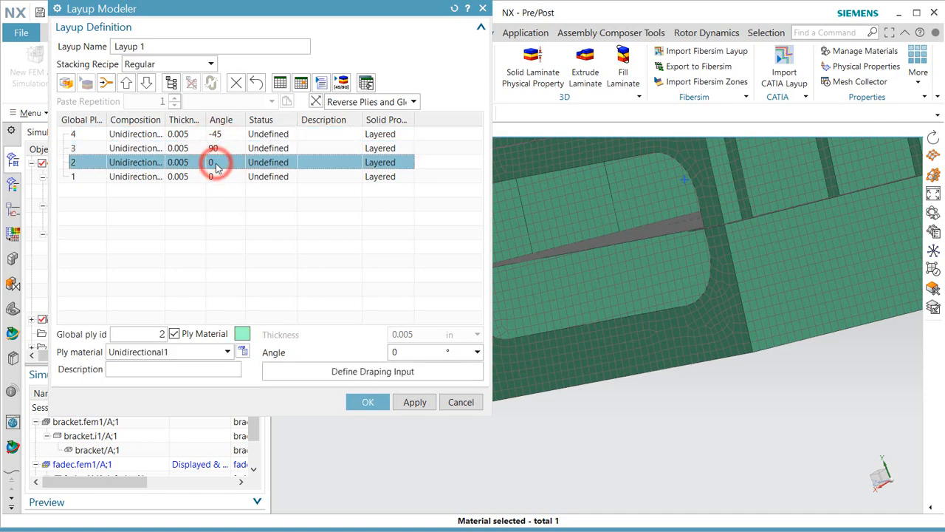
{"action": "left_click", "coordinate": [217, 164]}
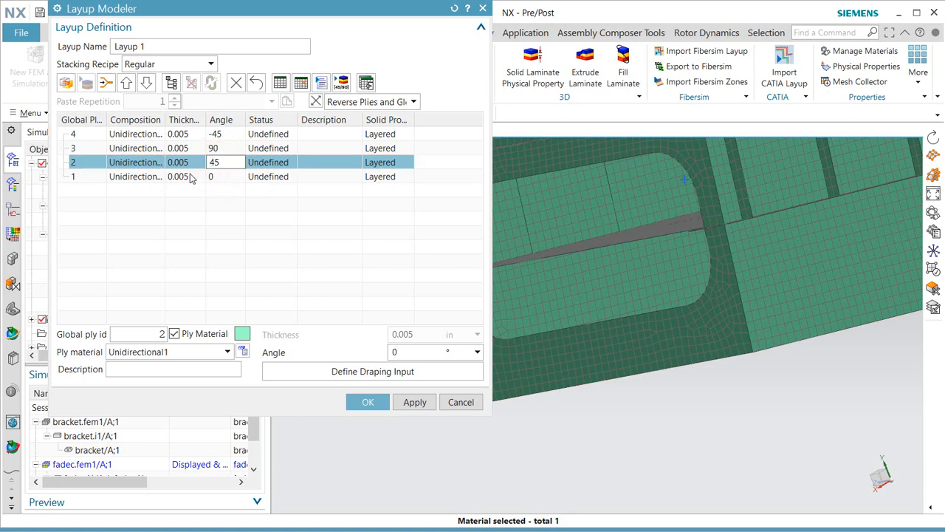
{"action": "left_click", "coordinate": [190, 178]}
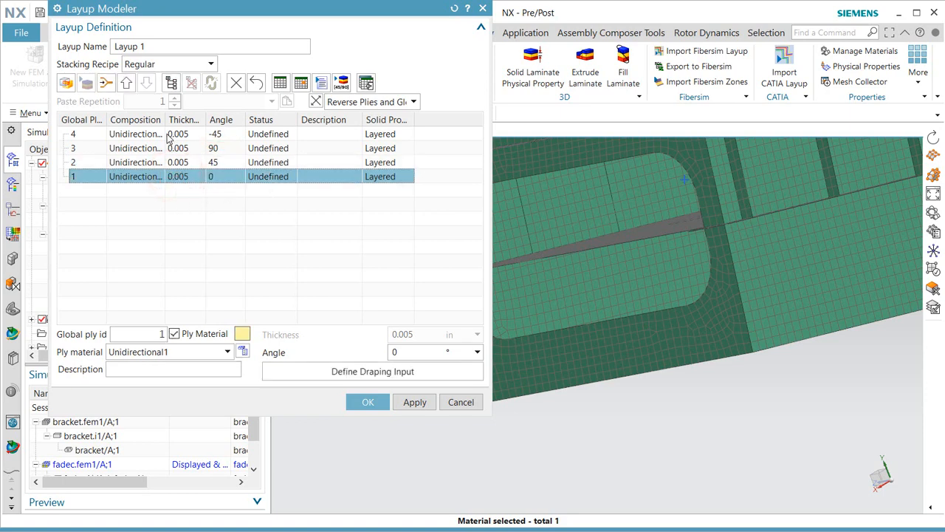
{"action": "left_click", "coordinate": [170, 133], "text": "shift"}
Copy the four plies, paste a symmetric copy above, then a plain copy on top.
{"action": "right_click", "coordinate": [161, 134]}
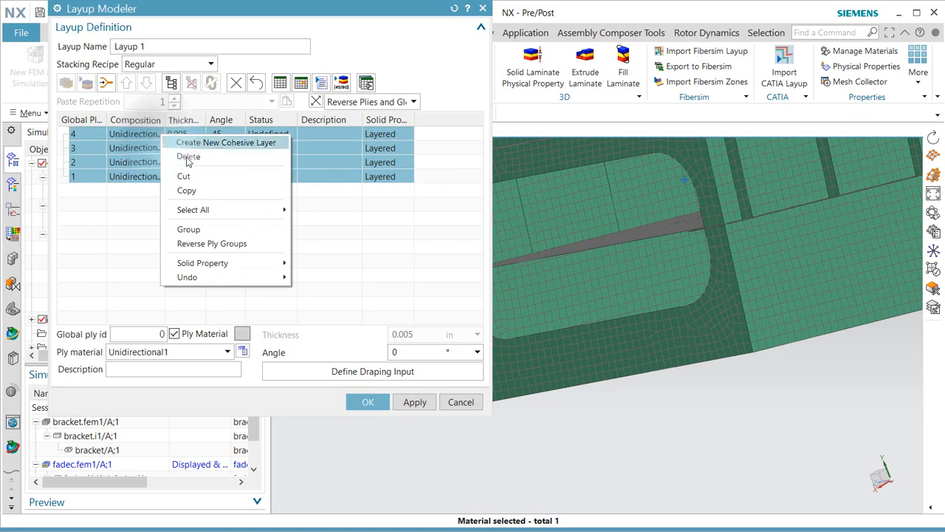
{"action": "left_click", "coordinate": [190, 190]}
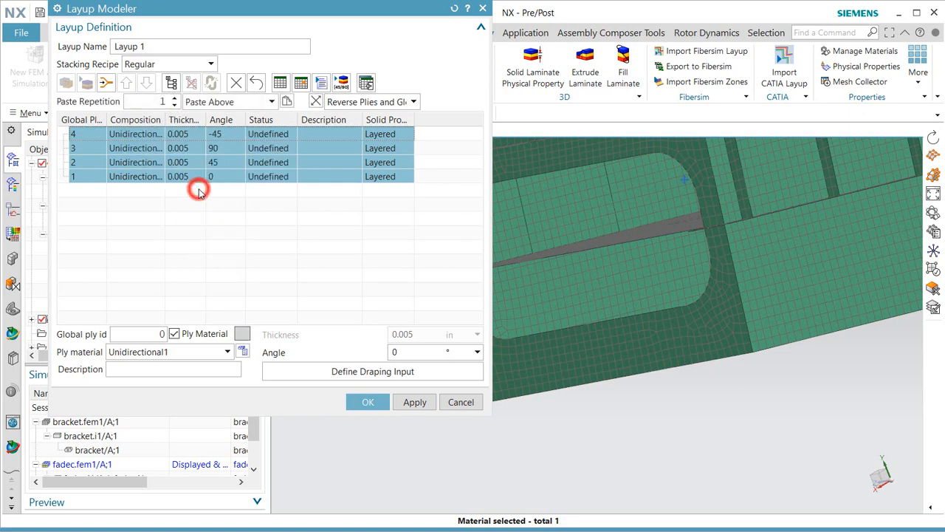
{"action": "left_click", "coordinate": [272, 102]}
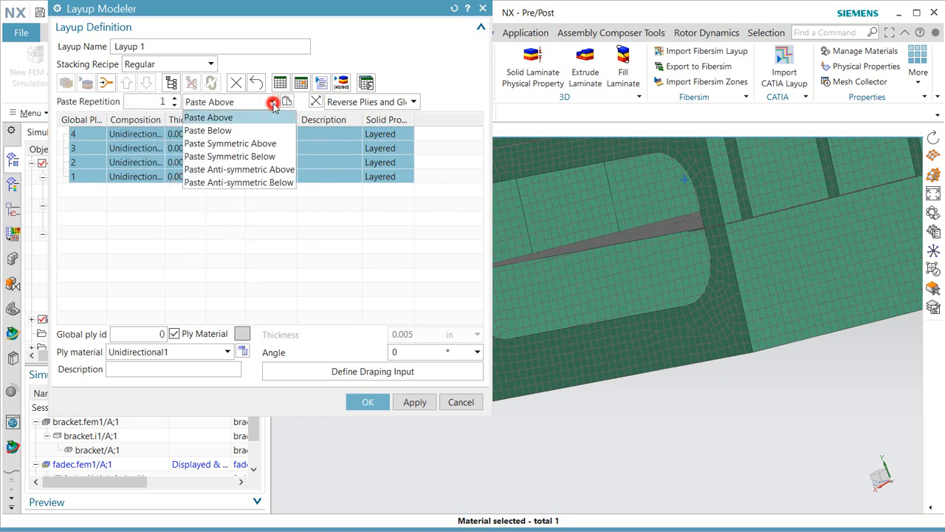
{"action": "left_click", "coordinate": [268, 144]}
{"action": "left_click", "coordinate": [289, 102]}
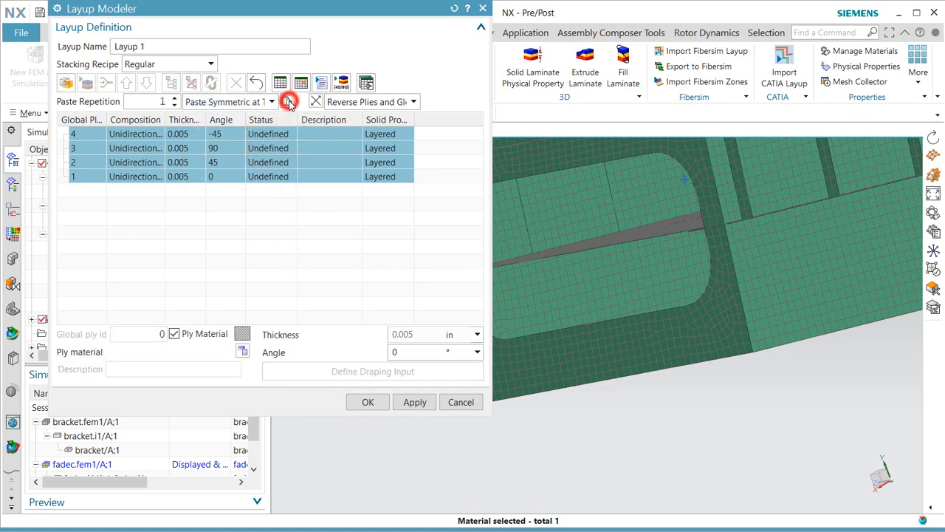
{"action": "left_click", "coordinate": [272, 102]}
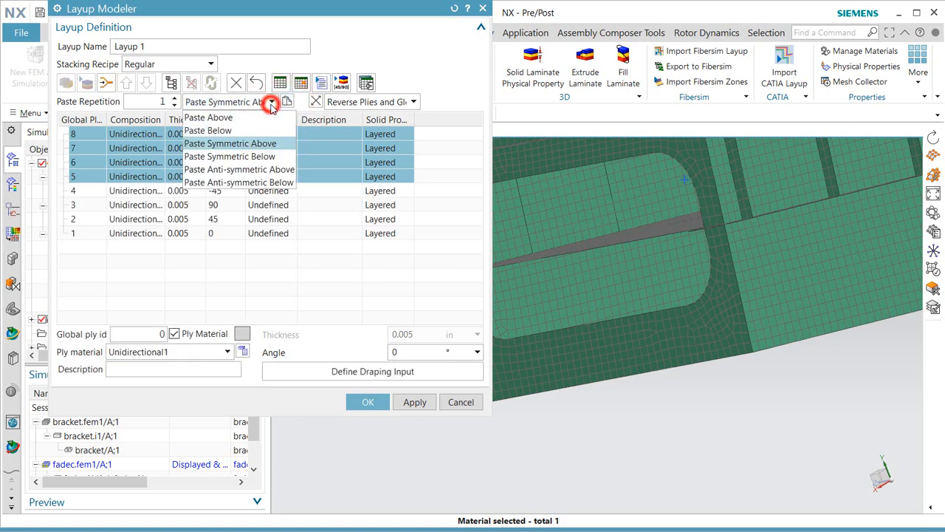
{"action": "left_click", "coordinate": [266, 119]}
{"action": "left_click", "coordinate": [287, 103]}
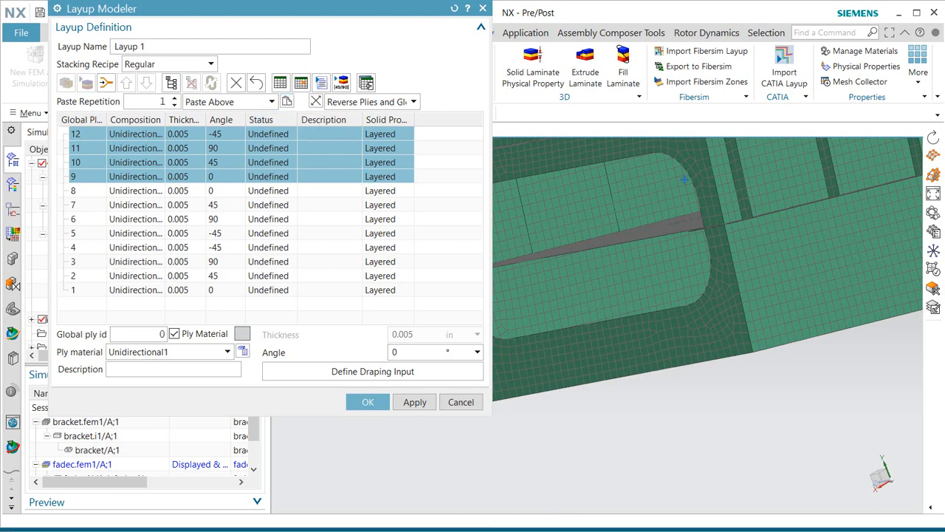
Select the odd plies 1, 3, 5, 7, 9 and 11.
{"action": "left_click", "coordinate": [118, 291]}
{"action": "left_click", "coordinate": [128, 261], "text": "ctrl"}
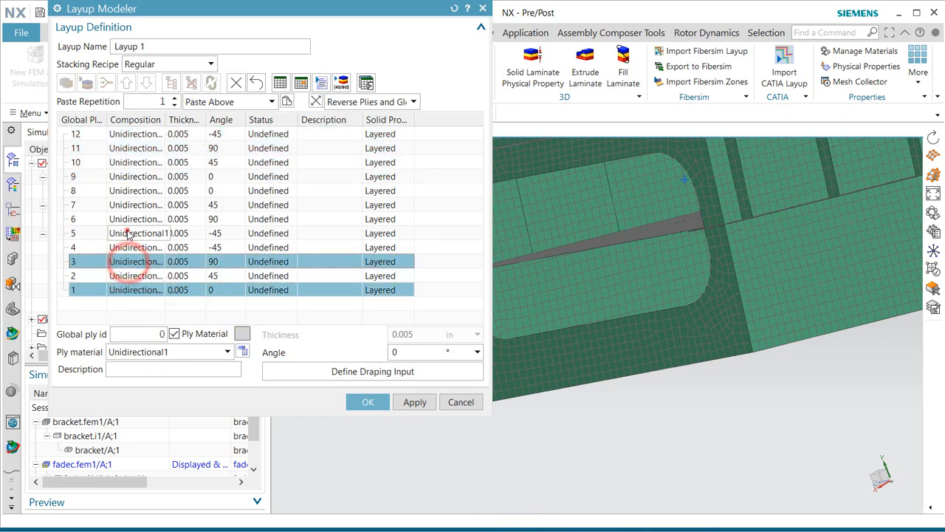
{"action": "left_click", "coordinate": [127, 233], "text": "ctrl"}
{"action": "left_click", "coordinate": [127, 206], "text": "ctrl"}
{"action": "left_click", "coordinate": [130, 177], "text": "ctrl"}
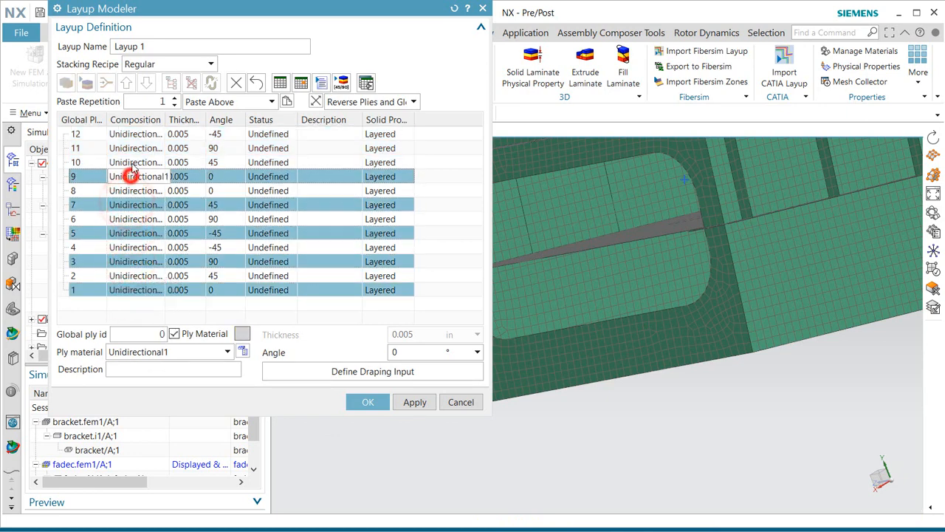
{"action": "left_click", "coordinate": [131, 148], "text": "ctrl"}
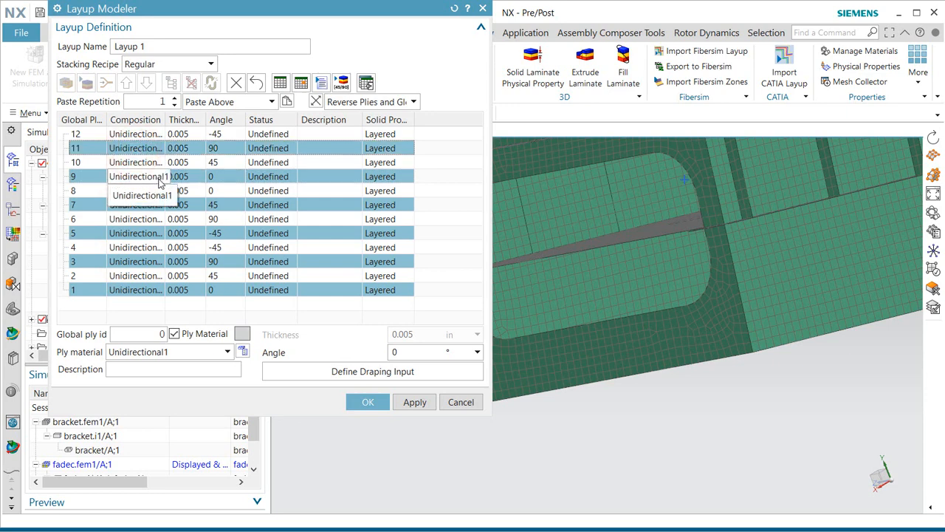
Define draping for the odd plies on three mesh faces with a start point.
{"action": "left_click", "coordinate": [340, 371]}
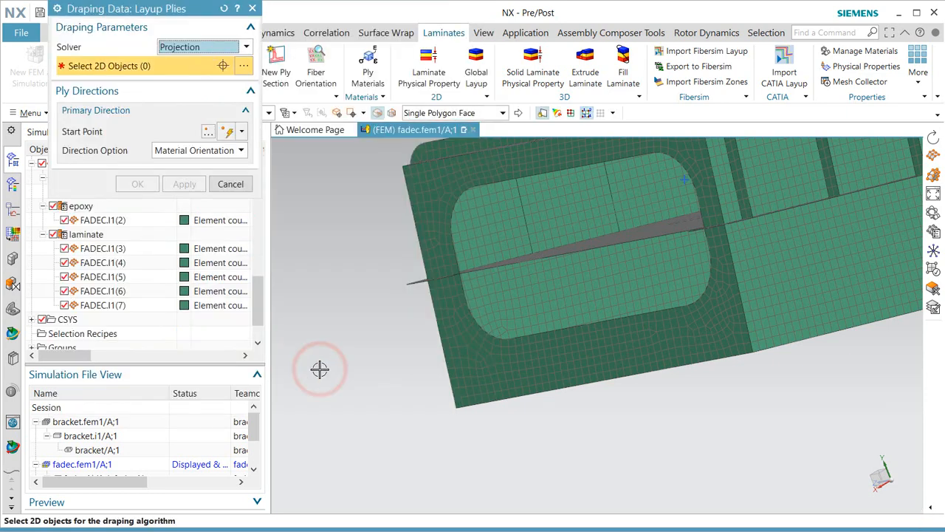
{"action": "left_click", "coordinate": [797, 255]}
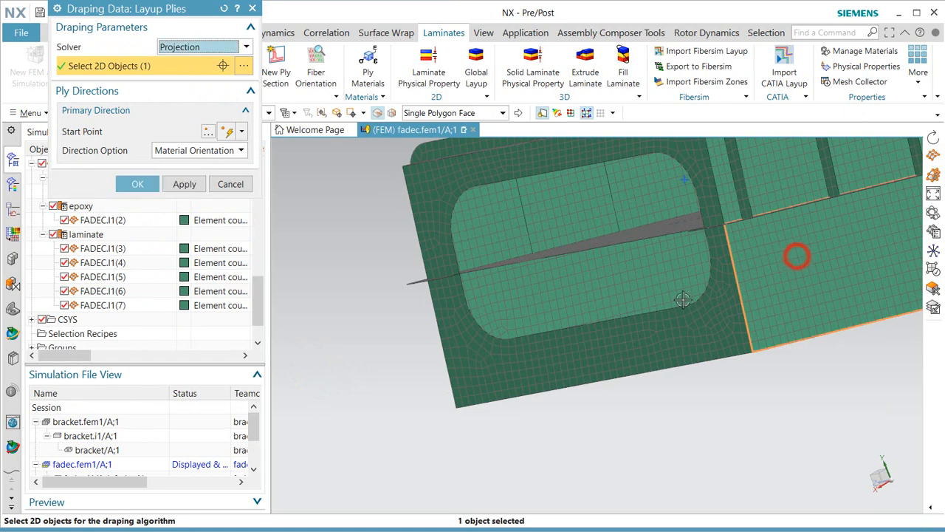
{"action": "middle_click_drag", "start_coordinate": [684, 300], "coordinate": [705, 298]}
{"action": "left_click", "coordinate": [674, 288]}
{"action": "left_click", "coordinate": [595, 279]}
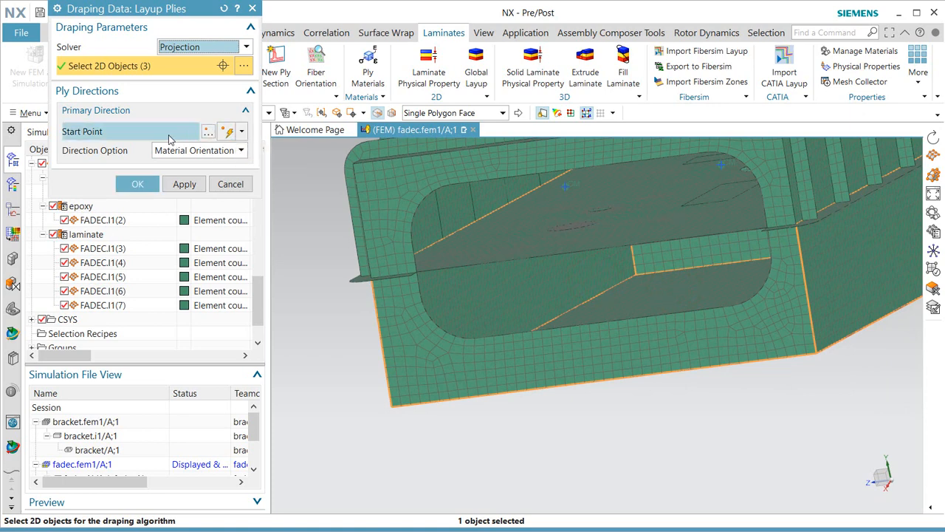
{"action": "left_click", "coordinate": [155, 133]}
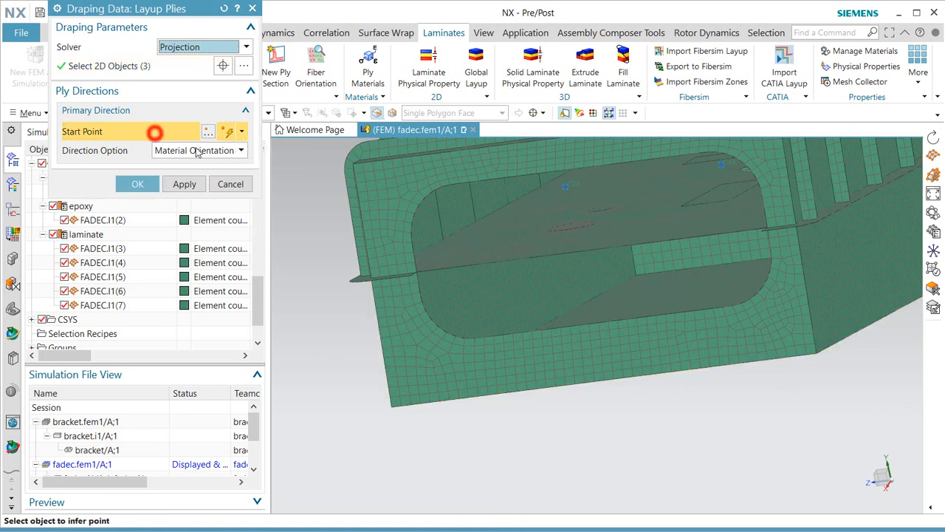
{"action": "left_click", "coordinate": [705, 302]}
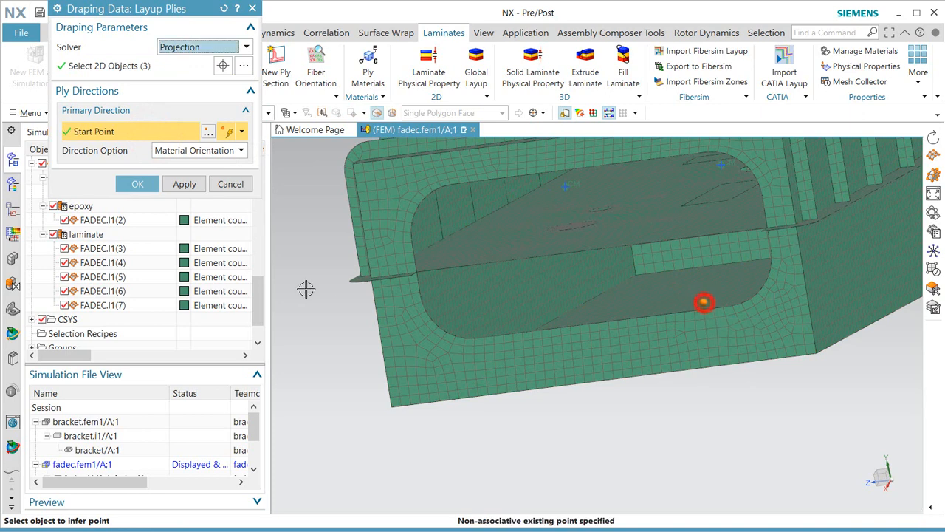
{"action": "left_click", "coordinate": [138, 184]}
Define draping for even plies 2–12 on three mesh faces.
{"action": "left_click", "coordinate": [128, 277]}
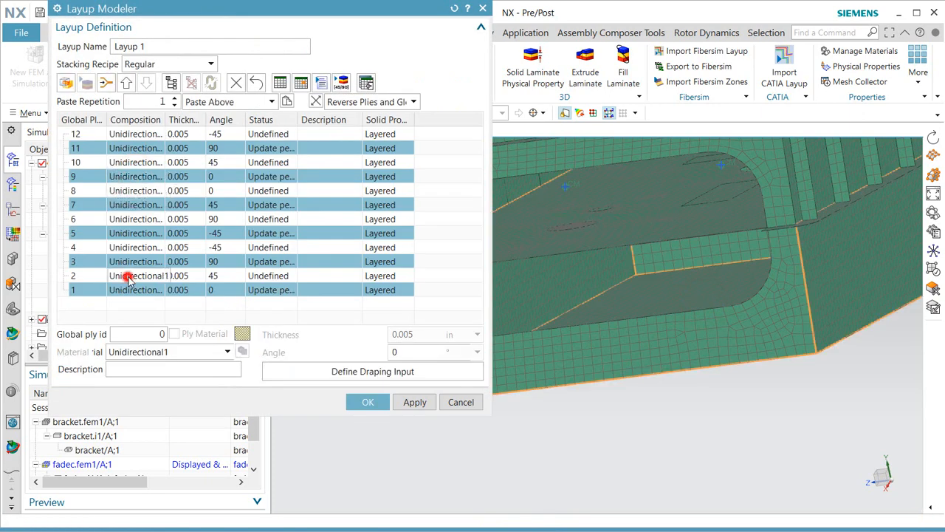
{"action": "left_click", "coordinate": [136, 248], "text": "ctrl"}
{"action": "left_click", "coordinate": [140, 219], "text": "ctrl"}
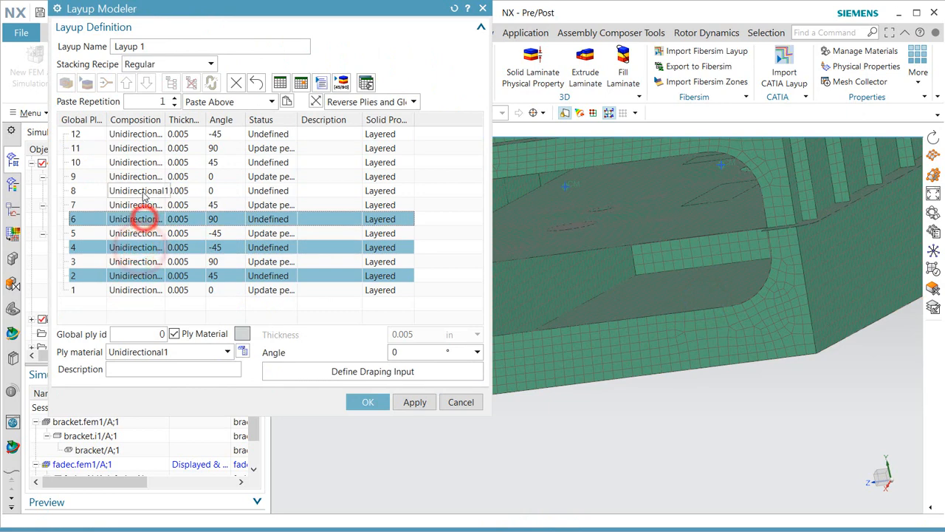
{"action": "left_click", "coordinate": [143, 192], "text": "ctrl"}
{"action": "left_click", "coordinate": [141, 162], "text": "ctrl"}
{"action": "left_click", "coordinate": [143, 134], "text": "ctrl"}
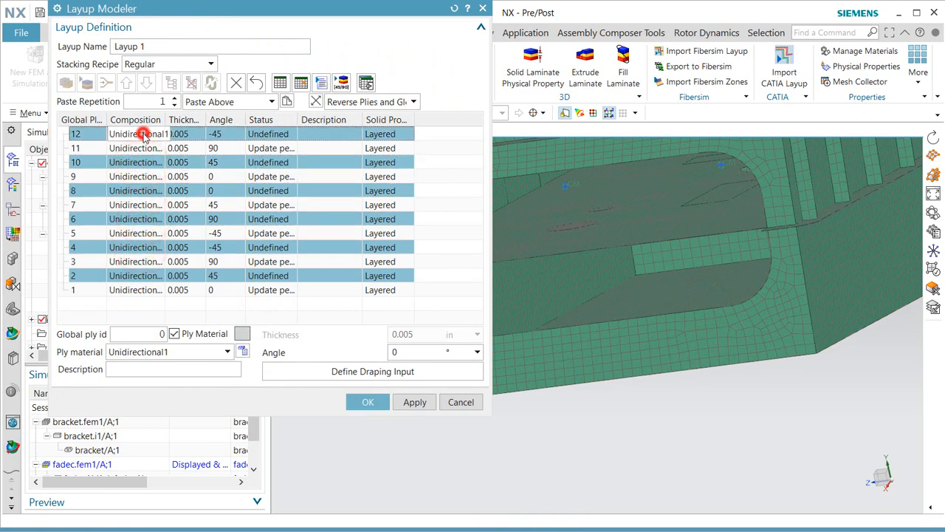
{"action": "left_click", "coordinate": [415, 371]}
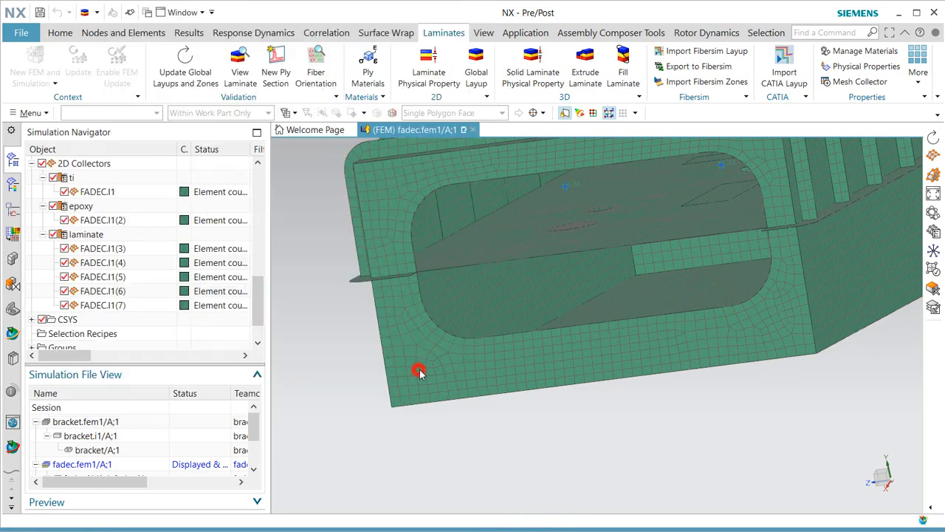
{"action": "left_click", "coordinate": [706, 346]}
{"action": "left_click", "coordinate": [689, 291]}
{"action": "left_click", "coordinate": [713, 249]}
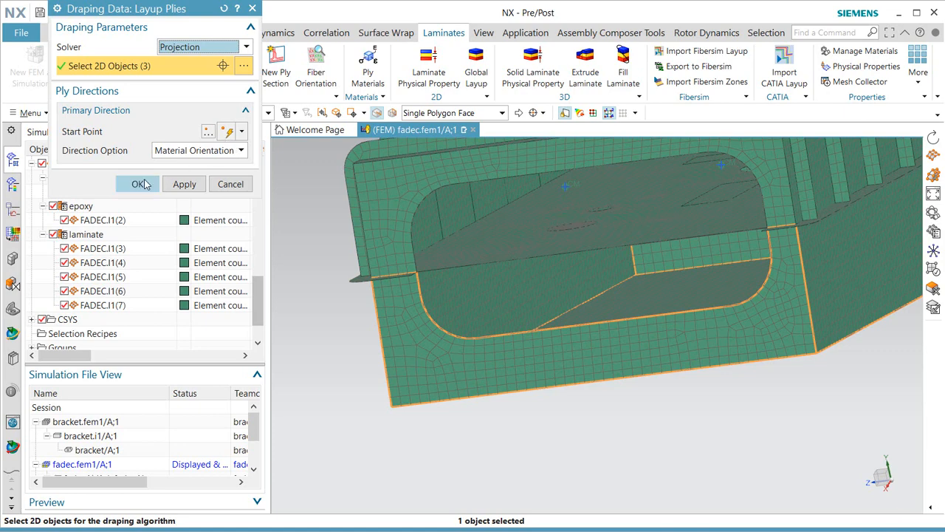
{"action": "left_click", "coordinate": [144, 183]}
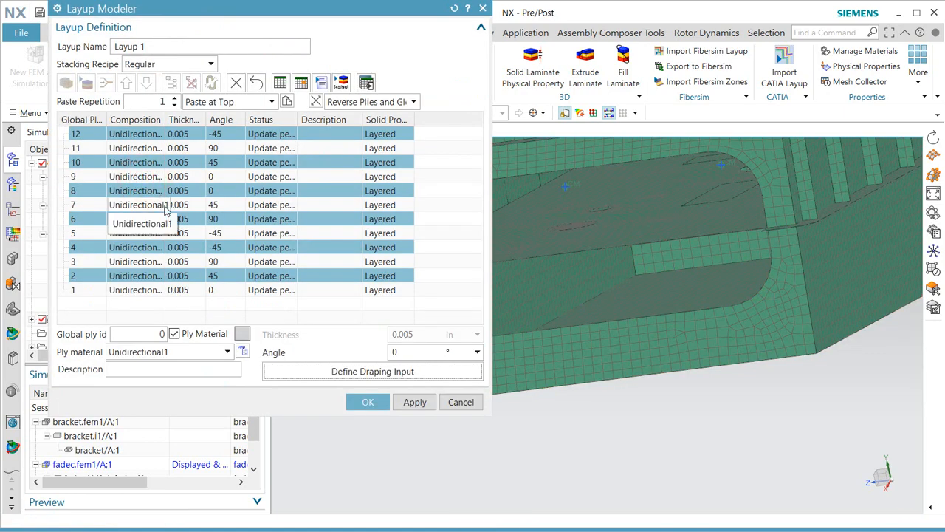
Confirm the layup and update global layups and zones, creating three zones.
{"action": "left_click", "coordinate": [367, 405]}
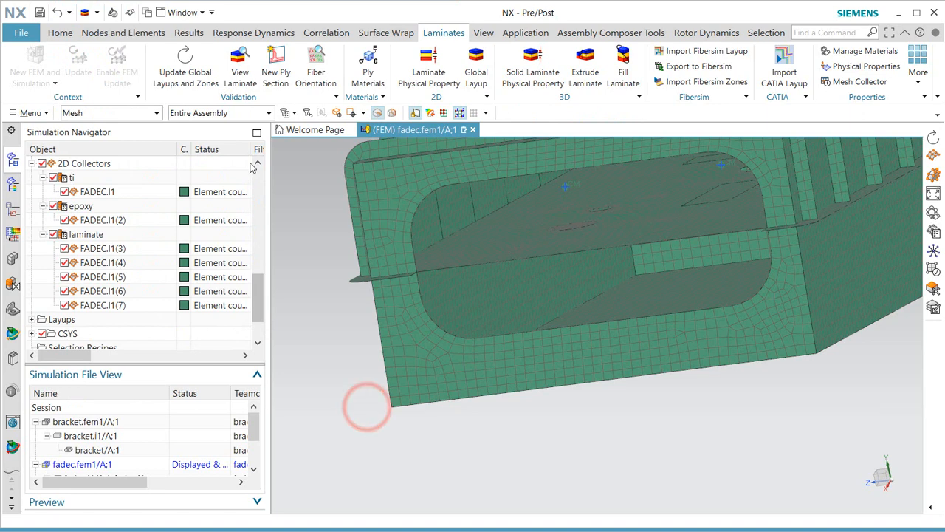
{"action": "left_click", "coordinate": [199, 76]}
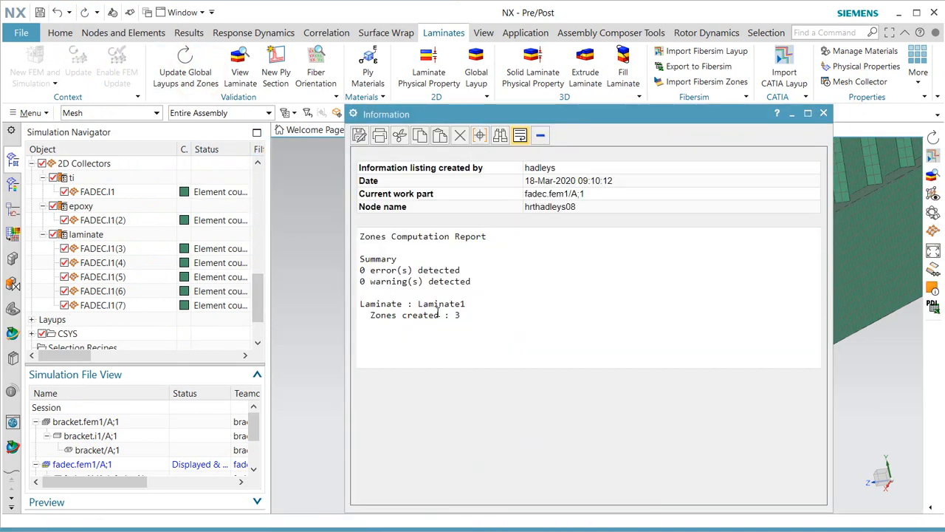
{"action": "left_click", "coordinate": [823, 113]}
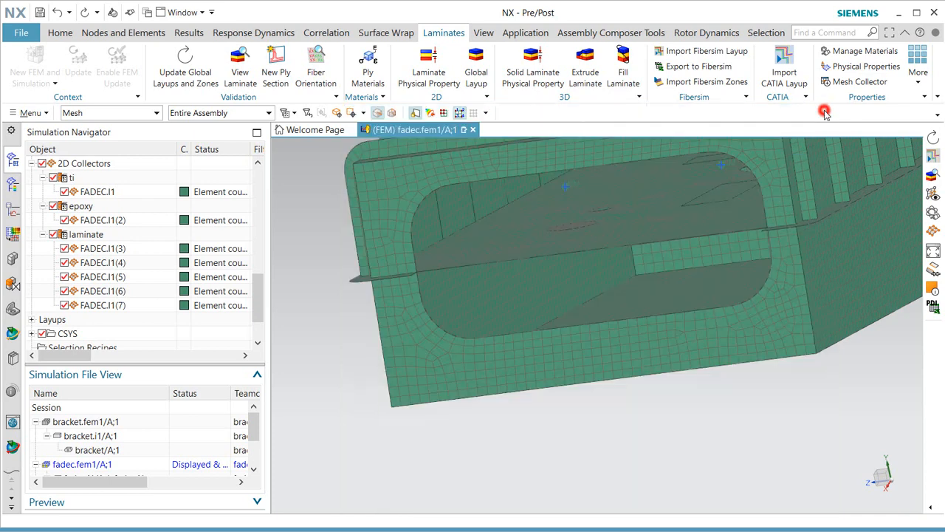
{"action": "left_click", "coordinate": [238, 77]}
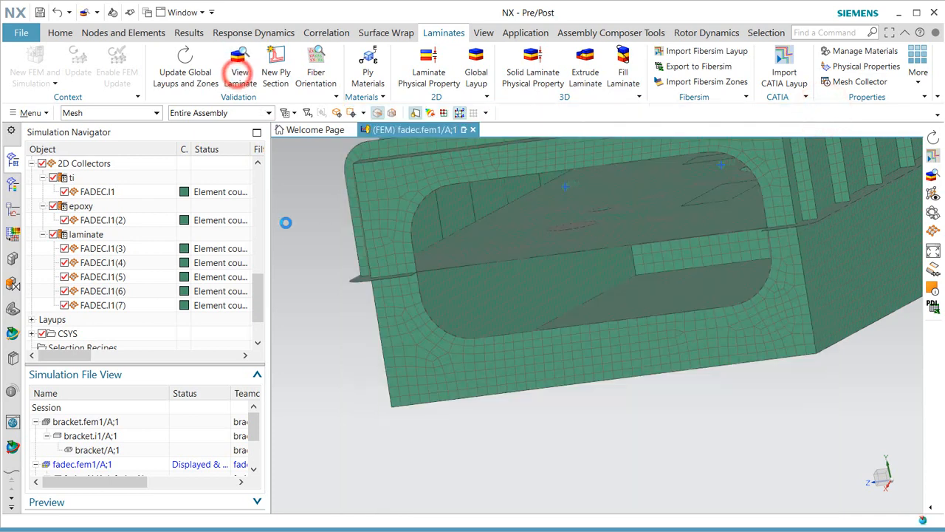
{"action": "left_click", "coordinate": [700, 297]}
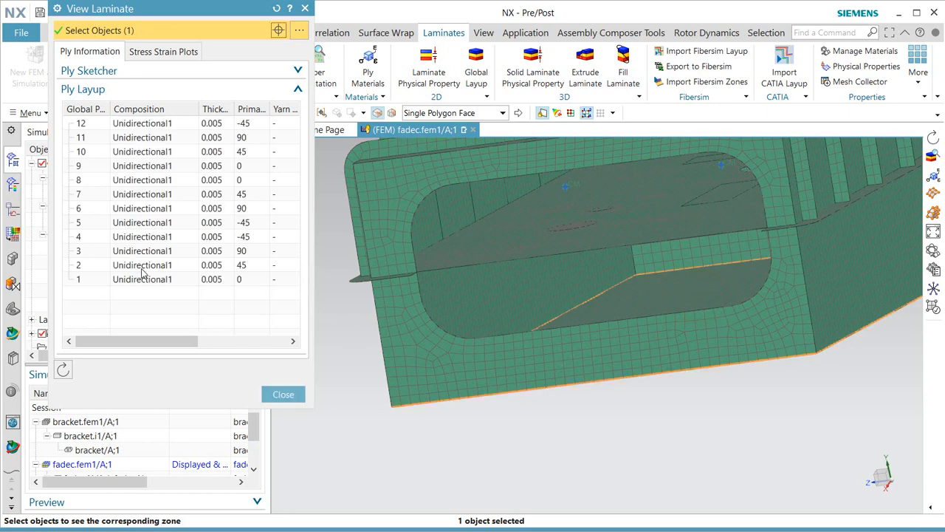
{"action": "left_click", "coordinate": [642, 299]}
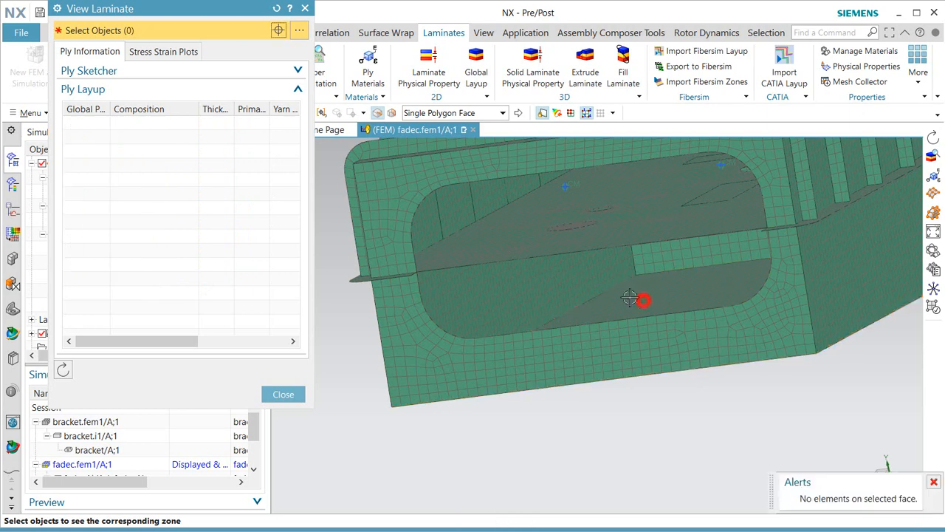
{"action": "left_click", "coordinate": [554, 281]}
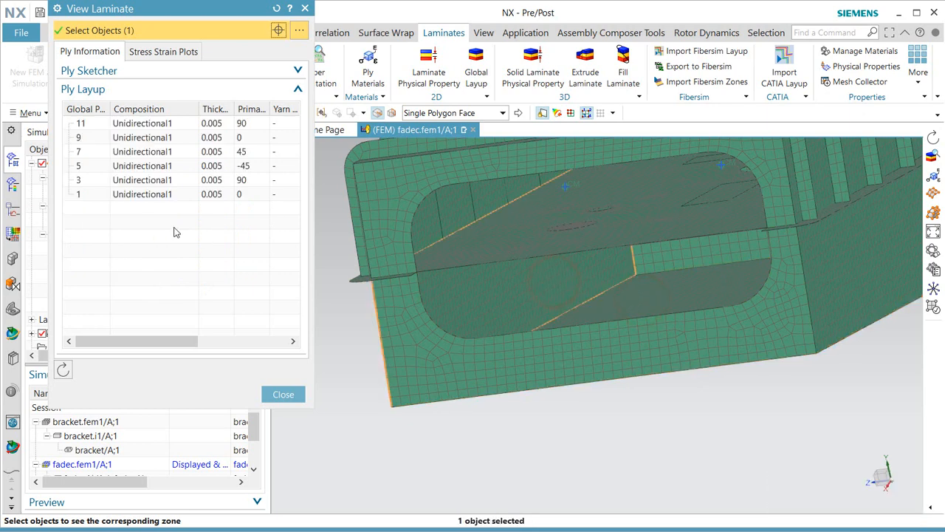
{"action": "left_click", "coordinate": [491, 303]}
{"action": "left_click", "coordinate": [505, 360]}
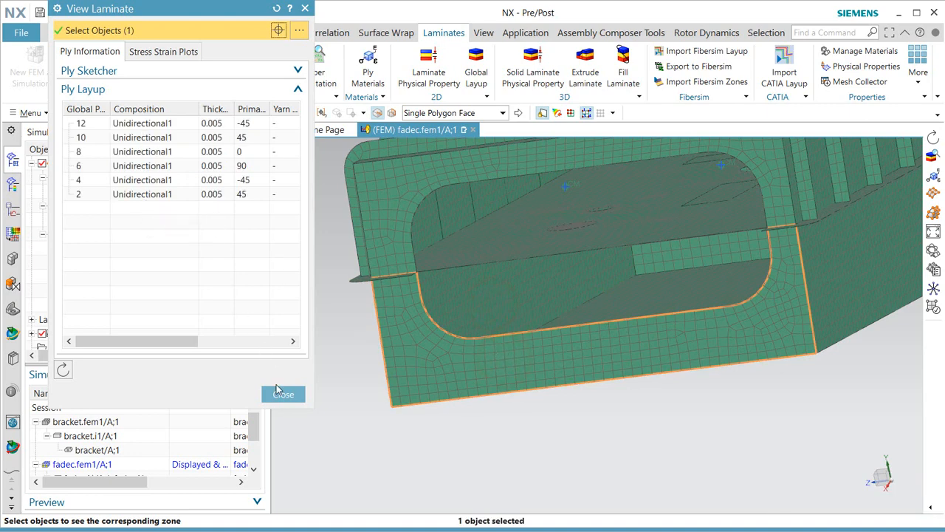
{"action": "left_click", "coordinate": [283, 395]}
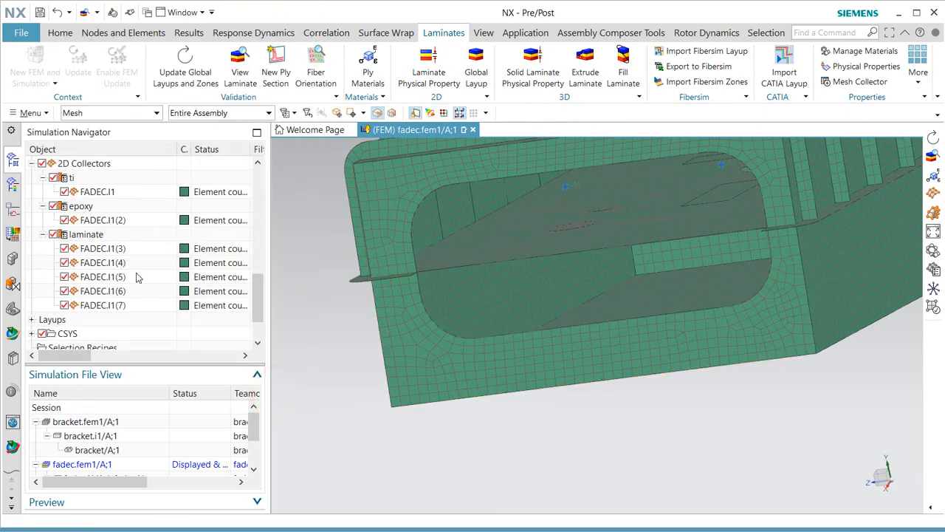
{"action": "scroll", "coordinate": [134, 276], "scroll_direction": "up", "scroll_amount": 1}
{"action": "scroll", "coordinate": [134, 276], "scroll_direction": "down", "scroll_amount": 3}
{"action": "left_click", "coordinate": [33, 264]}
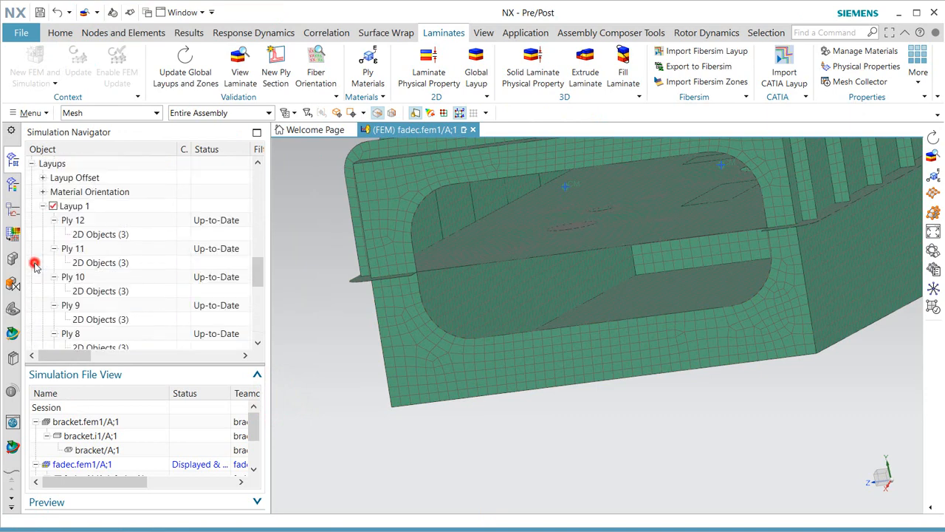
{"action": "scroll", "coordinate": [94, 277], "scroll_direction": "down", "scroll_amount": 1}
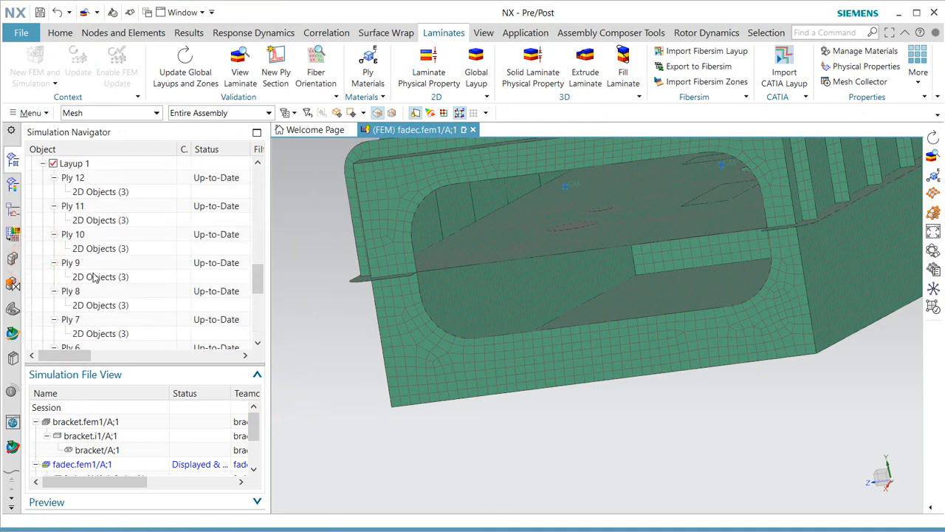
{"action": "scroll", "coordinate": [94, 277], "scroll_direction": "up", "scroll_amount": 1}
{"action": "left_click", "coordinate": [74, 249]}
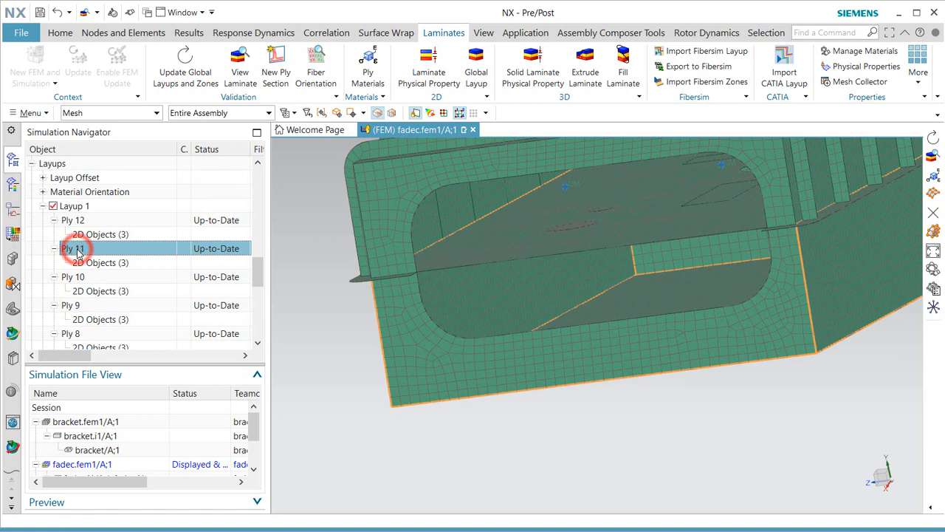
{"action": "right_click", "coordinate": [77, 253]}
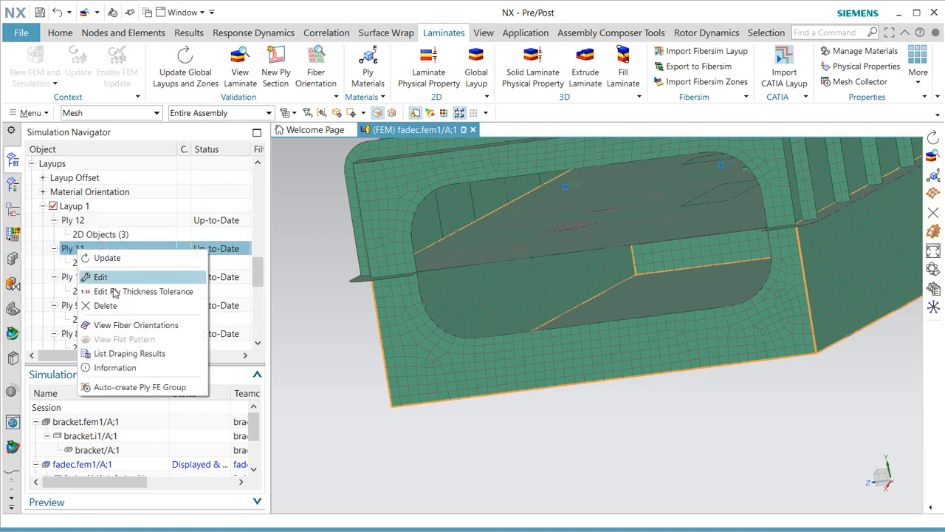
{"action": "left_click", "coordinate": [127, 325]}
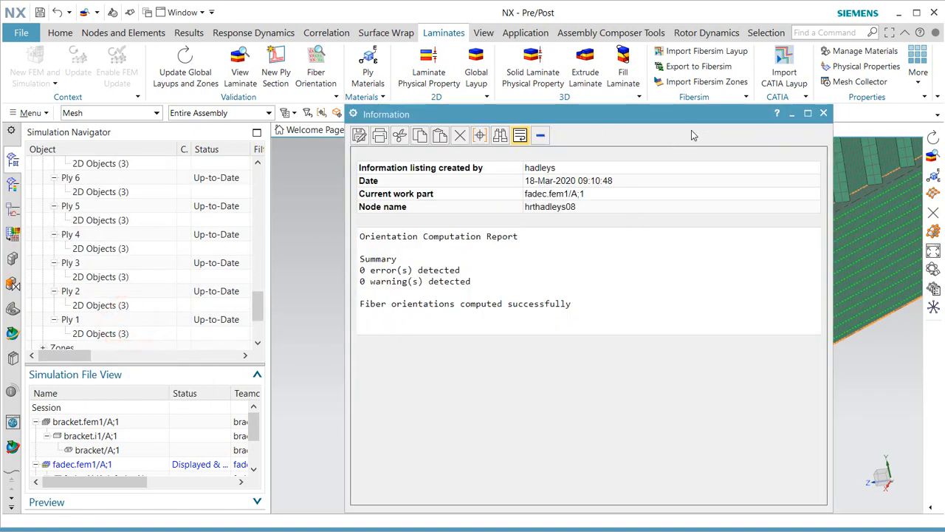
{"action": "left_click_drag", "start_coordinate": [694, 123], "coordinate": [405, 104]}
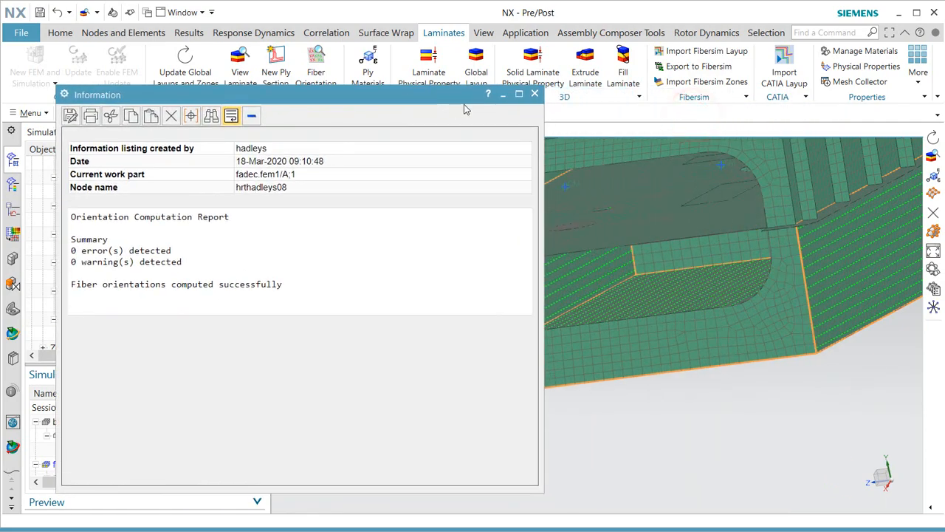
{"action": "left_click", "coordinate": [537, 95]}
{"action": "middle_click_drag", "start_coordinate": [819, 248], "coordinate": [844, 355]}
{"action": "scroll", "coordinate": [859, 394], "scroll_direction": "up", "scroll_amount": 3}
{"action": "scroll", "coordinate": [705, 327], "scroll_direction": "down", "scroll_amount": 3}
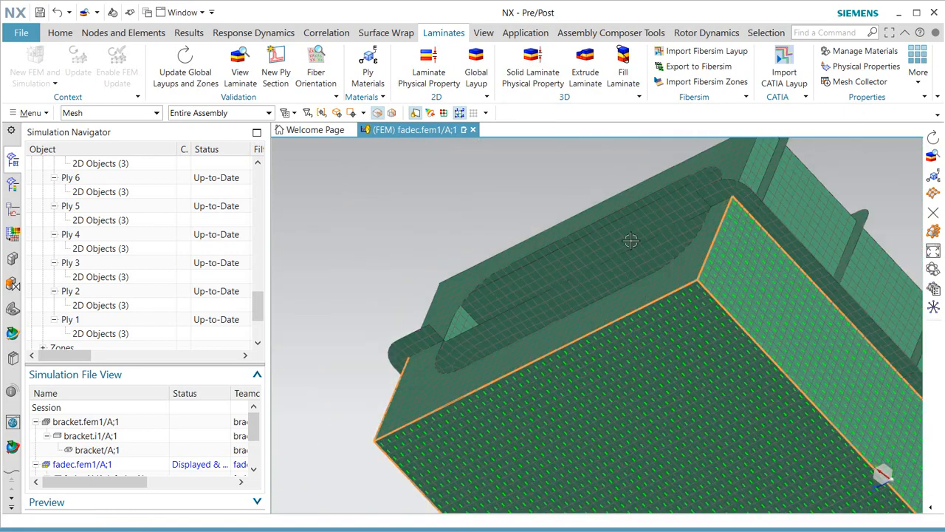
{"action": "scroll", "coordinate": [235, 262], "scroll_direction": "up", "scroll_amount": 5}
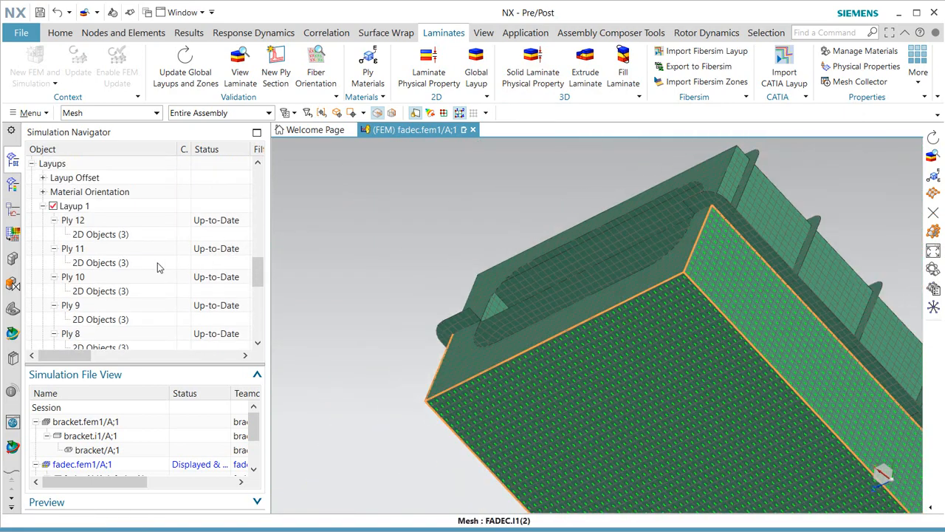
{"action": "left_click", "coordinate": [74, 277]}
{"action": "right_click", "coordinate": [75, 278]}
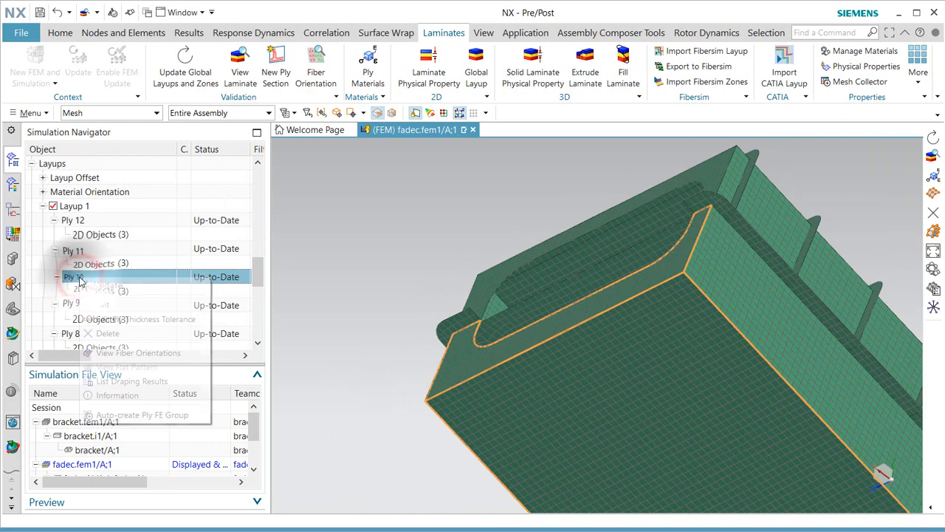
{"action": "left_click", "coordinate": [130, 352]}
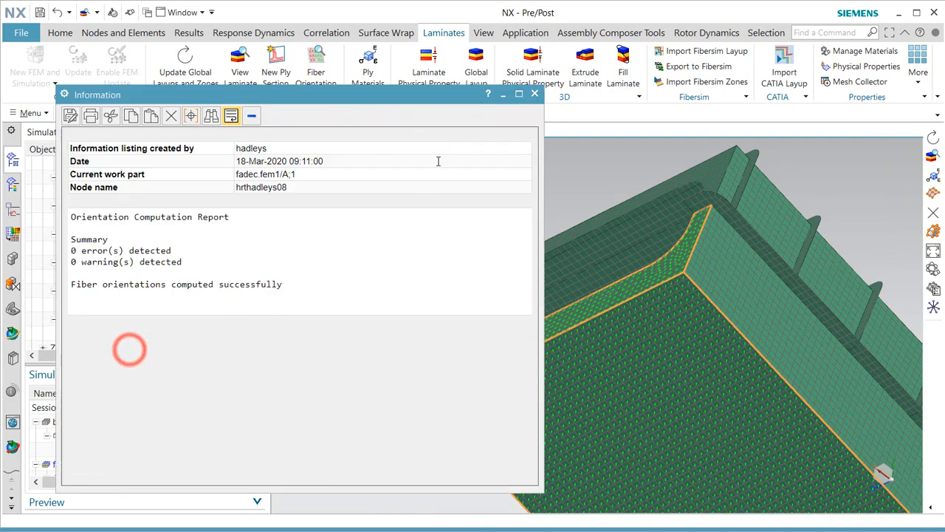
{"action": "left_click", "coordinate": [535, 95]}
{"action": "scroll", "coordinate": [675, 279], "scroll_direction": "up", "scroll_amount": 5}
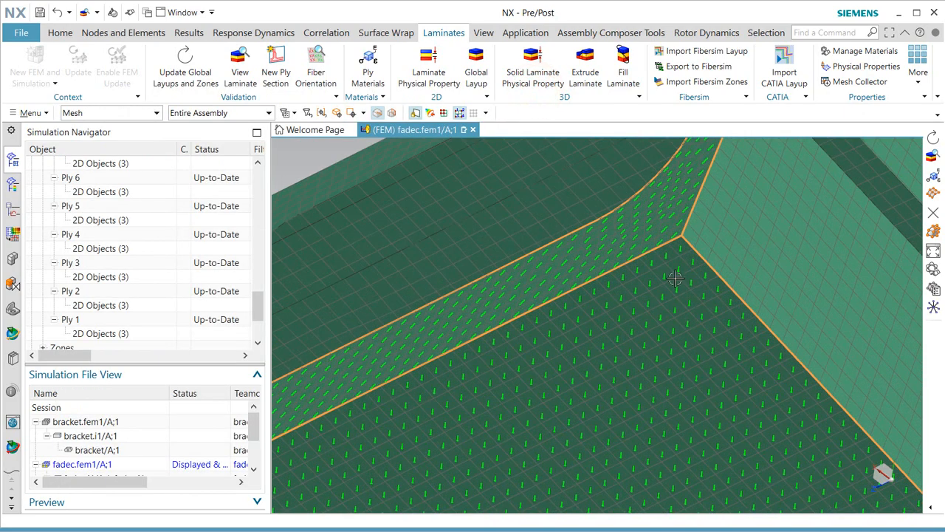
{"action": "middle_click_drag", "start_coordinate": [677, 274], "coordinate": [710, 276]}
{"action": "scroll", "coordinate": [480, 221], "scroll_direction": "down", "scroll_amount": 8}
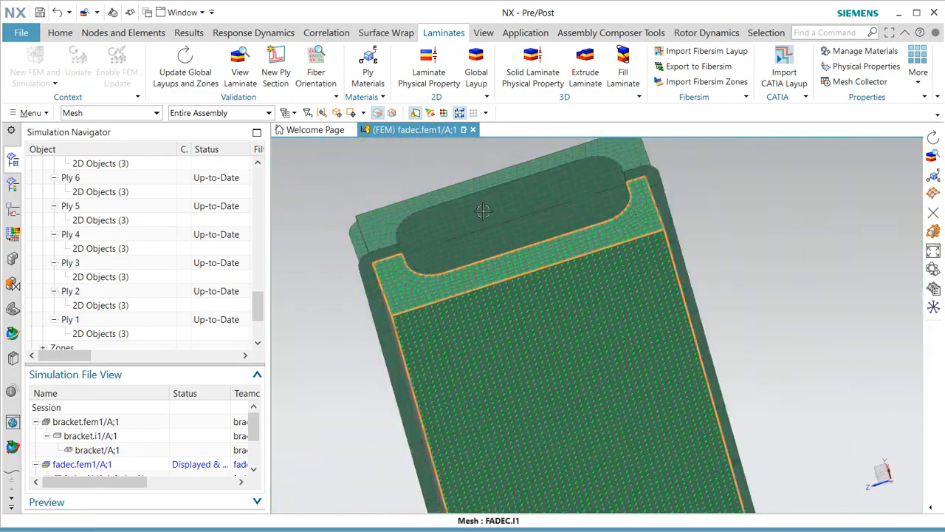
{"action": "middle_click_drag", "start_coordinate": [593, 437], "coordinate": [549, 423]}
{"action": "scroll", "coordinate": [549, 422], "scroll_direction": "up", "scroll_amount": 10}
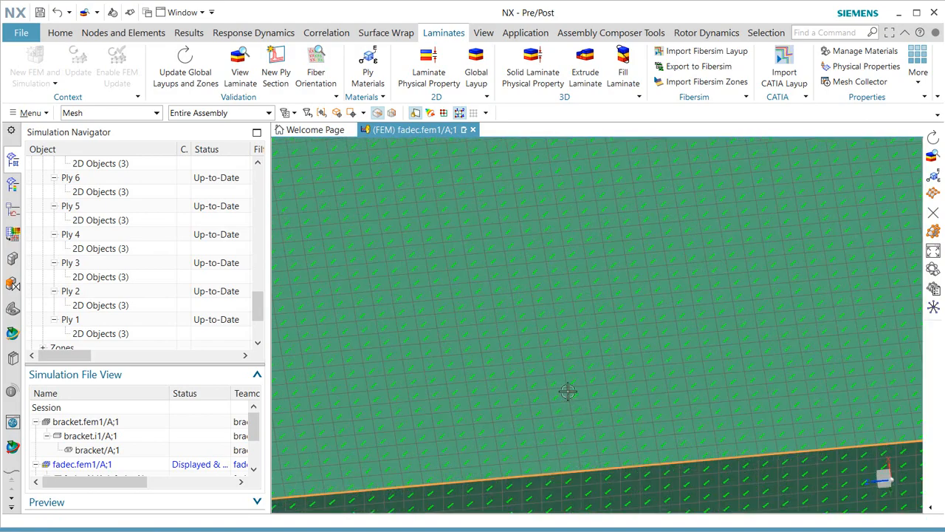
{"action": "scroll", "coordinate": [568, 391], "scroll_direction": "down", "scroll_amount": 6}
{"action": "mouse_move", "coordinate": [564, 384]}
{"action": "middle_mouse_down"}
{"action": "mouse_move", "coordinate": [545, 328]}
{"action": "mouse_move", "coordinate": [557, 367]}
{"action": "middle_mouse_up"}
{"action": "scroll", "coordinate": [439, 226], "scroll_direction": "up", "scroll_amount": 5}
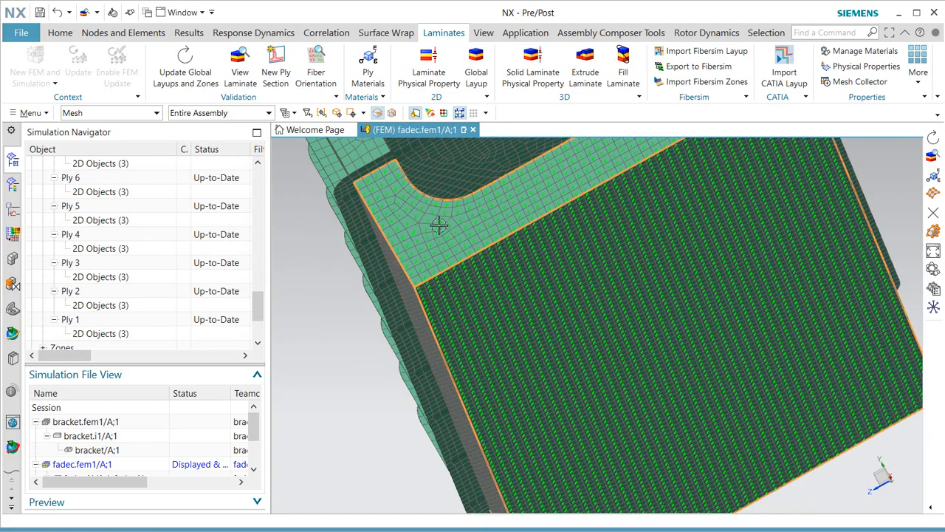
{"action": "middle_click_drag", "start_coordinate": [439, 225], "coordinate": [446, 274]}
{"action": "scroll", "coordinate": [447, 386], "scroll_direction": "down", "scroll_amount": 4}
{"action": "middle_click_drag", "start_coordinate": [493, 210], "coordinate": [498, 194]}
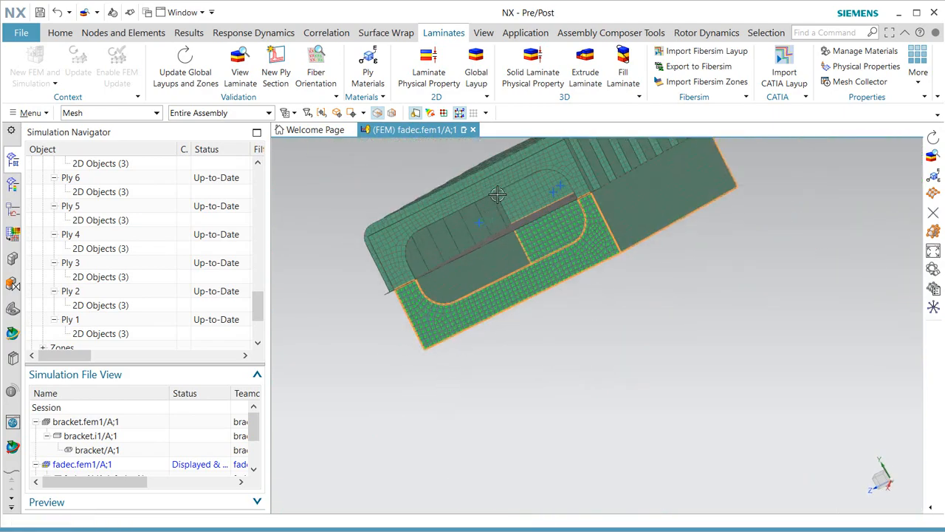
{"action": "scroll", "coordinate": [498, 194], "scroll_direction": "up", "scroll_amount": 3}
{"action": "middle_click_drag", "start_coordinate": [507, 270], "coordinate": [543, 271]}
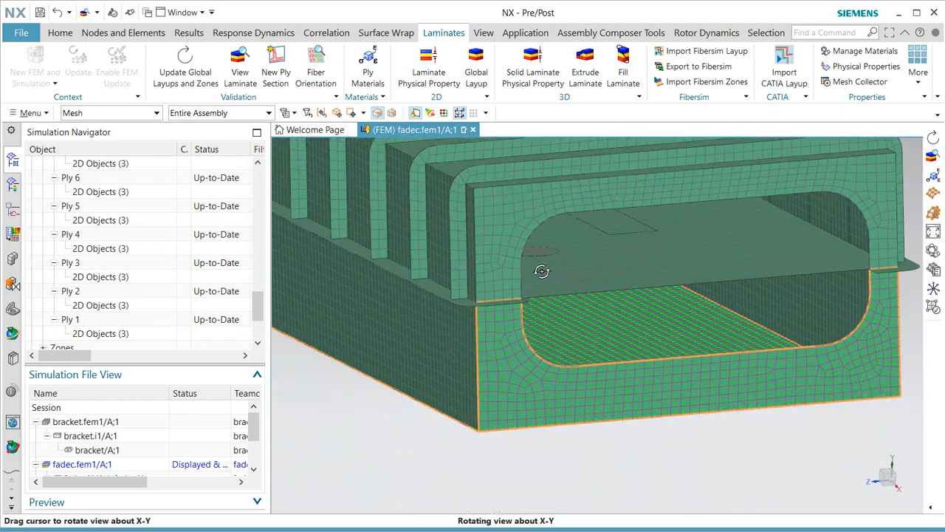
{"action": "scroll", "coordinate": [584, 403], "scroll_direction": "down", "scroll_amount": 3}
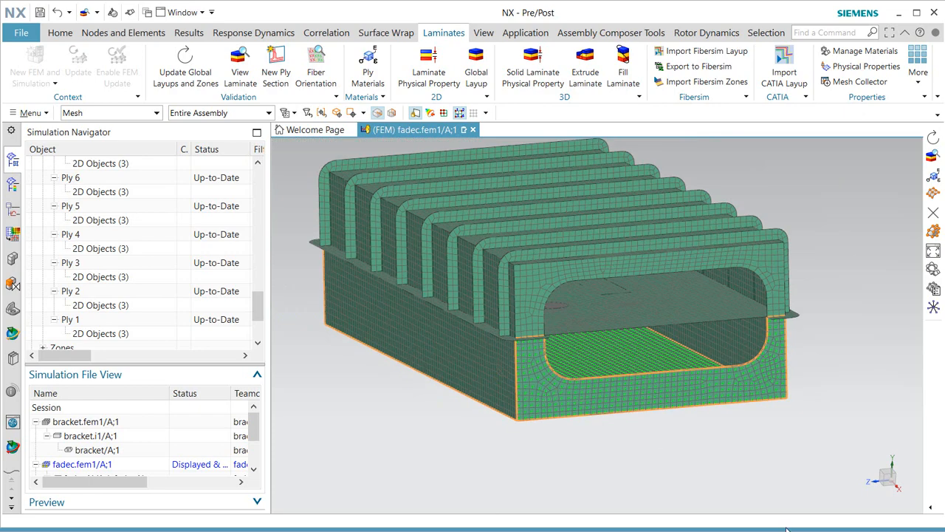
Cut the housing with a section plane set near offset 60, then view it from the top.
{"action": "left_click", "coordinate": [484, 34]}
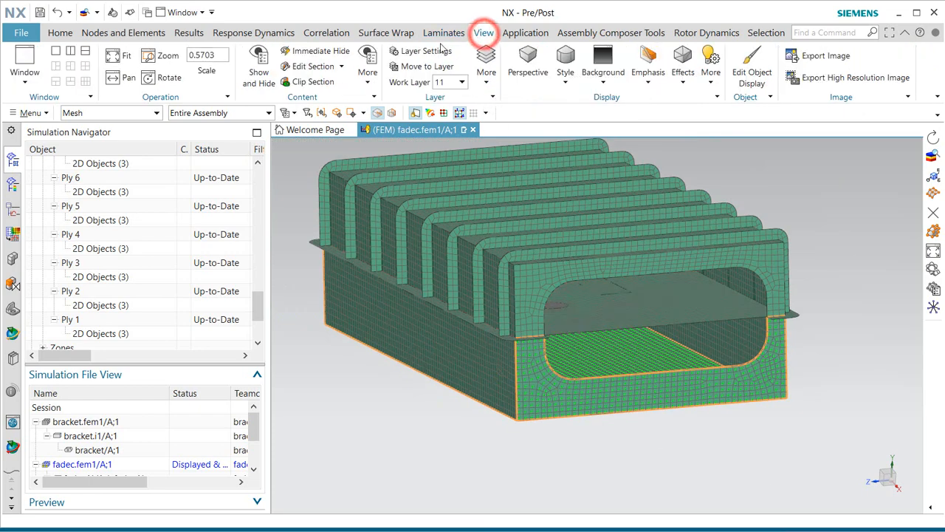
{"action": "left_click", "coordinate": [310, 67]}
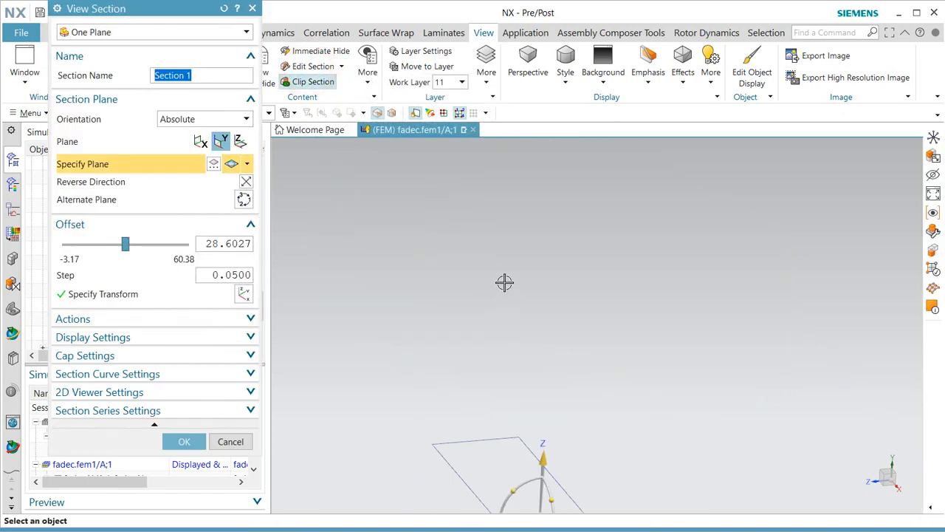
{"action": "left_click_drag", "start_coordinate": [526, 340], "coordinate": [550, 217]}
{"action": "left_click_drag", "start_coordinate": [549, 222], "coordinate": [548, 221]}
{"action": "scroll", "coordinate": [492, 288], "scroll_direction": "up", "scroll_amount": 7}
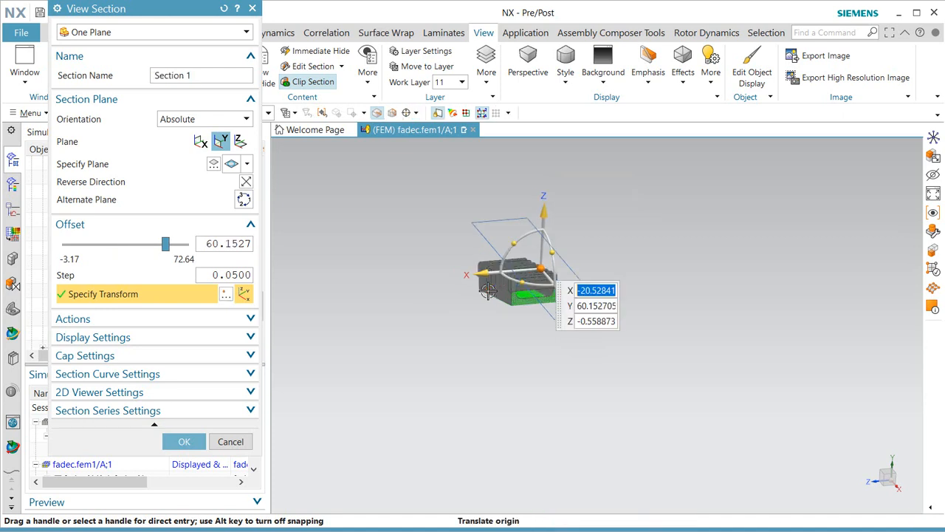
{"action": "left_click_drag", "start_coordinate": [674, 159], "coordinate": [681, 241]}
{"action": "left_click", "coordinate": [181, 445]}
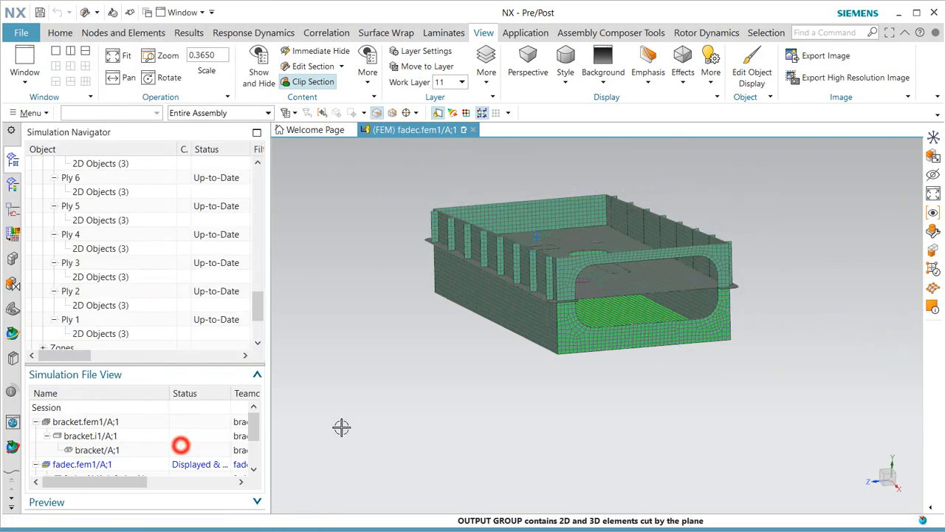
{"action": "scroll", "coordinate": [618, 251], "scroll_direction": "up", "scroll_amount": 3}
{"action": "middle_click_drag", "start_coordinate": [616, 266], "coordinate": [554, 344]}
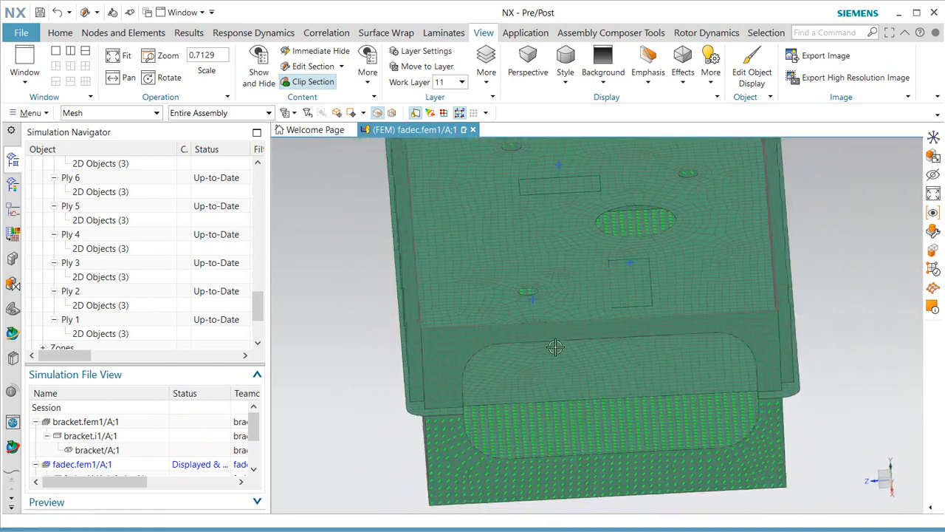
{"action": "scroll", "coordinate": [510, 373], "scroll_direction": "down", "scroll_amount": 2}
{"action": "scroll", "coordinate": [564, 323], "scroll_direction": "up", "scroll_amount": 2}
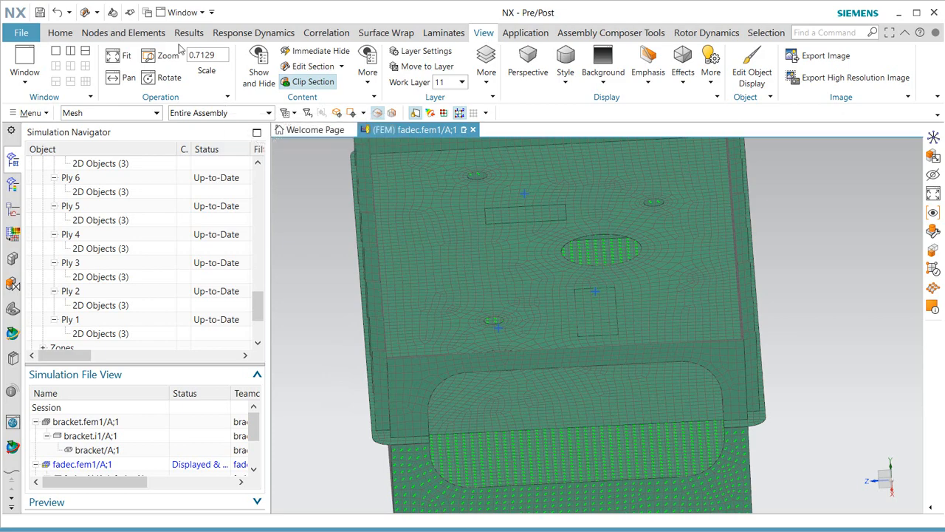
{"action": "left_click", "coordinate": [60, 32]}
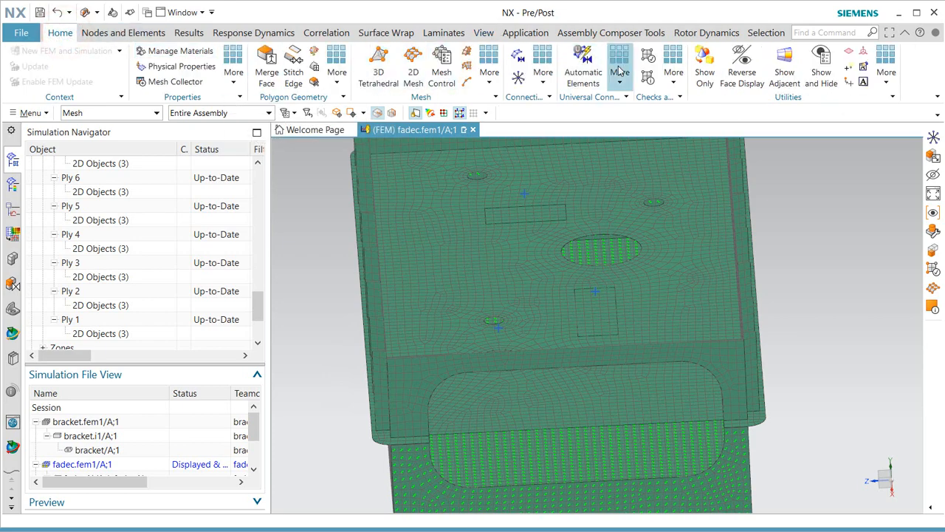
Connect a source point to the rectangular slot face with a Point to Face RBE2 connection.
{"action": "left_click", "coordinate": [933, 137]}
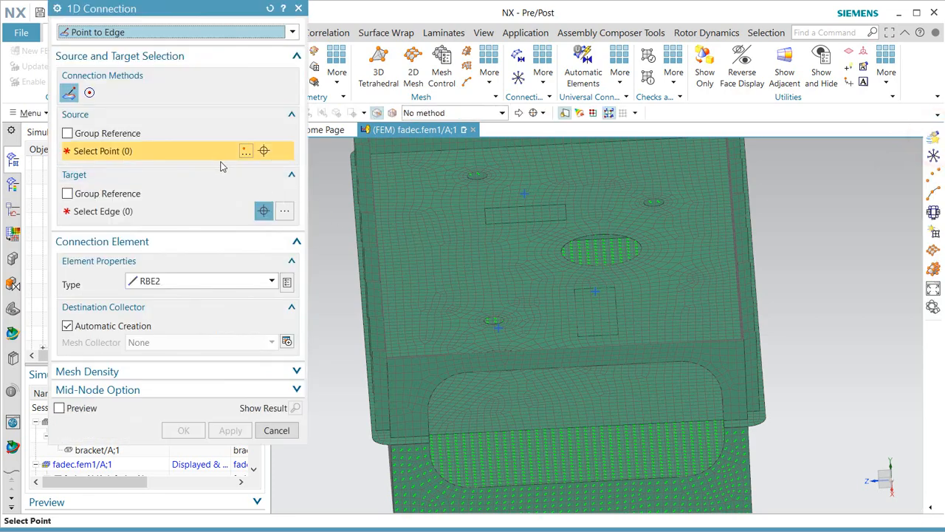
{"action": "left_click", "coordinate": [203, 32]}
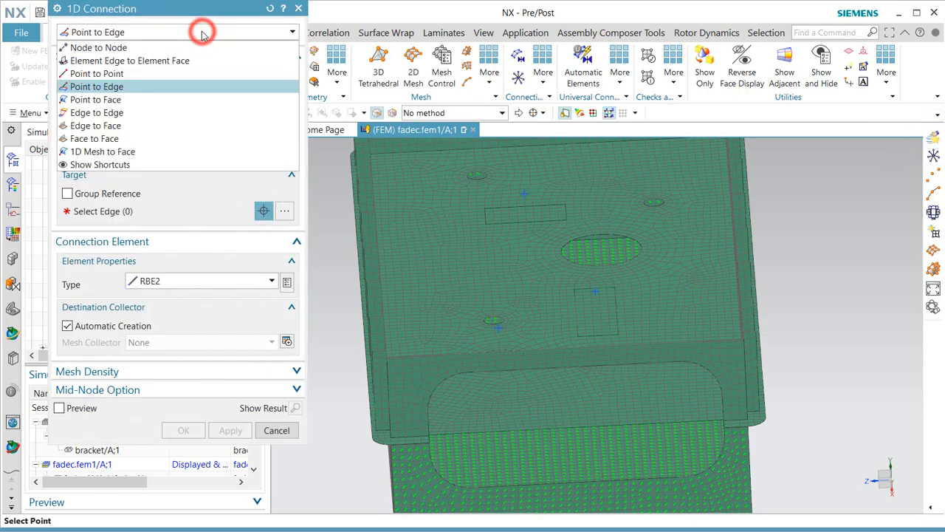
{"action": "left_click", "coordinate": [132, 99]}
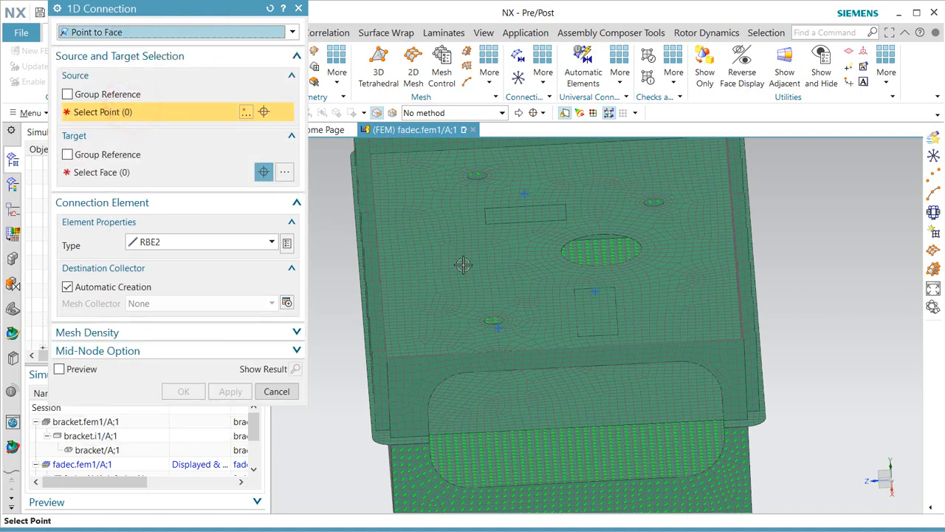
{"action": "left_click", "coordinate": [525, 192]}
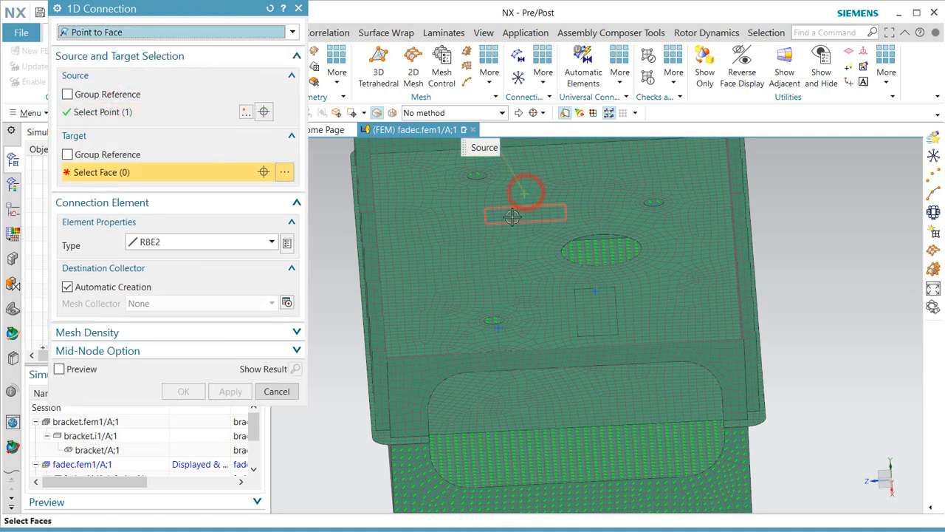
{"action": "left_click", "coordinate": [515, 214]}
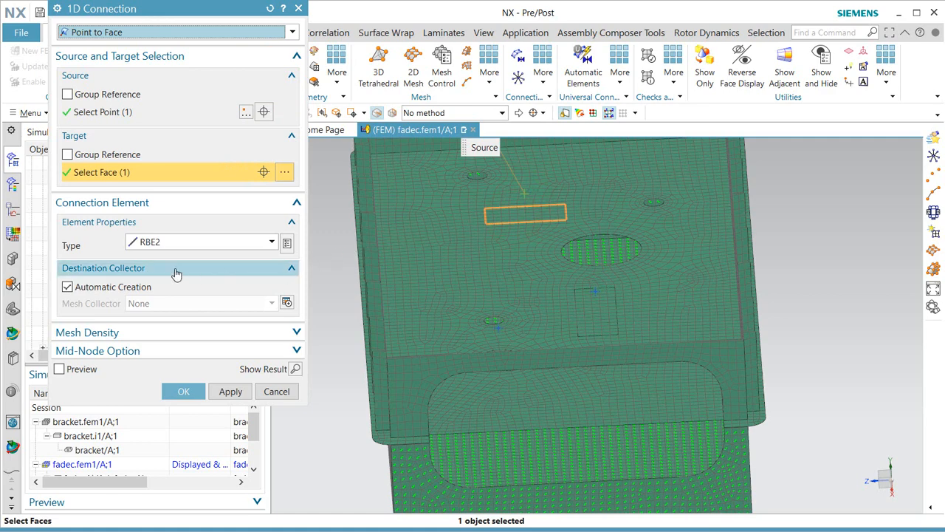
{"action": "left_click", "coordinate": [229, 391]}
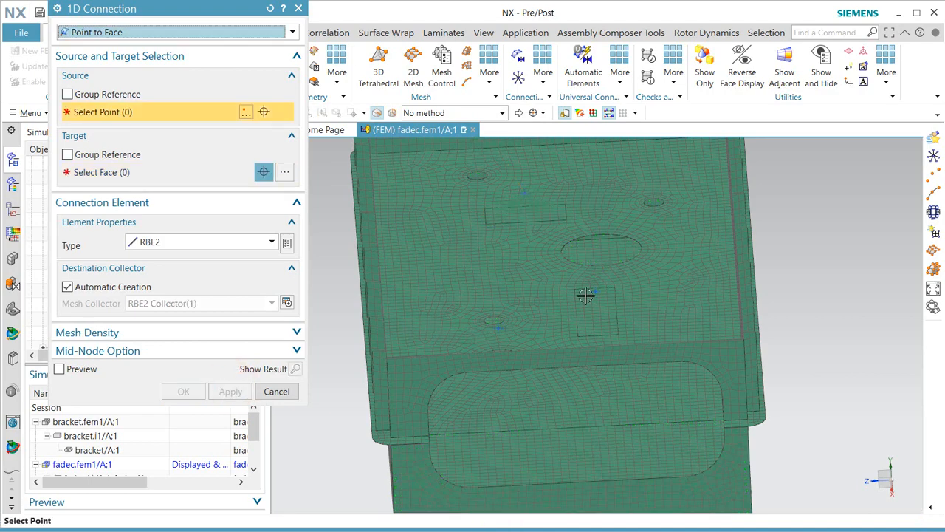
Tie a point to the lower hole's ring face, adding it to RBE2 Collector(1).
{"action": "mouse_move", "coordinate": [585, 295]}
{"action": "middle_mouse_down"}
{"action": "mouse_move", "coordinate": [569, 291]}
{"action": "mouse_move", "coordinate": [561, 310]}
{"action": "mouse_move", "coordinate": [573, 307]}
{"action": "middle_mouse_up"}
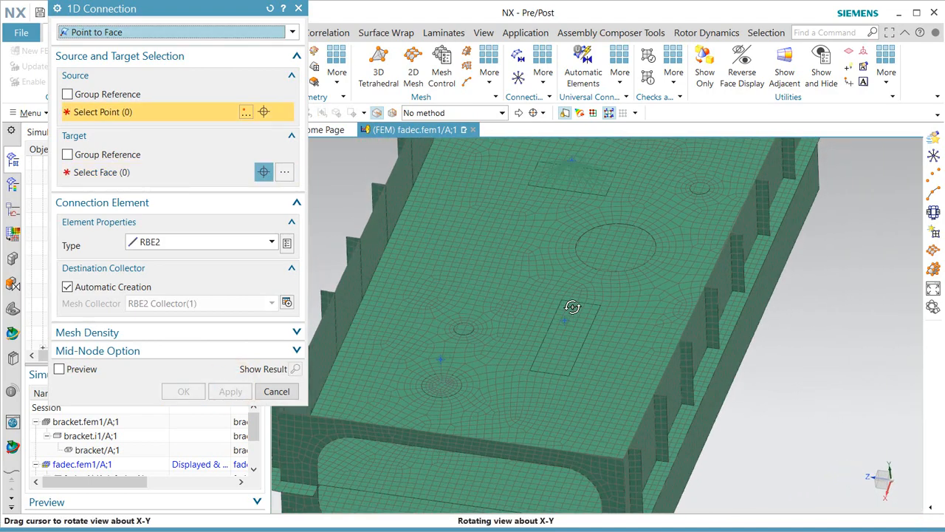
{"action": "scroll", "coordinate": [441, 380], "scroll_direction": "up", "scroll_amount": 2}
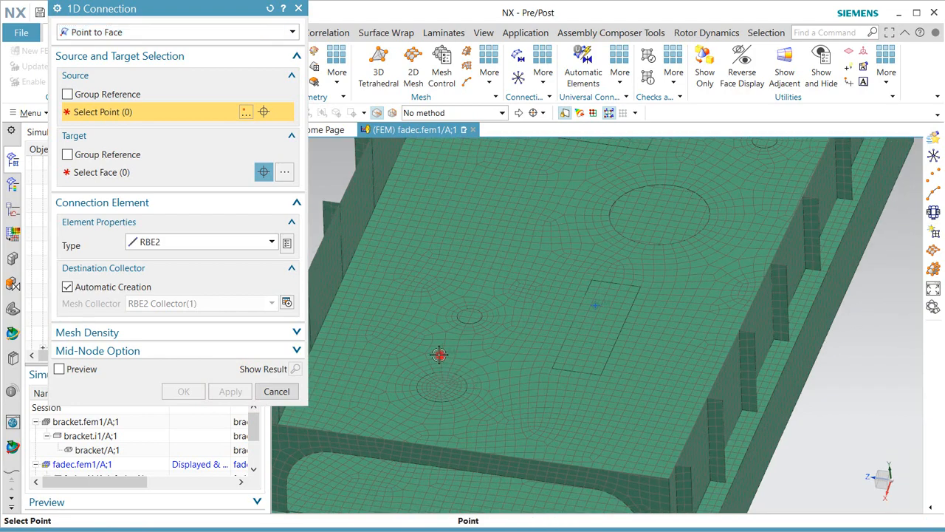
{"action": "left_click", "coordinate": [438, 355]}
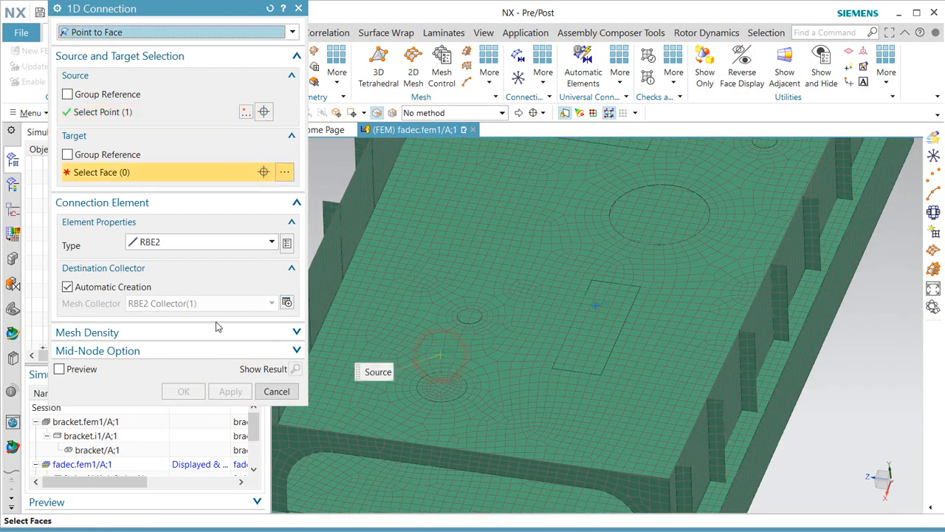
{"action": "left_click", "coordinate": [439, 385]}
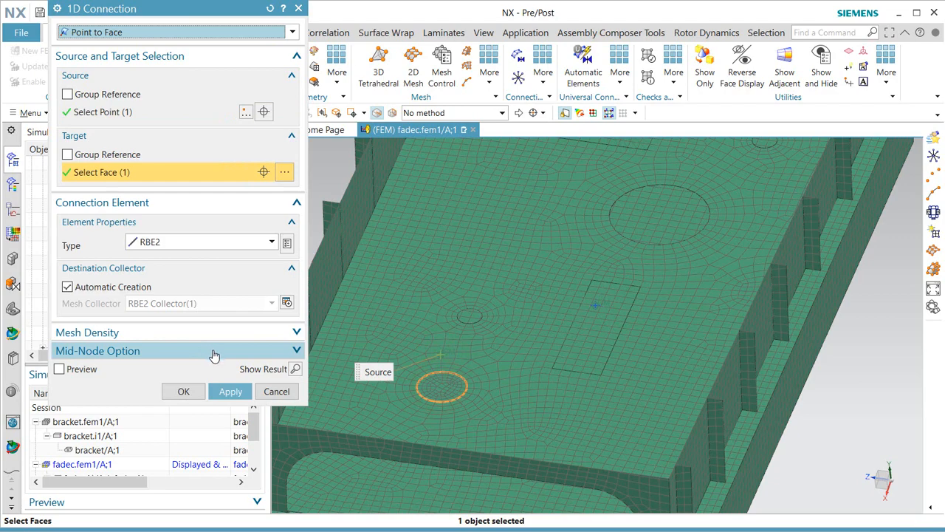
{"action": "left_click", "coordinate": [110, 286]}
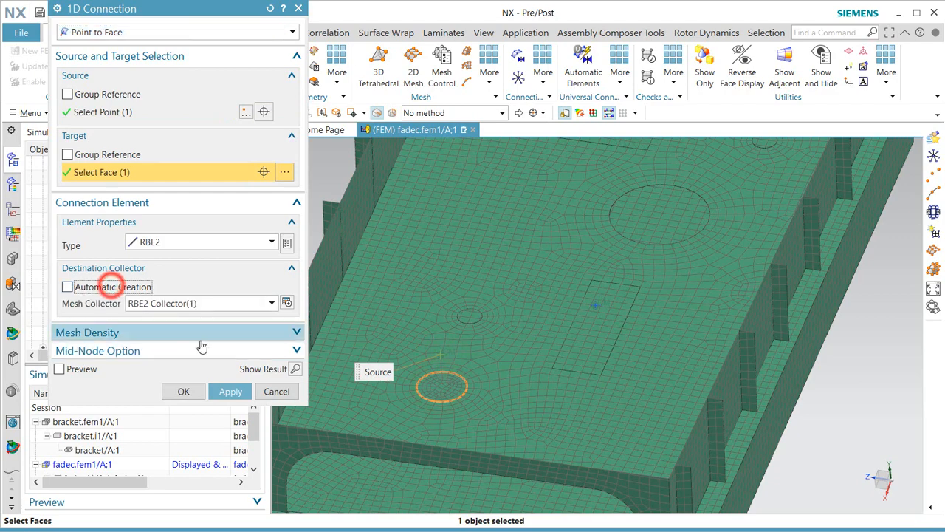
{"action": "left_click", "coordinate": [235, 392]}
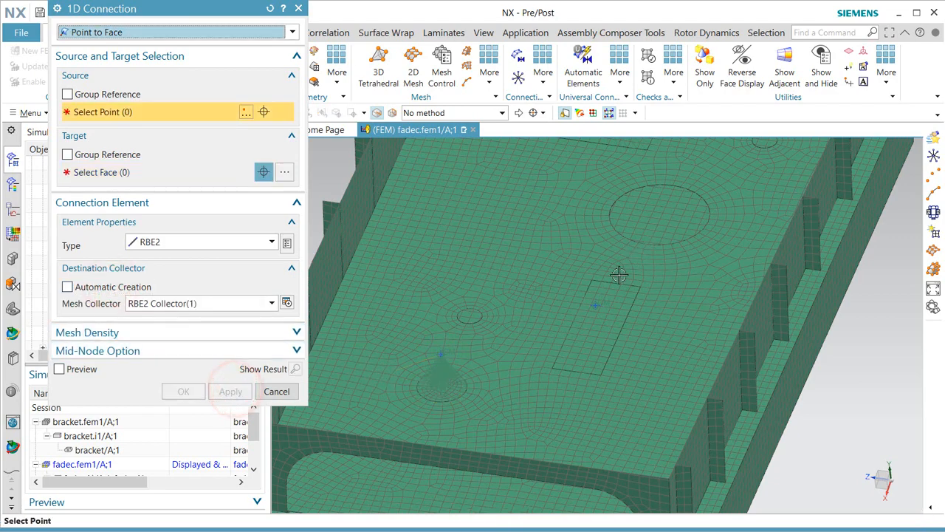
Tie a third point to the rectangular patch face and finish the connections.
{"action": "left_click", "coordinate": [595, 306]}
{"action": "left_click", "coordinate": [586, 339]}
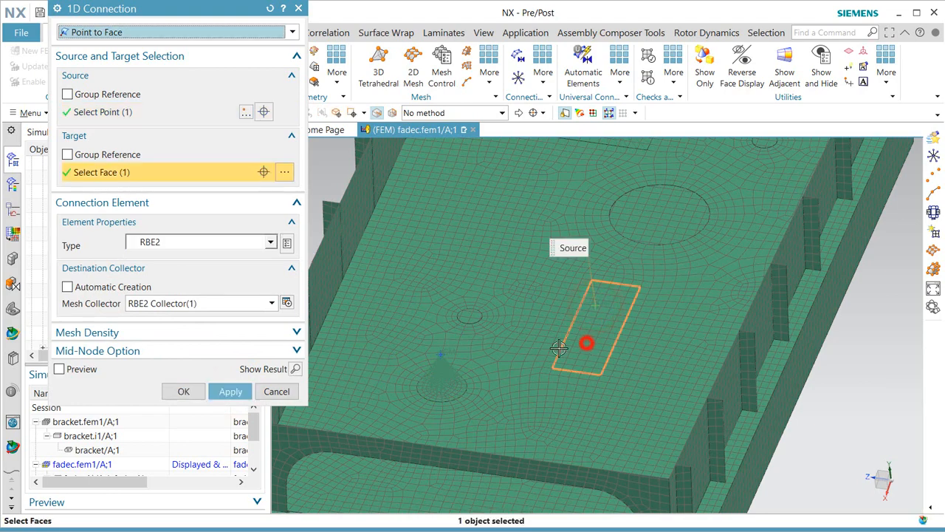
{"action": "left_click", "coordinate": [187, 390]}
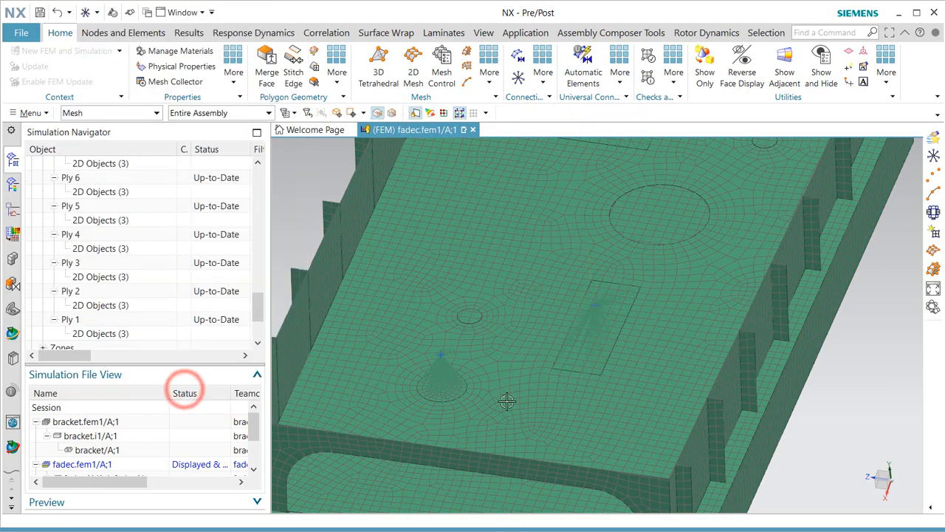
{"action": "scroll", "coordinate": [558, 418], "scroll_direction": "down", "scroll_amount": 5}
{"action": "middle_click_drag", "start_coordinate": [557, 413], "coordinate": [561, 443]}
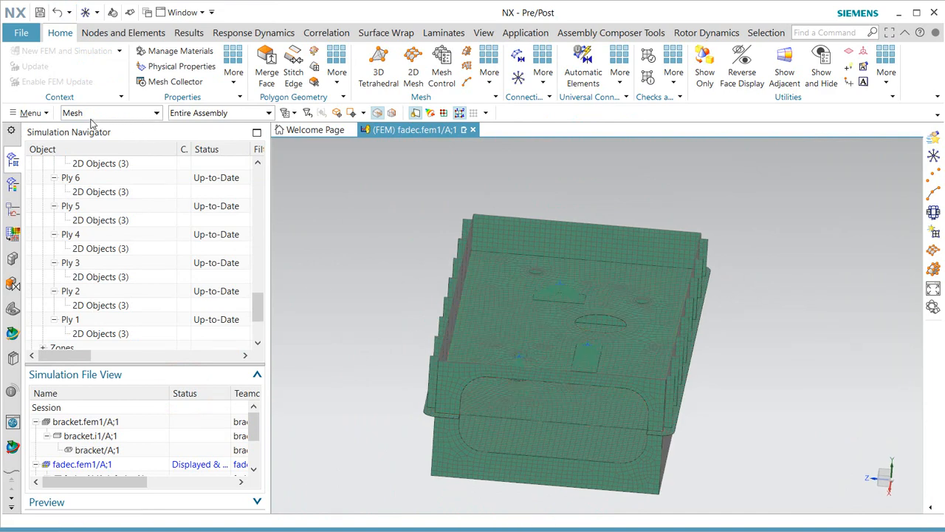
Set the element Color Basis to Physical Property Table in Model Display and inspect the housing.
{"action": "left_click", "coordinate": [30, 113]}
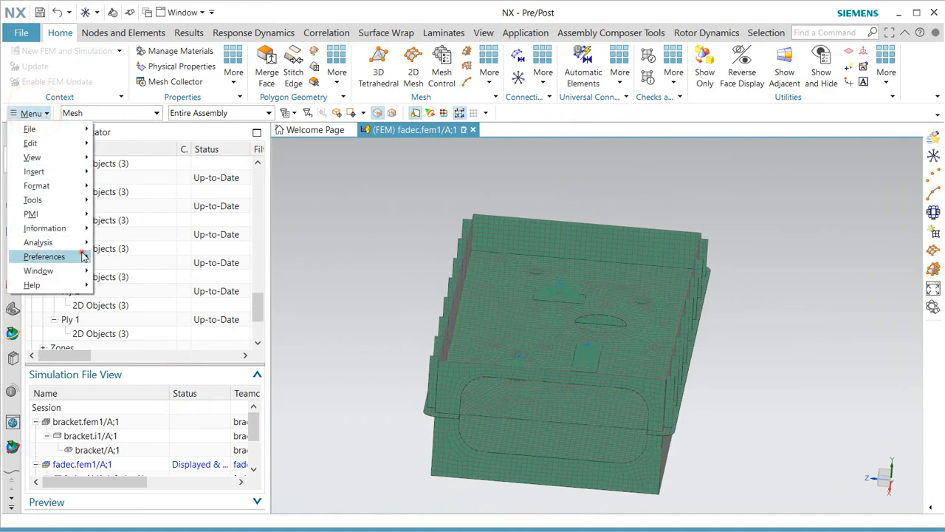
{"action": "left_click", "coordinate": [82, 257]}
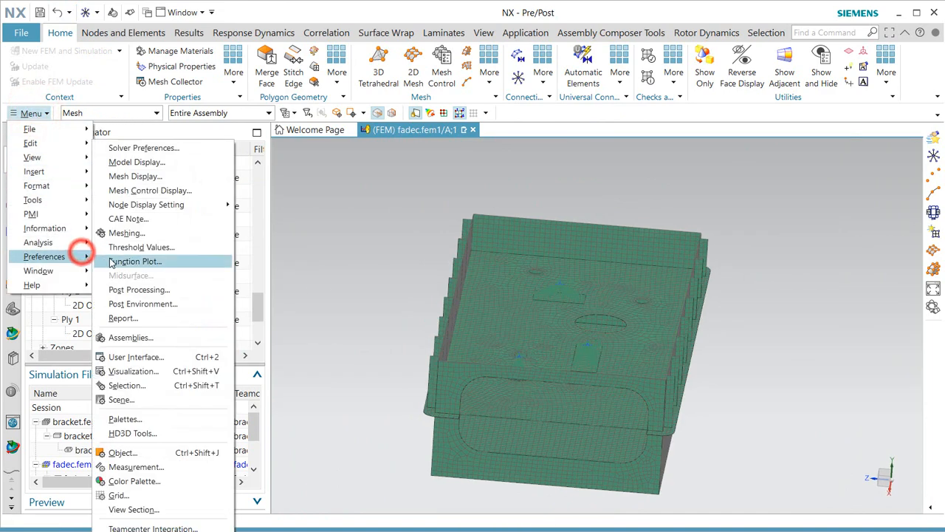
{"action": "left_click", "coordinate": [166, 162]}
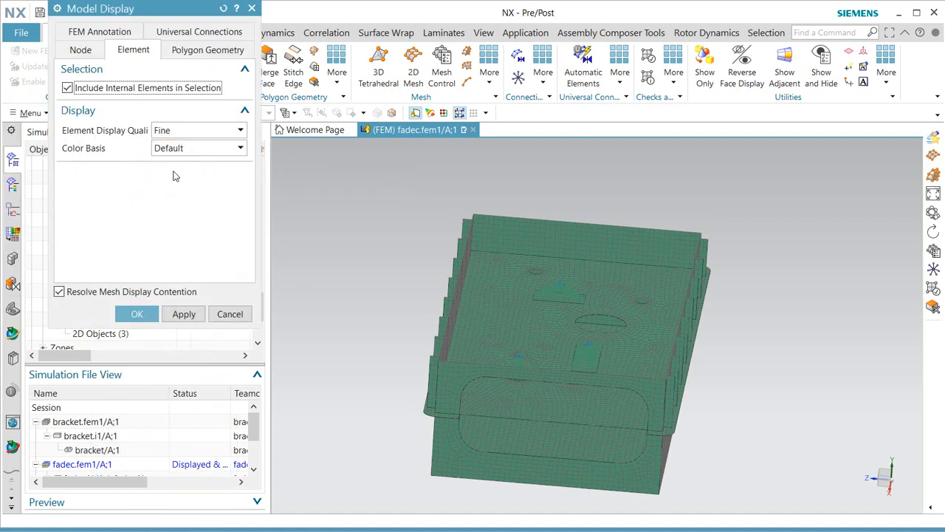
{"action": "left_click", "coordinate": [184, 150]}
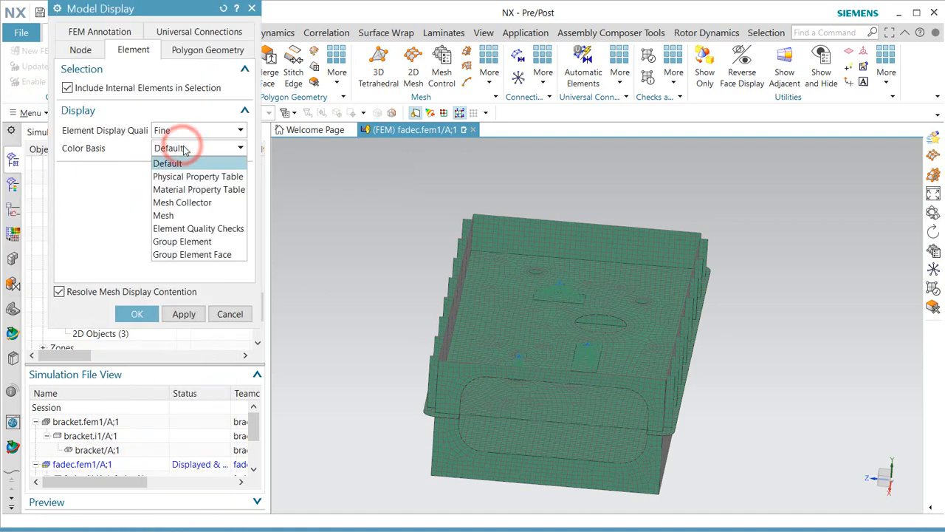
{"action": "left_click", "coordinate": [200, 176]}
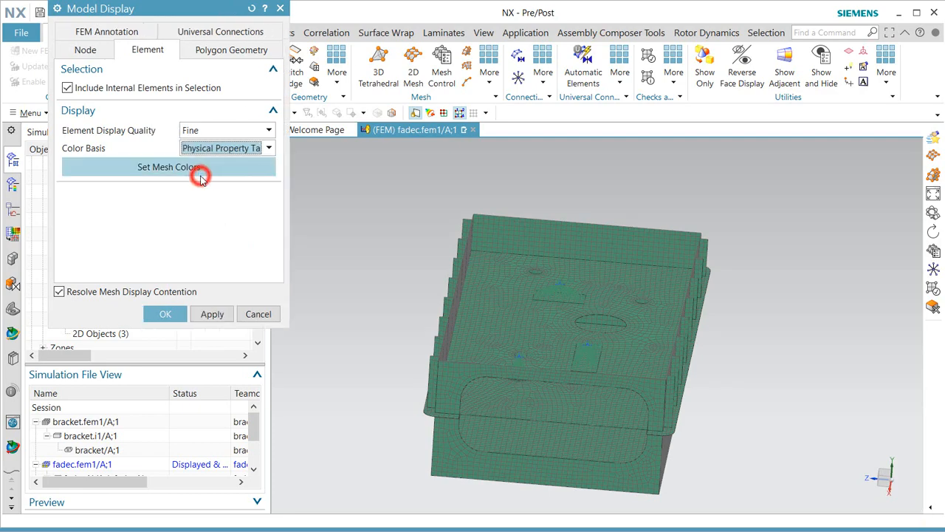
{"action": "left_click", "coordinate": [162, 314]}
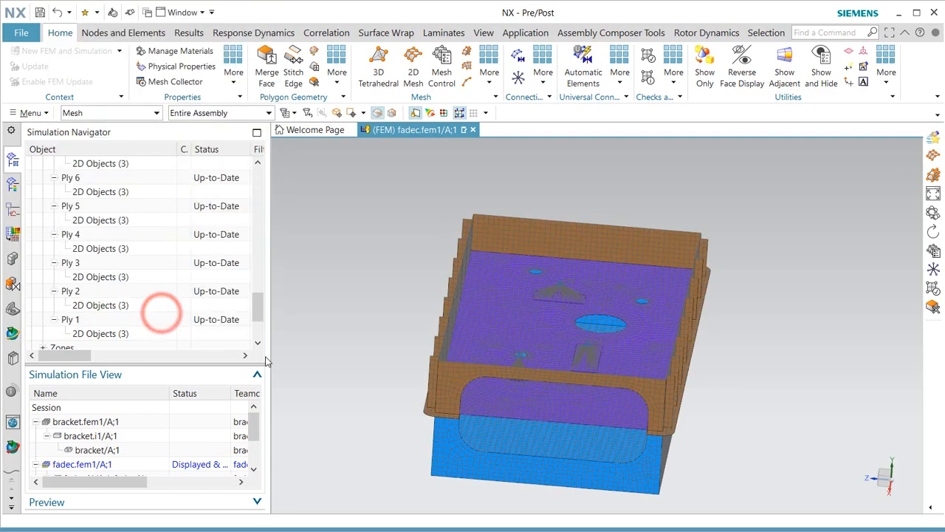
{"action": "middle_click_drag", "start_coordinate": [603, 390], "coordinate": [565, 392]}
{"action": "scroll", "coordinate": [516, 384], "scroll_direction": "up", "scroll_amount": 5}
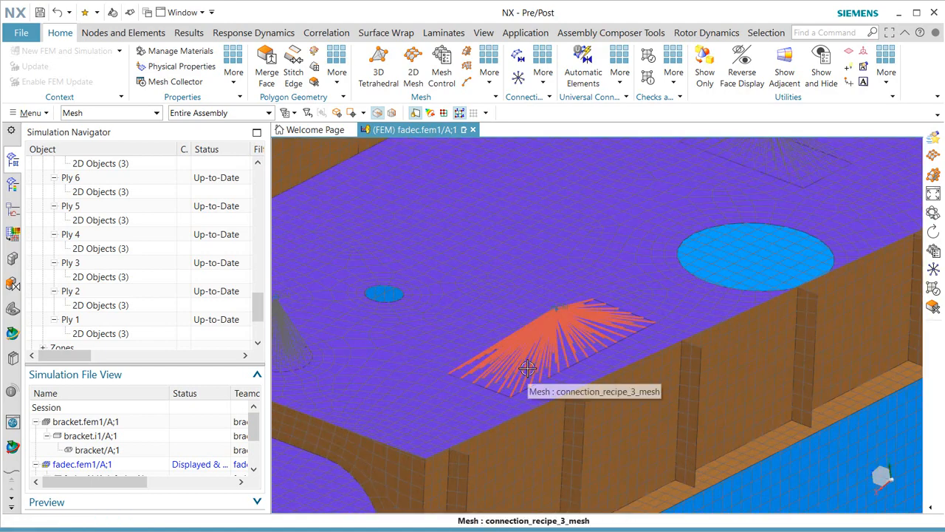
{"action": "scroll", "coordinate": [527, 367], "scroll_direction": "down", "scroll_amount": 5}
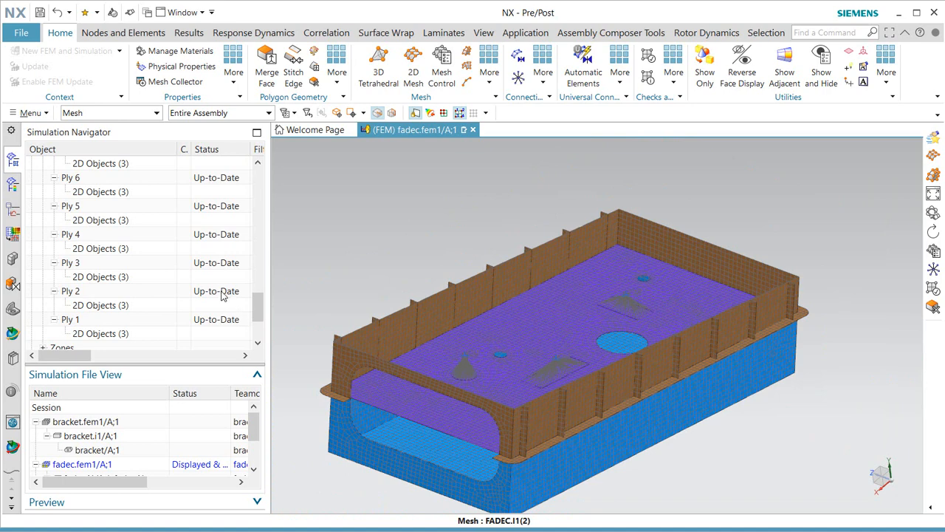
{"action": "scroll", "coordinate": [222, 294], "scroll_direction": "up", "scroll_amount": 7}
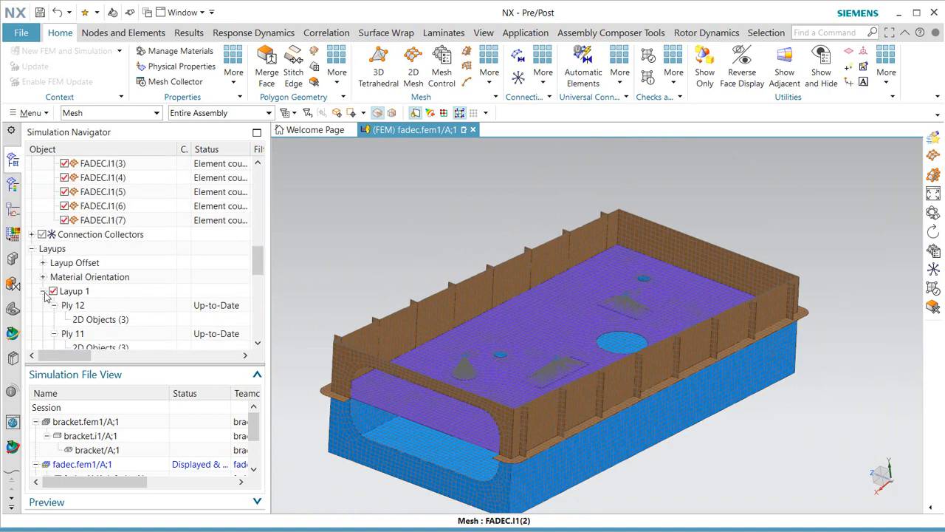
Give RBE2 Collector(1) a cyan display colour.
{"action": "left_click", "coordinate": [43, 291]}
{"action": "scroll", "coordinate": [46, 310], "scroll_direction": "up", "scroll_amount": 4}
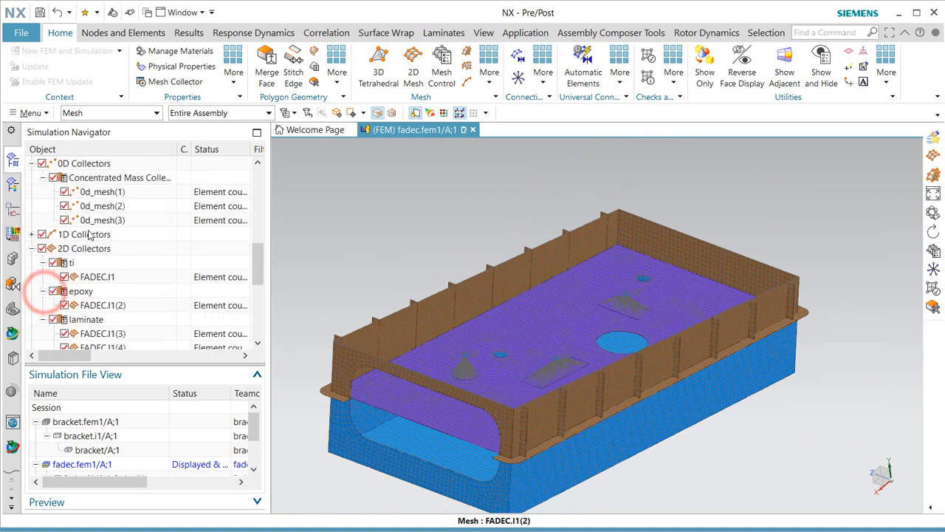
{"action": "left_click", "coordinate": [38, 321]}
{"action": "left_click", "coordinate": [31, 234]}
{"action": "left_click", "coordinate": [43, 248]}
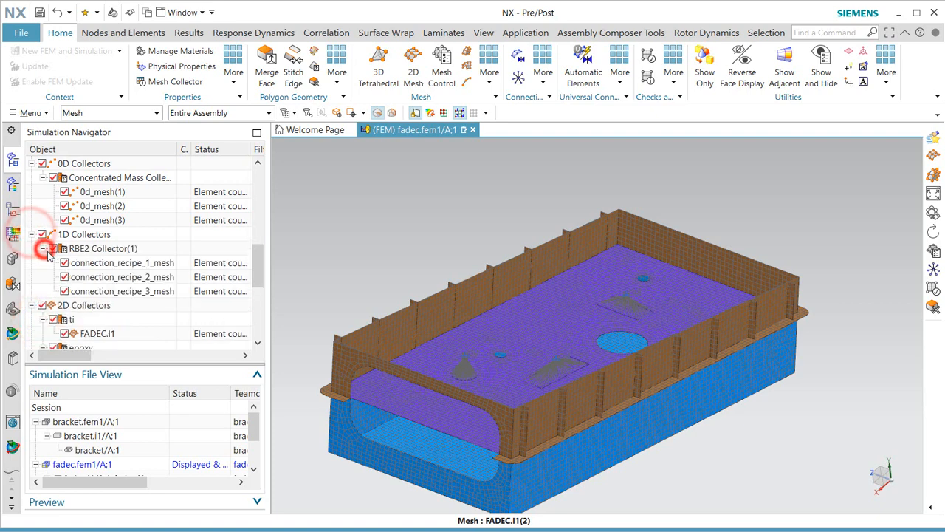
{"action": "right_click", "coordinate": [112, 255]}
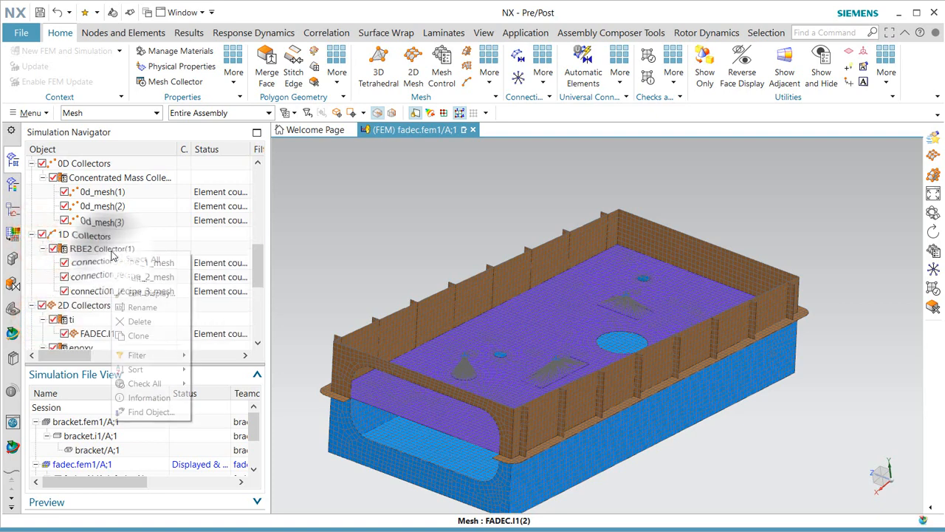
{"action": "left_click", "coordinate": [146, 296]}
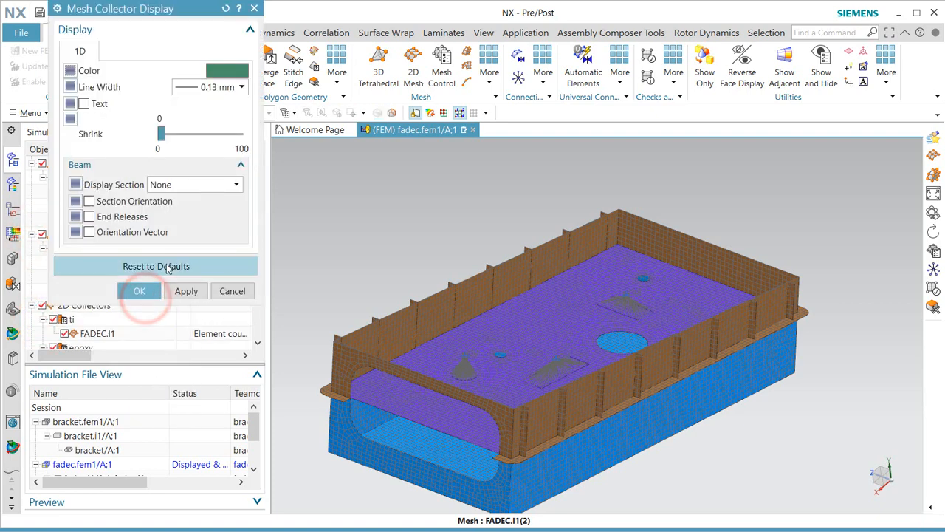
{"action": "left_click", "coordinate": [230, 76]}
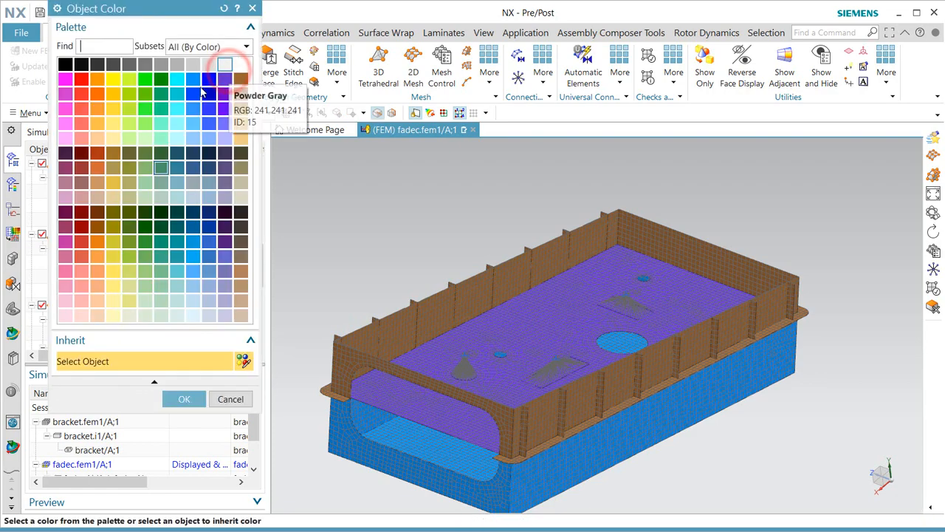
{"action": "left_click", "coordinate": [177, 81]}
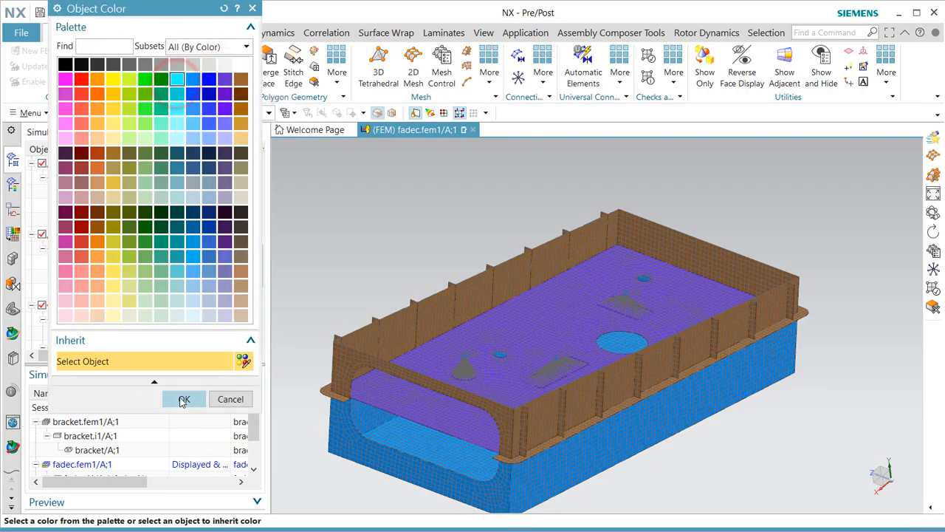
{"action": "left_click", "coordinate": [184, 399]}
{"action": "left_click", "coordinate": [137, 291]}
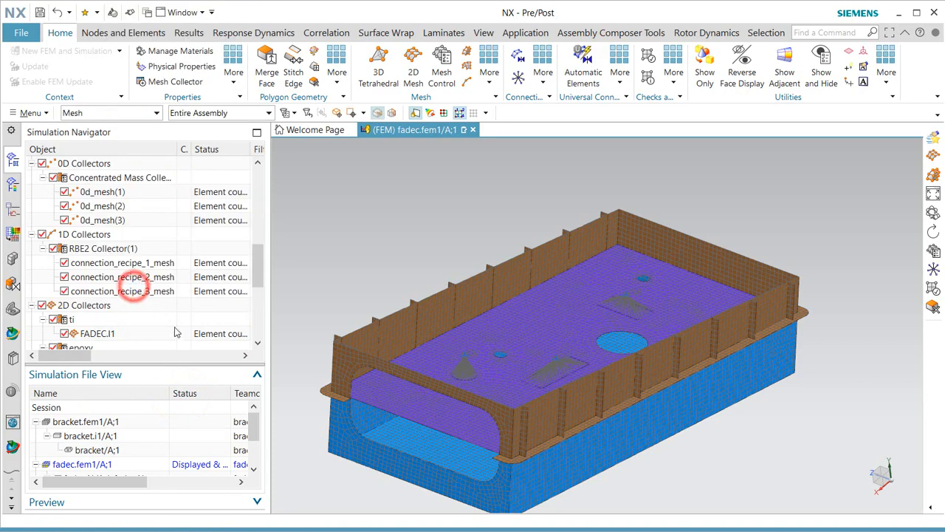
Colour the three connection_recipe meshes green.
{"action": "middle_click_drag", "start_coordinate": [573, 326], "coordinate": [576, 333]}
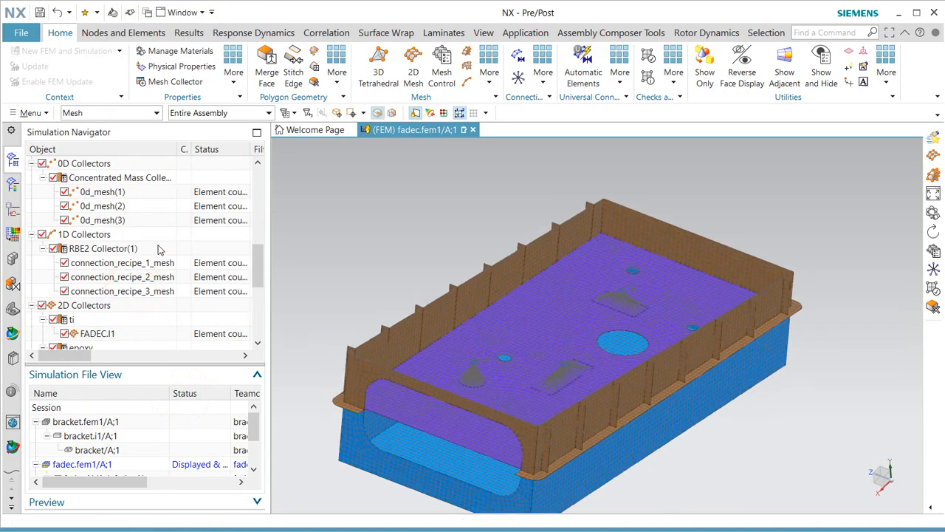
{"action": "left_click", "coordinate": [109, 265]}
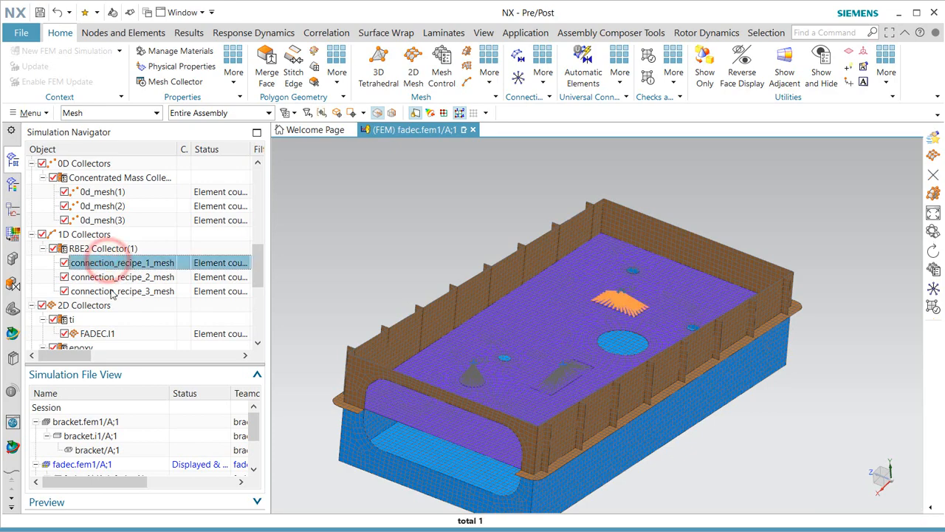
{"action": "scroll", "coordinate": [124, 274], "scroll_direction": "up", "scroll_amount": 1}
{"action": "scroll", "coordinate": [124, 275], "scroll_direction": "up", "scroll_amount": 1}
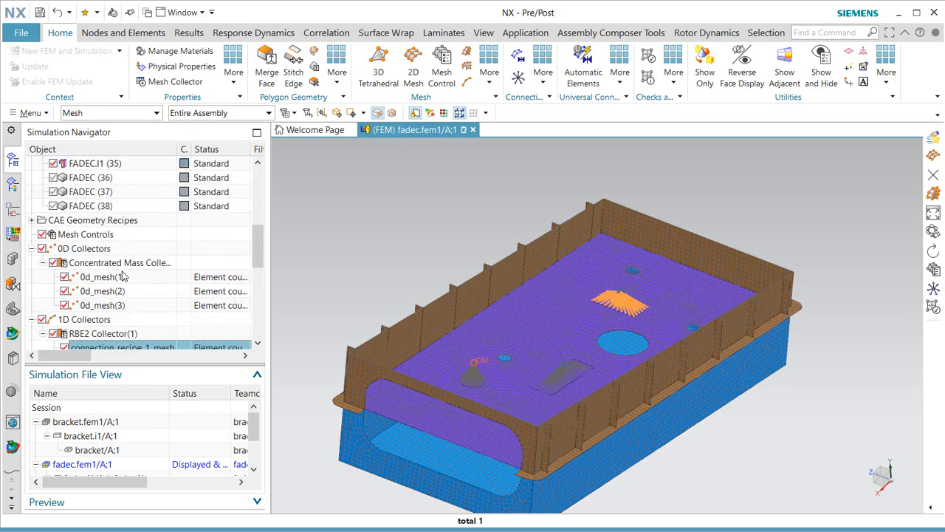
{"action": "scroll", "coordinate": [124, 277], "scroll_direction": "down", "scroll_amount": 2}
{"action": "left_click", "coordinate": [111, 293], "text": "shift"}
{"action": "right_click", "coordinate": [115, 293]}
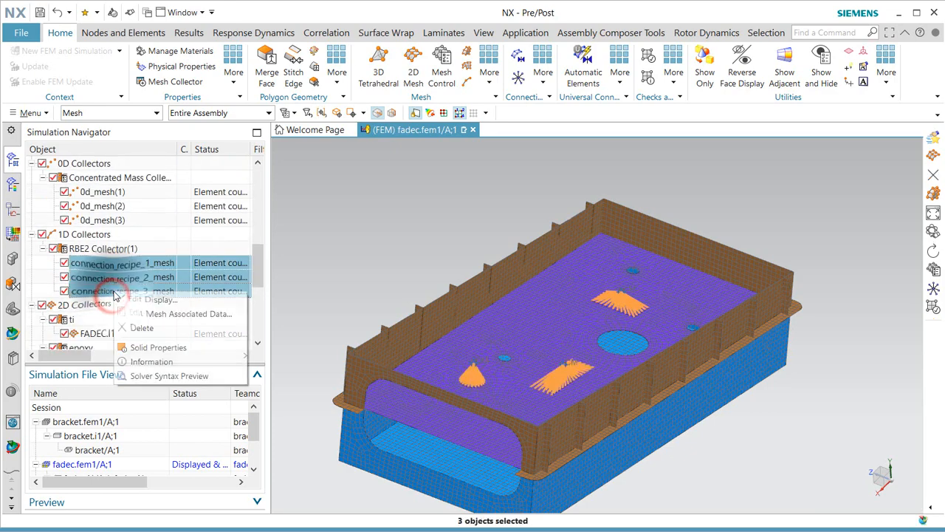
{"action": "left_click", "coordinate": [150, 301]}
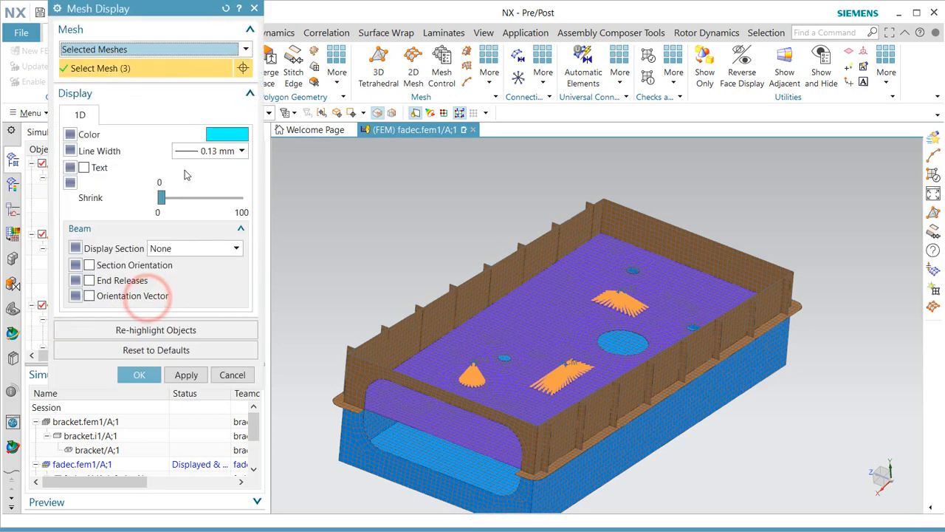
{"action": "left_click", "coordinate": [229, 135]}
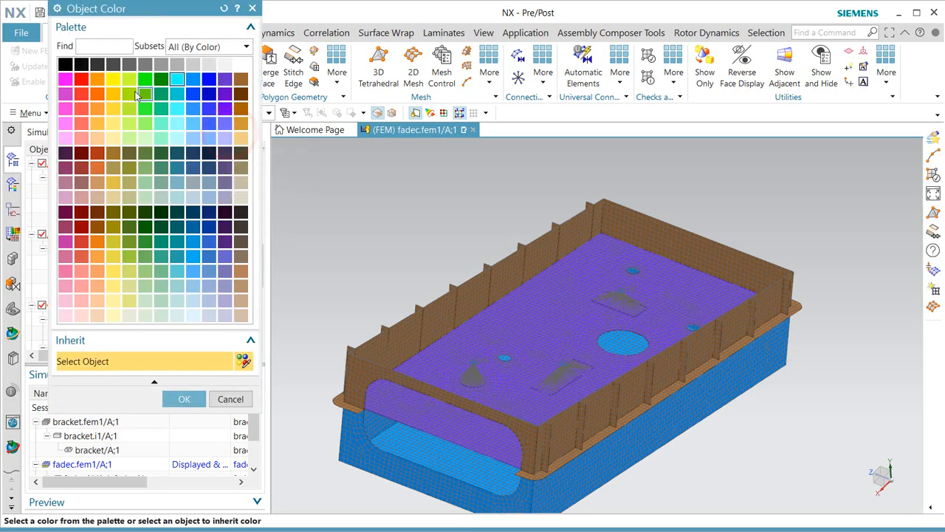
{"action": "left_click", "coordinate": [145, 80]}
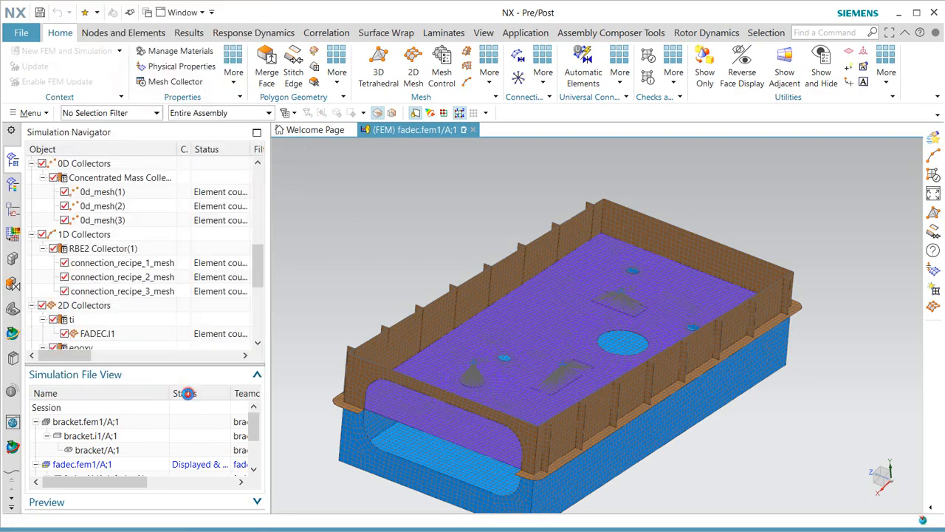
{"action": "left_click", "coordinate": [185, 377]}
{"action": "left_click", "coordinate": [139, 375]}
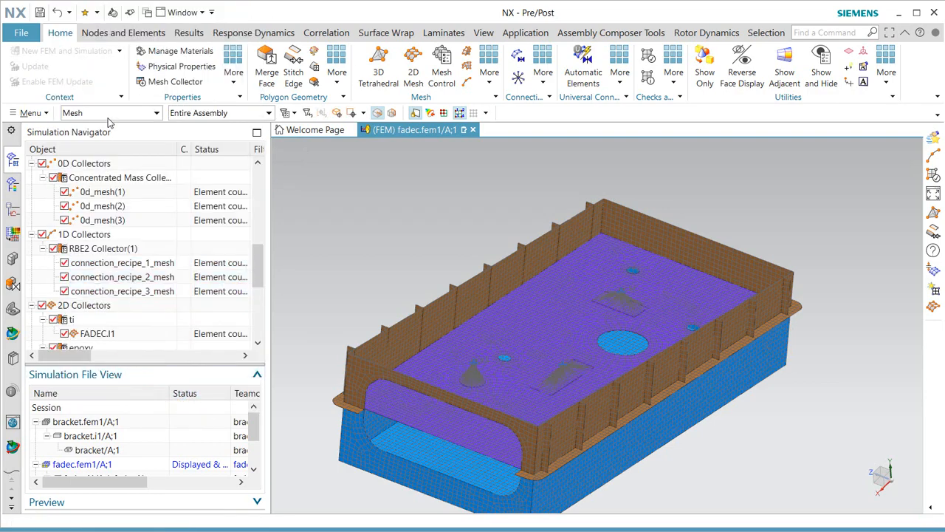
In Preferences > Model Display, set the element Color Basis to Default and apply it.
{"action": "left_click", "coordinate": [31, 112]}
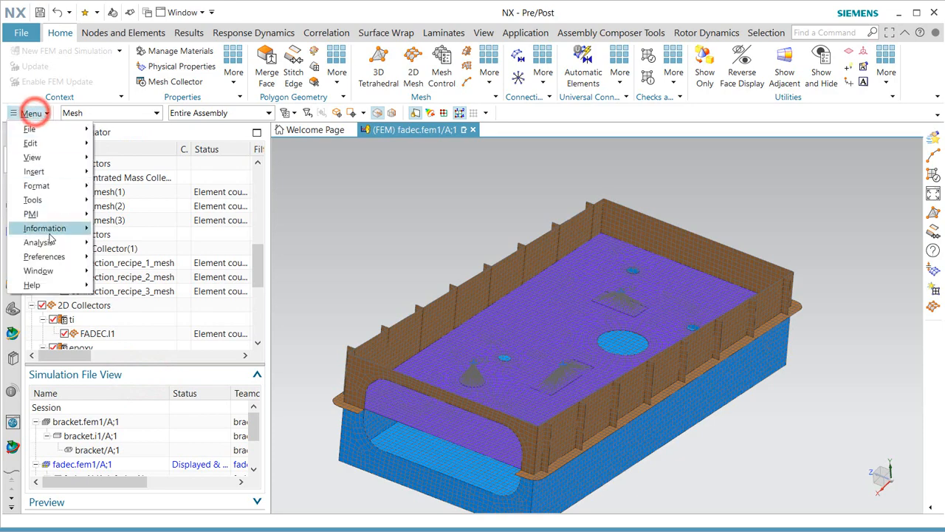
{"action": "left_click", "coordinate": [65, 256]}
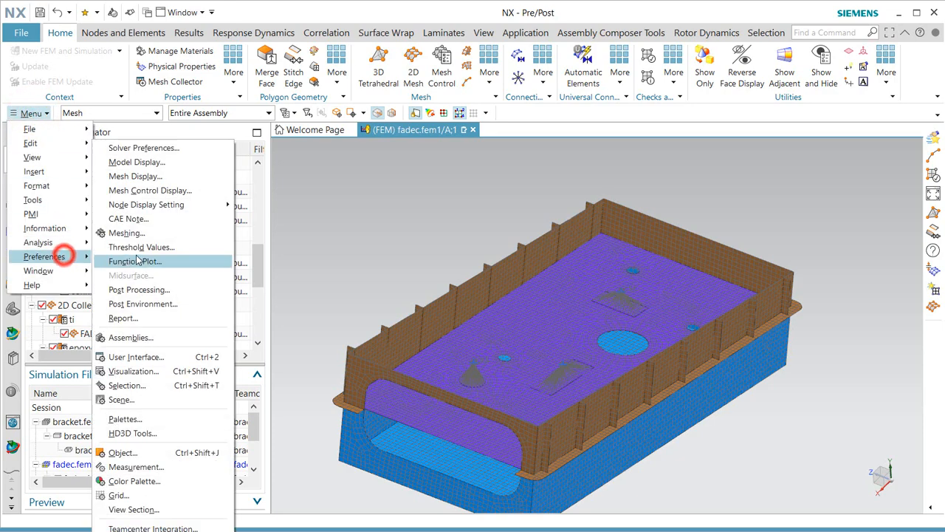
{"action": "left_click", "coordinate": [163, 164]}
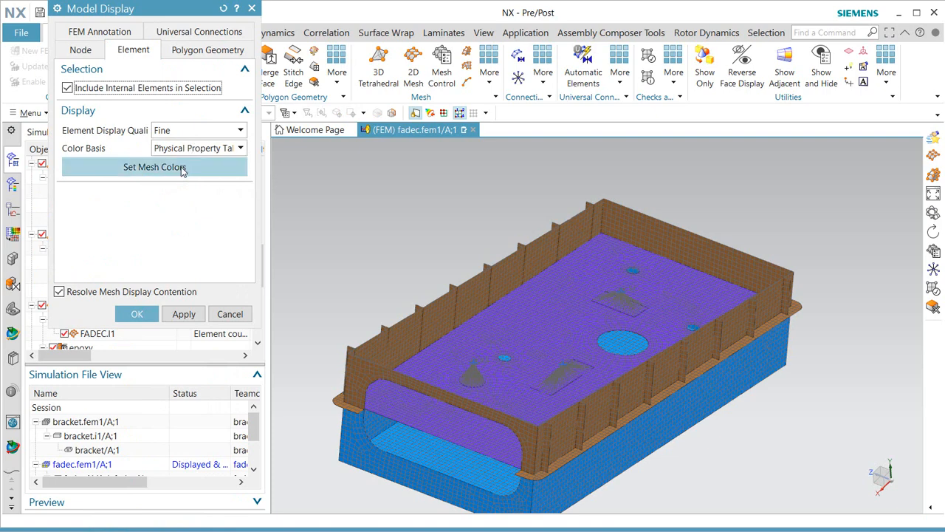
{"action": "left_click", "coordinate": [183, 168]}
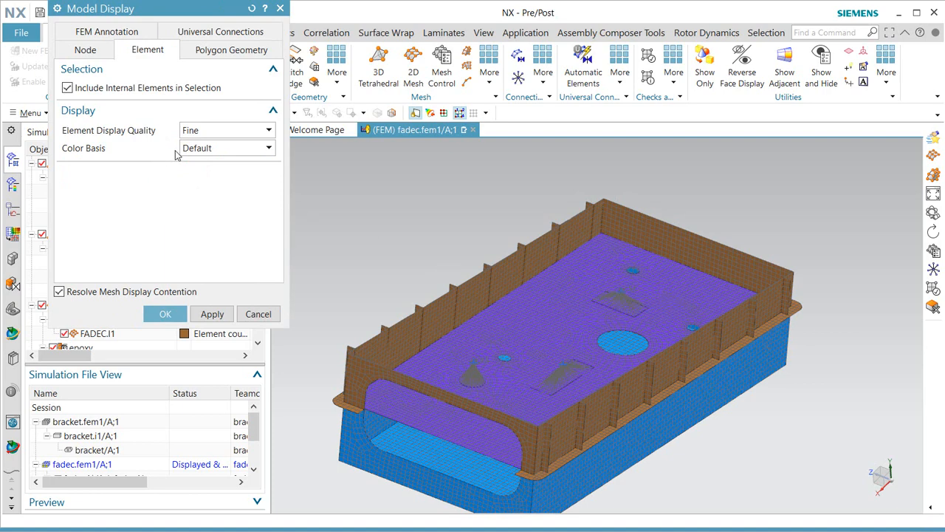
{"action": "left_click", "coordinate": [198, 150]}
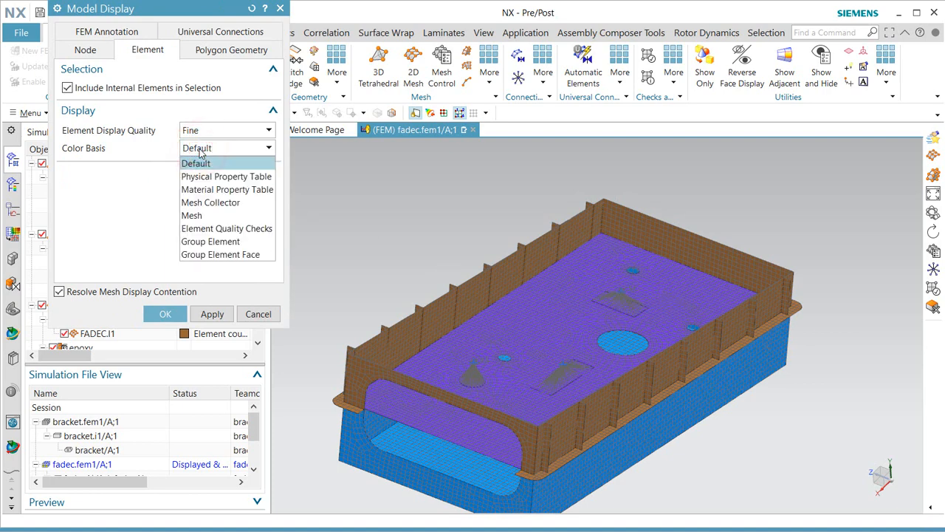
{"action": "left_click", "coordinate": [200, 150]}
{"action": "left_click", "coordinate": [211, 313]}
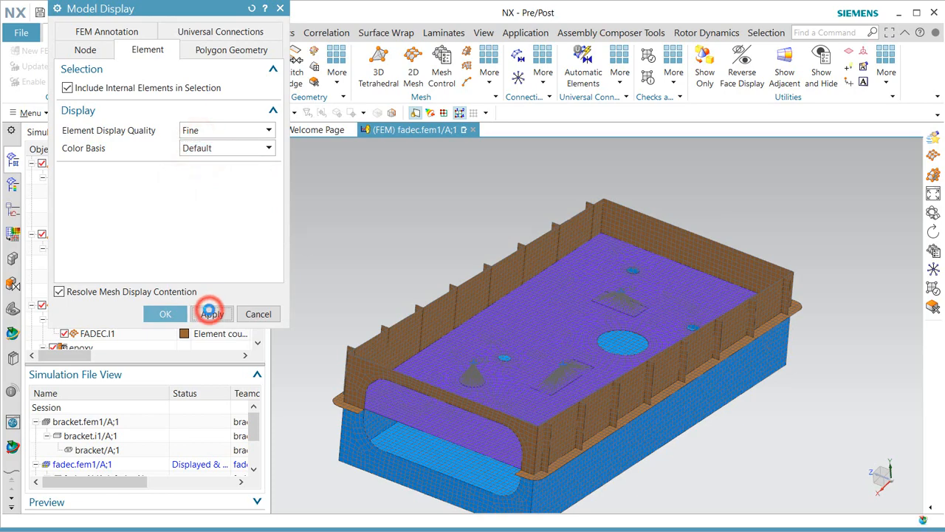
{"action": "left_click", "coordinate": [140, 314]}
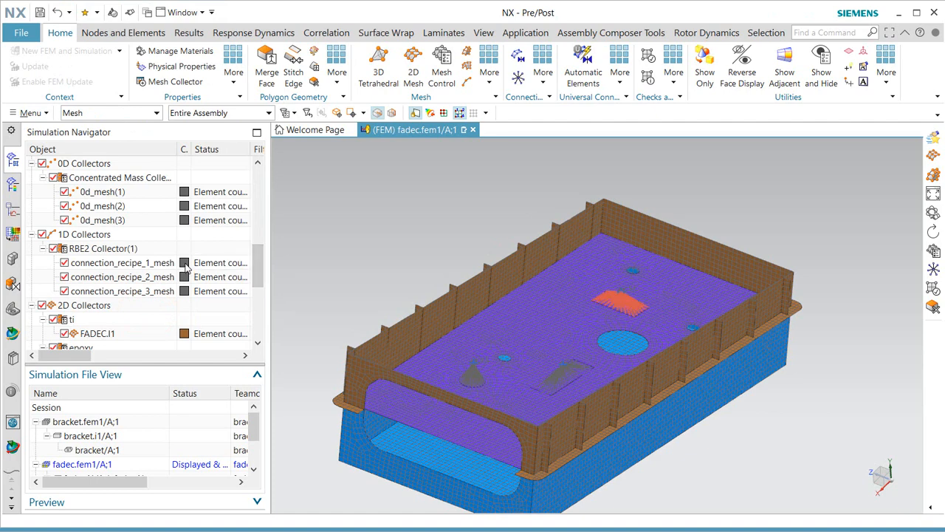
Display connection_recipe_1_mesh in cyan.
{"action": "right_click", "coordinate": [185, 267]}
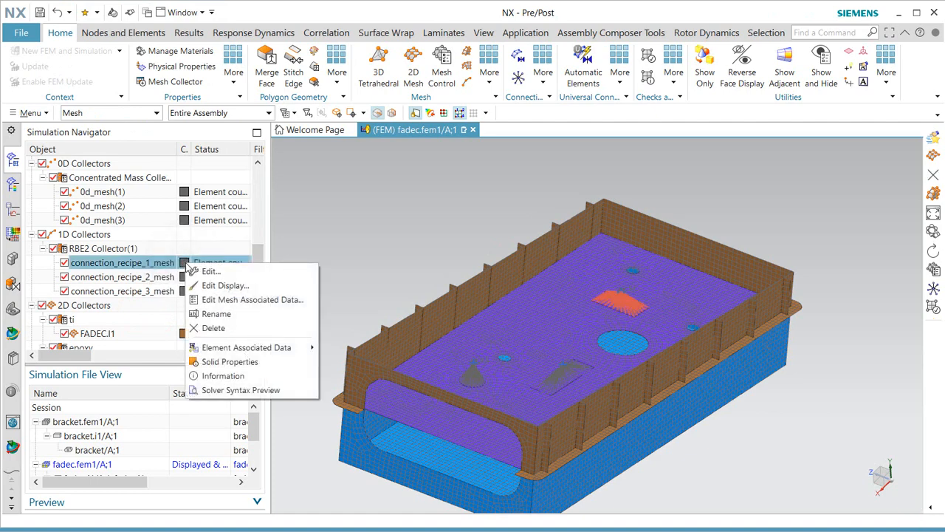
{"action": "left_click", "coordinate": [220, 285]}
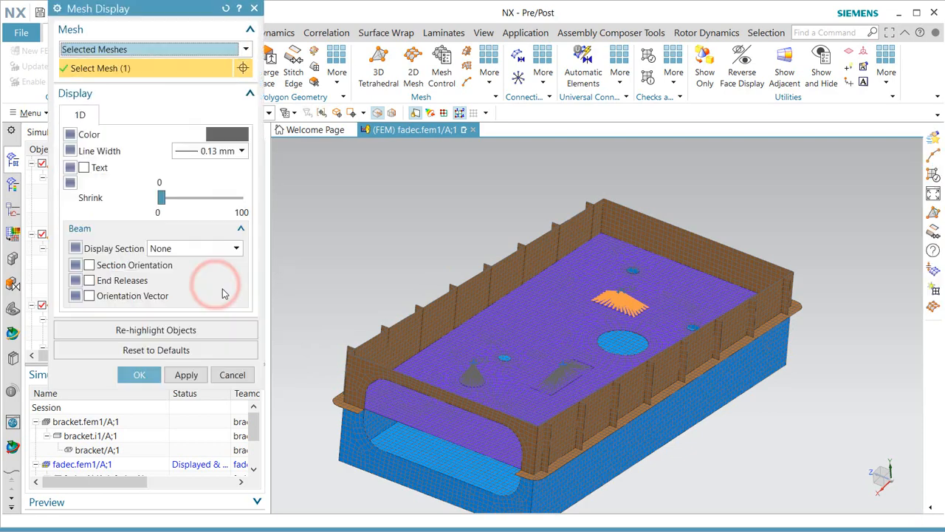
{"action": "left_click", "coordinate": [228, 134]}
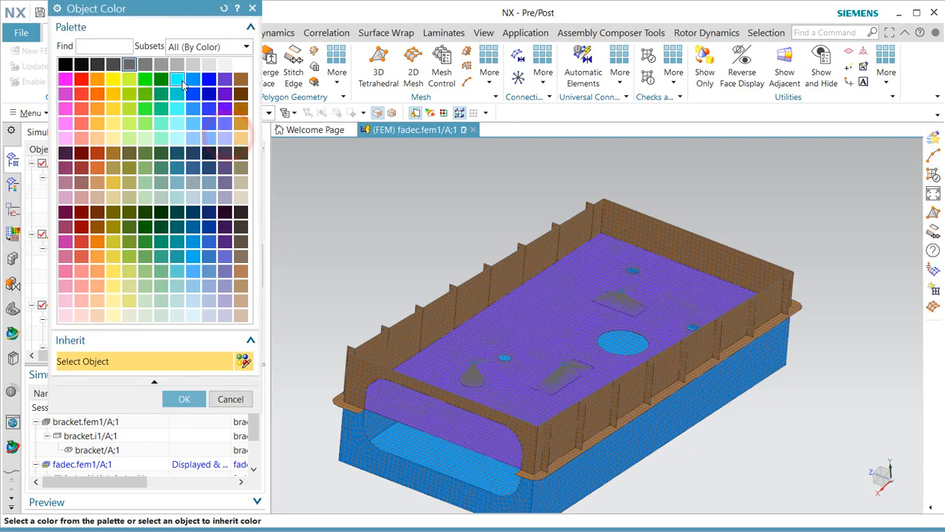
{"action": "left_click", "coordinate": [178, 79]}
{"action": "left_click", "coordinate": [184, 399]}
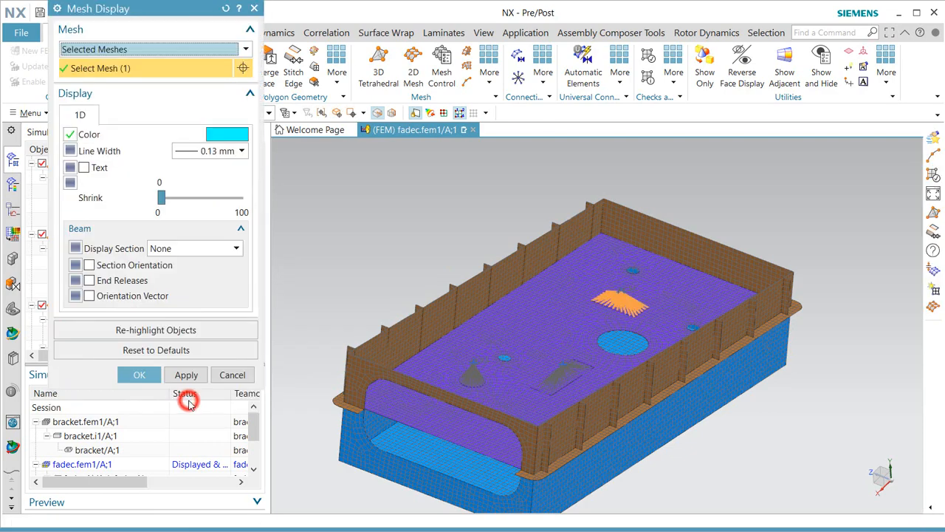
{"action": "left_click", "coordinate": [140, 375]}
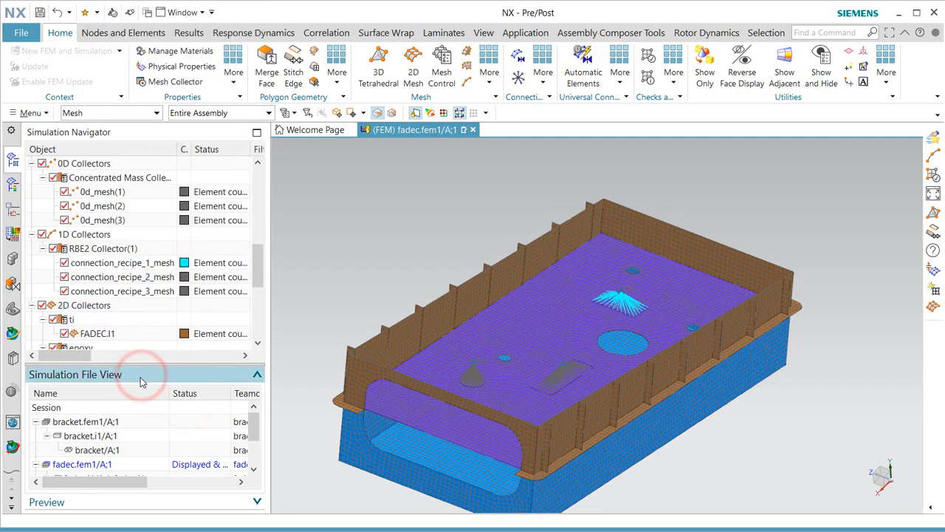
Display connection_recipe_2_mesh and connection_recipe_3_mesh together in cyan.
{"action": "left_click", "coordinate": [181, 277]}
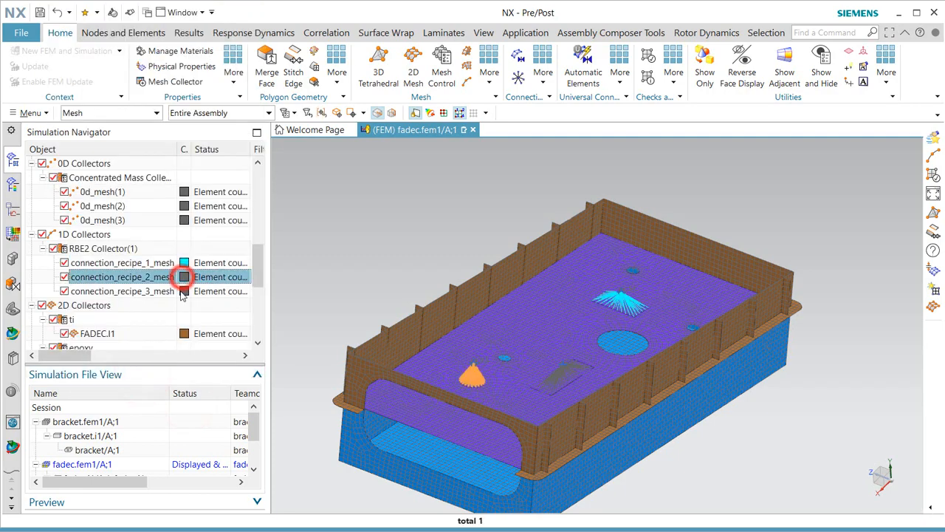
{"action": "left_click", "coordinate": [181, 291], "text": "ctrl"}
{"action": "right_click", "coordinate": [184, 293]}
{"action": "left_click", "coordinate": [204, 301]}
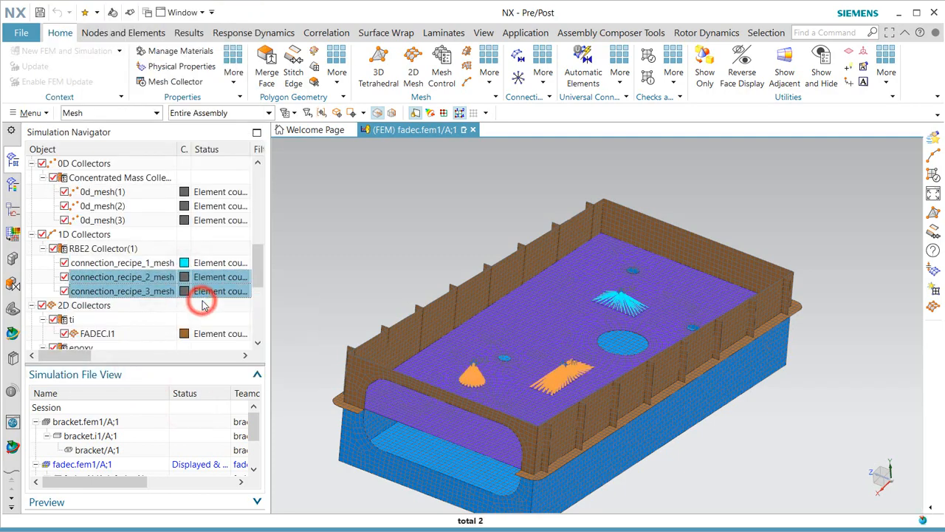
{"action": "left_click", "coordinate": [228, 134]}
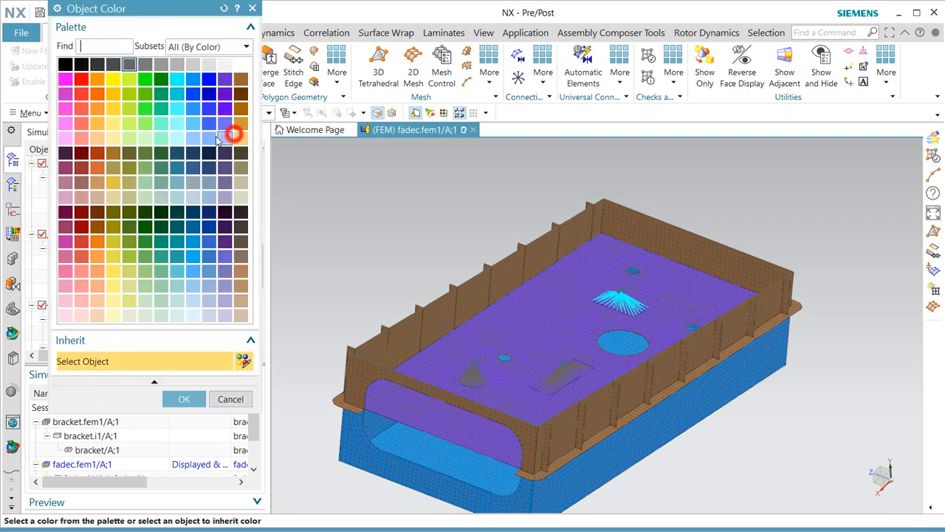
{"action": "left_click", "coordinate": [176, 77]}
{"action": "left_click", "coordinate": [183, 398]}
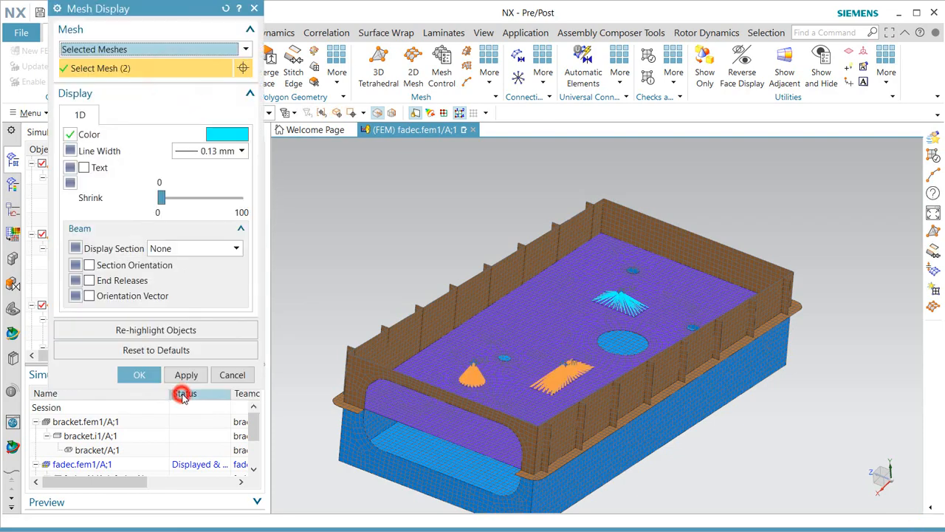
{"action": "left_click", "coordinate": [137, 375]}
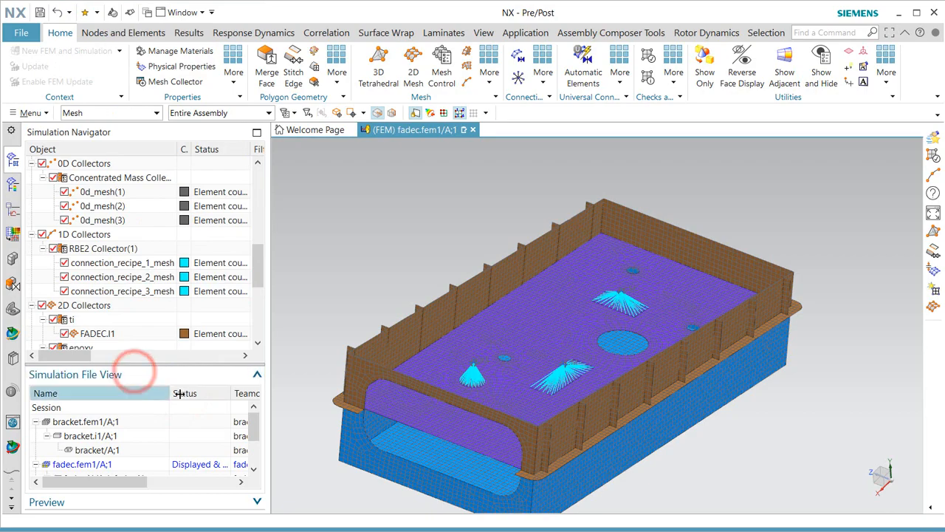
Inspect the cyan spiders and save the FADEC FEM.
{"action": "middle_click_drag", "start_coordinate": [479, 412], "coordinate": [512, 453]}
{"action": "scroll", "coordinate": [497, 440], "scroll_direction": "up", "scroll_amount": 5}
{"action": "scroll", "coordinate": [497, 440], "scroll_direction": "down", "scroll_amount": 5}
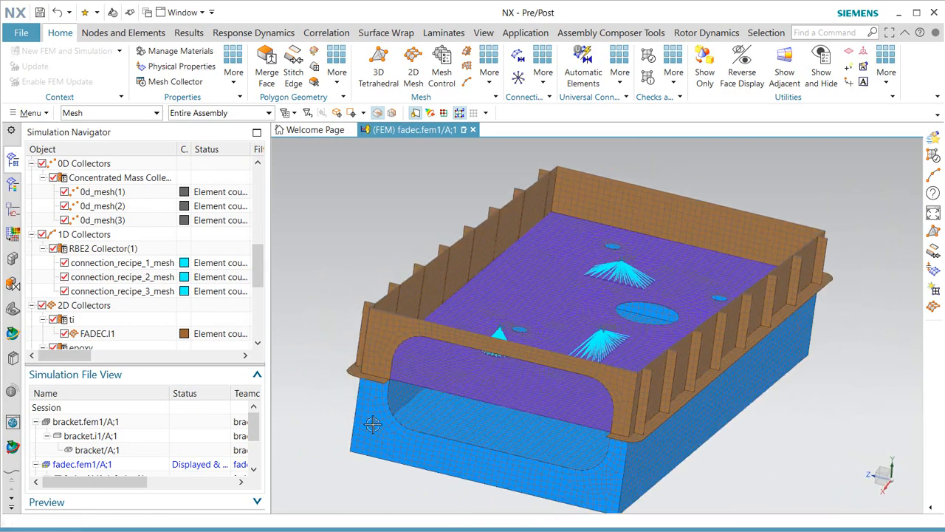
{"action": "left_click", "coordinate": [40, 13]}
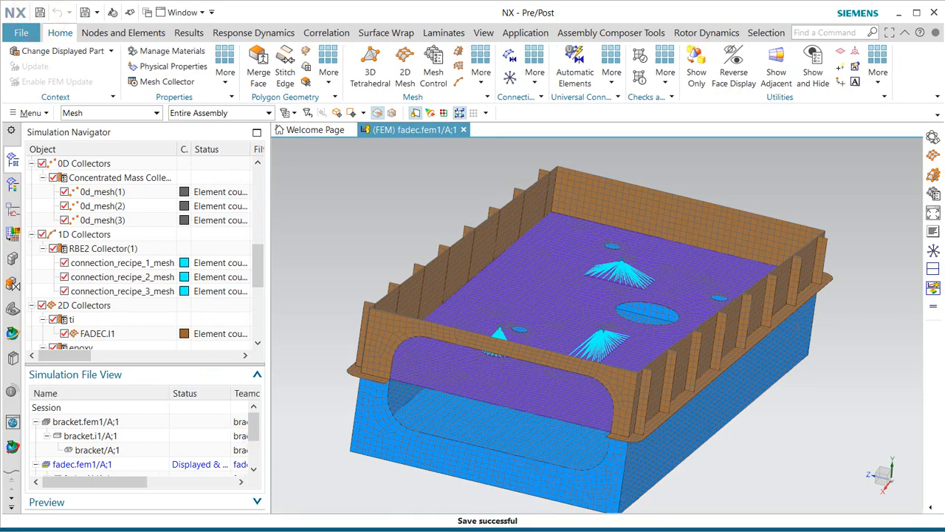
{"action": "left_click_drag", "start_coordinate": [249, 429], "coordinate": [251, 452]}
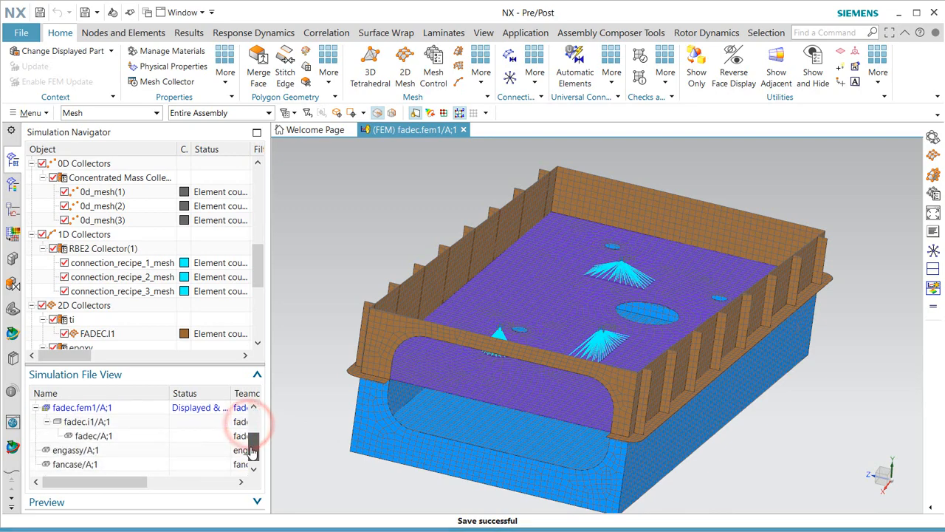
Open engassy/A;1 and create engassy.assyfem1 with default Simcenter Nastran Structural settings.
{"action": "double_click", "coordinate": [76, 451]}
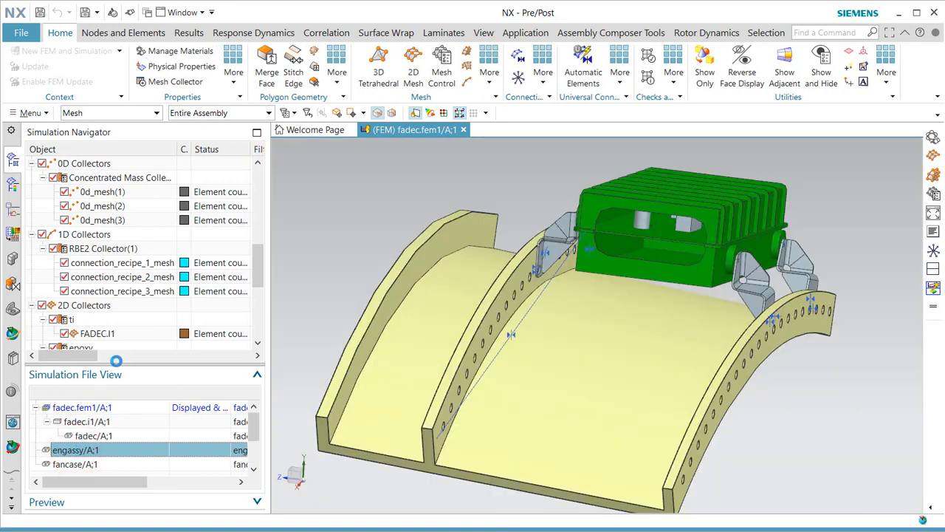
{"action": "right_click", "coordinate": [66, 166]}
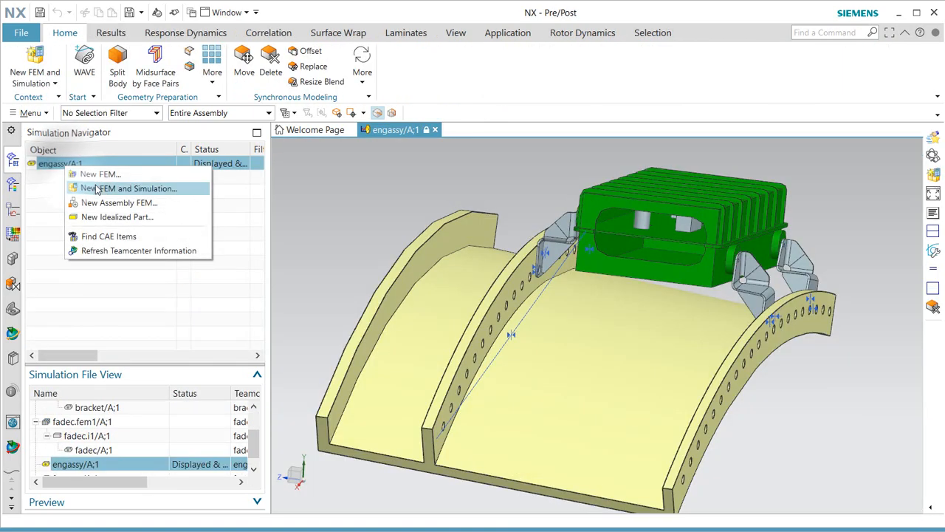
{"action": "left_click", "coordinate": [114, 204]}
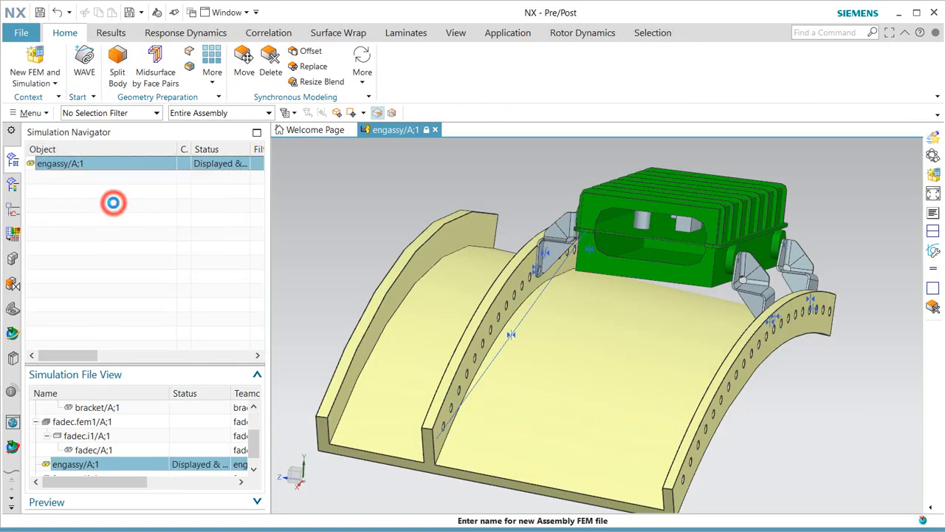
{"action": "double_click", "coordinate": [404, 299]}
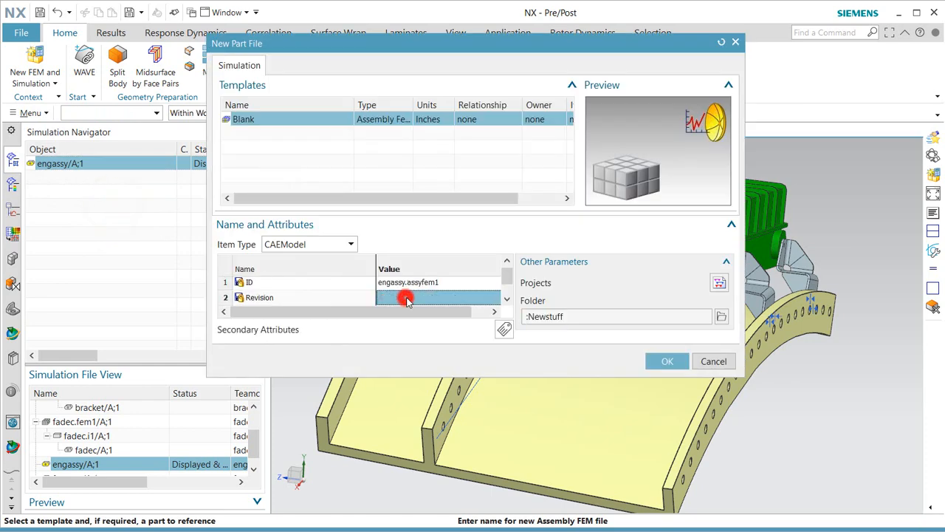
{"action": "left_click", "coordinate": [667, 361]}
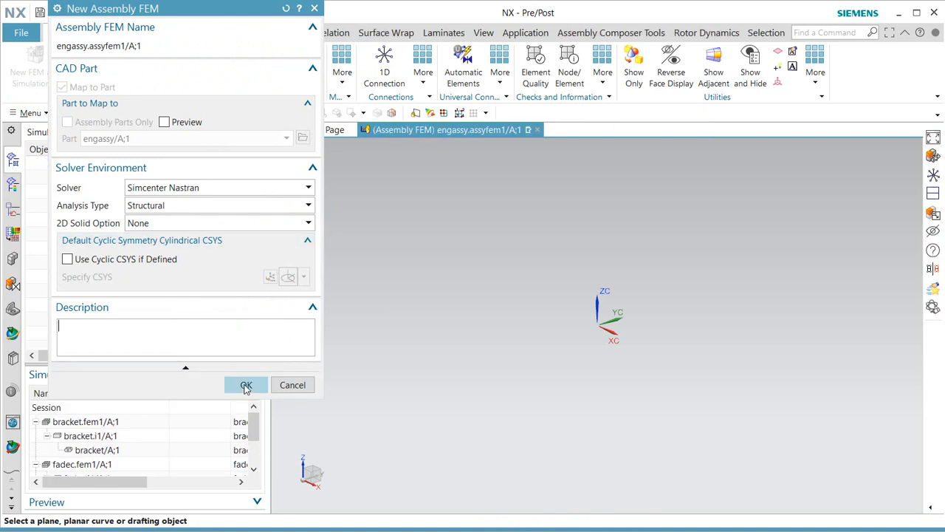
{"action": "left_click", "coordinate": [246, 385]}
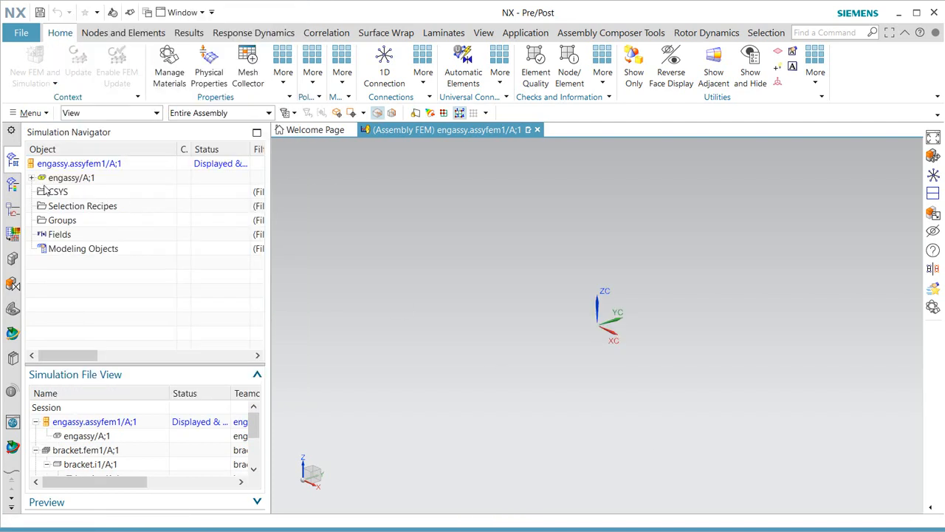
Automatically map fadec/A;1 and the four bracket parts to their associated FEMs, then fit the view.
{"action": "left_click", "coordinate": [31, 178]}
{"action": "left_click", "coordinate": [75, 193]}
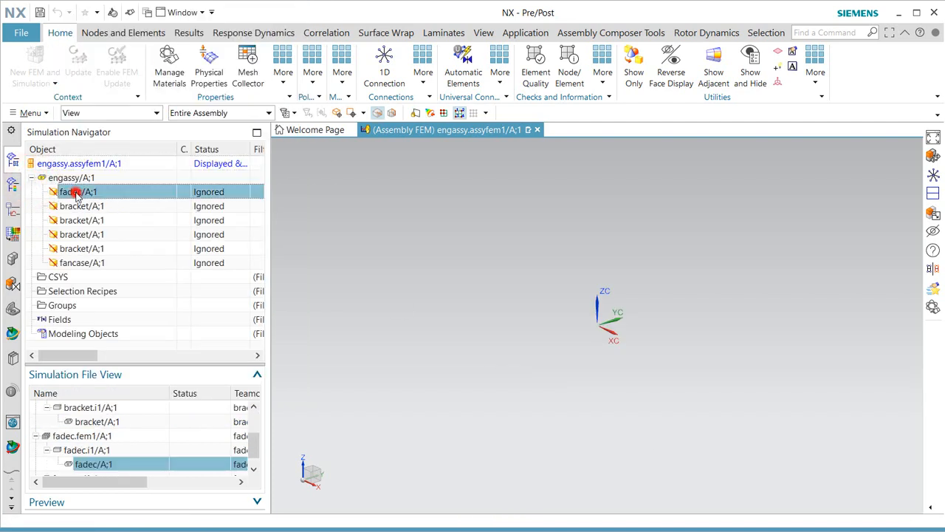
{"action": "left_click", "coordinate": [87, 250], "text": "shift"}
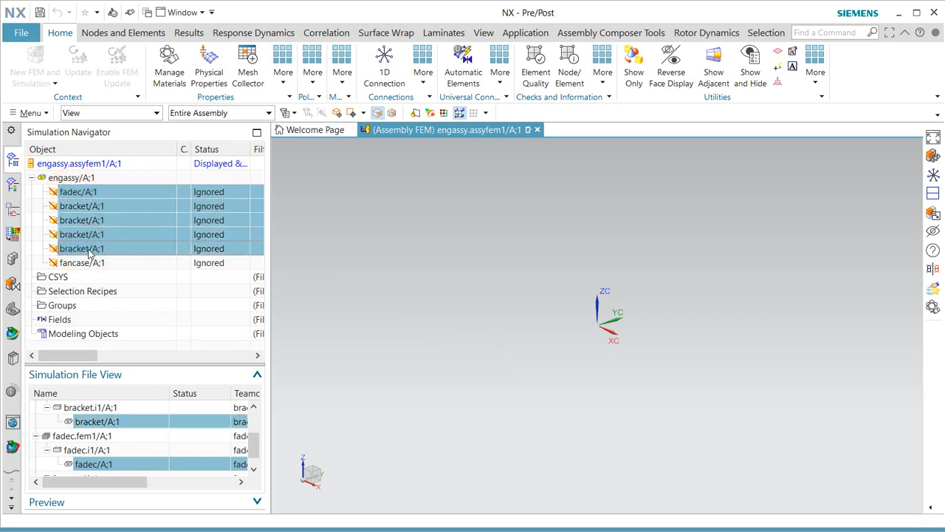
{"action": "right_click", "coordinate": [88, 252]}
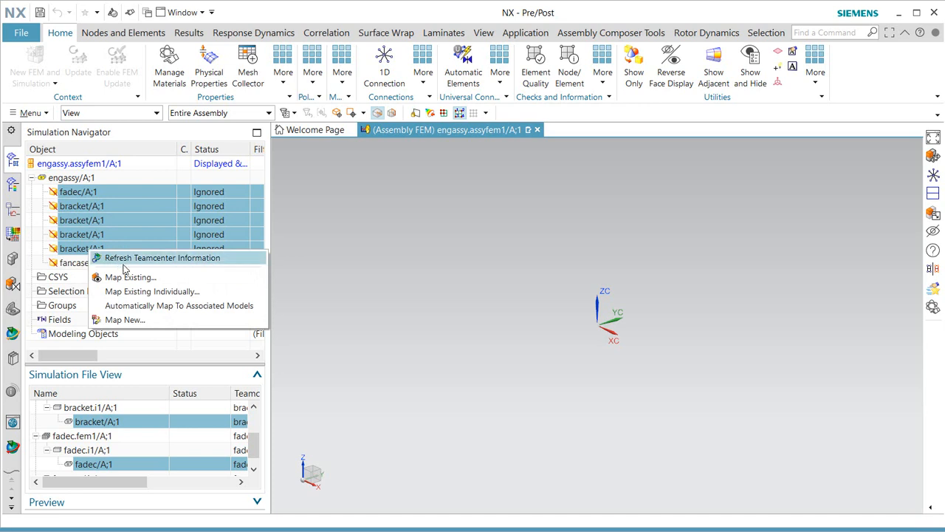
{"action": "left_click", "coordinate": [159, 306]}
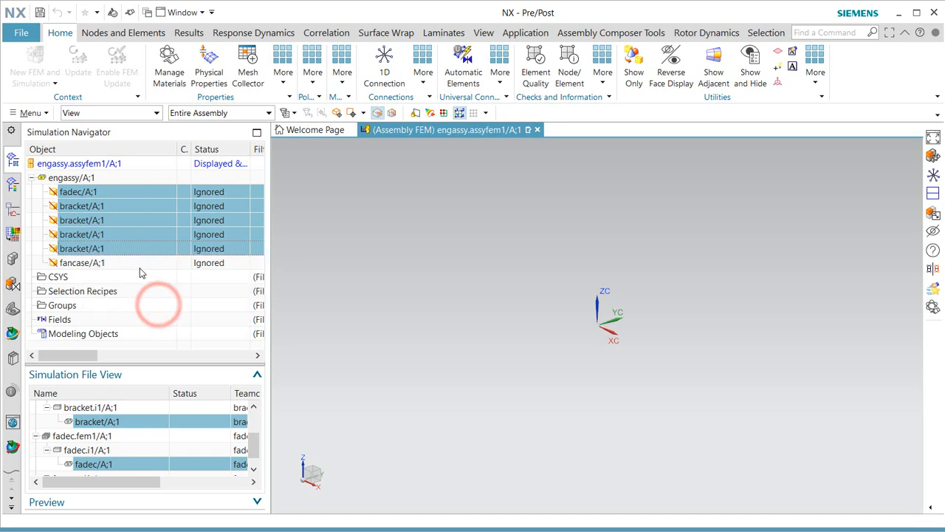
{"action": "right_click", "coordinate": [375, 295]}
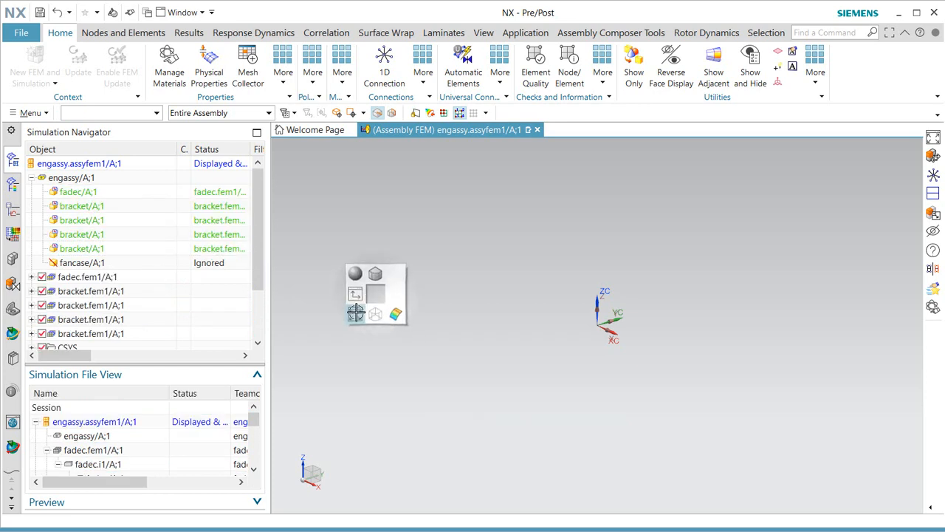
{"action": "left_click", "coordinate": [356, 312]}
{"action": "middle_click_drag", "start_coordinate": [609, 250], "coordinate": [608, 275]}
{"action": "scroll", "coordinate": [806, 192], "scroll_direction": "up", "scroll_amount": 4}
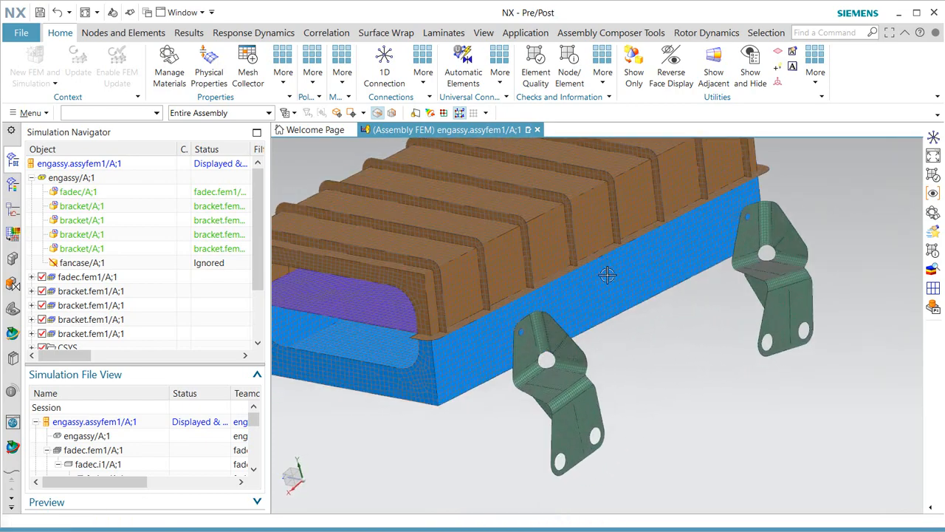
{"action": "key", "text": "Home"}
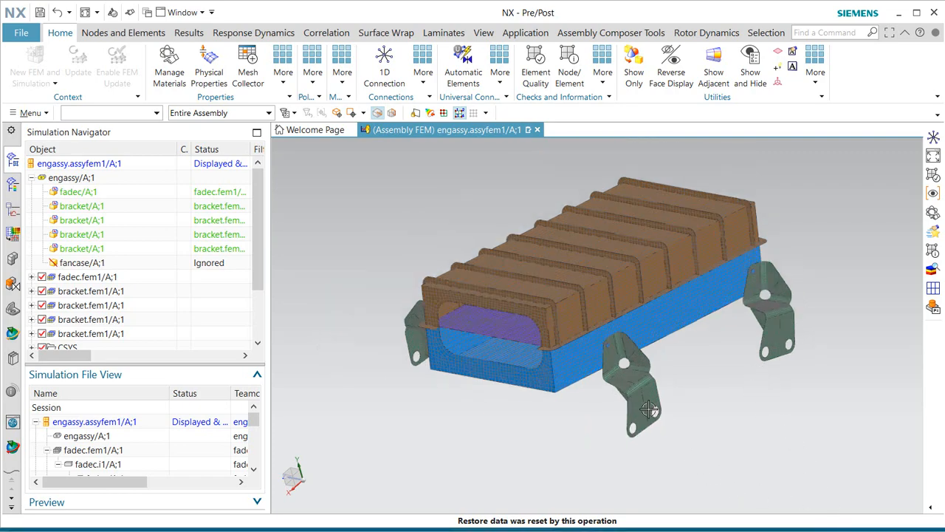
{"action": "mouse_move", "coordinate": [649, 410]}
{"action": "middle_mouse_down"}
{"action": "mouse_move", "coordinate": [655, 386]}
{"action": "mouse_move", "coordinate": [752, 389]}
{"action": "middle_mouse_up"}
{"action": "scroll", "coordinate": [660, 352], "scroll_direction": "up", "scroll_amount": 3}
Start a Point to Edge 1D connection with its source at the midpoint between two hole edges.
{"action": "left_click", "coordinate": [383, 69]}
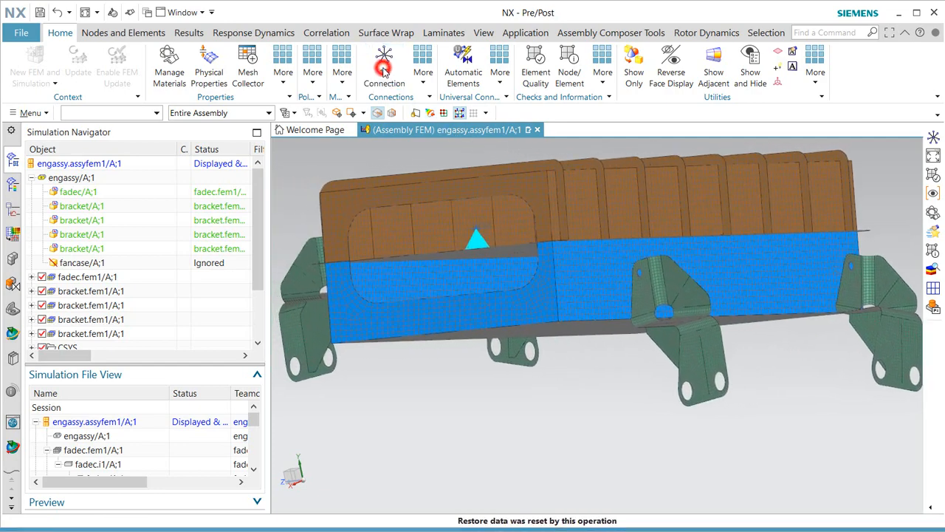
{"action": "left_click", "coordinate": [138, 35]}
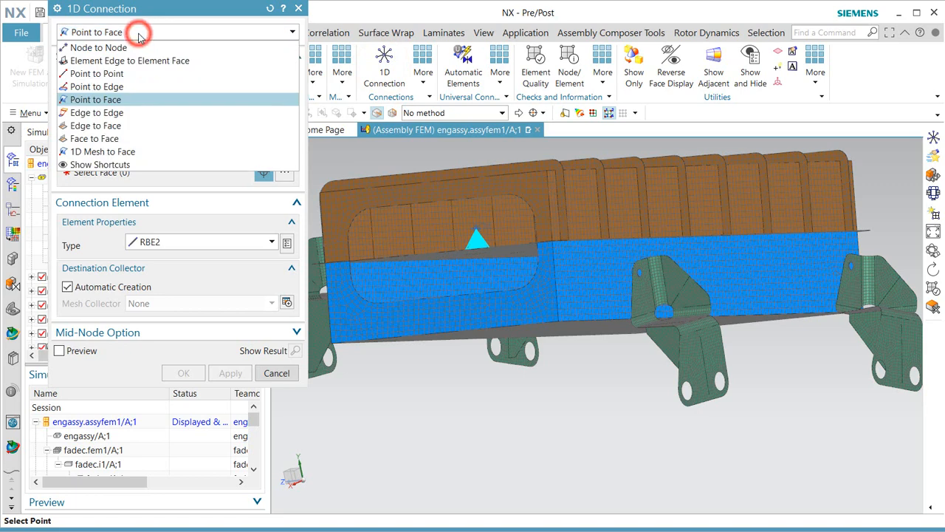
{"action": "left_click", "coordinate": [126, 81]}
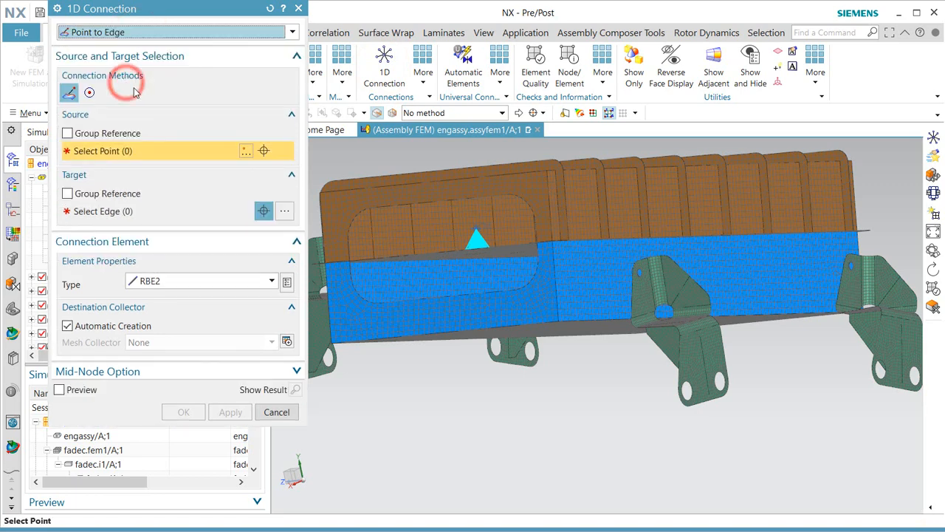
{"action": "left_click", "coordinate": [246, 155]}
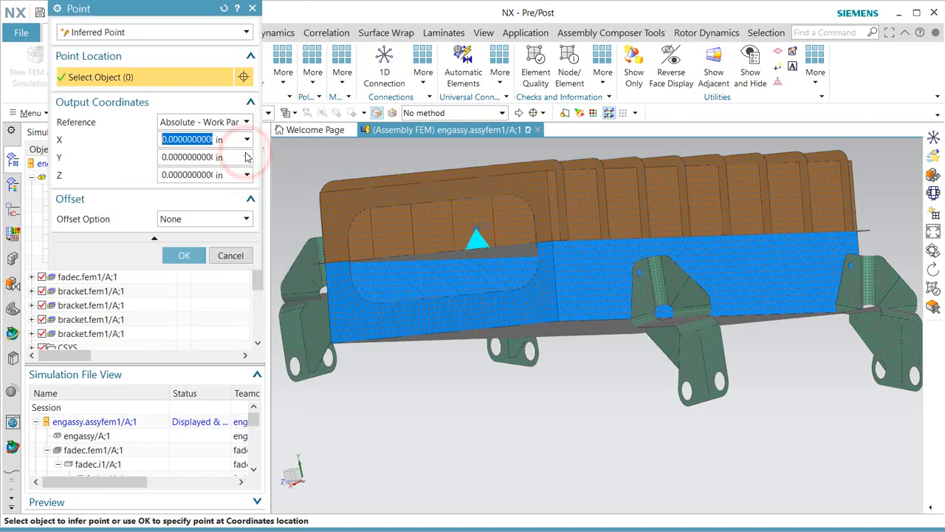
{"action": "left_click", "coordinate": [209, 32]}
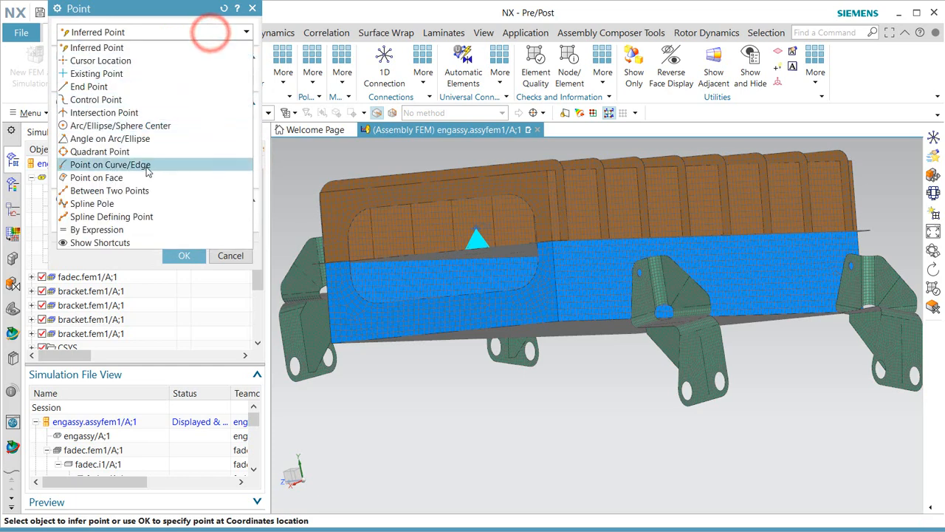
{"action": "left_click", "coordinate": [136, 186]}
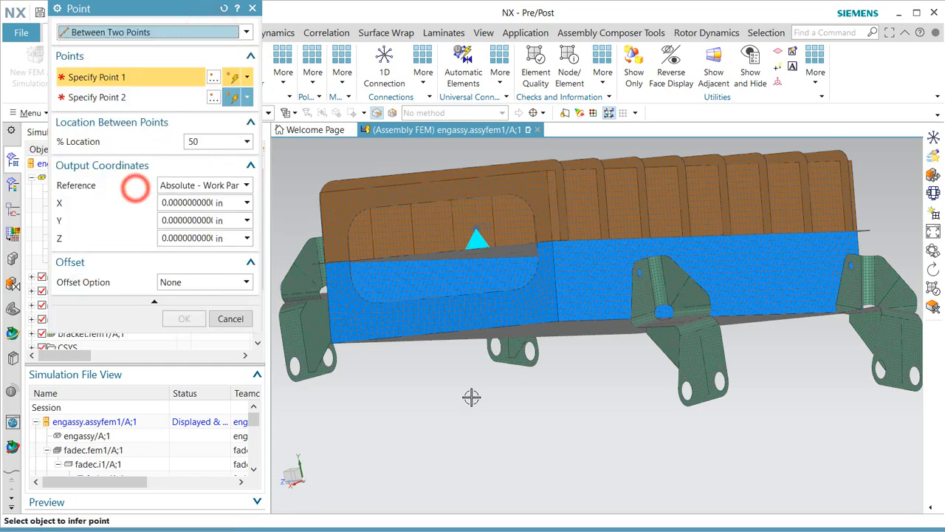
{"action": "left_click", "coordinate": [687, 390]}
{"action": "left_click", "coordinate": [532, 353]}
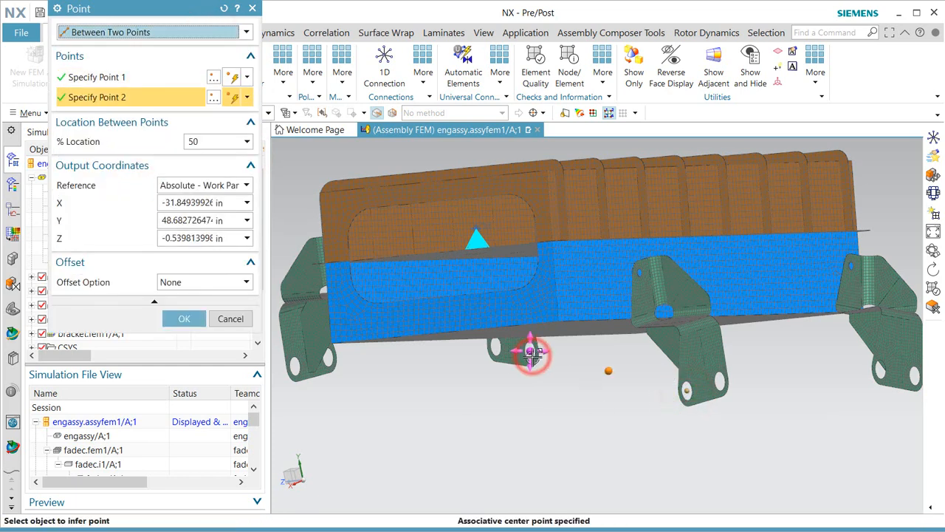
{"action": "left_click", "coordinate": [185, 319]}
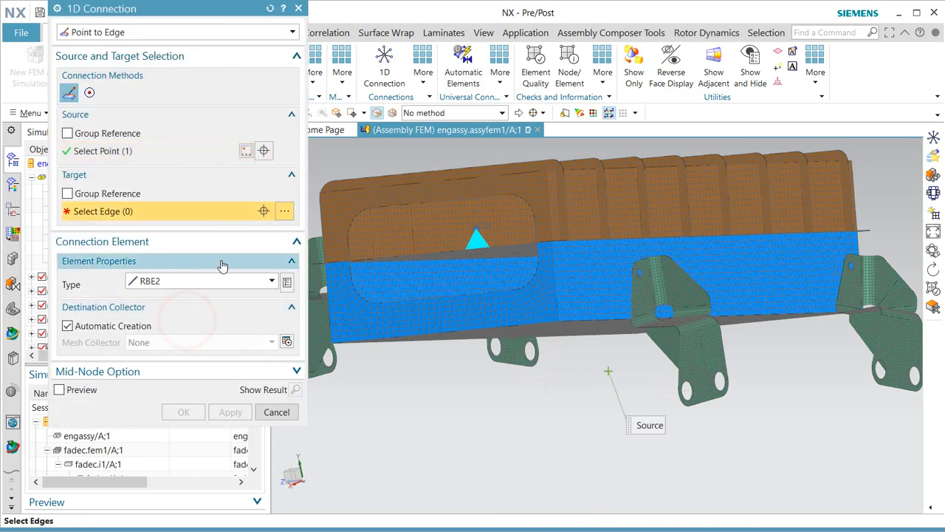
Select the eight bracket hole edges as targets and create the RBE2 spider.
{"action": "left_click", "coordinate": [531, 355]}
{"action": "left_click", "coordinate": [495, 348]}
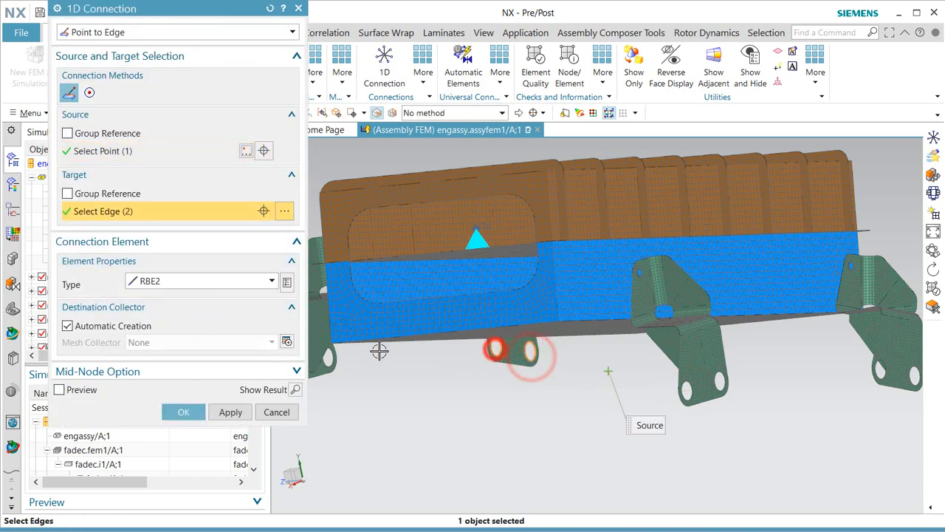
{"action": "left_click", "coordinate": [331, 358]}
{"action": "scroll", "coordinate": [477, 401], "scroll_direction": "down", "scroll_amount": 1}
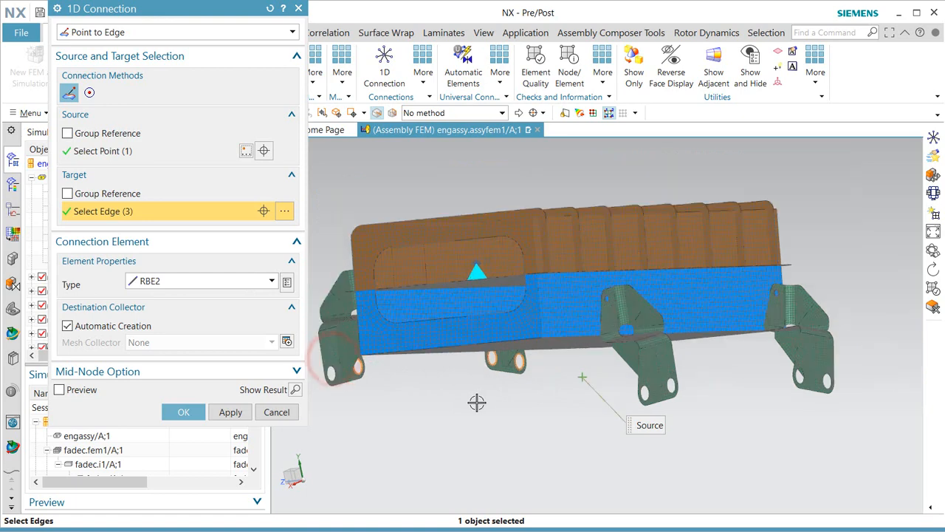
{"action": "left_click", "coordinate": [334, 376]}
{"action": "scroll", "coordinate": [757, 399], "scroll_direction": "up", "scroll_amount": 2}
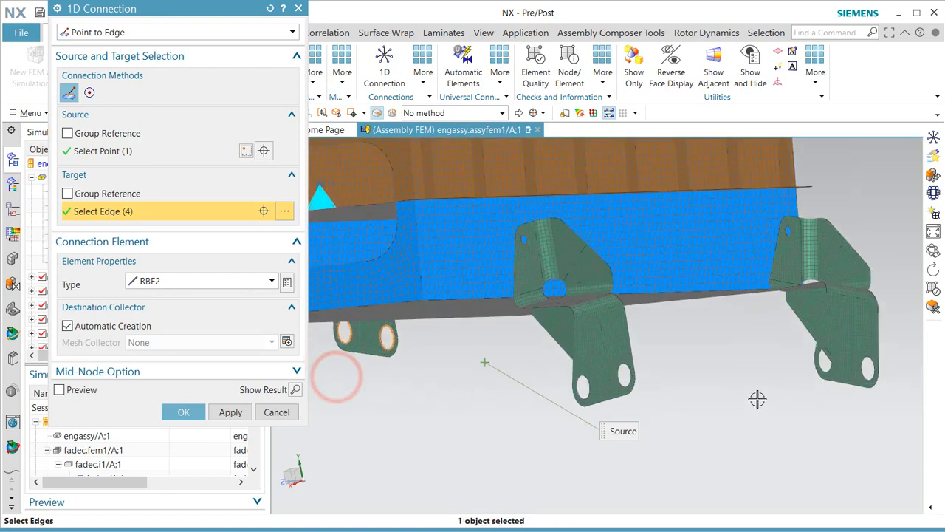
{"action": "left_click", "coordinate": [604, 387]}
{"action": "left_click", "coordinate": [624, 376]}
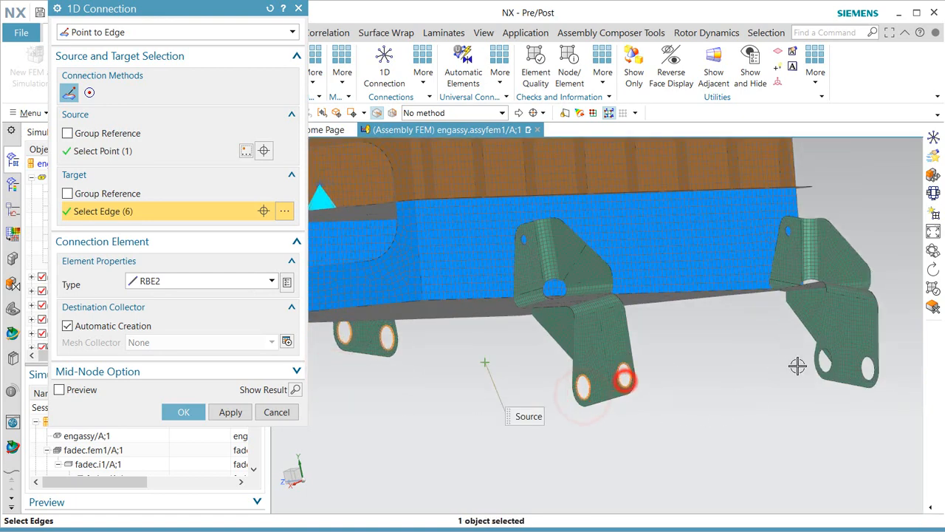
{"action": "left_click", "coordinate": [823, 362]}
{"action": "left_click", "coordinate": [871, 374]}
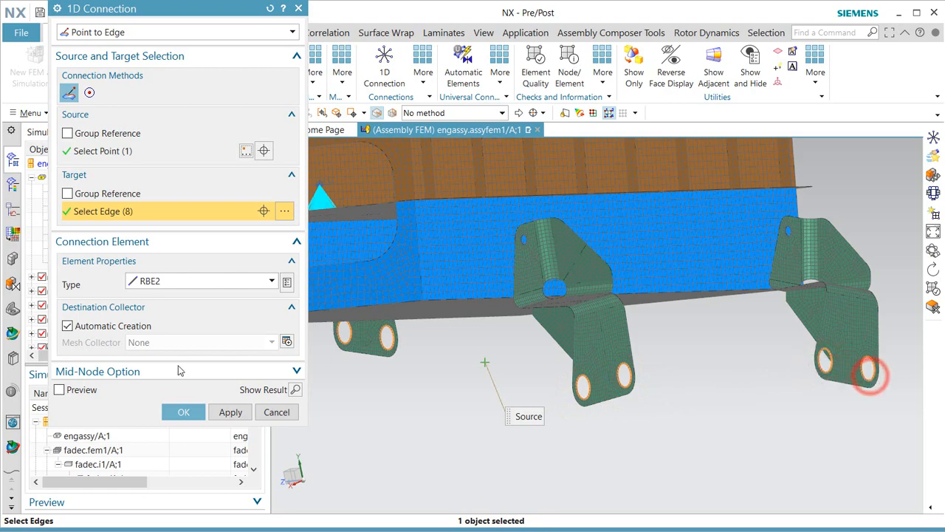
{"action": "left_click", "coordinate": [181, 411]}
{"action": "scroll", "coordinate": [604, 392], "scroll_direction": "down", "scroll_amount": 3}
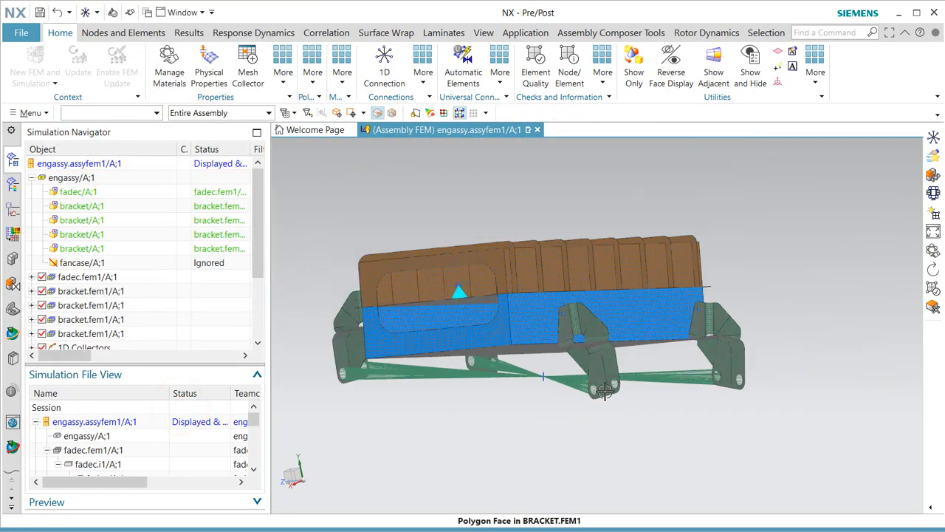
{"action": "mouse_move", "coordinate": [606, 391]}
{"action": "middle_mouse_down"}
{"action": "mouse_move", "coordinate": [627, 399]}
{"action": "mouse_move", "coordinate": [600, 394]}
{"action": "middle_mouse_up"}
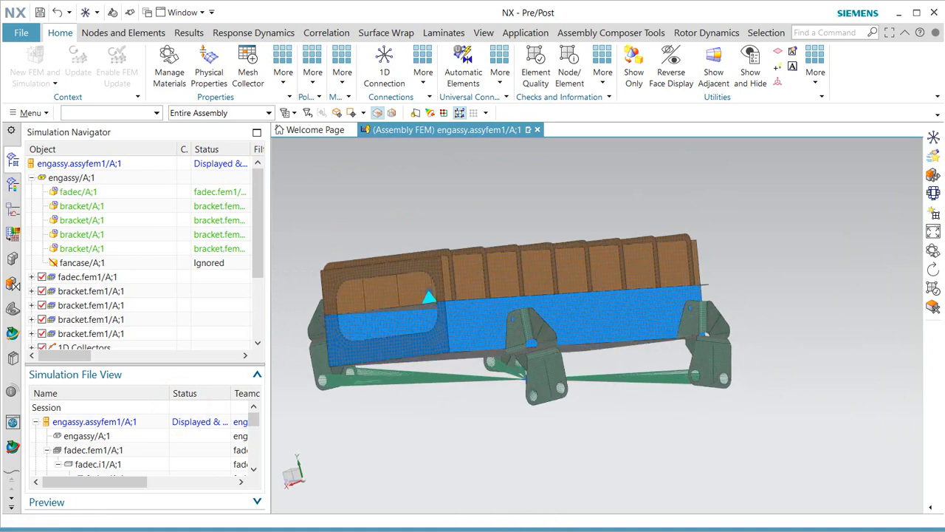
In the Assembly Label Manager, review element, node and ply ranges, then auto-resolve conflicts.
{"action": "right_click", "coordinate": [94, 163]}
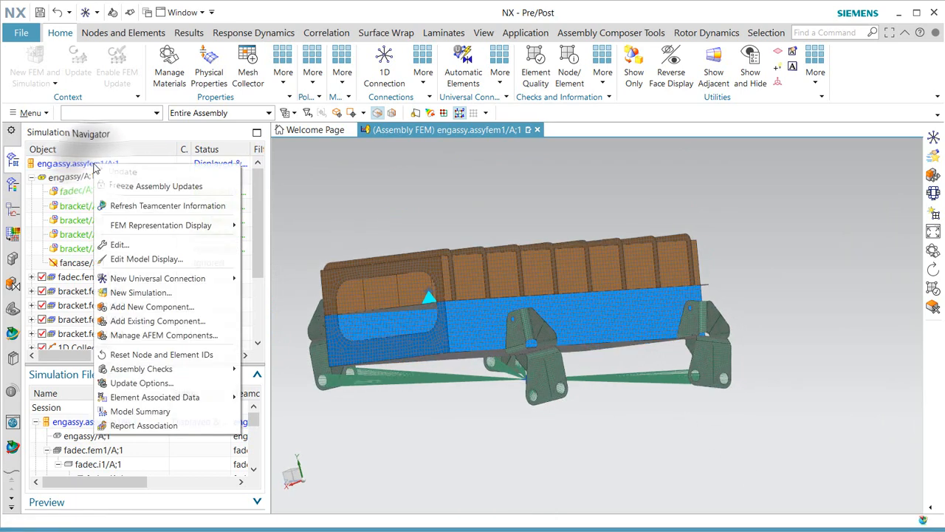
{"action": "left_click", "coordinate": [183, 368]}
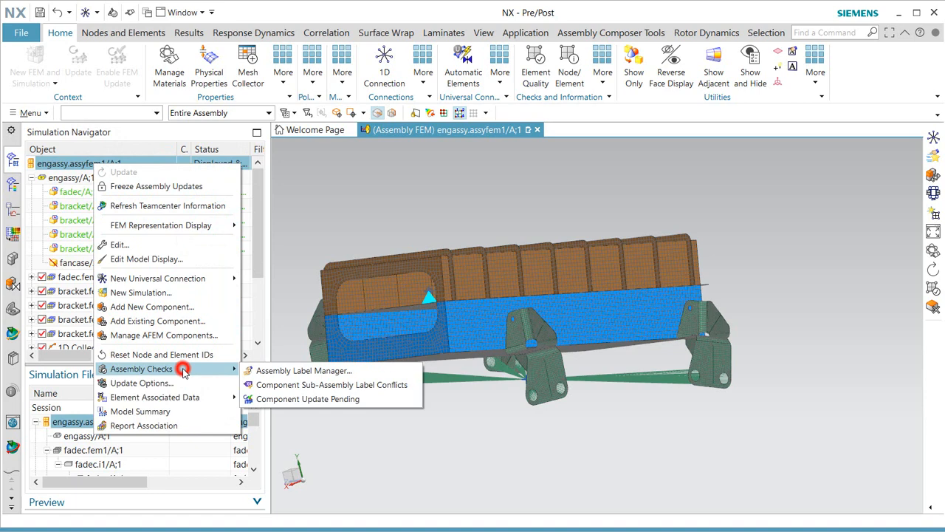
{"action": "left_click", "coordinate": [288, 373]}
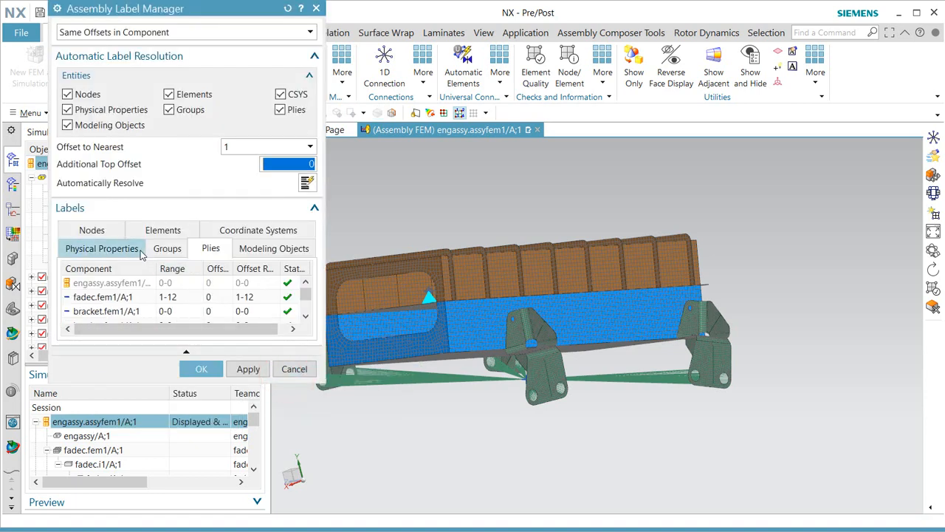
{"action": "left_click", "coordinate": [161, 228]}
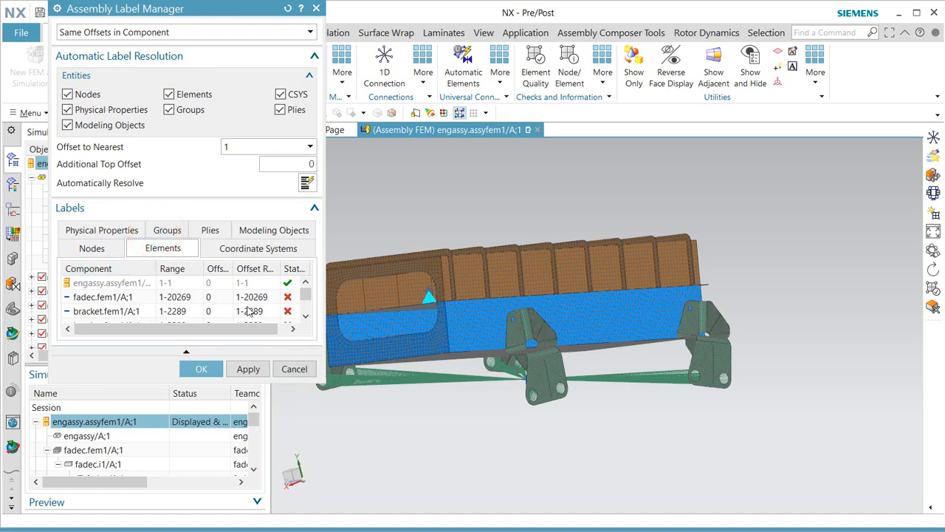
{"action": "left_click", "coordinate": [111, 250]}
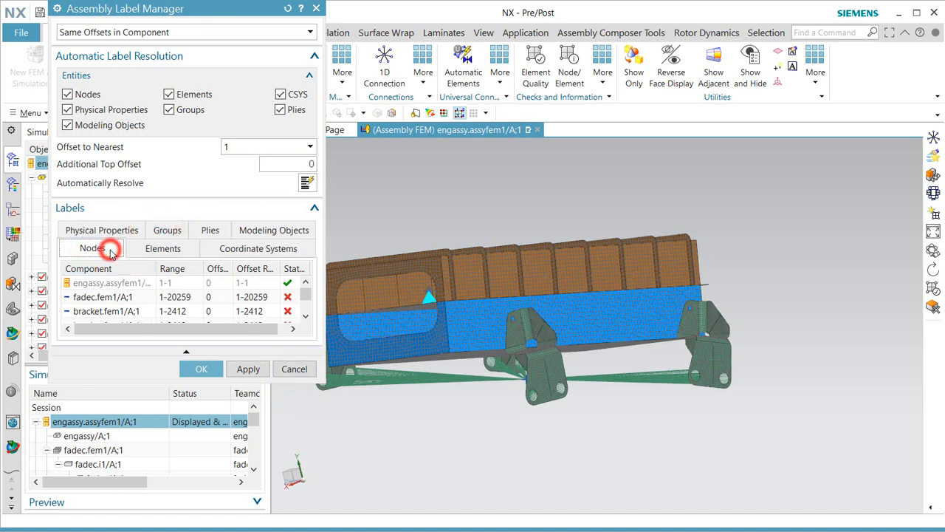
{"action": "left_click", "coordinate": [210, 229]}
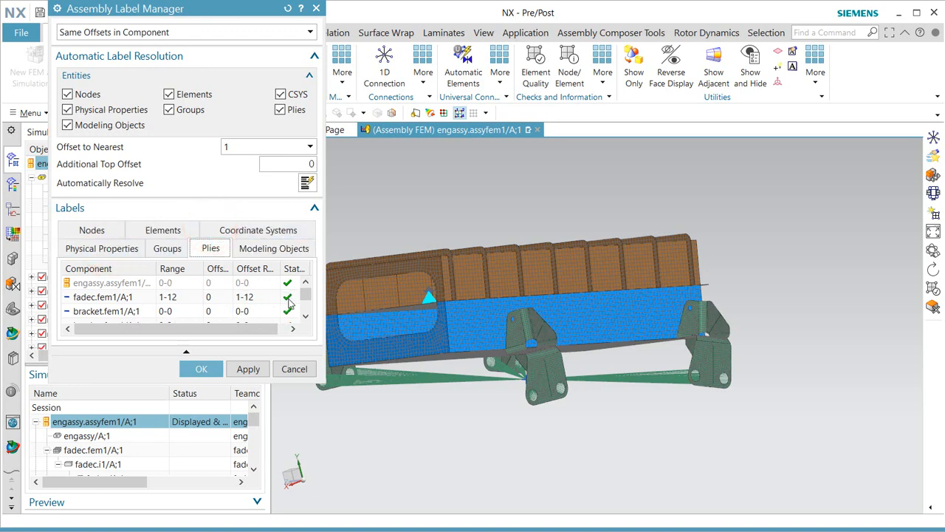
{"action": "mouse_move", "coordinate": [302, 297]}
{"action": "left_mouse_down"}
{"action": "mouse_move", "coordinate": [305, 308]}
{"action": "mouse_move", "coordinate": [304, 294]}
{"action": "left_mouse_up"}
{"action": "left_click", "coordinate": [107, 229]}
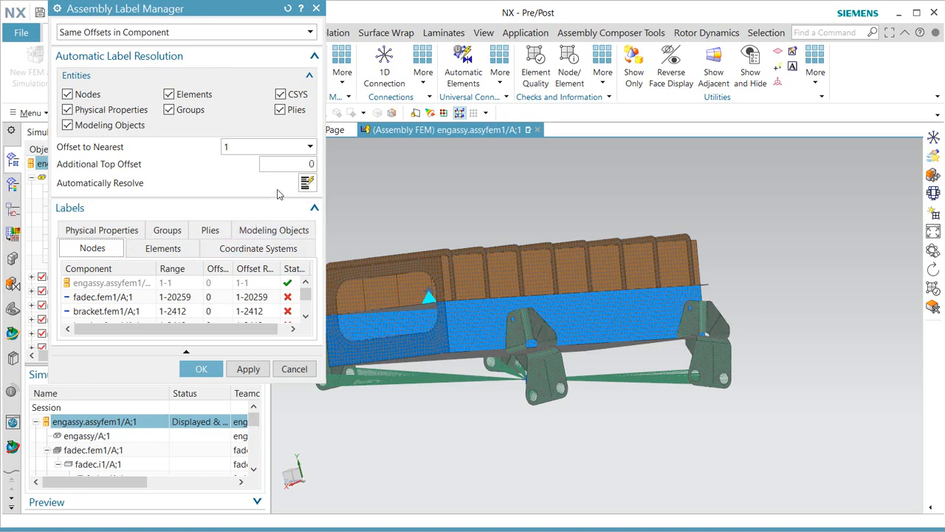
{"action": "left_click", "coordinate": [306, 184]}
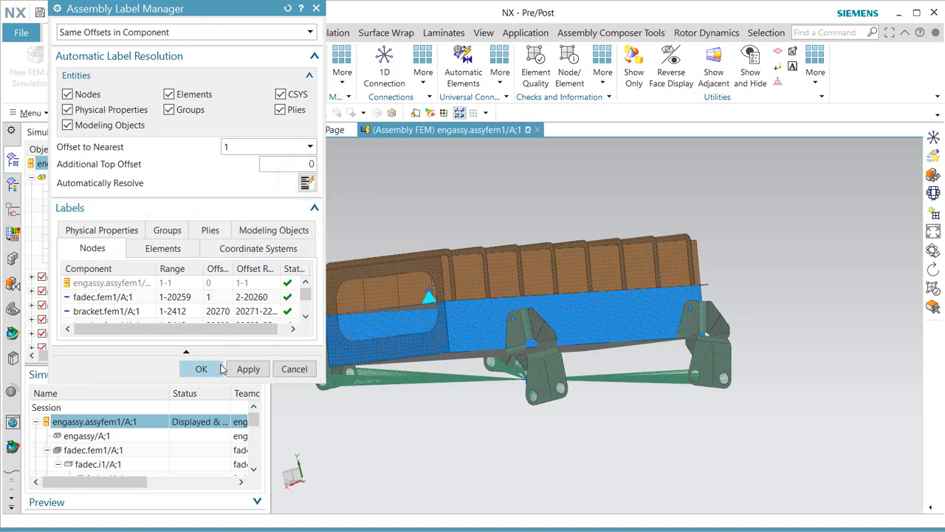
{"action": "left_click", "coordinate": [202, 369]}
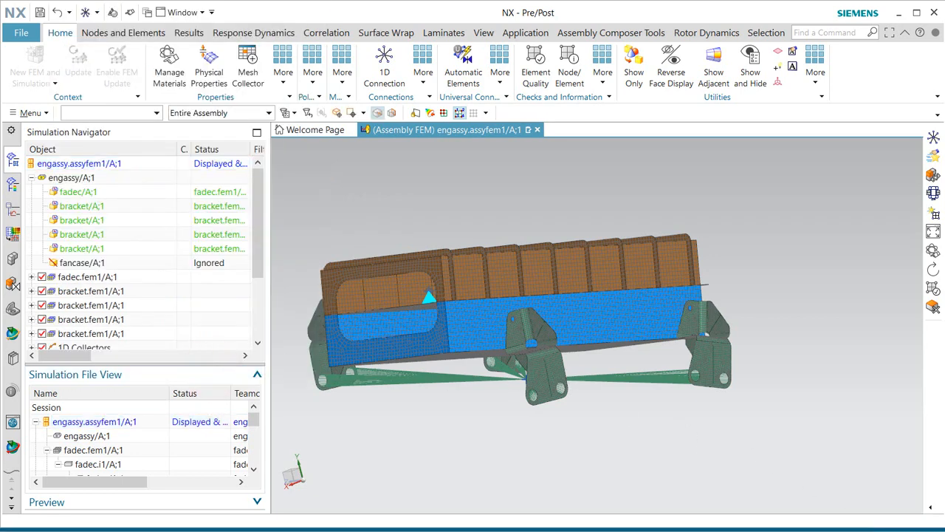
Save engassy.assyfem1 and create engassy.sim1 from it using the Simcenter Nastran Structural template.
{"action": "left_click", "coordinate": [39, 13]}
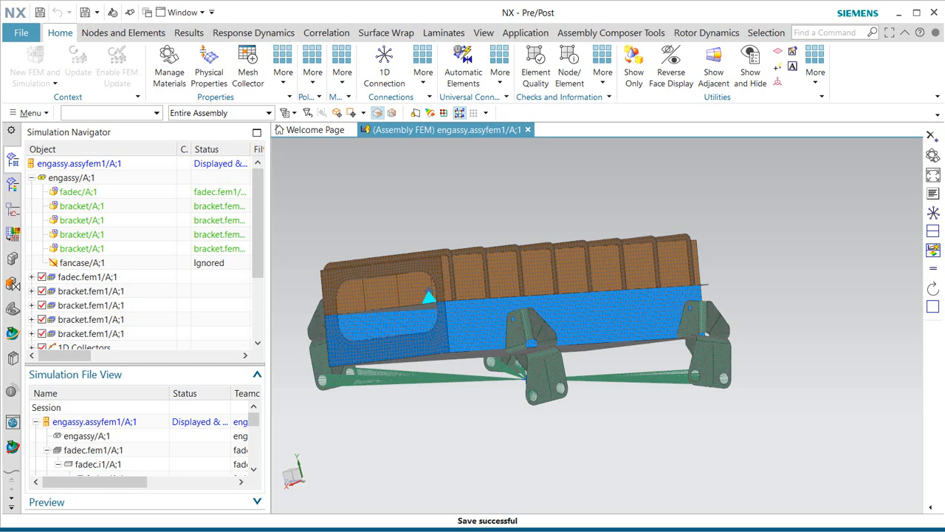
{"action": "right_click", "coordinate": [94, 423]}
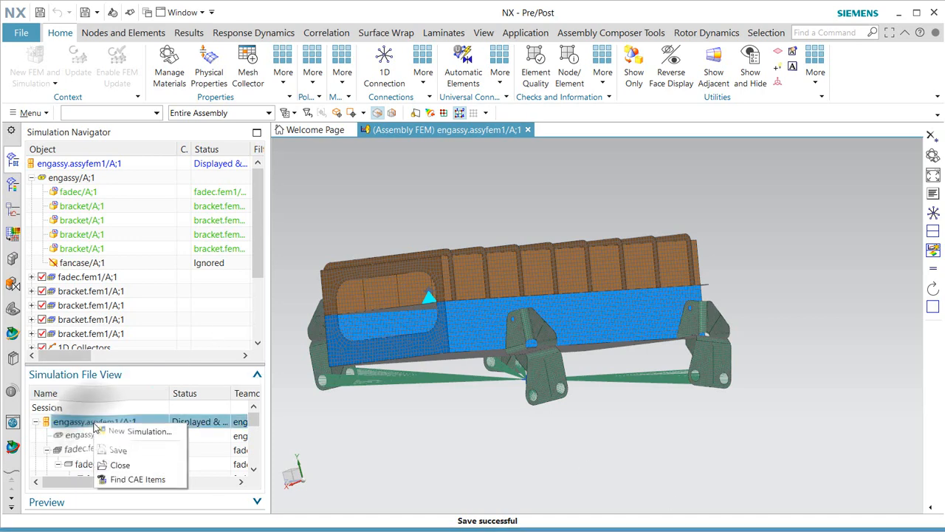
{"action": "left_click", "coordinate": [110, 433]}
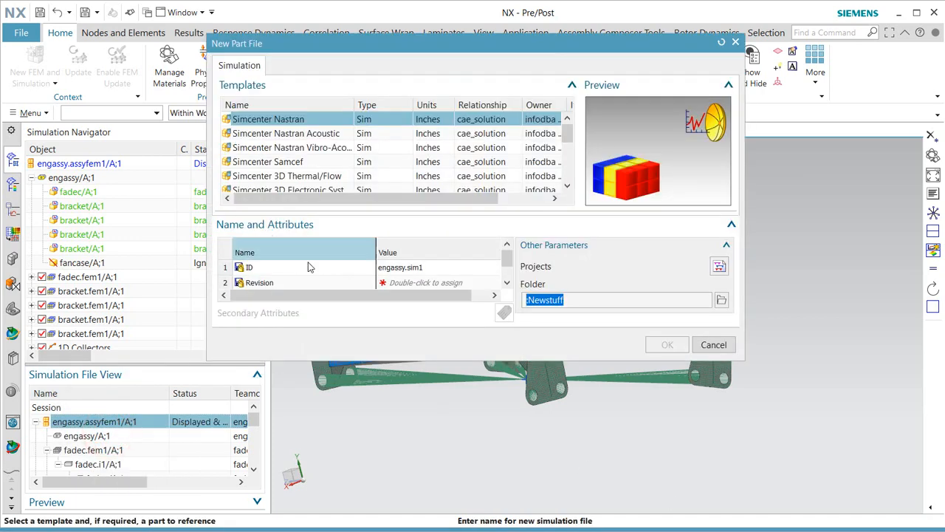
{"action": "left_click", "coordinate": [405, 284]}
{"action": "left_click", "coordinate": [660, 344]}
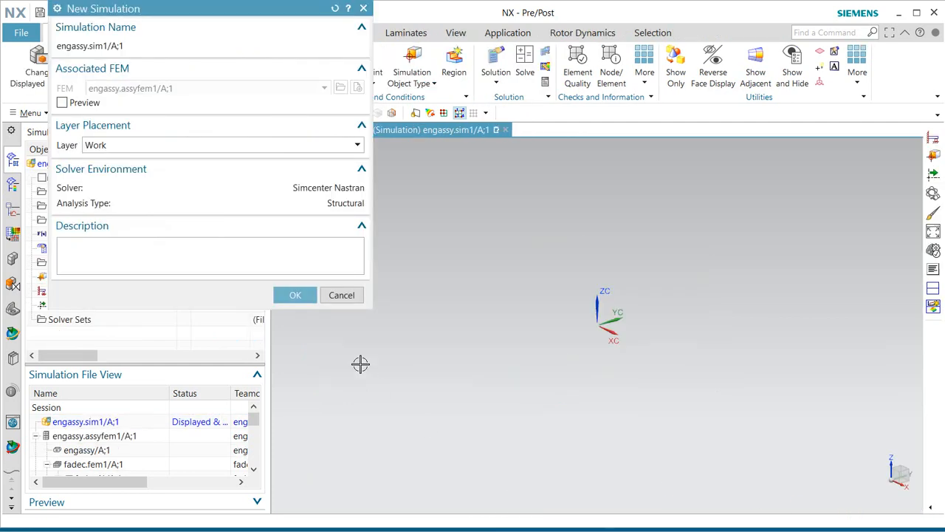
{"action": "left_click", "coordinate": [299, 295]}
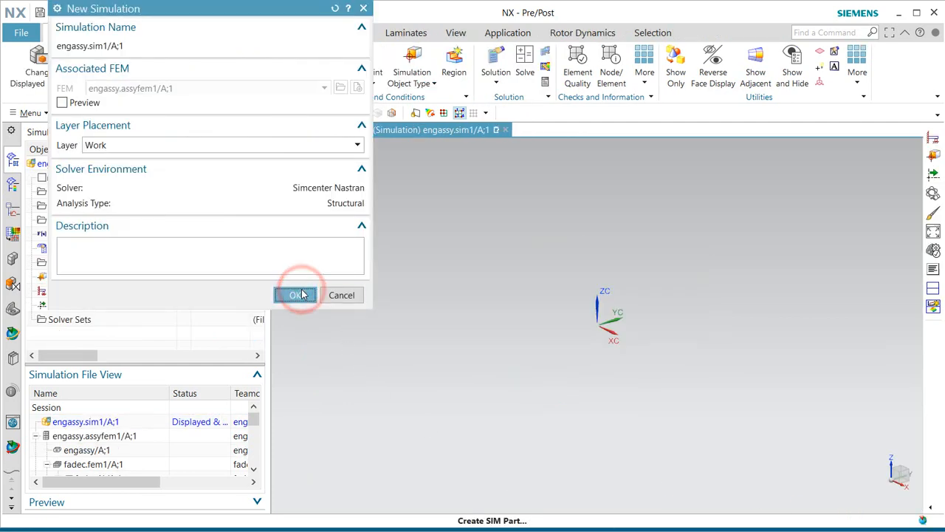
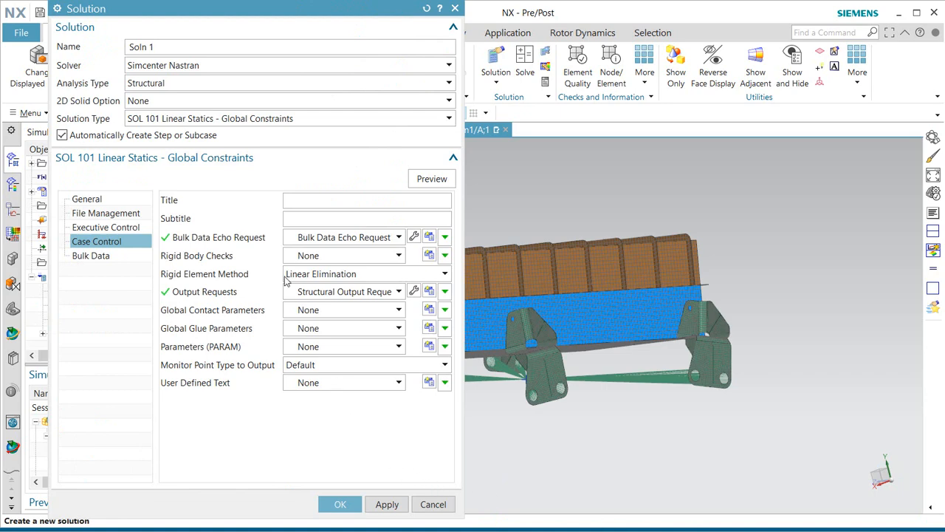
Keep SOL 101 Linear Statics - Global Constraints and rename Soln 1 to linearstatic.
{"action": "left_click", "coordinate": [273, 118]}
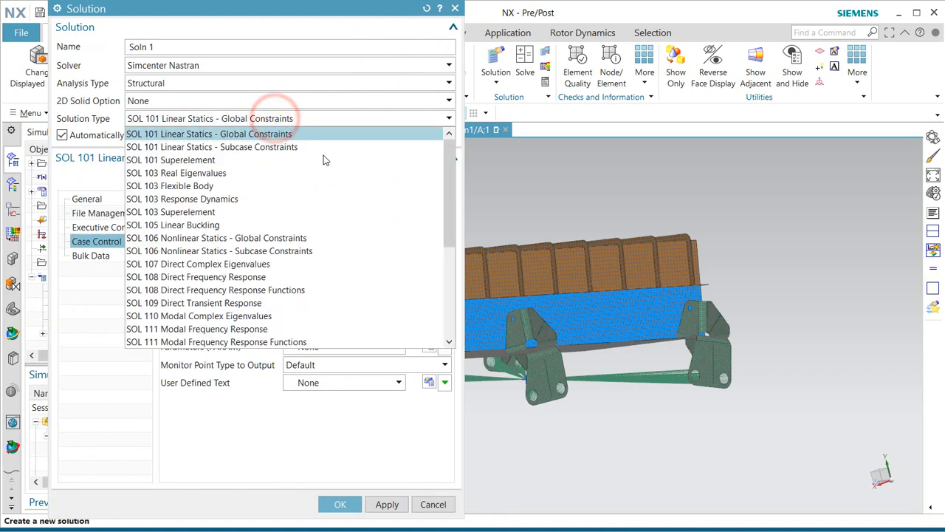
{"action": "left_click_drag", "start_coordinate": [449, 204], "coordinate": [446, 173]}
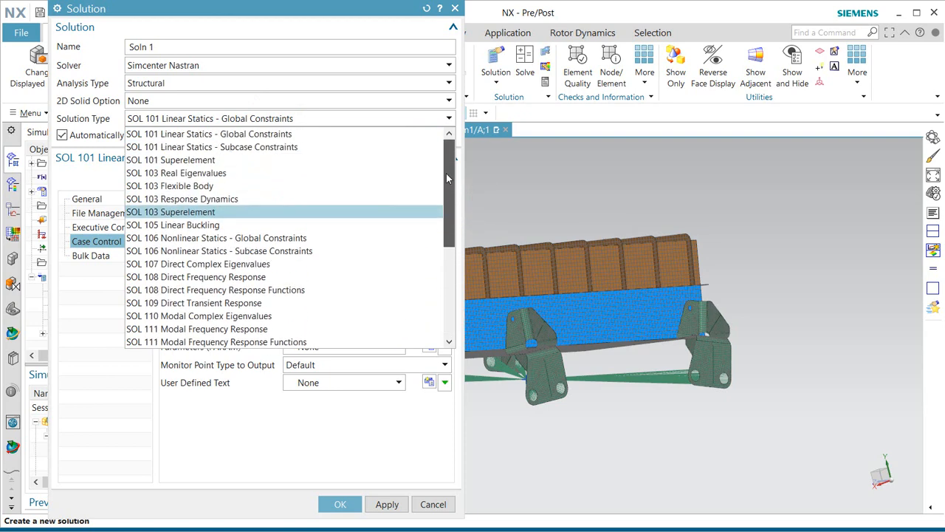
{"action": "left_click", "coordinate": [278, 134]}
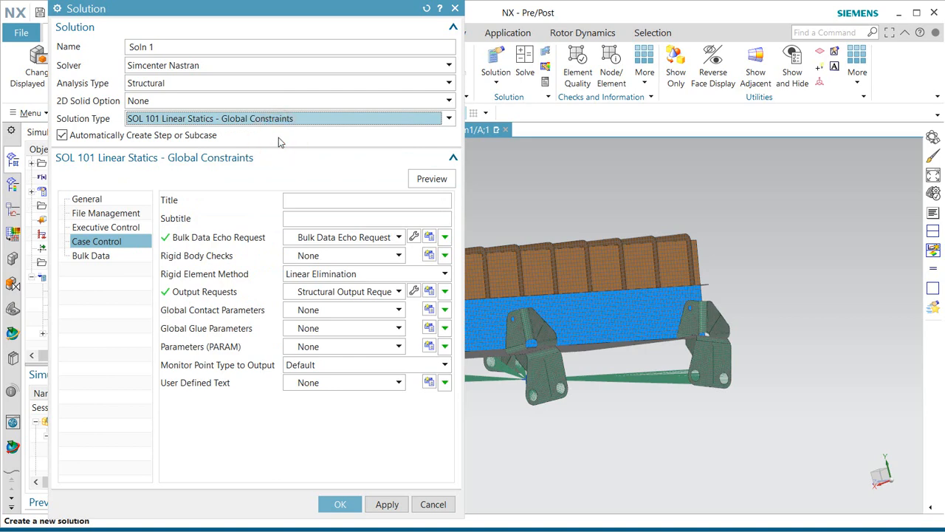
{"action": "double_click", "coordinate": [195, 43]}
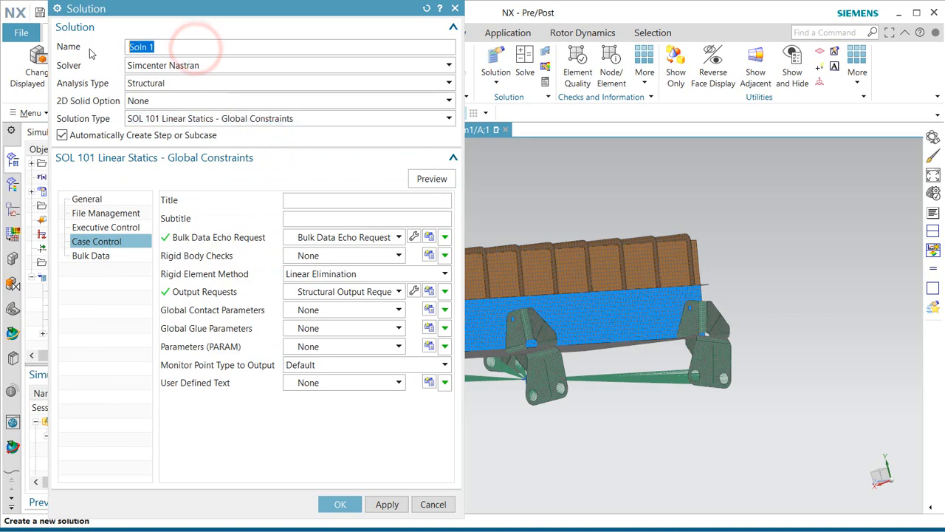
{"action": "type", "text": "oi"}
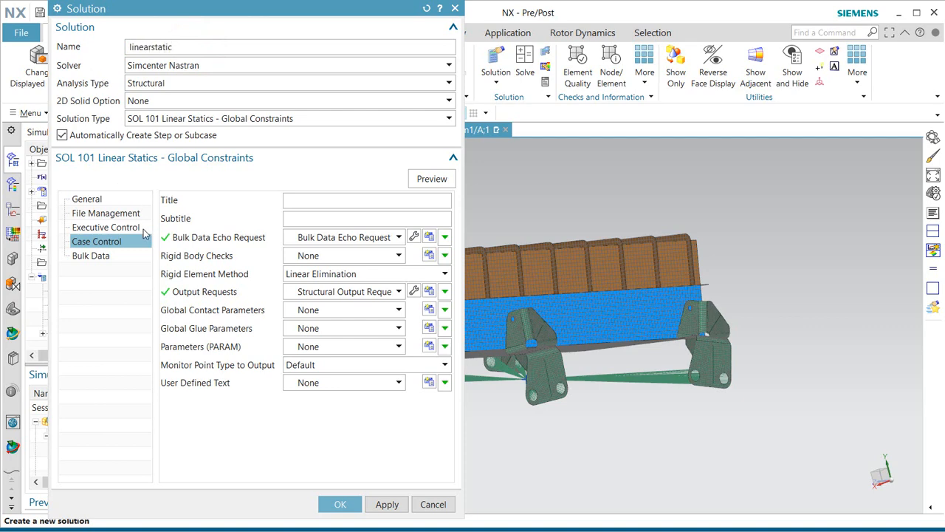
Enable GPFORCE and BGRESULTS output requests, preview the listing, and finish the linearstatic solution.
{"action": "left_click", "coordinate": [413, 292]}
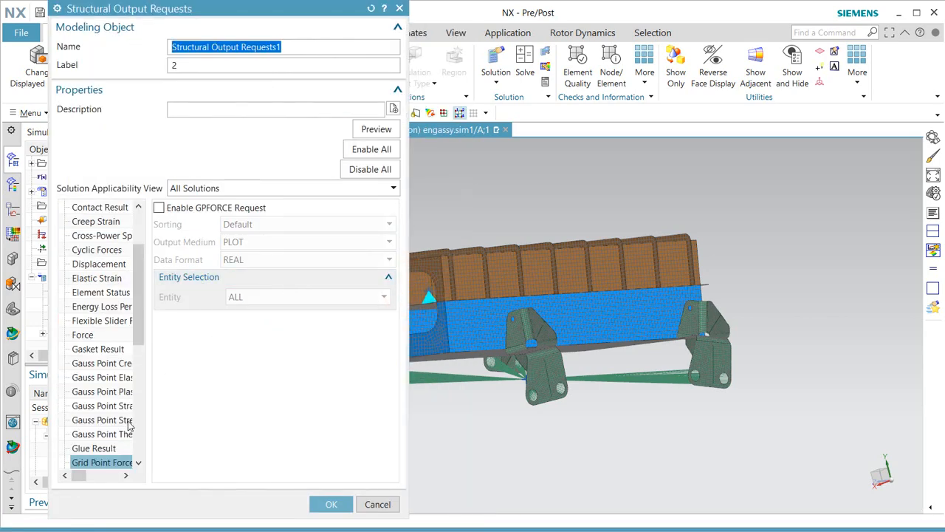
{"action": "left_click", "coordinate": [159, 208]}
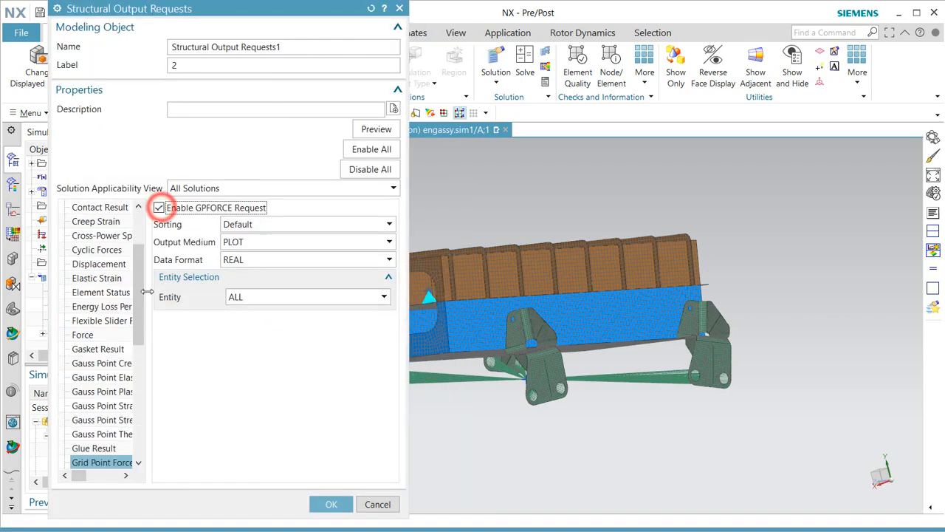
{"action": "left_click_drag", "start_coordinate": [138, 295], "coordinate": [140, 316]}
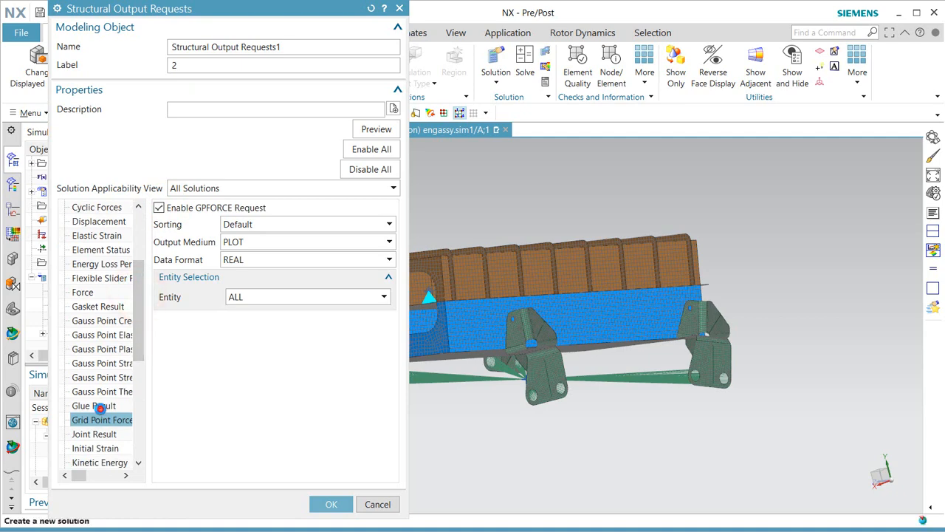
{"action": "left_click", "coordinate": [93, 405]}
{"action": "left_click", "coordinate": [161, 210]}
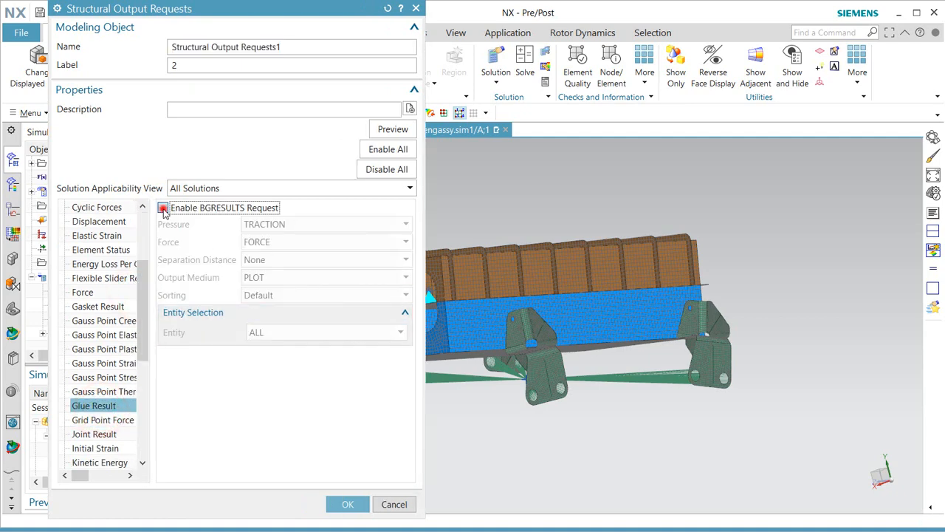
{"action": "left_click", "coordinate": [395, 131]}
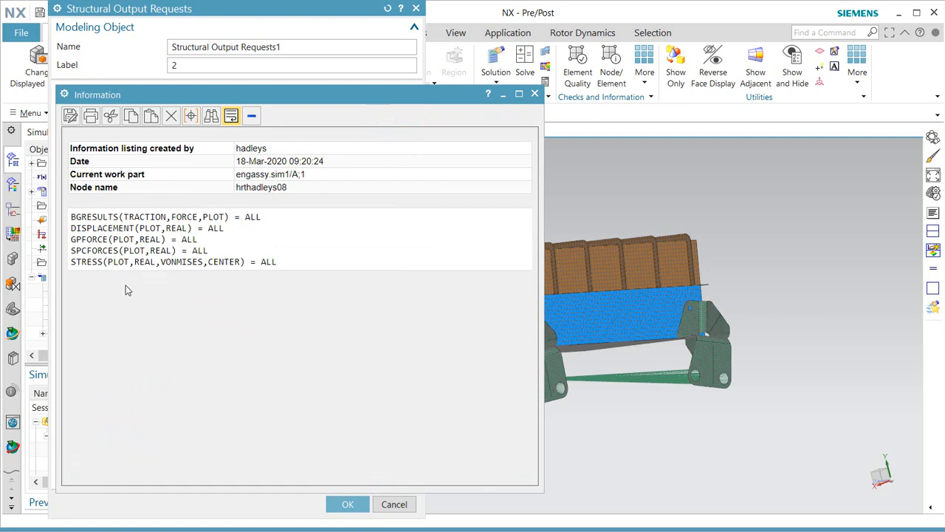
{"action": "left_click", "coordinate": [535, 94]}
{"action": "left_click", "coordinate": [344, 504]}
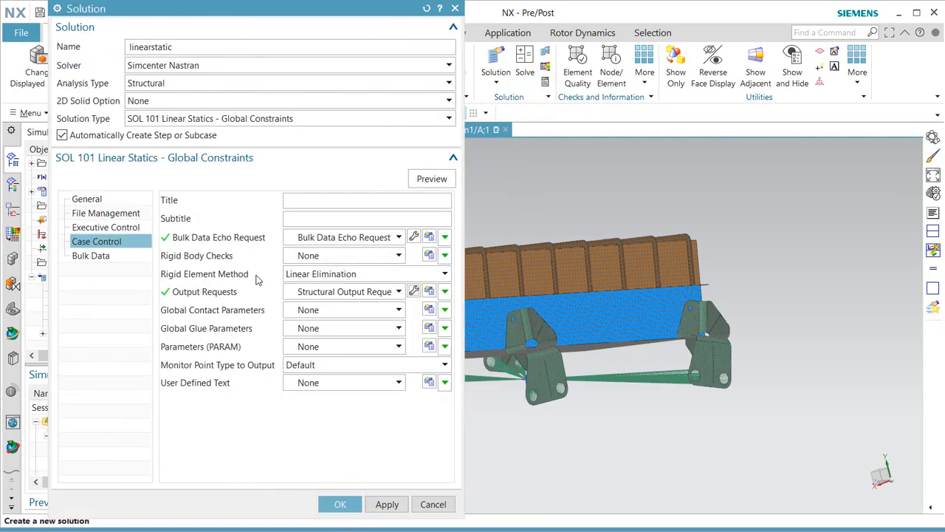
{"action": "left_click", "coordinate": [342, 505]}
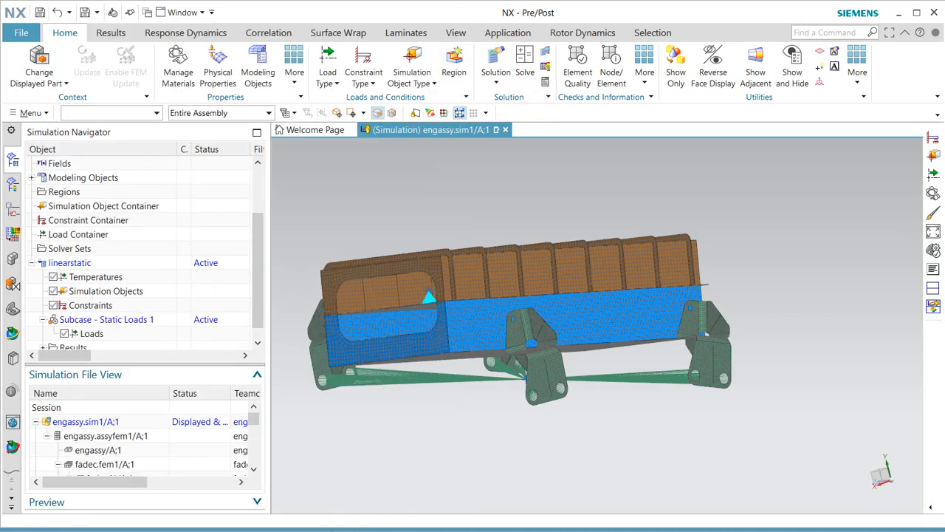
Start a surface-to-surface gluing using manual face pairing.
{"action": "left_click", "coordinate": [410, 82]}
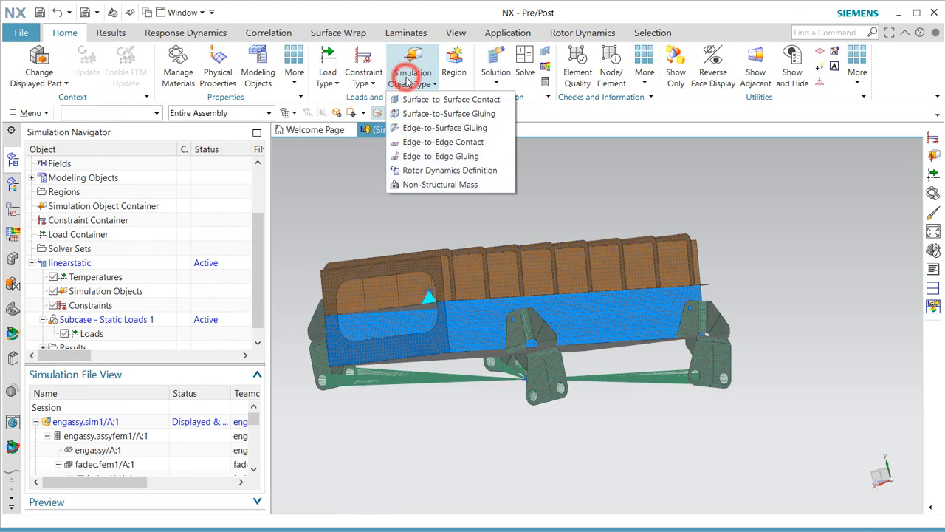
{"action": "left_click", "coordinate": [438, 115]}
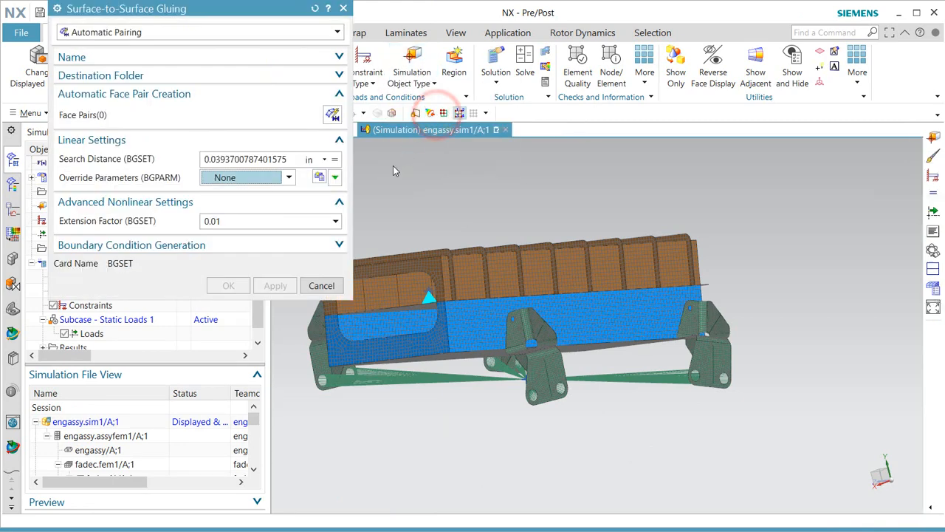
{"action": "left_click", "coordinate": [227, 33]}
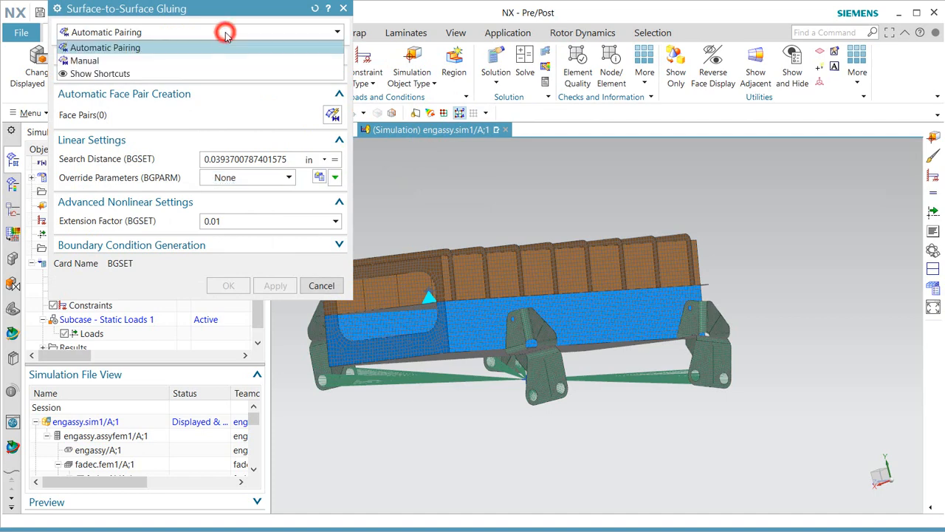
{"action": "left_click", "coordinate": [219, 62]}
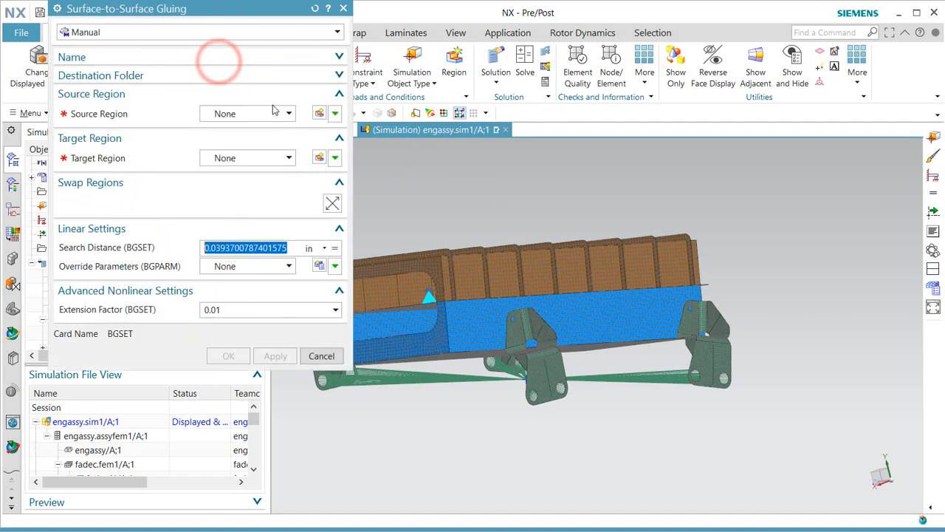
Define source Region1 from the selected model and bracket faces.
{"action": "left_click", "coordinate": [318, 114]}
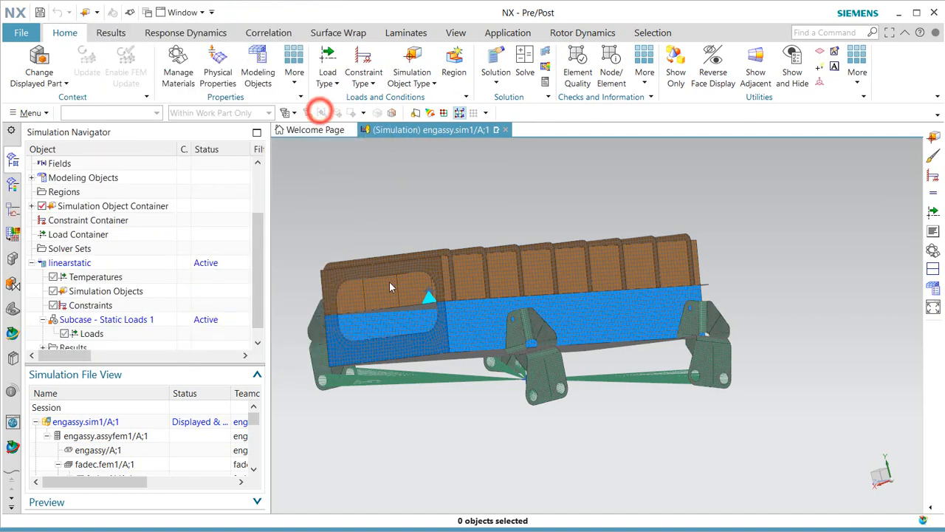
{"action": "left_click", "coordinate": [595, 307]}
{"action": "middle_click_drag", "start_coordinate": [595, 307], "coordinate": [650, 330]}
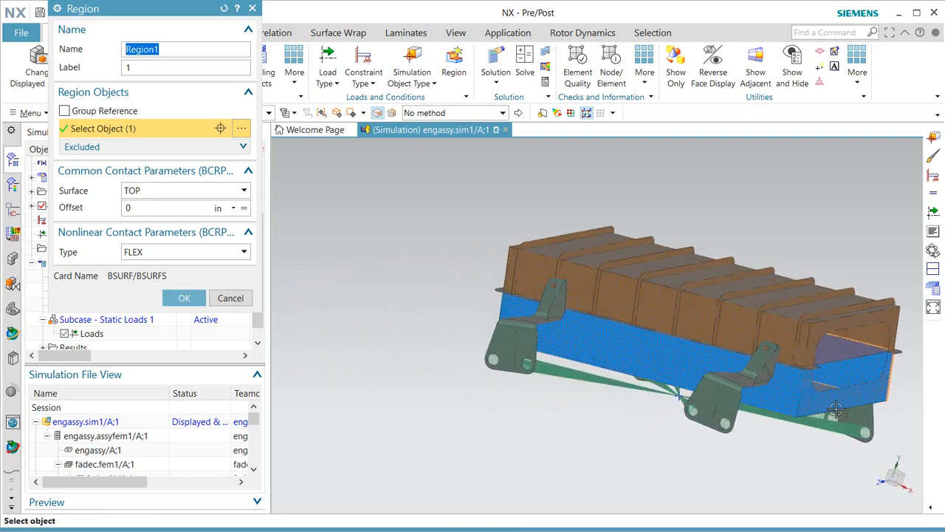
{"action": "scroll", "coordinate": [816, 380], "scroll_direction": "up", "scroll_amount": 5}
{"action": "left_click", "coordinate": [721, 281]}
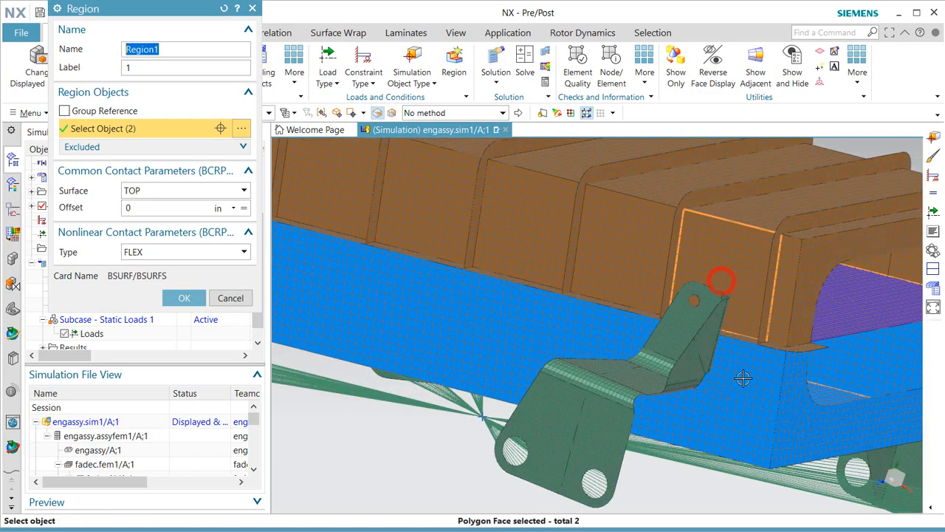
{"action": "middle_click_drag", "start_coordinate": [743, 379], "coordinate": [748, 363]}
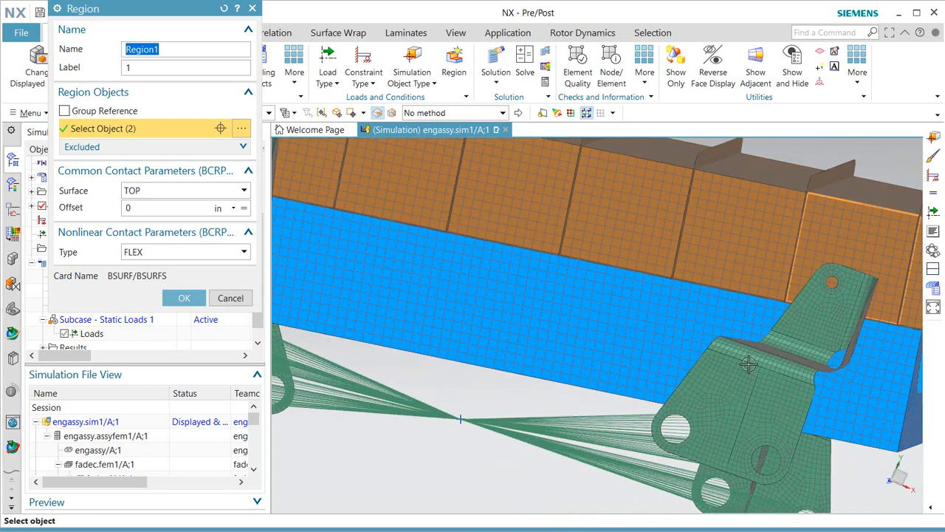
{"action": "left_click", "coordinate": [715, 319]}
{"action": "scroll", "coordinate": [709, 316], "scroll_direction": "down", "scroll_amount": 4}
{"action": "scroll", "coordinate": [545, 270], "scroll_direction": "up", "scroll_amount": 3}
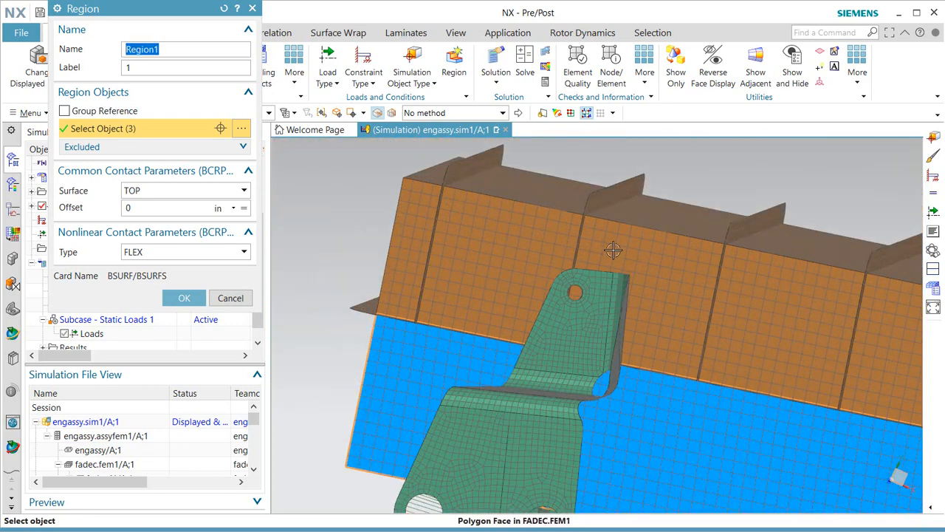
{"action": "left_click", "coordinate": [612, 249]}
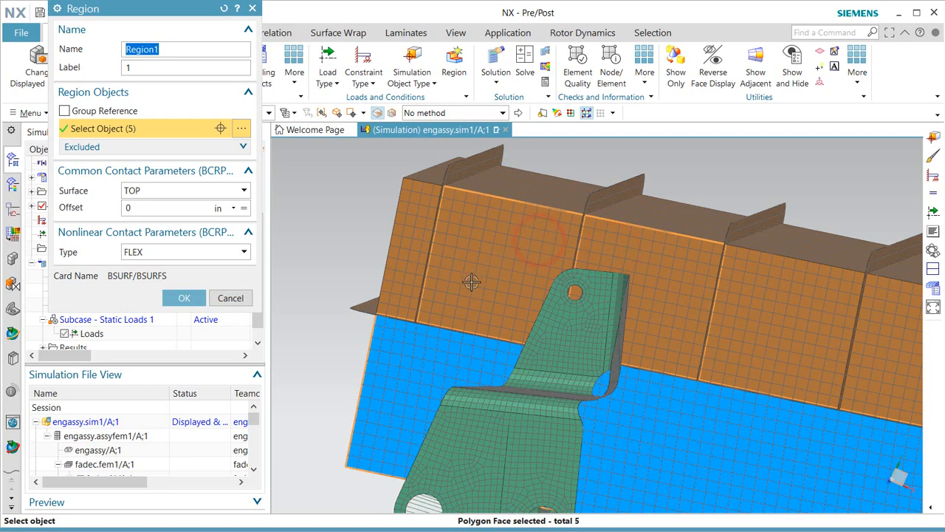
{"action": "key", "text": "Home"}
{"action": "left_click", "coordinate": [184, 297]}
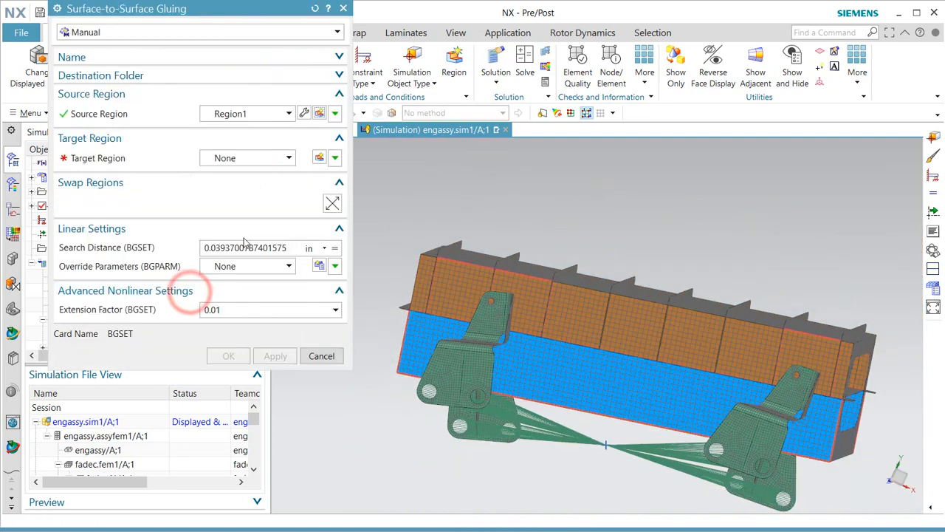
Define target Region2 from four bracket faces.
{"action": "left_click", "coordinate": [317, 154]}
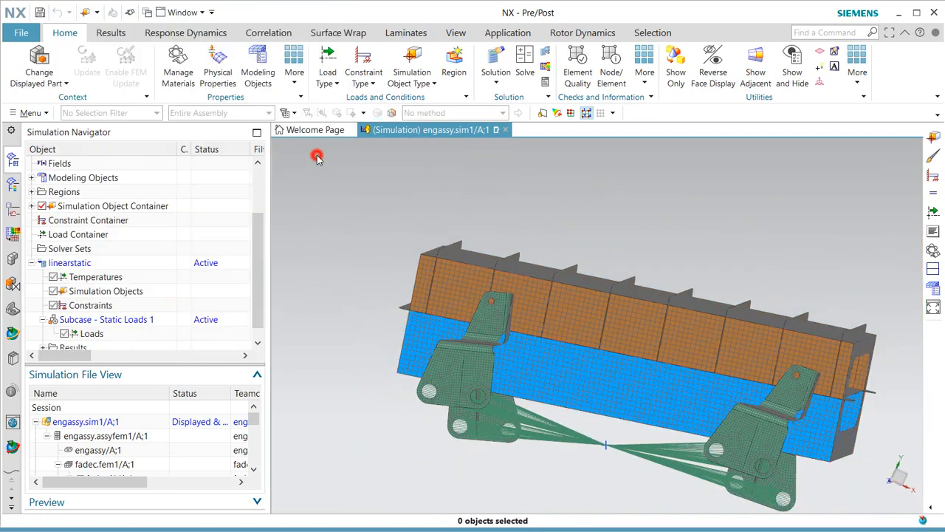
{"action": "left_click", "coordinate": [487, 314]}
{"action": "left_click", "coordinate": [781, 397]}
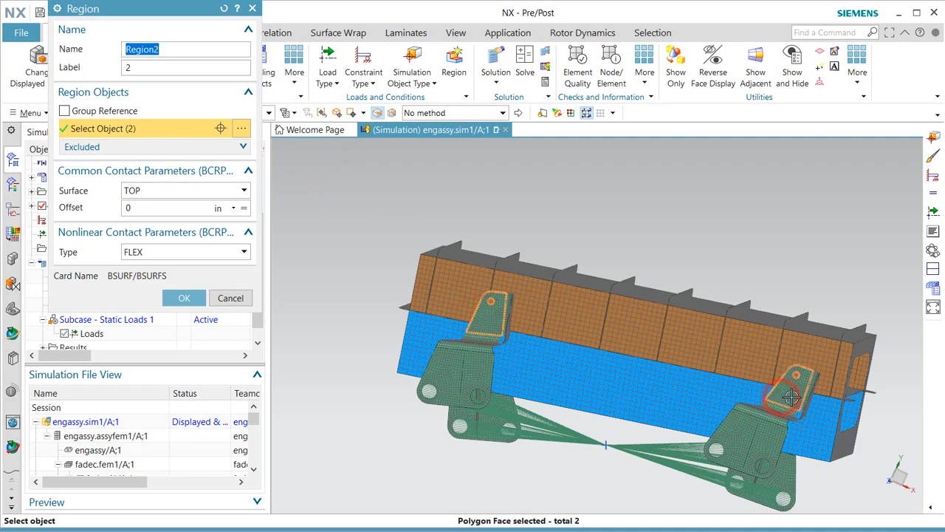
{"action": "middle_click_drag", "start_coordinate": [791, 397], "coordinate": [621, 392]}
{"action": "left_click", "coordinate": [535, 412]}
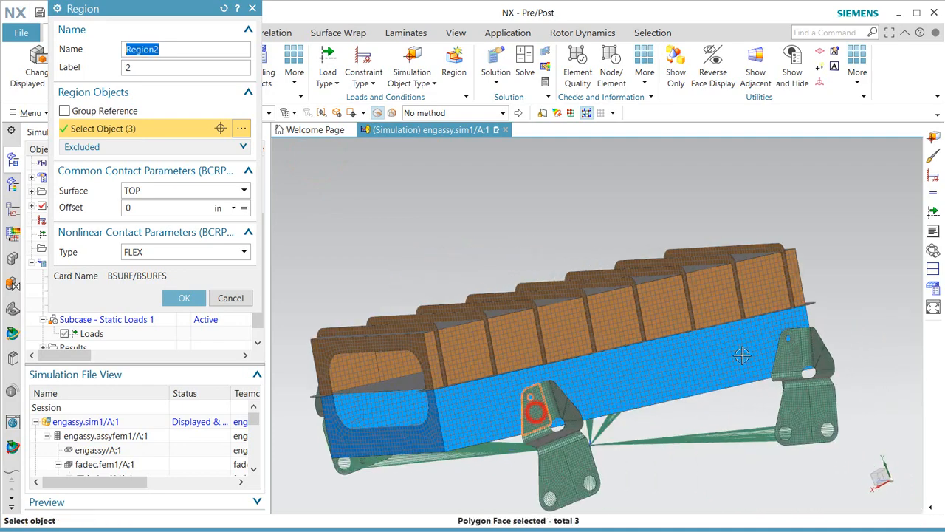
{"action": "left_click", "coordinate": [789, 354]}
{"action": "left_click", "coordinate": [184, 298]}
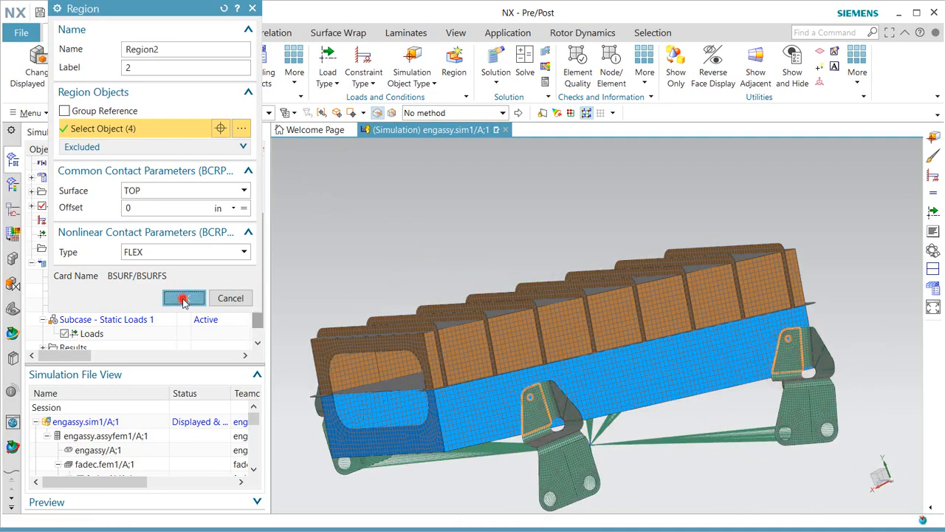
Set the search distance to .7 in and create the gluing.
{"action": "double_click", "coordinate": [260, 247]}
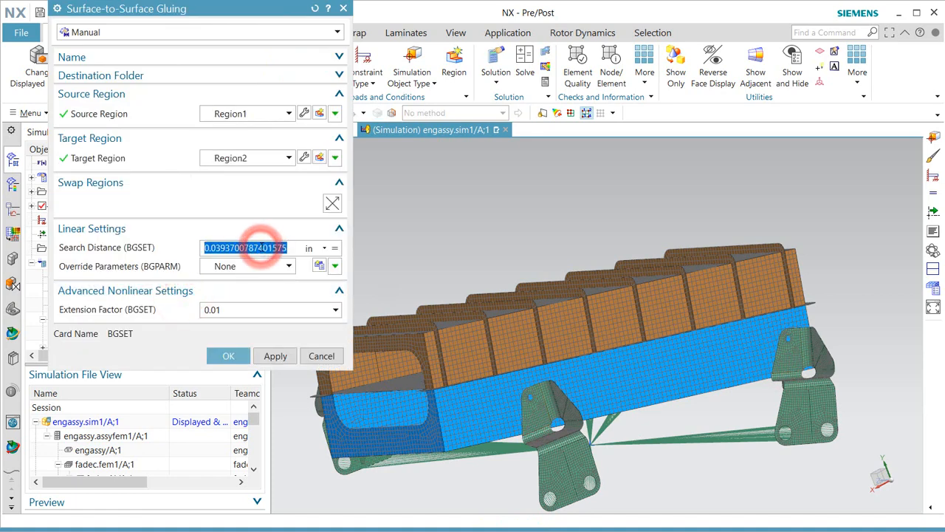
{"action": "type", "text": ".7"}
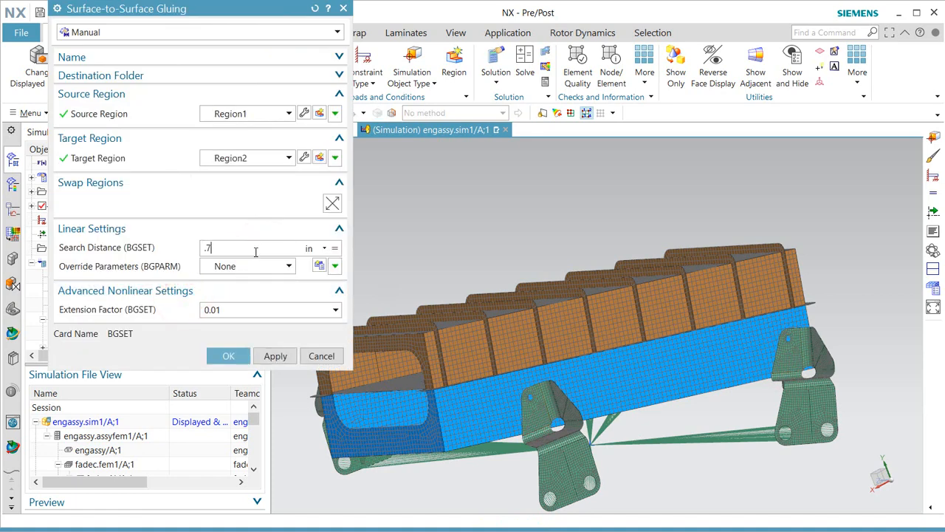
{"action": "left_click", "coordinate": [227, 358]}
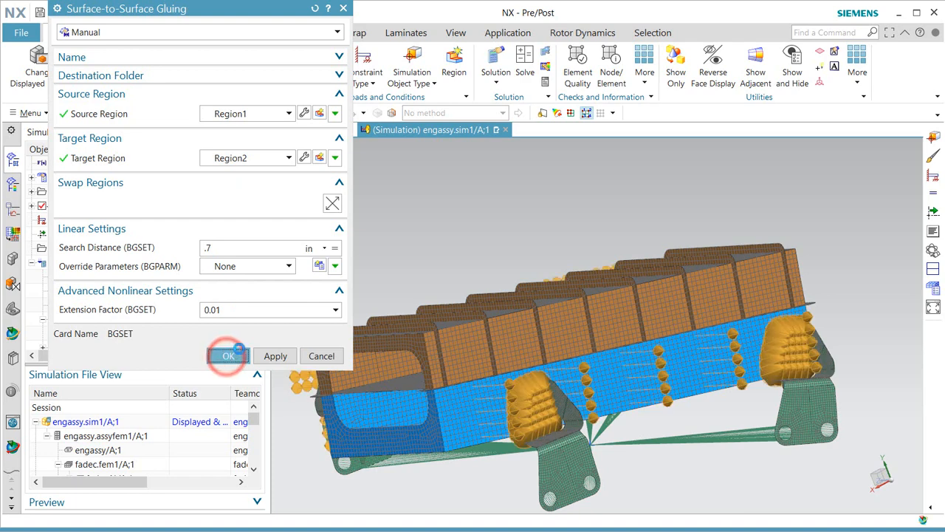
{"action": "left_click", "coordinate": [406, 85]}
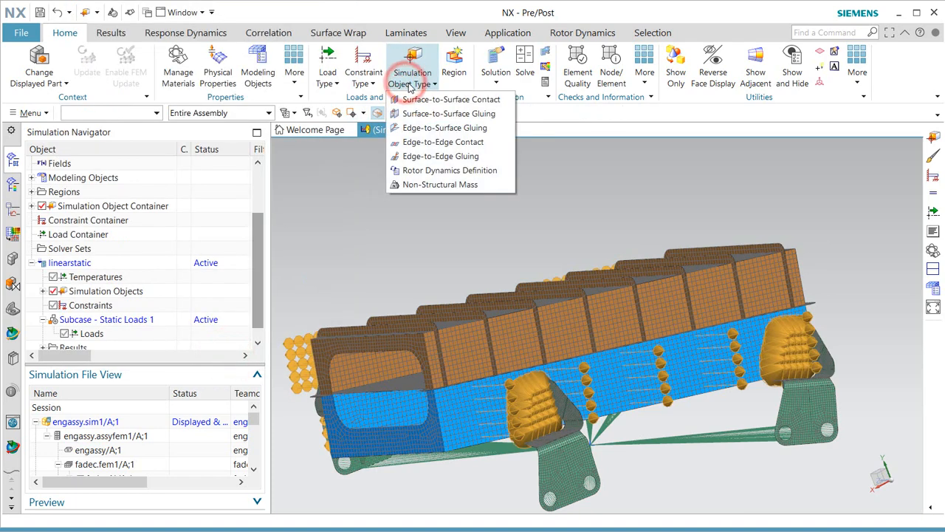
{"action": "left_click", "coordinate": [438, 103]}
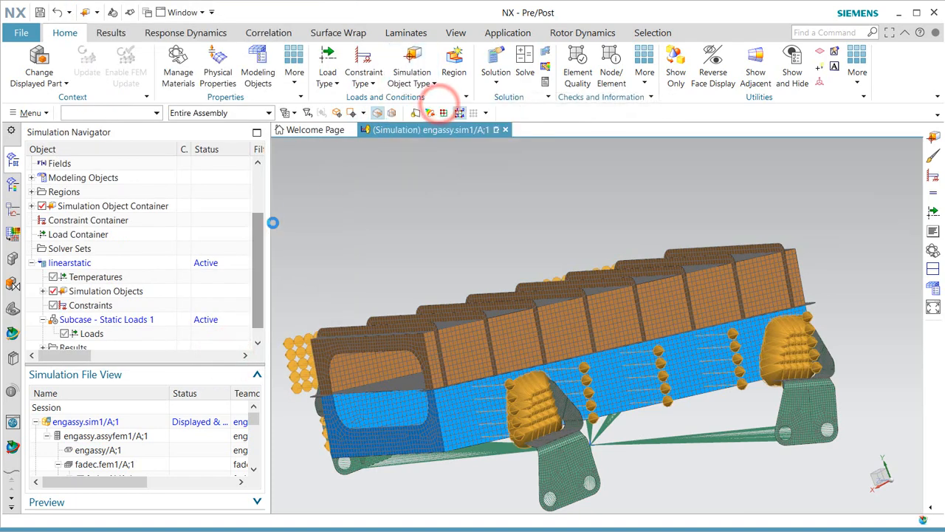
{"action": "left_click", "coordinate": [369, 352]}
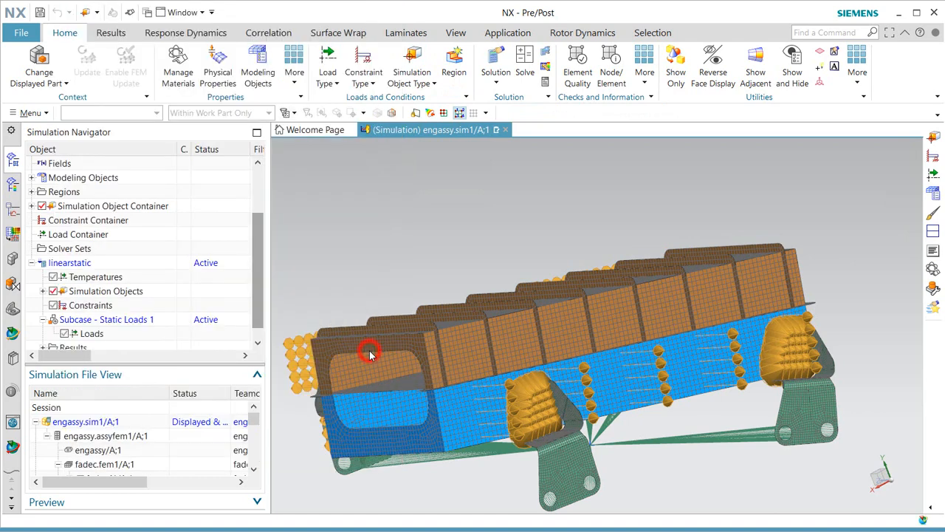
{"action": "left_click", "coordinate": [374, 176]}
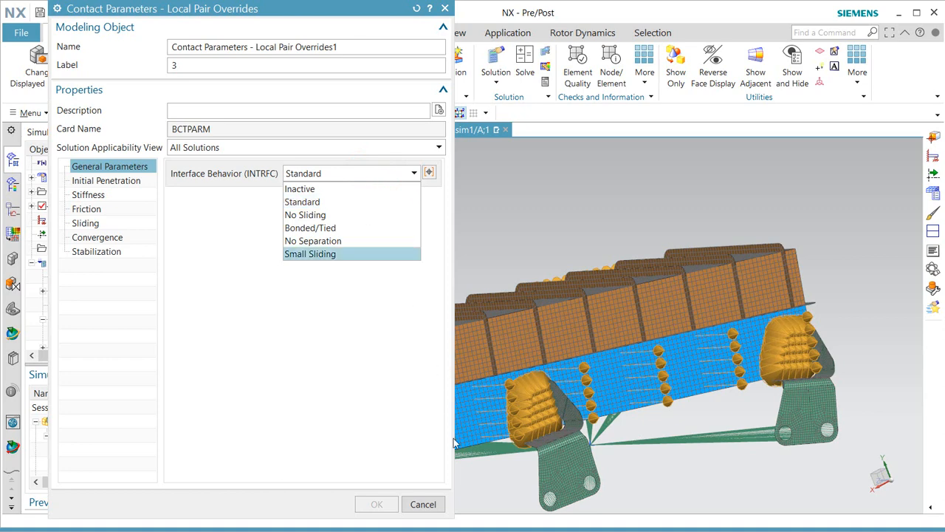
{"action": "left_click", "coordinate": [424, 505]}
{"action": "left_click", "coordinate": [424, 504]}
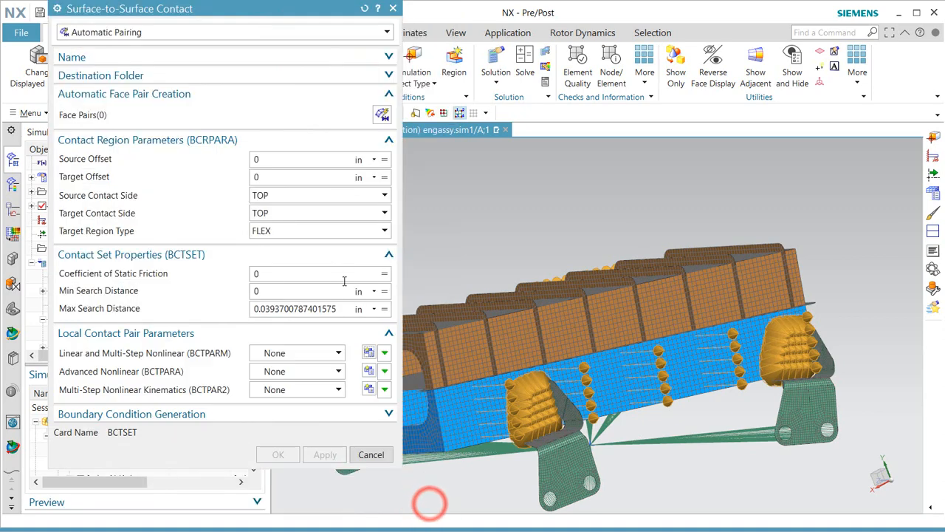
{"action": "left_click", "coordinate": [371, 454]}
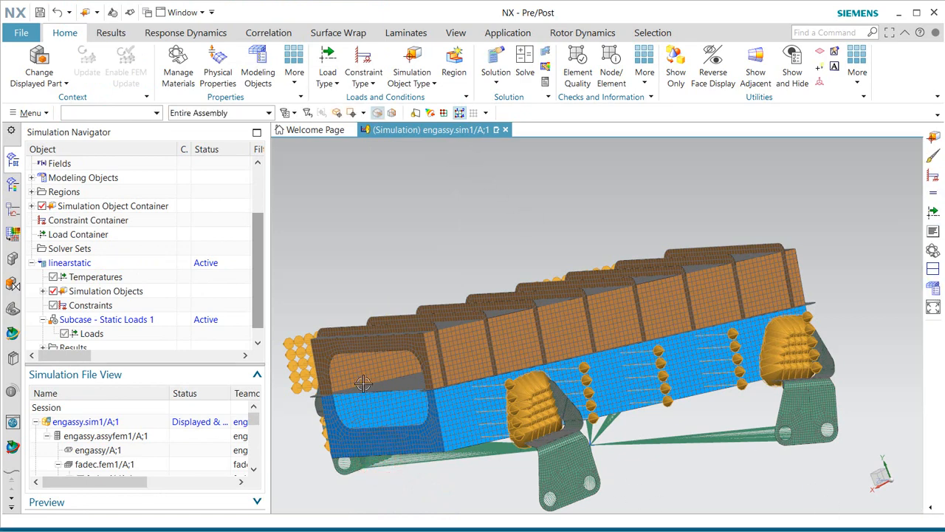
{"action": "left_click_drag", "start_coordinate": [259, 285], "coordinate": [259, 293]}
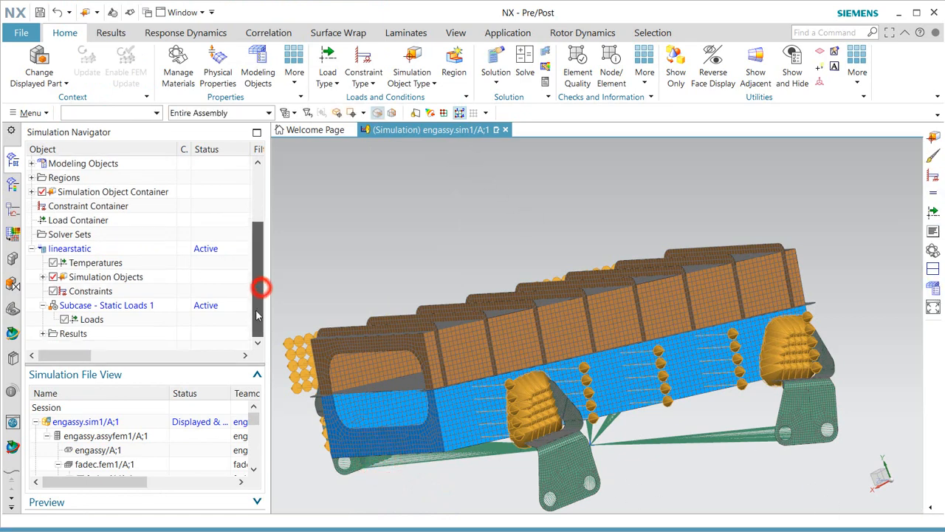
Rename the static loads subcase to temperature.
{"action": "right_click", "coordinate": [99, 307]}
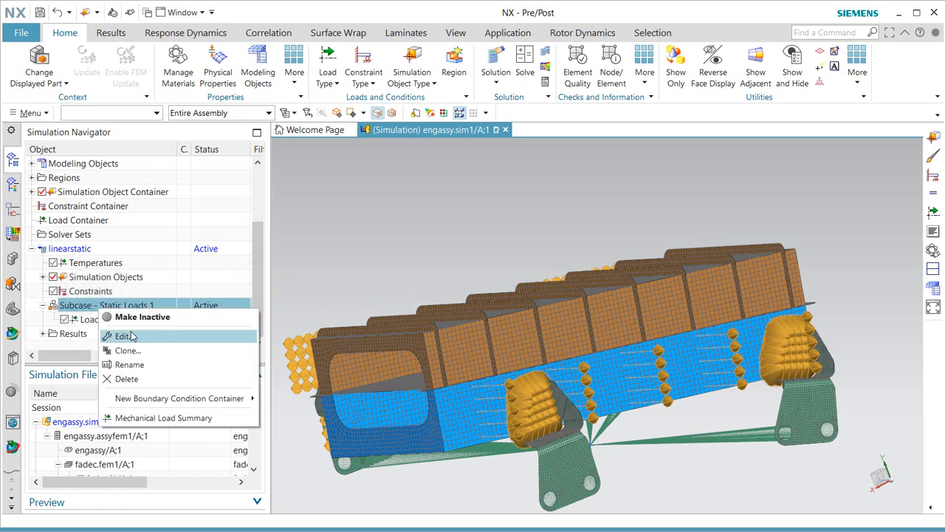
{"action": "left_click", "coordinate": [130, 364]}
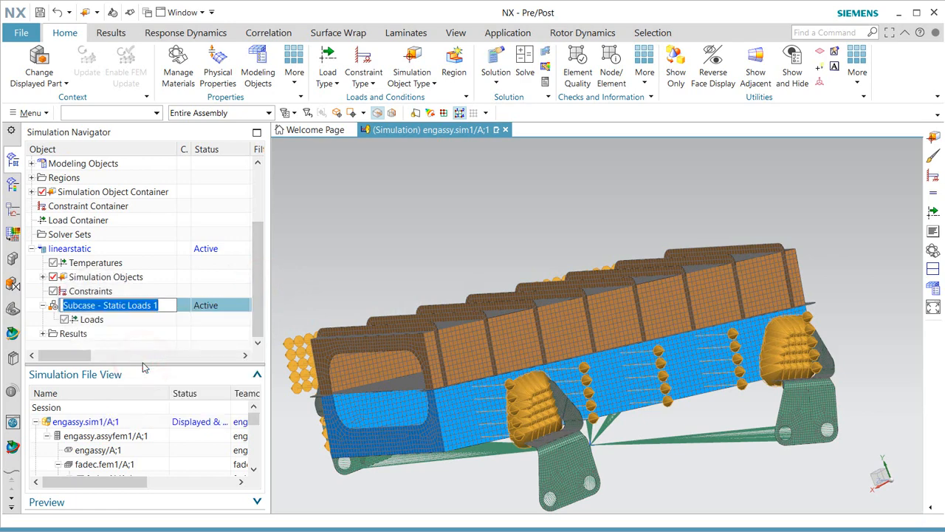
{"action": "type", "text": "ther"}
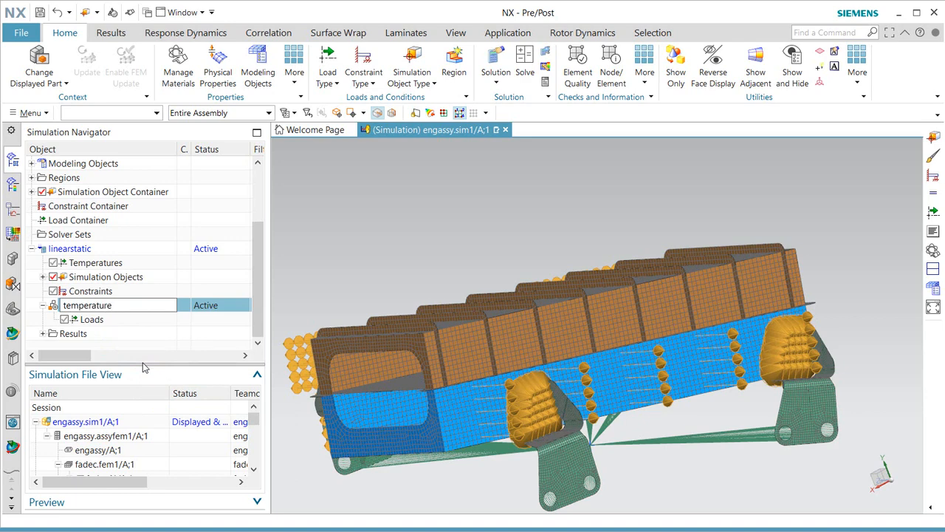
{"action": "key", "text": "Return"}
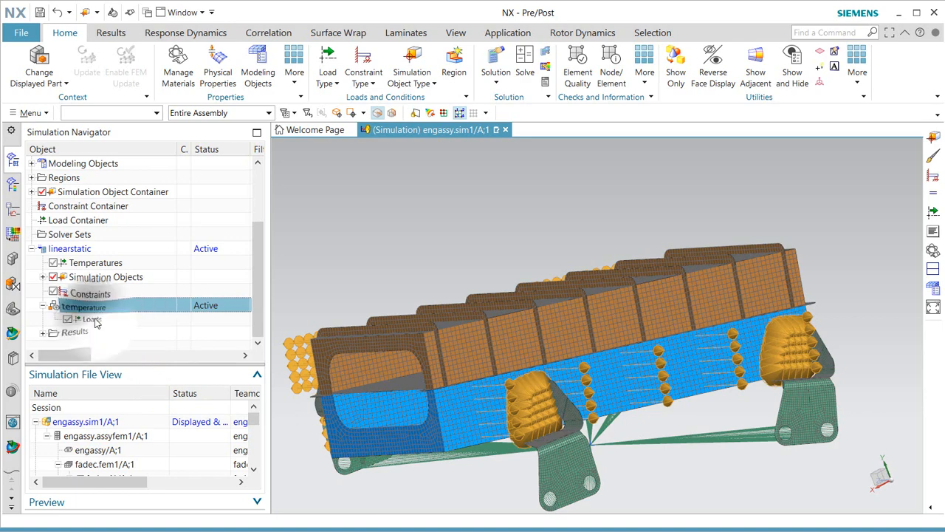
Add a new temperature set with a default temperature of 20 °C.
{"action": "right_click", "coordinate": [90, 319]}
{"action": "left_click", "coordinate": [141, 348]}
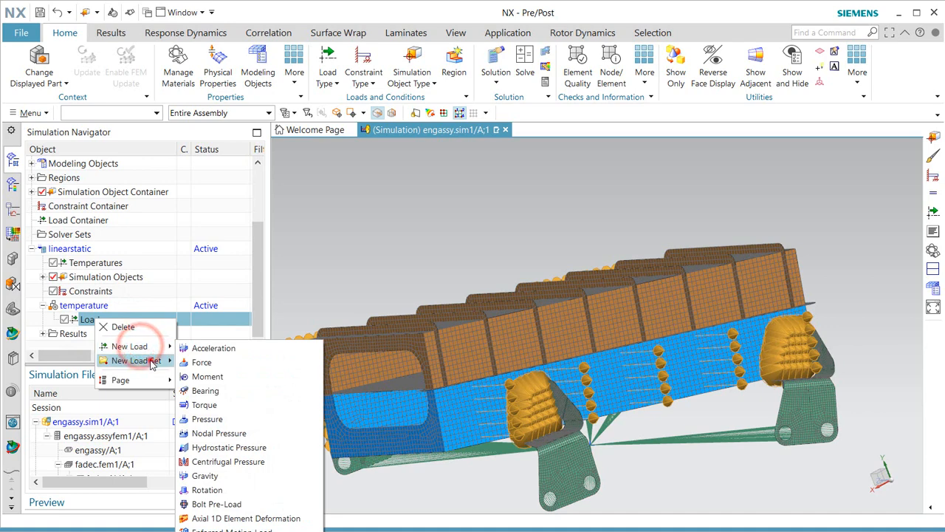
{"action": "mouse_move", "coordinate": [148, 361]}
{"action": "left_click", "coordinate": [212, 380]}
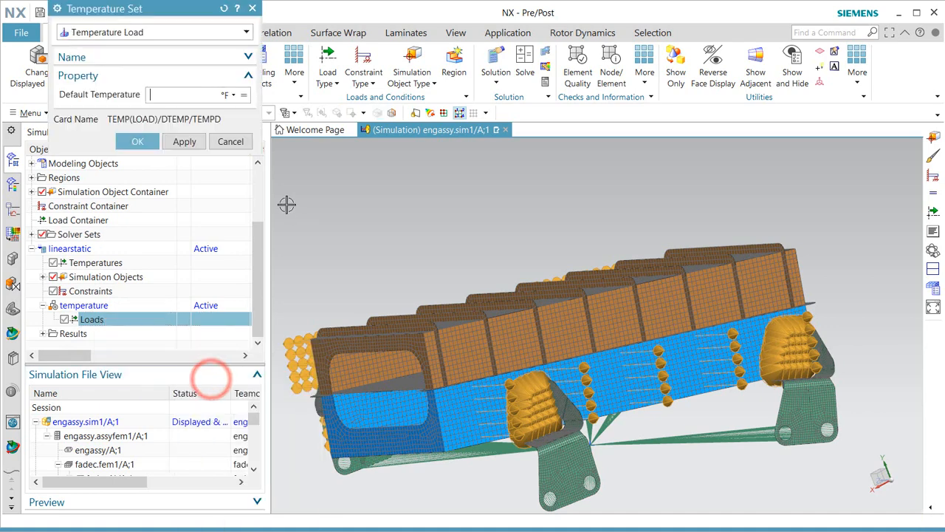
{"action": "left_click", "coordinate": [230, 97]}
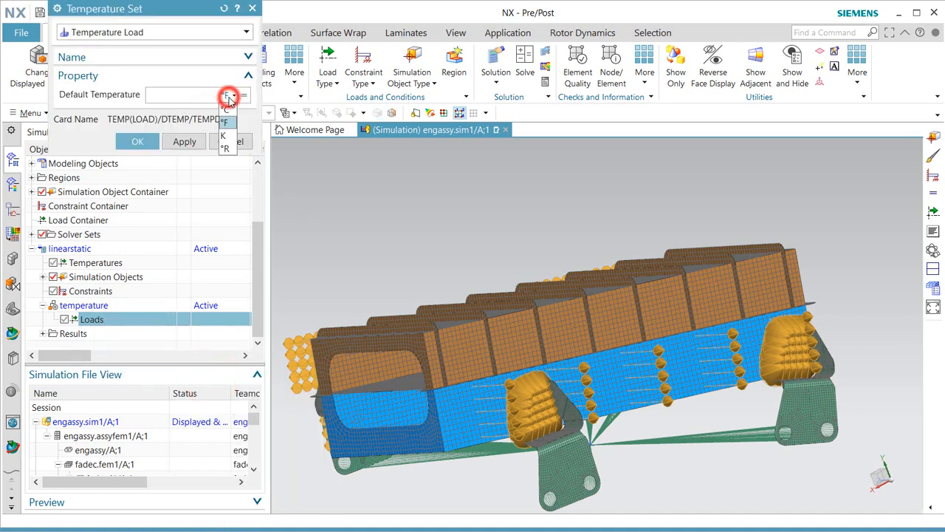
{"action": "left_click", "coordinate": [227, 111]}
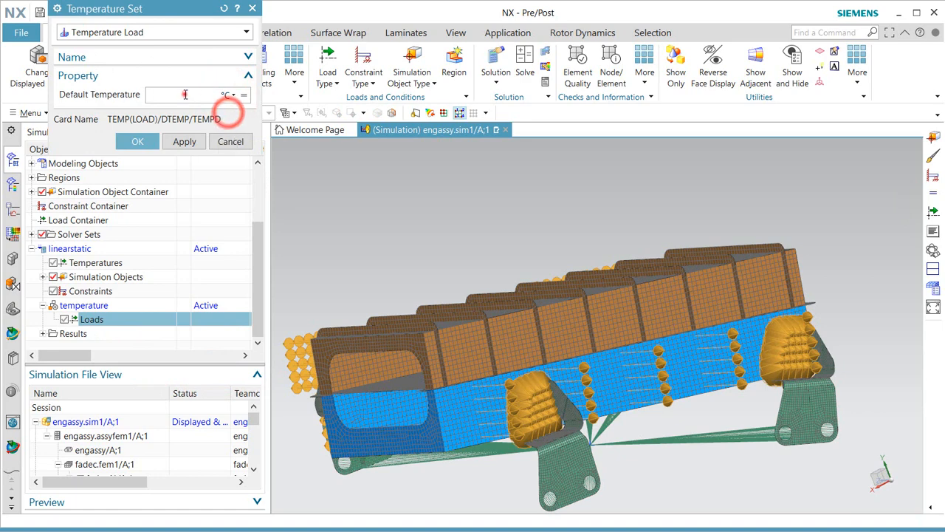
{"action": "left_click", "coordinate": [186, 95]}
{"action": "type", "text": "20"}
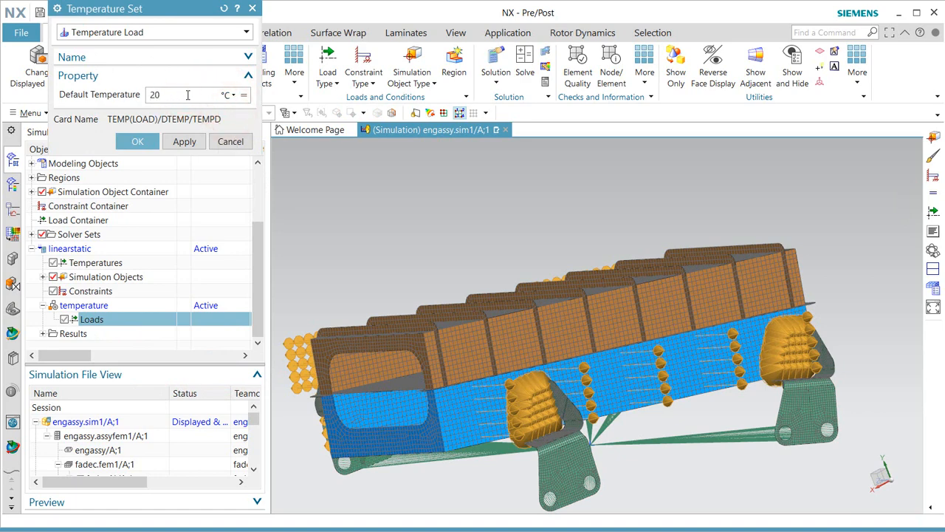
{"action": "left_click", "coordinate": [140, 141]}
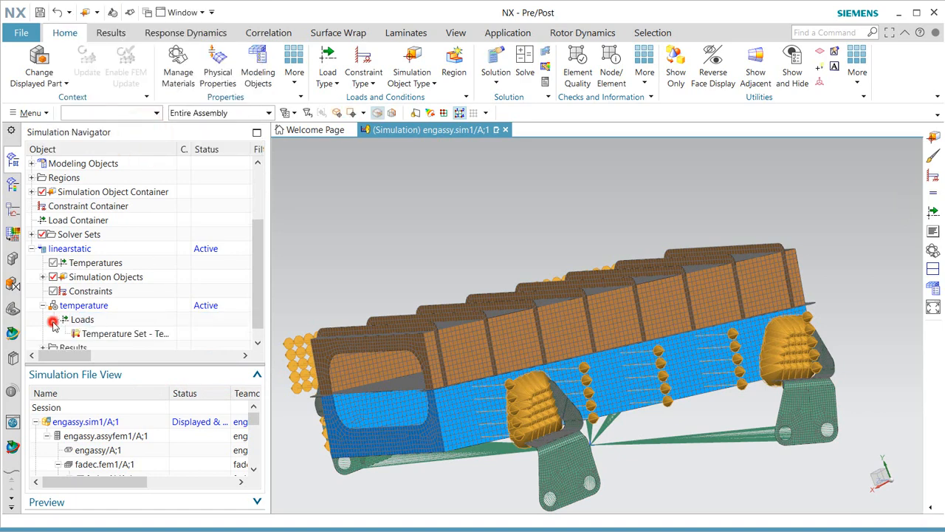
Add a temperature load to the set and box-select all 23 bodies.
{"action": "right_click", "coordinate": [112, 337]}
{"action": "left_click", "coordinate": [130, 342]}
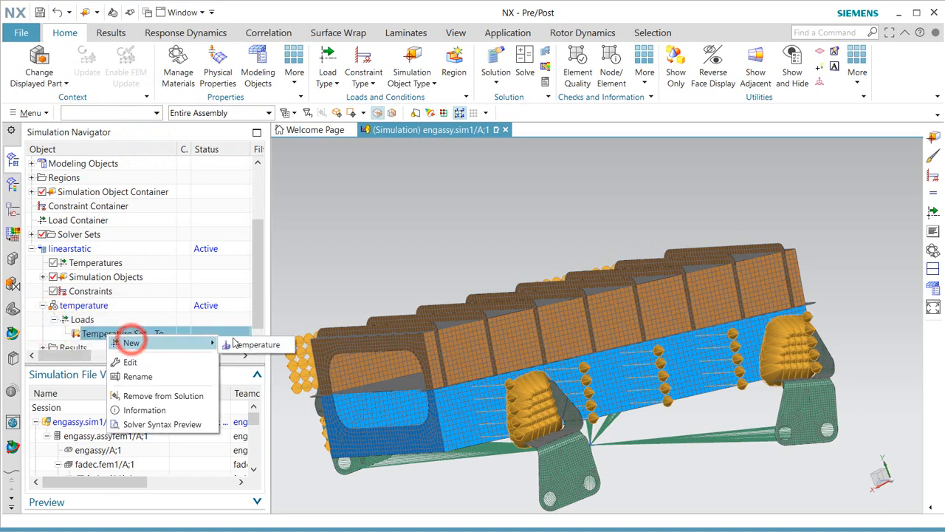
{"action": "left_click", "coordinate": [239, 342]}
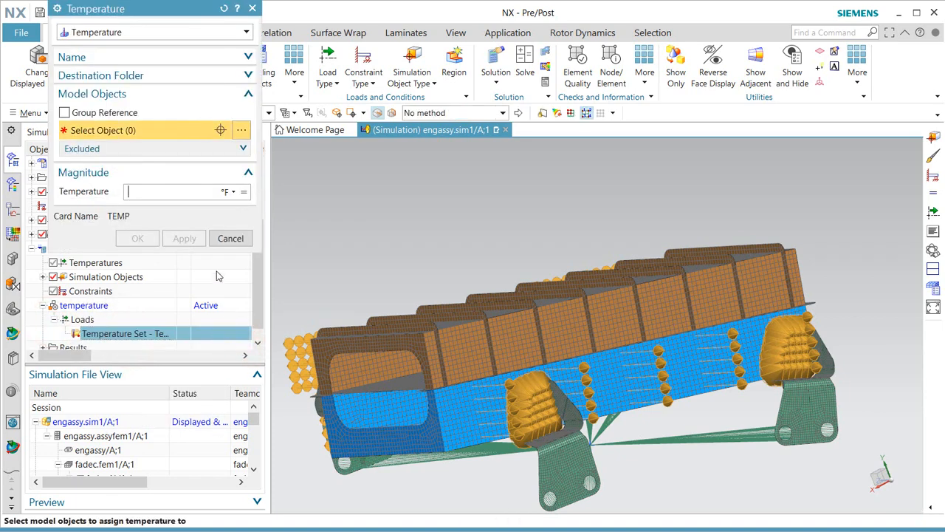
{"action": "middle_click_drag", "start_coordinate": [475, 311], "coordinate": [520, 311]}
{"action": "scroll", "coordinate": [517, 222], "scroll_direction": "down", "scroll_amount": 2}
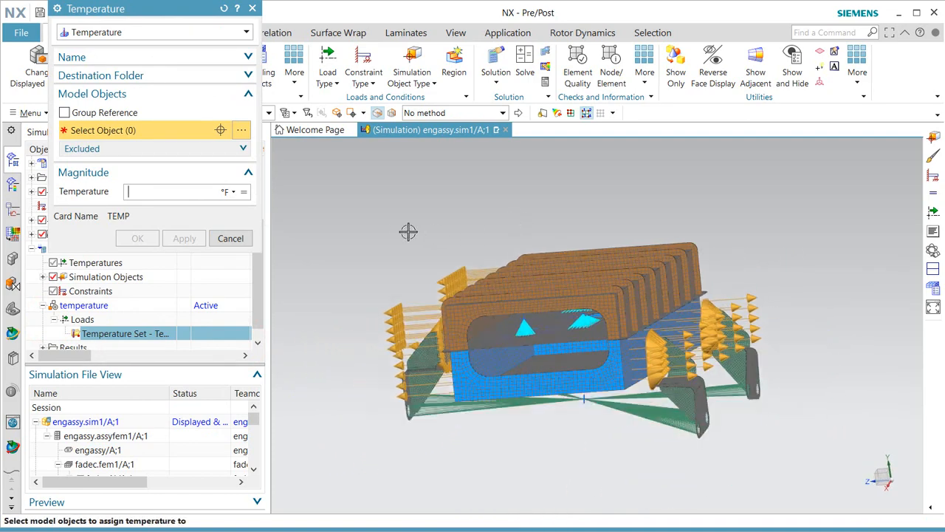
{"action": "left_click_drag", "start_coordinate": [373, 212], "coordinate": [771, 453]}
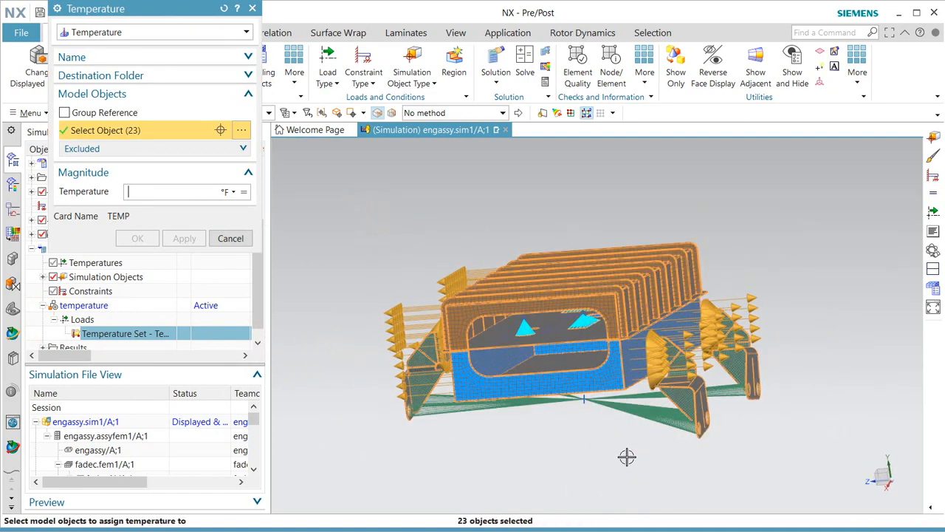
{"action": "middle_click_drag", "start_coordinate": [616, 454], "coordinate": [601, 449]}
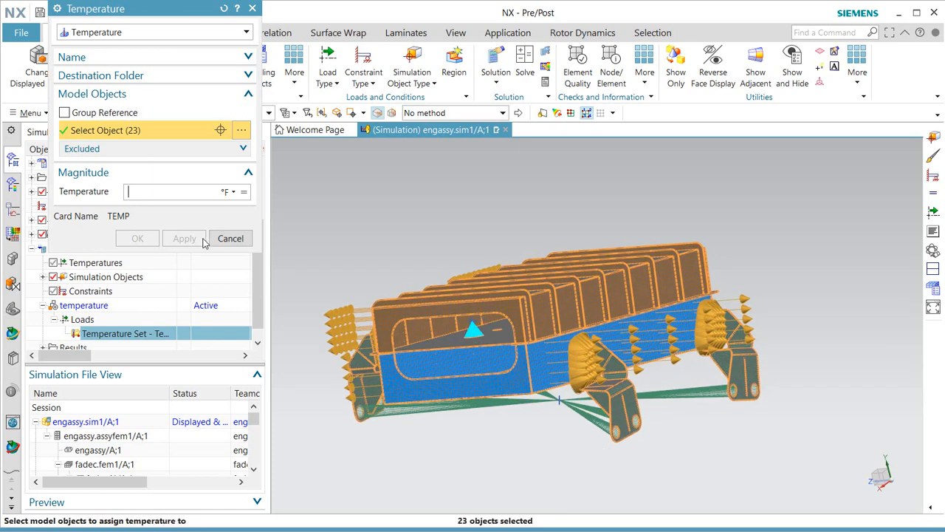
{"action": "left_click", "coordinate": [244, 191]}
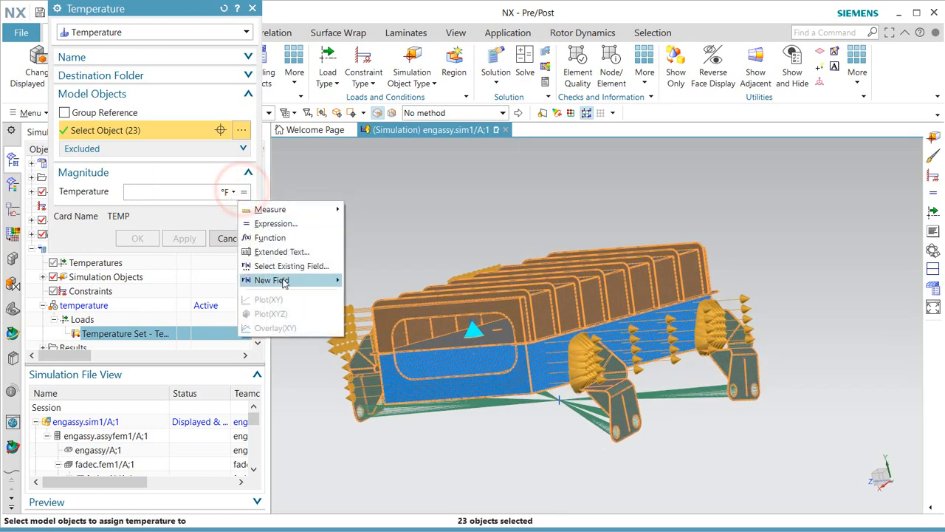
Define the temperature with a new table field using a Cartesian domain and constant outside values.
{"action": "mouse_move", "coordinate": [285, 284]}
{"action": "left_click", "coordinate": [375, 296]}
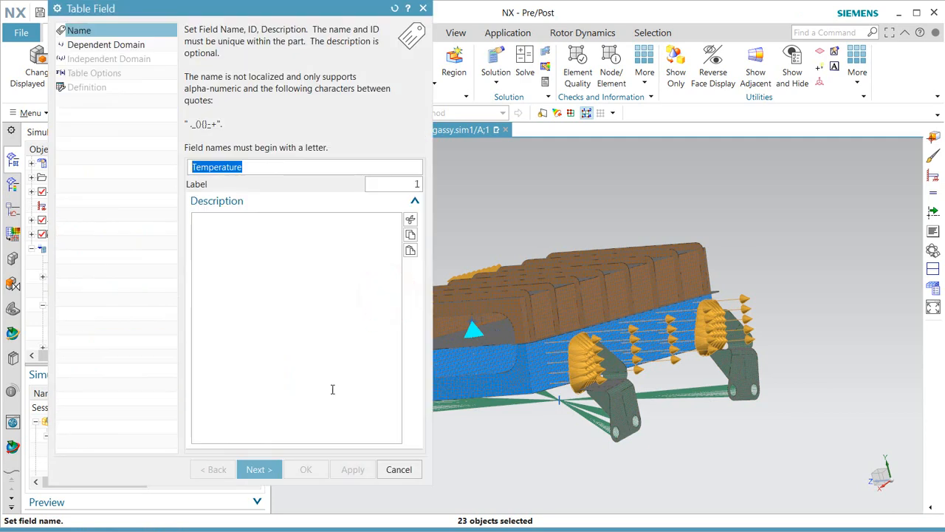
{"action": "left_click", "coordinate": [267, 470]}
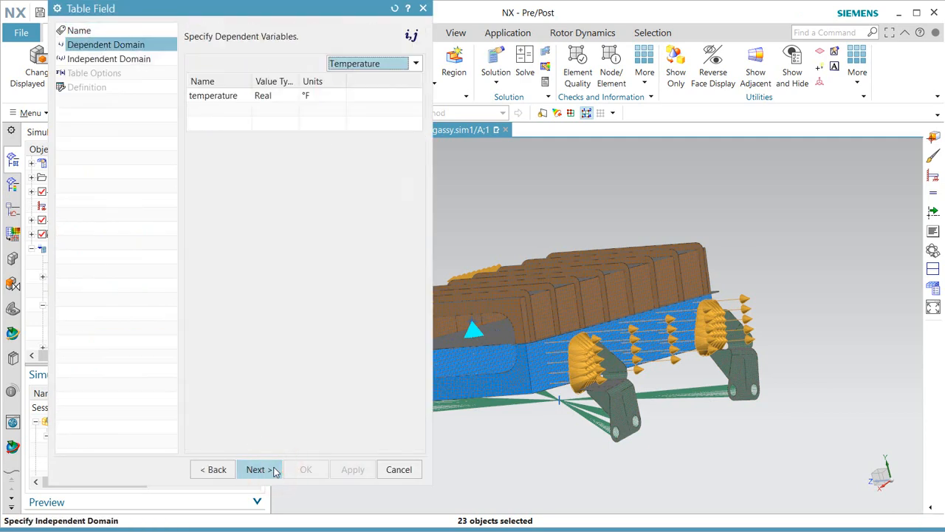
{"action": "left_click", "coordinate": [272, 470]}
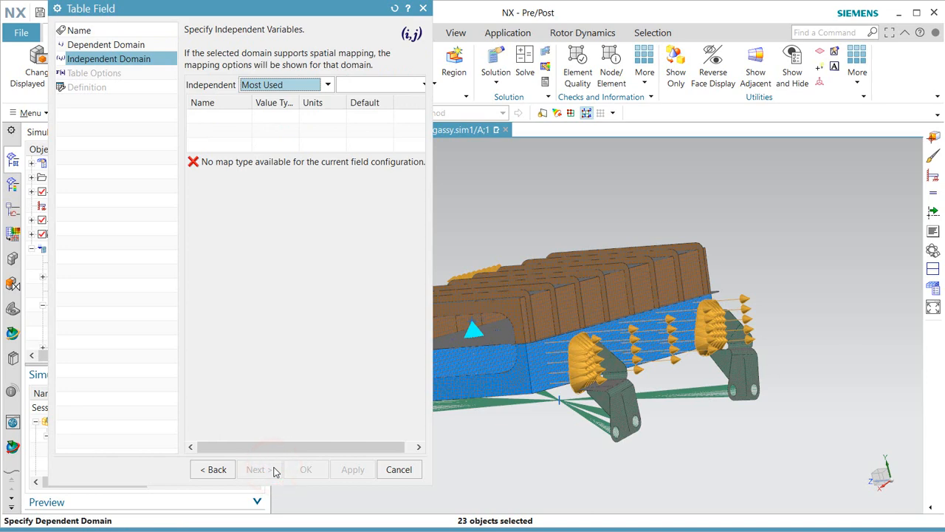
{"action": "left_click", "coordinate": [391, 84]}
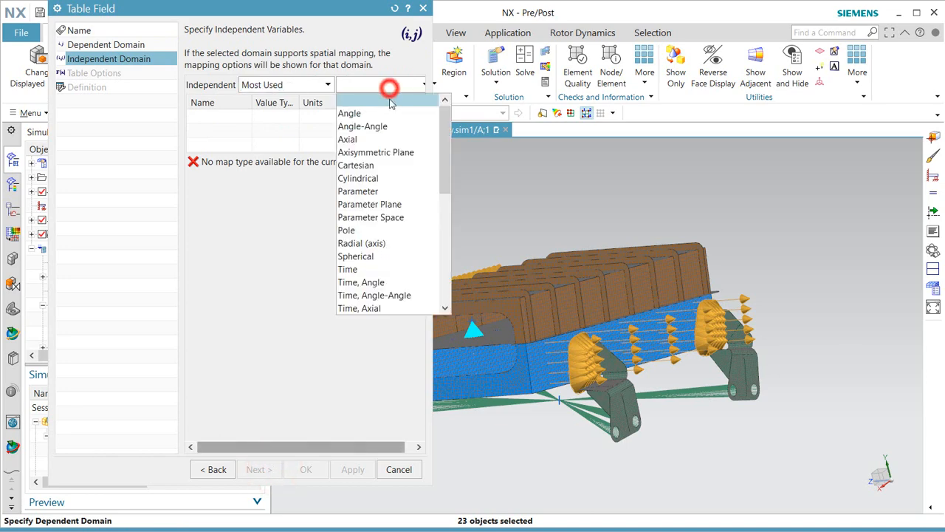
{"action": "left_click", "coordinate": [384, 165]}
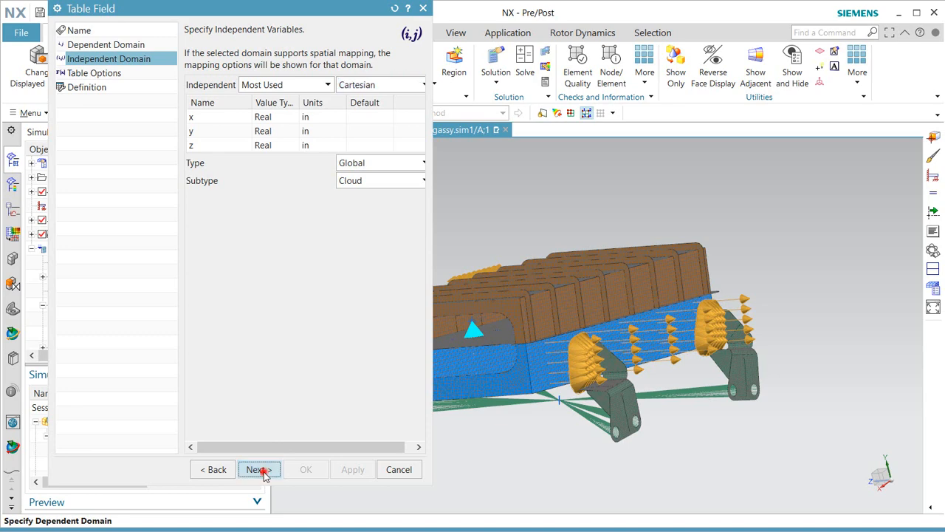
{"action": "left_click", "coordinate": [262, 473]}
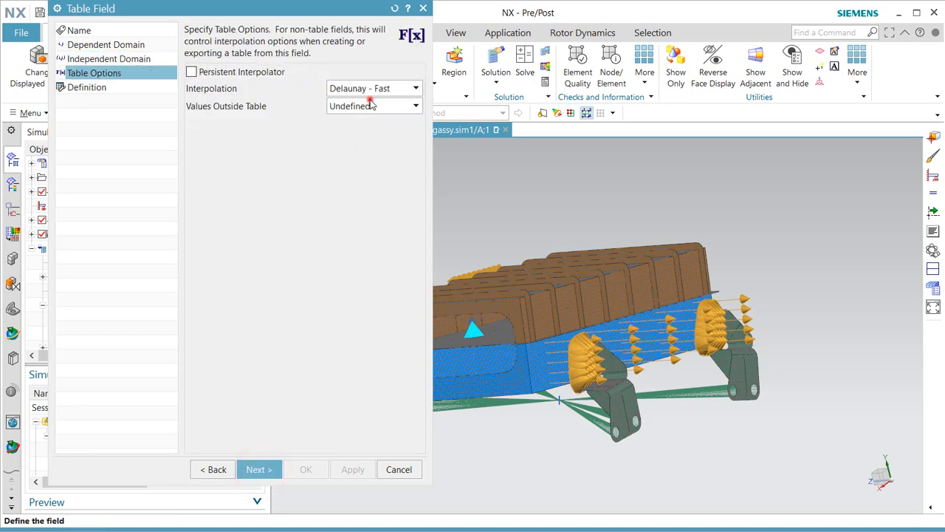
{"action": "left_click", "coordinate": [372, 105]}
{"action": "left_click", "coordinate": [363, 135]}
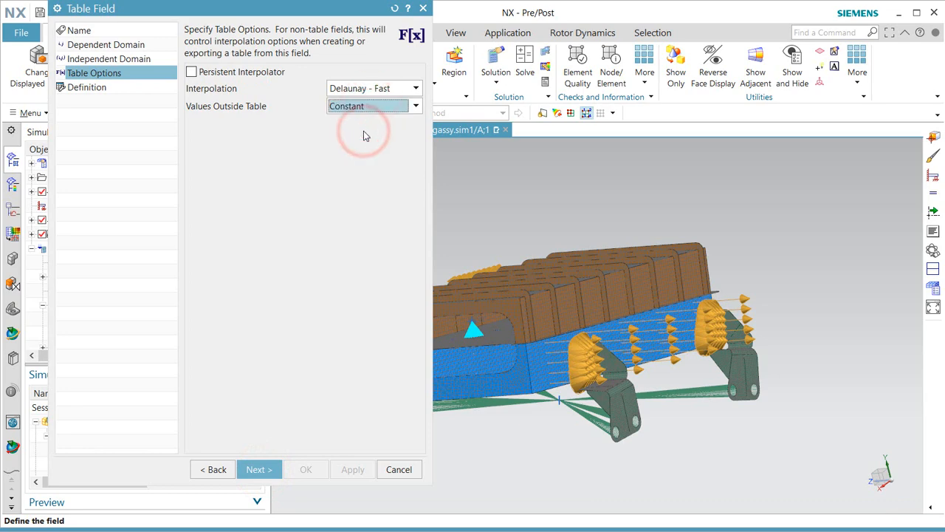
{"action": "left_click", "coordinate": [263, 470]}
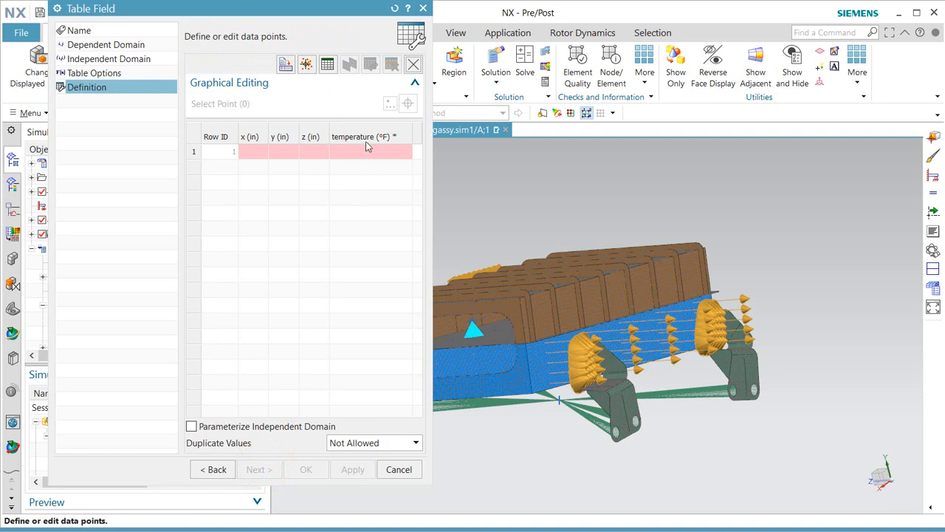
Set the temperature column to °C, keep the first duplicate value, and begin file import.
{"action": "right_click", "coordinate": [366, 141]}
{"action": "mouse_move", "coordinate": [447, 285]}
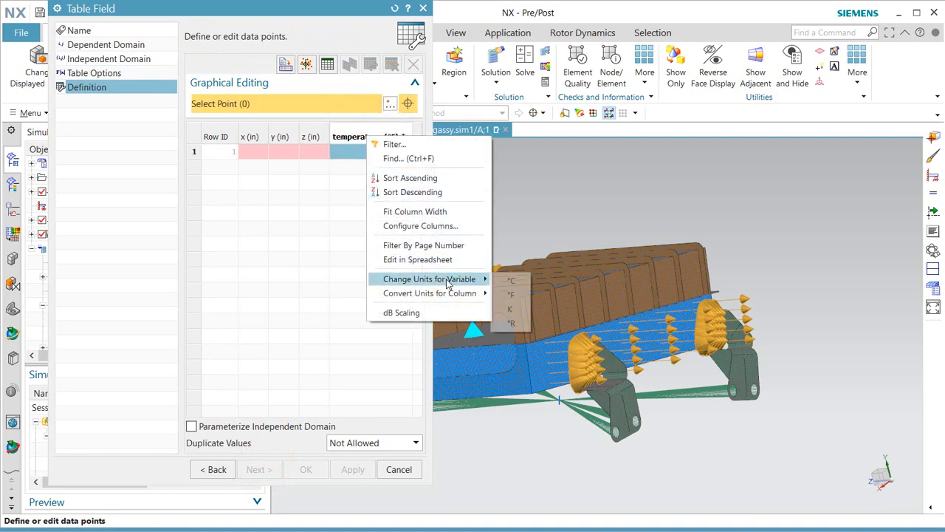
{"action": "left_click", "coordinate": [514, 280]}
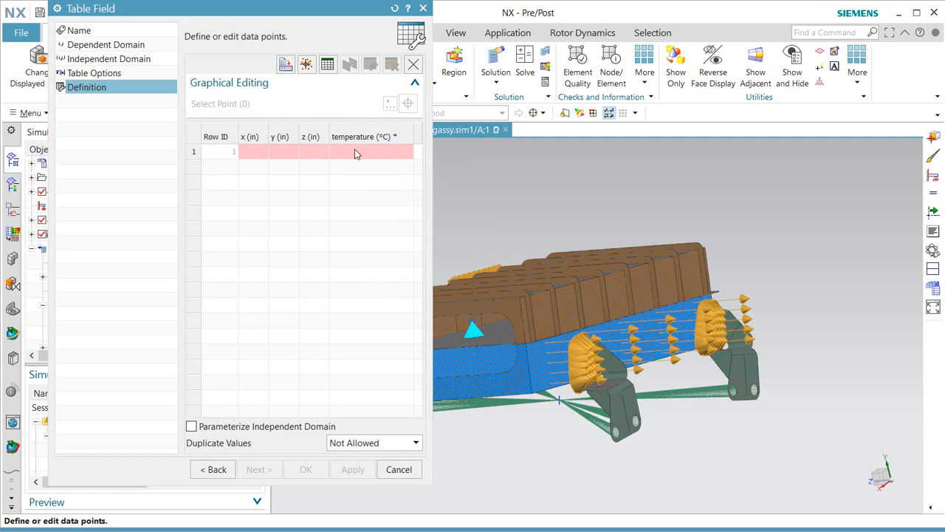
{"action": "left_click", "coordinate": [286, 65]}
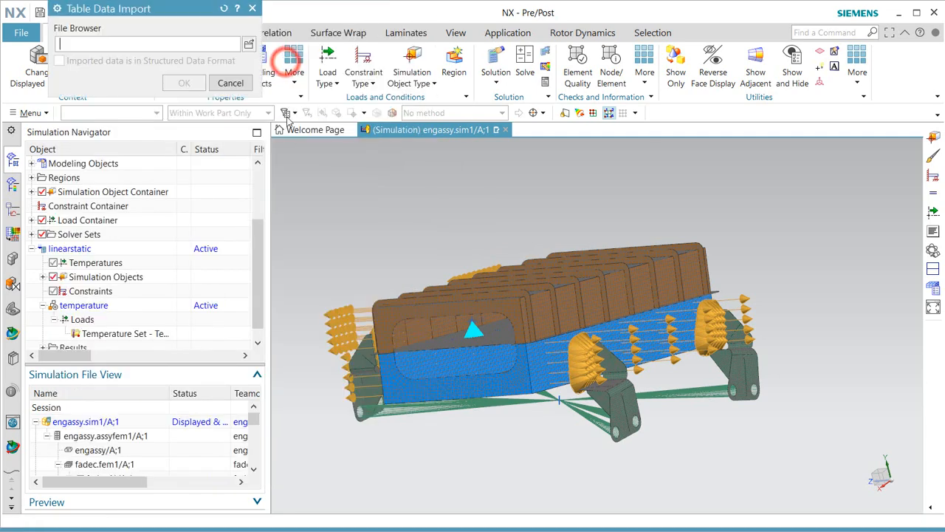
{"action": "left_click", "coordinate": [231, 83]}
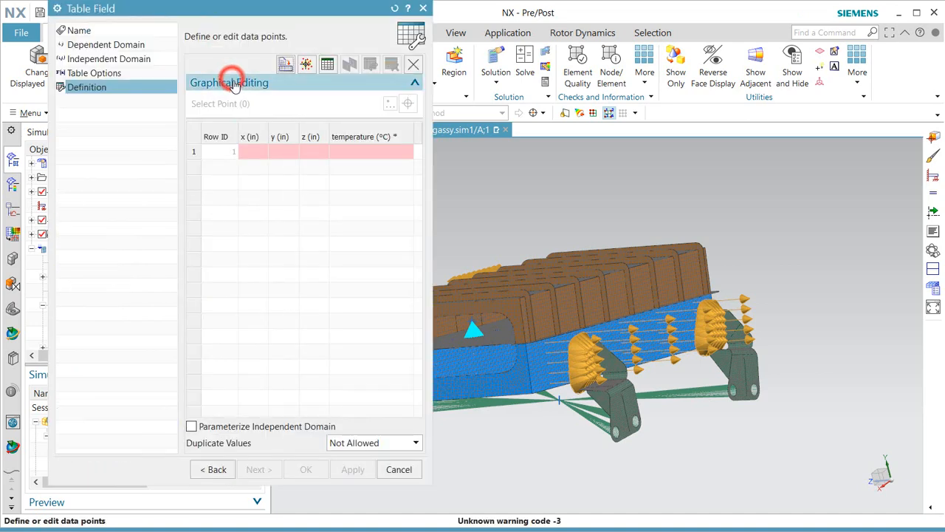
{"action": "left_click", "coordinate": [376, 442]}
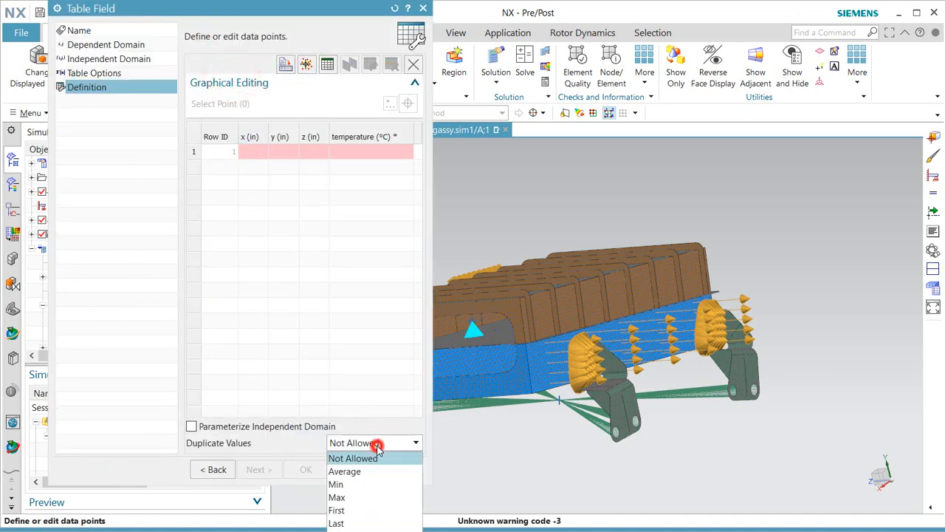
{"action": "left_click", "coordinate": [381, 513]}
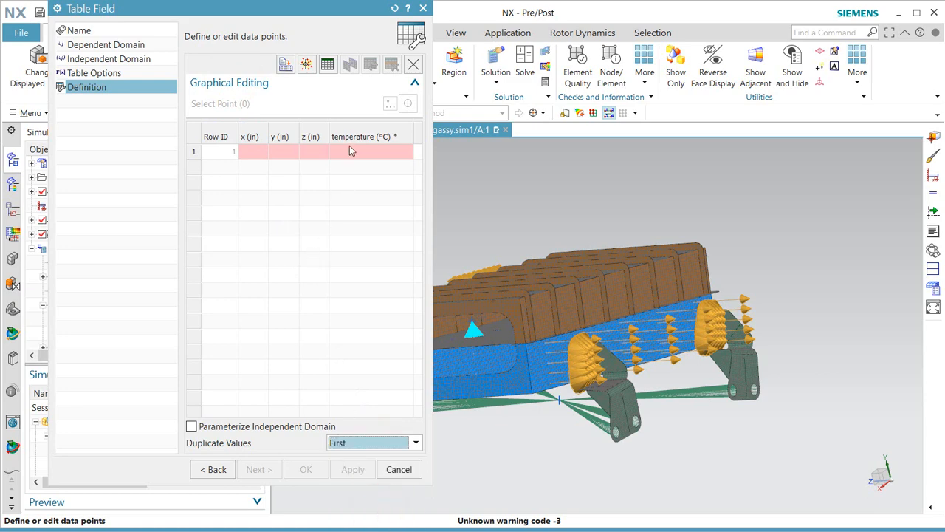
{"action": "left_click", "coordinate": [389, 442]}
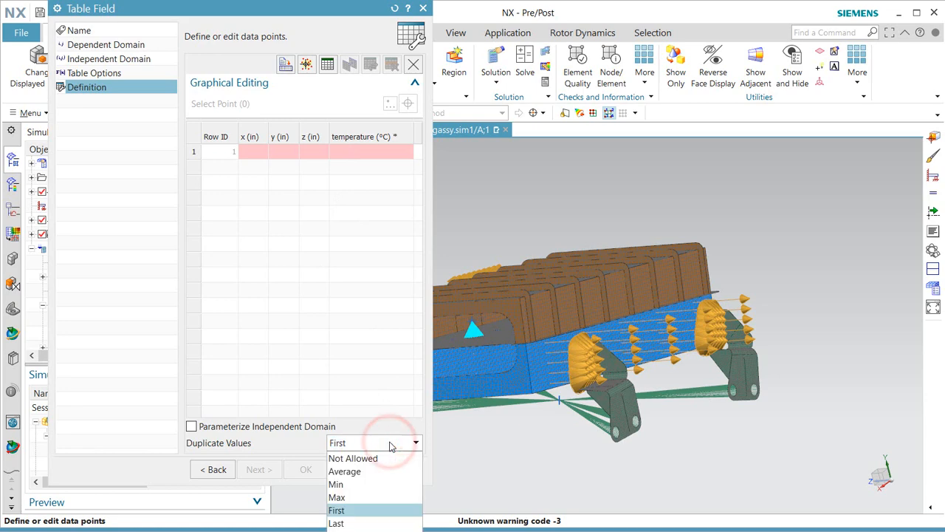
{"action": "left_click", "coordinate": [389, 443]}
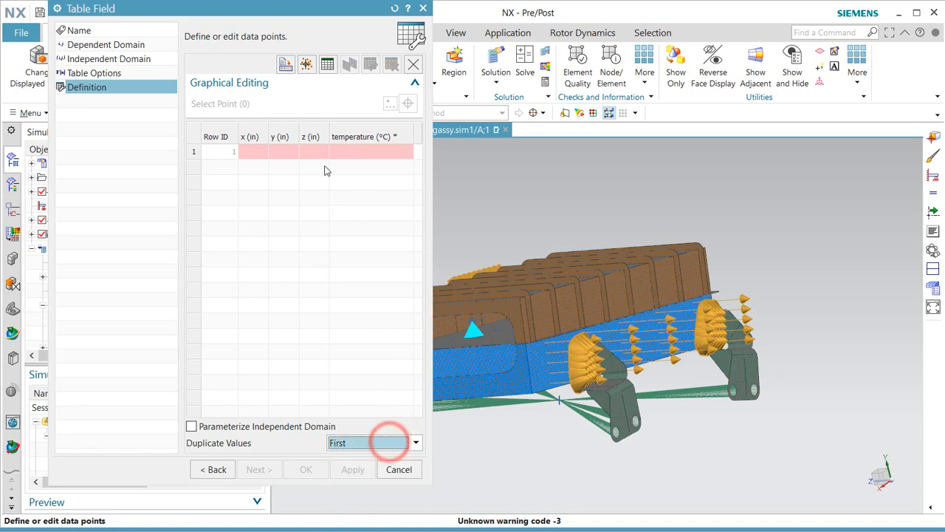
{"action": "left_click", "coordinate": [284, 65]}
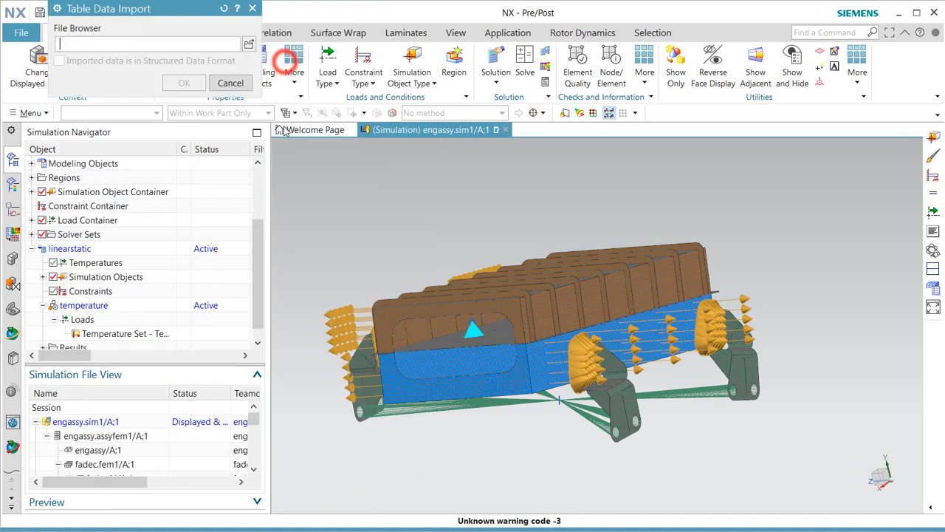
Import demo\FlowEFDtemperatures.csv into the table and widen it to show the temperature column.
{"action": "left_click", "coordinate": [249, 44]}
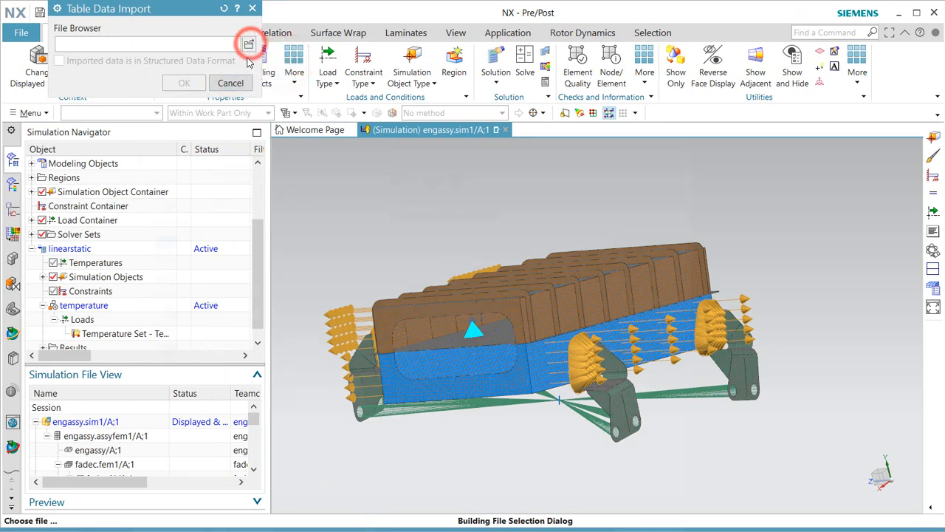
{"action": "left_click_drag", "start_coordinate": [303, 150], "coordinate": [304, 74]}
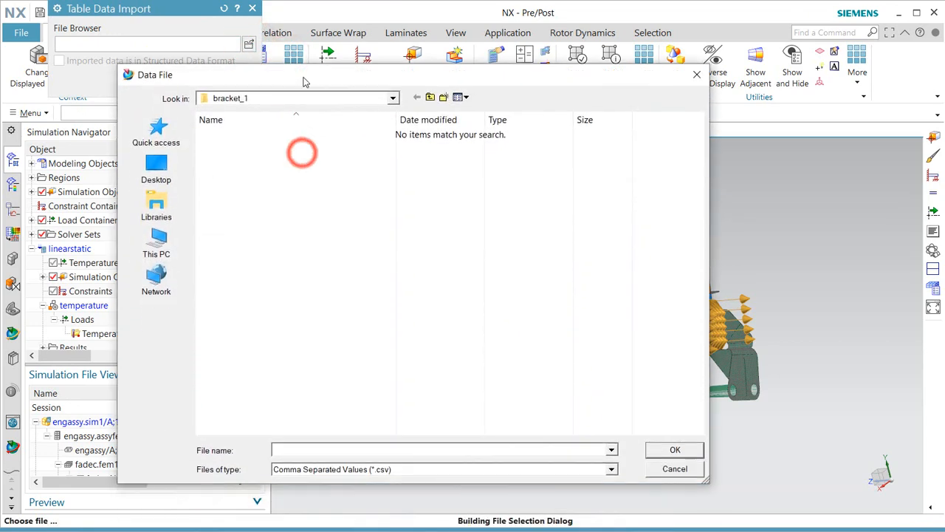
{"action": "left_click", "coordinate": [157, 130]}
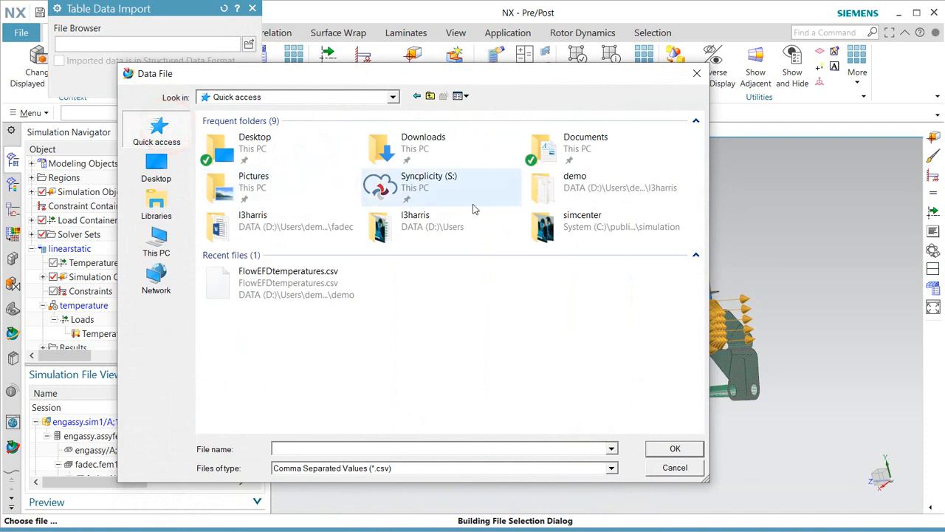
{"action": "double_click", "coordinate": [578, 193]}
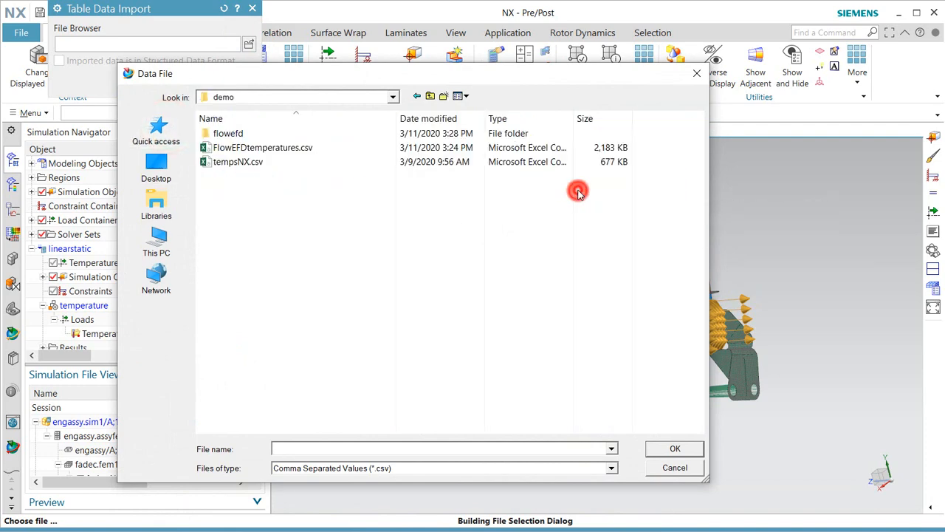
{"action": "left_click", "coordinate": [232, 149]}
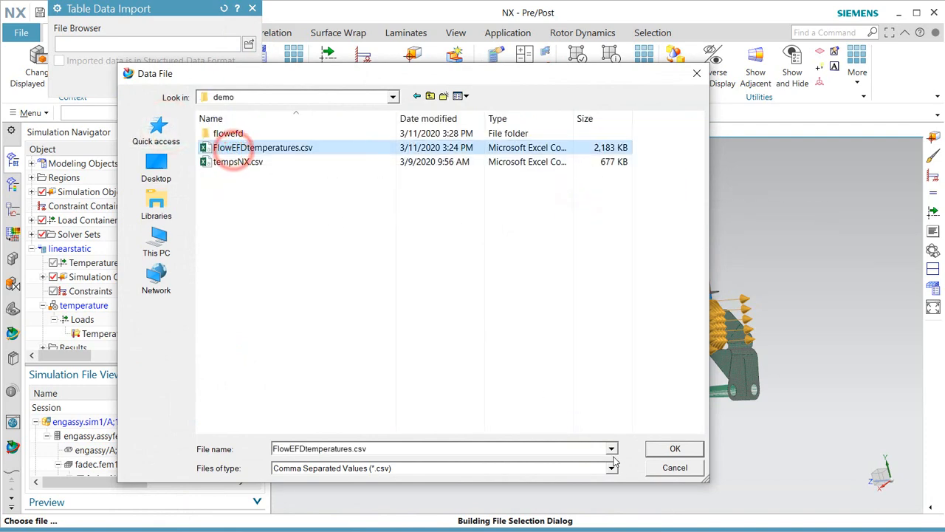
{"action": "left_click", "coordinate": [672, 450]}
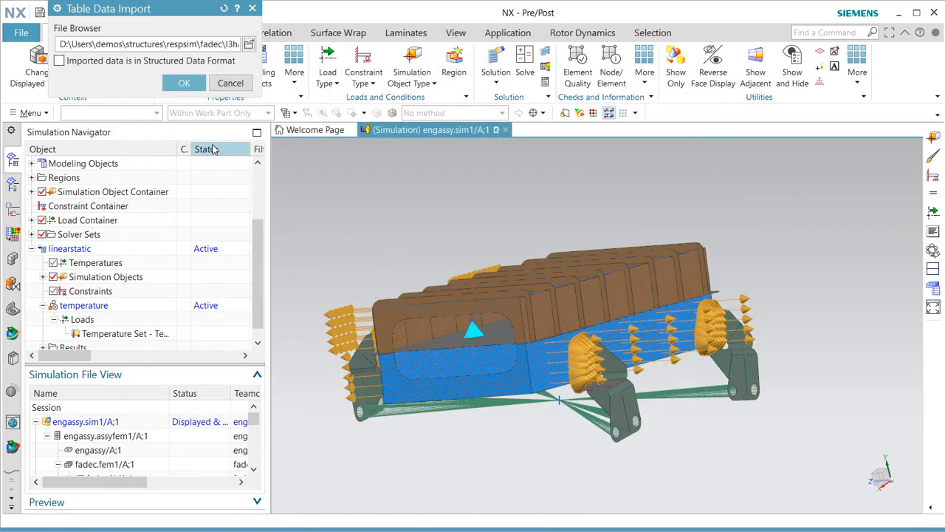
{"action": "left_click", "coordinate": [183, 83]}
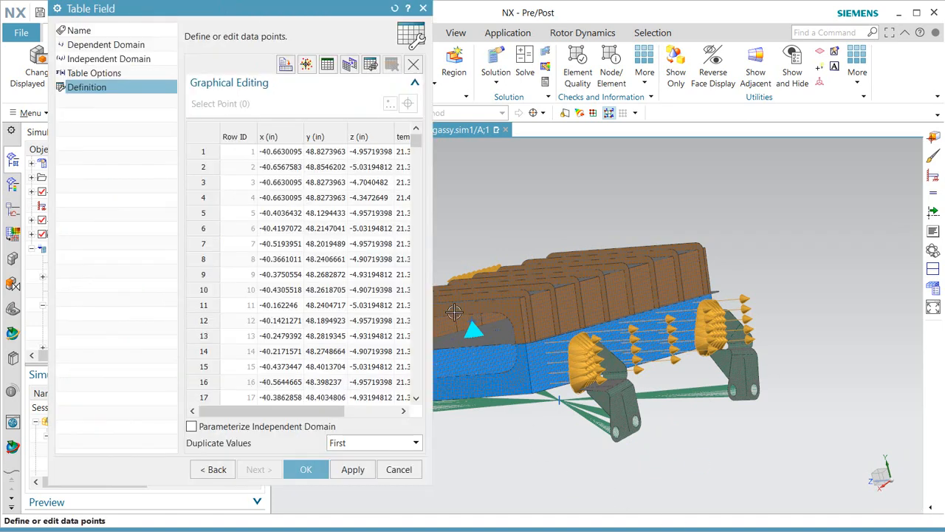
{"action": "left_click_drag", "start_coordinate": [432, 287], "coordinate": [558, 297]}
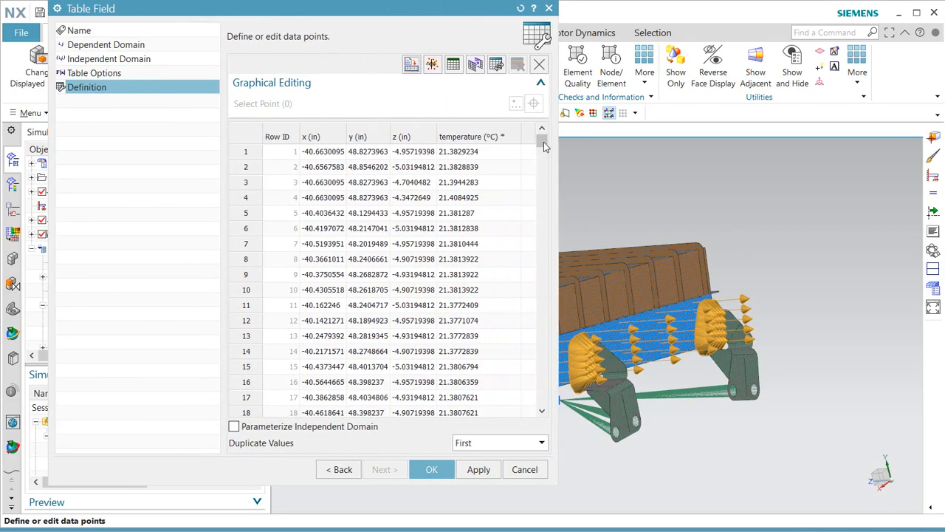
{"action": "mouse_move", "coordinate": [544, 142]}
{"action": "left_mouse_down"}
{"action": "mouse_move", "coordinate": [543, 364]}
{"action": "mouse_move", "coordinate": [554, 421]}
{"action": "mouse_move", "coordinate": [540, 140]}
{"action": "left_mouse_up"}
Create the Temperature(1) load and plot its contour, ranging 70.181 to 80.665 °F.
{"action": "left_click", "coordinate": [433, 469]}
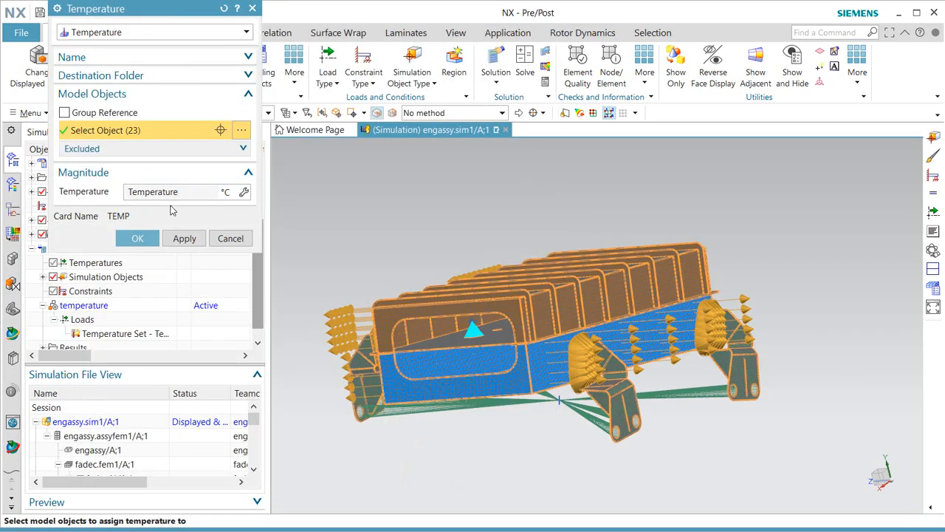
{"action": "left_click", "coordinate": [142, 239]}
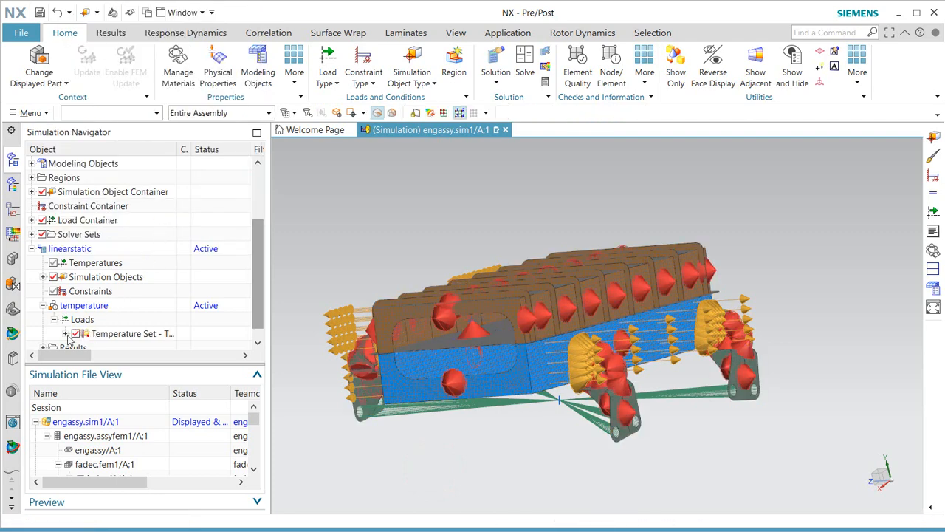
{"action": "left_click", "coordinate": [65, 335]}
{"action": "right_click", "coordinate": [125, 333]}
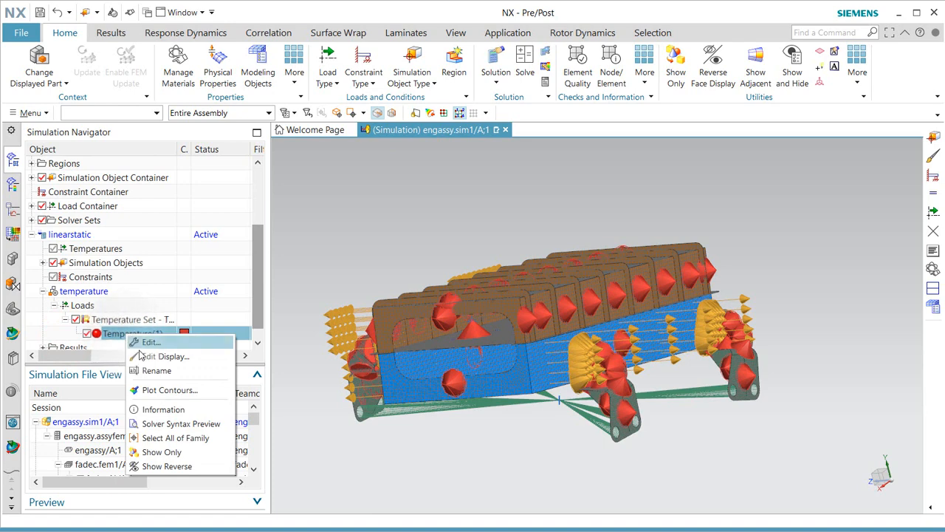
{"action": "left_click", "coordinate": [158, 390]}
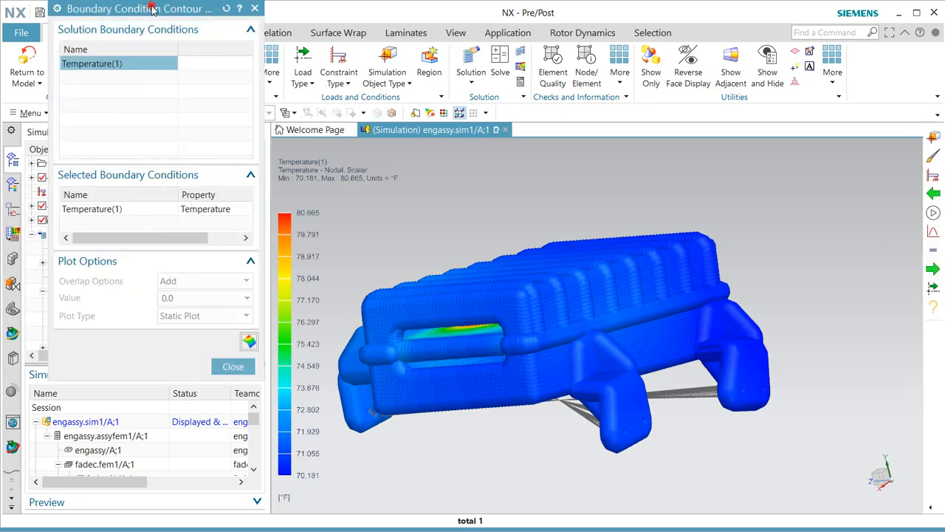
Draw the contour as normal elements with only feature edges, then orbit to the hot spot.
{"action": "left_click_drag", "start_coordinate": [153, 8], "coordinate": [157, 120]}
{"action": "left_click", "coordinate": [111, 32]}
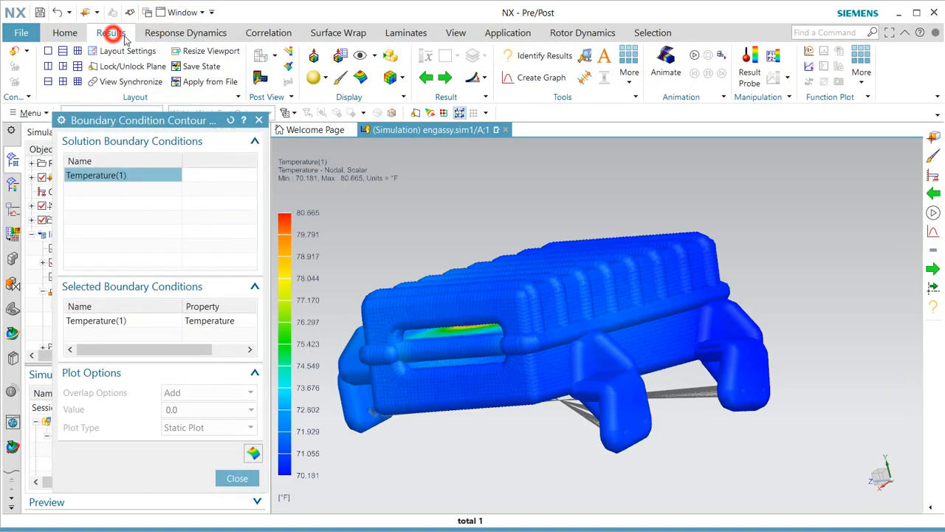
{"action": "left_click", "coordinate": [325, 77]}
{"action": "left_click", "coordinate": [328, 94]}
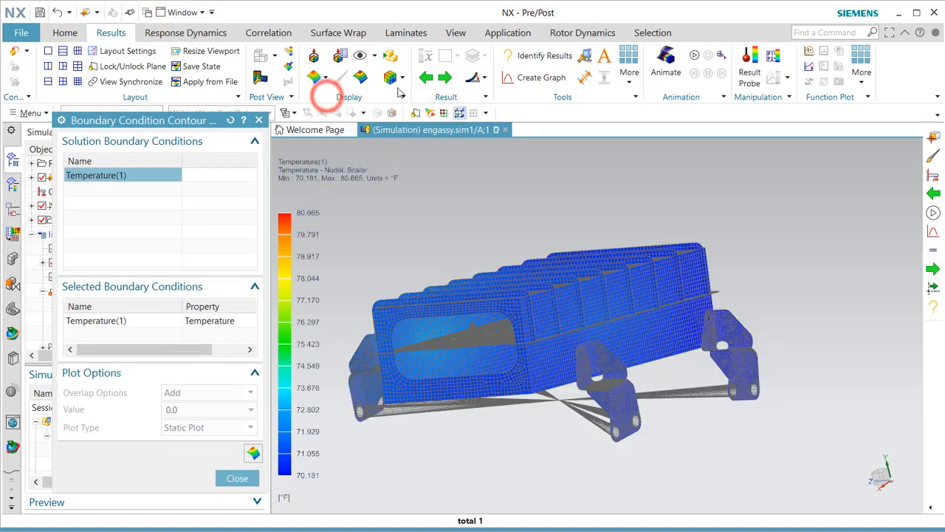
{"action": "left_click", "coordinate": [401, 78]}
{"action": "left_click", "coordinate": [410, 109]}
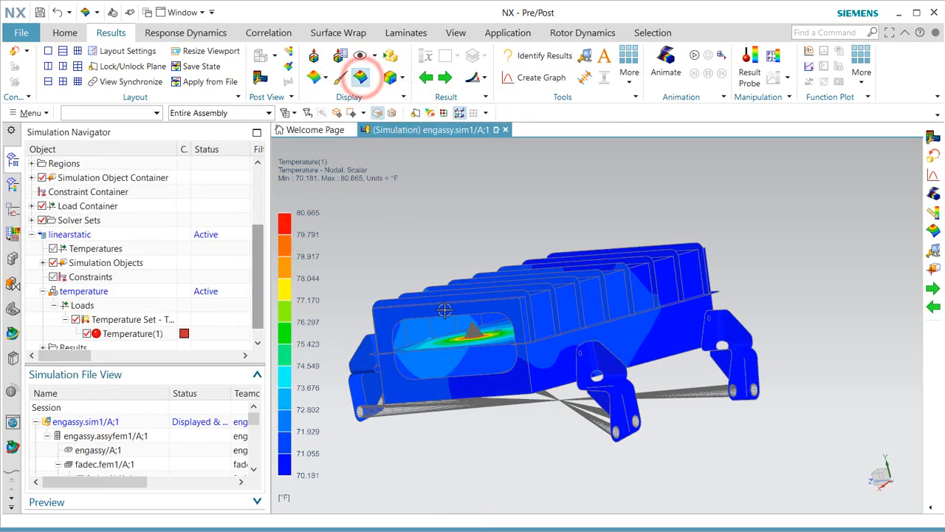
{"action": "middle_click_drag", "start_coordinate": [443, 308], "coordinate": [468, 320]}
{"action": "scroll", "coordinate": [477, 335], "scroll_direction": "up", "scroll_amount": 5}
Show the temperature contour in °C (21.212–27.036), then return home to the simulation model.
{"action": "scroll", "coordinate": [605, 356], "scroll_direction": "down", "scroll_amount": 4}
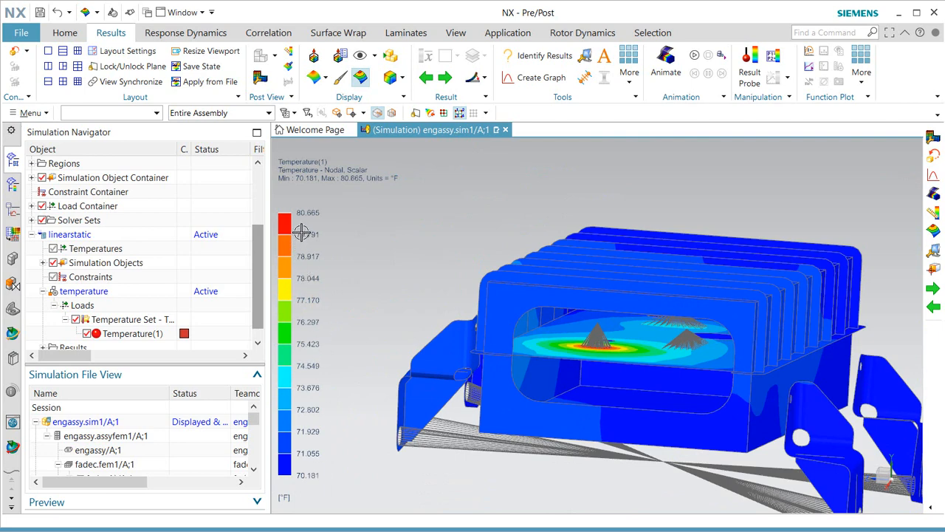
{"action": "left_click", "coordinate": [260, 78]}
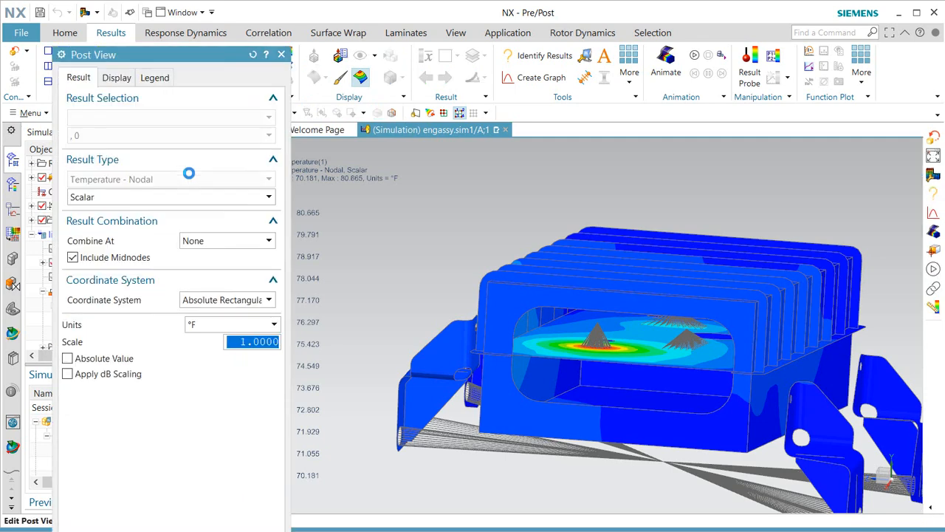
{"action": "left_click", "coordinate": [222, 325]}
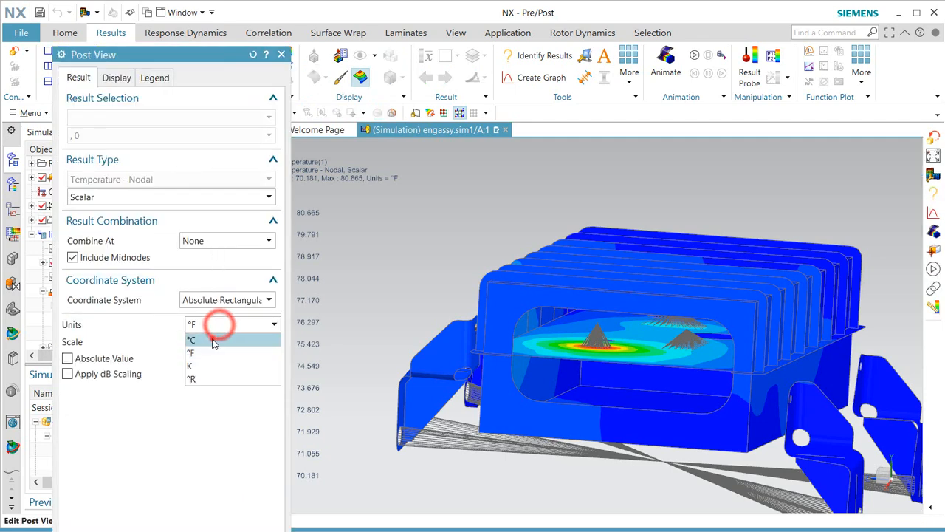
{"action": "left_click", "coordinate": [212, 341]}
{"action": "middle_click", "coordinate": [206, 326]}
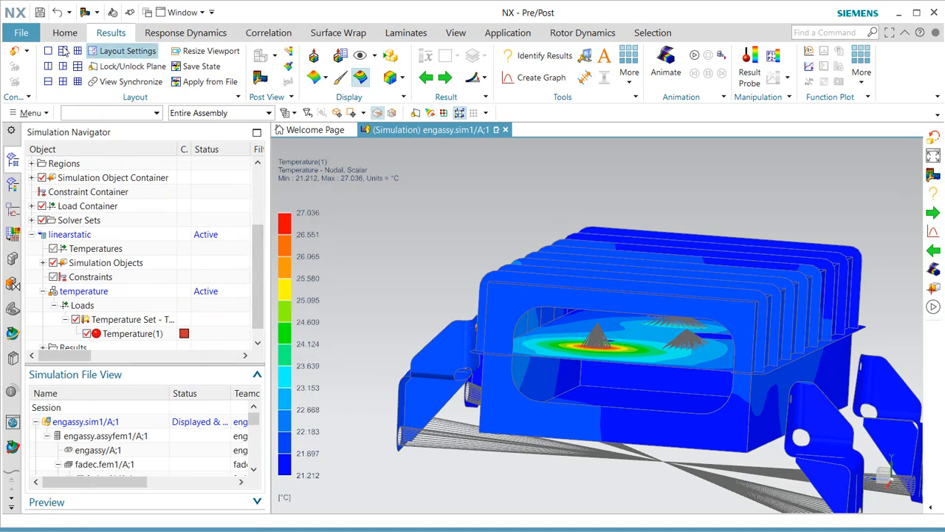
{"action": "left_click", "coordinate": [12, 53]}
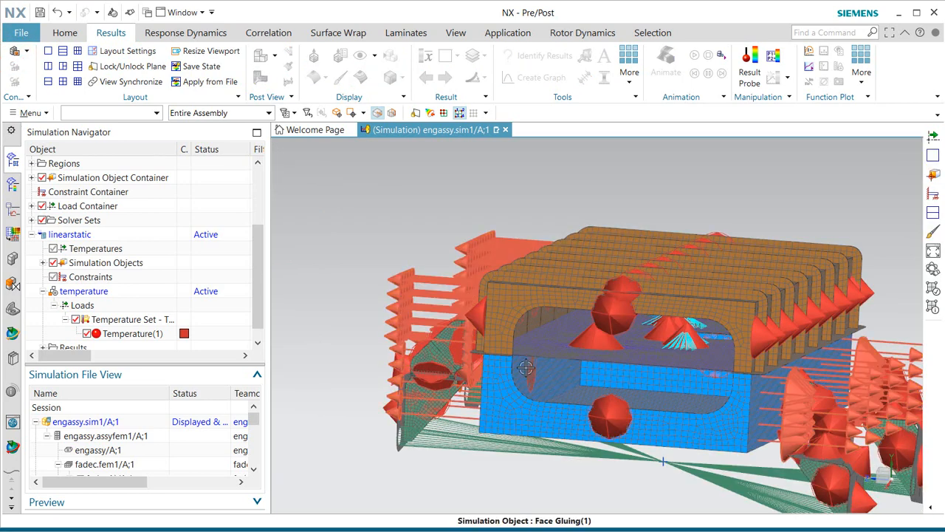
Create a new subcase named gload under linearstatic.
{"action": "right_click", "coordinate": [81, 234]}
{"action": "left_click", "coordinate": [135, 349]}
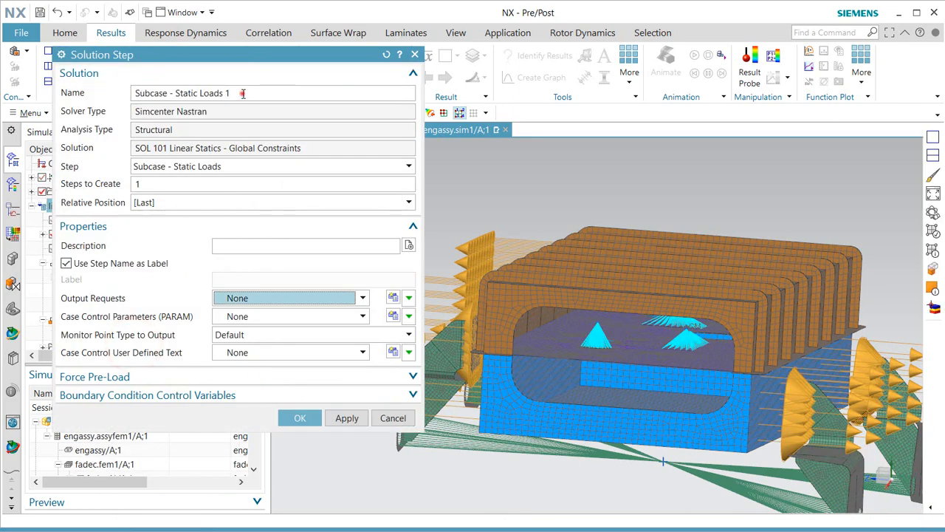
{"action": "triple_click", "coordinate": [242, 94]}
{"action": "type", "text": "gload"}
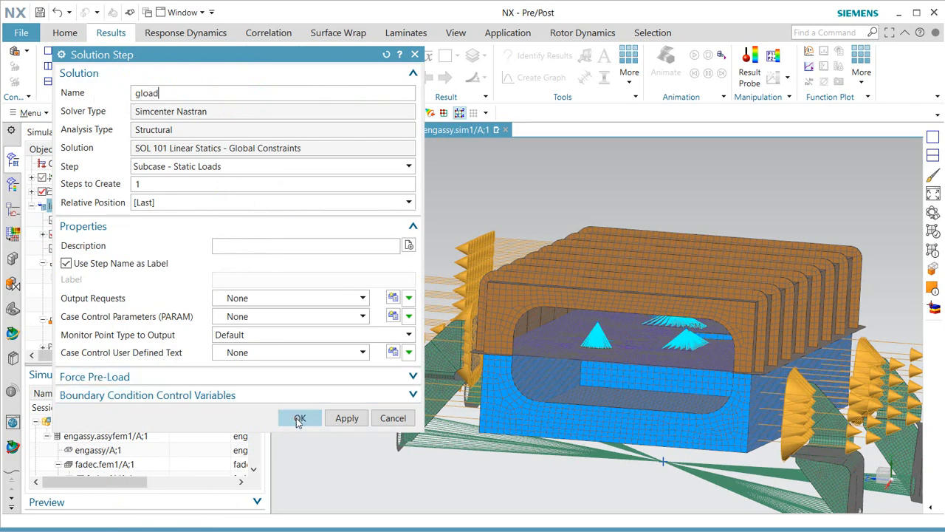
{"action": "left_click", "coordinate": [298, 418]}
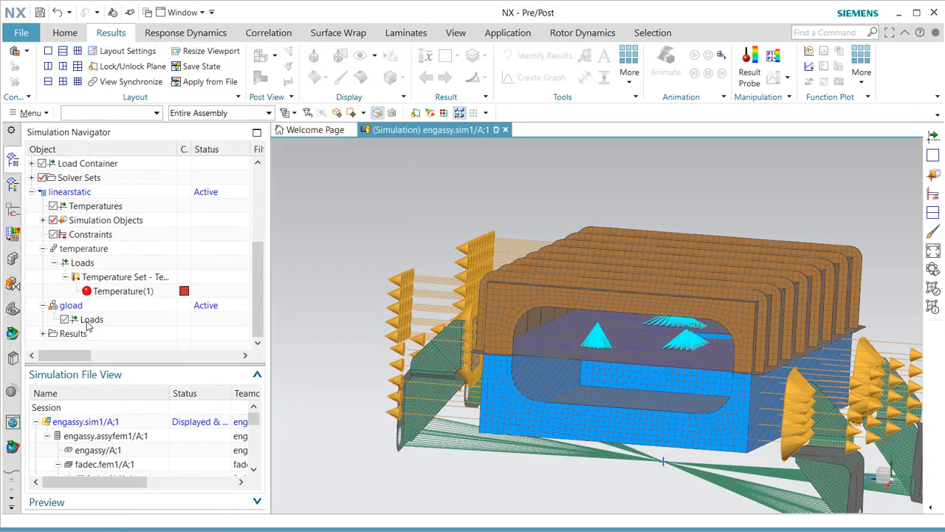
Add a 10 g₀ gravity load to the gload subcase.
{"action": "right_click", "coordinate": [87, 323]}
{"action": "mouse_move", "coordinate": [127, 348]}
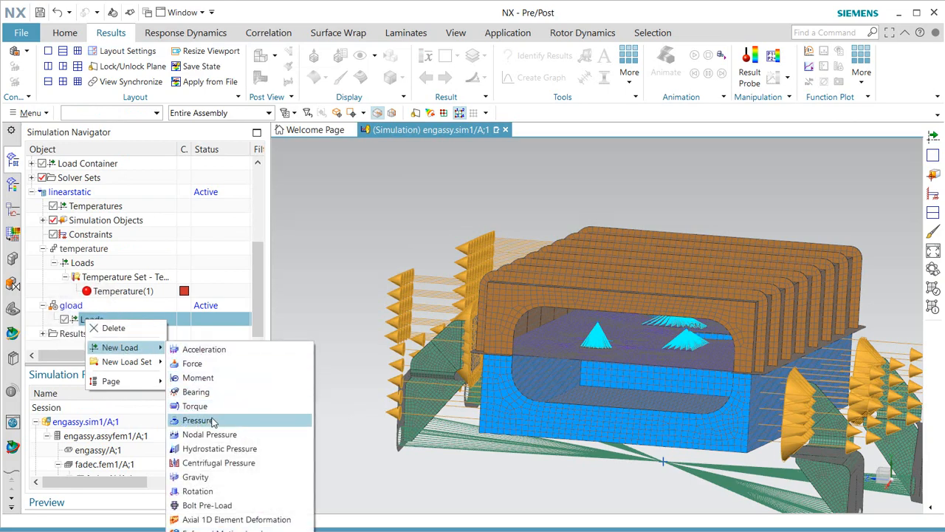
{"action": "left_click", "coordinate": [196, 476]}
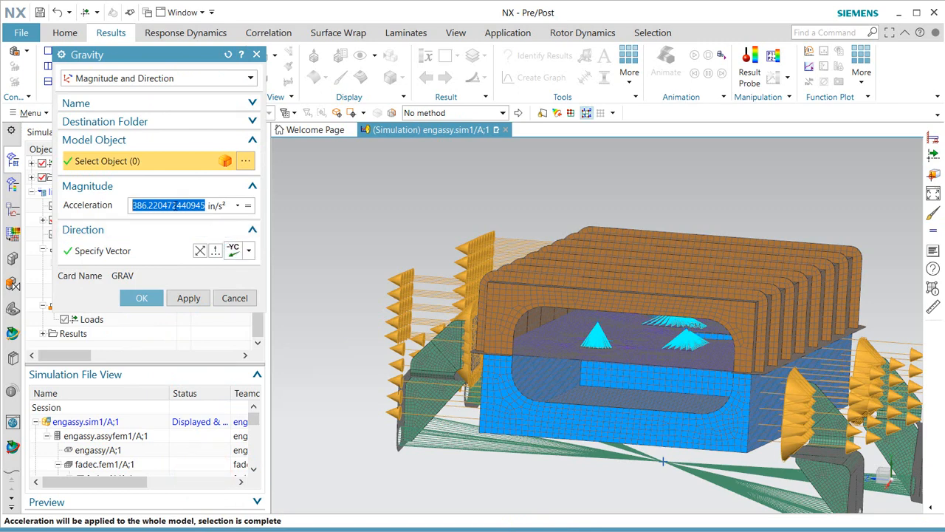
{"action": "left_click", "coordinate": [218, 207]}
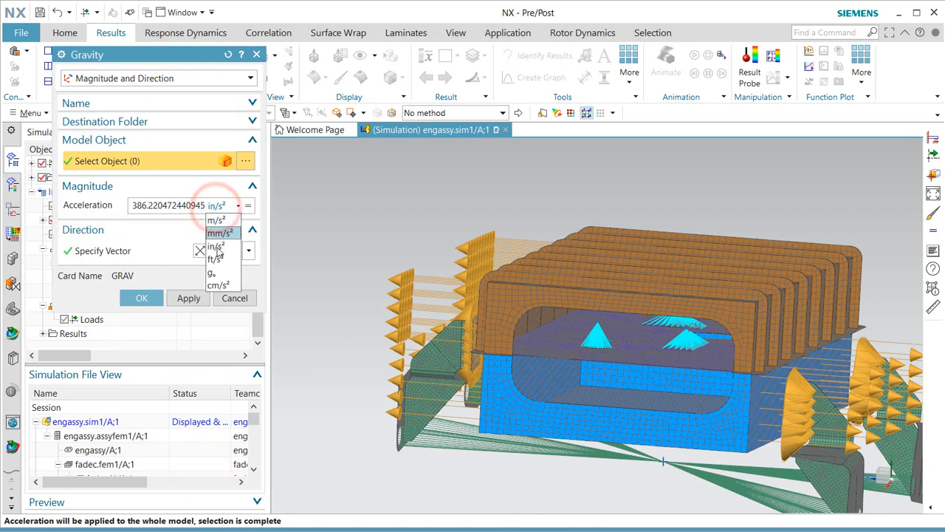
{"action": "left_click", "coordinate": [219, 274]}
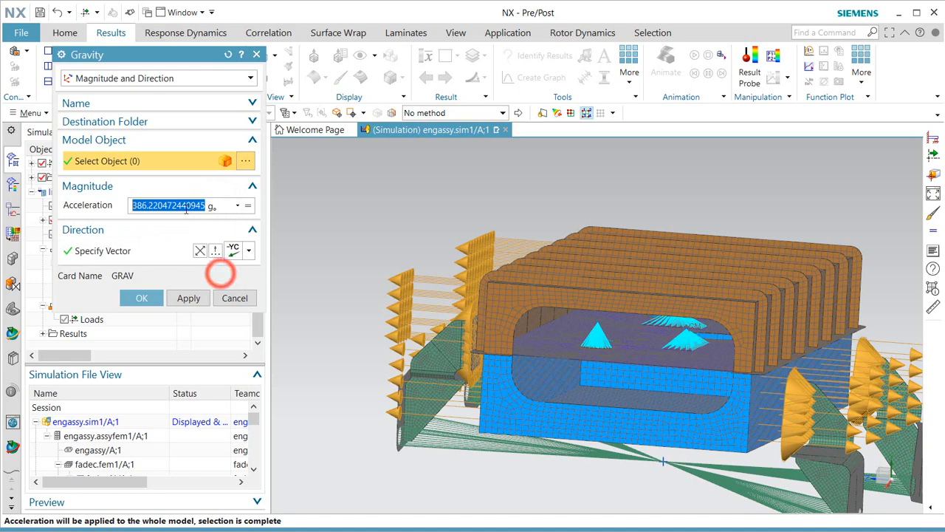
{"action": "type", "text": "10"}
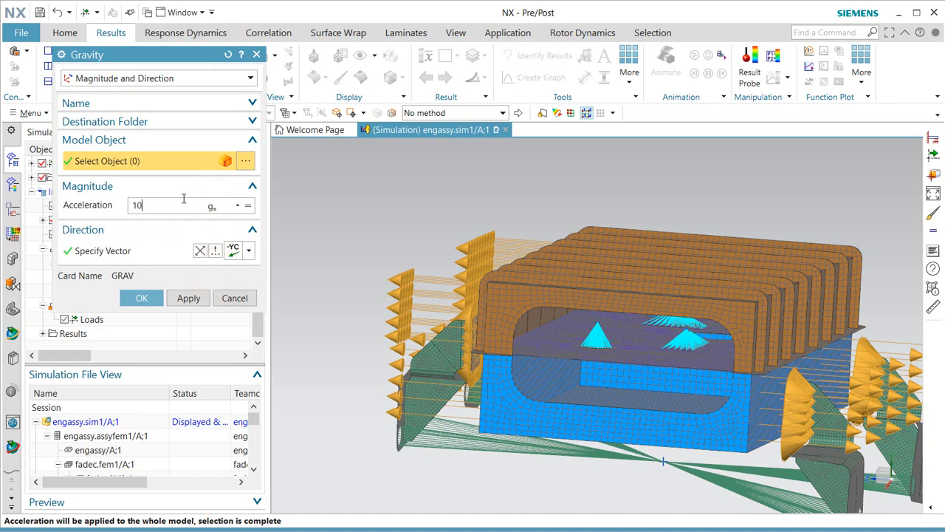
{"action": "left_click", "coordinate": [144, 298]}
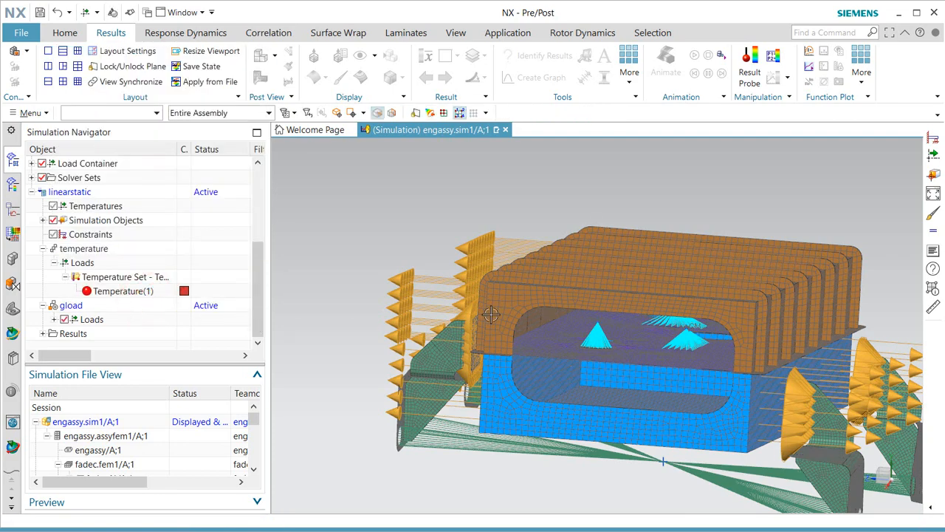
Apply a Fixed Constraint to the support point beneath the model where the green lines meet.
{"action": "scroll", "coordinate": [491, 314], "scroll_direction": "down", "scroll_amount": 2}
{"action": "middle_click_drag", "start_coordinate": [537, 335], "coordinate": [529, 352]}
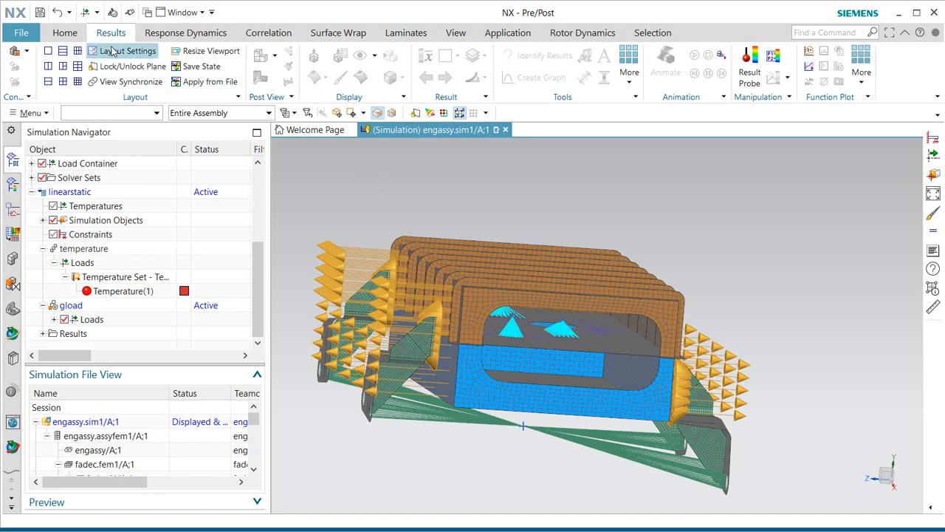
{"action": "left_click", "coordinate": [64, 33]}
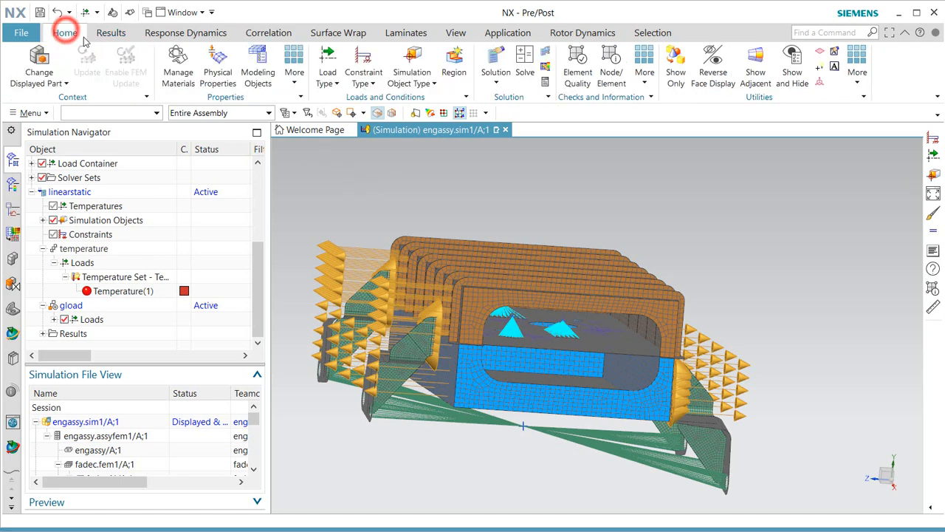
{"action": "left_click", "coordinate": [363, 80]}
{"action": "left_click", "coordinate": [379, 128]}
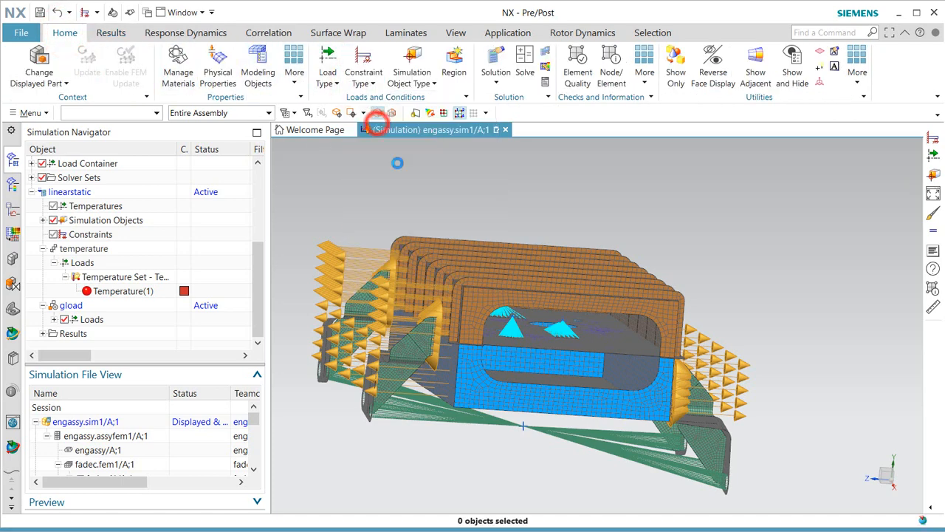
{"action": "left_click", "coordinate": [522, 426]}
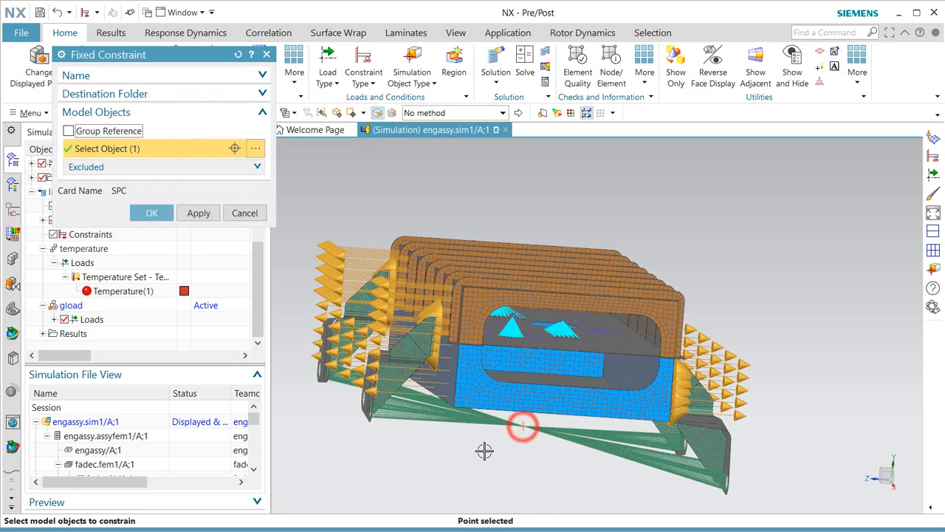
{"action": "left_click", "coordinate": [153, 216]}
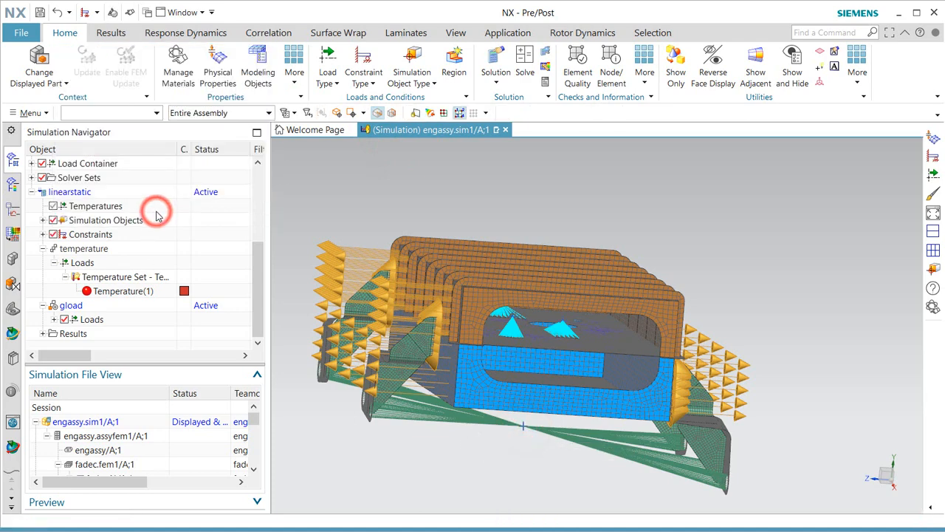
{"action": "right_click", "coordinate": [81, 193]}
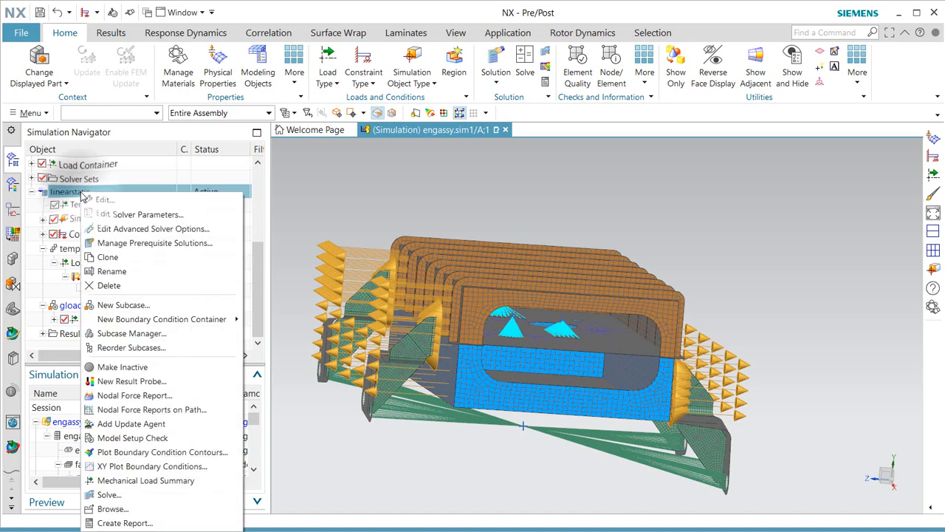
{"action": "left_click", "coordinate": [119, 215]}
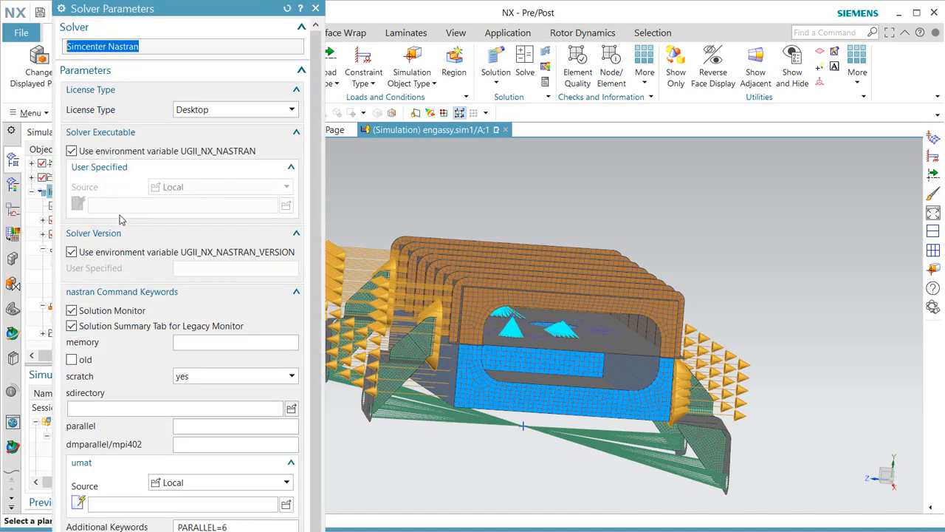
{"action": "left_click_drag", "start_coordinate": [317, 158], "coordinate": [319, 257]}
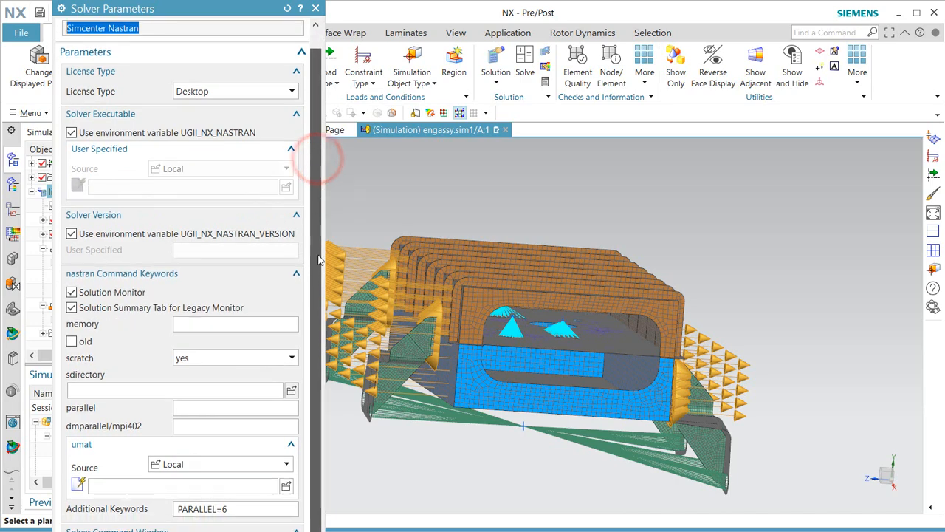
{"action": "left_click", "coordinate": [185, 404]}
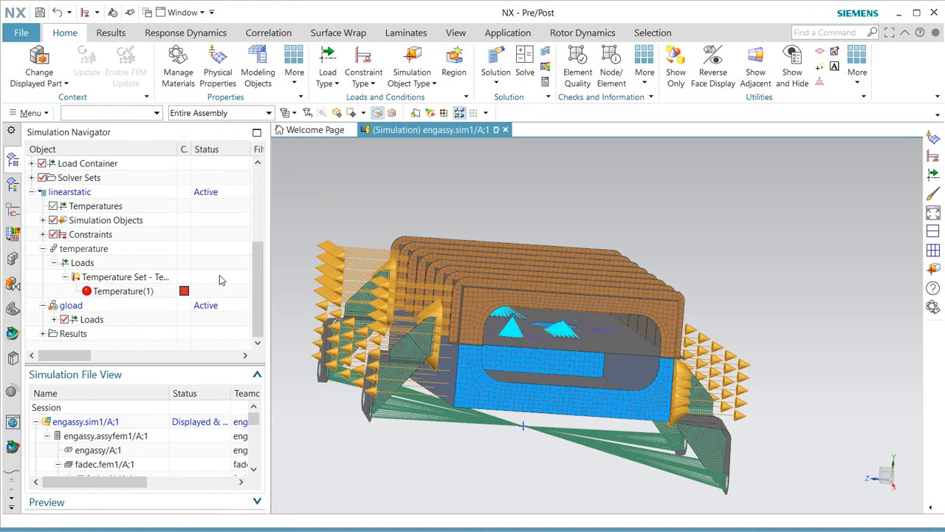
Solve the linearstatic solution with Simcenter Nastran.
{"action": "right_click", "coordinate": [70, 196]}
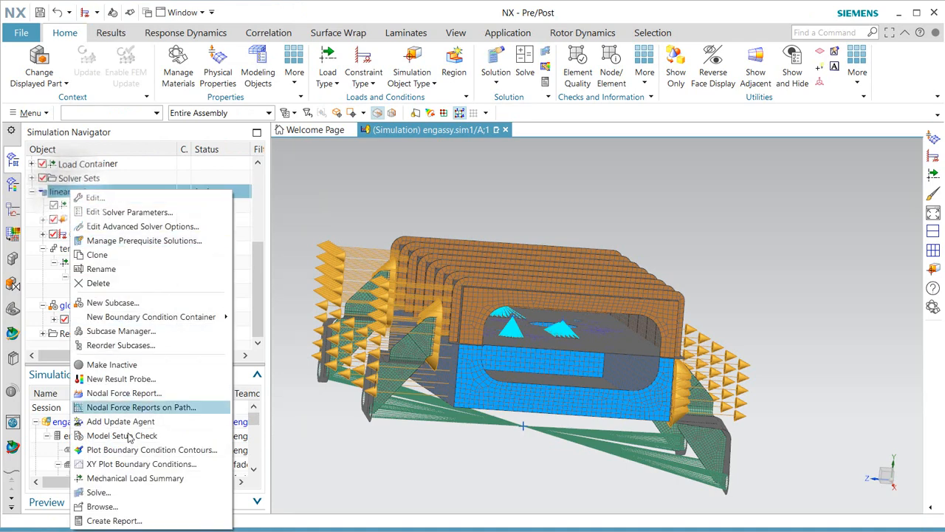
{"action": "left_click", "coordinate": [131, 489]}
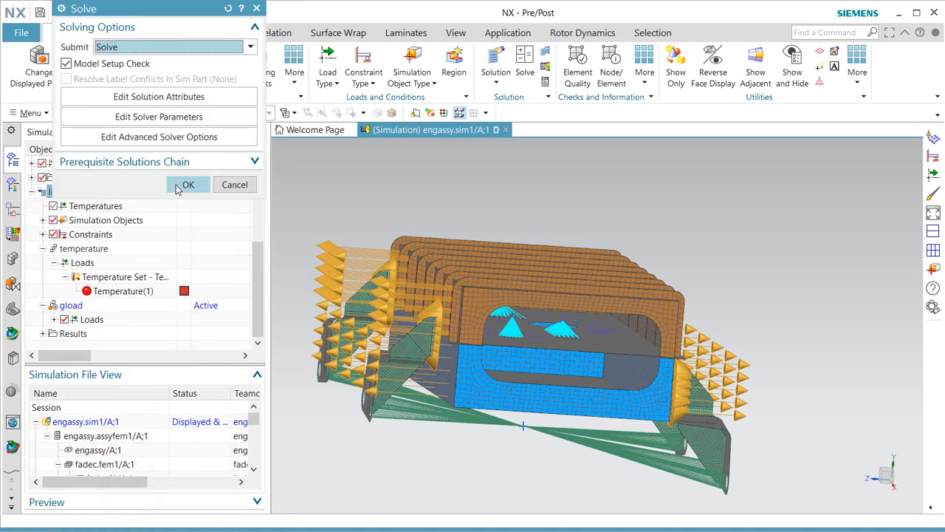
{"action": "left_click", "coordinate": [180, 187]}
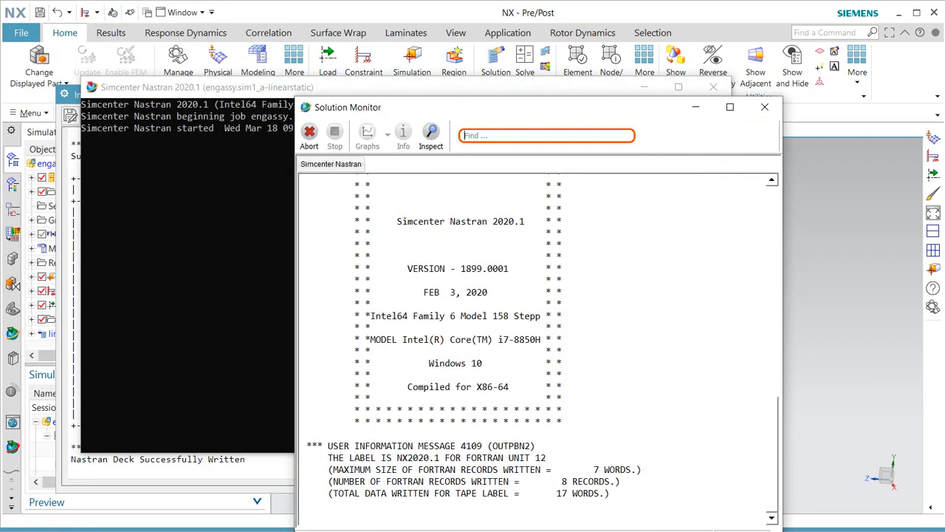
Move the solution monitor aside and display the Simcenter Nastran solver convergence graph.
{"action": "left_click_drag", "start_coordinate": [586, 107], "coordinate": [448, 76]}
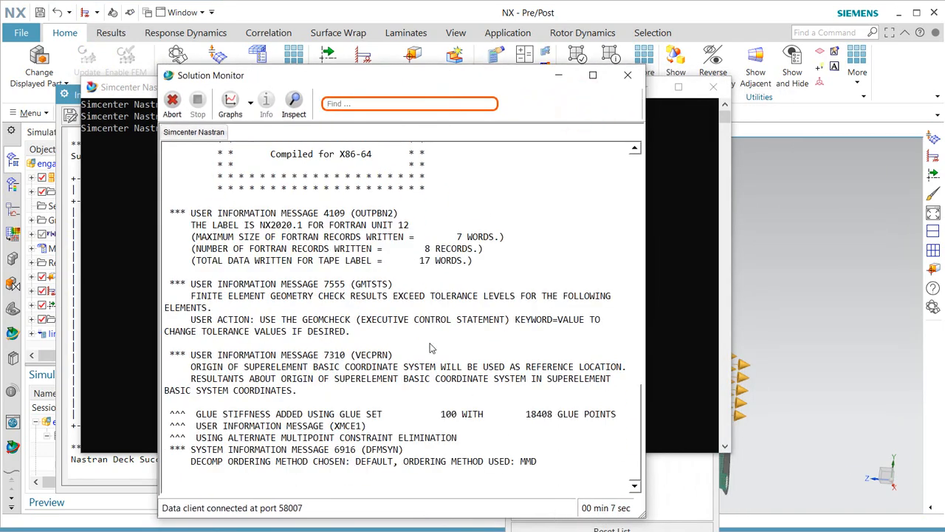
{"action": "left_click", "coordinate": [251, 102]}
{"action": "left_click", "coordinate": [260, 130]}
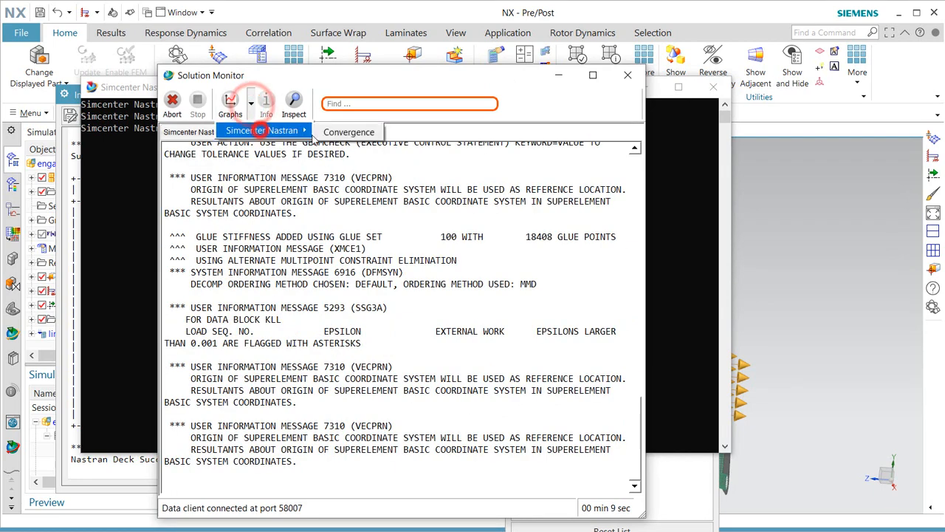
{"action": "left_click", "coordinate": [341, 132]}
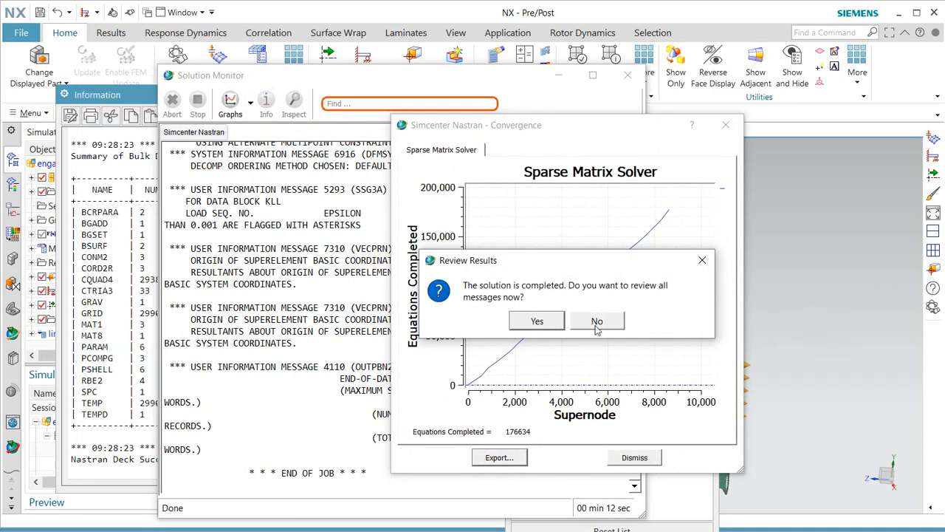
Decline reviewing solver messages, then close the Analysis Job Monitor and Information window.
{"action": "left_click", "coordinate": [596, 320]}
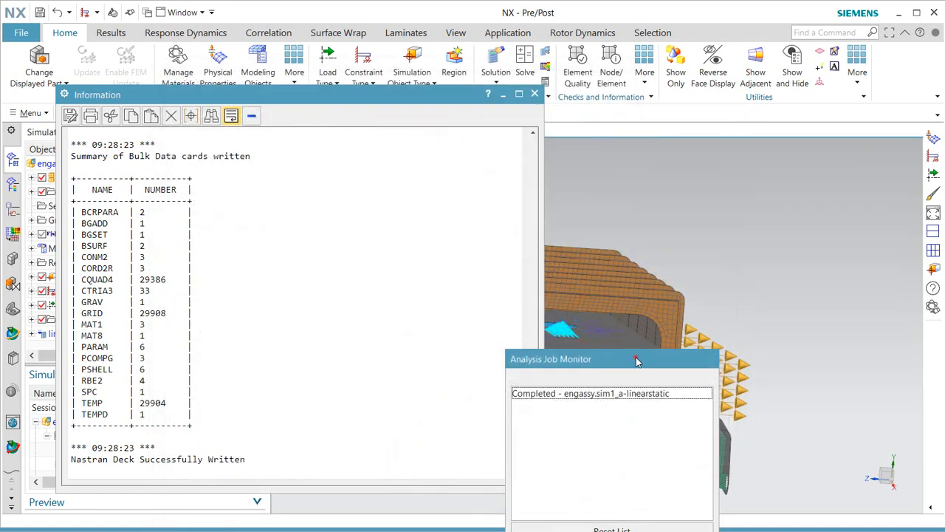
{"action": "left_click_drag", "start_coordinate": [637, 360], "coordinate": [601, 249]}
{"action": "left_click", "coordinate": [607, 481]}
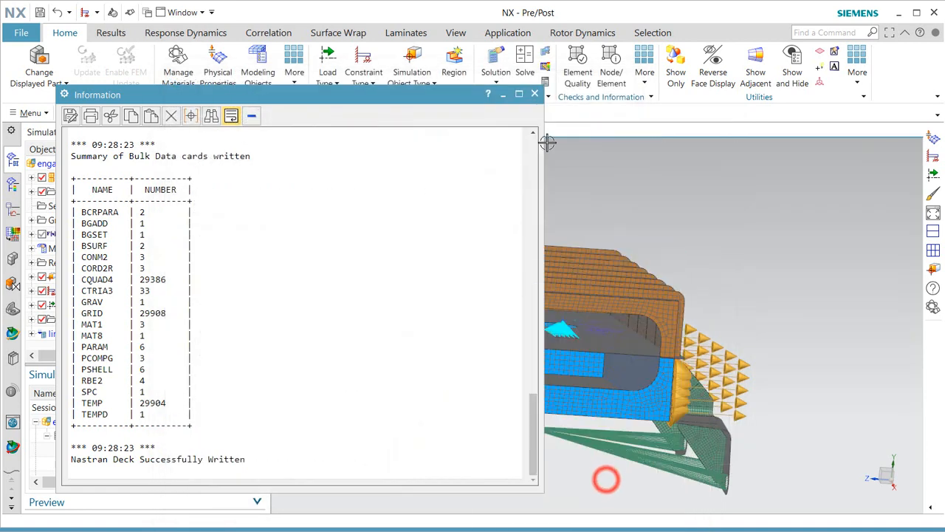
{"action": "left_click", "coordinate": [535, 95]}
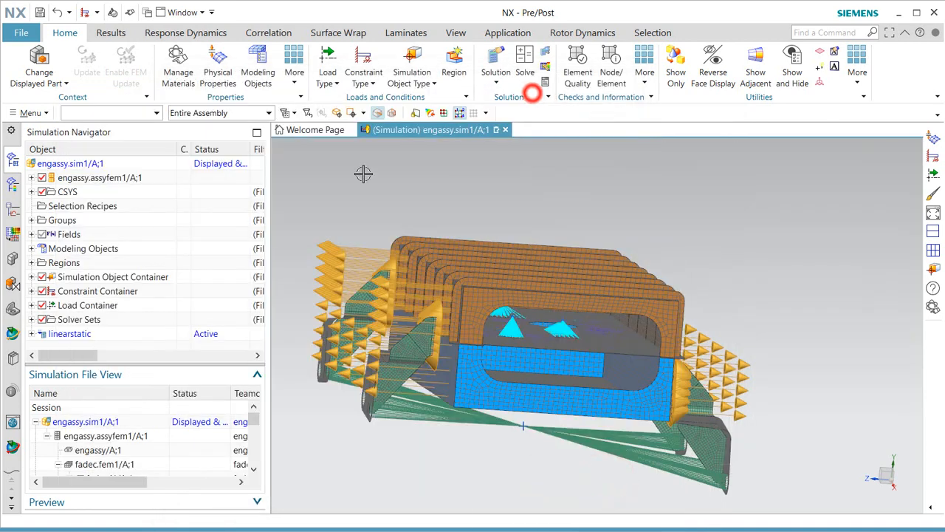
Load linearstatic Structural results and plot the temperature nodal displacement contour, max 0.0222 in.
{"action": "left_click", "coordinate": [32, 333]}
{"action": "left_click", "coordinate": [43, 333]}
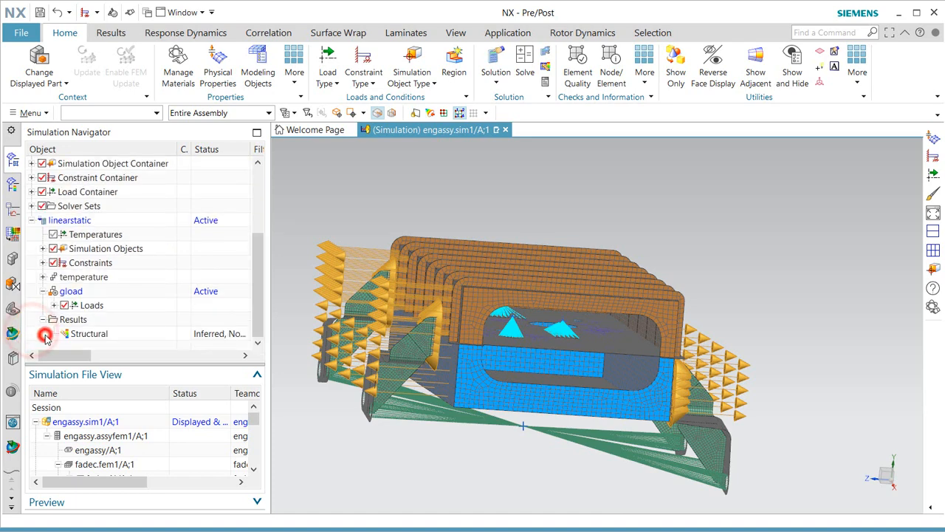
{"action": "double_click", "coordinate": [85, 336]}
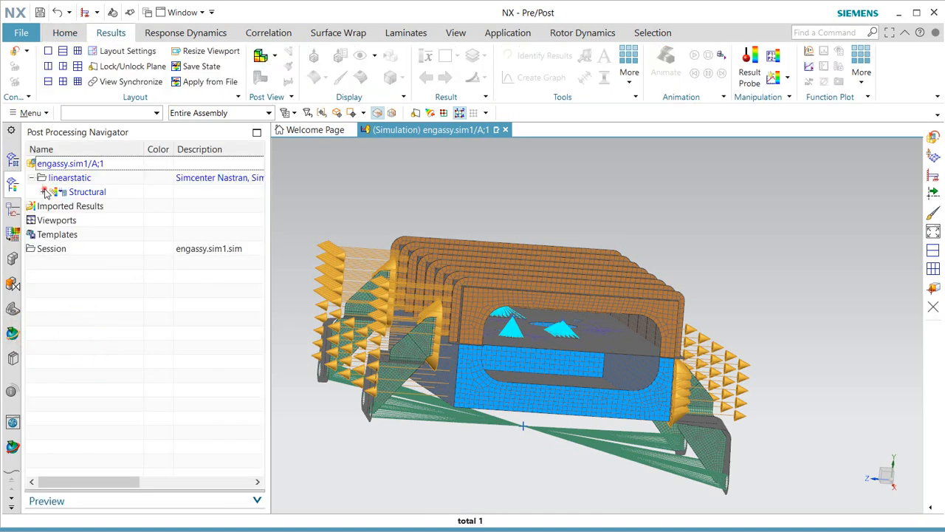
{"action": "left_click", "coordinate": [44, 191]}
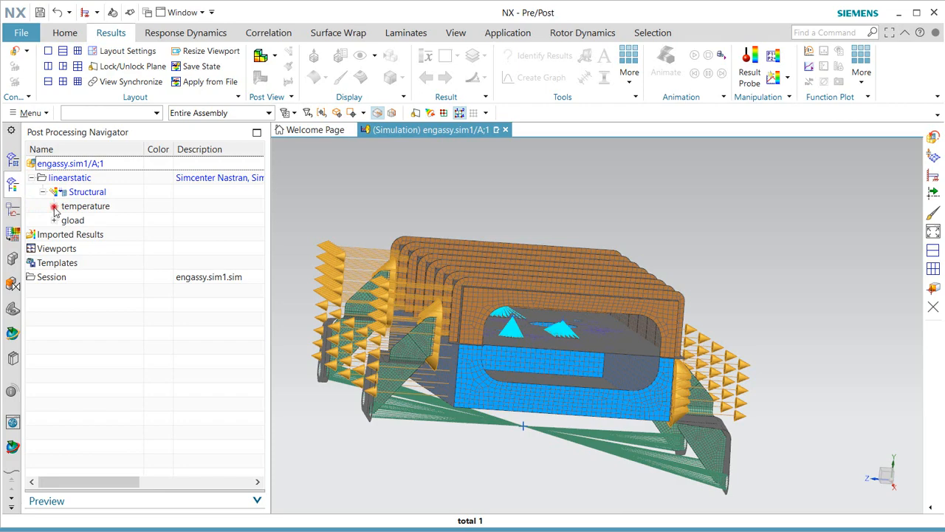
{"action": "left_click", "coordinate": [54, 207]}
{"action": "double_click", "coordinate": [106, 179]}
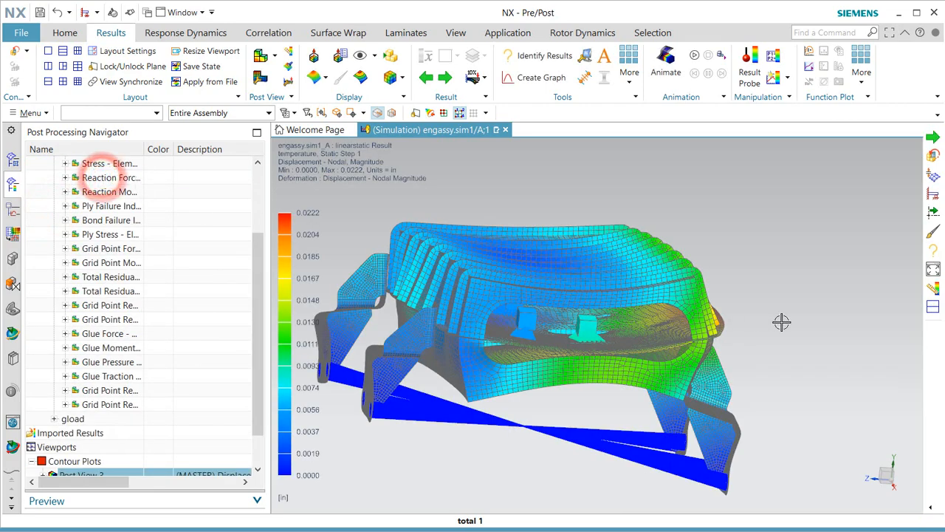
{"action": "middle_click_drag", "start_coordinate": [781, 322], "coordinate": [395, 243]}
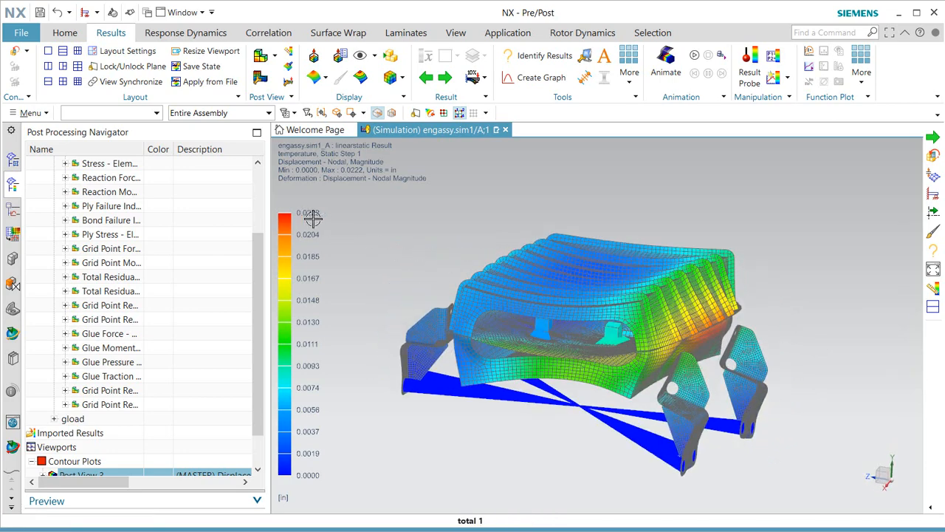
Plot the gload Displacement - Nodal contour (max 0.1162 in) and orbit to inspect it.
{"action": "left_click", "coordinate": [55, 418]}
{"action": "double_click", "coordinate": [102, 177]}
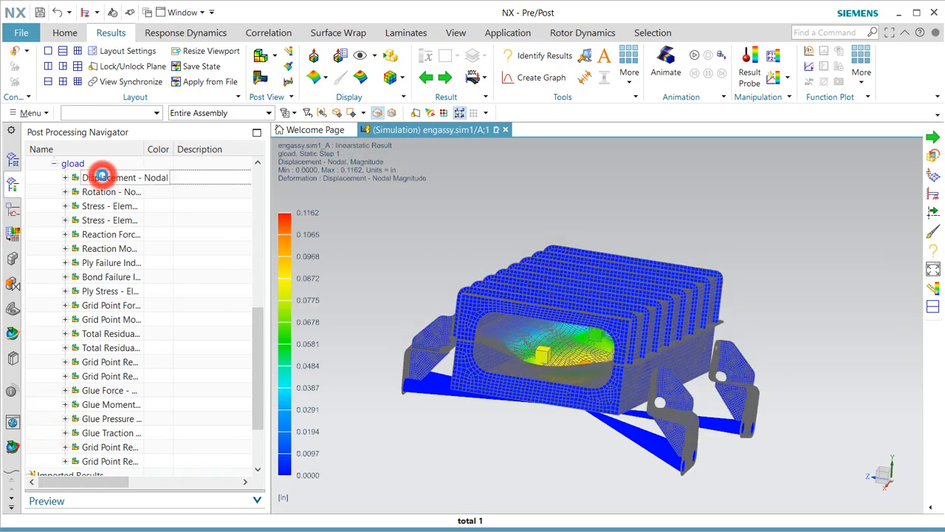
{"action": "middle_click_drag", "start_coordinate": [454, 386], "coordinate": [413, 302]}
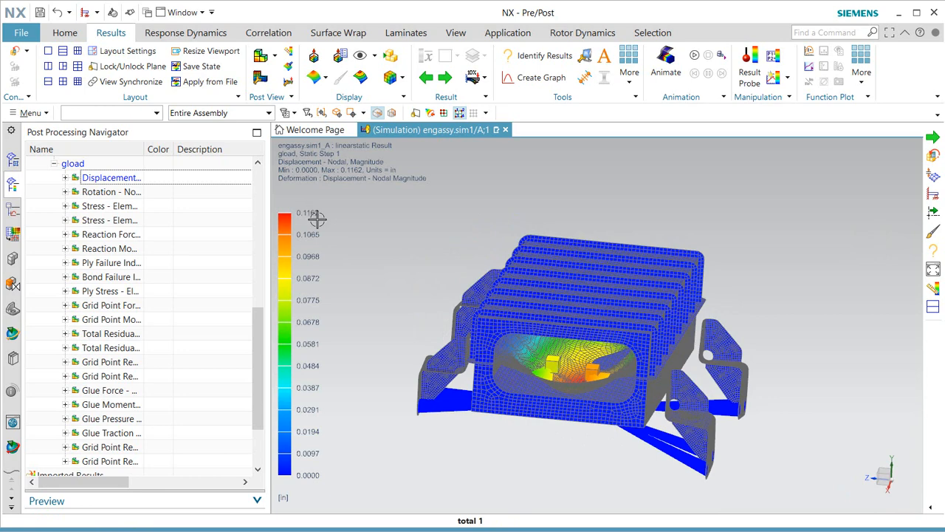
{"action": "middle_click_drag", "start_coordinate": [532, 374], "coordinate": [542, 355]}
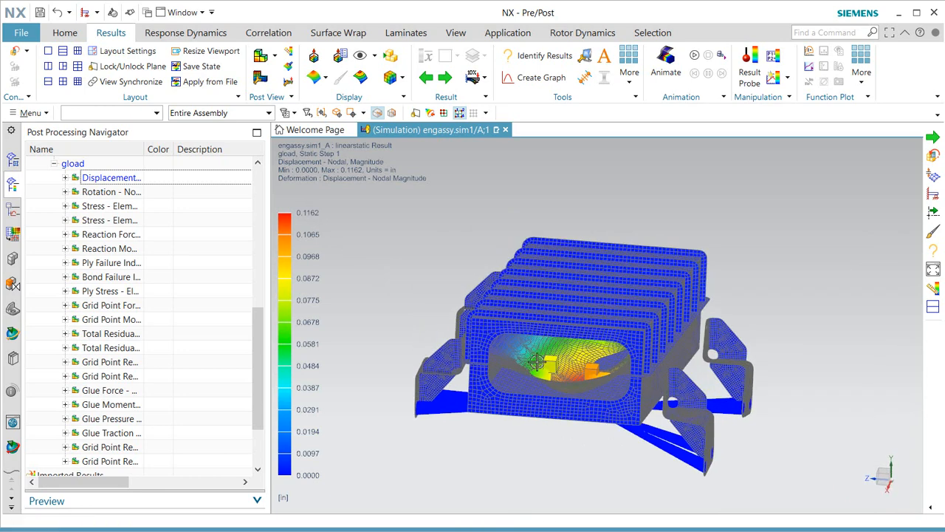
Play the gload deformation animation, rotate the view, then stop it.
{"action": "left_click", "coordinate": [695, 57]}
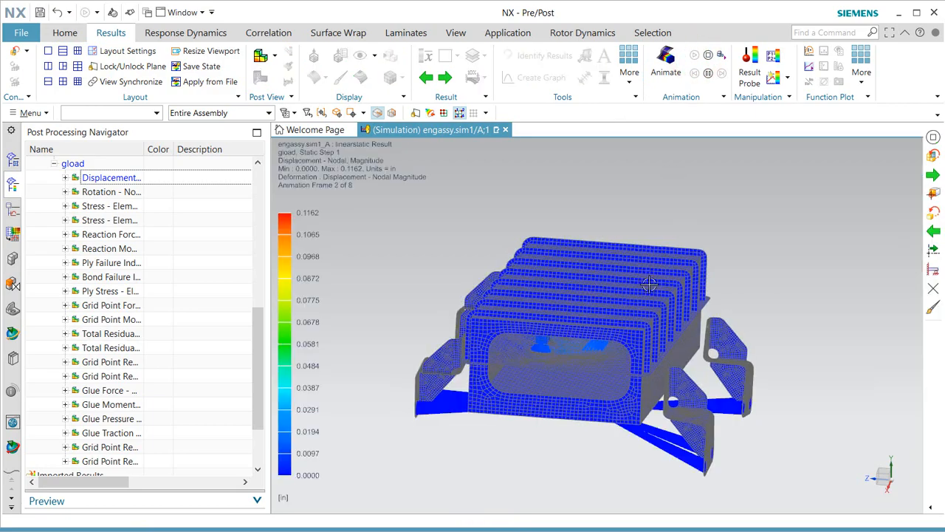
{"action": "scroll", "coordinate": [636, 373], "scroll_direction": "up", "scroll_amount": 5}
{"action": "middle_click_drag", "start_coordinate": [637, 373], "coordinate": [654, 341]}
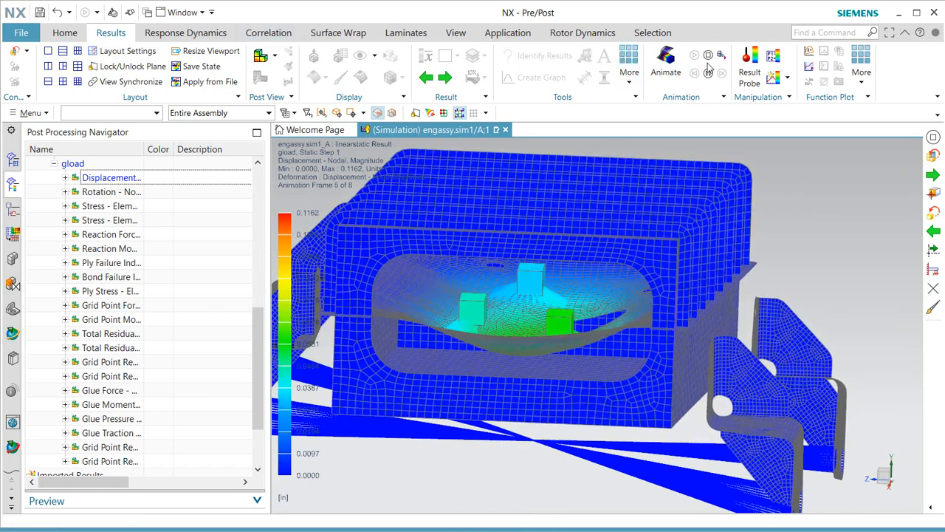
{"action": "left_click", "coordinate": [707, 56]}
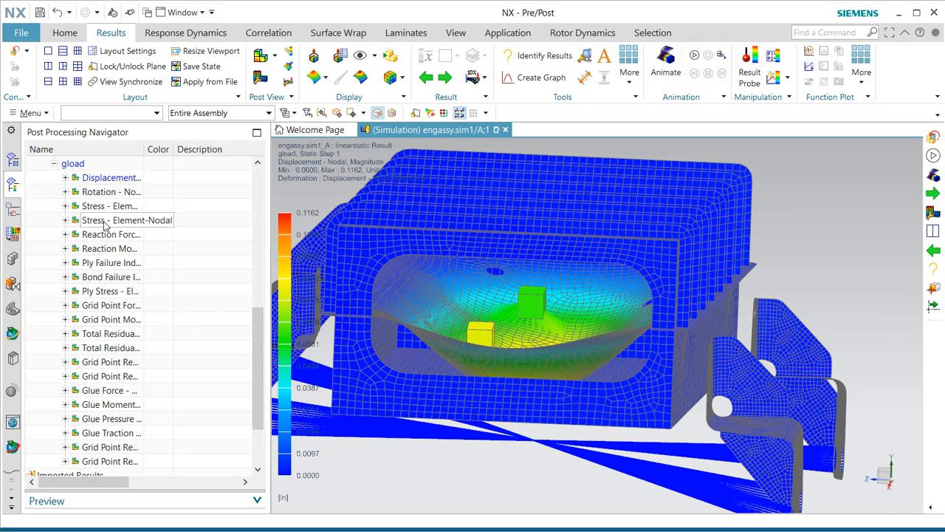
{"action": "left_click", "coordinate": [65, 220]}
Show the gload Von-Mises element-nodal stress contour, viewing the underside brackets.
{"action": "double_click", "coordinate": [107, 220]}
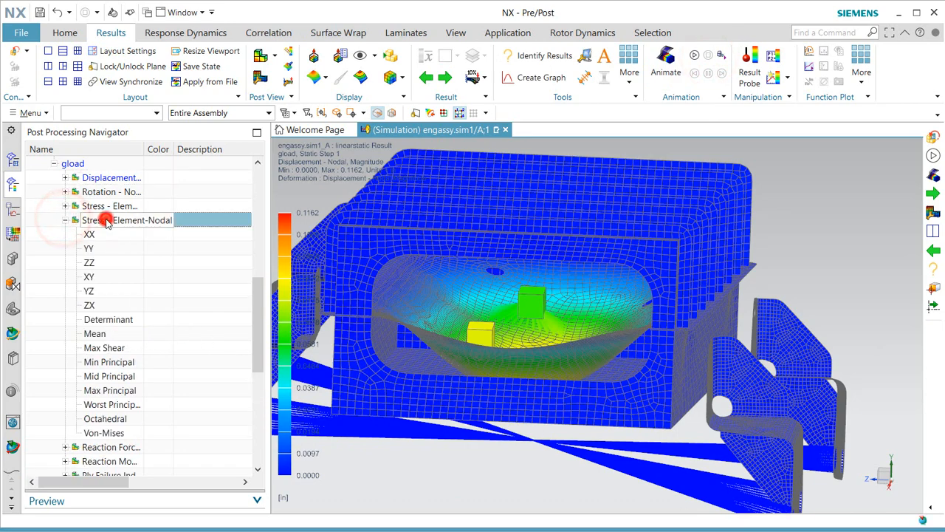
{"action": "middle_click_drag", "start_coordinate": [484, 330], "coordinate": [694, 319]}
{"action": "scroll", "coordinate": [694, 319], "scroll_direction": "down", "scroll_amount": 2}
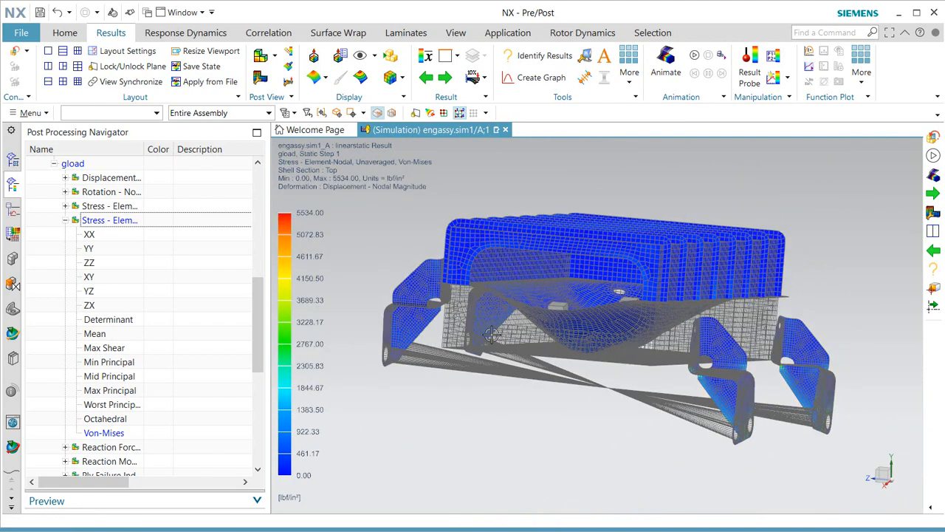
{"action": "scroll", "coordinate": [151, 373], "scroll_direction": "down", "scroll_amount": 3}
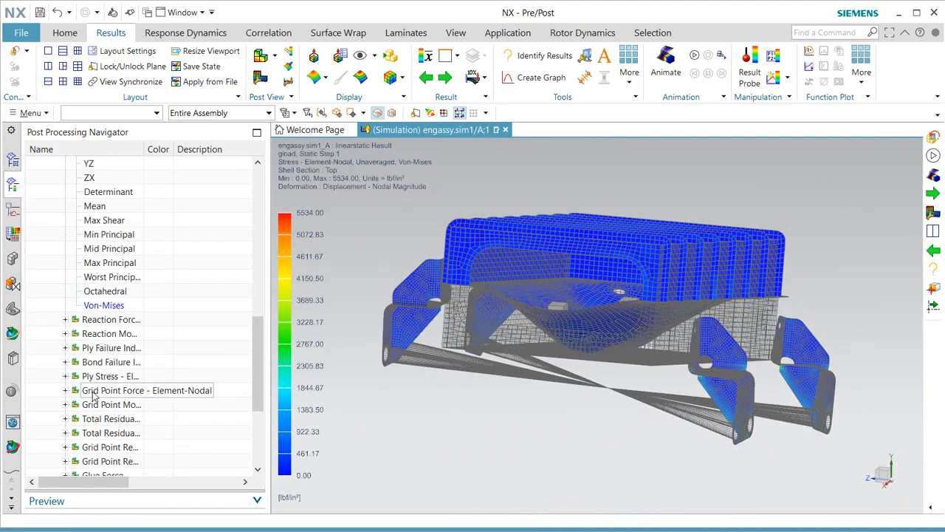
Plot the Ply 2 XX (11) stress contour, -462.83 to 426.74 lbf/in².
{"action": "left_click", "coordinate": [66, 376]}
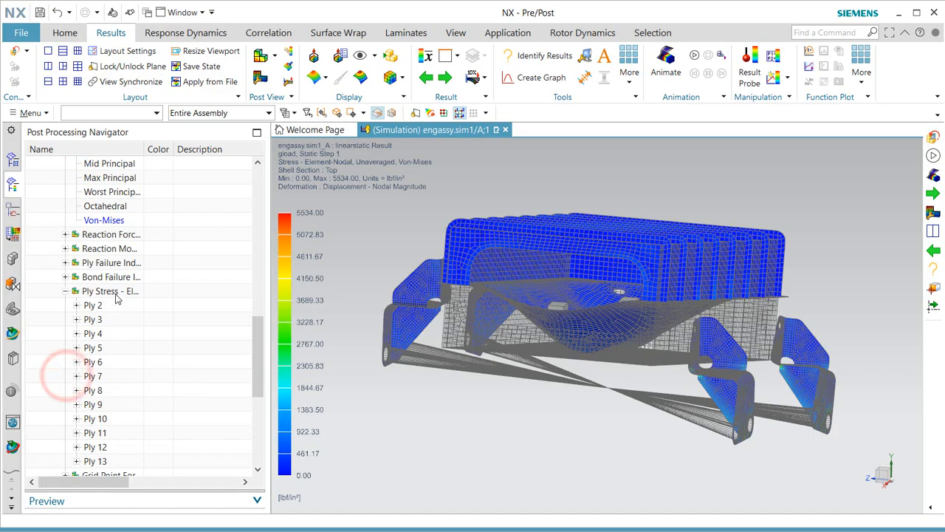
{"action": "left_click", "coordinate": [77, 305]}
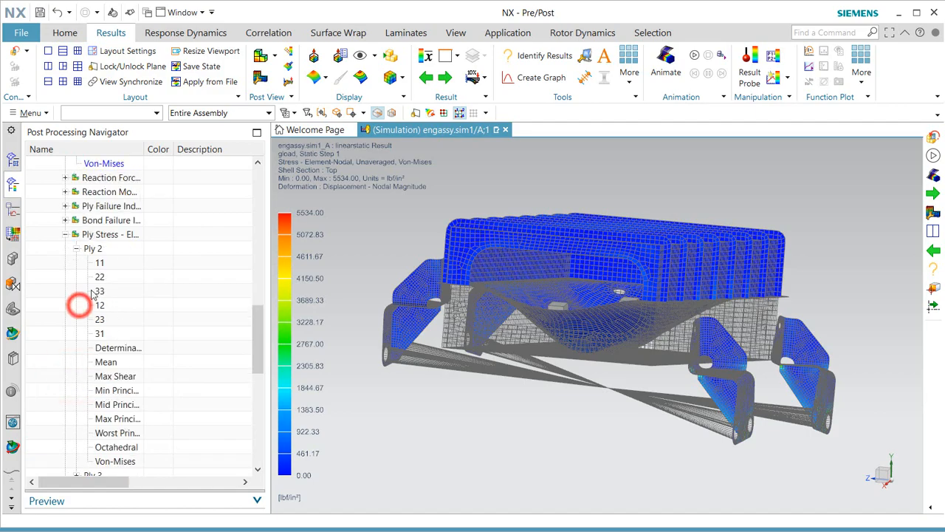
{"action": "double_click", "coordinate": [99, 262]}
{"action": "middle_click_drag", "start_coordinate": [584, 402], "coordinate": [517, 390]}
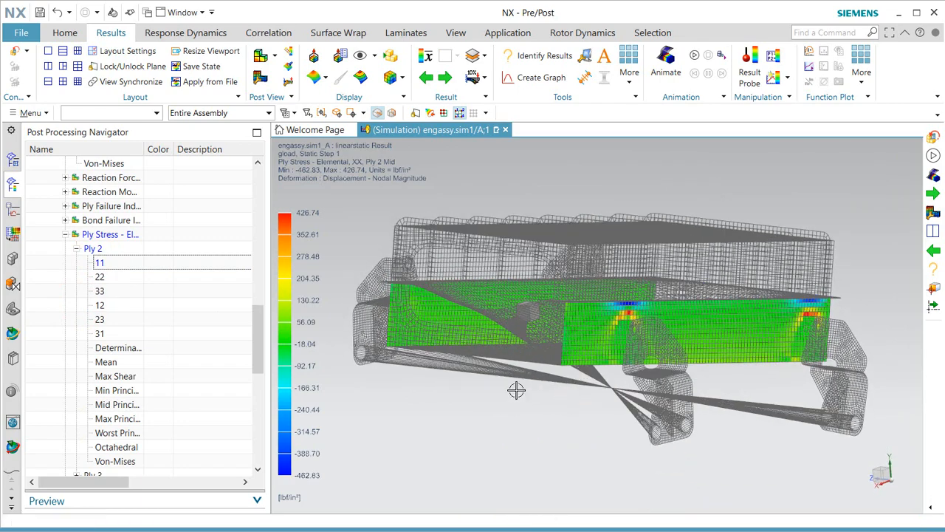
Switch the plot to Ply 2 YY (22) stress, then Ply 3 XX (11) stress.
{"action": "double_click", "coordinate": [99, 277]}
{"action": "scroll", "coordinate": [123, 399], "scroll_direction": "down", "scroll_amount": 3}
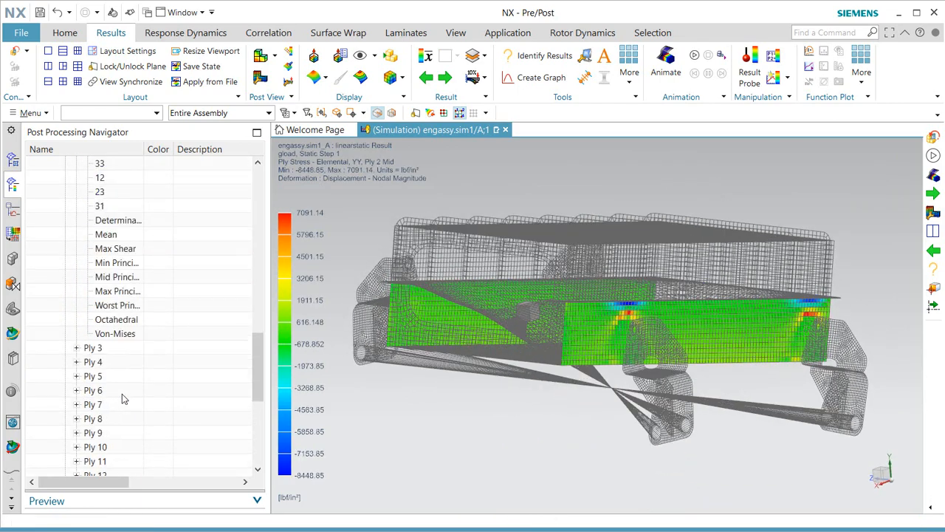
{"action": "left_click", "coordinate": [75, 347]}
{"action": "double_click", "coordinate": [99, 263]}
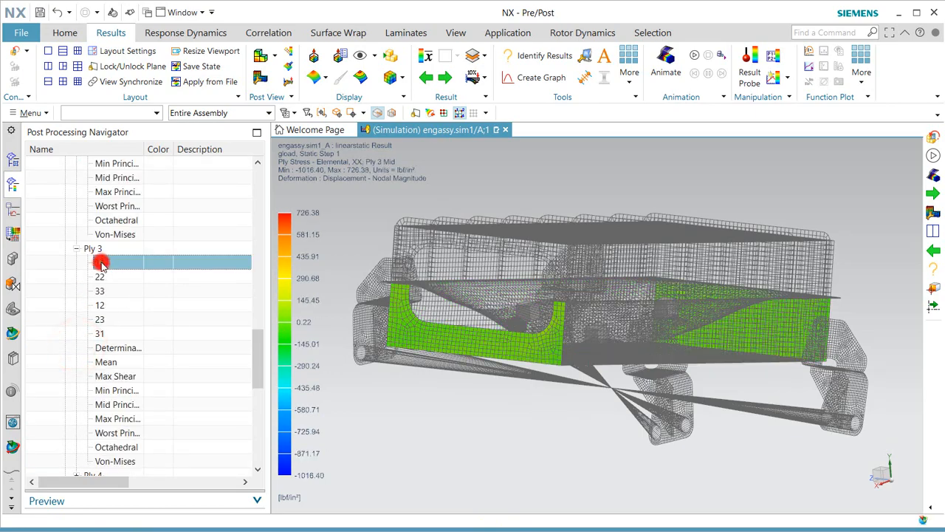
{"action": "middle_click_drag", "start_coordinate": [409, 441], "coordinate": [415, 404]}
Plot the Ply 3 YY (22) stress contour, -809.89 to 1512.77 lbf/in².
{"action": "double_click", "coordinate": [100, 277]}
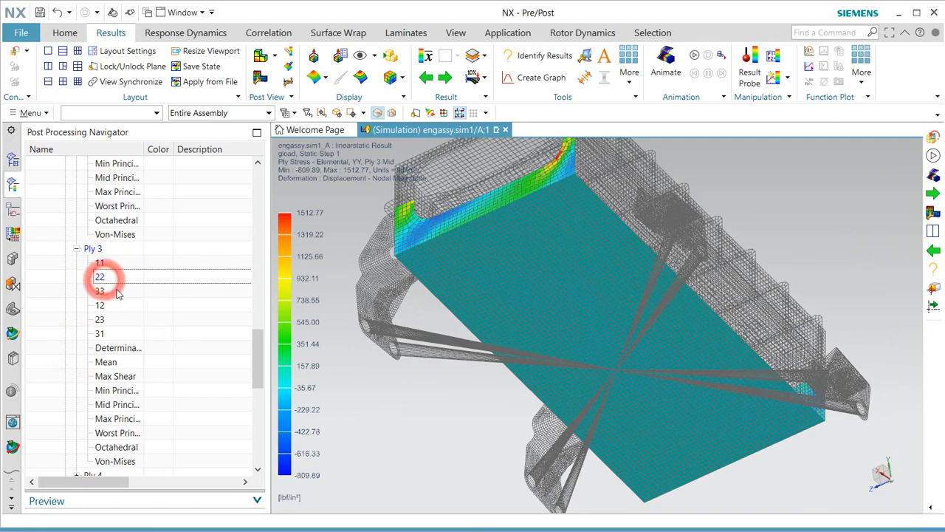
{"action": "middle_click_drag", "start_coordinate": [452, 353], "coordinate": [374, 328]}
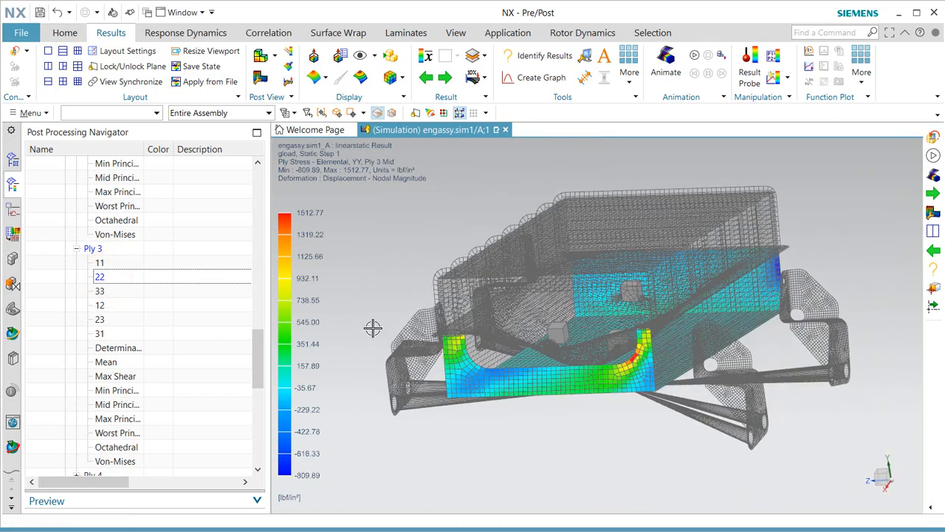
{"action": "left_click_drag", "start_coordinate": [258, 338], "coordinate": [258, 175]}
{"action": "left_click", "coordinate": [407, 34]}
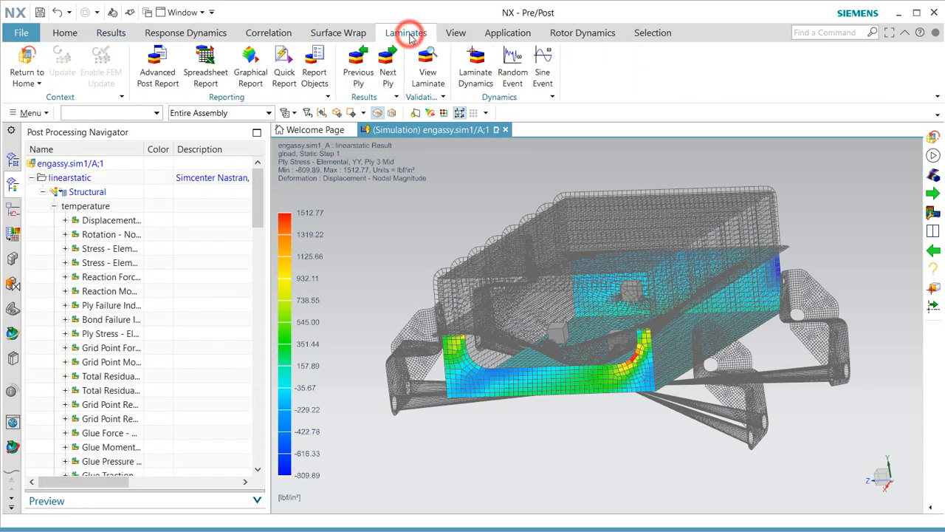
Set up a laminate post report on linearstatic including the temperature and gload loadcases.
{"action": "left_click", "coordinate": [158, 72]}
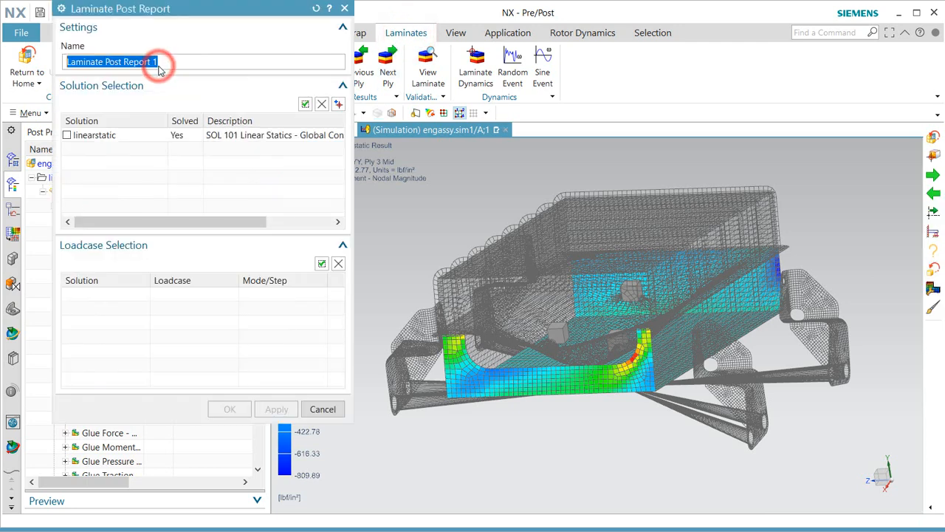
{"action": "left_click", "coordinate": [67, 135]}
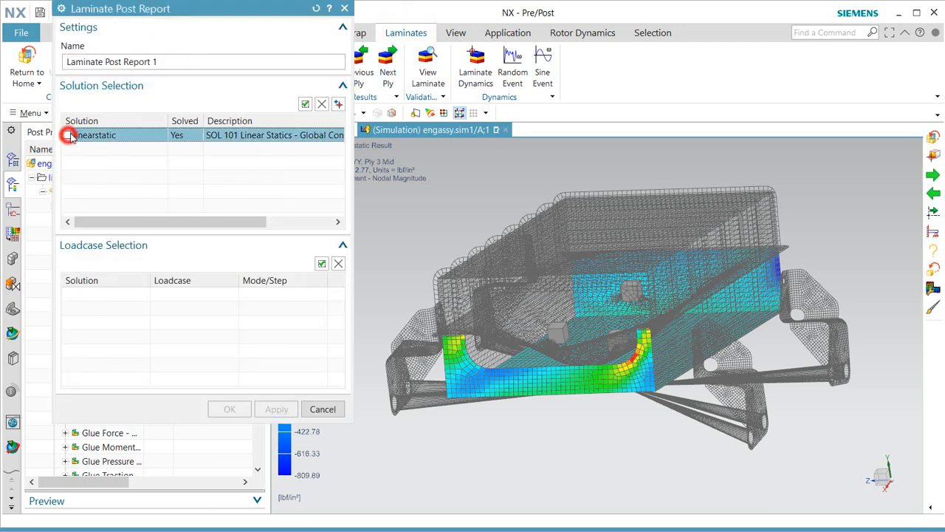
{"action": "left_click", "coordinate": [339, 103]}
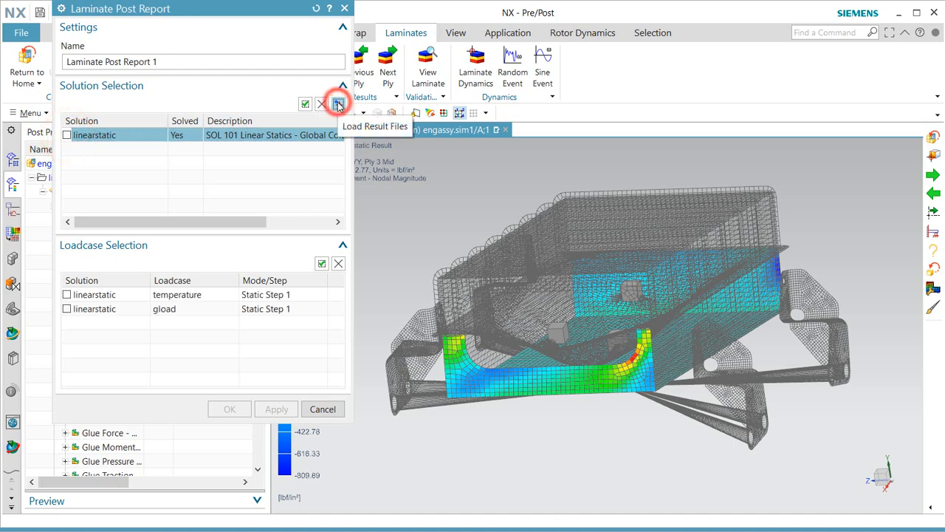
{"action": "left_click", "coordinate": [76, 295]}
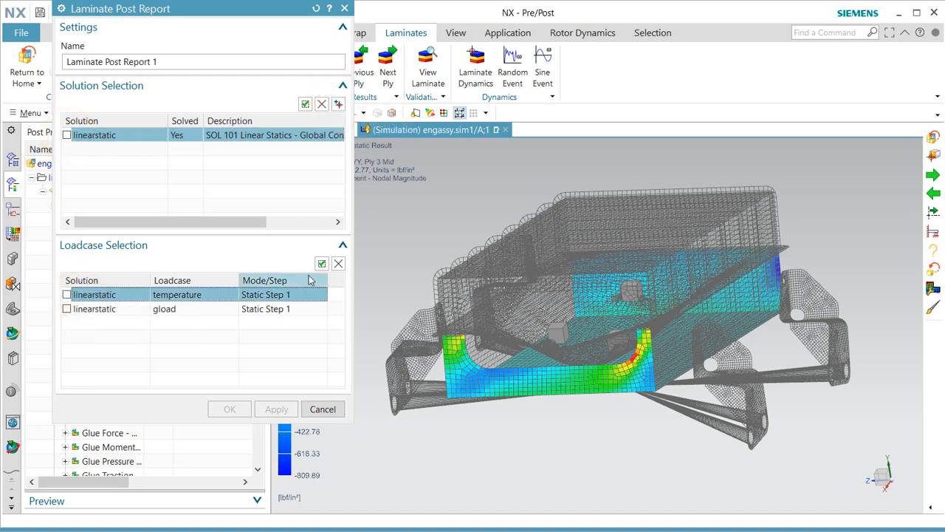
{"action": "left_click", "coordinate": [108, 309], "text": "shift"}
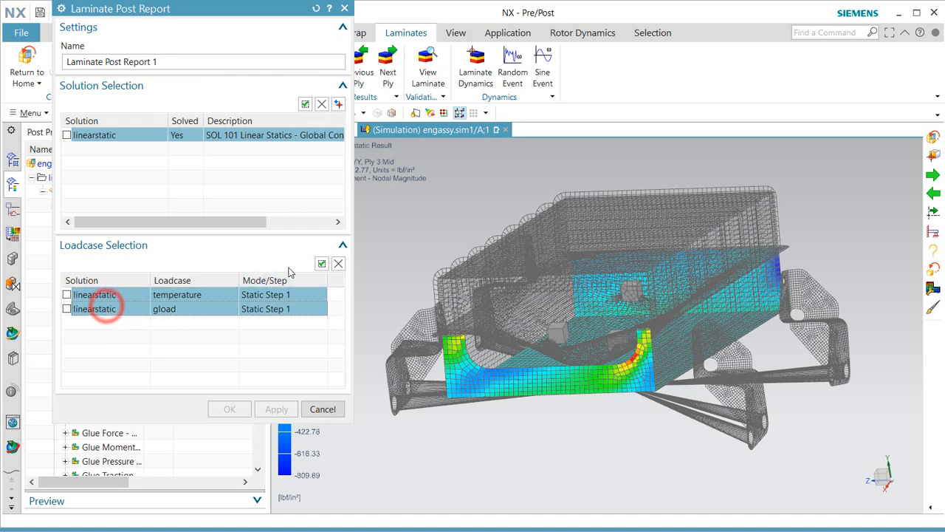
{"action": "left_click", "coordinate": [321, 263]}
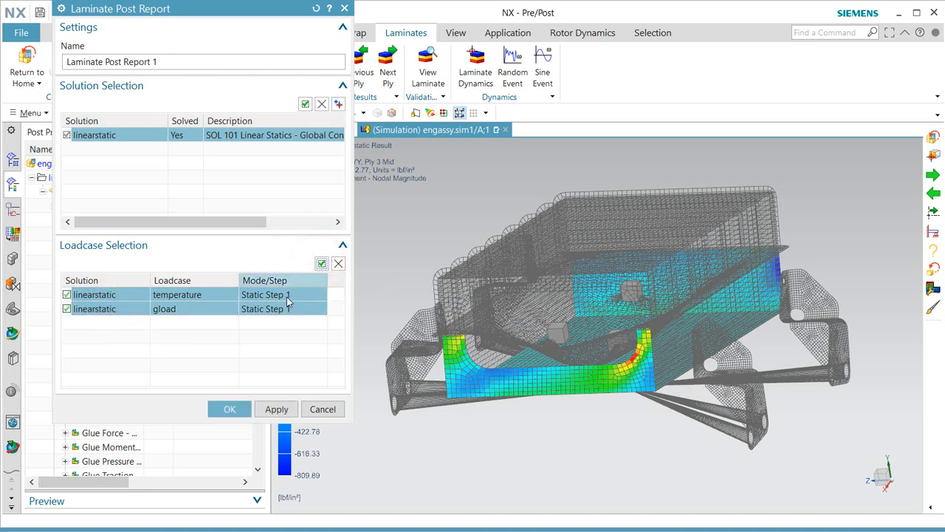
Create Laminate Post Report 1 and return to the Simulation Navigator.
{"action": "left_click", "coordinate": [229, 410]}
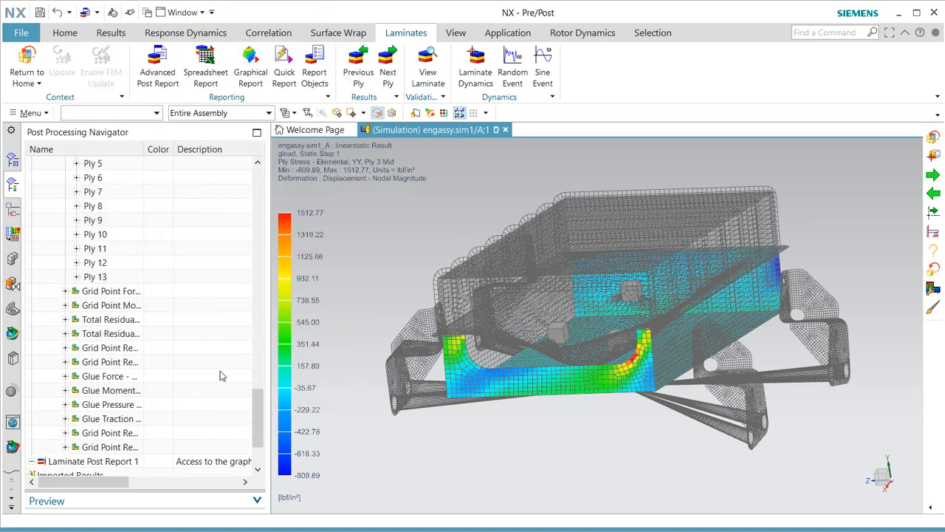
{"action": "scroll", "coordinate": [220, 375], "scroll_direction": "down", "scroll_amount": 2}
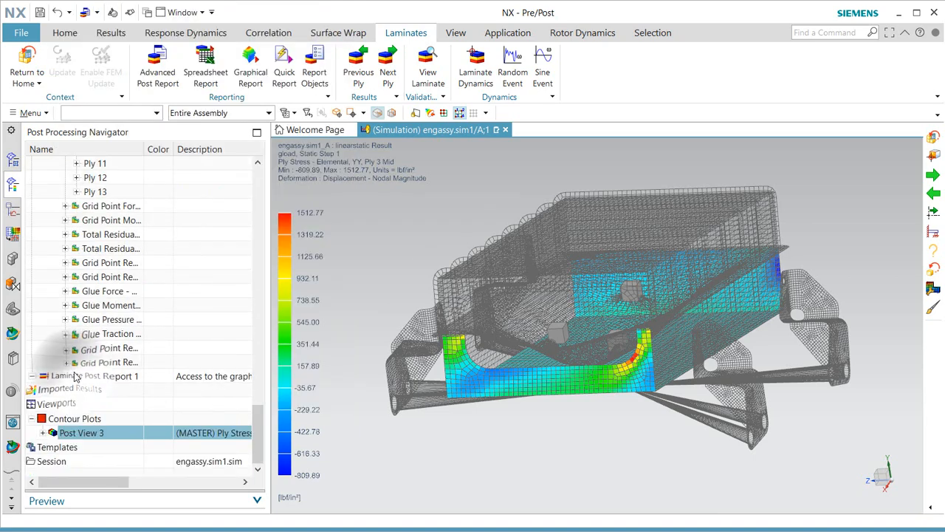
{"action": "left_click", "coordinate": [13, 165]}
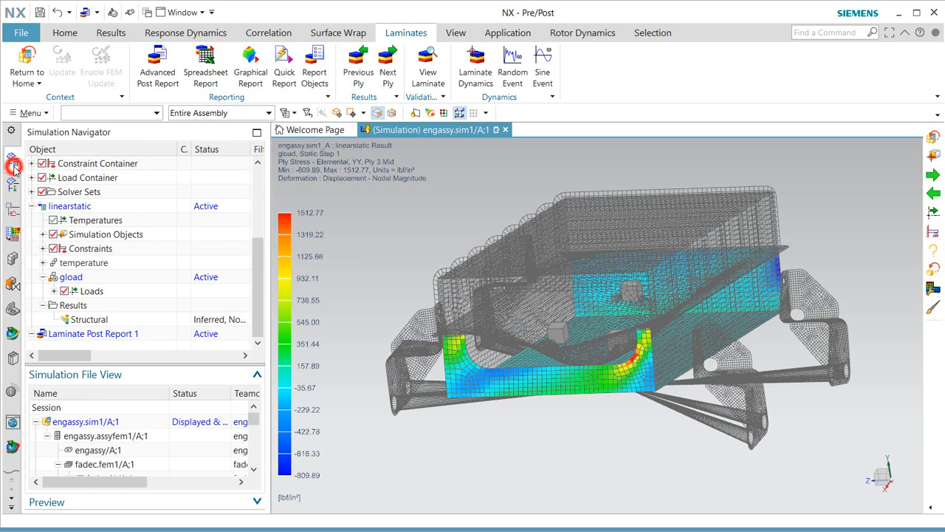
Create Graphical Report 1 under Laminate Post Report 1, reviewing output, enveloping and failure theory options.
{"action": "right_click", "coordinate": [87, 333]}
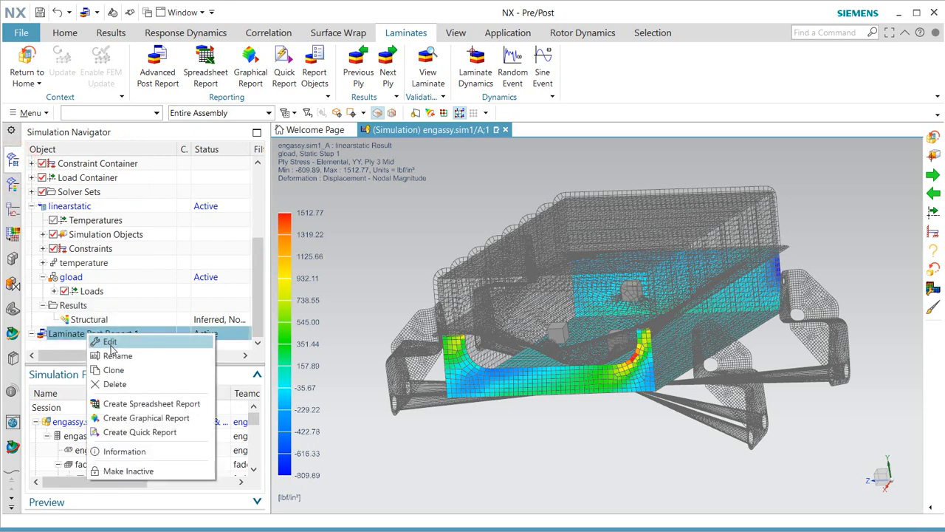
{"action": "left_click", "coordinate": [130, 418]}
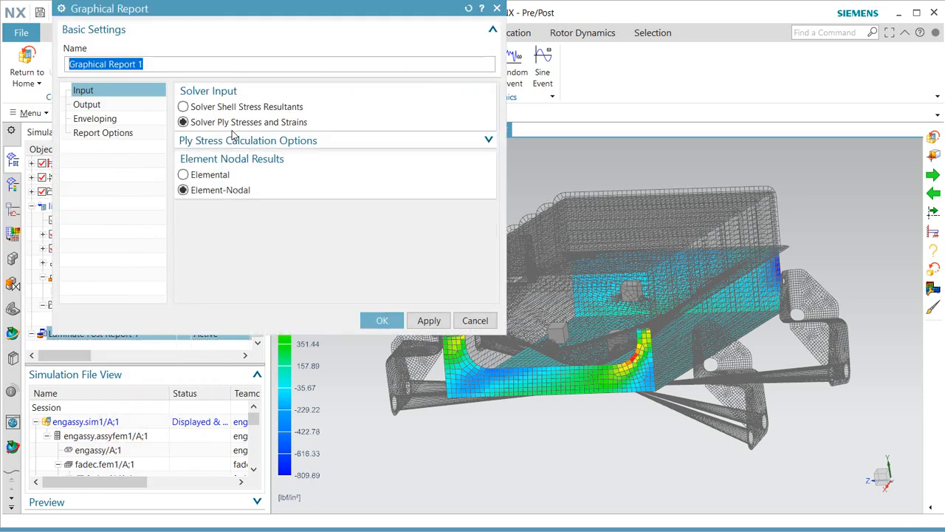
{"action": "left_click", "coordinate": [84, 105]}
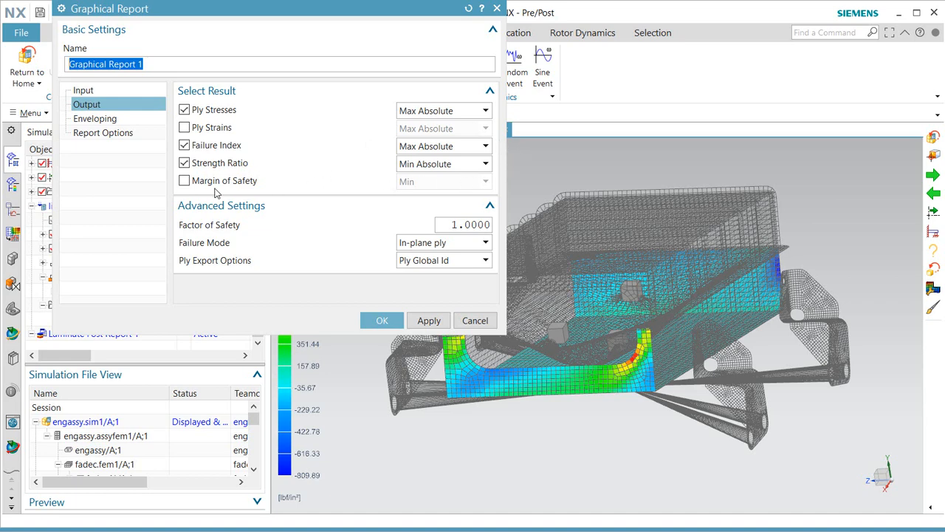
{"action": "left_click", "coordinate": [86, 121]}
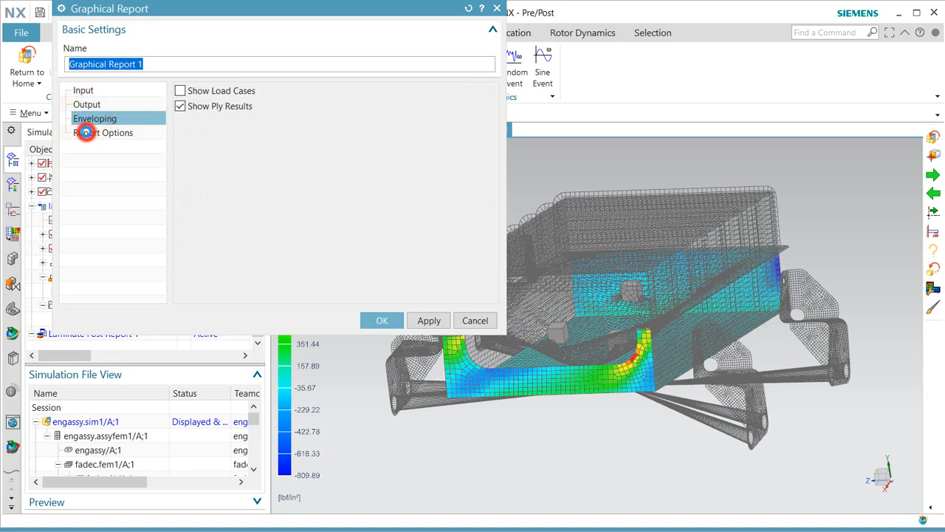
{"action": "left_click", "coordinate": [86, 133]}
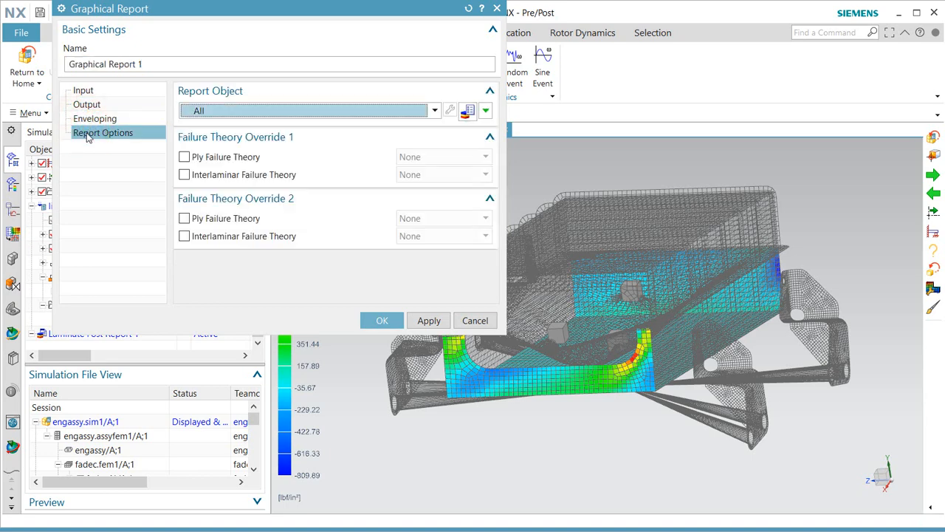
{"action": "left_click", "coordinate": [377, 323]}
{"action": "right_click", "coordinate": [90, 334]}
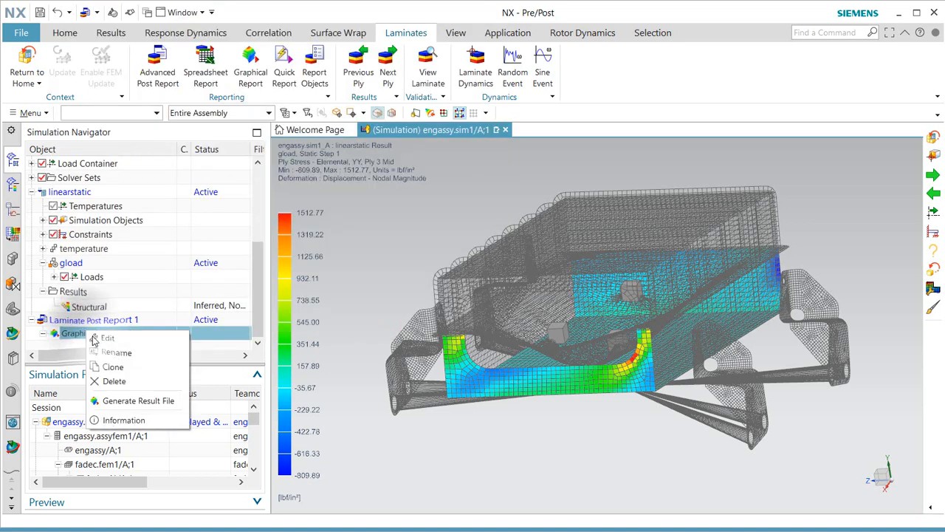
Generate Graphical Report 1's result file and load its results.
{"action": "left_click", "coordinate": [137, 401]}
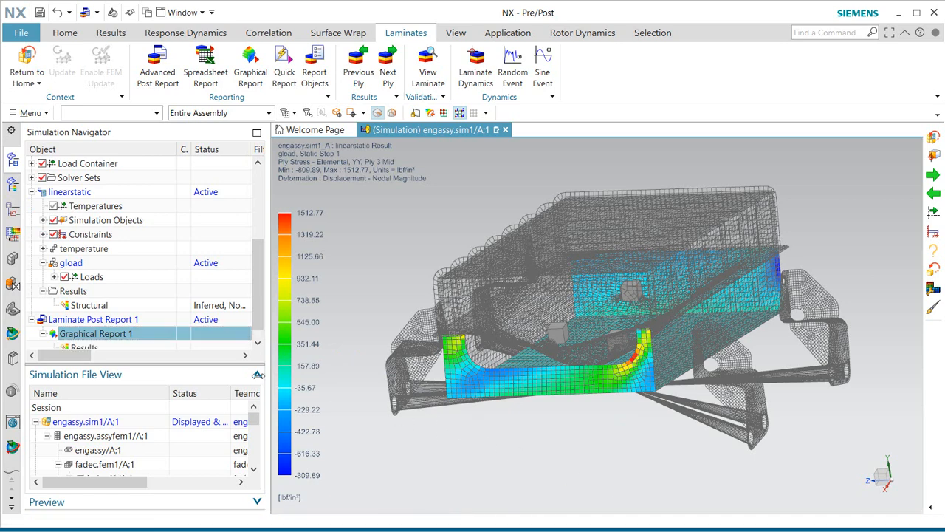
{"action": "scroll", "coordinate": [126, 315], "scroll_direction": "down", "scroll_amount": 1}
{"action": "double_click", "coordinate": [77, 334]}
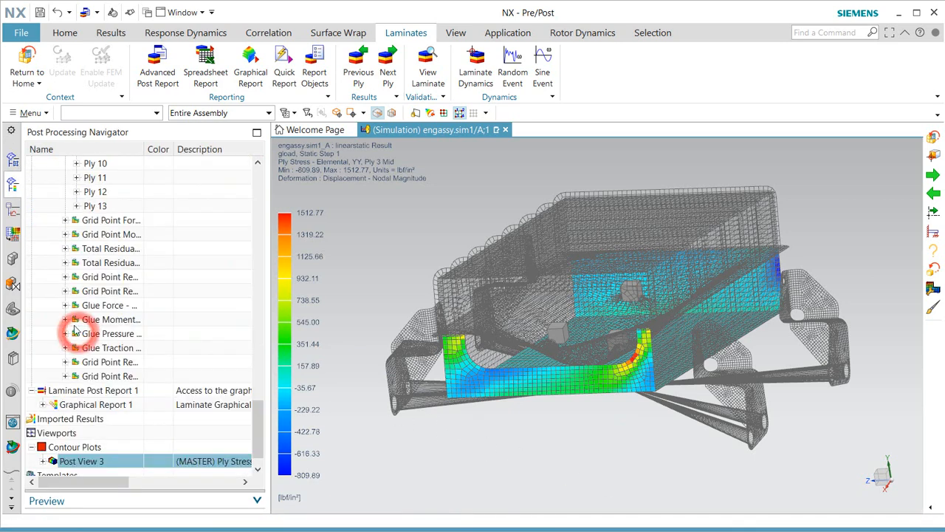
Plot the component 11 Max Abs Stresses - Elemental envelope, -102157 to 65327.7 lbf/in².
{"action": "left_click", "coordinate": [44, 406]}
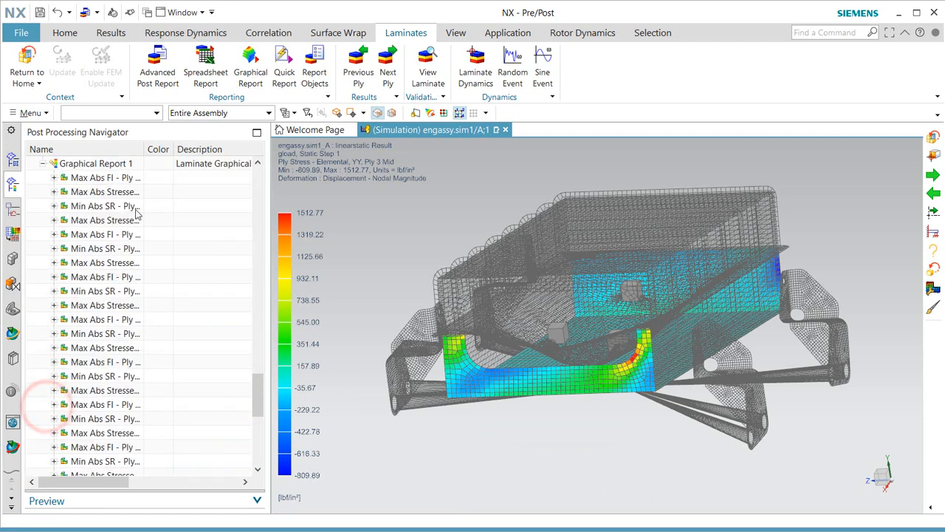
{"action": "double_click", "coordinate": [145, 151]}
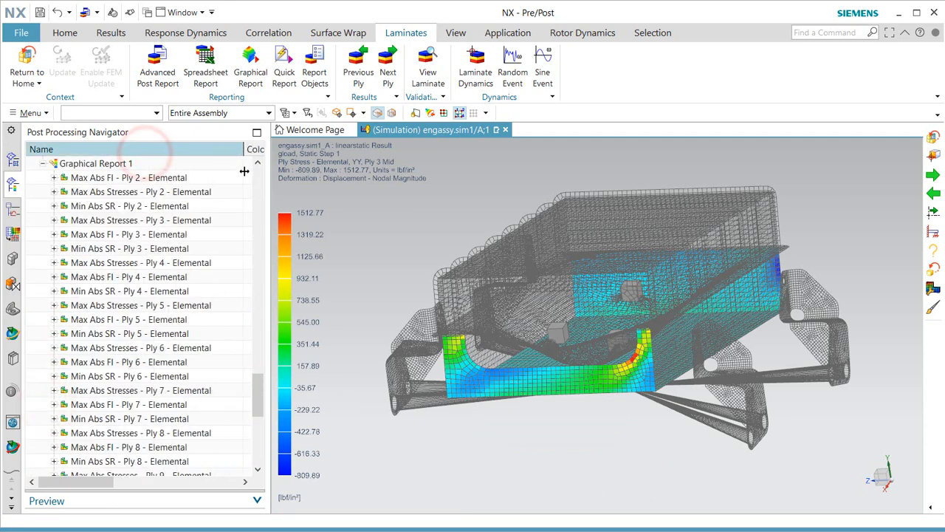
{"action": "scroll", "coordinate": [199, 334], "scroll_direction": "down", "scroll_amount": 7}
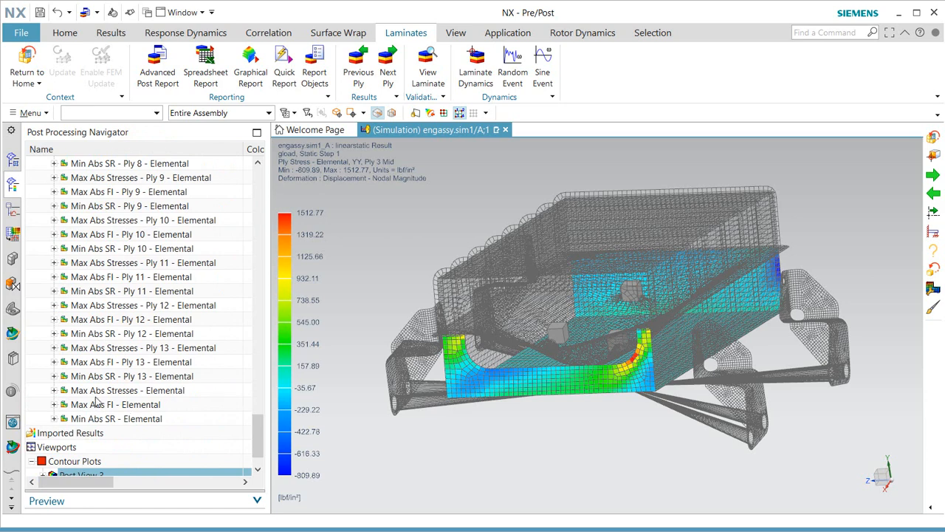
{"action": "left_click", "coordinate": [107, 390]}
{"action": "left_click", "coordinate": [53, 390]}
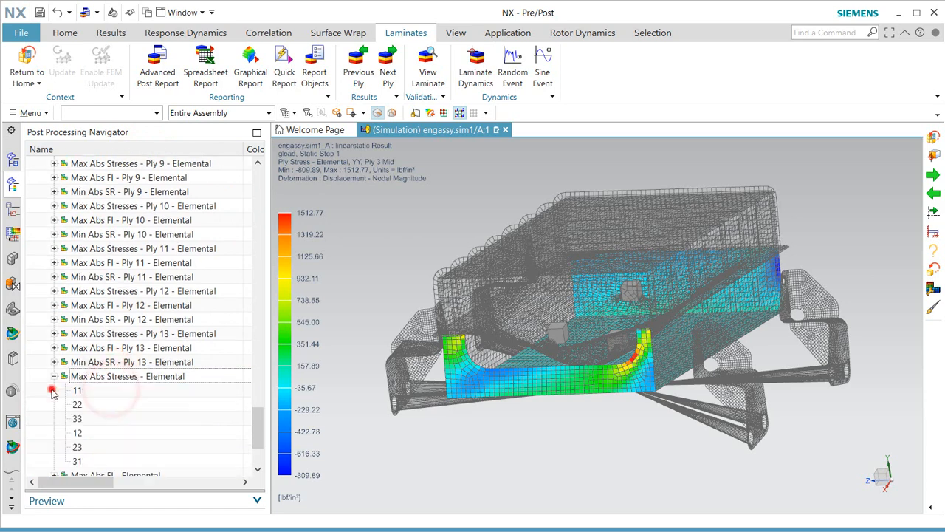
{"action": "double_click", "coordinate": [77, 390]}
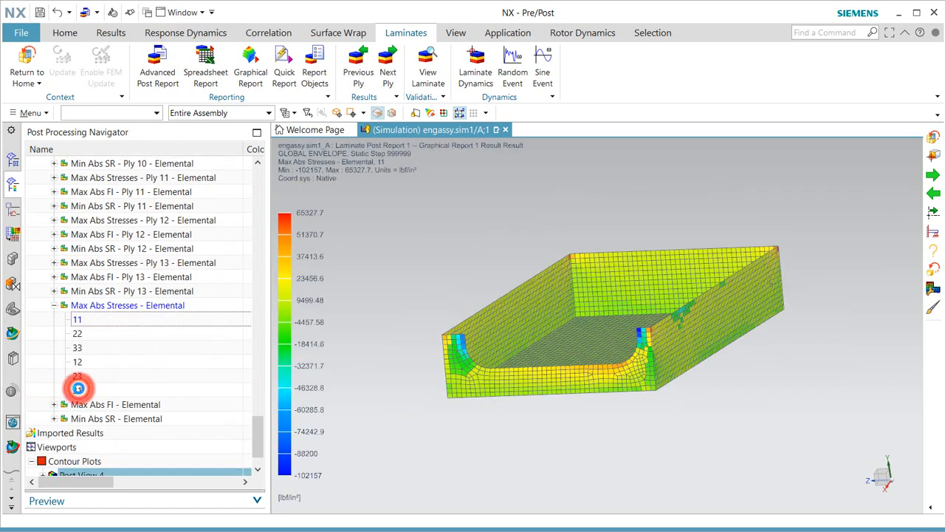
Show maximum and minimum value labels on Post View 4 and rotate to inspect the contour.
{"action": "mouse_move", "coordinate": [403, 392]}
{"action": "middle_mouse_down"}
{"action": "mouse_move", "coordinate": [430, 390]}
{"action": "mouse_move", "coordinate": [411, 388]}
{"action": "middle_mouse_up"}
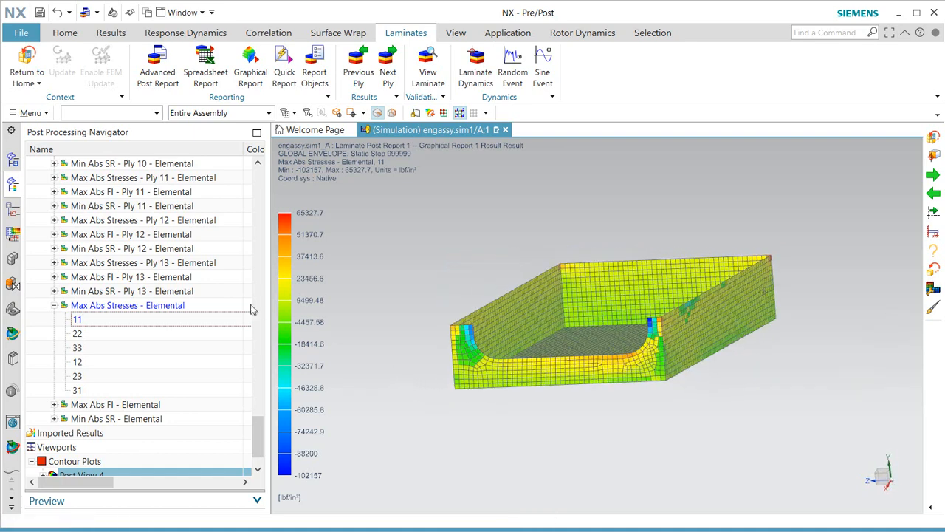
{"action": "scroll", "coordinate": [90, 420], "scroll_direction": "down", "scroll_amount": 1}
{"action": "left_click", "coordinate": [43, 433]}
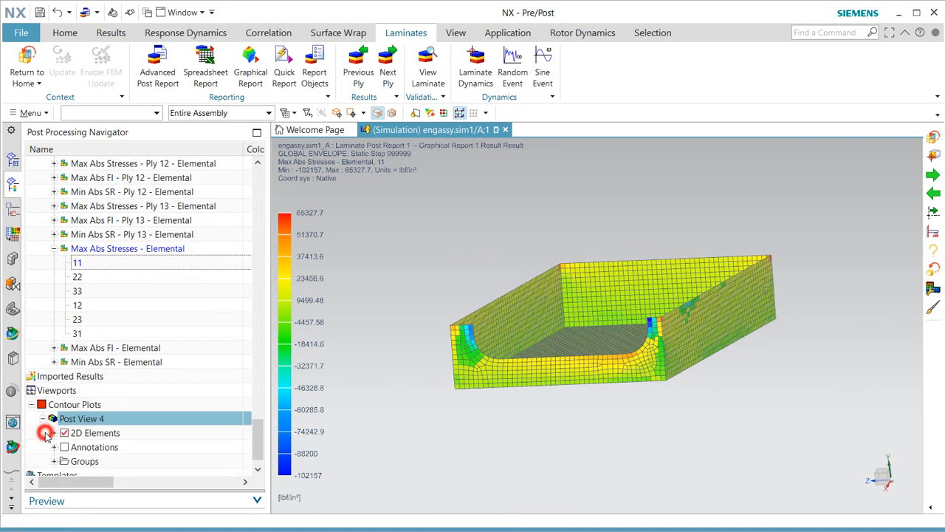
{"action": "left_click", "coordinate": [64, 447]}
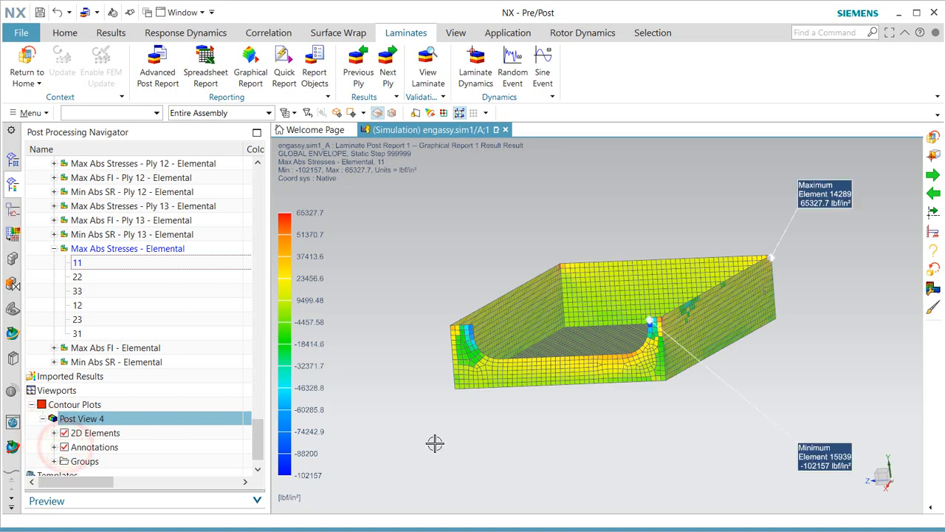
{"action": "middle_click_drag", "start_coordinate": [679, 356], "coordinate": [592, 354]}
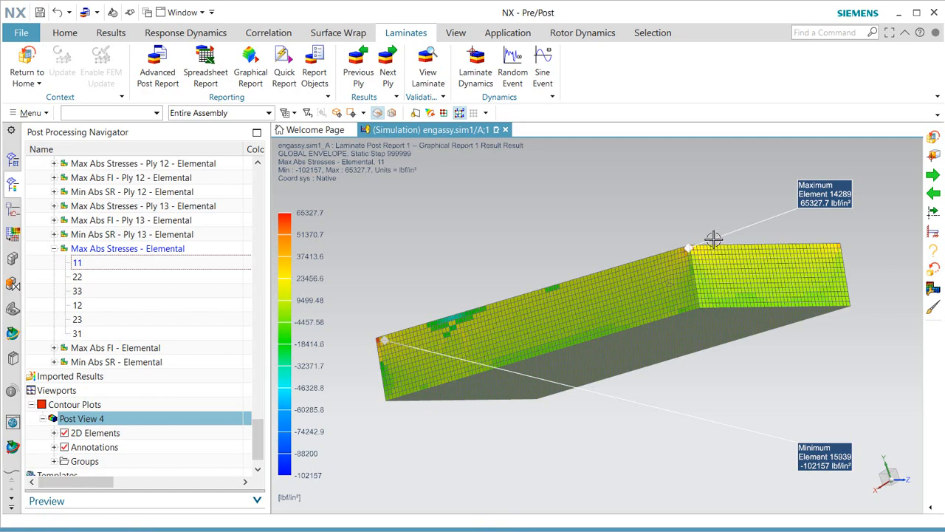
{"action": "scroll", "coordinate": [713, 239], "scroll_direction": "up", "scroll_amount": 5}
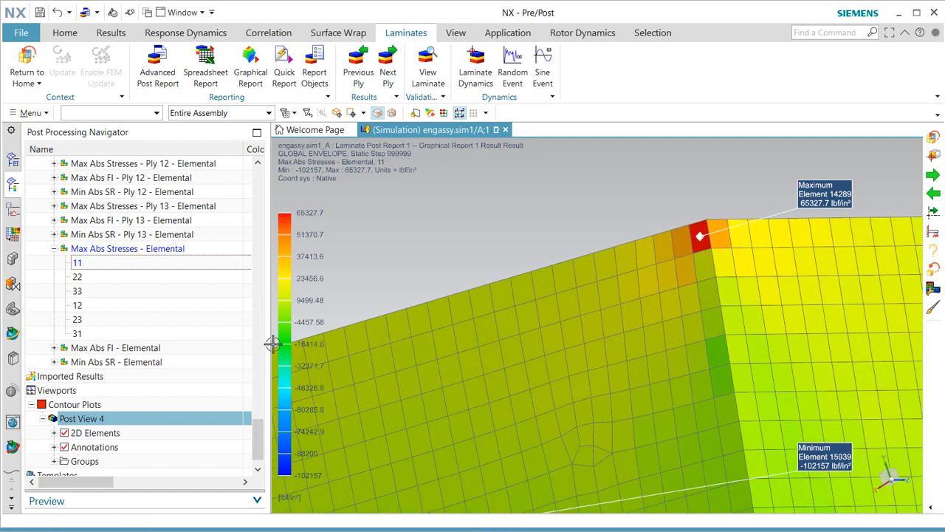
Label every element with its critical ply ID.
{"action": "right_click", "coordinate": [74, 419]}
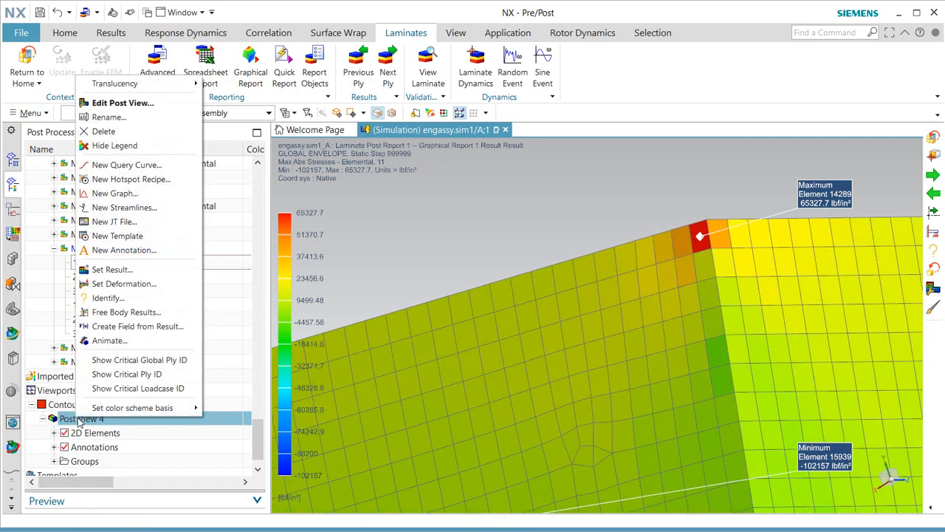
{"action": "left_click", "coordinate": [122, 375]}
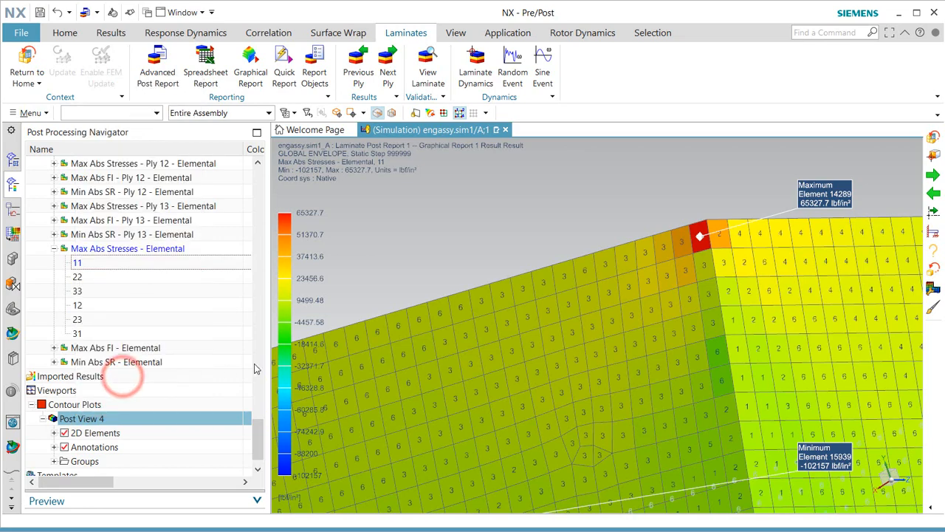
{"action": "scroll", "coordinate": [726, 249], "scroll_direction": "up", "scroll_amount": 6}
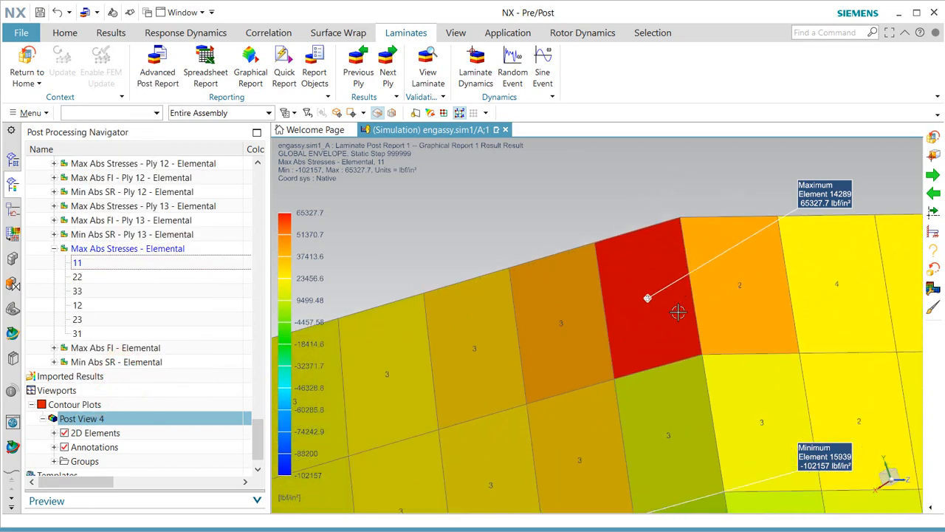
{"action": "scroll", "coordinate": [678, 313], "scroll_direction": "down", "scroll_amount": 6}
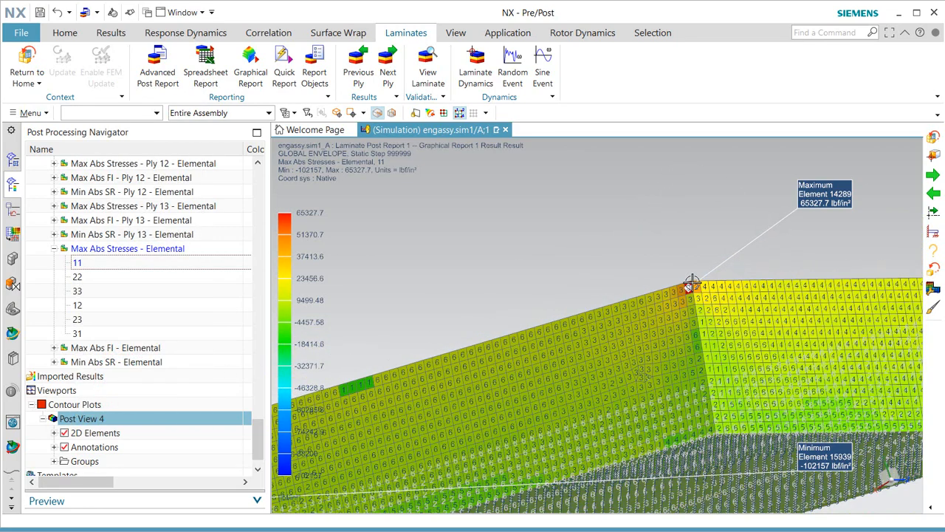
{"action": "scroll", "coordinate": [692, 285], "scroll_direction": "down", "scroll_amount": 2}
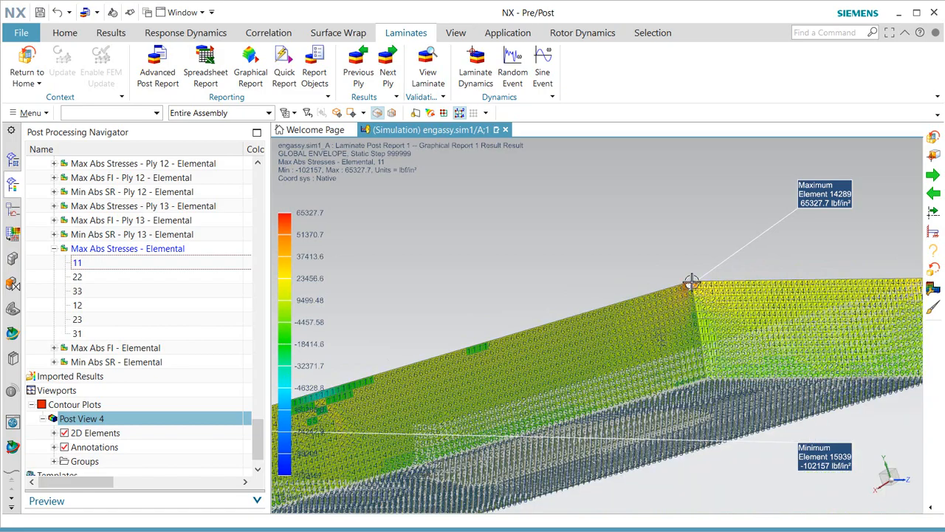
Switch the contour to component 22 Max Abs Stresses, -1702.16 to 1133.64 lbf/in².
{"action": "left_click", "coordinate": [77, 276]}
{"action": "middle_click_drag", "start_coordinate": [504, 353], "coordinate": [581, 342]}
{"action": "scroll", "coordinate": [509, 301], "scroll_direction": "up", "scroll_amount": 3}
{"action": "scroll", "coordinate": [508, 301], "scroll_direction": "up", "scroll_amount": 4}
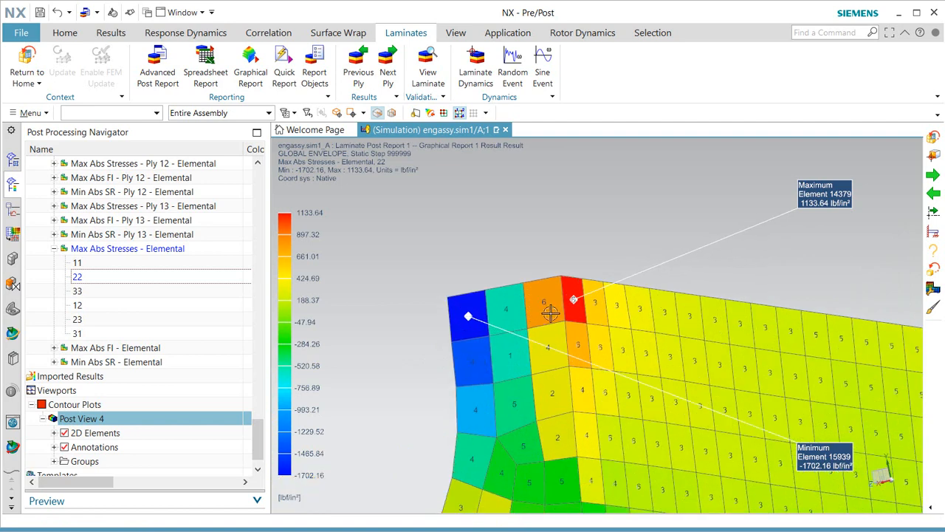
{"action": "scroll", "coordinate": [589, 306], "scroll_direction": "up", "scroll_amount": 2}
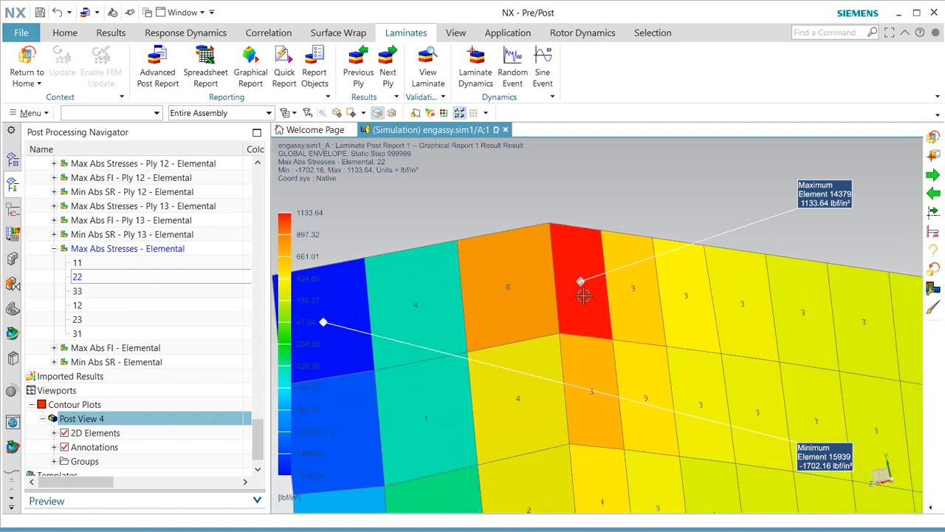
{"action": "scroll", "coordinate": [583, 299], "scroll_direction": "up", "scroll_amount": 2}
{"action": "scroll", "coordinate": [583, 299], "scroll_direction": "down", "scroll_amount": 2}
Re-toggle the max/min labels and tilt the view to show the whole plate and fillet corner.
{"action": "left_click", "coordinate": [64, 447]}
{"action": "left_click", "coordinate": [64, 447]}
{"action": "scroll", "coordinate": [587, 263], "scroll_direction": "down", "scroll_amount": 3}
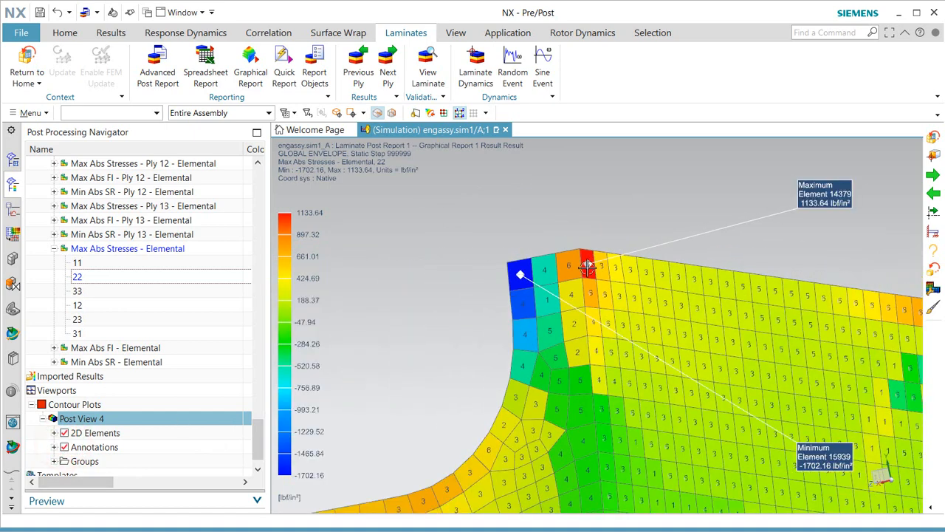
{"action": "scroll", "coordinate": [587, 268], "scroll_direction": "down", "scroll_amount": 2}
{"action": "middle_click_drag", "start_coordinate": [593, 318], "coordinate": [666, 311]}
{"action": "middle_click_drag", "start_coordinate": [782, 416], "coordinate": [765, 382]}
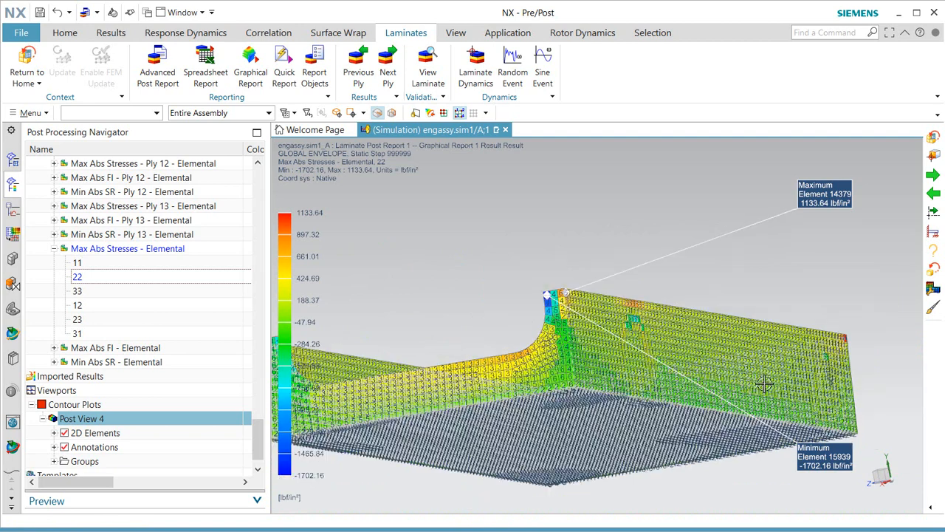
Show the layer 11 stress contour and rotate to view the whole fillet corner and wall.
{"action": "double_click", "coordinate": [78, 263]}
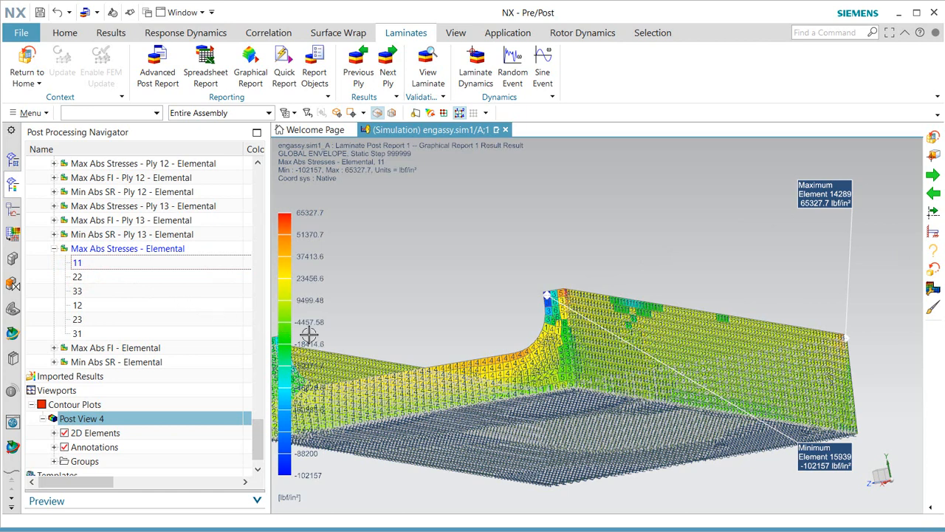
{"action": "scroll", "coordinate": [547, 299], "scroll_direction": "up", "scroll_amount": 10}
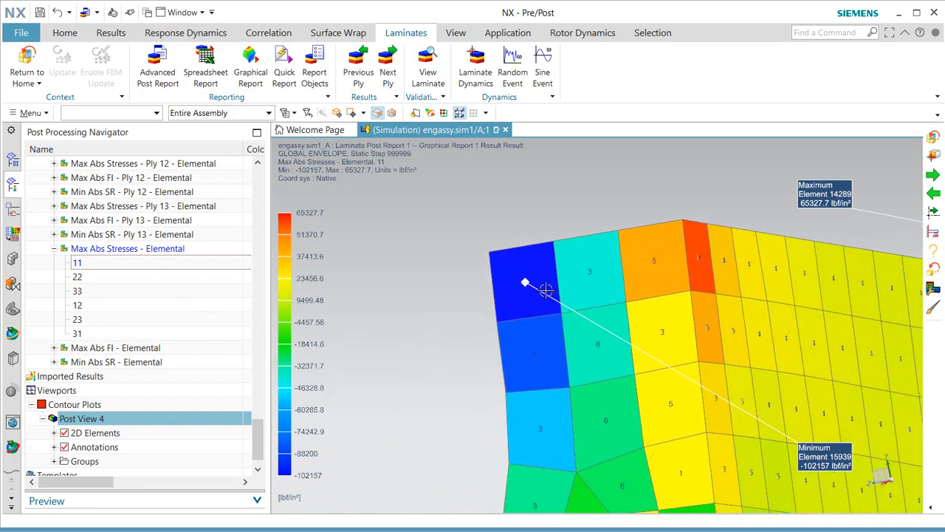
{"action": "middle_click_drag", "start_coordinate": [531, 291], "coordinate": [689, 289]}
{"action": "scroll", "coordinate": [833, 253], "scroll_direction": "up", "scroll_amount": 8}
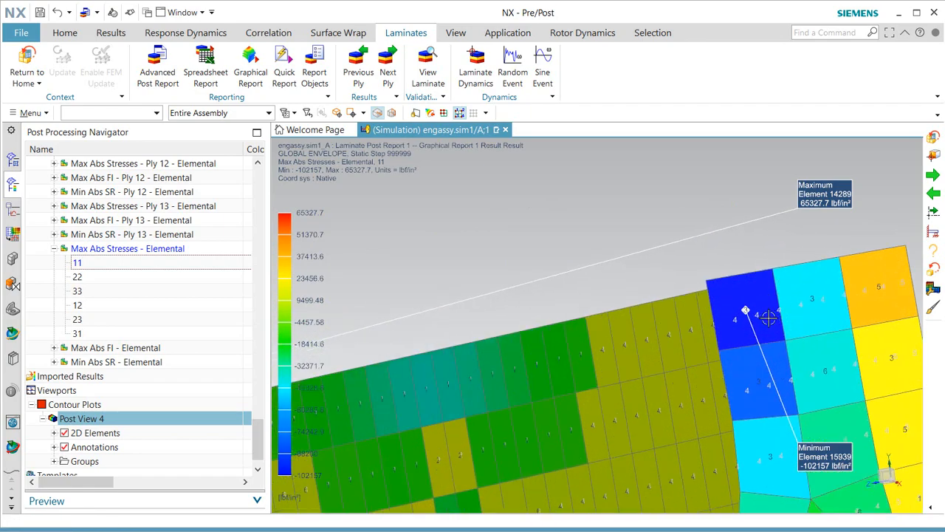
{"action": "scroll", "coordinate": [769, 316], "scroll_direction": "down", "scroll_amount": 4}
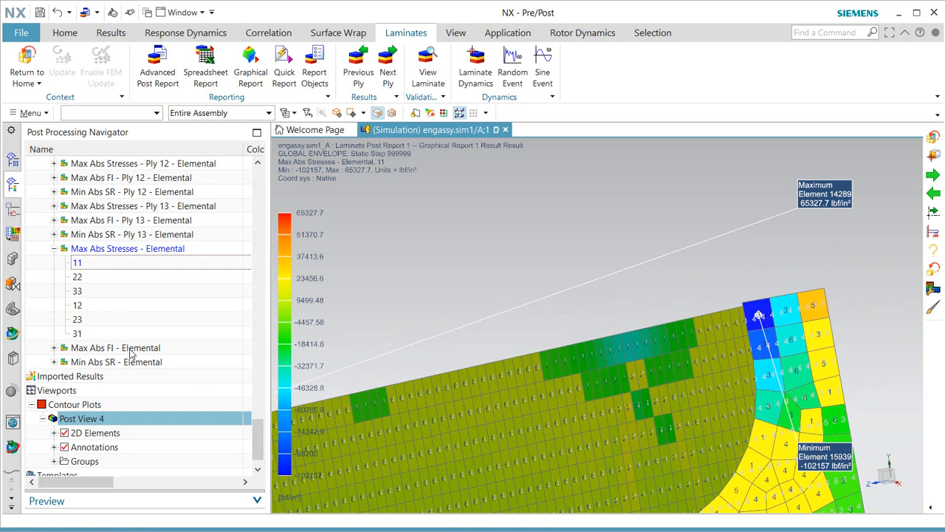
Switch to the layer 22 stress contour, inspect it, then return to the simulation model.
{"action": "left_click", "coordinate": [77, 277]}
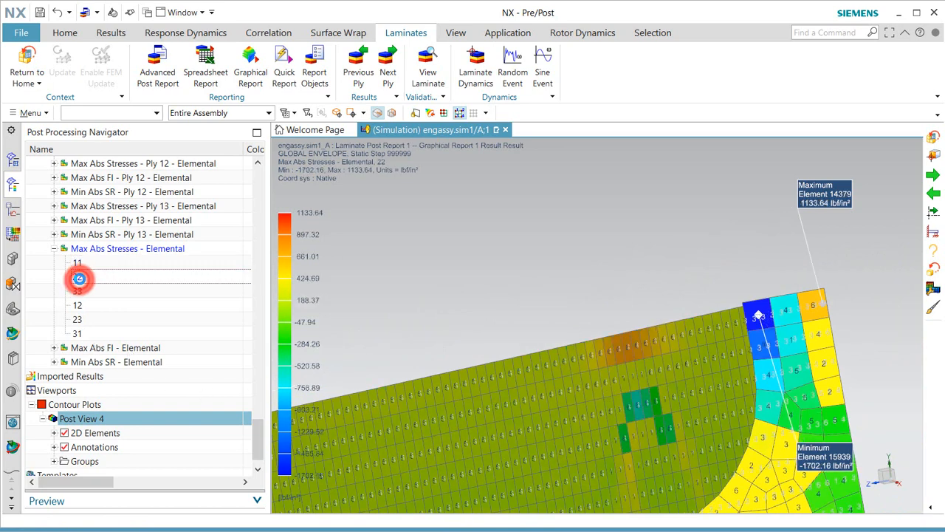
{"action": "middle_click_drag", "start_coordinate": [771, 397], "coordinate": [729, 405]}
{"action": "scroll", "coordinate": [737, 359], "scroll_direction": "up", "scroll_amount": 3}
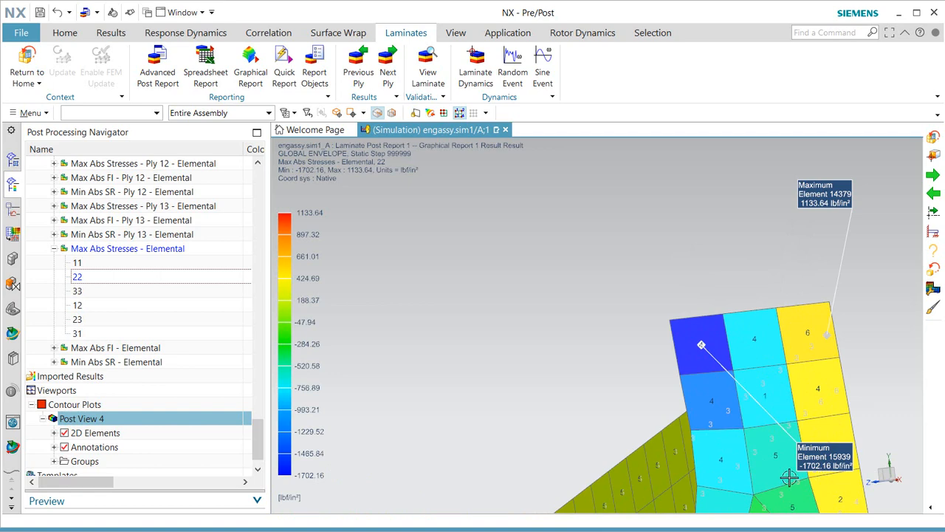
{"action": "scroll", "coordinate": [650, 354], "scroll_direction": "down", "scroll_amount": 4}
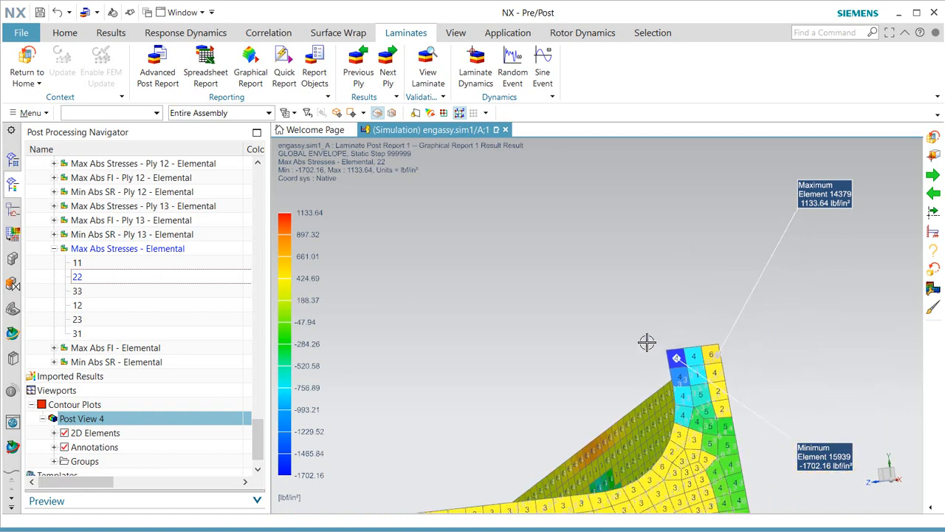
{"action": "scroll", "coordinate": [650, 339], "scroll_direction": "down", "scroll_amount": 3}
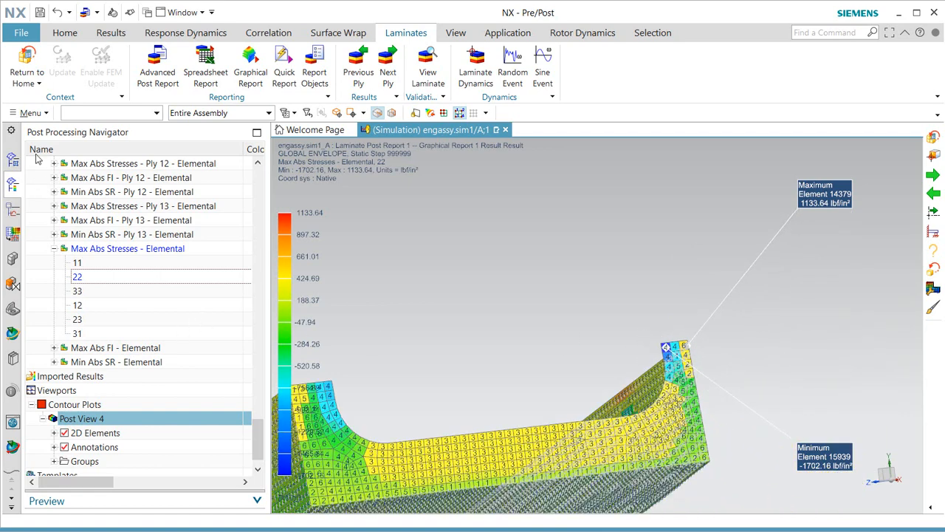
{"action": "left_click", "coordinate": [26, 58]}
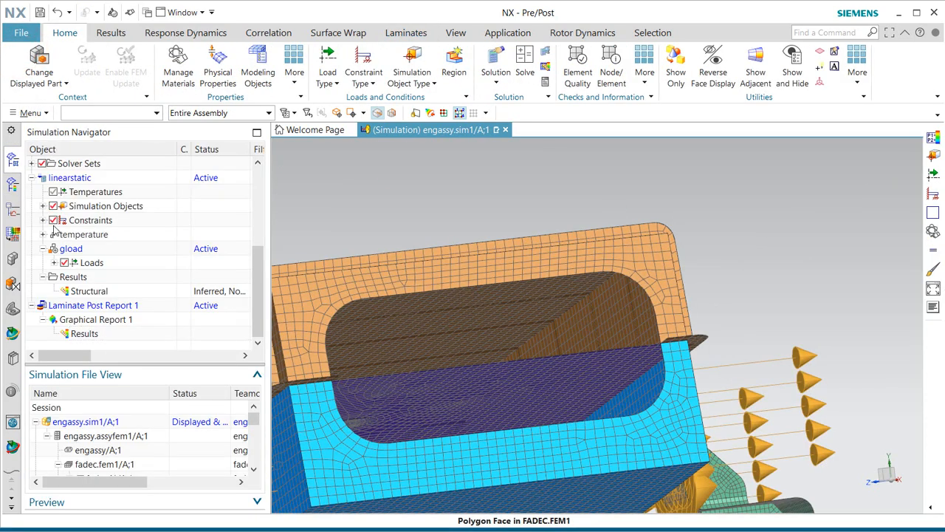
Create a combined load case named combo under Structural results.
{"action": "right_click", "coordinate": [81, 291]}
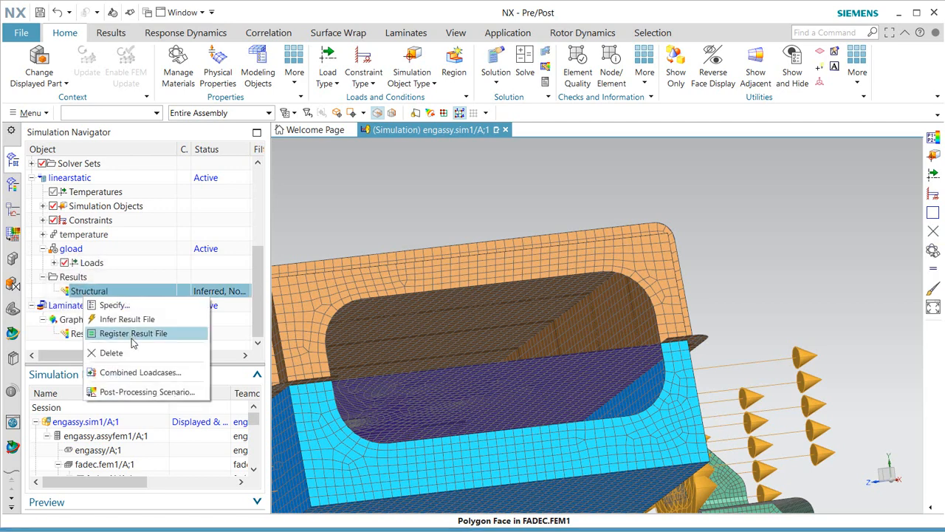
{"action": "left_click", "coordinate": [150, 375]}
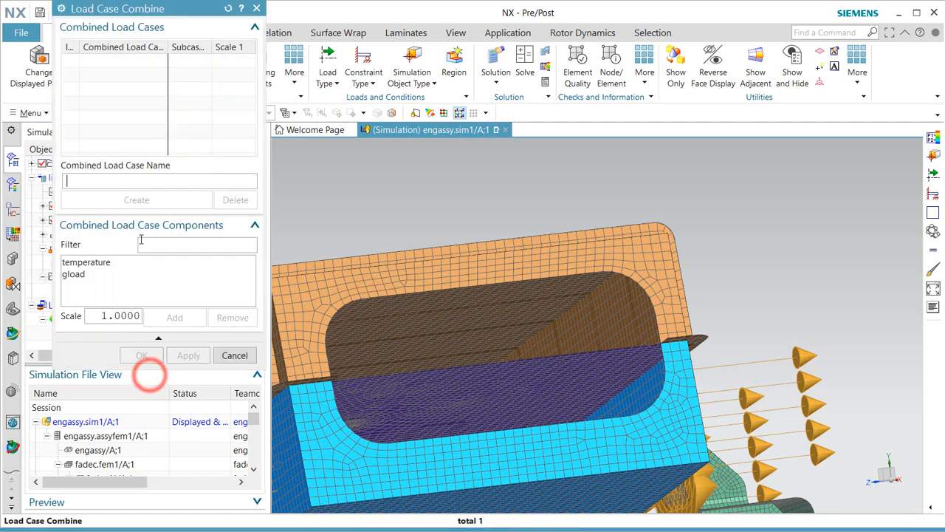
{"action": "left_click", "coordinate": [105, 181]}
{"action": "type", "text": "combo"}
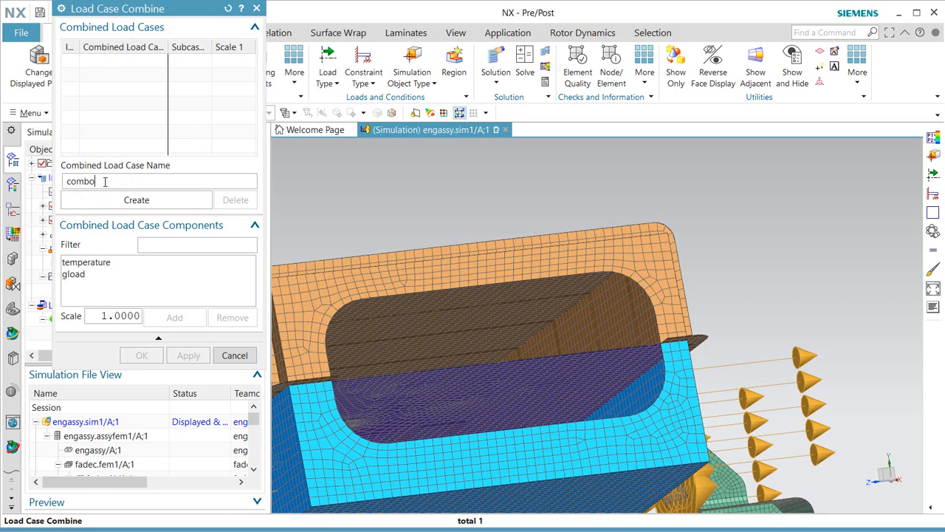
{"action": "left_click", "coordinate": [90, 263]}
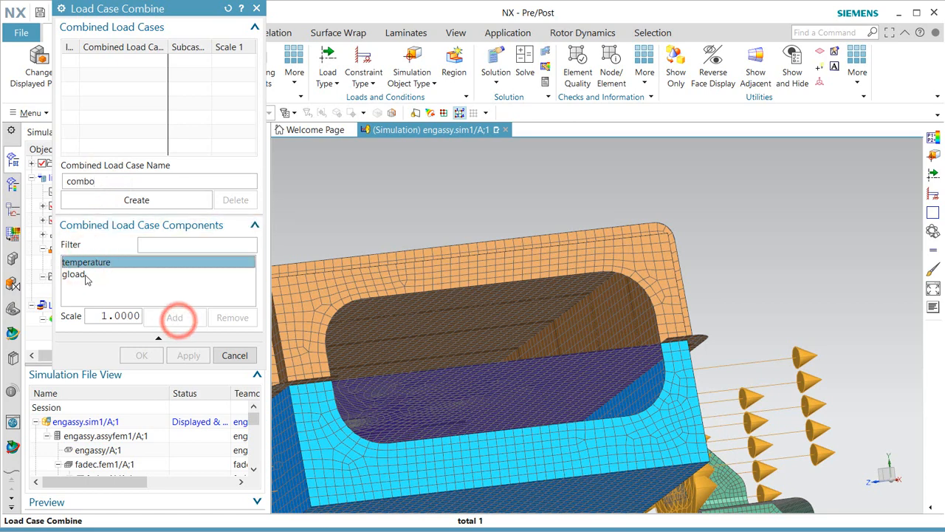
{"action": "left_click", "coordinate": [121, 200]}
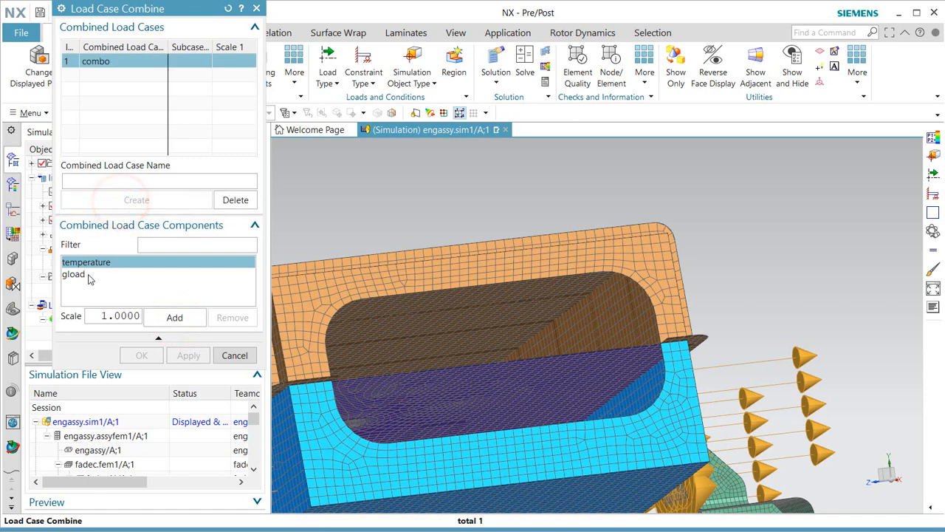
Add temperature and gload to combo at scale 1.0 each and confirm.
{"action": "left_click", "coordinate": [174, 317]}
{"action": "left_click", "coordinate": [73, 274]}
{"action": "left_click", "coordinate": [175, 317]}
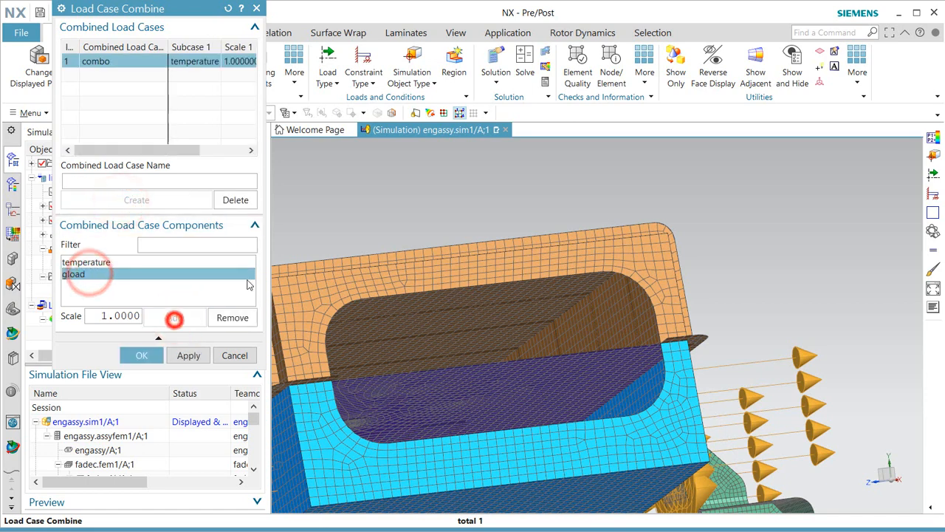
{"action": "left_click_drag", "start_coordinate": [263, 259], "coordinate": [522, 271]}
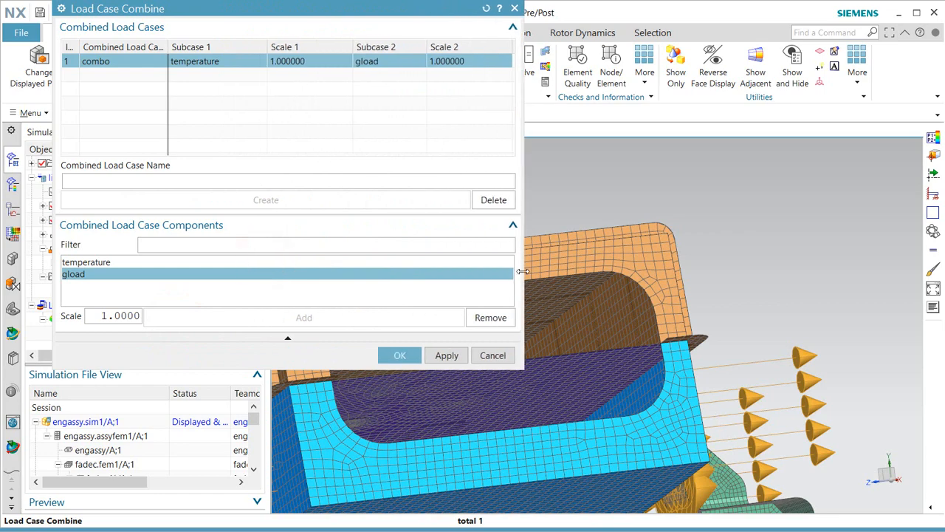
{"action": "left_click", "coordinate": [411, 355]}
{"action": "left_click", "coordinate": [13, 184]}
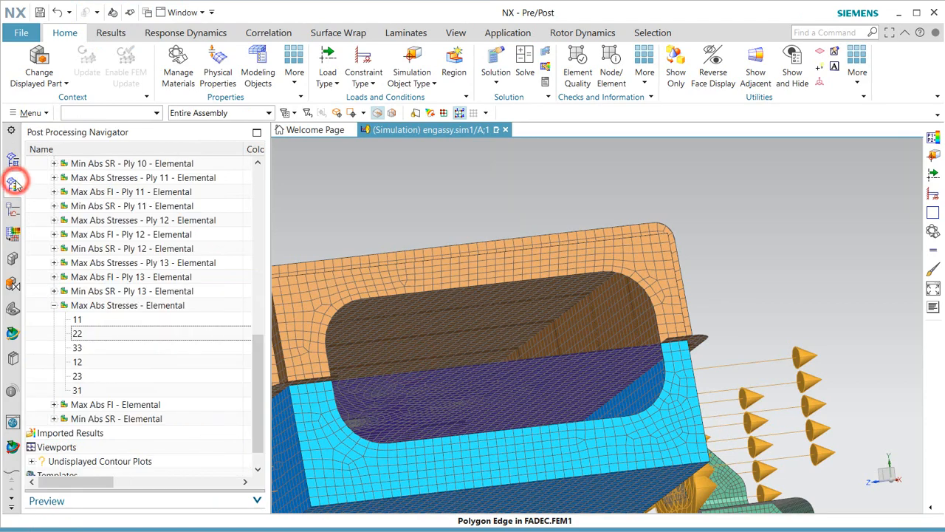
Expand Structural > combo and plot its Displacement - Nodal contour.
{"action": "left_click_drag", "start_coordinate": [262, 365], "coordinate": [258, 193]}
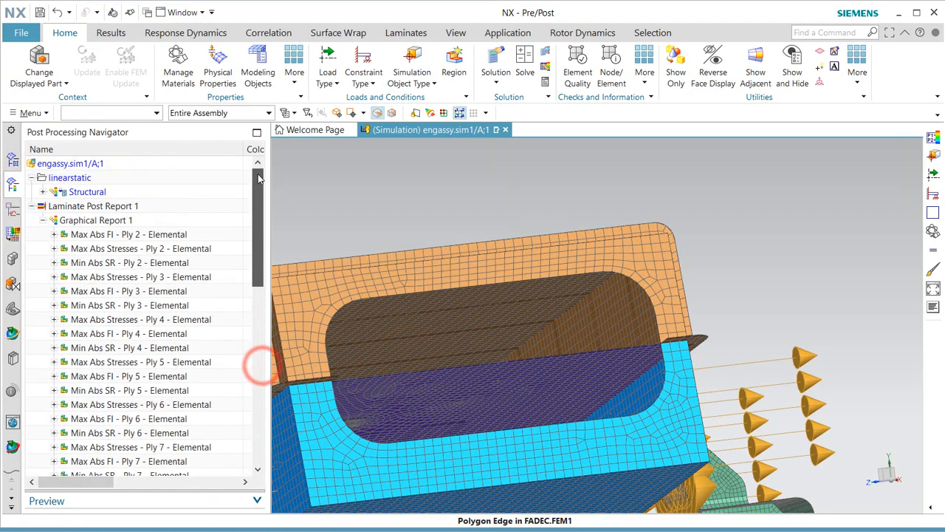
{"action": "left_click", "coordinate": [42, 192]}
{"action": "left_click", "coordinate": [53, 233]}
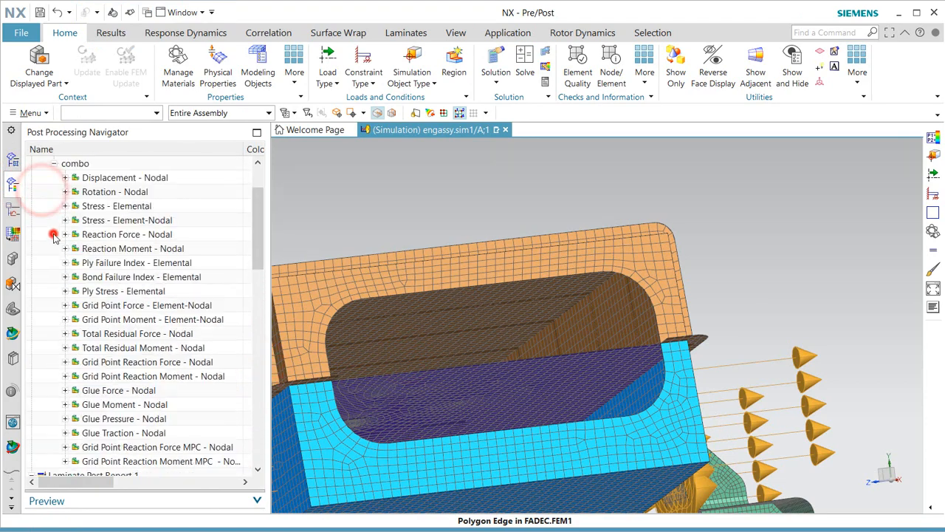
{"action": "double_click", "coordinate": [125, 177]}
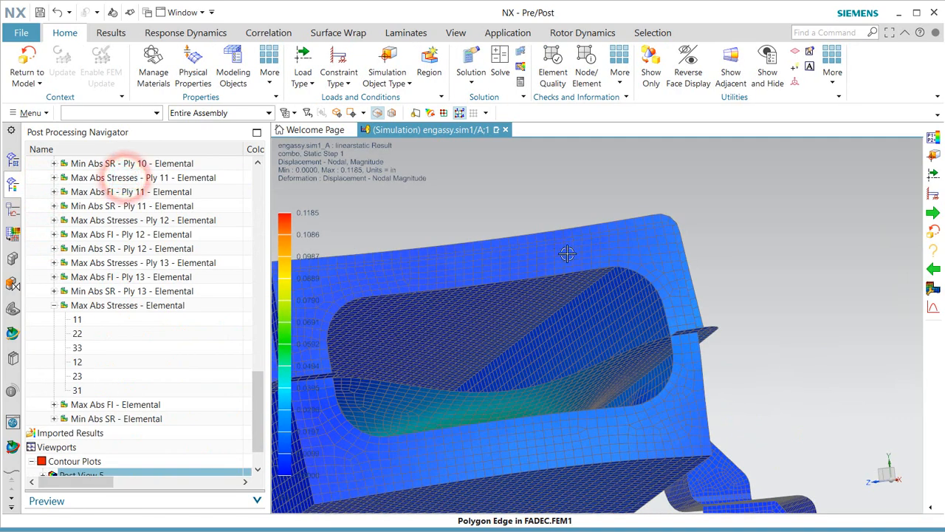
{"action": "scroll", "coordinate": [685, 275], "scroll_direction": "down", "scroll_amount": 3}
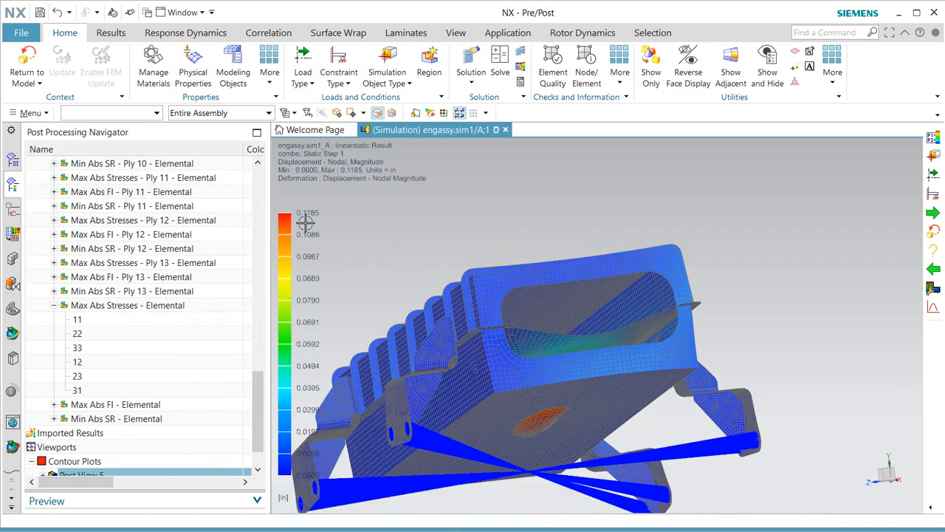
{"action": "scroll", "coordinate": [126, 226], "scroll_direction": "up", "scroll_amount": 10}
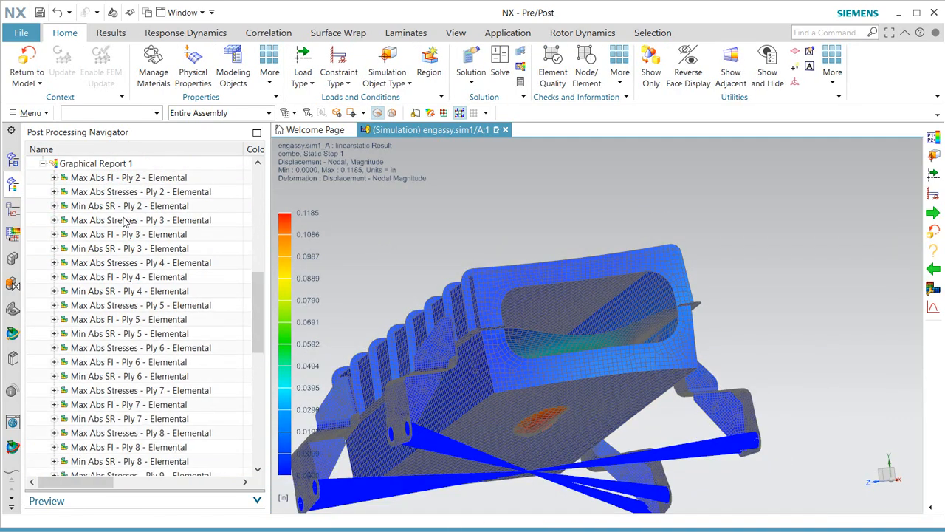
Unload Graphical Report 1, check gload's nodal displacement, then replot combo's (max 0.1185 in).
{"action": "right_click", "coordinate": [82, 294]}
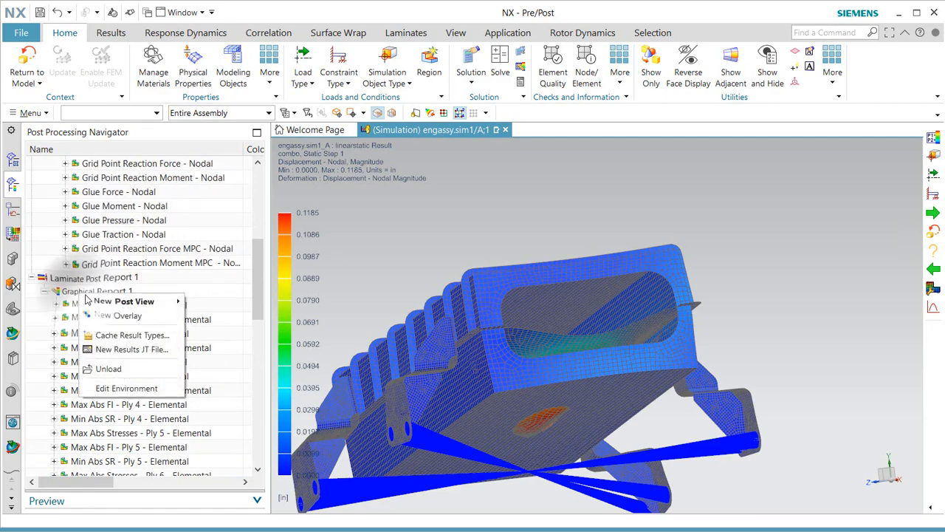
{"action": "left_click", "coordinate": [114, 364]}
{"action": "scroll", "coordinate": [109, 228], "scroll_direction": "up", "scroll_amount": 5}
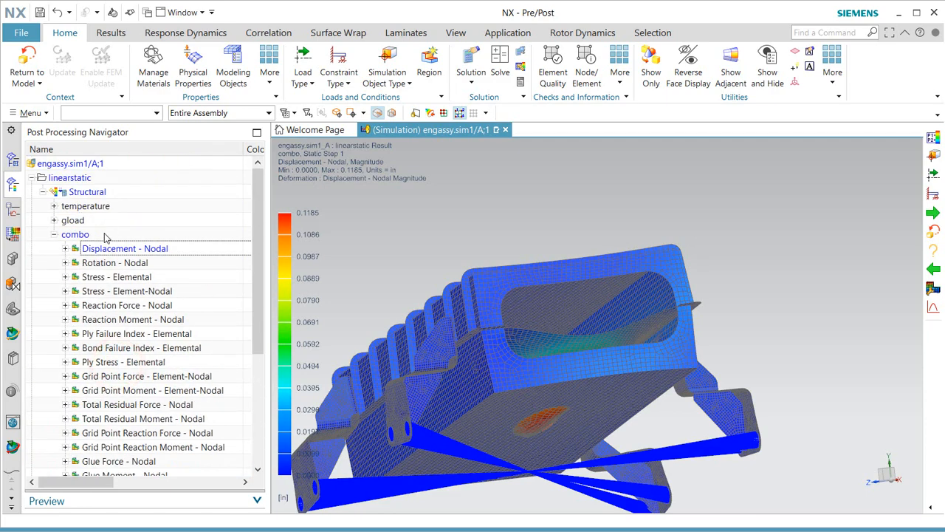
{"action": "left_click", "coordinate": [52, 220]}
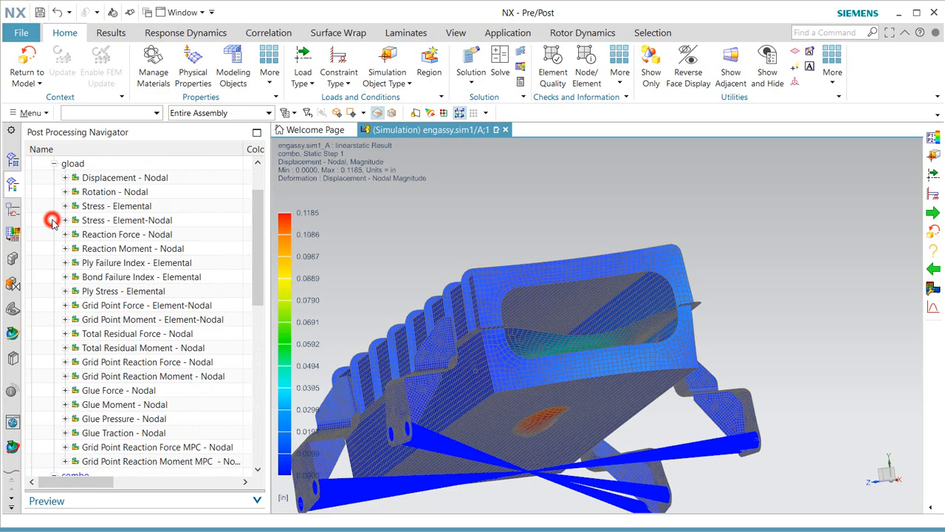
{"action": "double_click", "coordinate": [114, 178]}
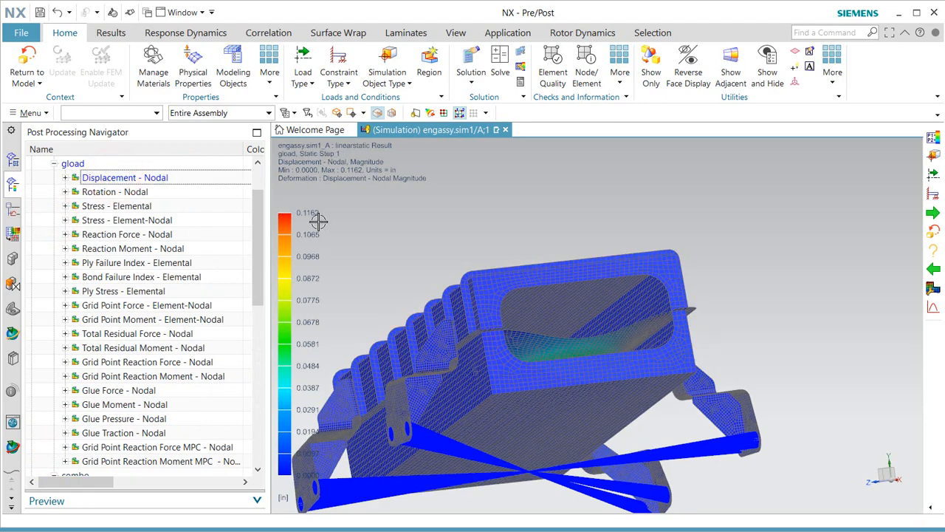
{"action": "scroll", "coordinate": [142, 320], "scroll_direction": "down", "scroll_amount": 5}
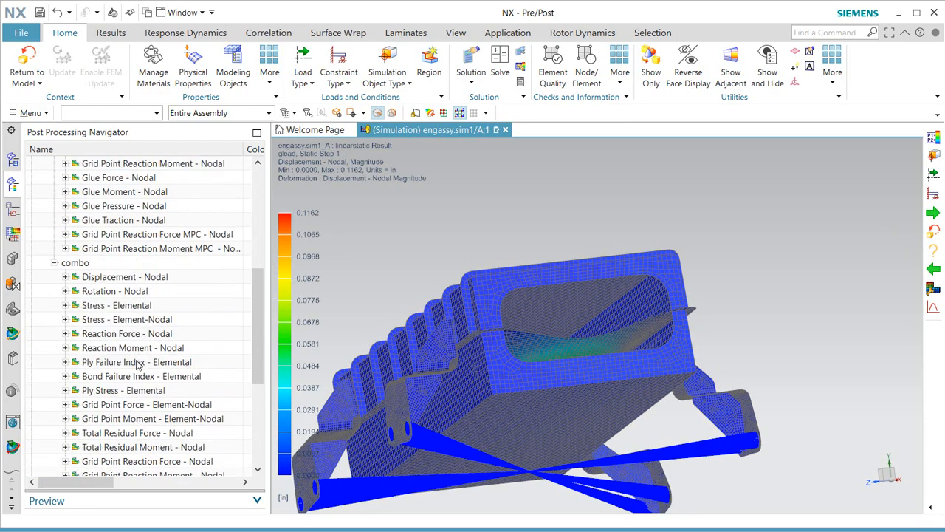
{"action": "double_click", "coordinate": [115, 279]}
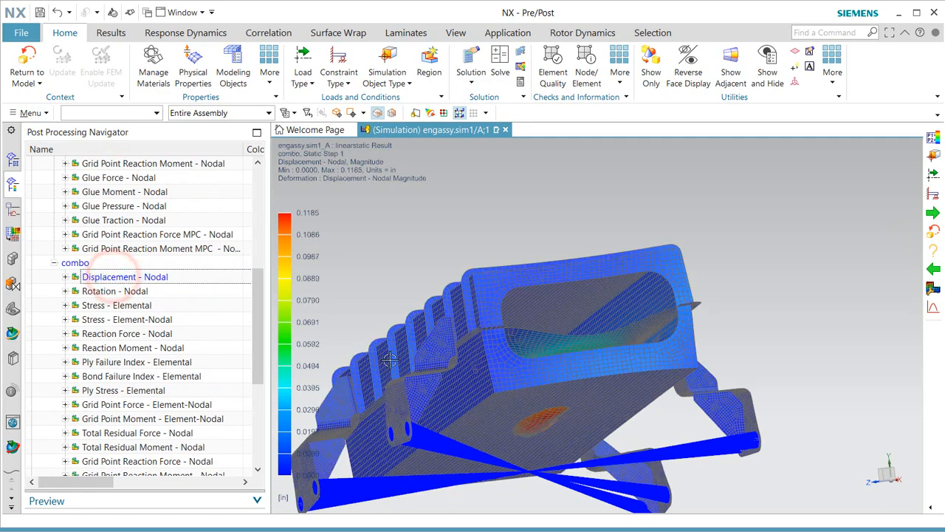
Return to the model and start a new result variable named disp.
{"action": "left_click", "coordinate": [26, 63]}
{"action": "left_click", "coordinate": [12, 161]}
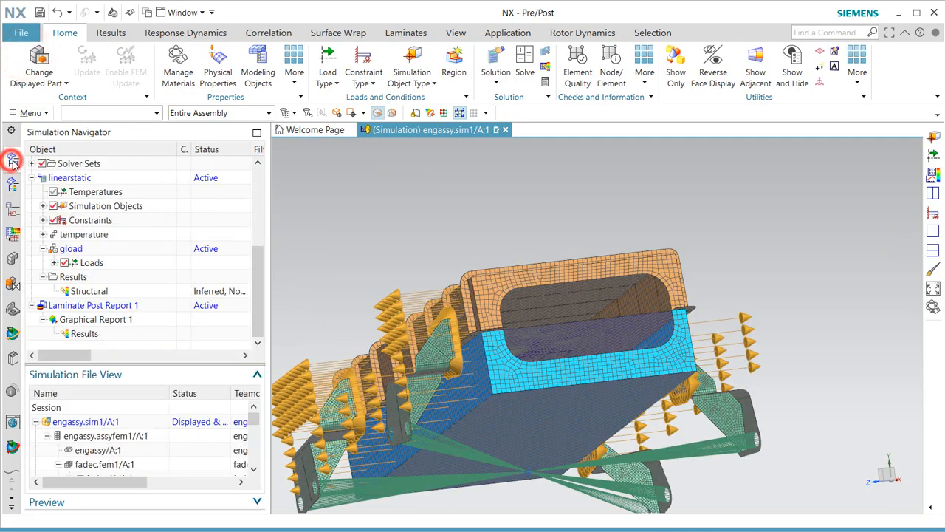
{"action": "left_click", "coordinate": [111, 32]}
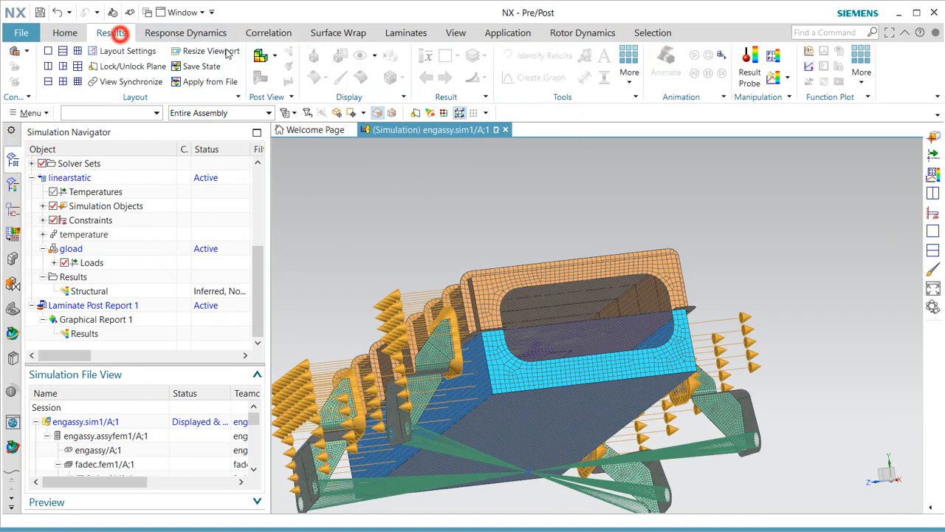
{"action": "left_click", "coordinate": [776, 54]}
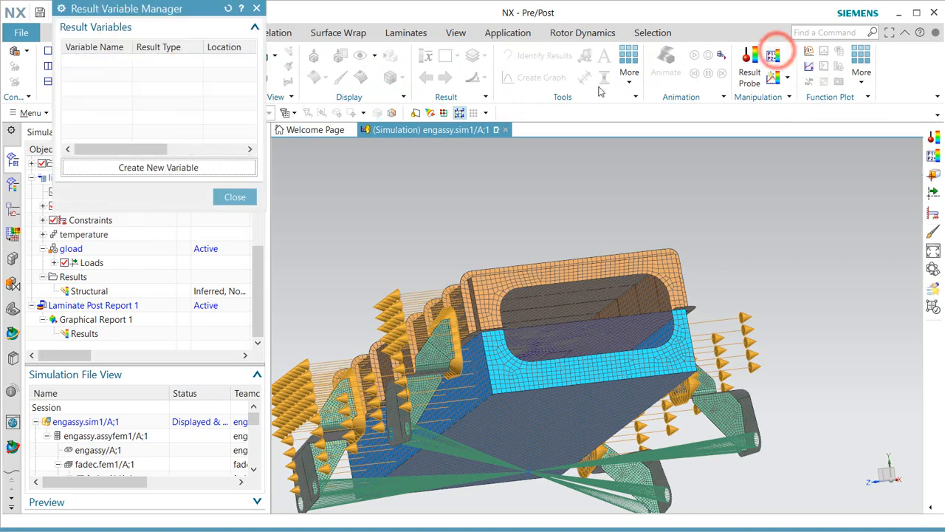
{"action": "left_click", "coordinate": [146, 168]}
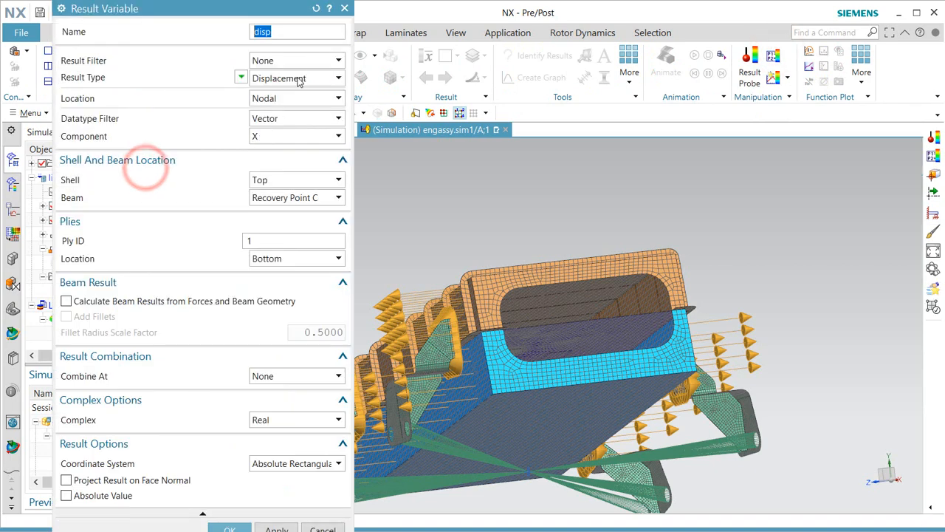
{"action": "type", "text": "disp"}
Define disp as linearstatic Displacement Magnitude, confirm it, and close the Result Variable Manager.
{"action": "left_click", "coordinate": [296, 61]}
{"action": "left_click", "coordinate": [301, 87]}
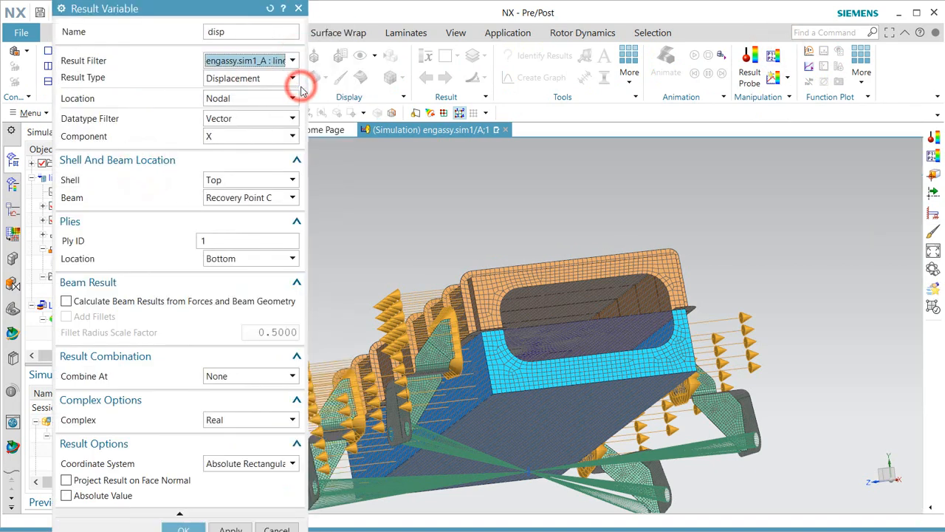
{"action": "left_click", "coordinate": [268, 79]}
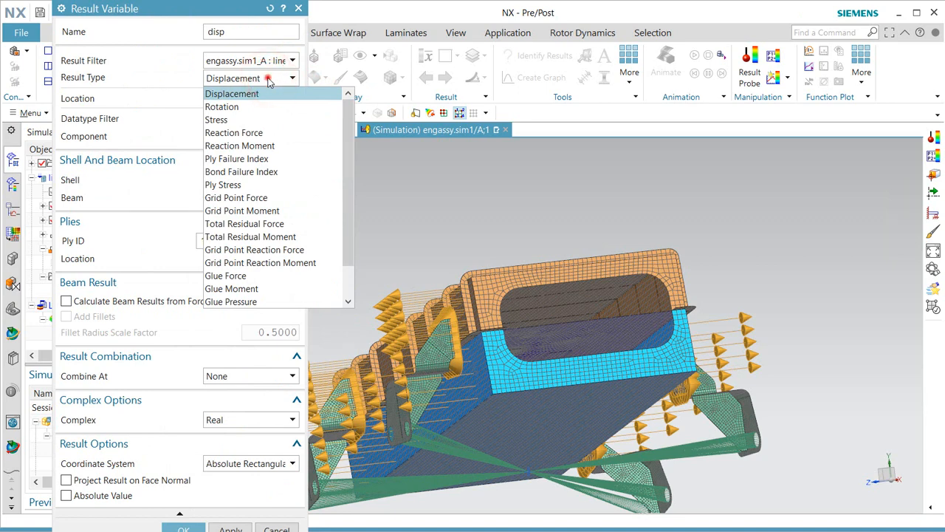
{"action": "left_click", "coordinate": [263, 94]}
{"action": "left_click", "coordinate": [240, 139]}
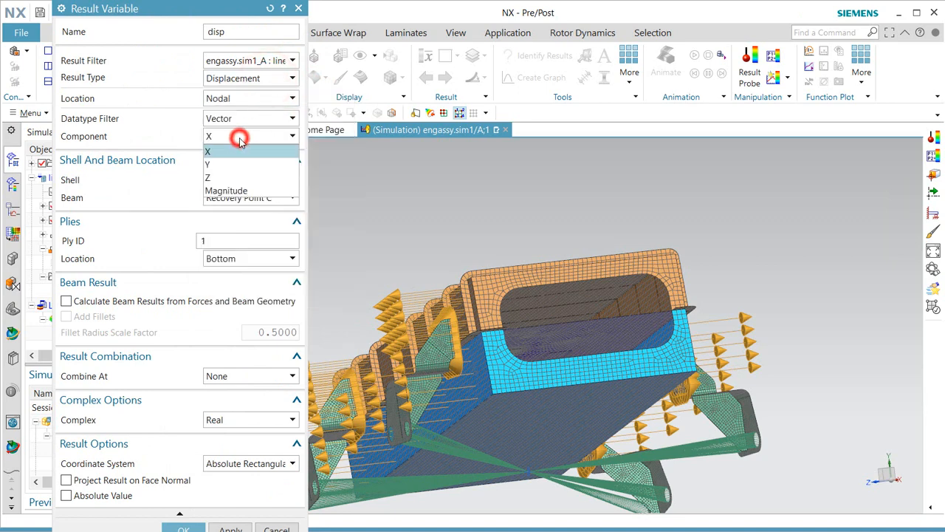
{"action": "left_click", "coordinate": [235, 190]}
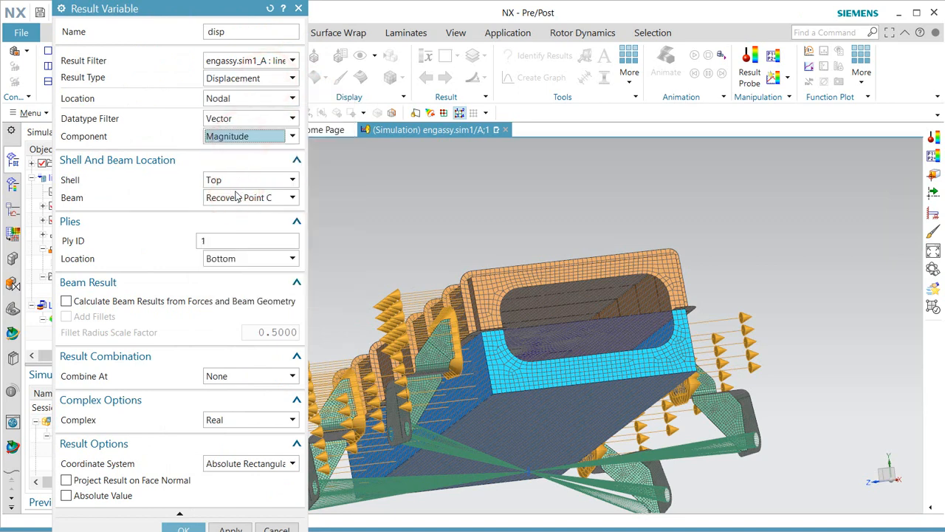
{"action": "left_click", "coordinate": [235, 32]}
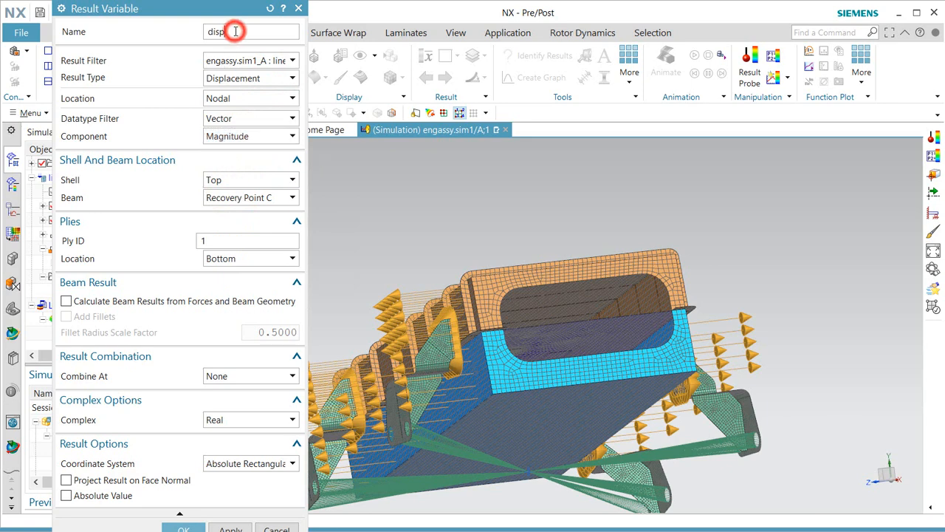
{"action": "double_click", "coordinate": [234, 31]}
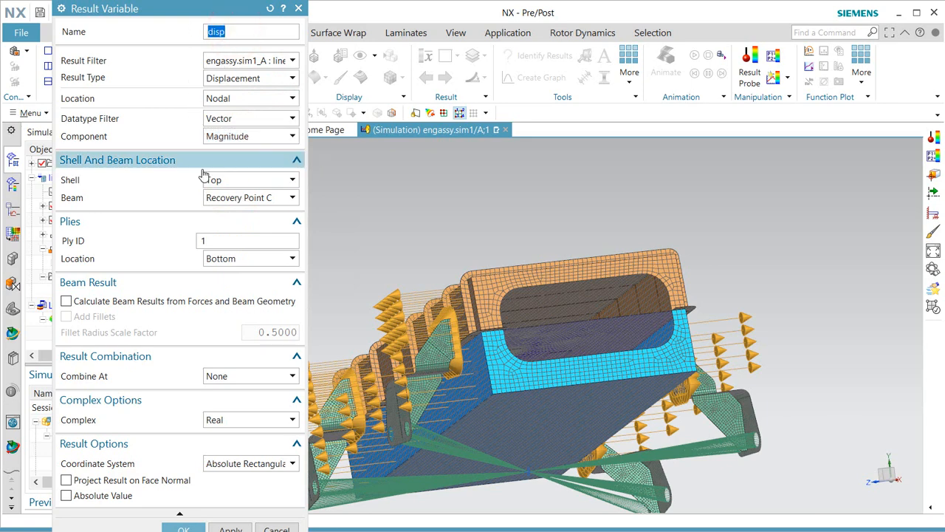
{"action": "left_click", "coordinate": [192, 527]}
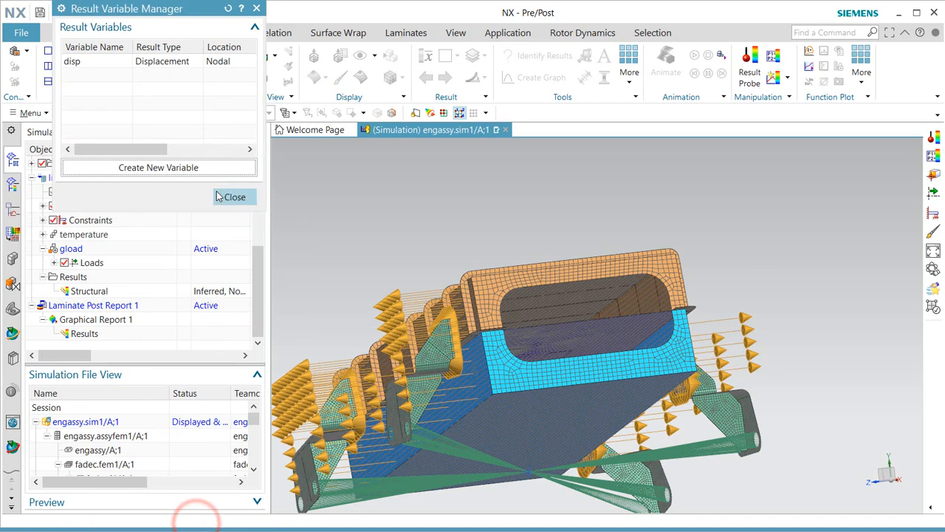
{"action": "left_click", "coordinate": [235, 196]}
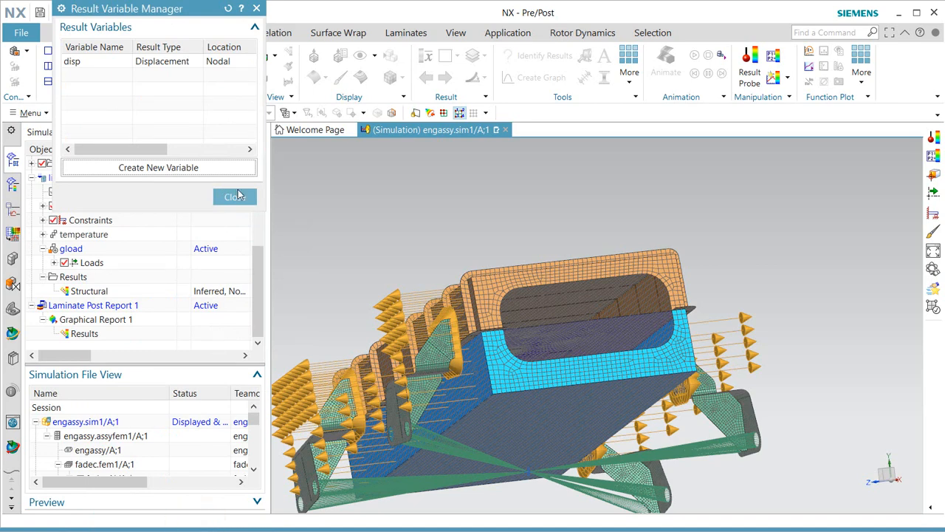
Create result probe maxdisp with formula disp and List output, reading the maximum 0.118497 in.
{"action": "left_click", "coordinate": [748, 83]}
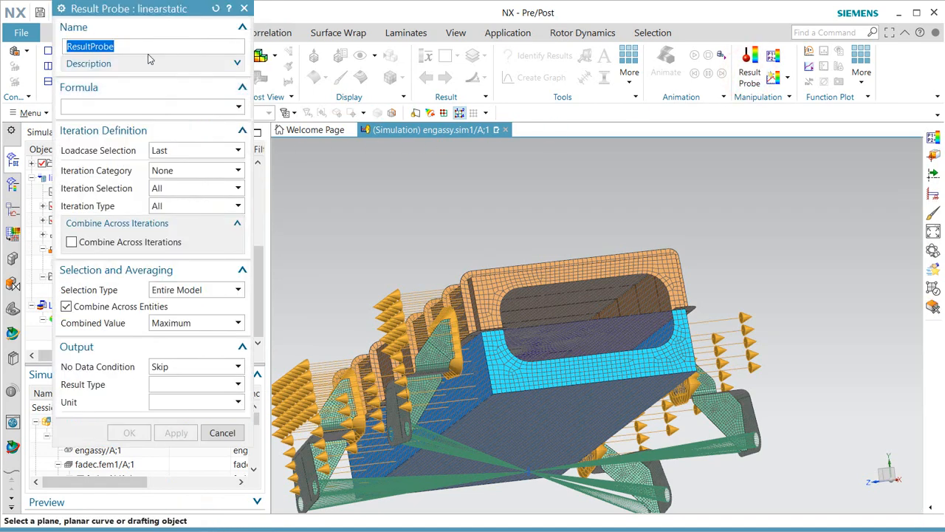
{"action": "type", "text": "maxdisp"}
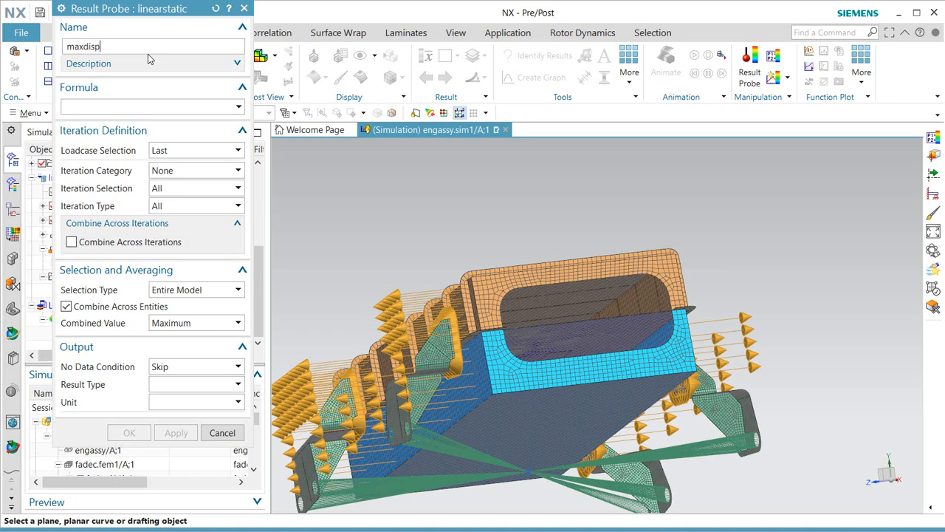
{"action": "left_click", "coordinate": [110, 102]}
{"action": "type", "text": "di"}
{"action": "key", "text": "Return"}
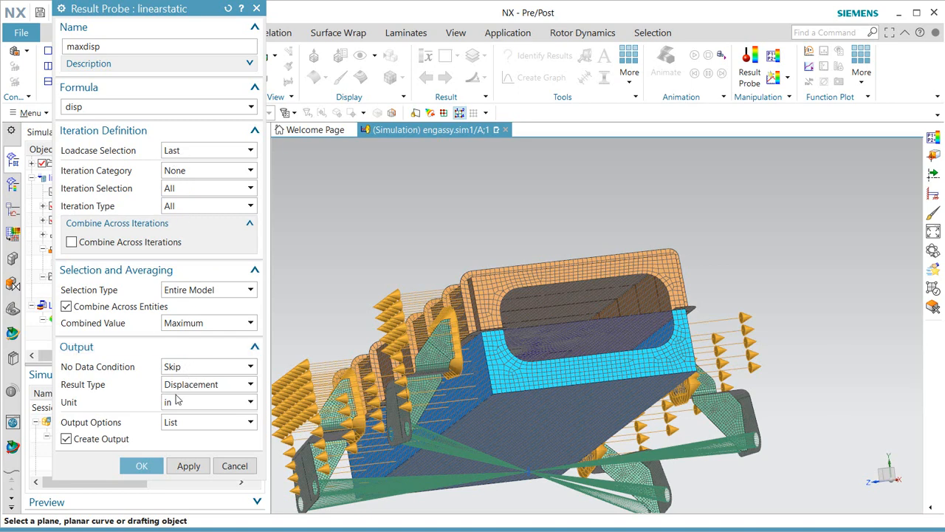
{"action": "left_click", "coordinate": [186, 426]}
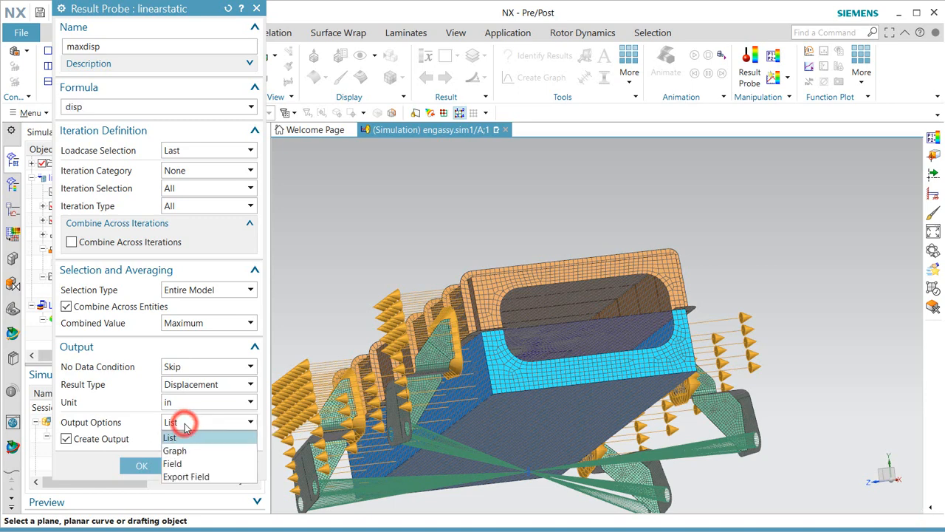
{"action": "left_click", "coordinate": [184, 426]}
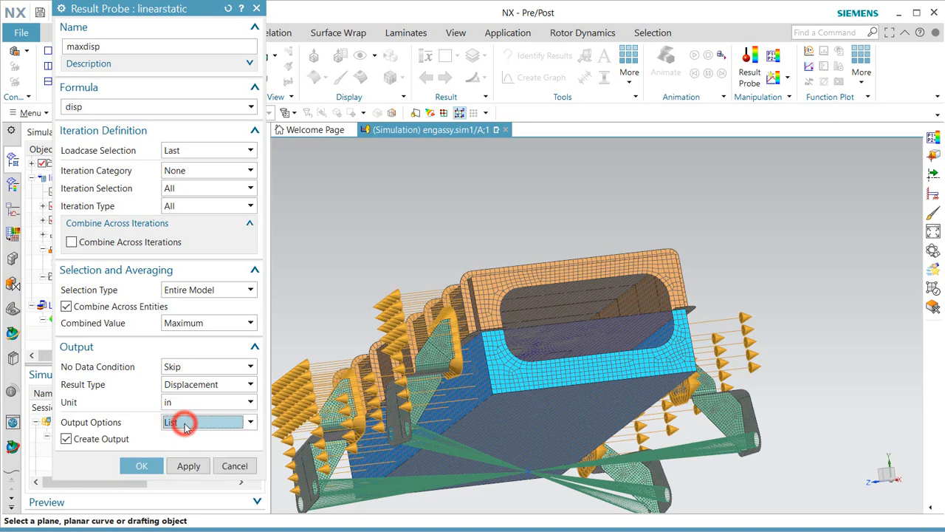
{"action": "left_click", "coordinate": [141, 465]}
{"action": "left_click_drag", "start_coordinate": [201, 322], "coordinate": [154, 322]}
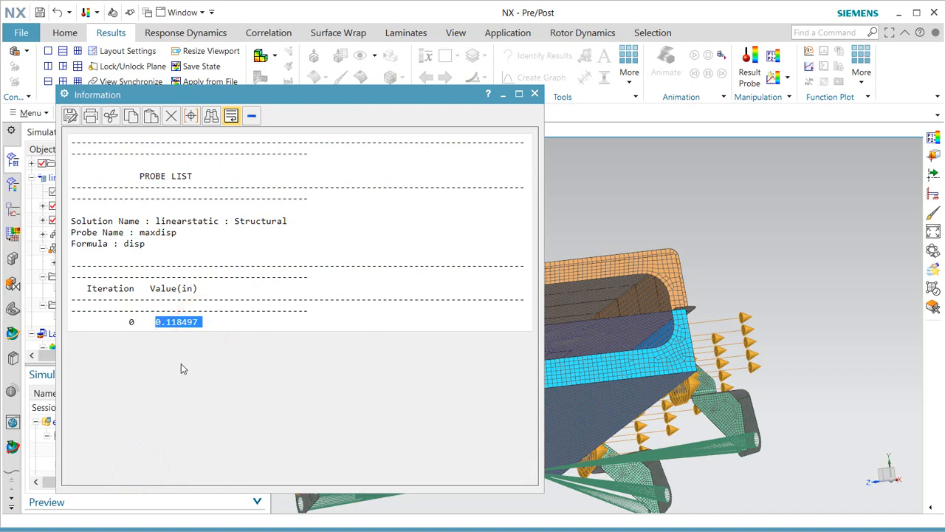
{"action": "left_click", "coordinate": [535, 95]}
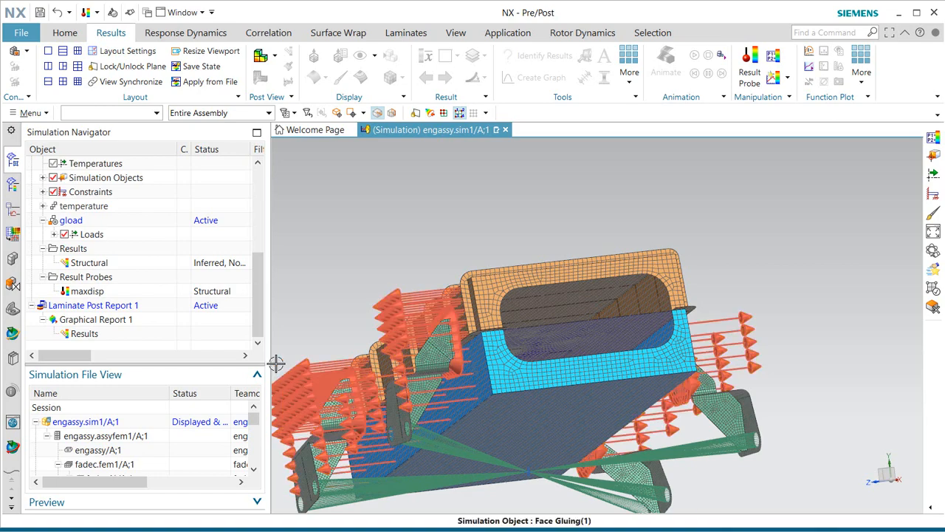
Display the combo load case's Stress - Element-Nodal contour.
{"action": "left_click", "coordinate": [13, 184]}
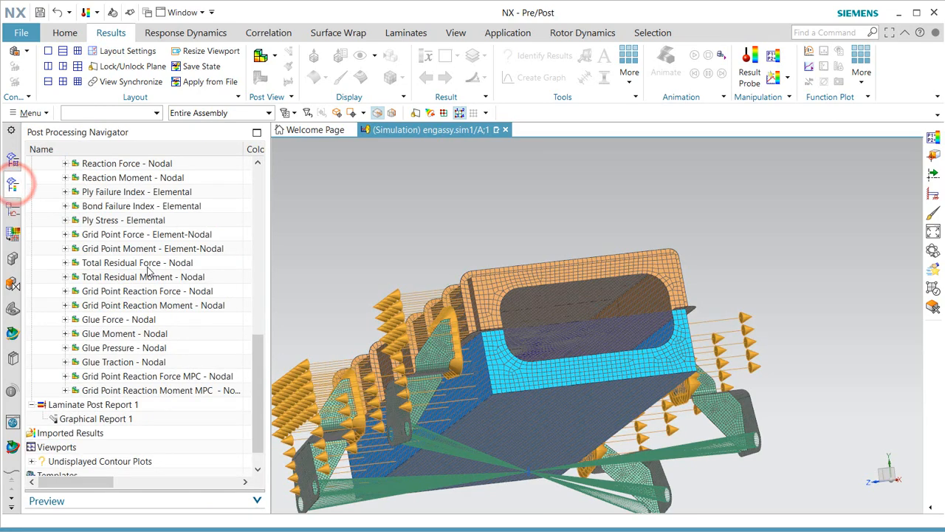
{"action": "scroll", "coordinate": [148, 271], "scroll_direction": "up", "scroll_amount": 7}
{"action": "scroll", "coordinate": [120, 324], "scroll_direction": "down", "scroll_amount": 2}
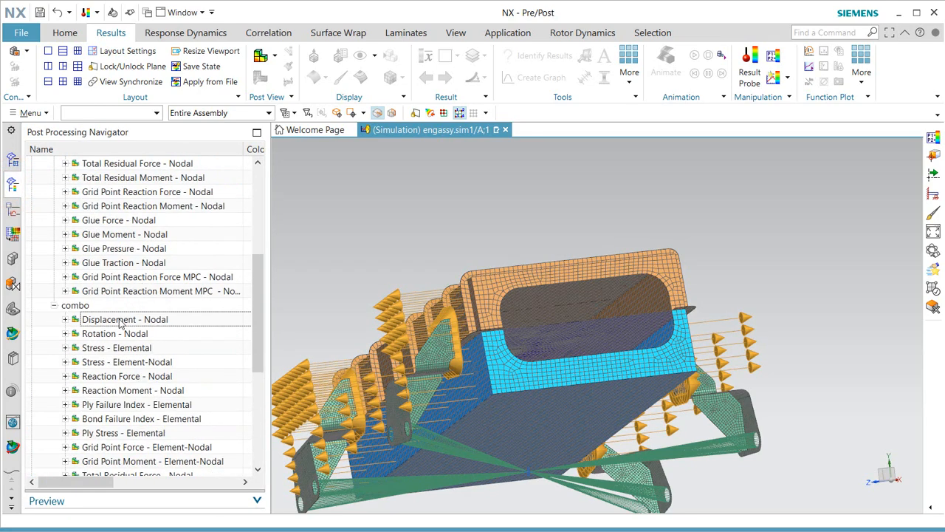
{"action": "double_click", "coordinate": [110, 362]}
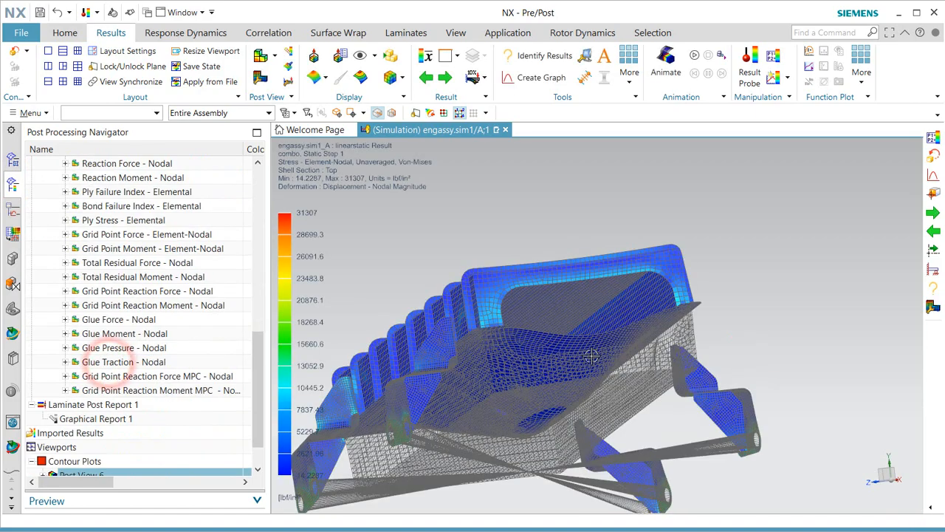
Orbit and zoom onto the support bracket's hole and turn result deformation Off.
{"action": "middle_click_drag", "start_coordinate": [588, 358], "coordinate": [657, 399]}
{"action": "scroll", "coordinate": [607, 228], "scroll_direction": "down", "scroll_amount": 2}
{"action": "scroll", "coordinate": [446, 414], "scroll_direction": "up", "scroll_amount": 5}
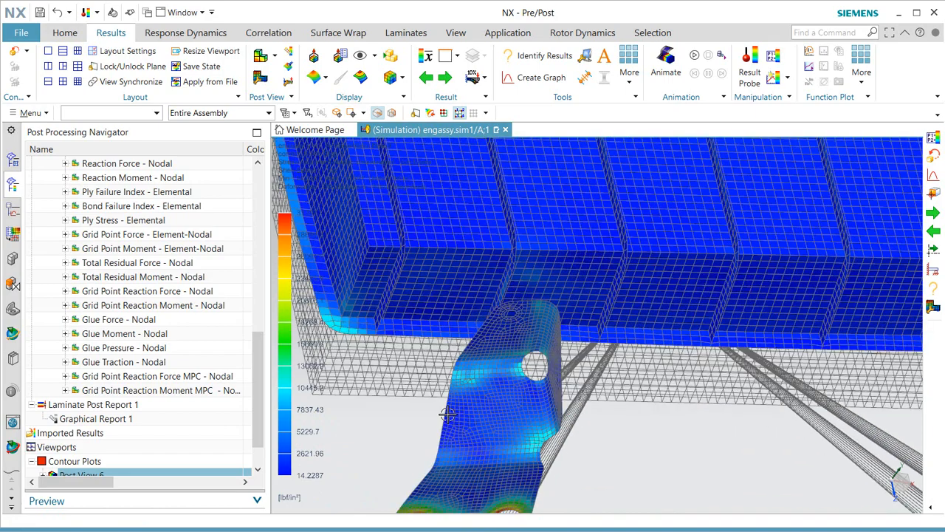
{"action": "middle_click_drag", "start_coordinate": [445, 407], "coordinate": [462, 407]}
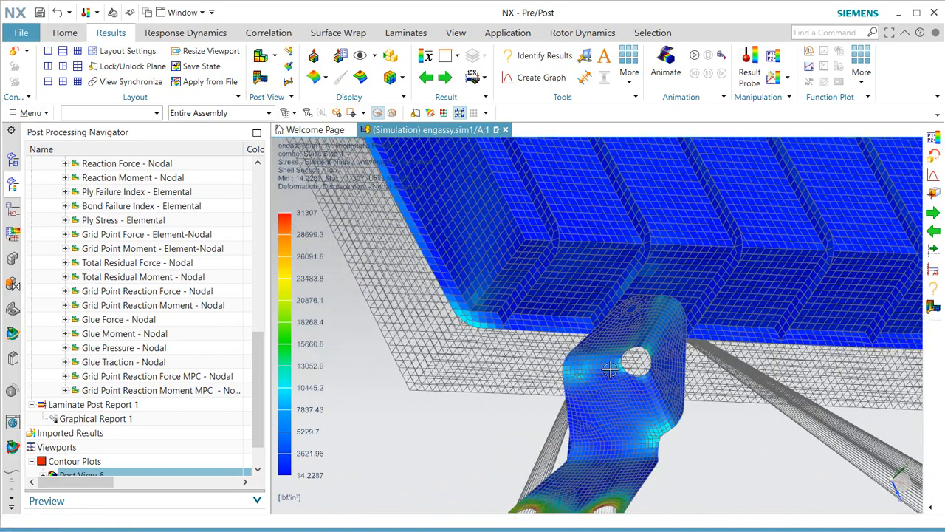
{"action": "scroll", "coordinate": [610, 369], "scroll_direction": "up", "scroll_amount": 3}
{"action": "scroll", "coordinate": [607, 373], "scroll_direction": "up", "scroll_amount": 2}
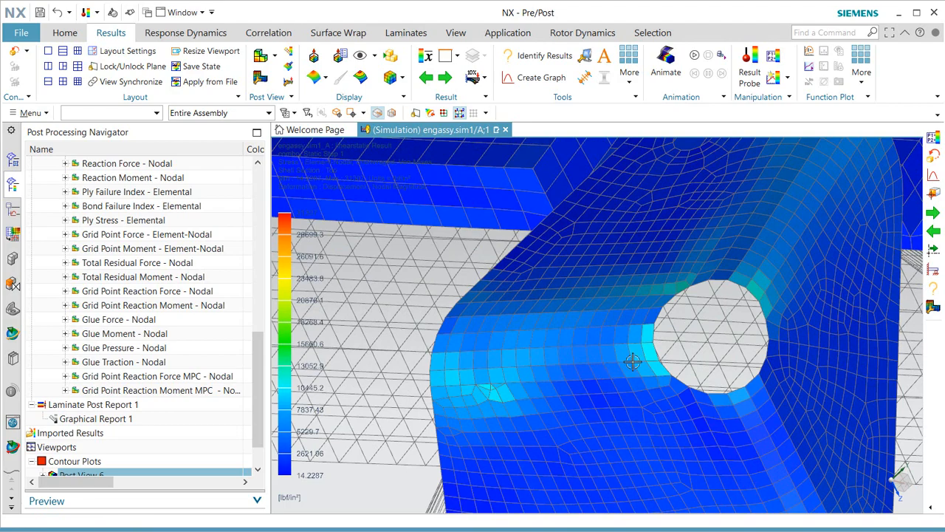
{"action": "scroll", "coordinate": [633, 361], "scroll_direction": "down", "scroll_amount": 5}
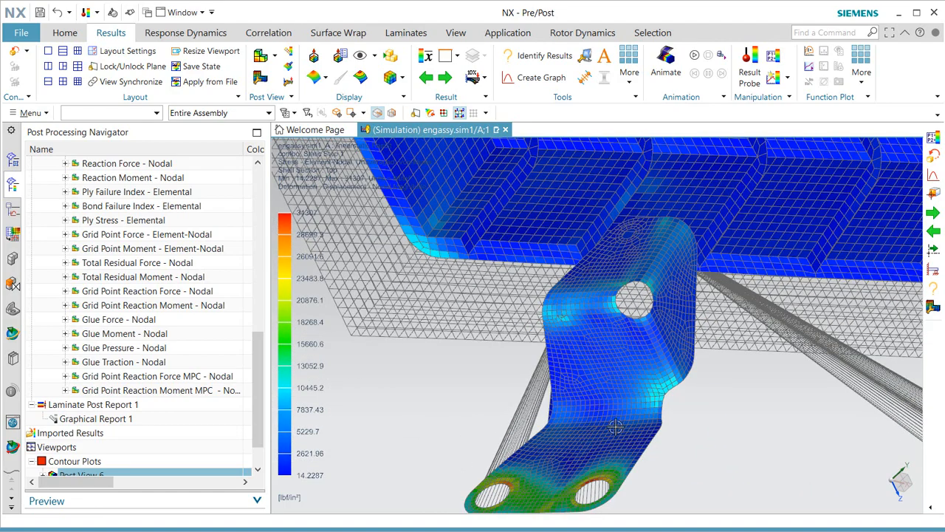
{"action": "middle_click_drag", "start_coordinate": [614, 439], "coordinate": [688, 403]}
{"action": "scroll", "coordinate": [718, 367], "scroll_direction": "up", "scroll_amount": 5}
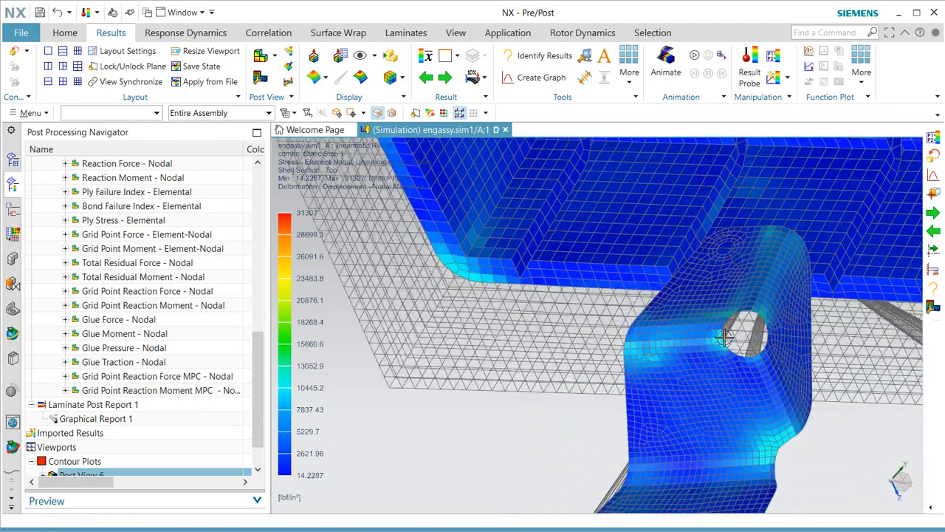
{"action": "left_click", "coordinate": [482, 77]}
{"action": "left_click", "coordinate": [489, 122]}
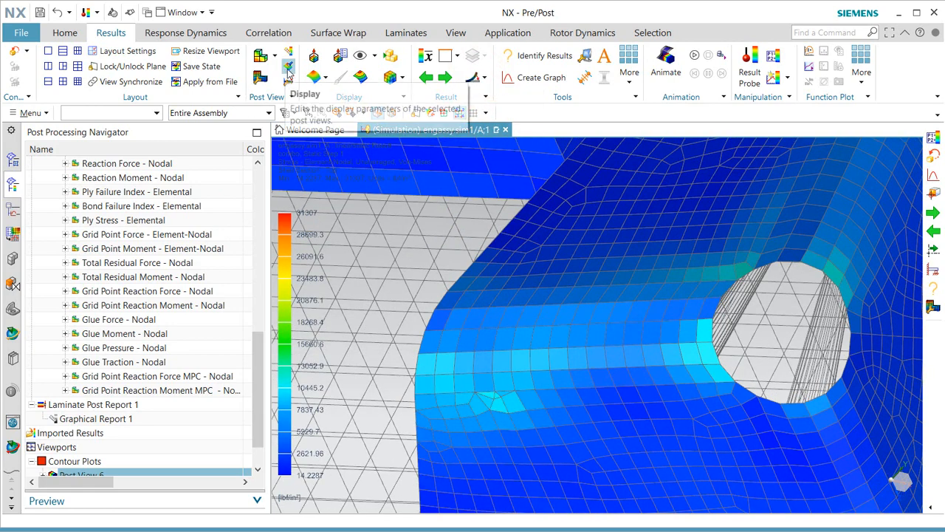
Graph stress along a two-node query curve from the hole edge to the bracket's outer edge, then close it.
{"action": "left_click", "coordinate": [521, 79]}
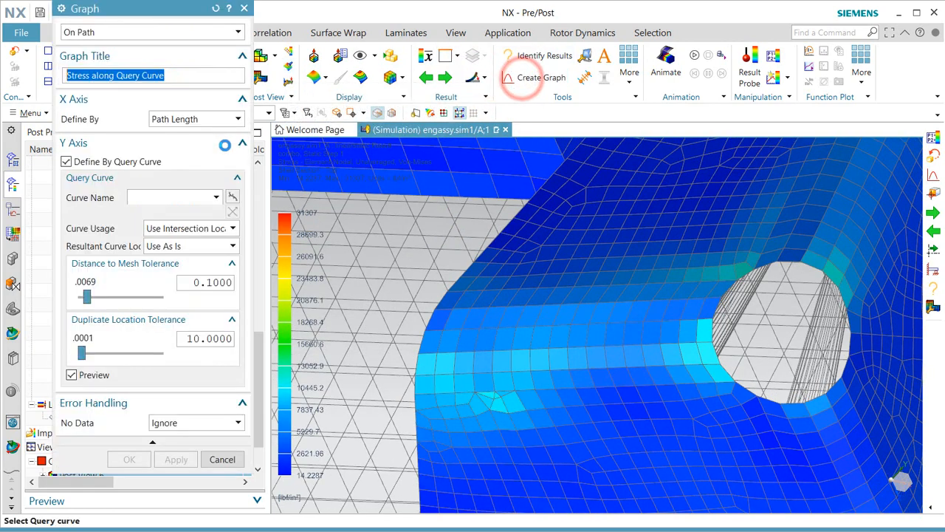
{"action": "left_click", "coordinate": [233, 196]}
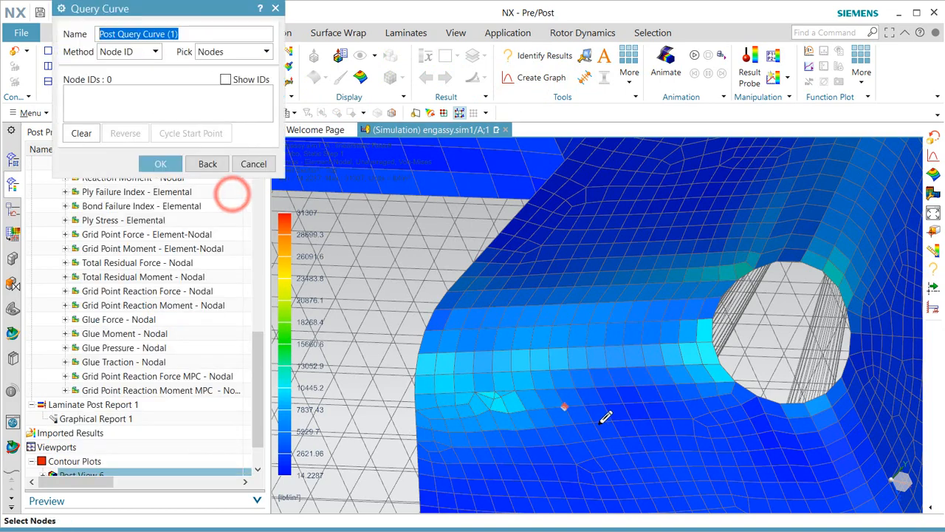
{"action": "left_click", "coordinate": [709, 340]}
{"action": "left_click", "coordinate": [418, 353]}
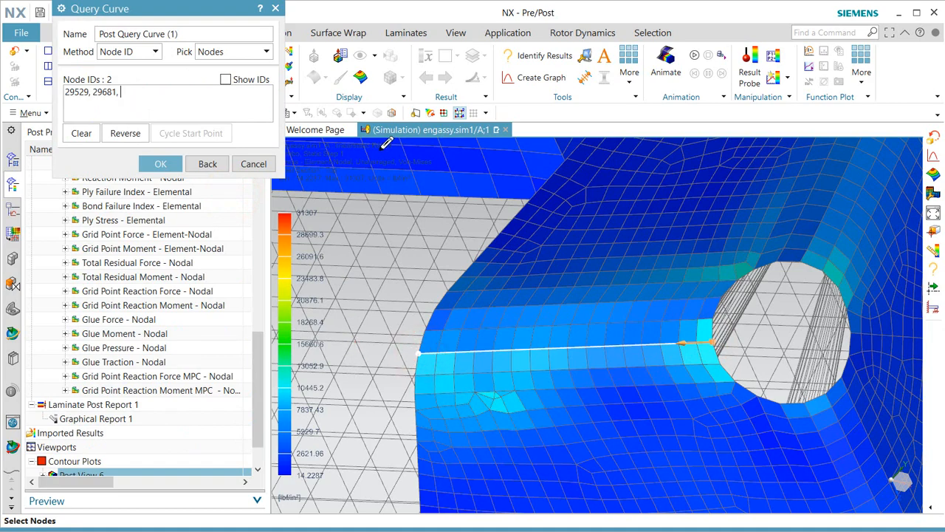
{"action": "left_click", "coordinate": [160, 163]}
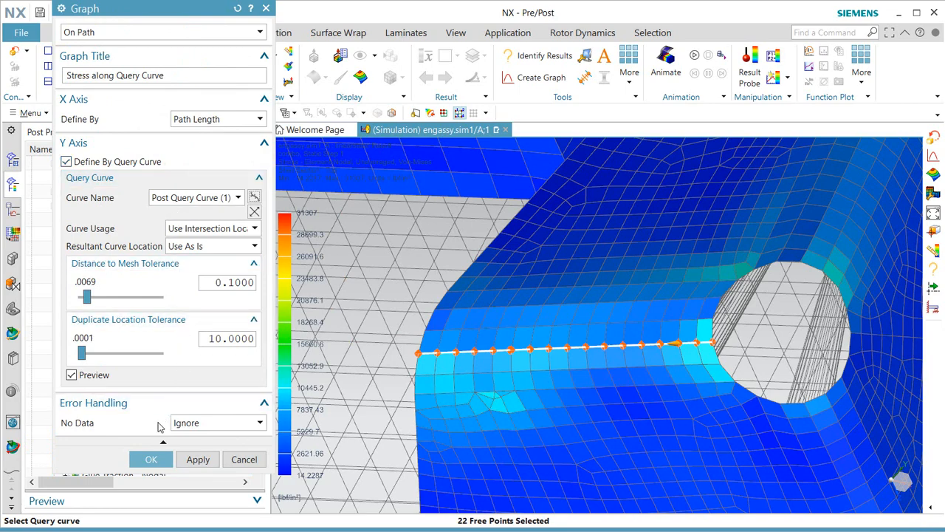
{"action": "left_click", "coordinate": [150, 458]}
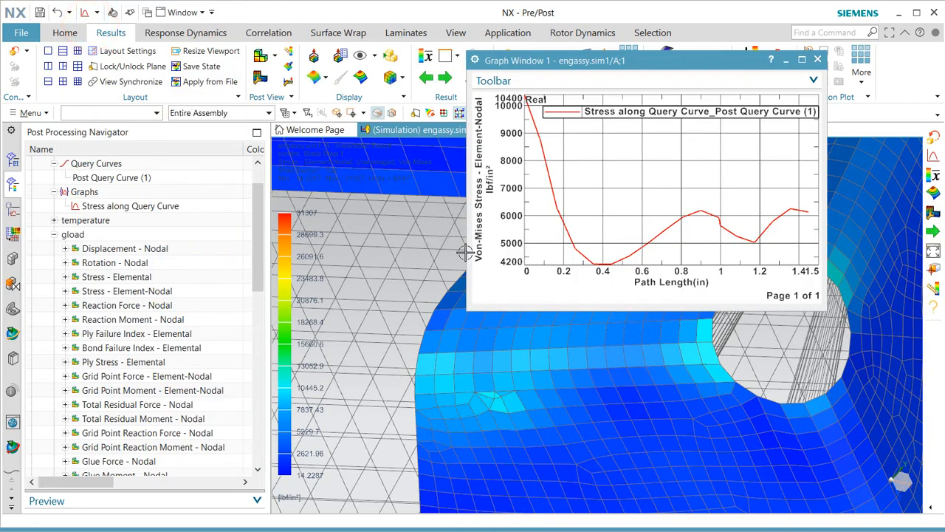
{"action": "left_click_drag", "start_coordinate": [469, 307], "coordinate": [404, 355]}
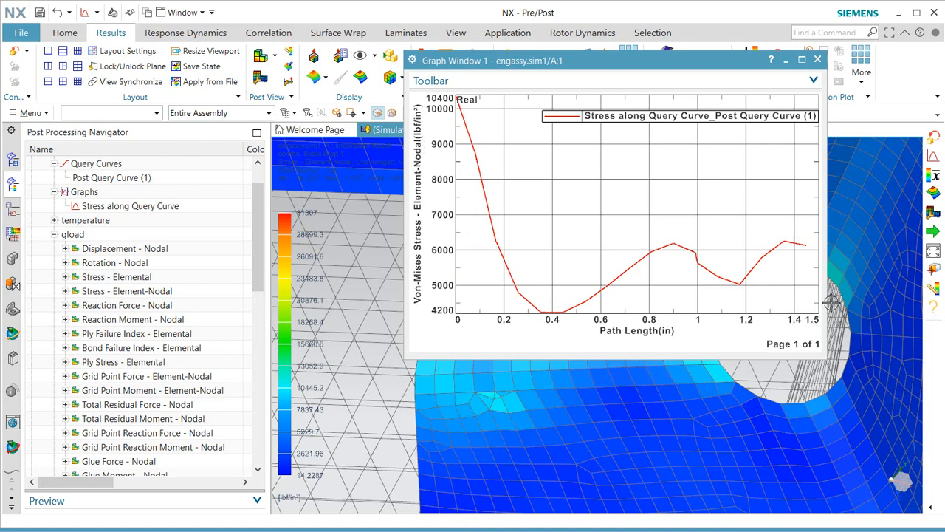
{"action": "left_click", "coordinate": [816, 61]}
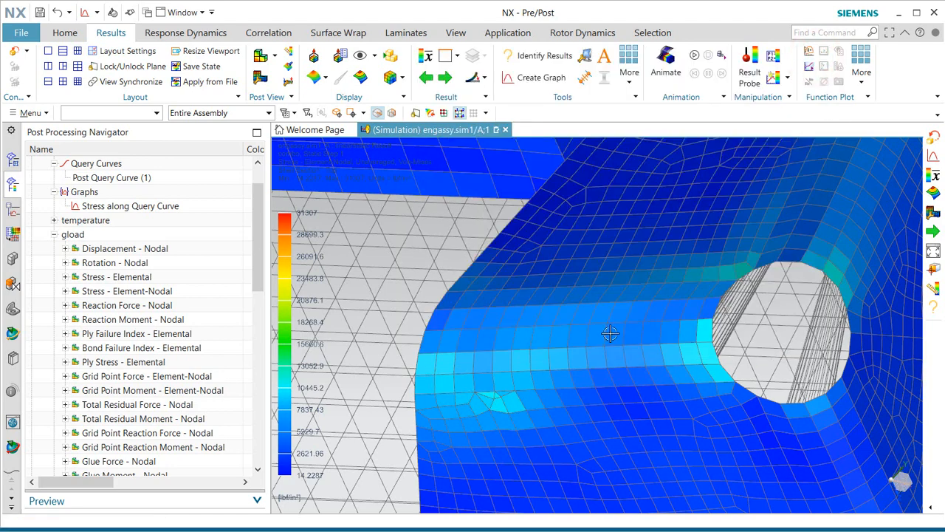
Orbit and zoom to a close-up of the bracket hole and its adjacent mesh.
{"action": "scroll", "coordinate": [517, 308], "scroll_direction": "down", "scroll_amount": 5}
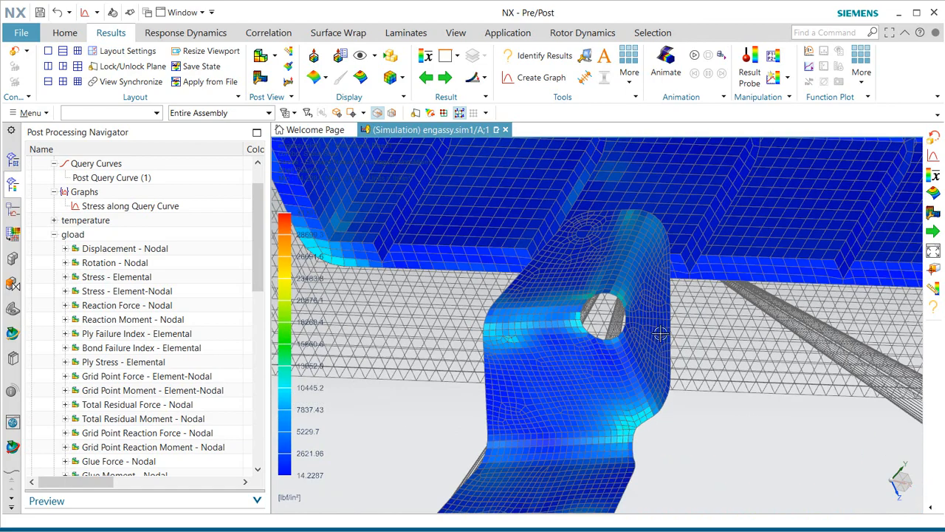
{"action": "middle_click_drag", "start_coordinate": [660, 335], "coordinate": [702, 337]}
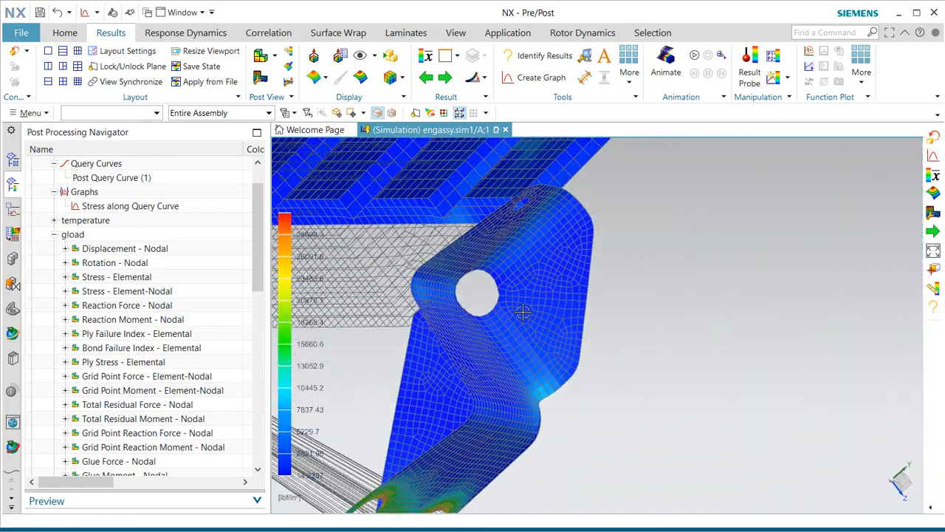
{"action": "scroll", "coordinate": [522, 313], "scroll_direction": "up", "scroll_amount": 5}
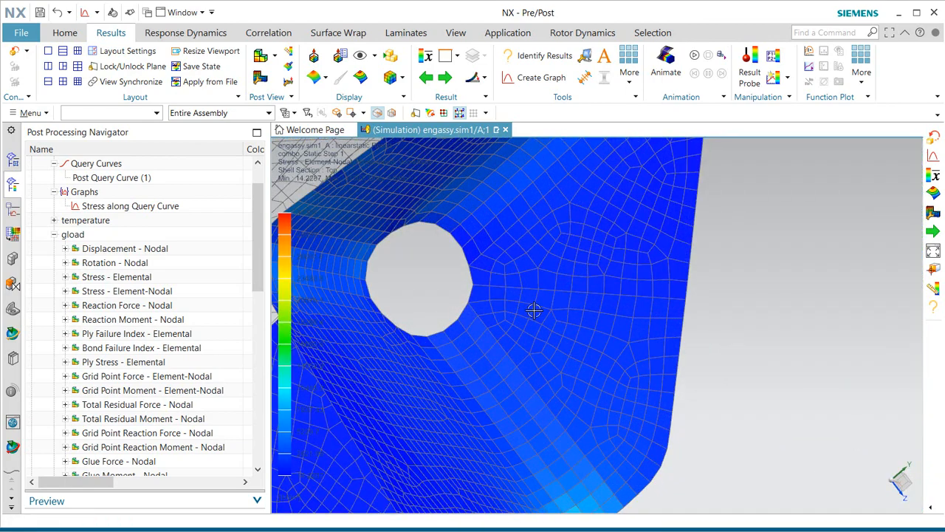
{"action": "middle_click_drag", "start_coordinate": [534, 311], "coordinate": [549, 309]}
{"action": "scroll", "coordinate": [447, 313], "scroll_direction": "up", "scroll_amount": 6}
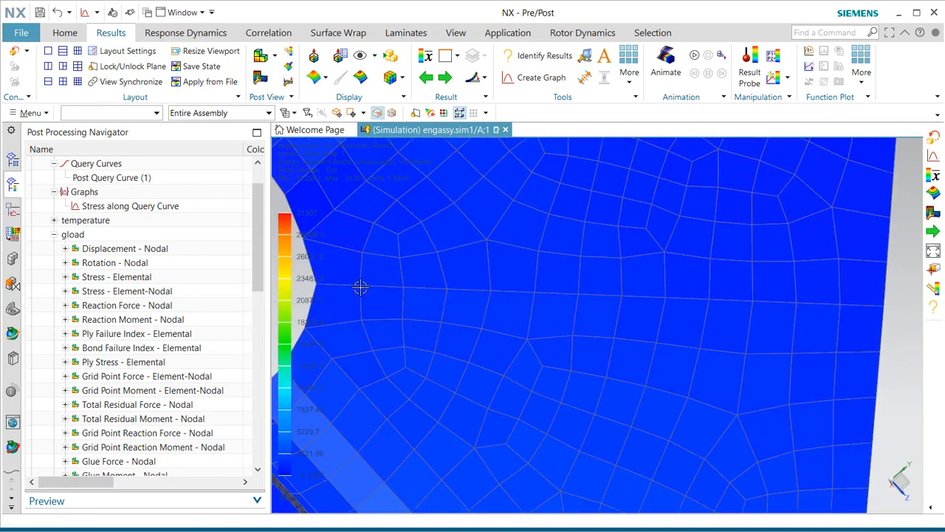
{"action": "scroll", "coordinate": [626, 309], "scroll_direction": "down", "scroll_amount": 2}
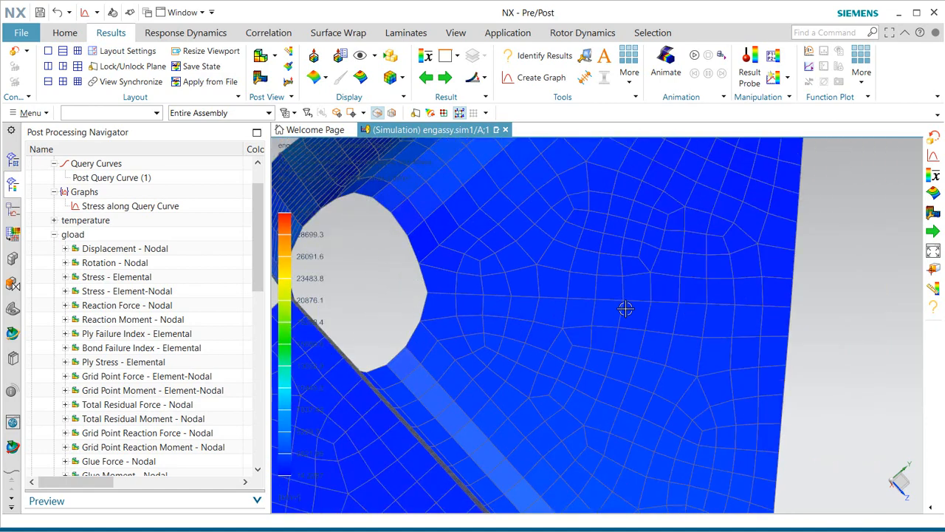
{"action": "scroll", "coordinate": [163, 285], "scroll_direction": "down", "scroll_amount": 3}
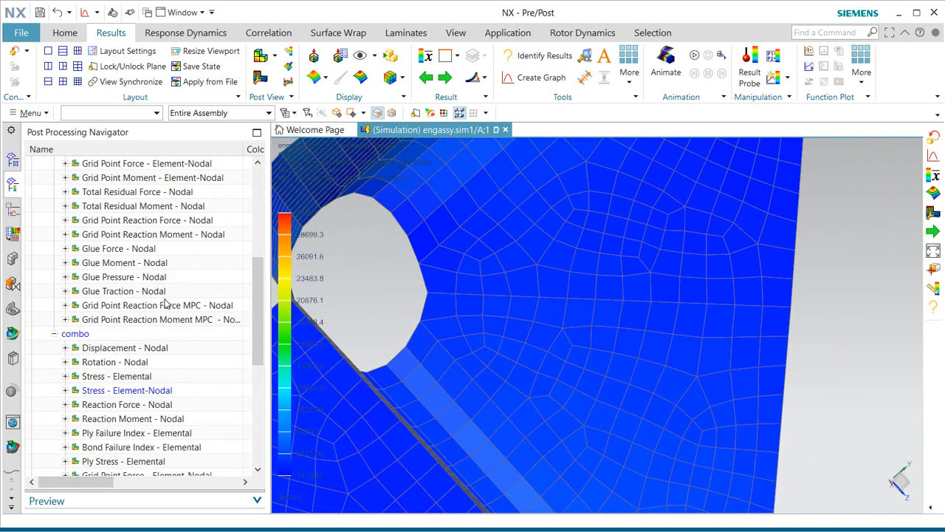
{"action": "scroll", "coordinate": [127, 392], "scroll_direction": "down", "scroll_amount": 2}
{"action": "right_click", "coordinate": [81, 432]}
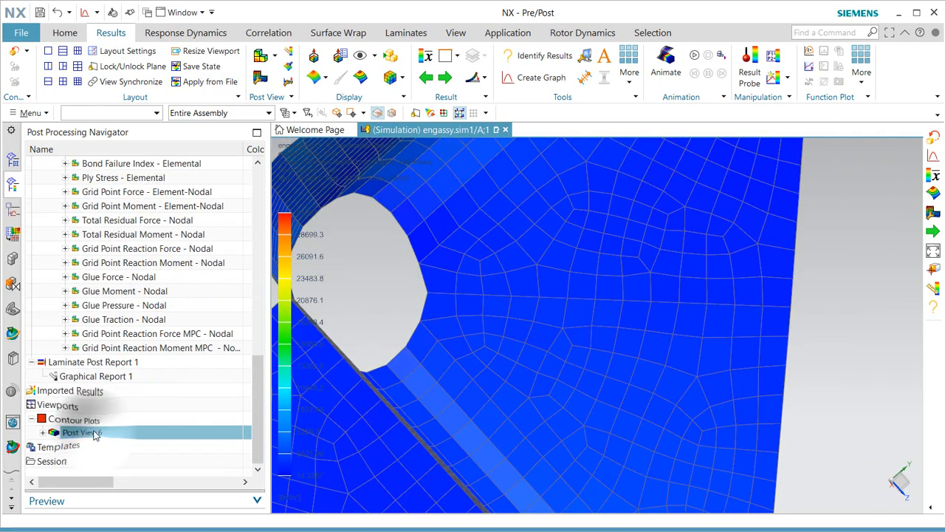
Start Free Body Results and box-select the 16 elements in the row beside the hole.
{"action": "left_click", "coordinate": [136, 377]}
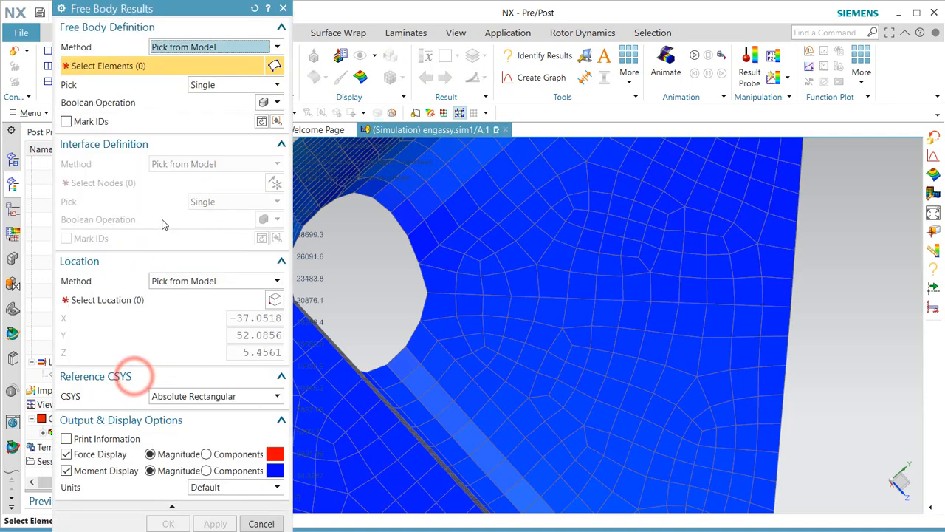
{"action": "left_click", "coordinate": [215, 86]}
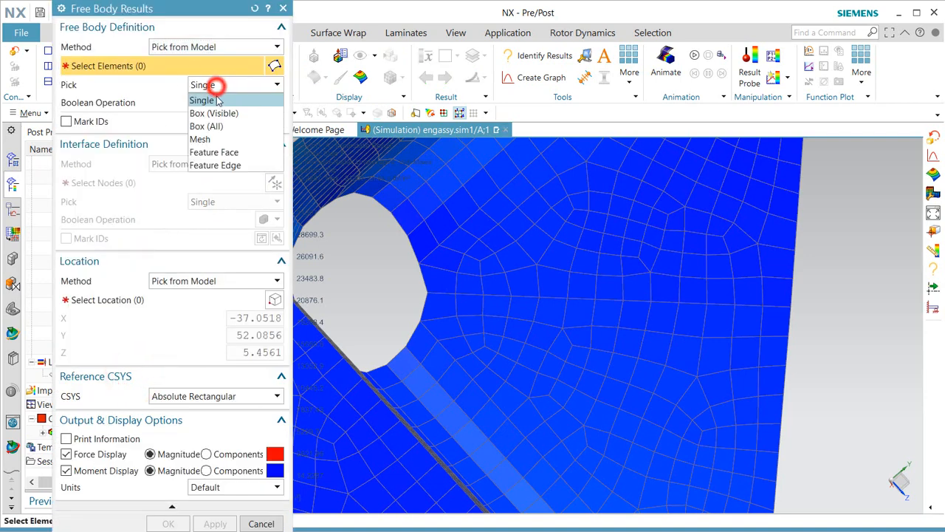
{"action": "left_click", "coordinate": [216, 124]}
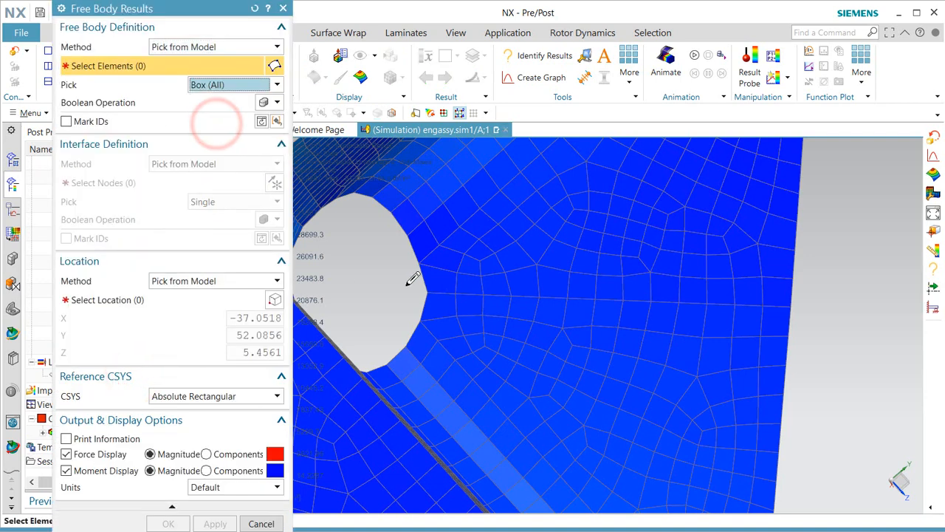
{"action": "left_click_drag", "start_coordinate": [403, 284], "coordinate": [808, 337]}
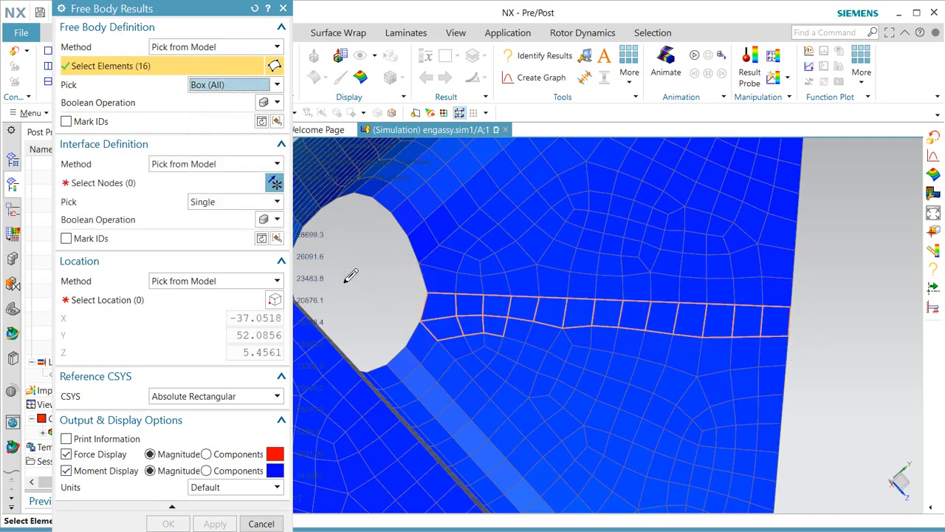
{"action": "left_click", "coordinate": [132, 183]}
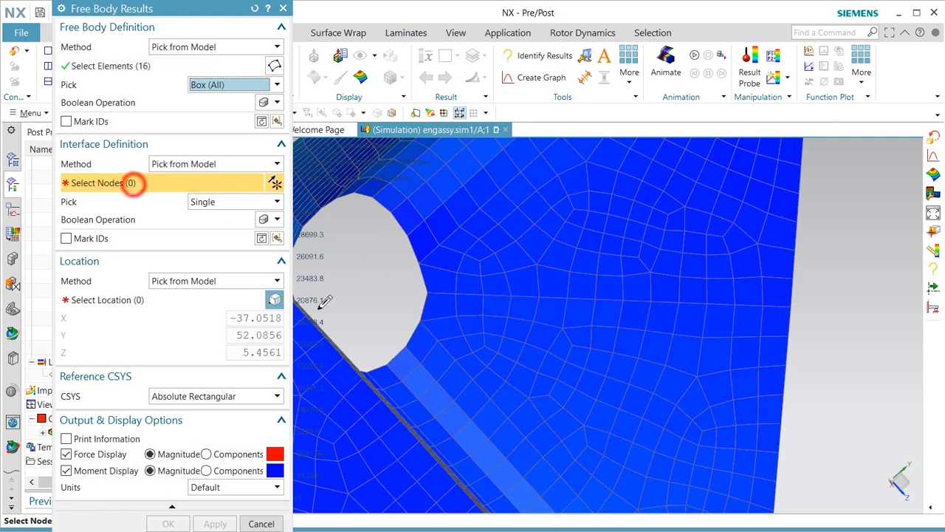
Box-select the 14 interface nodes, place the location right of the hole, and show force and moment.
{"action": "left_click", "coordinate": [412, 288]}
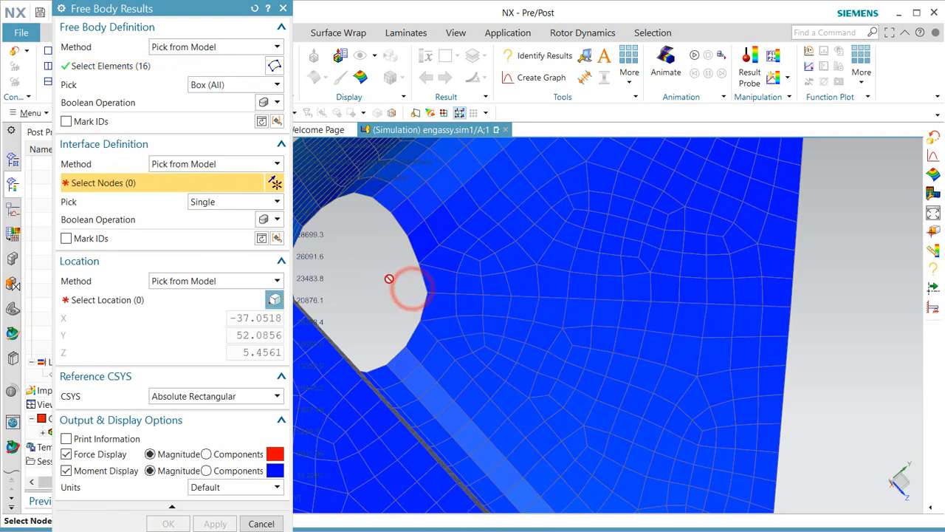
{"action": "left_click", "coordinate": [231, 204]}
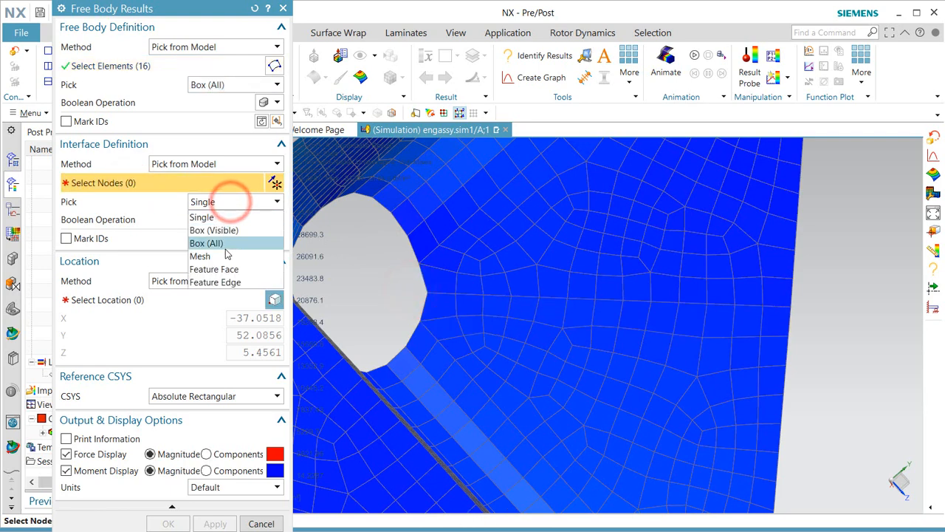
{"action": "left_click", "coordinate": [223, 243]}
{"action": "left_click_drag", "start_coordinate": [416, 292], "coordinate": [808, 309]}
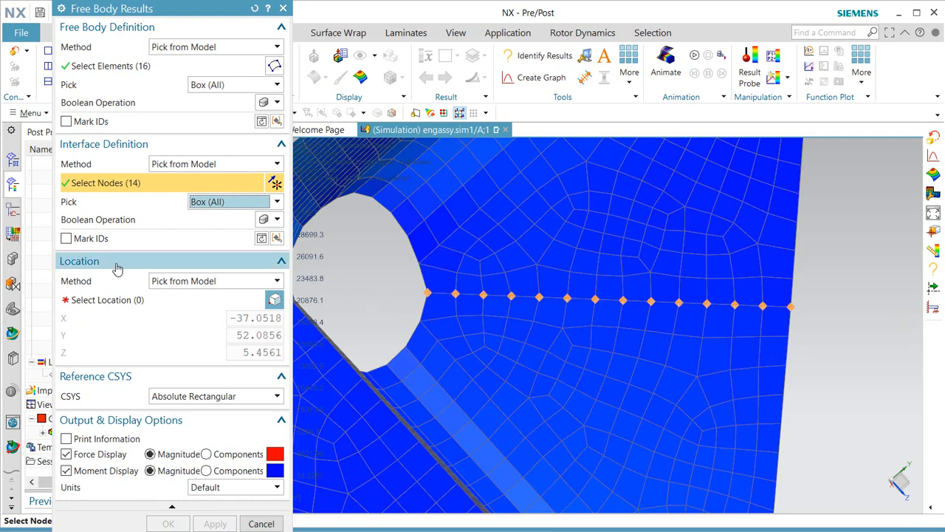
{"action": "left_click", "coordinate": [126, 300]}
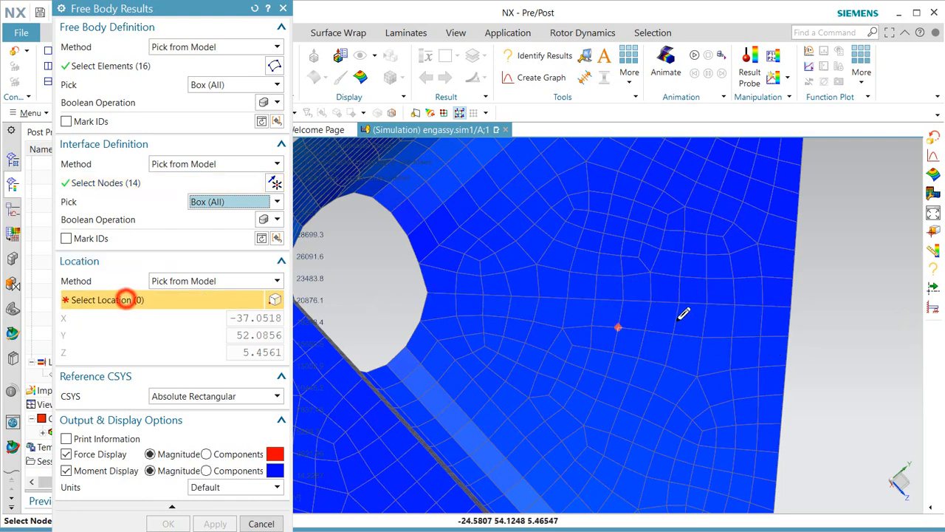
{"action": "left_click", "coordinate": [595, 298]}
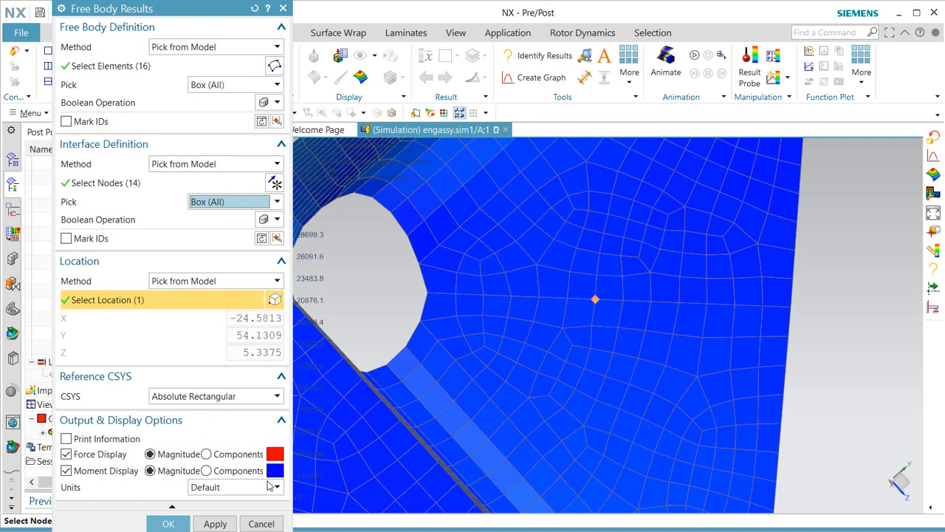
{"action": "left_click", "coordinate": [188, 524]}
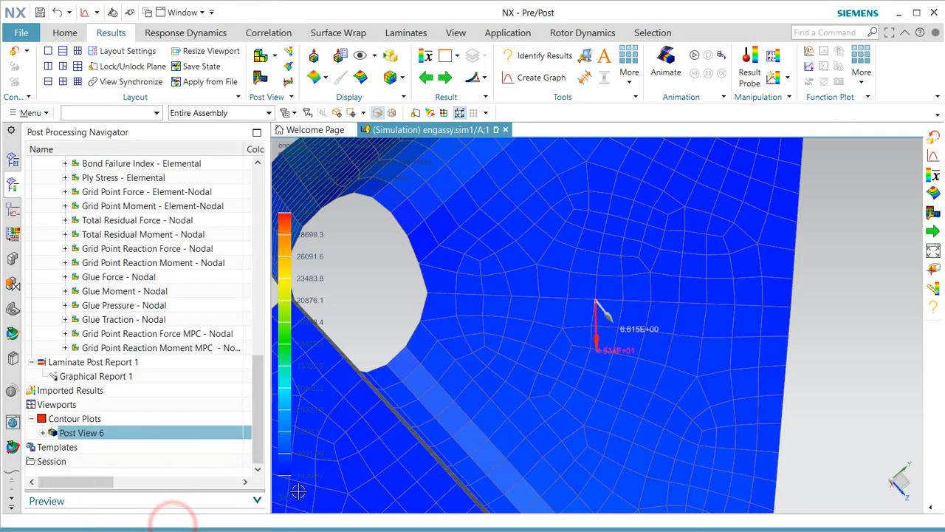
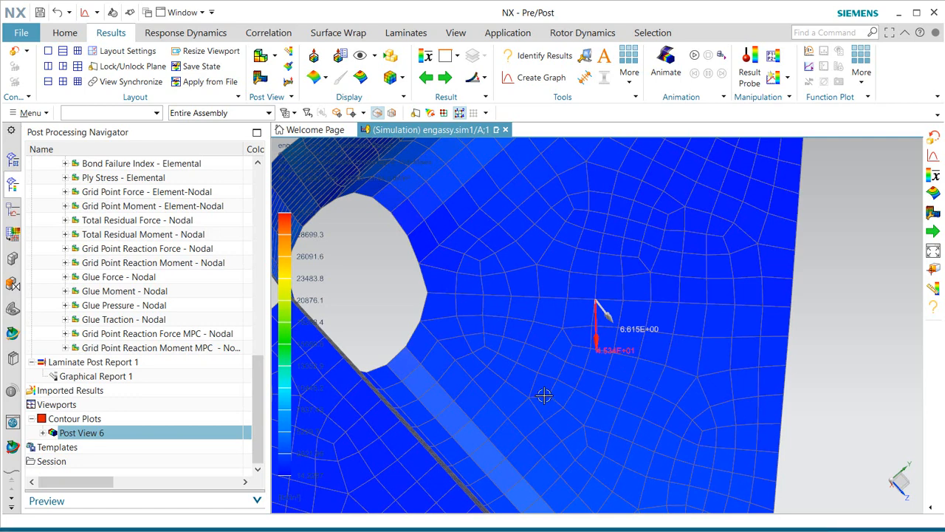
Display the Glue Force - Nodal magnitude contour (max 126.73 lbf) and open Identify Results.
{"action": "left_click", "coordinate": [65, 277]}
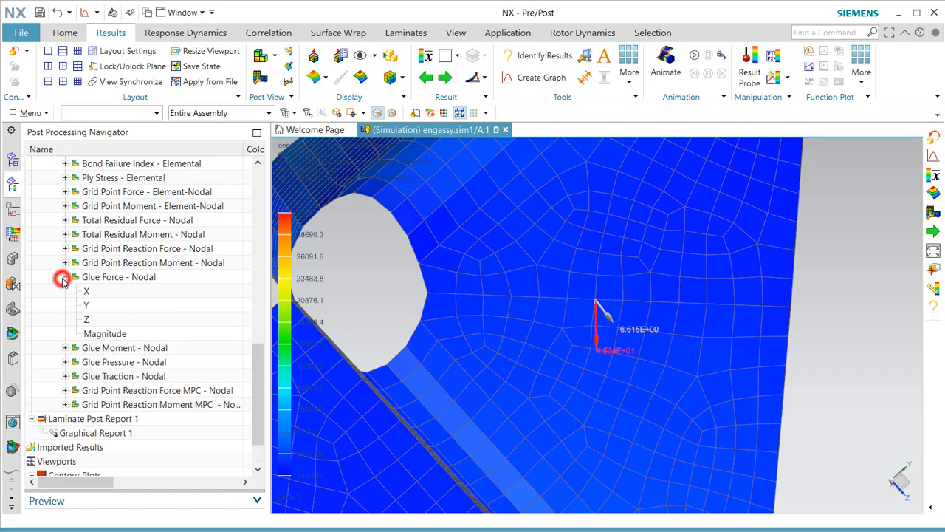
{"action": "left_click", "coordinate": [111, 335]}
{"action": "double_click", "coordinate": [110, 334]}
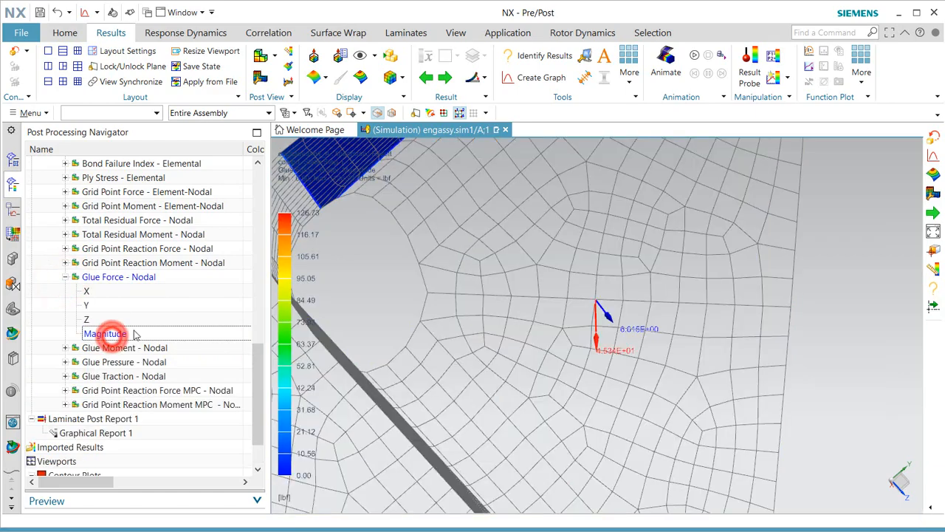
{"action": "scroll", "coordinate": [657, 327], "scroll_direction": "down", "scroll_amount": 8}
{"action": "middle_click_drag", "start_coordinate": [672, 334], "coordinate": [691, 419]}
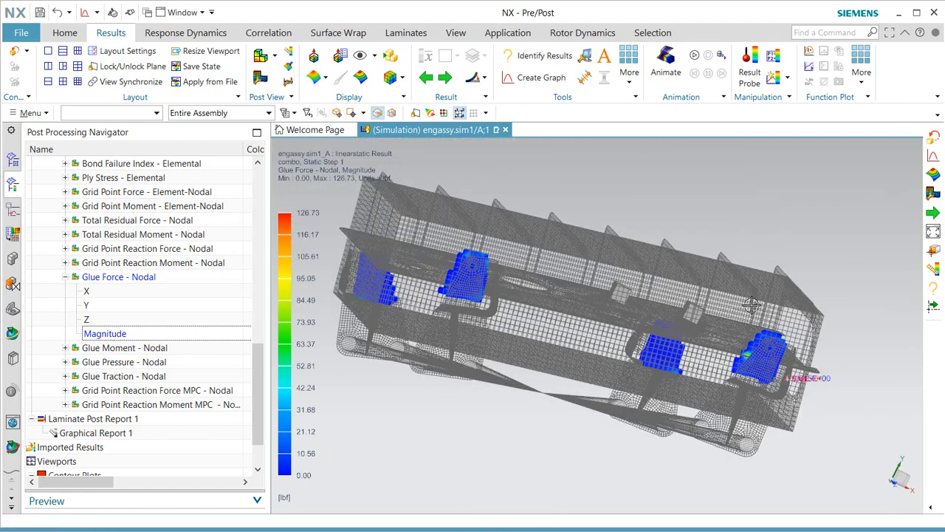
{"action": "left_click", "coordinate": [533, 56]}
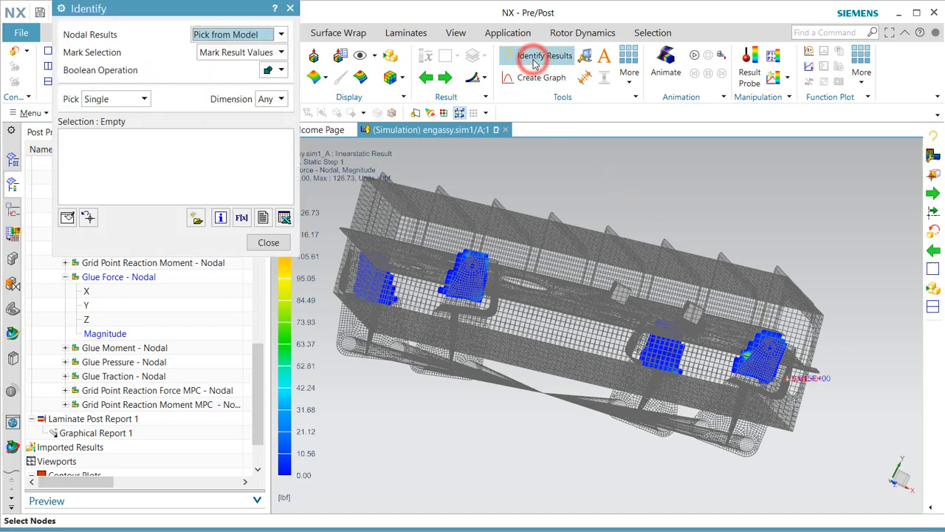
Pick the four glue faces by Feature Face (1240 nodes) and list their forces in a spreadsheet.
{"action": "left_click", "coordinate": [117, 98]}
{"action": "left_click", "coordinate": [128, 169]}
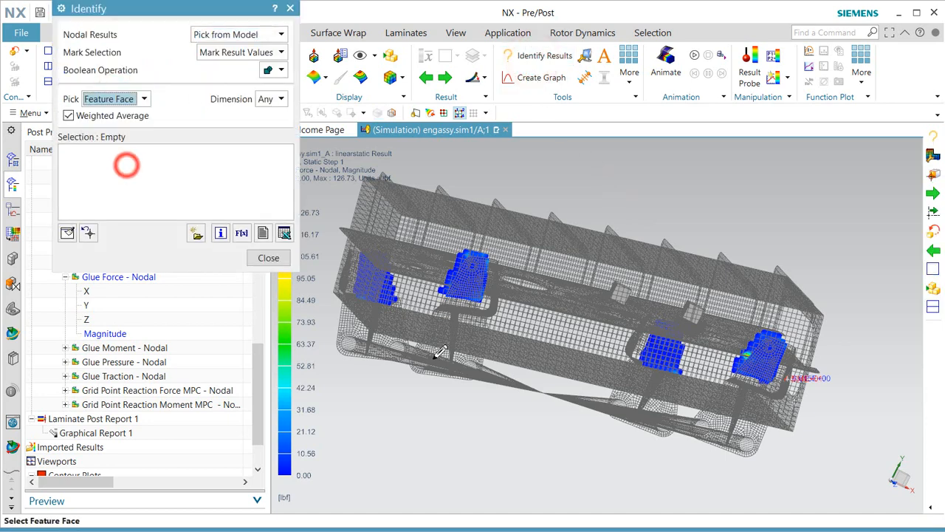
{"action": "left_click", "coordinate": [761, 362]}
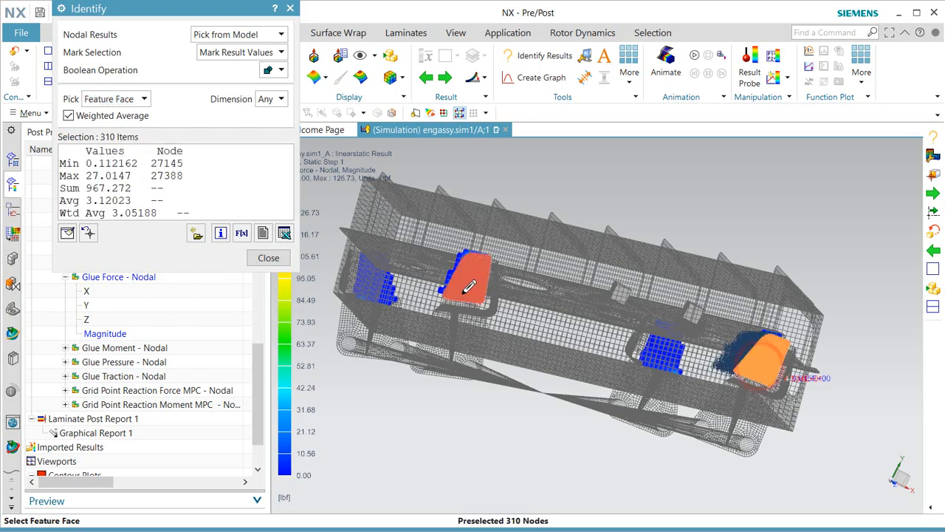
{"action": "left_click", "coordinate": [469, 287]}
{"action": "middle_click_drag", "start_coordinate": [473, 310], "coordinate": [576, 371]}
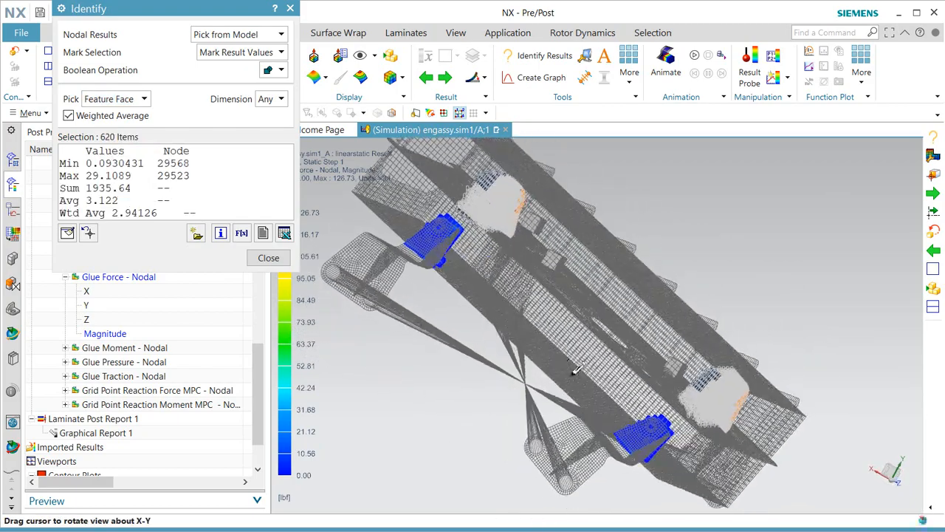
{"action": "left_click", "coordinate": [646, 437]}
{"action": "left_click", "coordinate": [419, 234]}
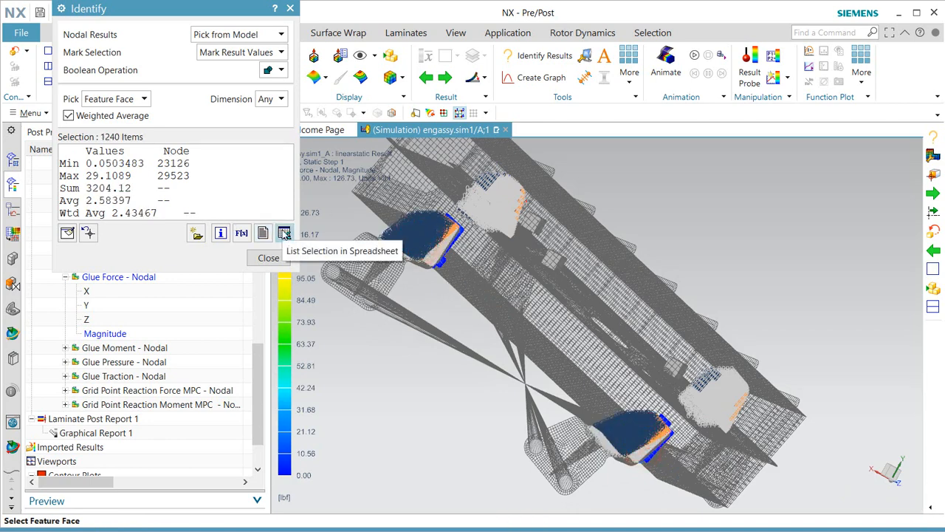
{"action": "left_click", "coordinate": [284, 233]}
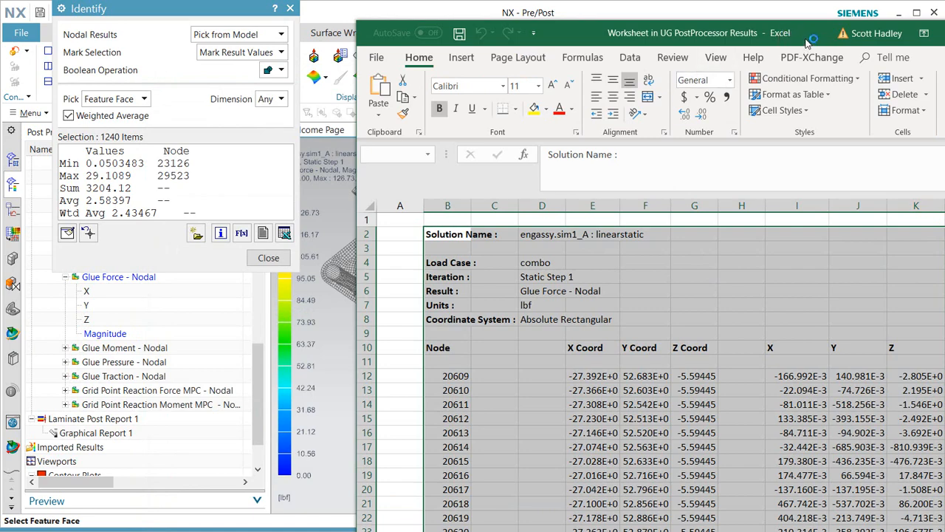
Reposition and shorten the Excel window, then scroll down to the column sums near row 1258.
{"action": "left_click_drag", "start_coordinate": [807, 40], "coordinate": [605, 30]}
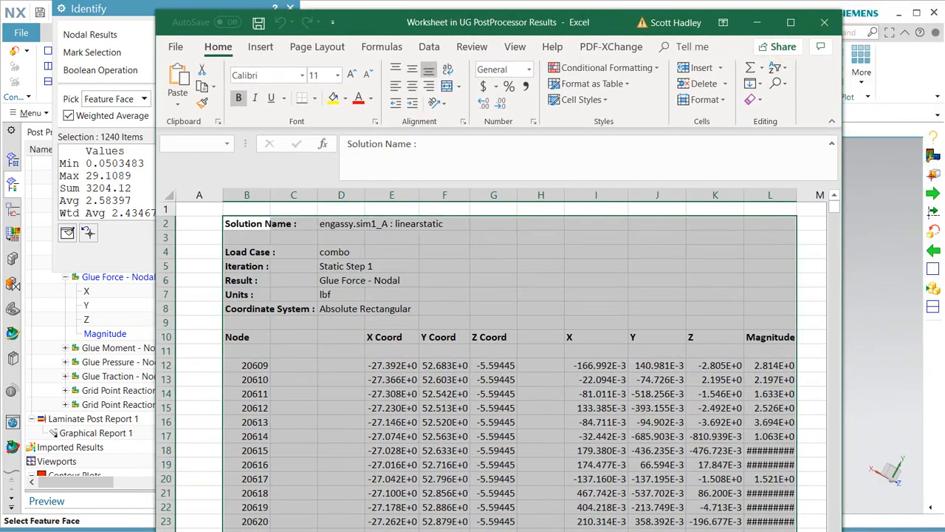
{"action": "left_click_drag", "start_coordinate": [410, 531], "coordinate": [410, 523]}
{"action": "left_click", "coordinate": [258, 367]}
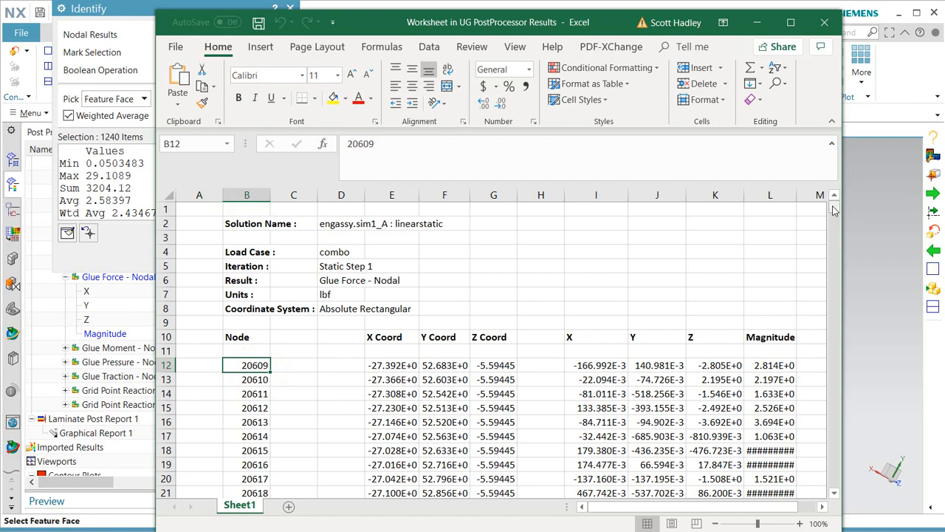
{"action": "left_click_drag", "start_coordinate": [833, 210], "coordinate": [832, 482]}
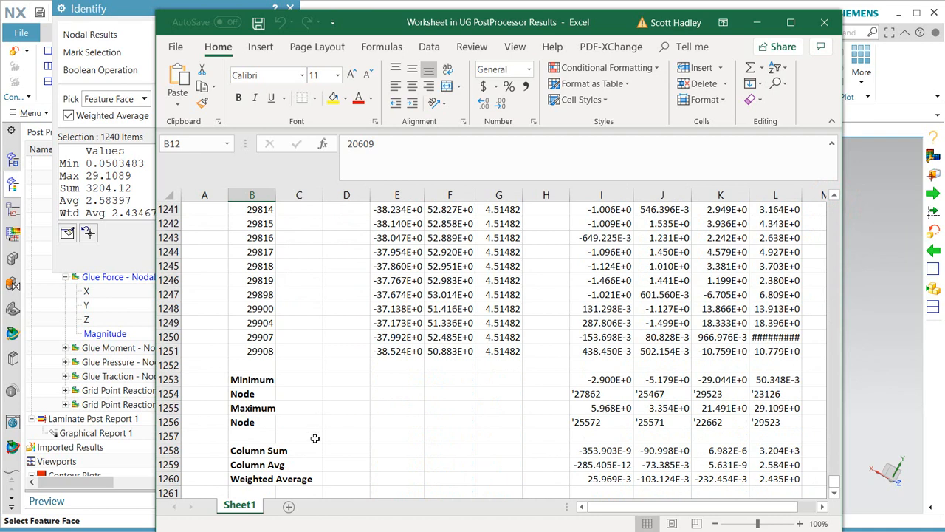
Inspect the X, Z and Y glue force sums in I1258, K1258 and J1258, then close Excel.
{"action": "left_click", "coordinate": [622, 453]}
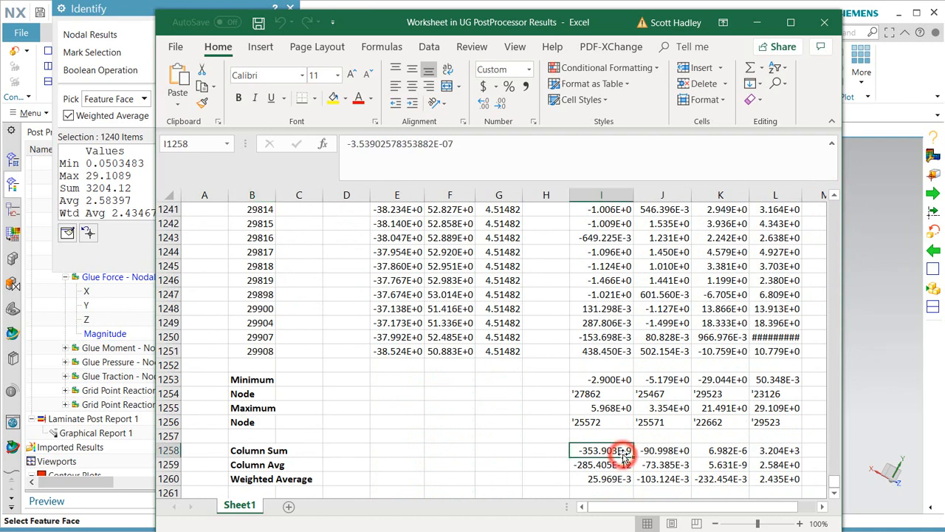
{"action": "left_click", "coordinate": [727, 450]}
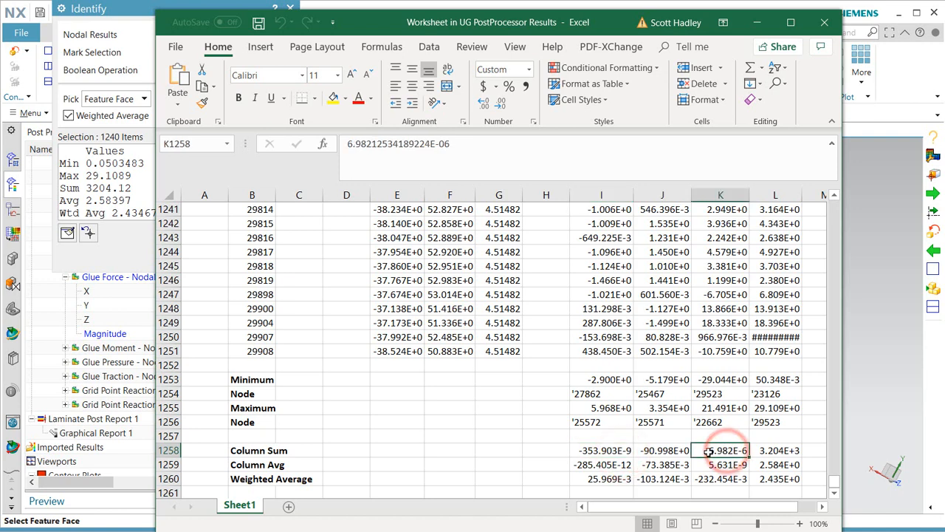
{"action": "left_click", "coordinate": [664, 451]}
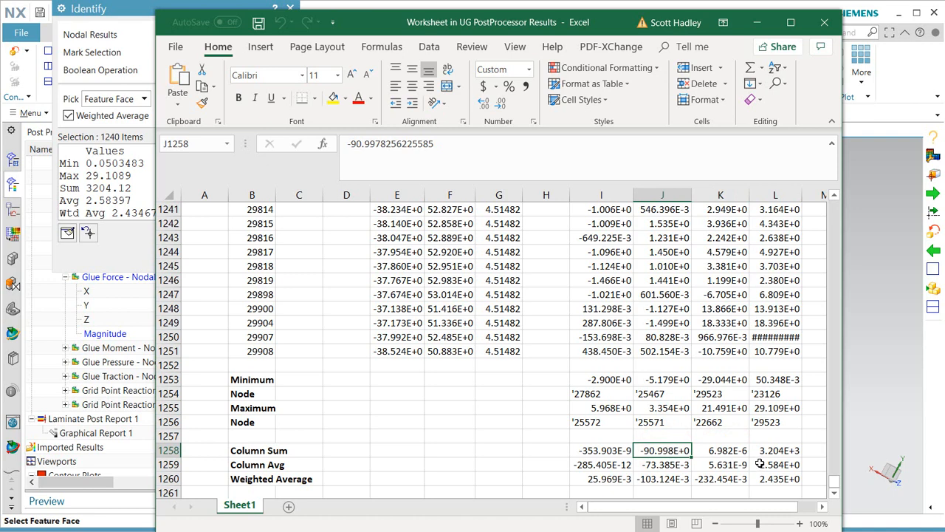
{"action": "scroll", "coordinate": [712, 451], "scroll_direction": "down", "scroll_amount": 1}
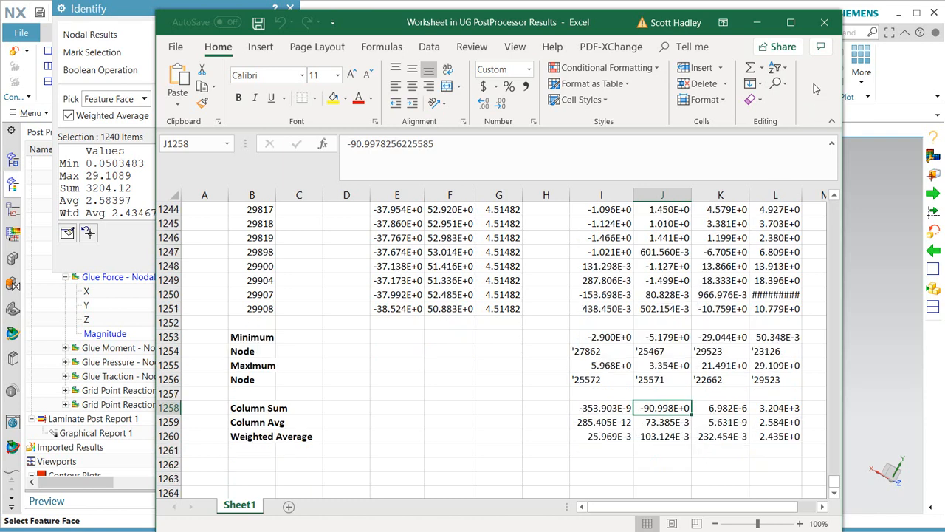
{"action": "left_click", "coordinate": [824, 22]}
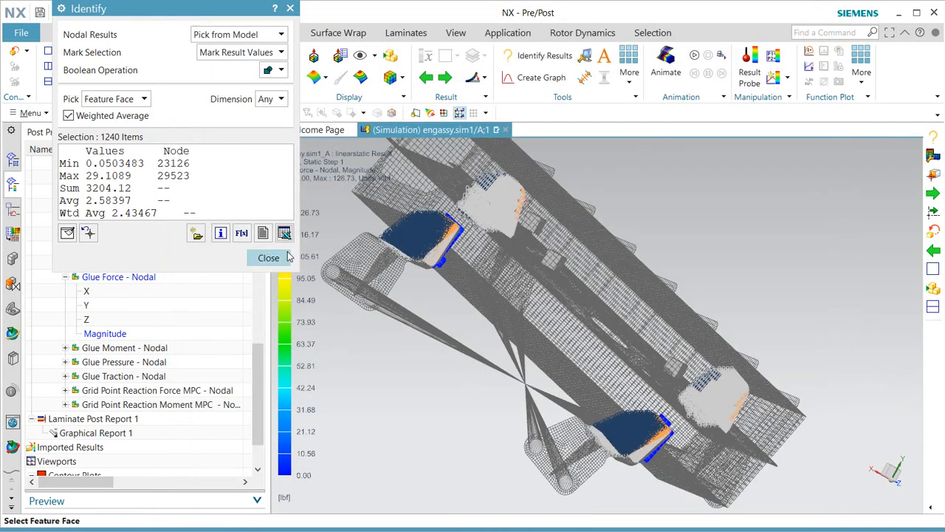
Start a Glue-type Nodal Force Report on the linearstatic solution.
{"action": "left_click", "coordinate": [272, 260]}
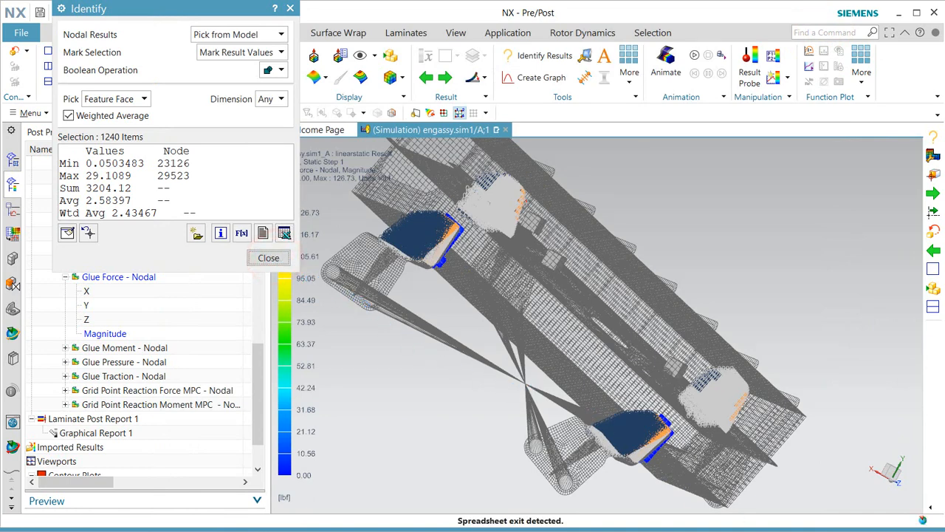
{"action": "left_click", "coordinate": [14, 50]}
{"action": "left_click", "coordinate": [13, 162]}
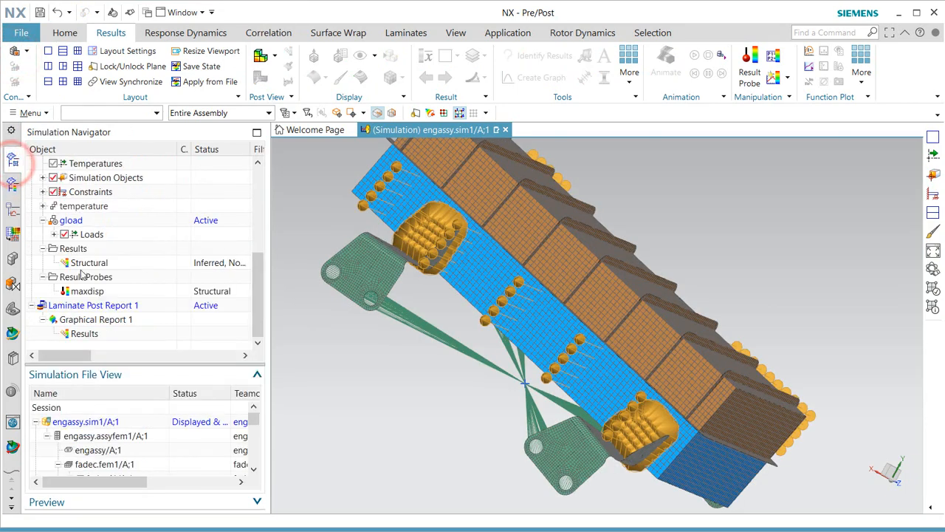
{"action": "scroll", "coordinate": [73, 215], "scroll_direction": "up", "scroll_amount": 2}
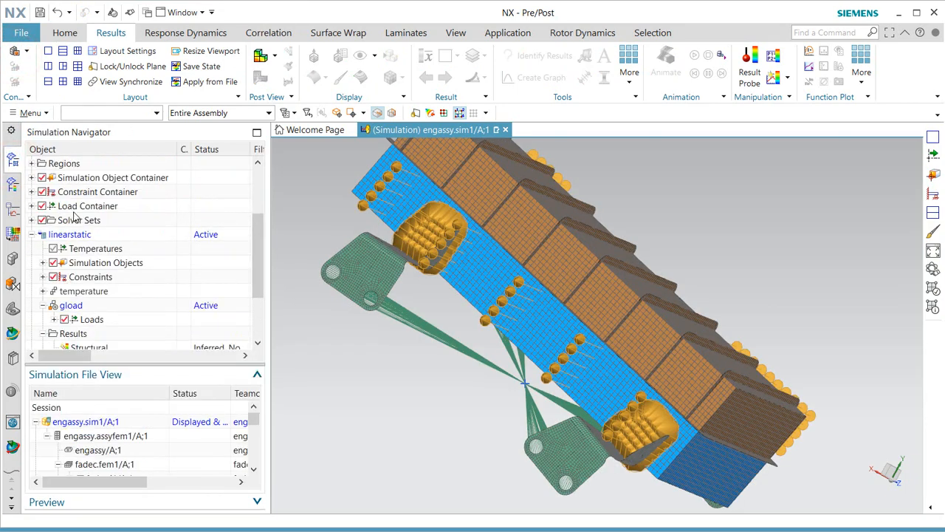
{"action": "right_click", "coordinate": [74, 235]}
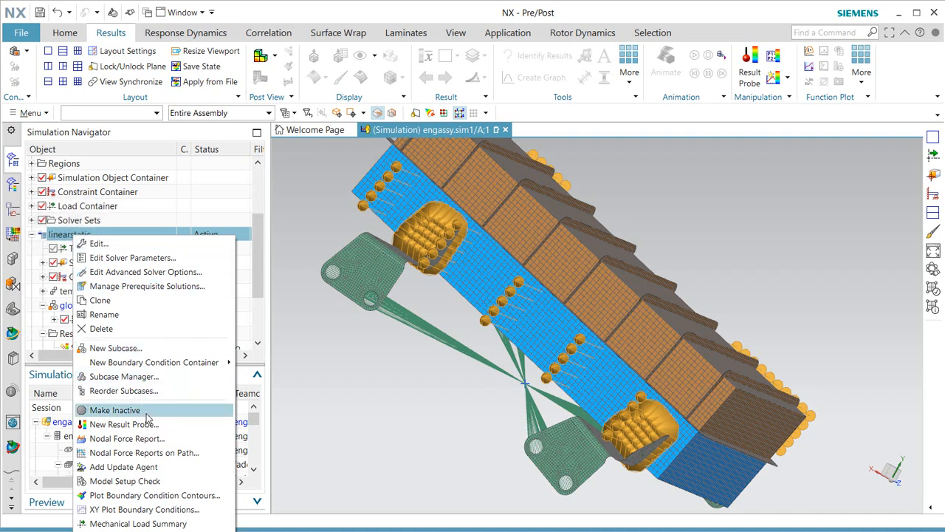
{"action": "left_click", "coordinate": [158, 441]}
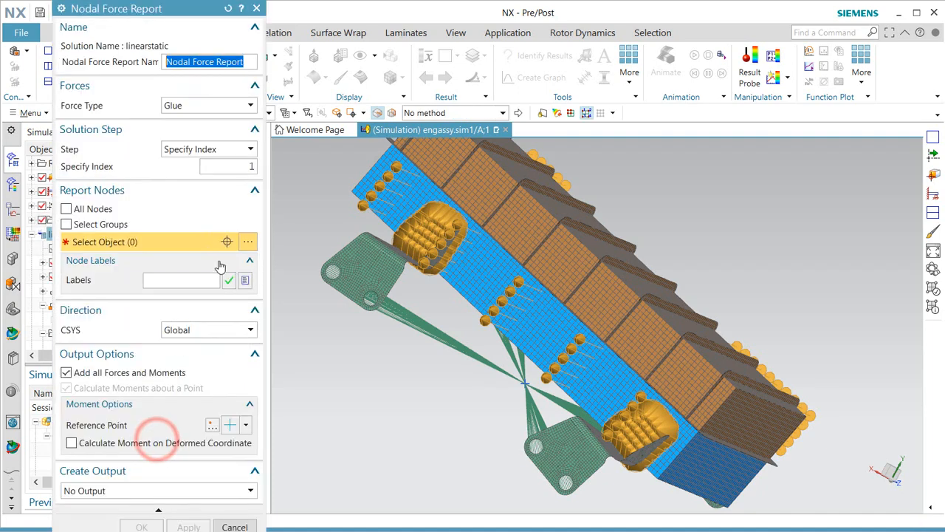
{"action": "left_click", "coordinate": [198, 105]}
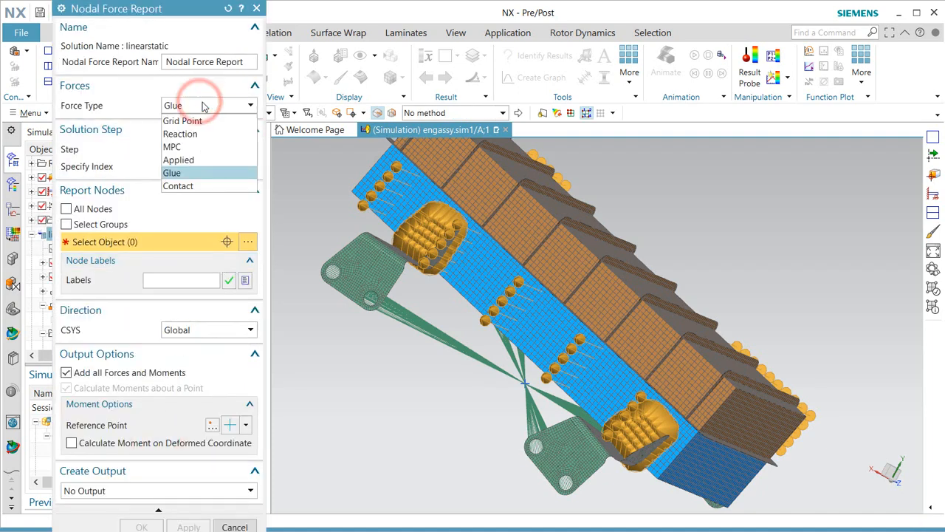
{"action": "left_click", "coordinate": [203, 106]}
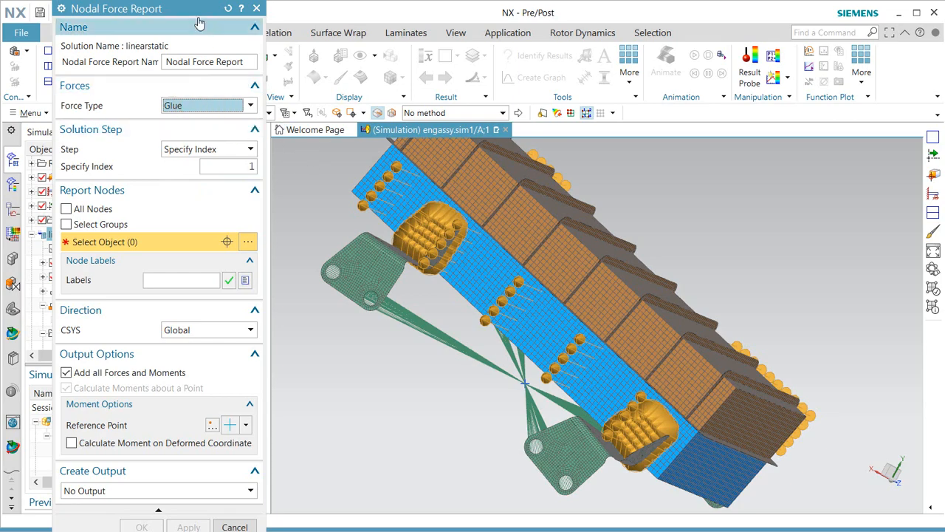
Hide the glue simulation objects and pick the four flange faces for the report.
{"action": "left_click_drag", "start_coordinate": [193, 13], "coordinate": [319, 27]}
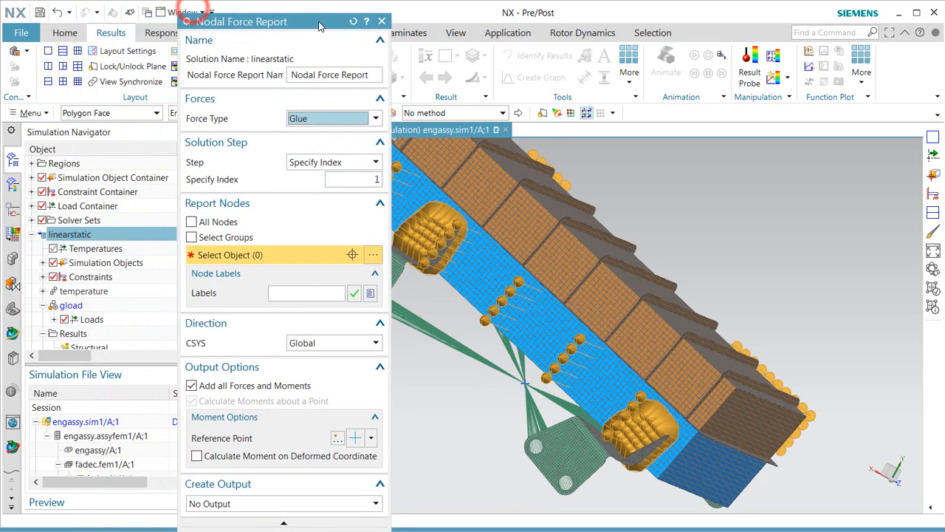
{"action": "left_click", "coordinate": [42, 178]}
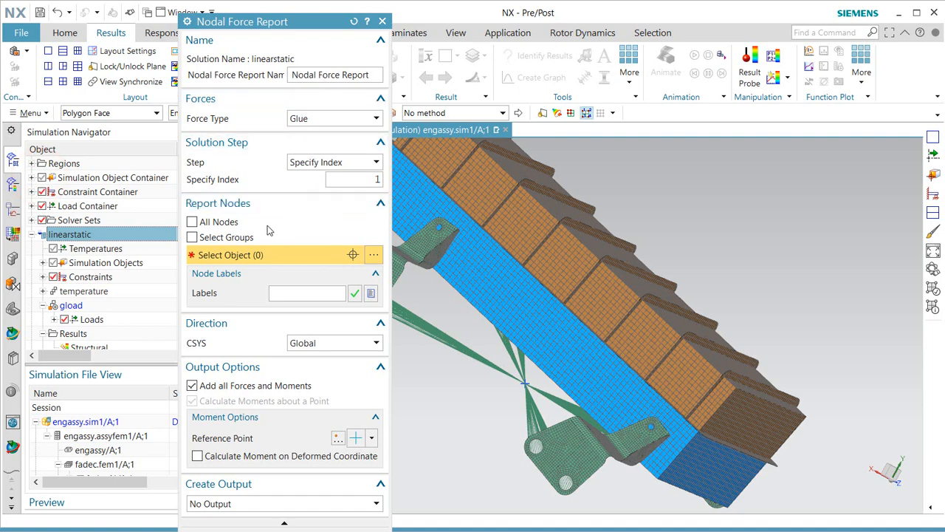
{"action": "left_click", "coordinate": [434, 235]}
{"action": "left_click", "coordinate": [650, 436]}
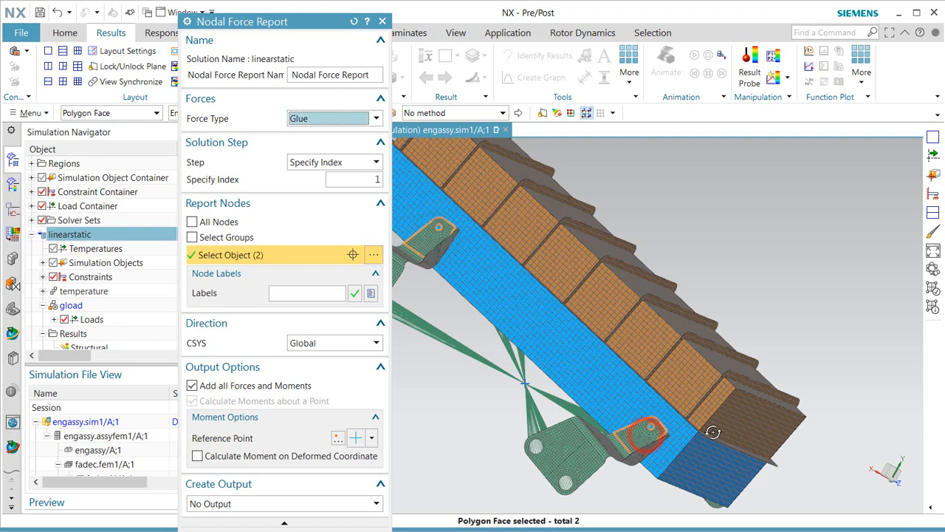
{"action": "middle_click_drag", "start_coordinate": [650, 436], "coordinate": [473, 345]}
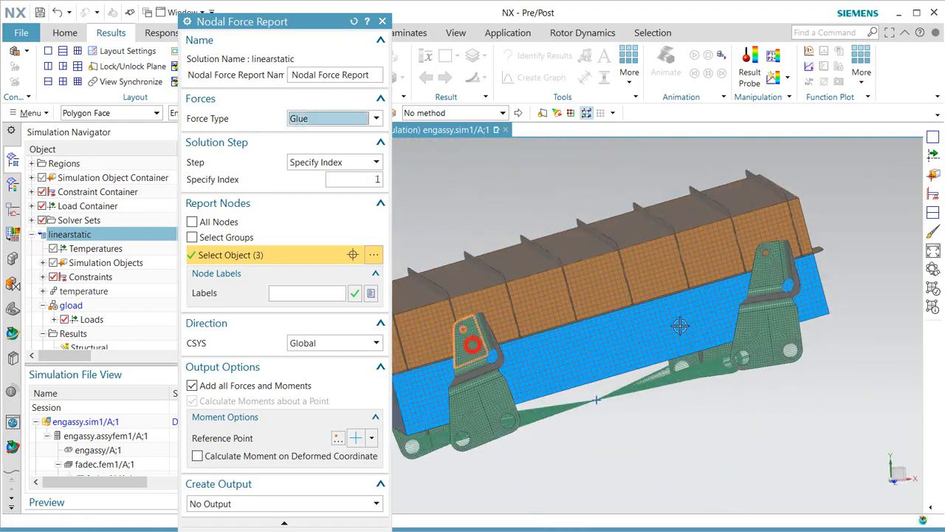
{"action": "left_click", "coordinate": [473, 345]}
{"action": "left_click", "coordinate": [767, 274]}
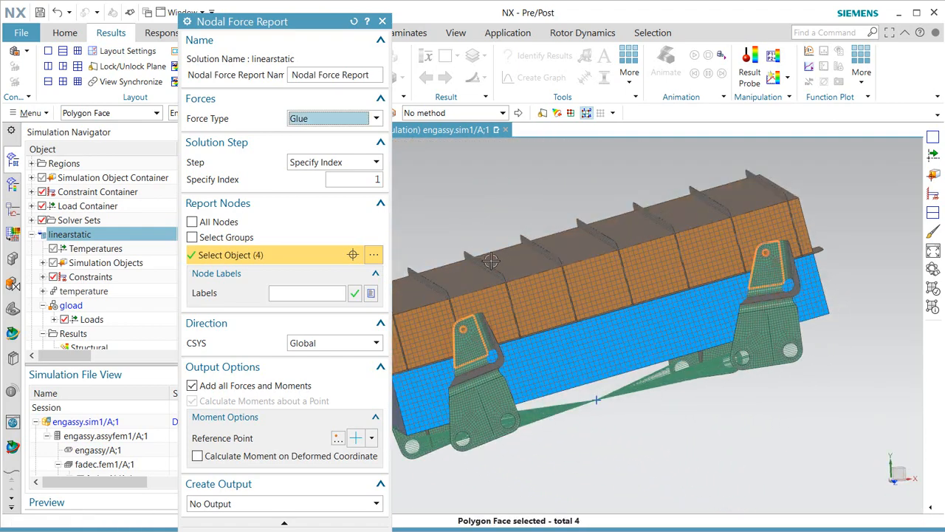
Set Step to Last and output to Print Information, then generate the report.
{"action": "left_click", "coordinate": [360, 163]}
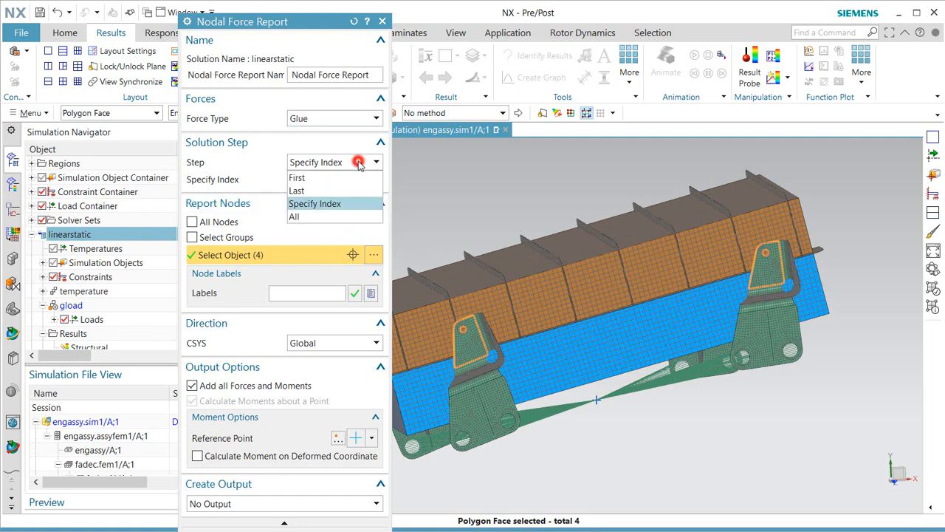
{"action": "left_click", "coordinate": [317, 192]}
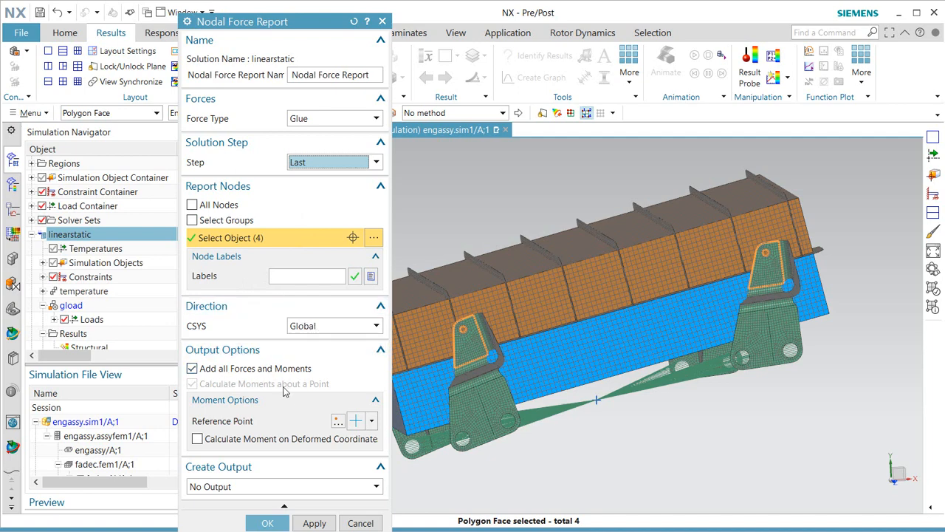
{"action": "left_click", "coordinate": [310, 489]}
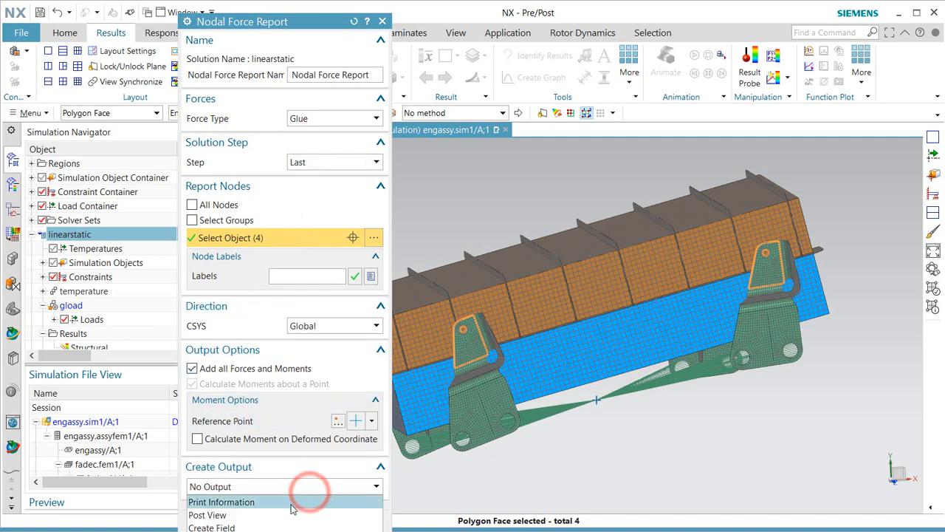
{"action": "left_click", "coordinate": [289, 501]}
{"action": "left_click", "coordinate": [264, 521]}
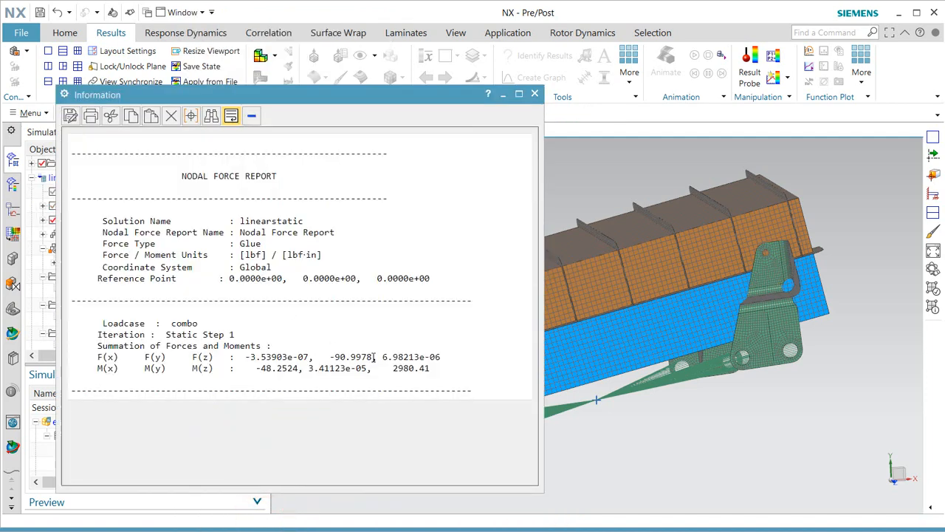
Highlight the F(y) value -90.9978 in the report listing, then close the Information window.
{"action": "left_click_drag", "start_coordinate": [375, 357], "coordinate": [330, 357]}
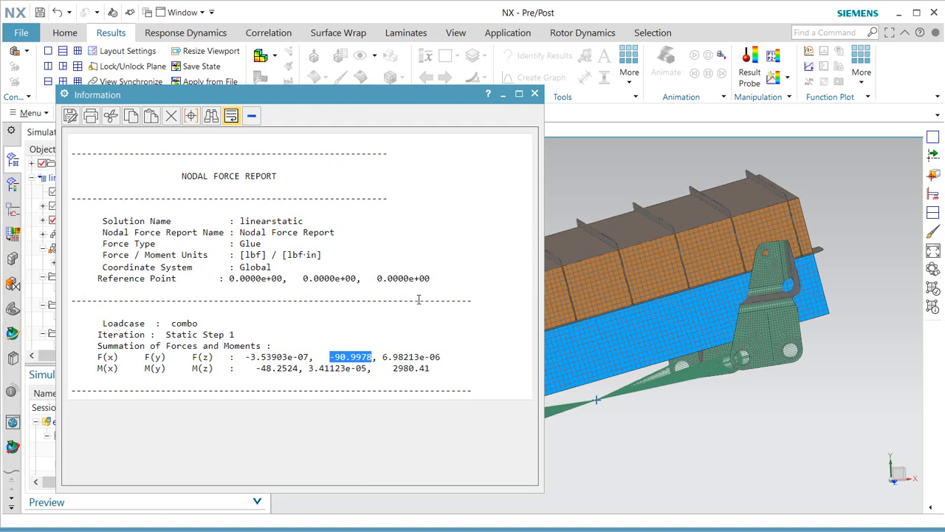
{"action": "left_click", "coordinate": [536, 95]}
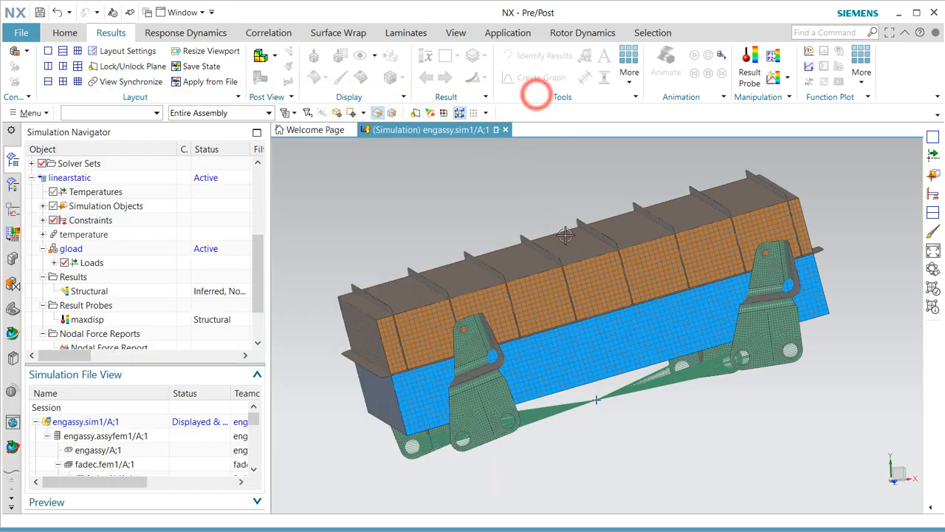
Snap to the end view and open Information > Pre/Post > Solid Properties Check.
{"action": "middle_click_drag", "start_coordinate": [561, 295], "coordinate": [608, 317]}
{"action": "key", "text": "F8"}
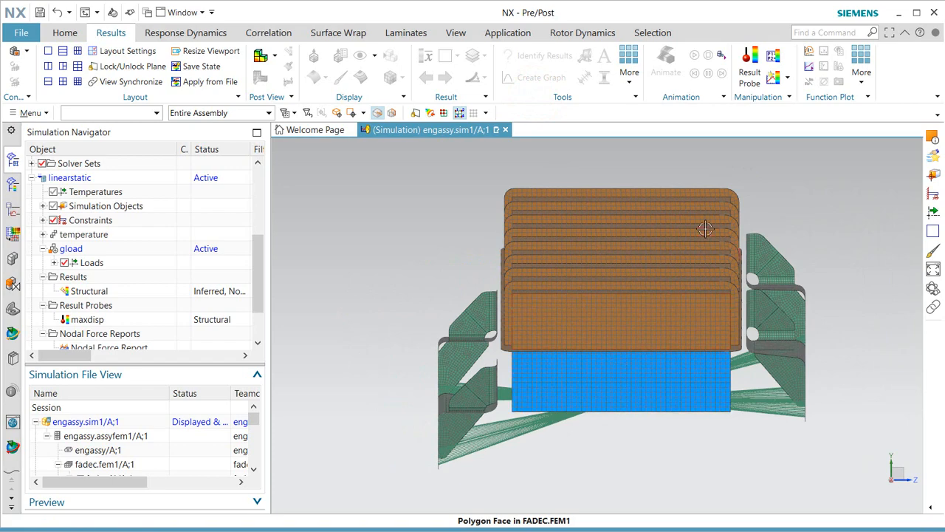
{"action": "scroll", "coordinate": [698, 226], "scroll_direction": "up", "scroll_amount": 3}
{"action": "scroll", "coordinate": [707, 233], "scroll_direction": "down", "scroll_amount": 1}
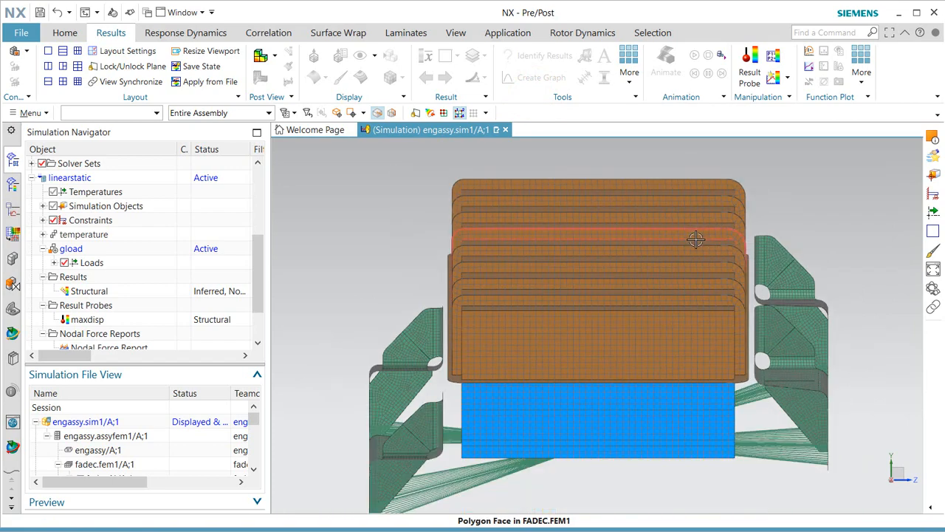
{"action": "scroll", "coordinate": [696, 294], "scroll_direction": "down", "scroll_amount": 1}
{"action": "scroll", "coordinate": [696, 294], "scroll_direction": "up", "scroll_amount": 1}
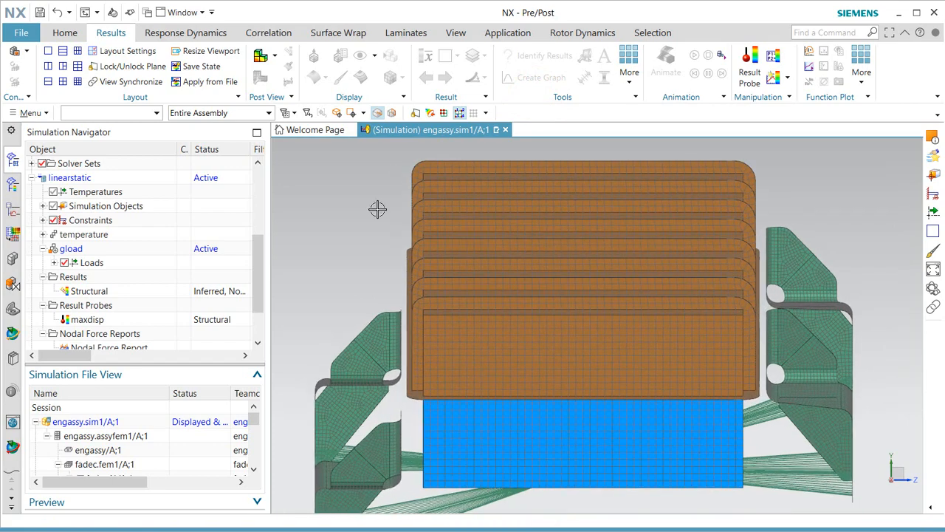
{"action": "left_click", "coordinate": [30, 113]}
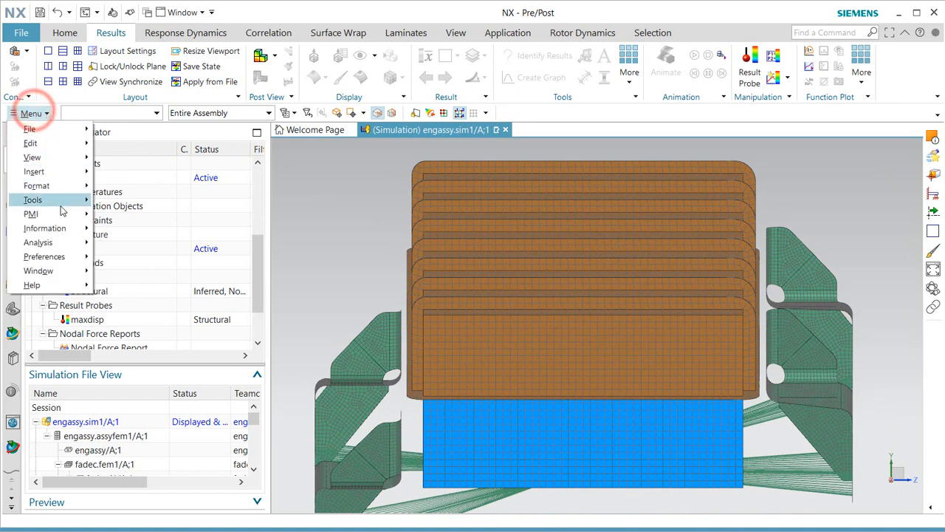
{"action": "left_click", "coordinate": [69, 228]}
{"action": "left_click", "coordinate": [164, 387]}
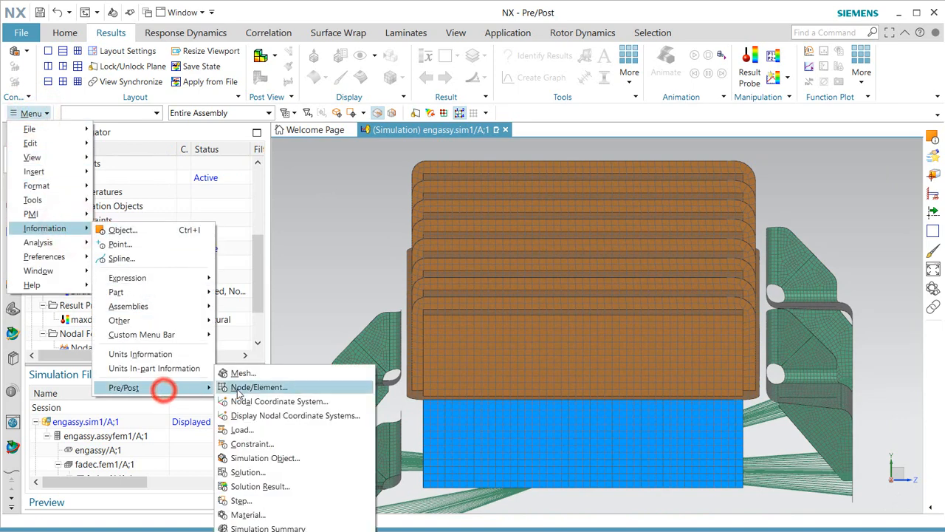
{"action": "left_click", "coordinate": [293, 528]}
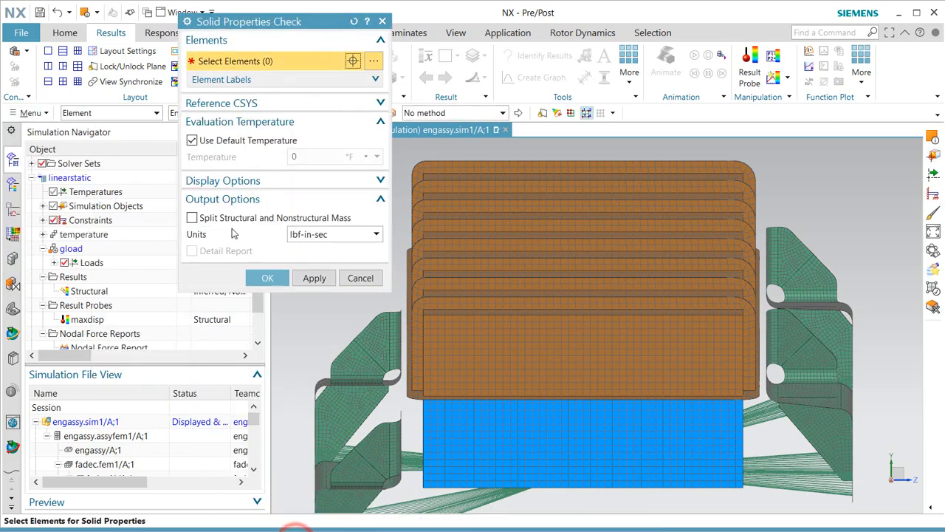
Box-select the engine block's 20269 elements and run the check in lbf-in-sec.
{"action": "double_click", "coordinate": [295, 22]}
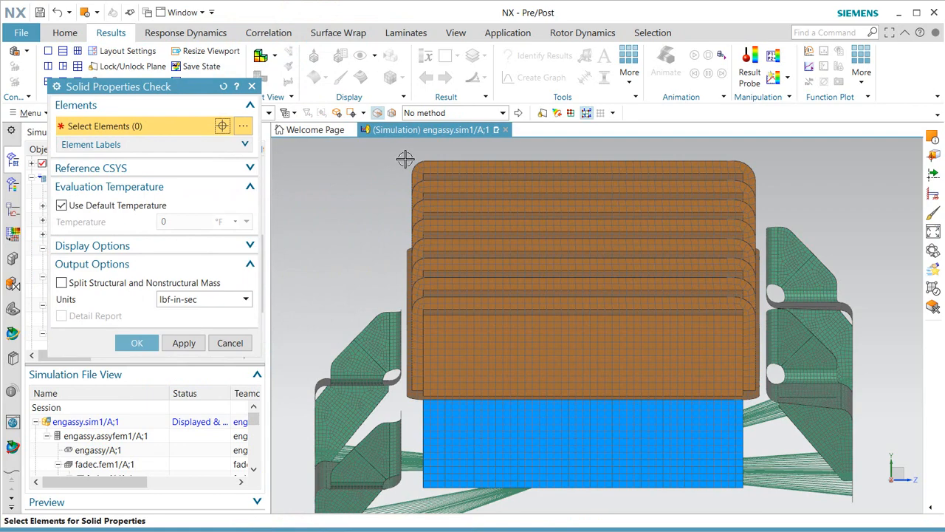
{"action": "left_click_drag", "start_coordinate": [405, 159], "coordinate": [762, 501]}
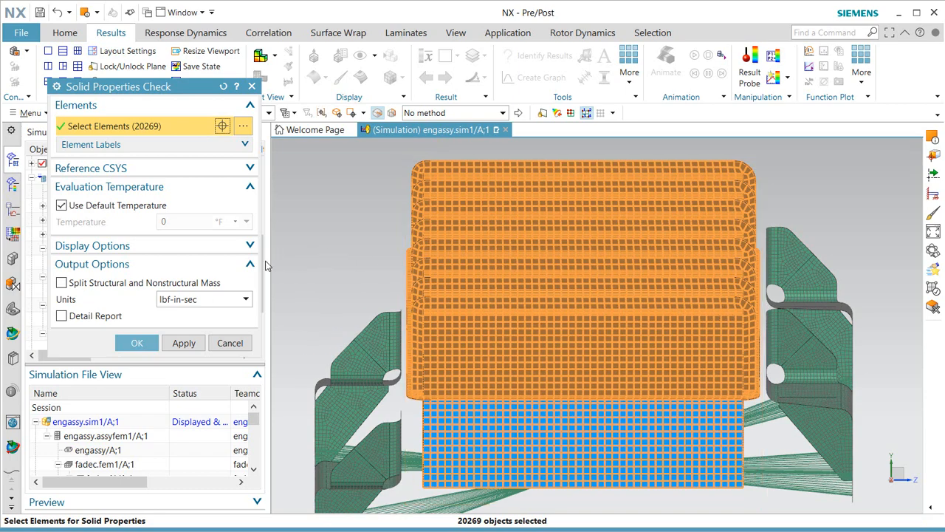
{"action": "left_click", "coordinate": [137, 344]}
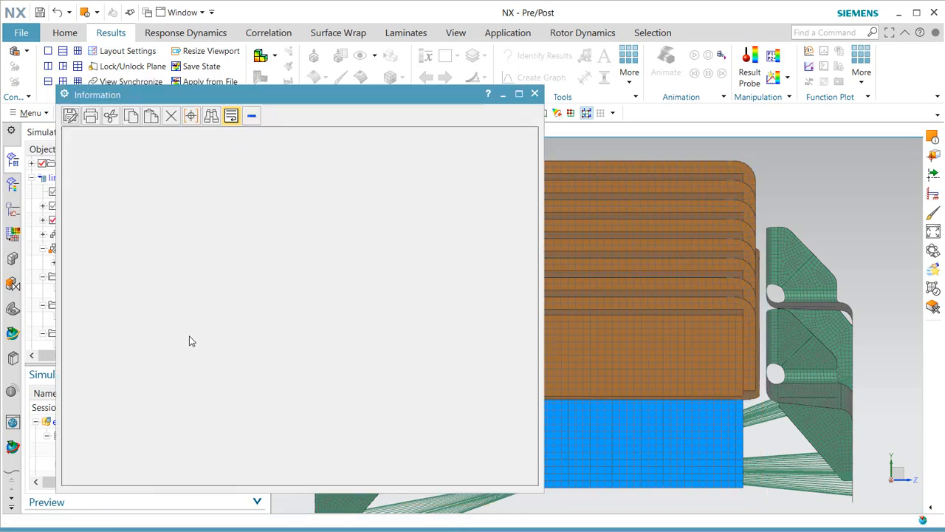
Scroll to the top of the solid properties listing and copy the total mass 2.356941E-02.
{"action": "scroll", "coordinate": [306, 327], "scroll_direction": "up", "scroll_amount": 5}
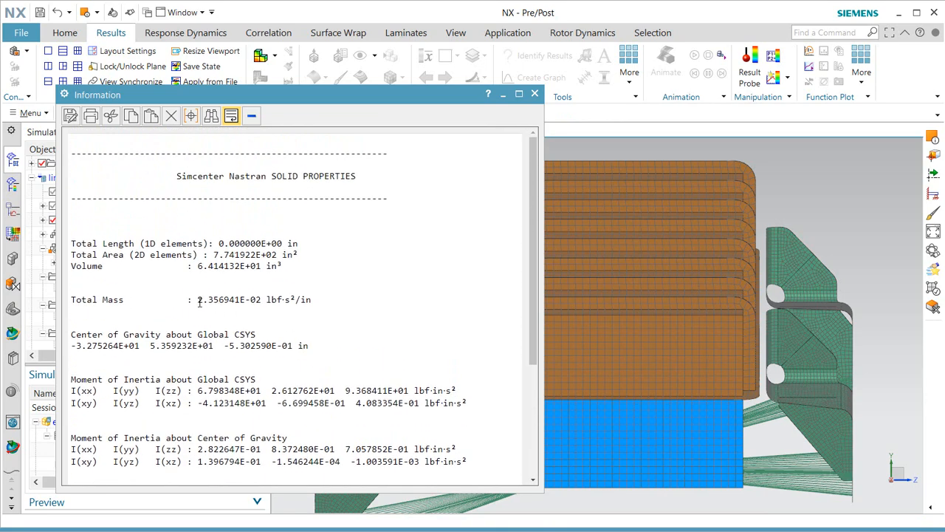
{"action": "left_click_drag", "start_coordinate": [198, 301], "coordinate": [261, 303]}
{"action": "key", "text": "ctrl+c"}
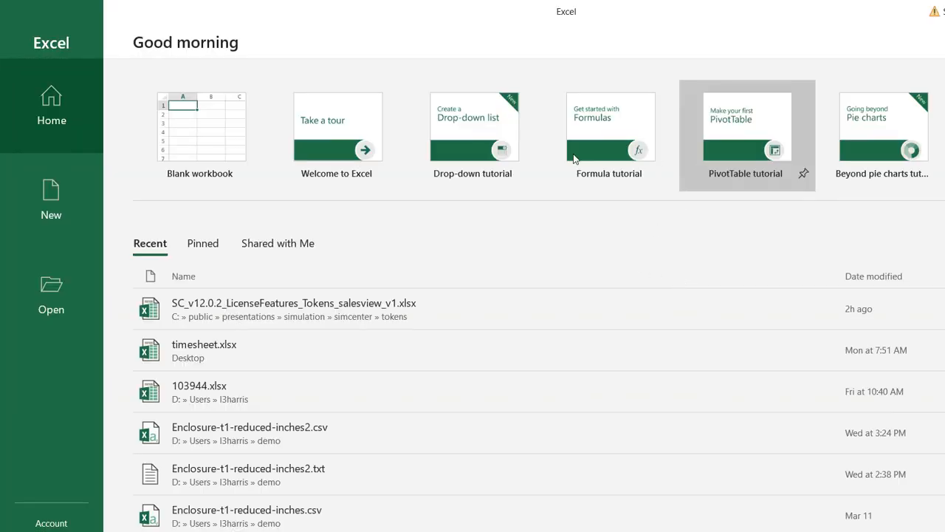
Start a blank Excel workbook and shrink it into place over NX.
{"action": "left_click", "coordinate": [167, 133]}
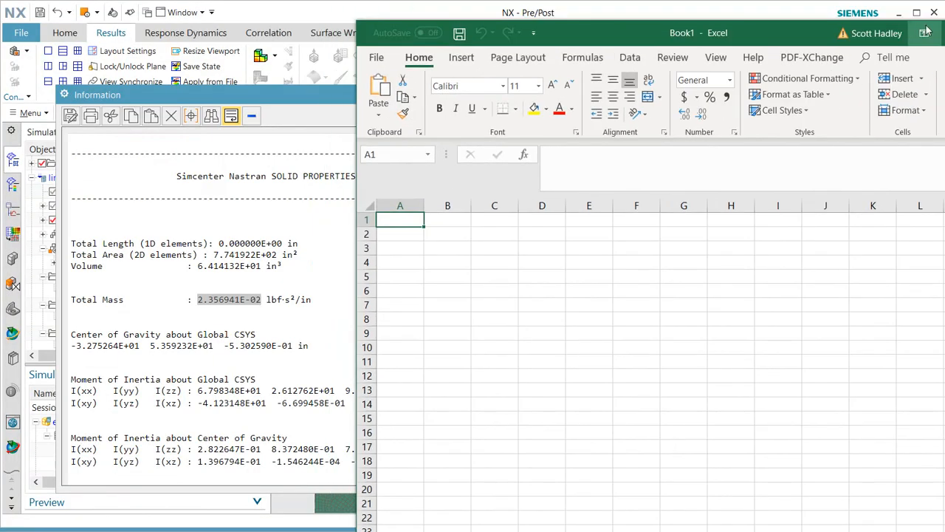
{"action": "left_click_drag", "start_coordinate": [801, 38], "coordinate": [563, 41]}
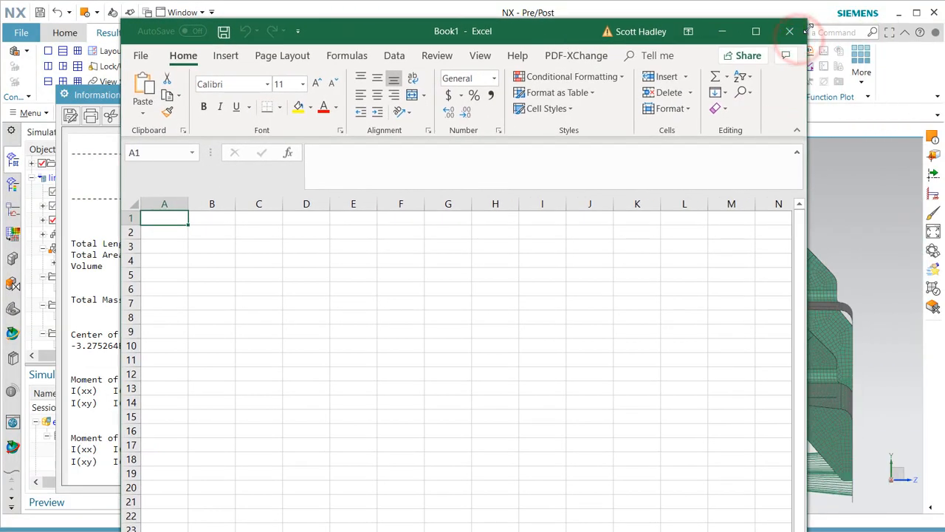
{"action": "left_click_drag", "start_coordinate": [806, 20], "coordinate": [723, 181]}
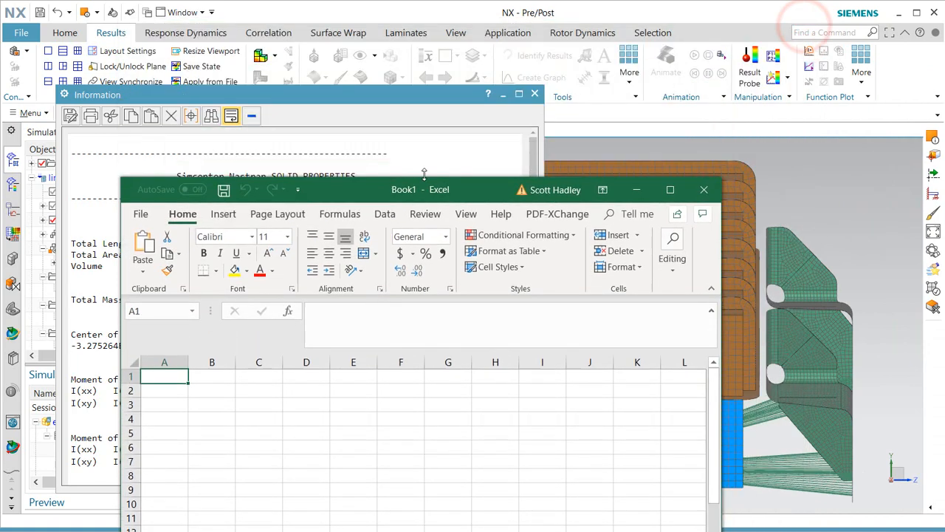
{"action": "left_click_drag", "start_coordinate": [359, 197], "coordinate": [367, 84]}
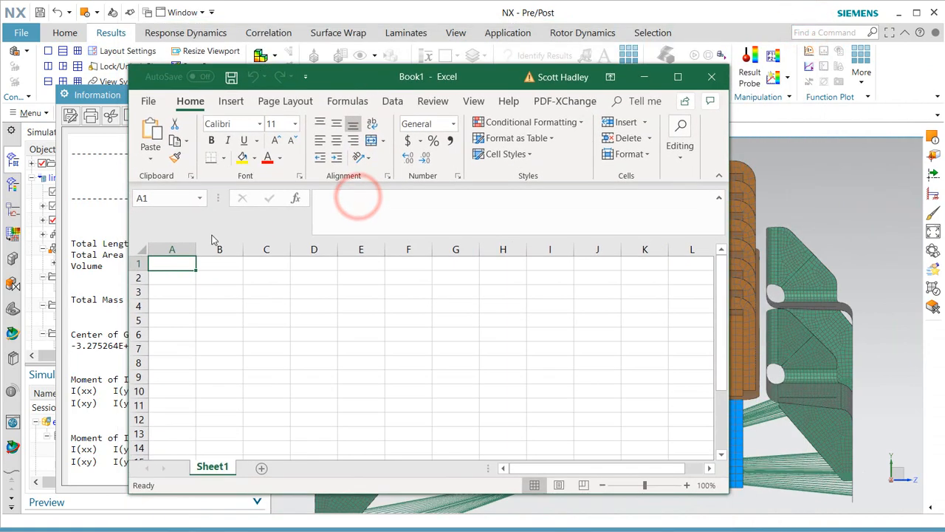
Paste the total mass into A1 and enter =A1*386.4 in A2 (9.11E+00).
{"action": "left_click", "coordinate": [323, 204]}
{"action": "key", "text": "ctrl+v"}
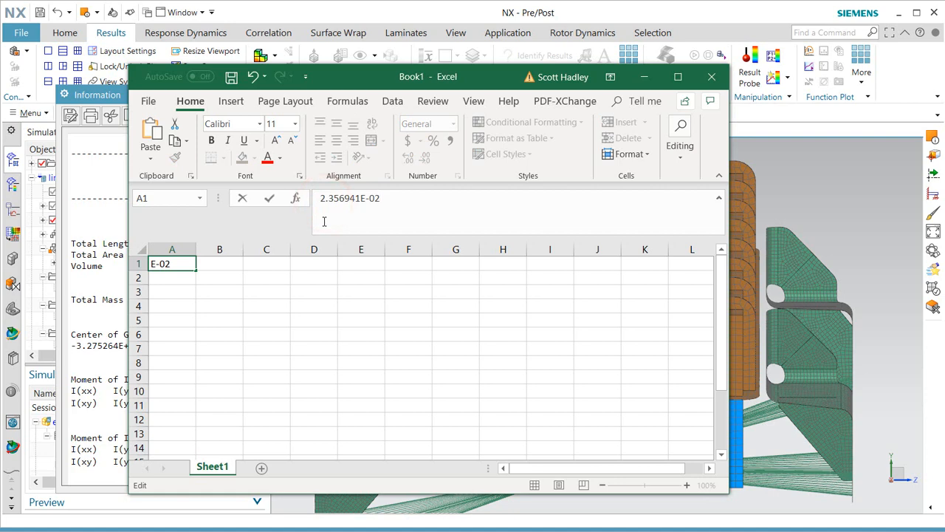
{"action": "key", "text": "Return"}
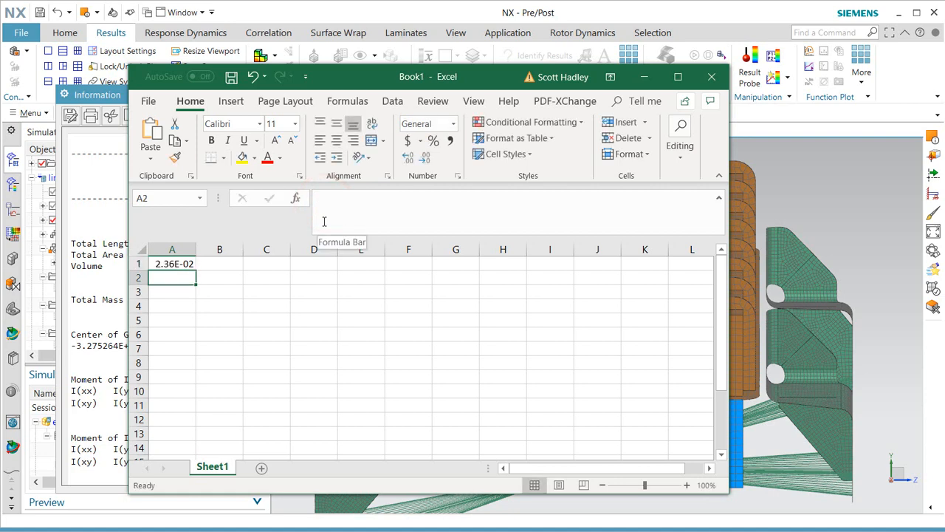
{"action": "type", "text": "="}
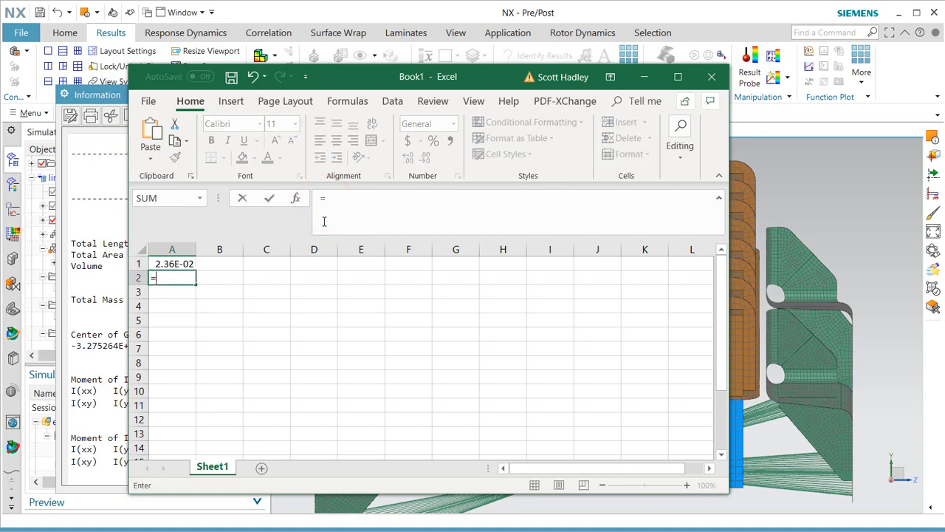
{"action": "left_click", "coordinate": [172, 265]}
{"action": "type", "text": "*"}
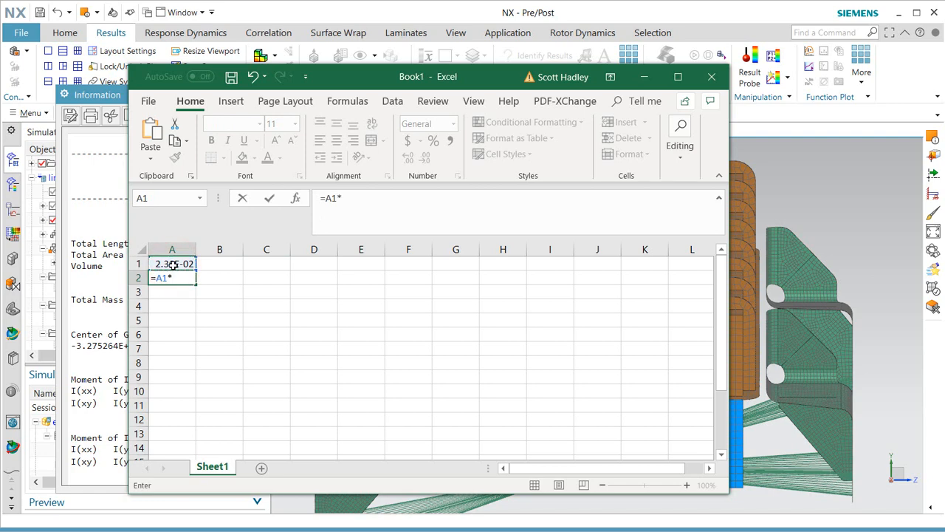
{"action": "key", "text": "Return"}
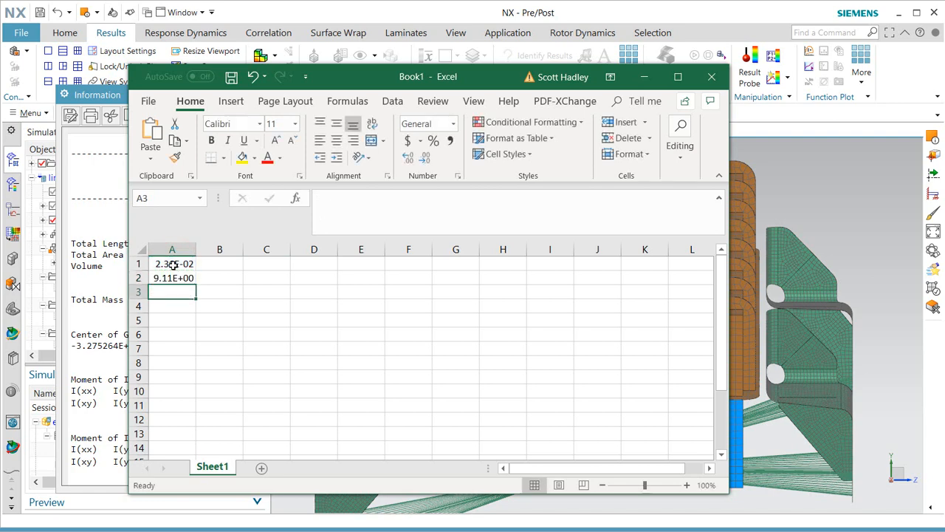
Widen column A and format A1:A2 as General, showing 9.107220024 in A2.
{"action": "left_click", "coordinate": [166, 278]}
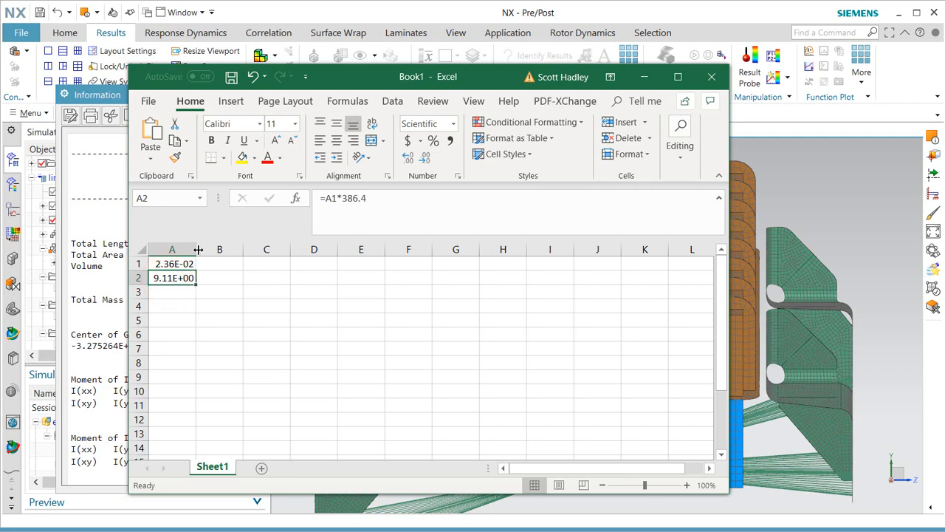
{"action": "left_click_drag", "start_coordinate": [198, 250], "coordinate": [238, 251]}
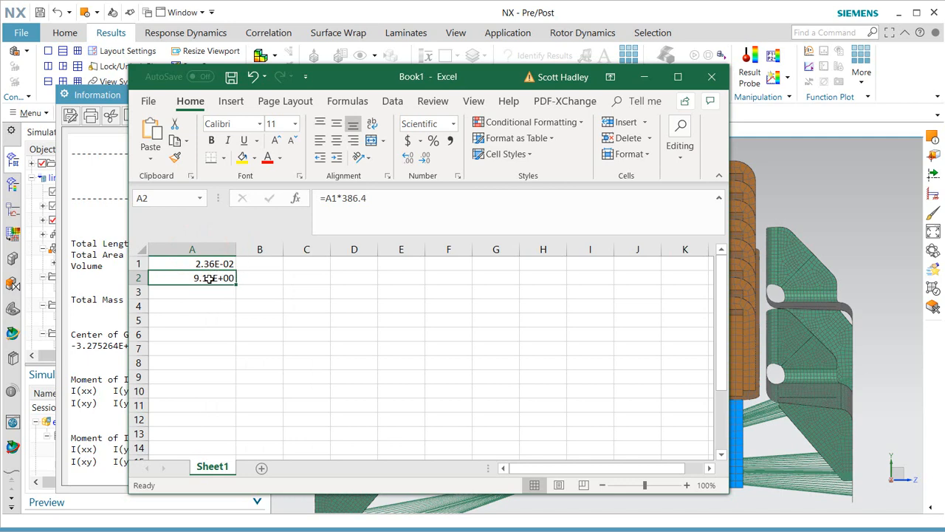
{"action": "left_click_drag", "start_coordinate": [212, 264], "coordinate": [206, 274]}
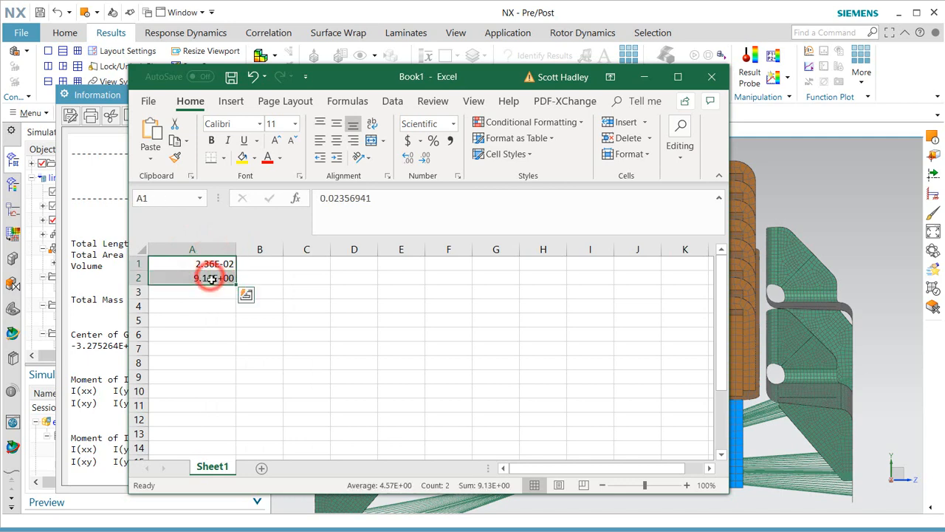
{"action": "right_click", "coordinate": [210, 278]}
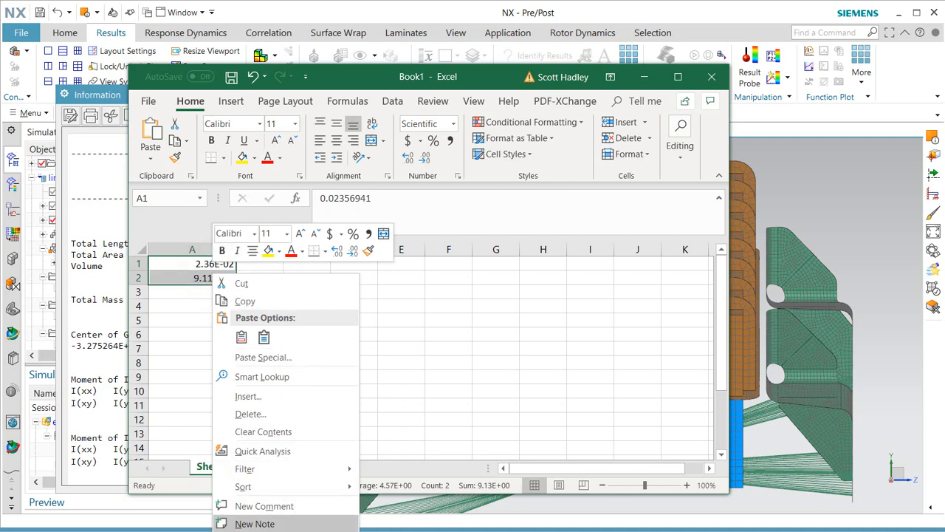
{"action": "left_click", "coordinate": [288, 531]}
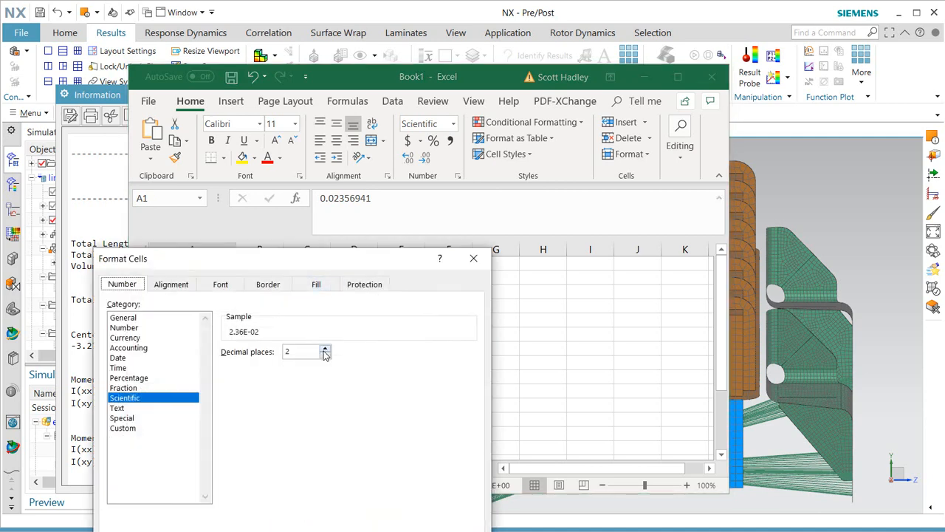
{"action": "left_click", "coordinate": [325, 348]}
{"action": "left_click", "coordinate": [326, 348]}
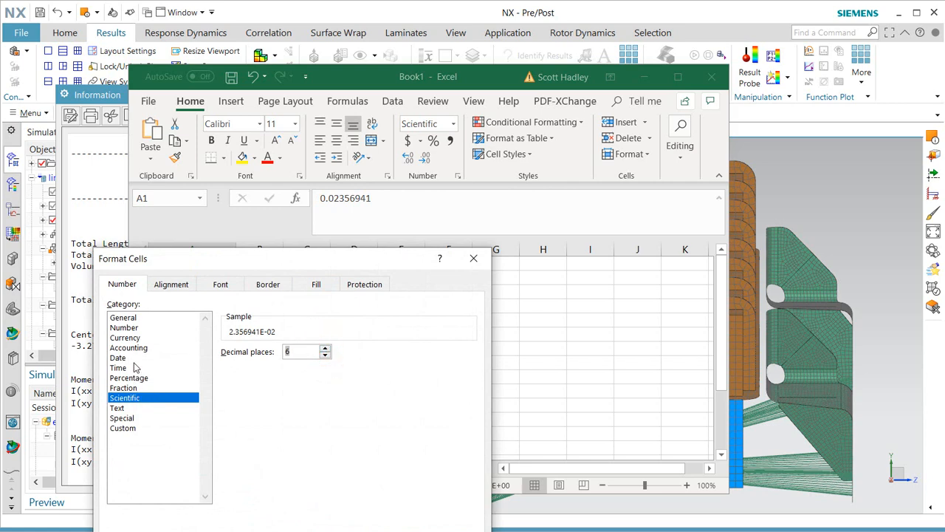
{"action": "left_click", "coordinate": [135, 318]}
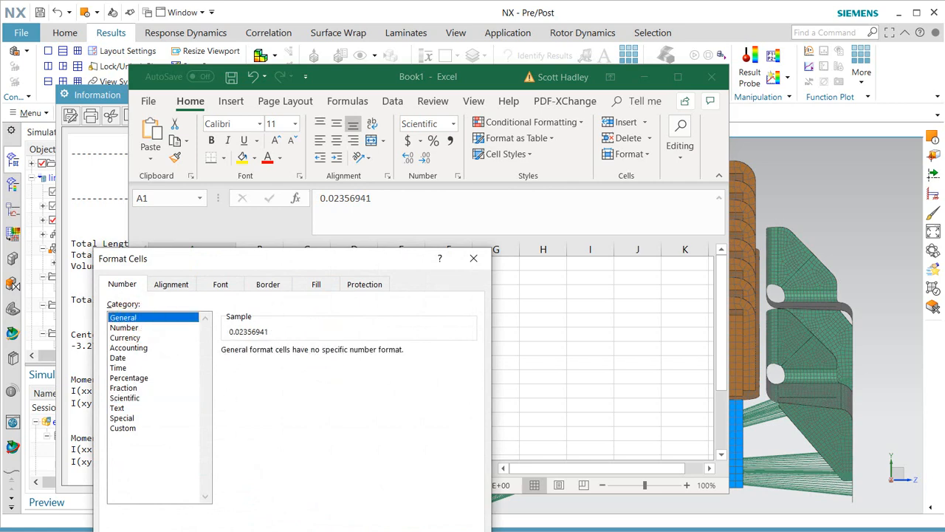
{"action": "key", "text": "Return"}
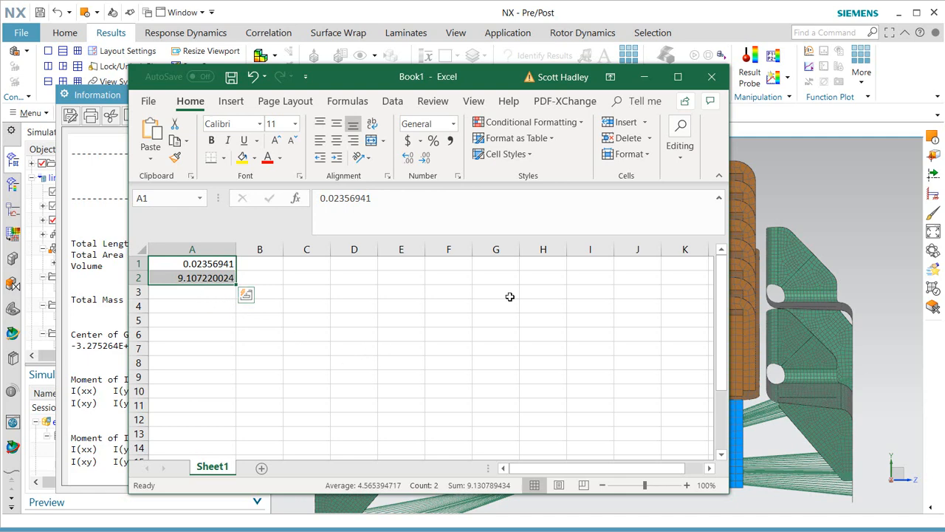
Close the workbook without saving and close the solid properties Information window.
{"action": "left_click", "coordinate": [716, 77]}
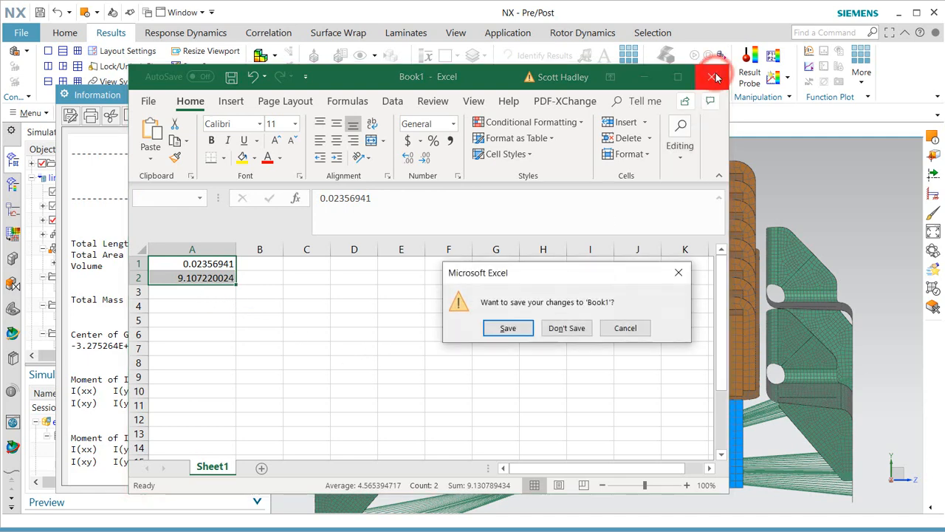
{"action": "left_click", "coordinate": [565, 328]}
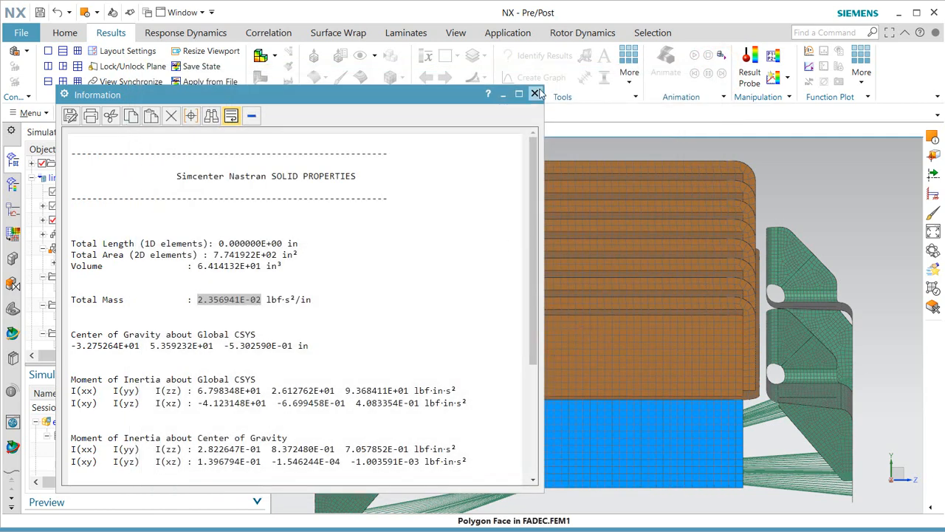
{"action": "left_click", "coordinate": [536, 95]}
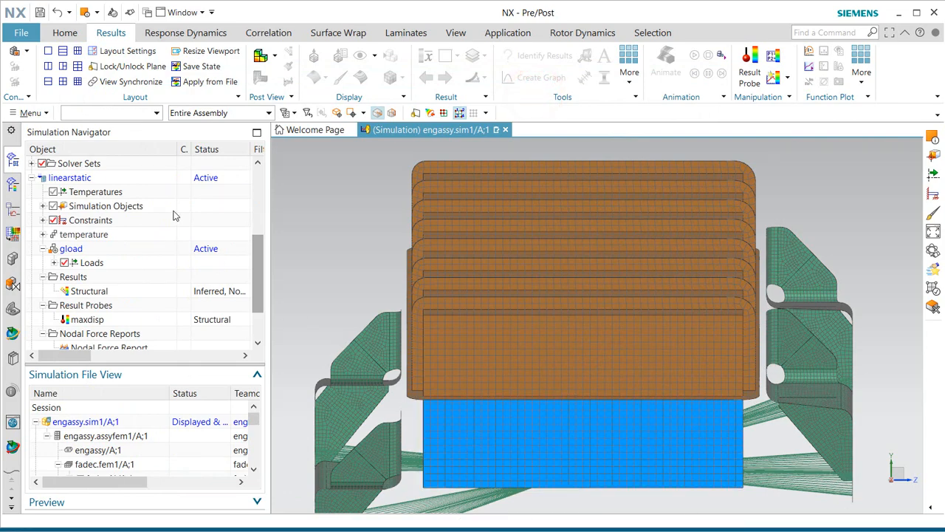
Create Soln 1 under engassy.sim1 with solution type SOL 103 Response Dynamics.
{"action": "scroll", "coordinate": [130, 193], "scroll_direction": "up", "scroll_amount": 5}
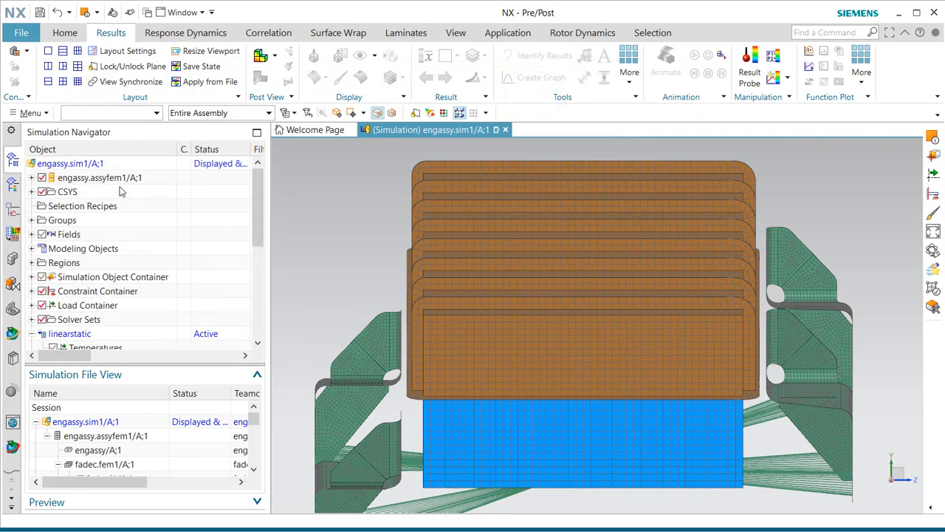
{"action": "right_click", "coordinate": [85, 165]}
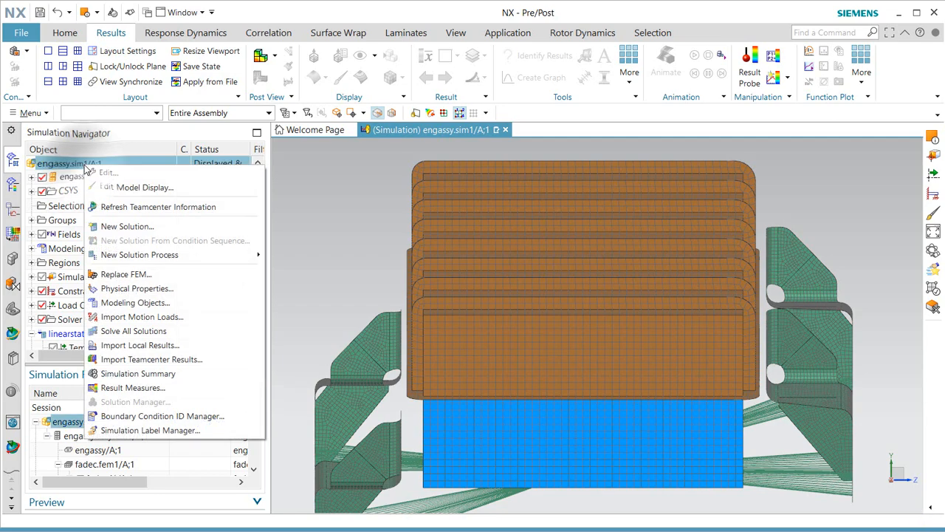
{"action": "left_click", "coordinate": [139, 226]}
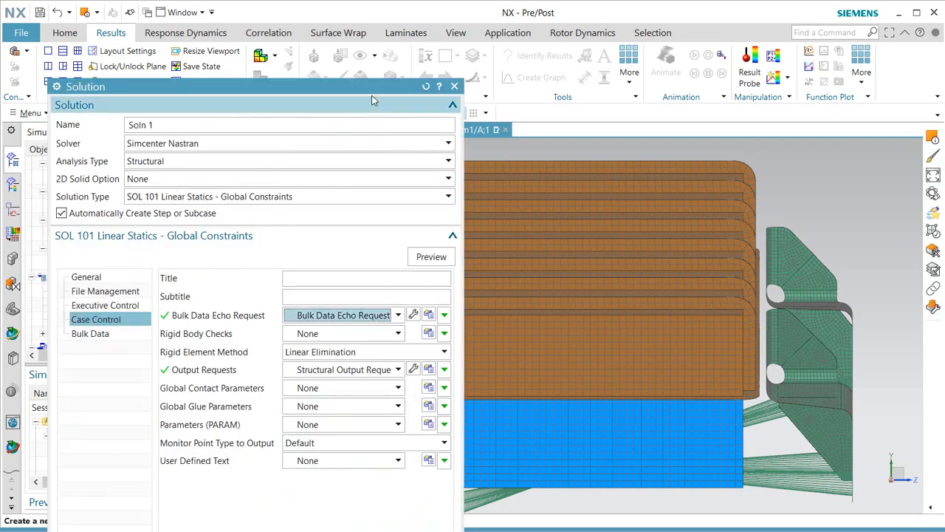
{"action": "left_click_drag", "start_coordinate": [369, 88], "coordinate": [403, 31]}
{"action": "left_click", "coordinate": [382, 134]}
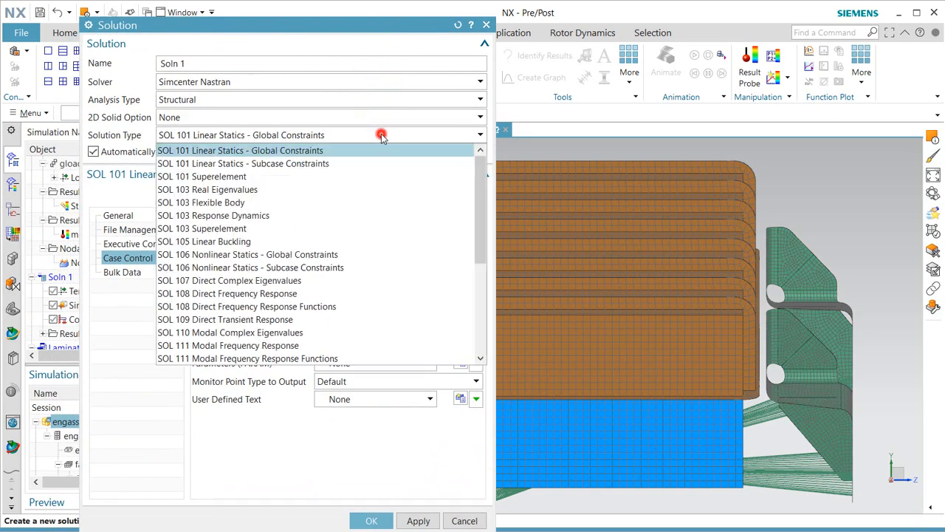
{"action": "left_click", "coordinate": [360, 216]}
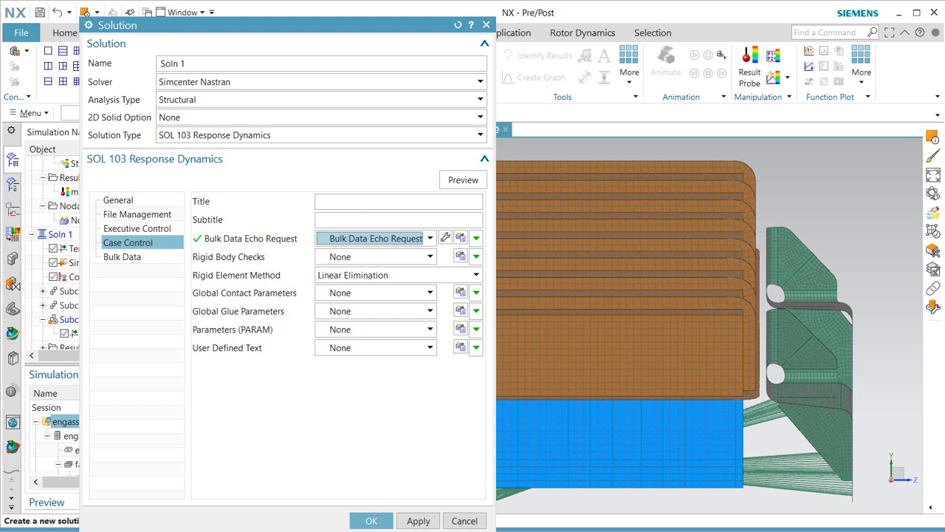
{"action": "left_click", "coordinate": [372, 520]}
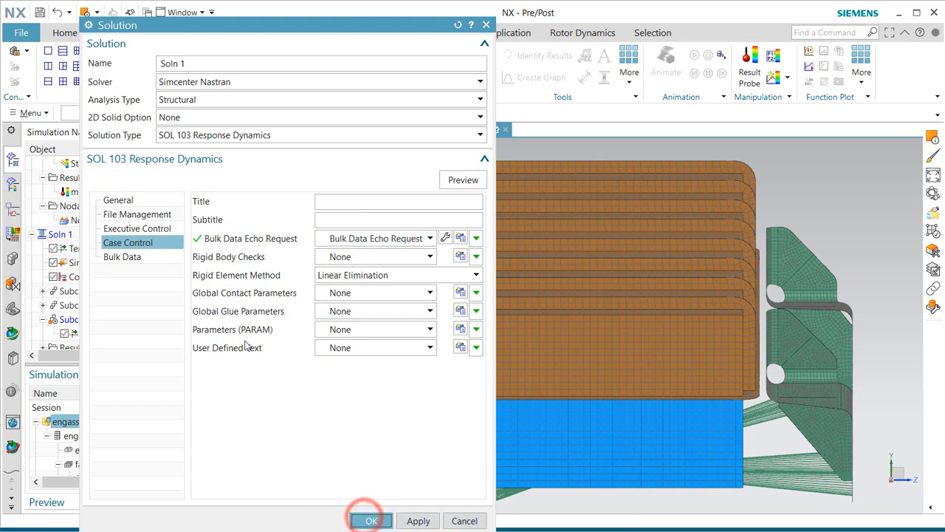
{"action": "left_click", "coordinate": [369, 517]}
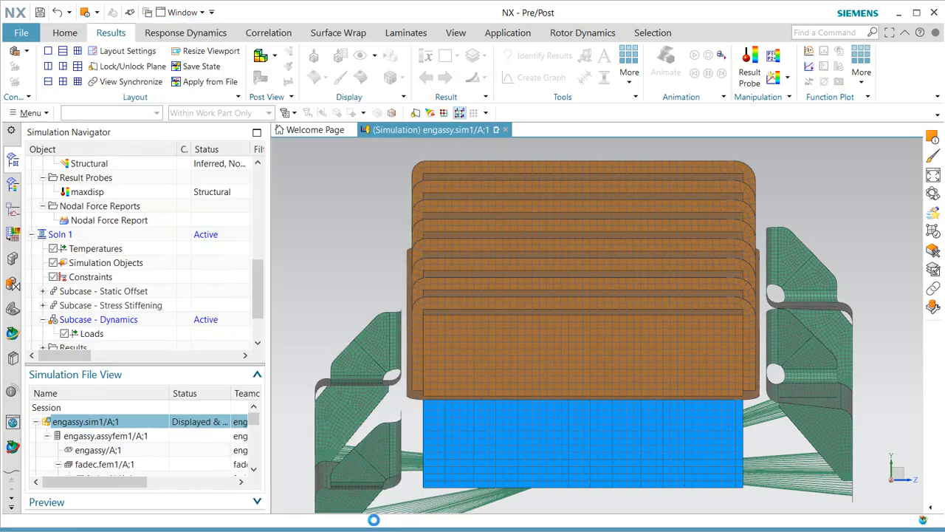
Change the Dynamics subcase's Lanczos extraction from 10 modes to a 1–200 Hz range.
{"action": "right_click", "coordinate": [130, 327]}
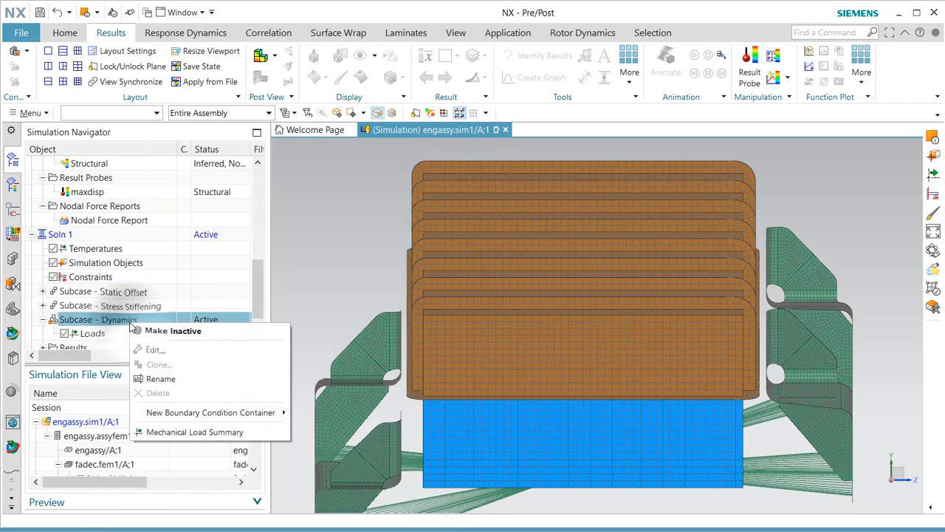
{"action": "left_click", "coordinate": [162, 350]}
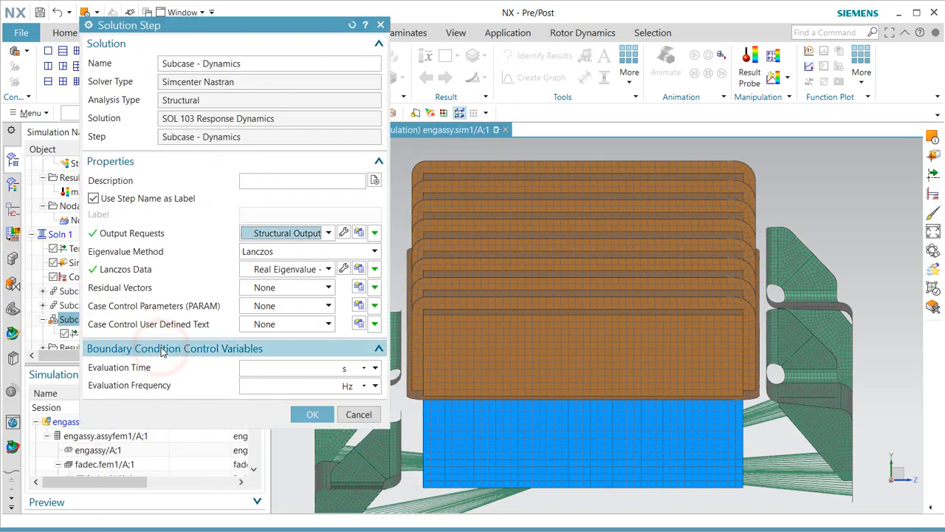
{"action": "left_click", "coordinate": [341, 269]}
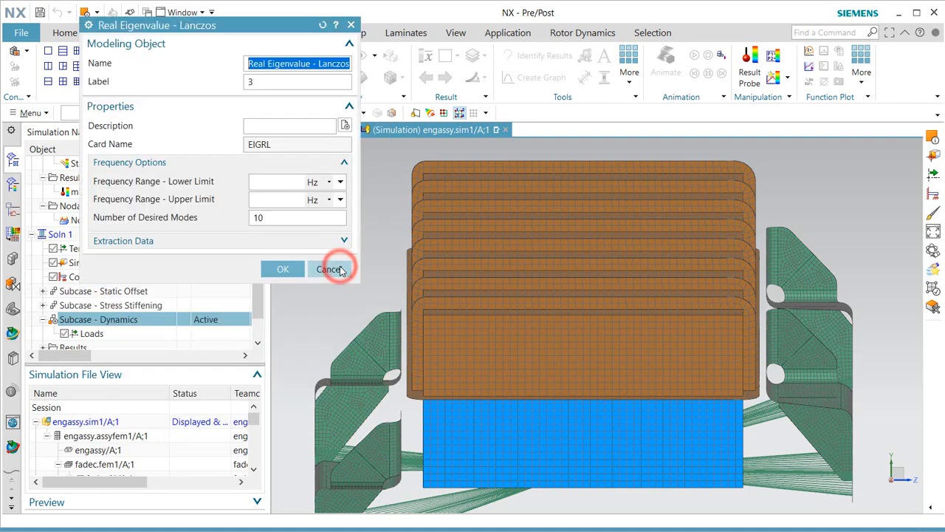
{"action": "double_click", "coordinate": [274, 218]}
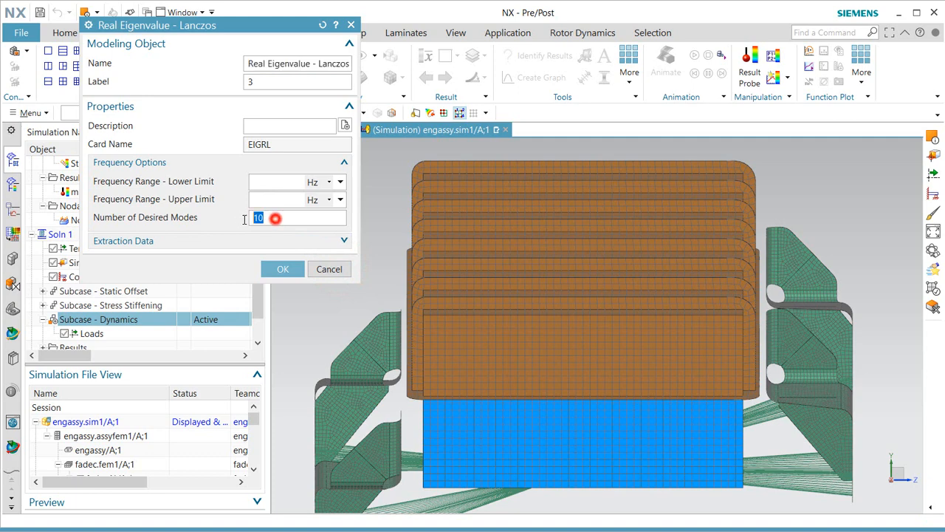
{"action": "key", "text": "BackSpace"}
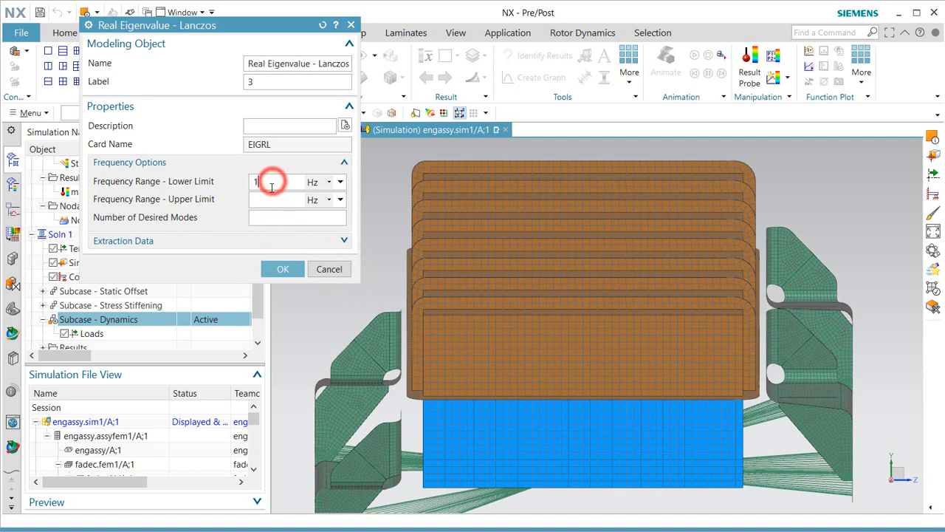
{"action": "left_click", "coordinate": [271, 198]}
{"action": "type", "text": "200"}
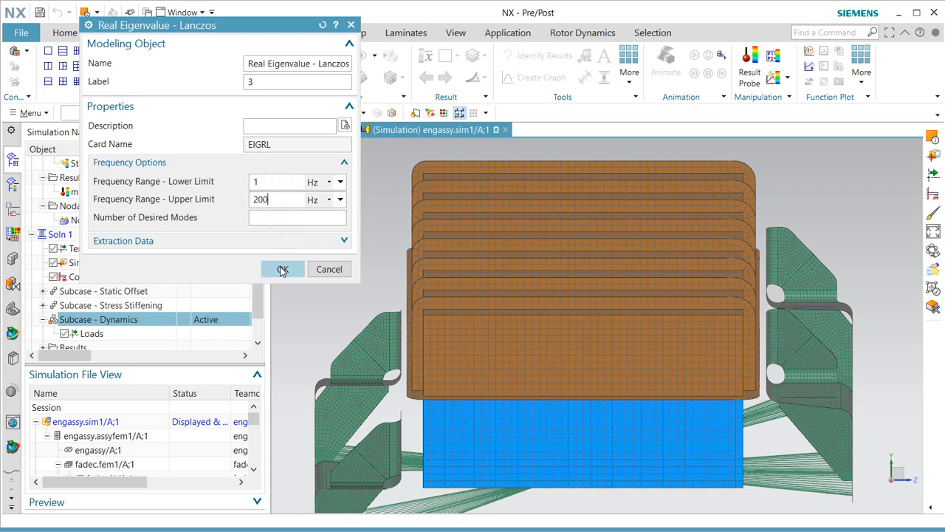
{"action": "left_click", "coordinate": [283, 270]}
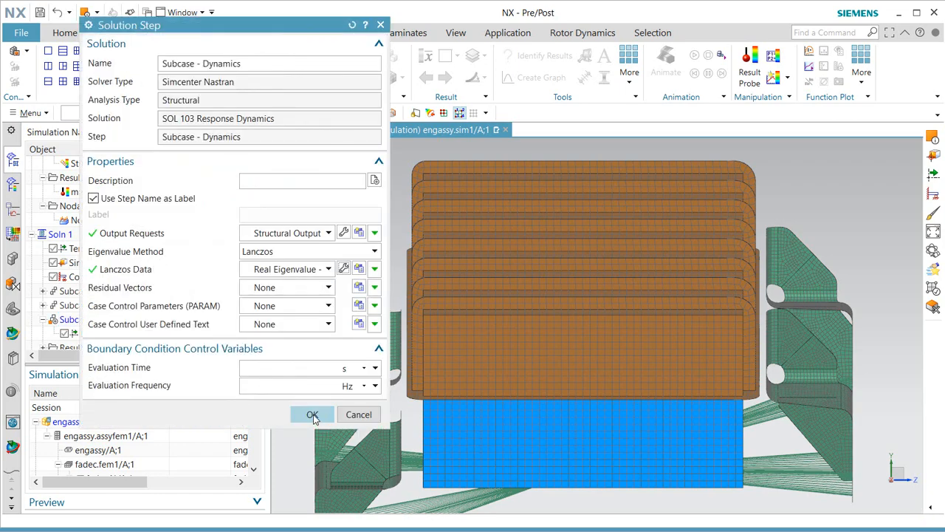
{"action": "left_click", "coordinate": [313, 414]}
{"action": "right_click", "coordinate": [71, 236]}
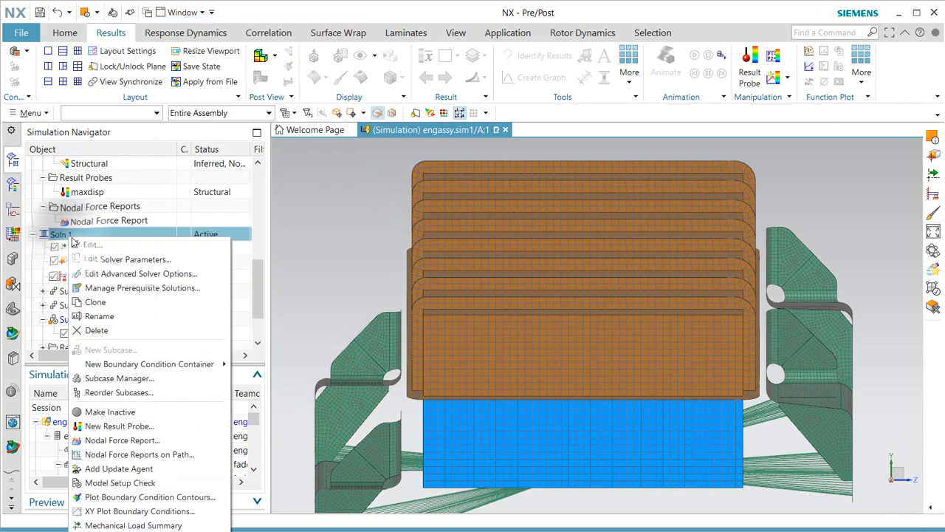
Rename Soln 1 to 'modal' and deactivate the Subcase - Dynamics step.
{"action": "left_click", "coordinate": [126, 317]}
{"action": "type", "text": "moda"}
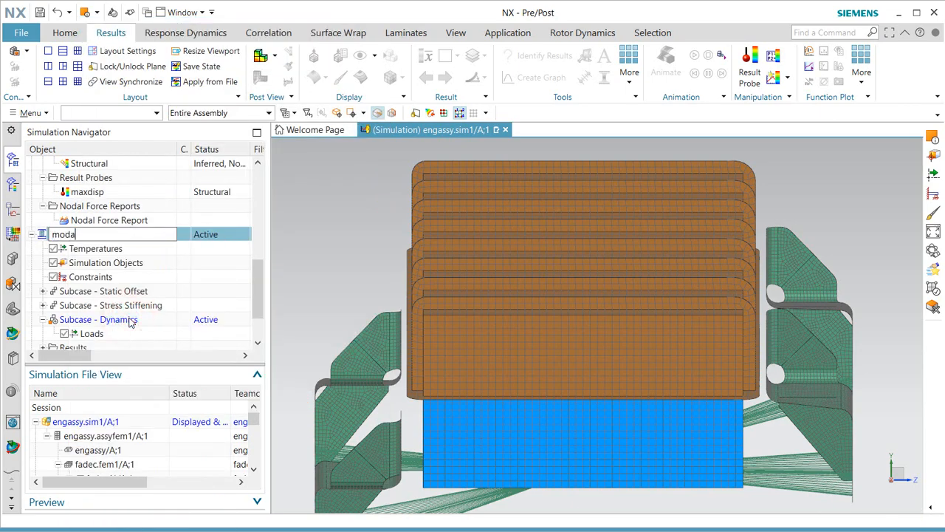
{"action": "type", "text": "l"}
{"action": "key", "text": "Return"}
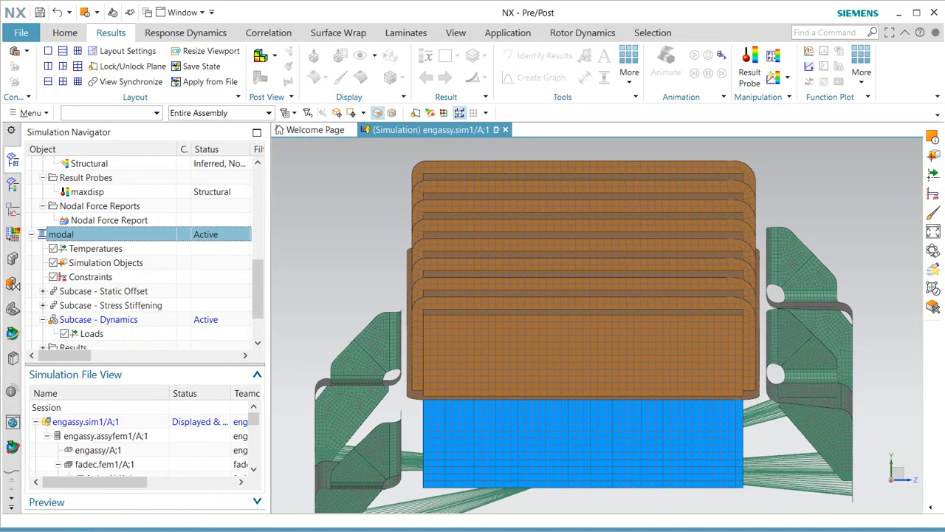
{"action": "right_click", "coordinate": [131, 325]}
{"action": "left_click", "coordinate": [148, 329]}
Add Face Gluing(1) and the Temperature Set to the active modal solution.
{"action": "scroll", "coordinate": [97, 252], "scroll_direction": "up", "scroll_amount": 4}
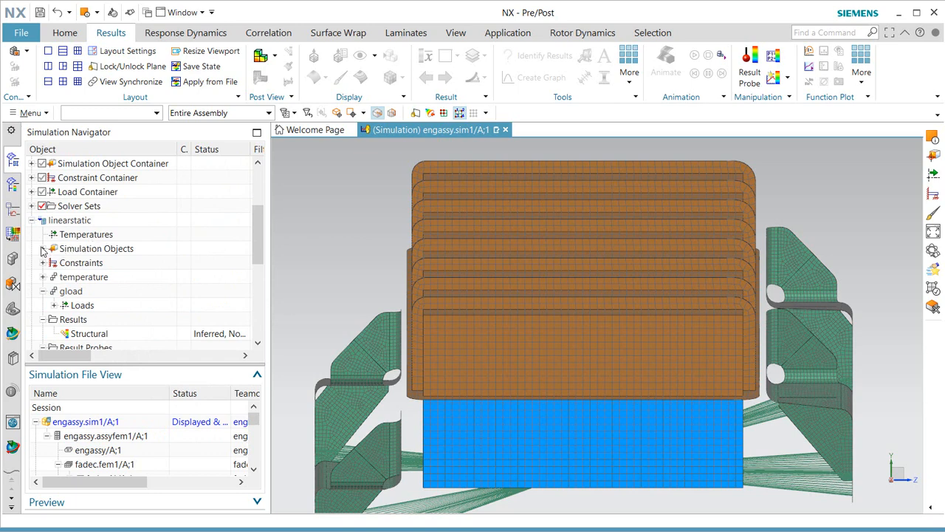
{"action": "scroll", "coordinate": [48, 224], "scroll_direction": "up", "scroll_amount": 1}
{"action": "left_click", "coordinate": [32, 206]}
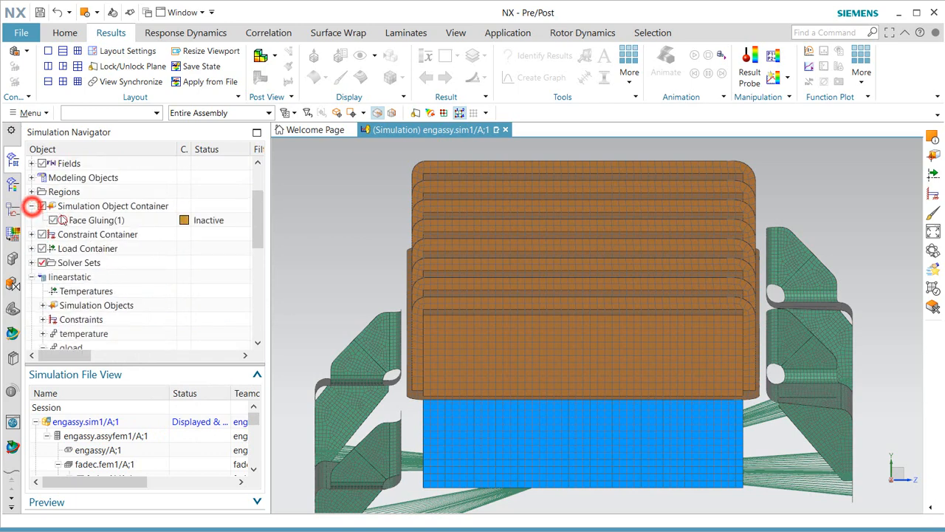
{"action": "right_click", "coordinate": [87, 220]}
{"action": "left_click", "coordinate": [150, 300]}
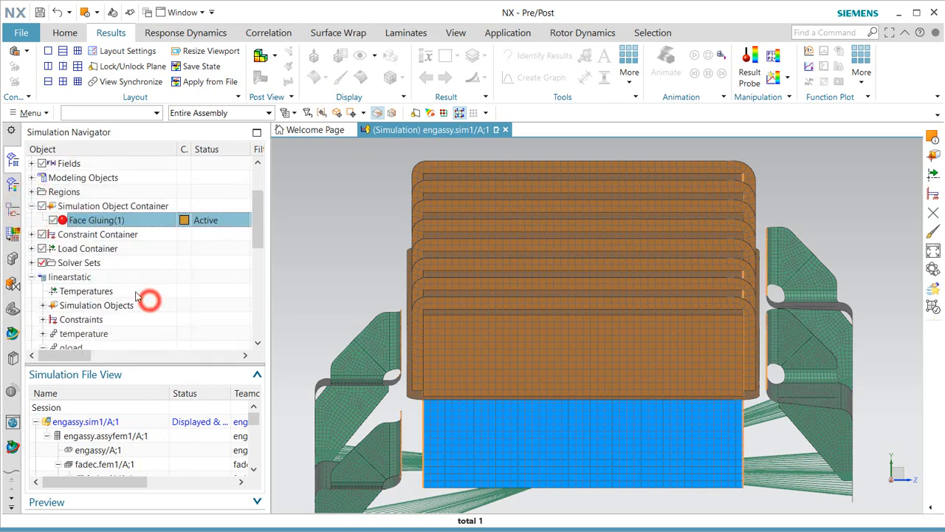
{"action": "left_click", "coordinate": [32, 263]}
{"action": "right_click", "coordinate": [75, 277]}
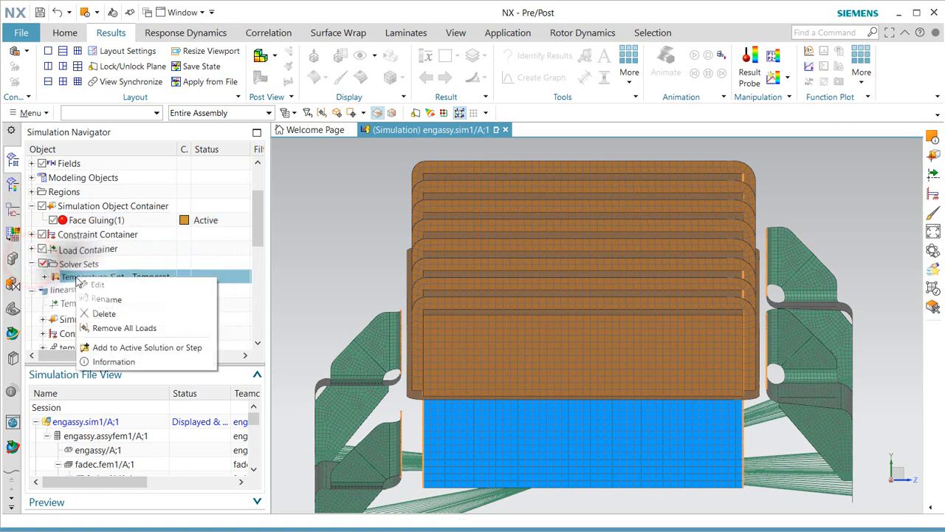
{"action": "left_click", "coordinate": [141, 347]}
Expand the modal solution's nodes and list the new constraint types under Constraints.
{"action": "left_click_drag", "start_coordinate": [258, 225], "coordinate": [260, 283]}
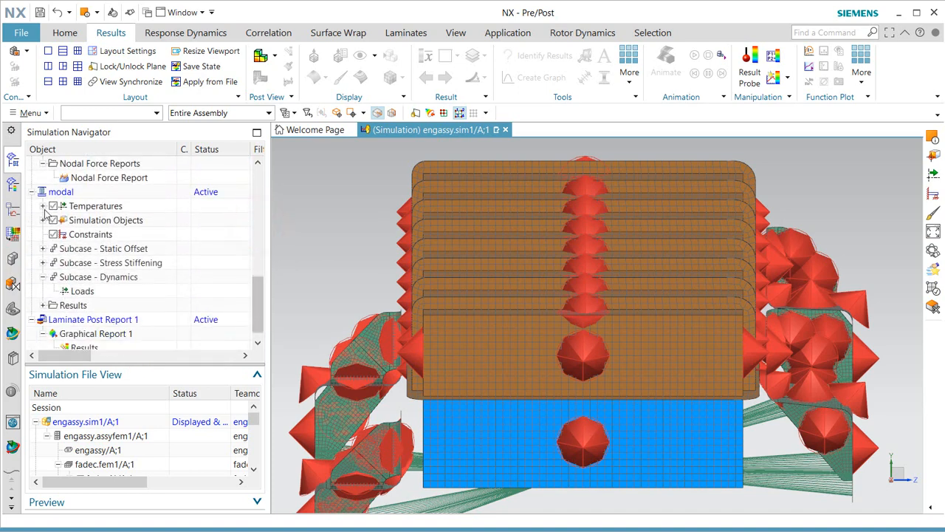
{"action": "left_click", "coordinate": [43, 206]}
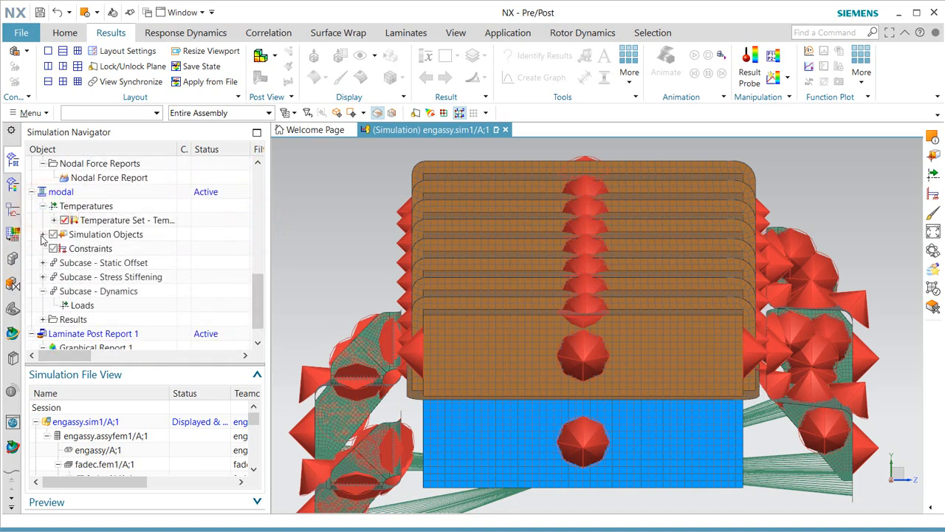
{"action": "left_click", "coordinate": [43, 235]}
{"action": "left_click", "coordinate": [92, 264]}
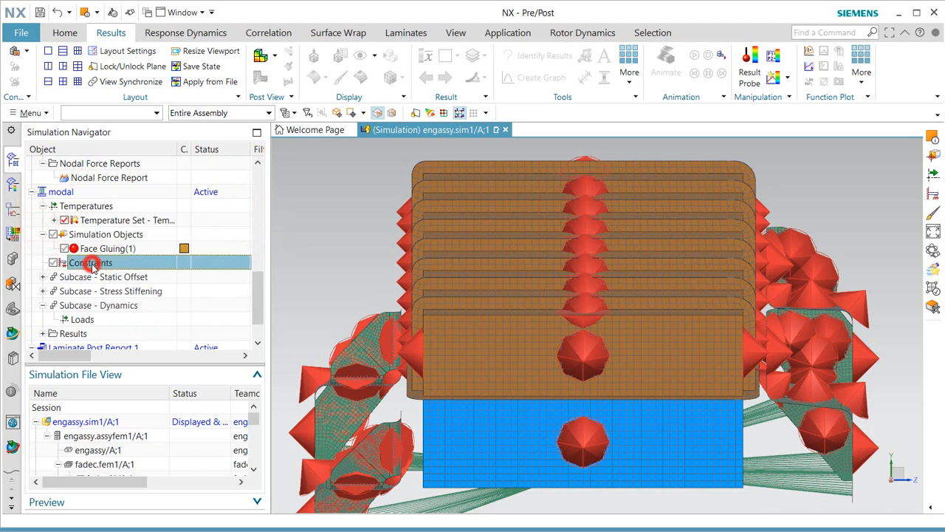
{"action": "right_click", "coordinate": [95, 267]}
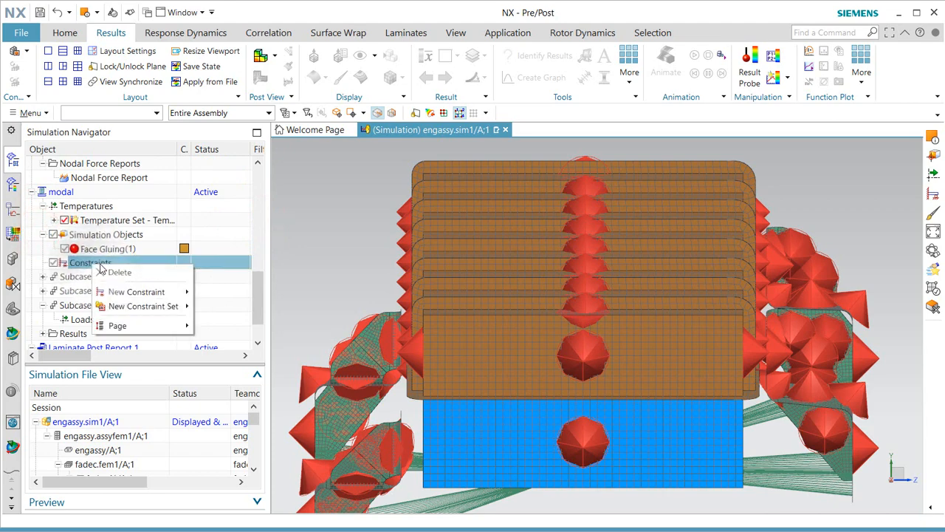
{"action": "mouse_move", "coordinate": [141, 295]}
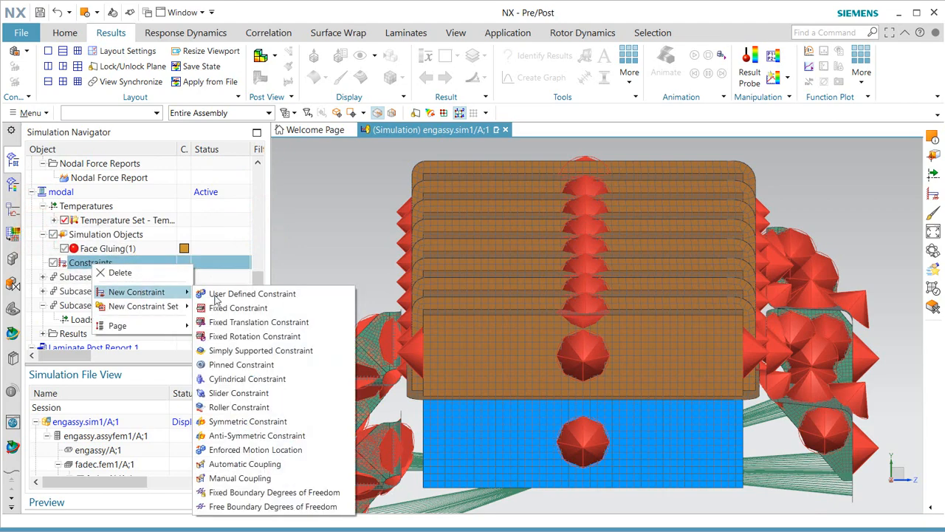
Start a User Defined Constraint with all DOFs fixed except DOF2, which is free.
{"action": "left_click", "coordinate": [274, 293]}
{"action": "scroll", "coordinate": [588, 271], "scroll_direction": "down", "scroll_amount": 2}
{"action": "middle_click_drag", "start_coordinate": [590, 299], "coordinate": [591, 294]}
{"action": "scroll", "coordinate": [568, 379], "scroll_direction": "up", "scroll_amount": 2}
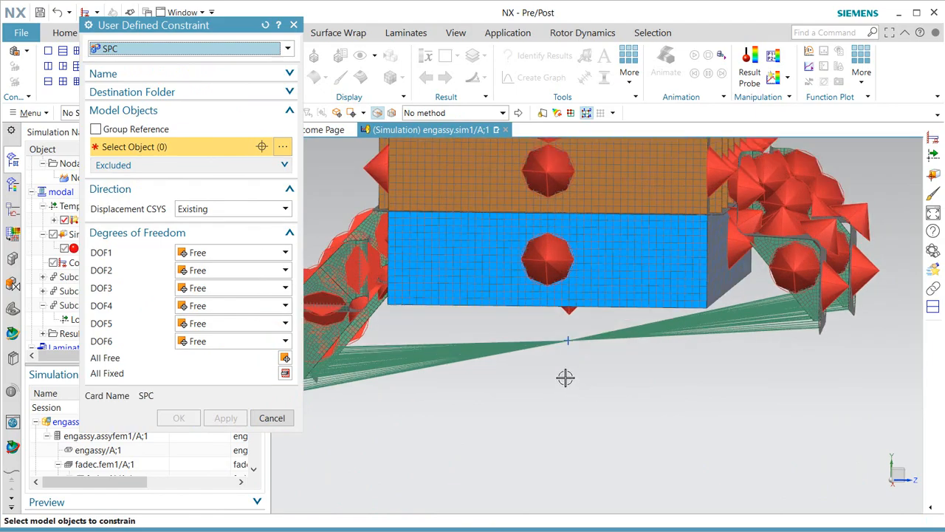
{"action": "middle_click_drag", "start_coordinate": [585, 390], "coordinate": [486, 360]}
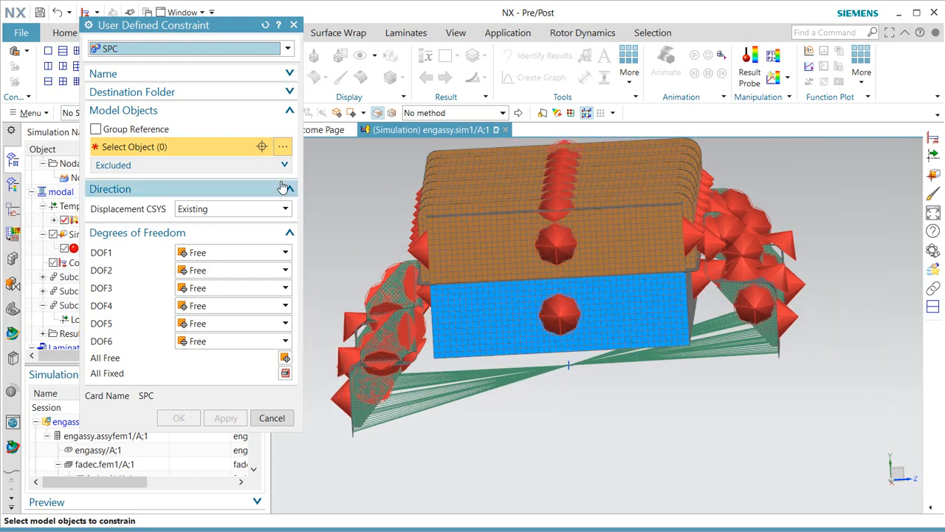
{"action": "left_click", "coordinate": [241, 210]}
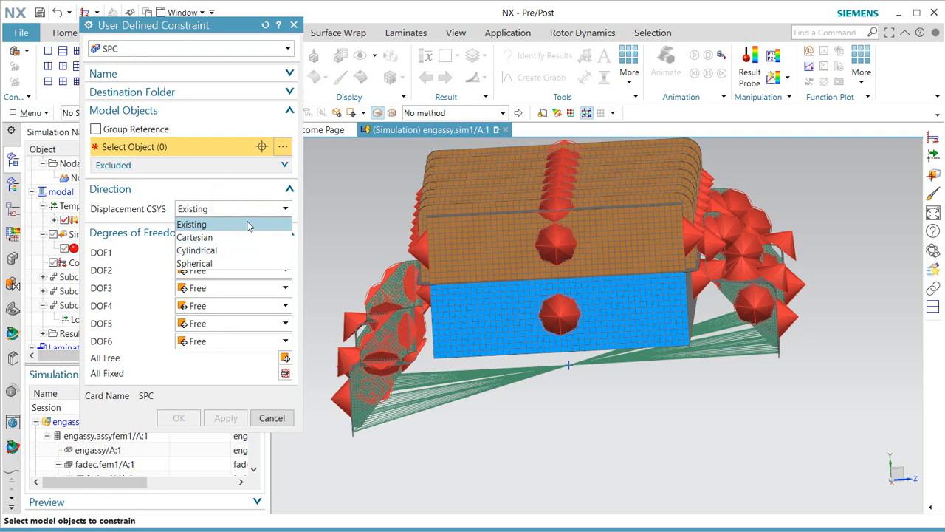
{"action": "left_click", "coordinate": [247, 224]}
{"action": "left_click", "coordinate": [239, 270]}
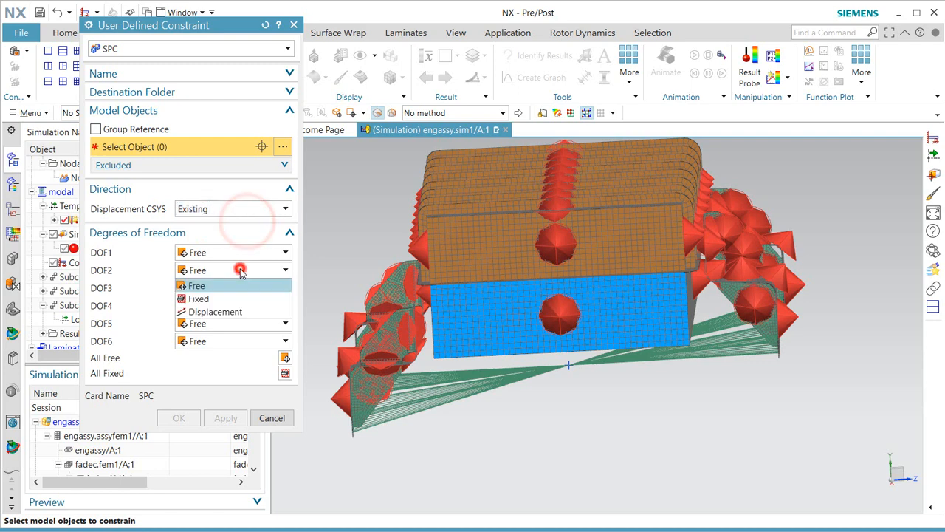
{"action": "left_click", "coordinate": [238, 298]}
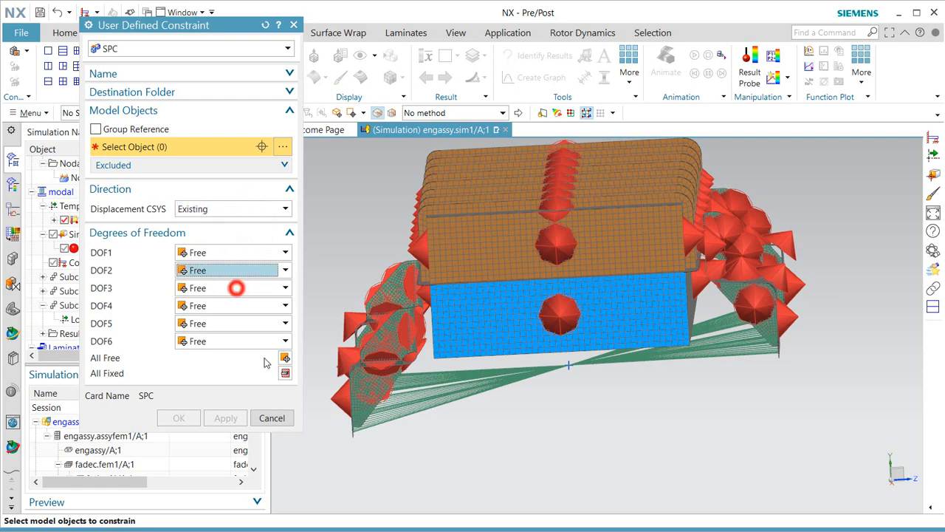
{"action": "left_click", "coordinate": [285, 373]}
{"action": "left_click", "coordinate": [236, 269]}
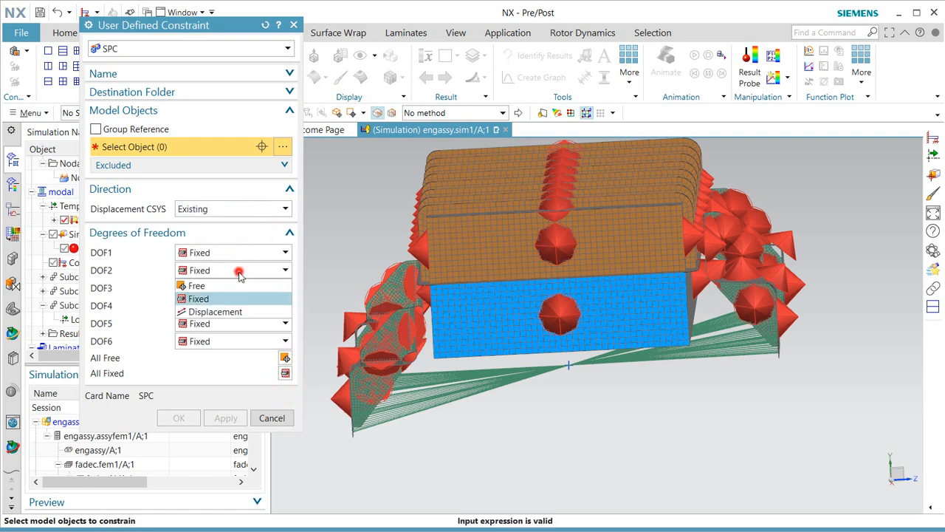
{"action": "left_click", "coordinate": [237, 289]}
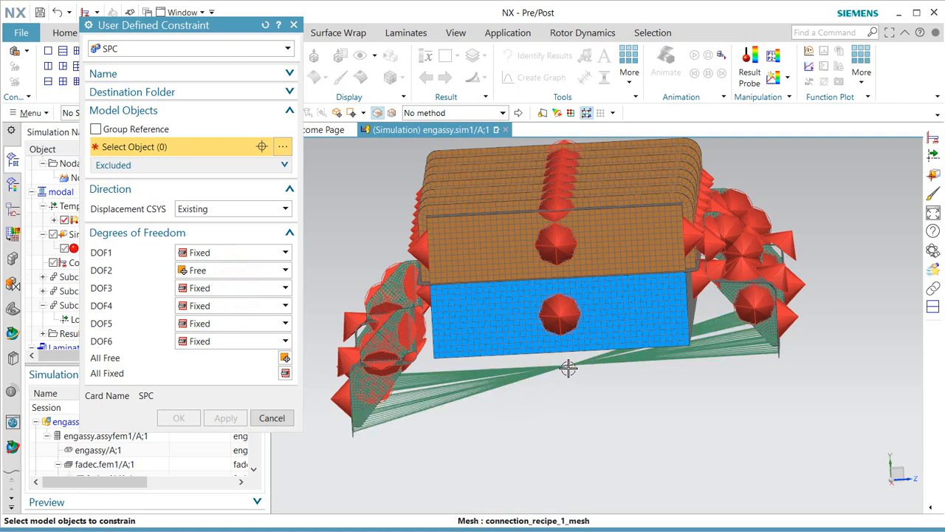
Apply it at the point where the connector lines meet below the engine and check UserDefined(1).
{"action": "left_click", "coordinate": [568, 367]}
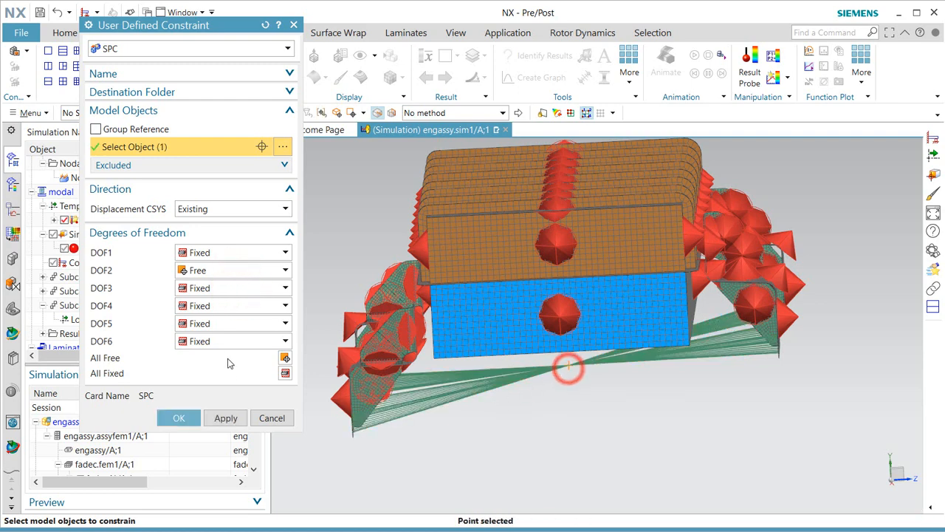
{"action": "left_click", "coordinate": [185, 418]}
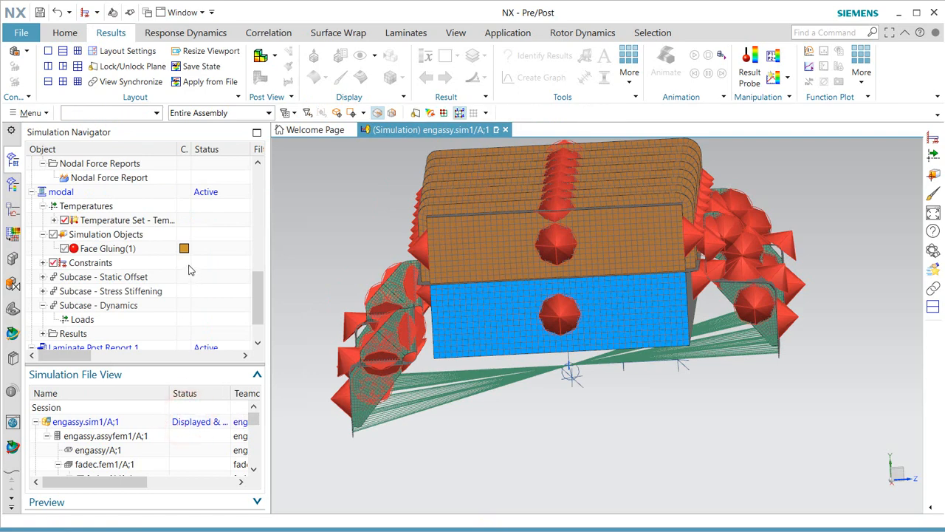
{"action": "left_click", "coordinate": [43, 264]}
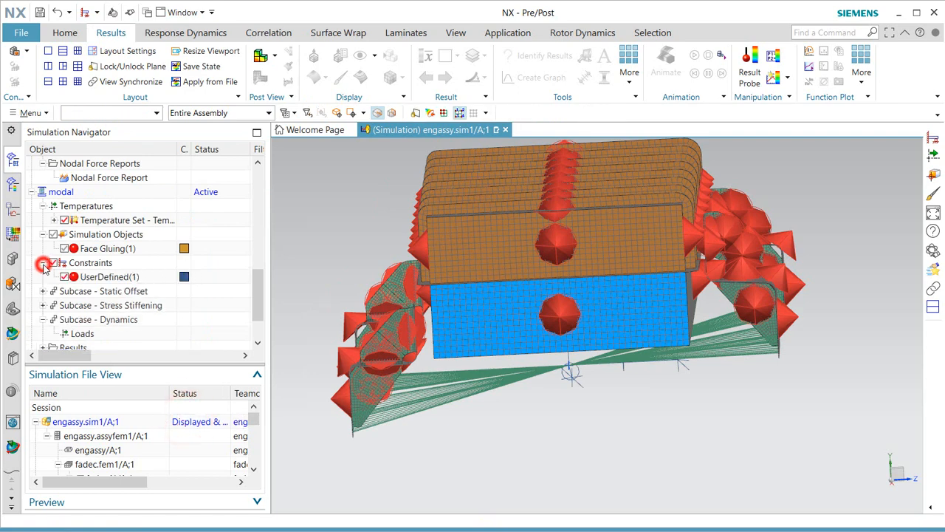
{"action": "left_click", "coordinate": [112, 277]}
{"action": "key", "text": "Escape"}
Create an Enforced Motion Location at the point below the engine with DOF2 enforced.
{"action": "right_click", "coordinate": [90, 263]}
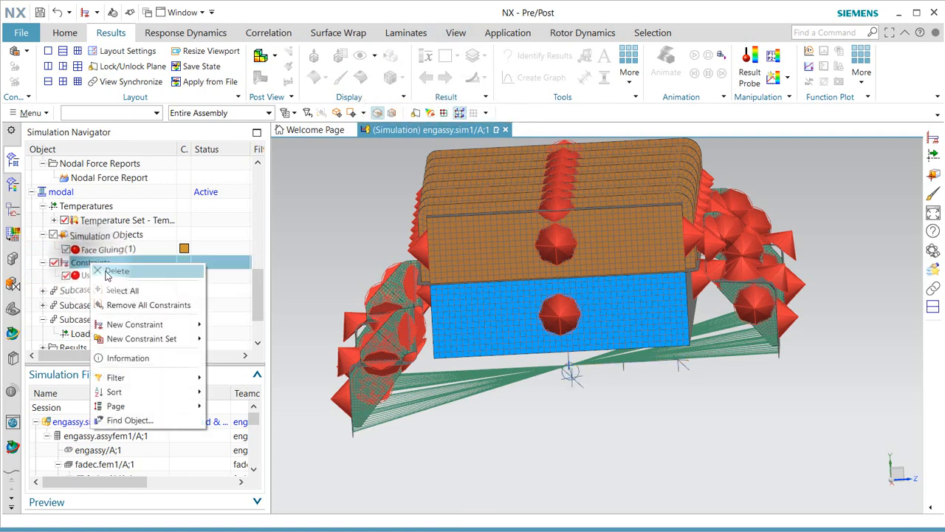
{"action": "left_click", "coordinate": [160, 324]}
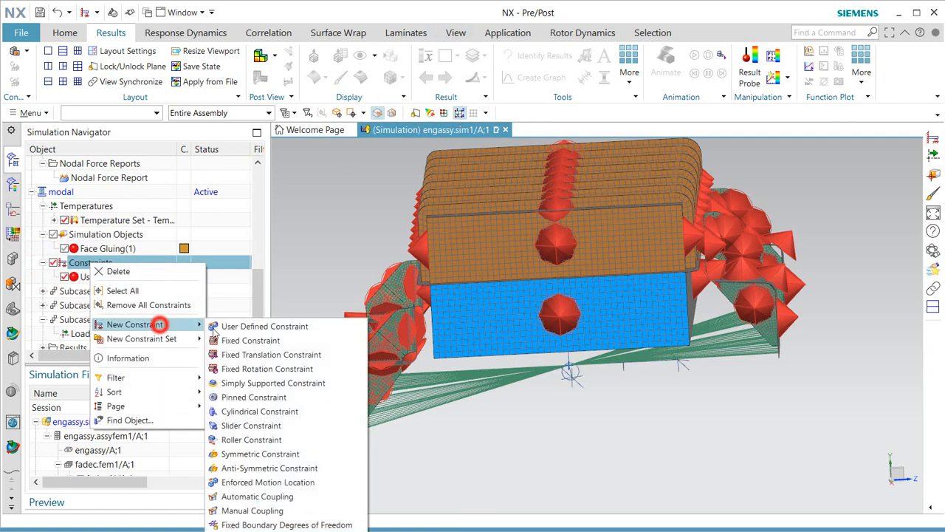
{"action": "left_click", "coordinate": [280, 484]}
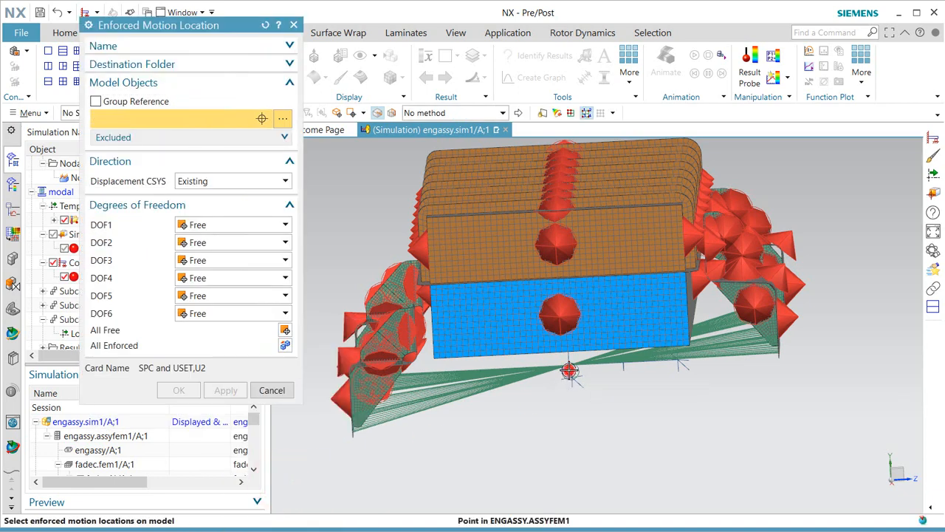
{"action": "left_click", "coordinate": [569, 371]}
{"action": "left_click", "coordinate": [226, 243]}
{"action": "left_click", "coordinate": [222, 270]}
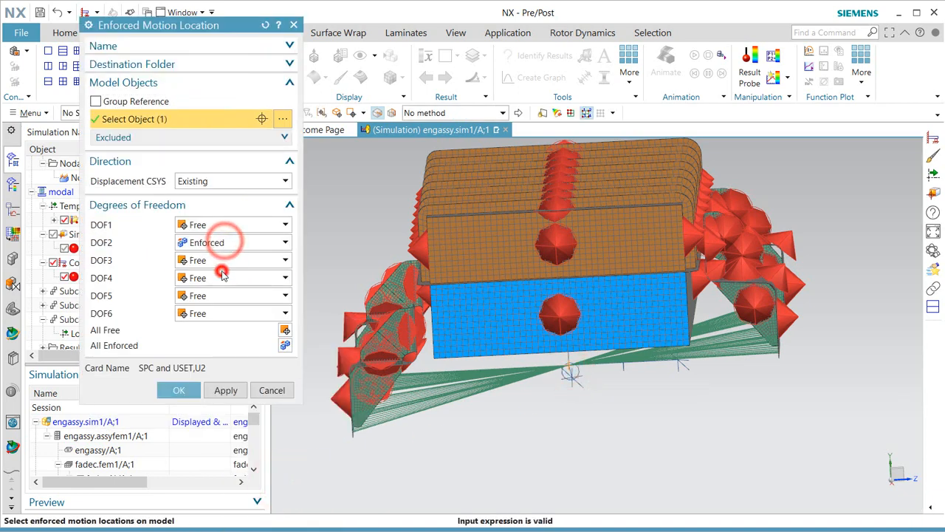
{"action": "left_click", "coordinate": [183, 390]}
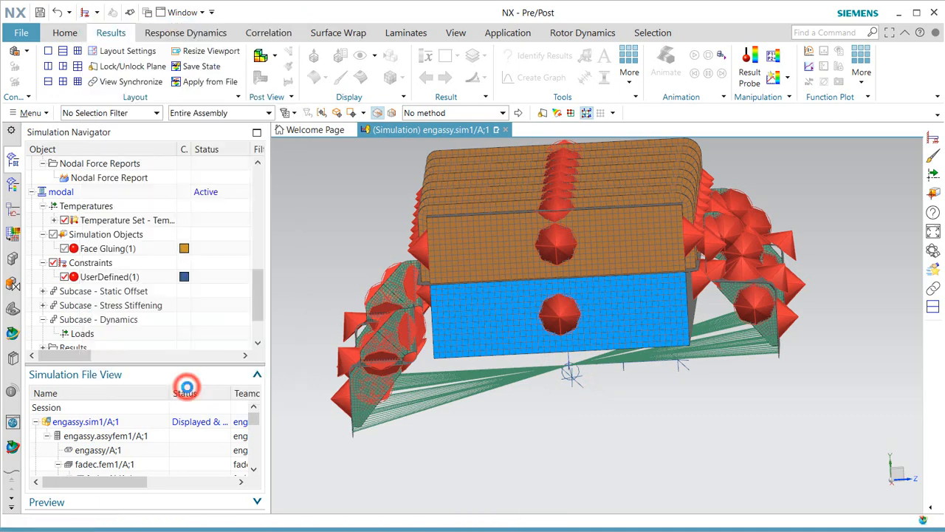
{"action": "middle_click_drag", "start_coordinate": [538, 395], "coordinate": [559, 397]}
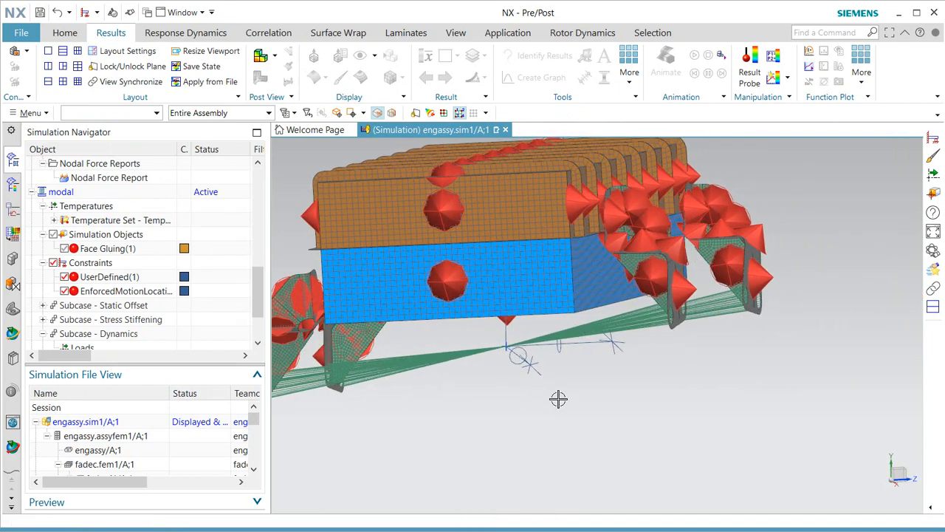
{"action": "scroll", "coordinate": [667, 404], "scroll_direction": "down", "scroll_amount": 2}
{"action": "scroll", "coordinate": [563, 342], "scroll_direction": "up", "scroll_amount": 2}
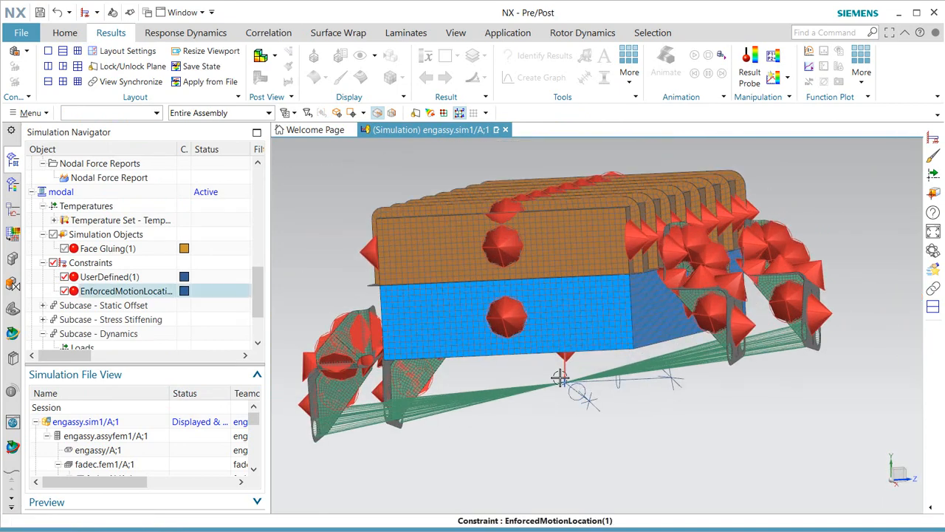
Run the modal solve, skip result review, then close the Analysis Job Monitor and Information window.
{"action": "right_click", "coordinate": [74, 194]}
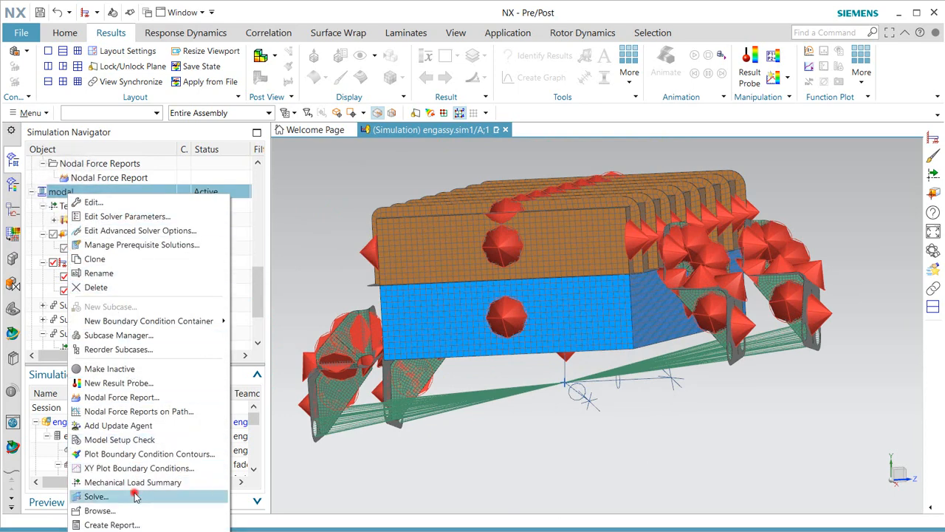
{"action": "left_click", "coordinate": [135, 496]}
{"action": "left_click", "coordinate": [212, 201]}
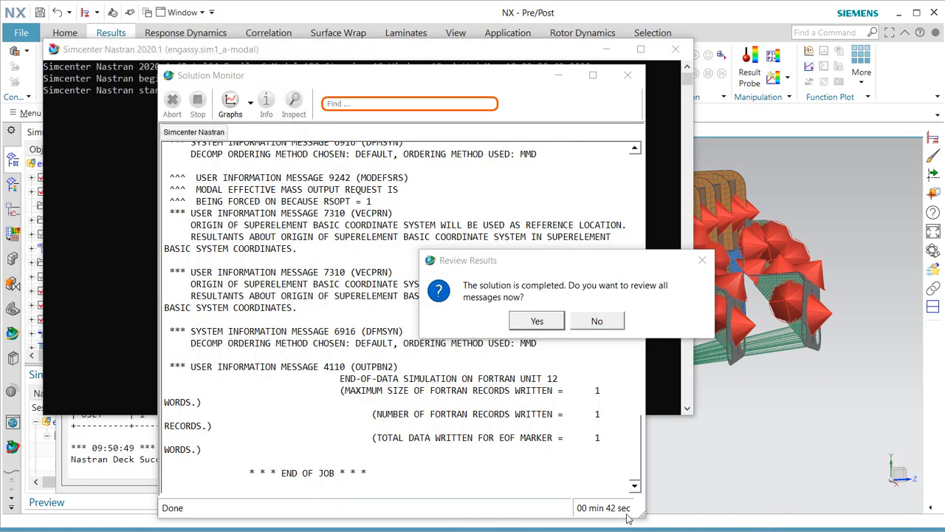
{"action": "left_click", "coordinate": [596, 322]}
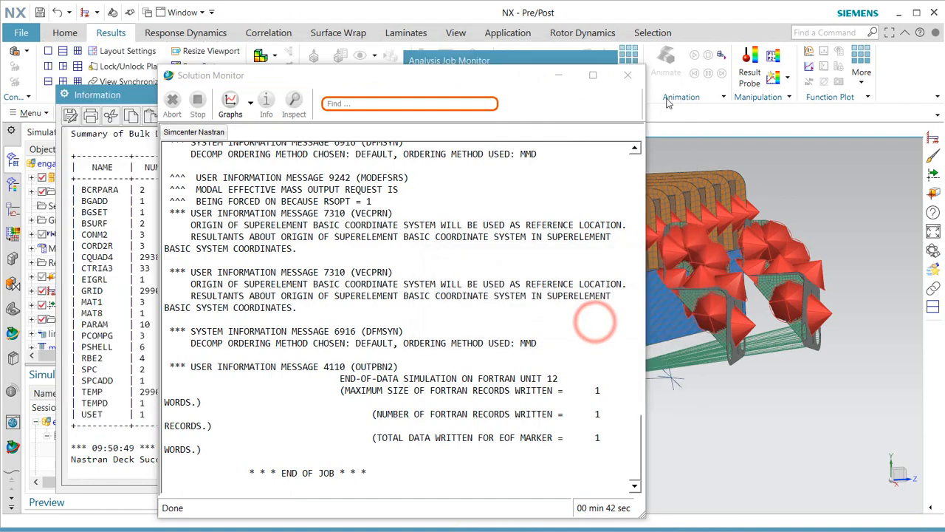
{"action": "left_click", "coordinate": [570, 294]}
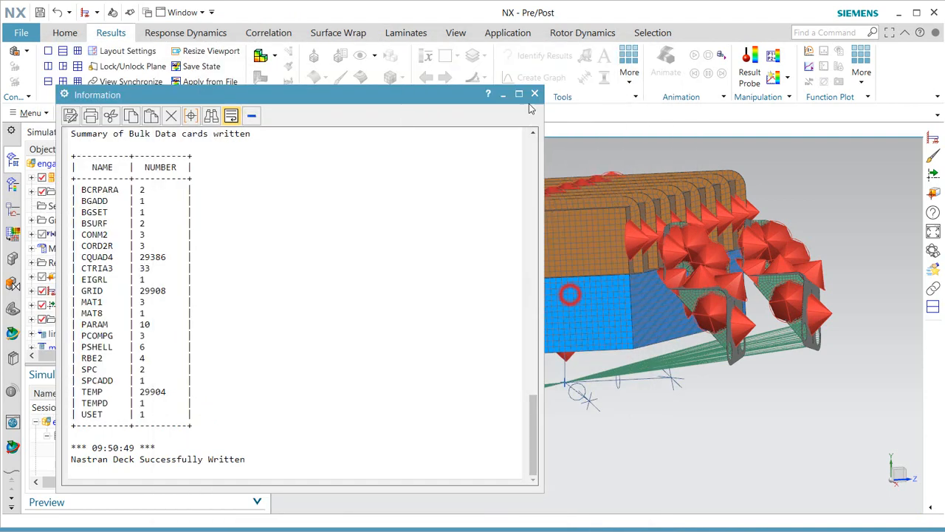
{"action": "left_click", "coordinate": [535, 94]}
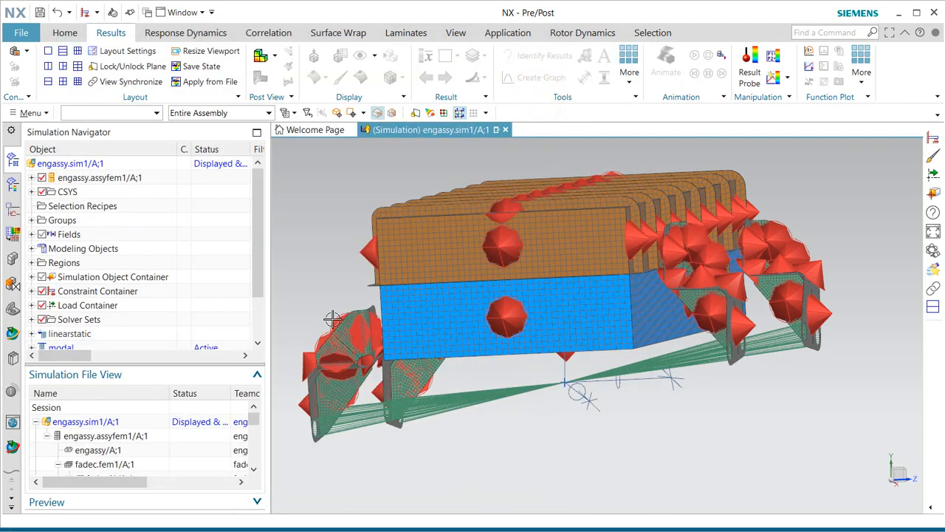
Create Response Dynamics 1 on engassy.sim1 from the modal solution with 1 Hz rigid-body tolerance.
{"action": "left_click_drag", "start_coordinate": [254, 256], "coordinate": [255, 296]}
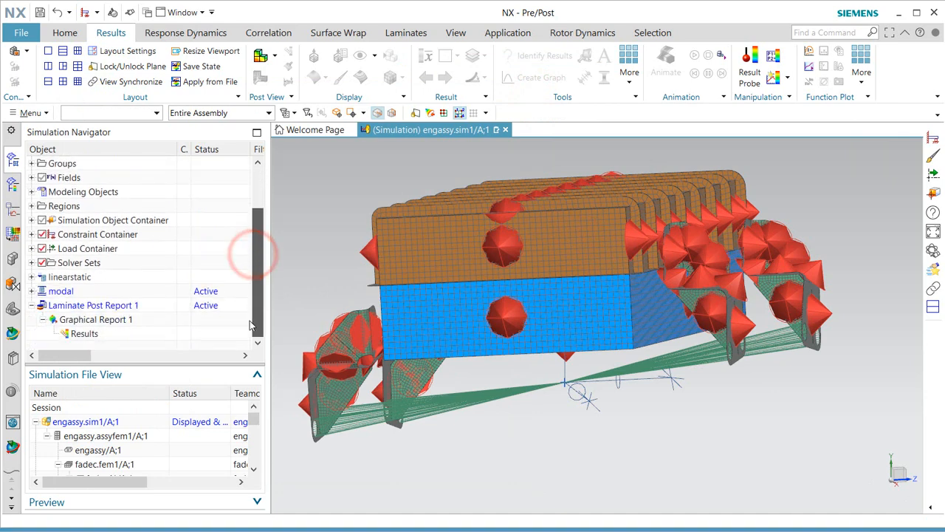
{"action": "scroll", "coordinate": [257, 306], "scroll_direction": "up", "scroll_amount": 2}
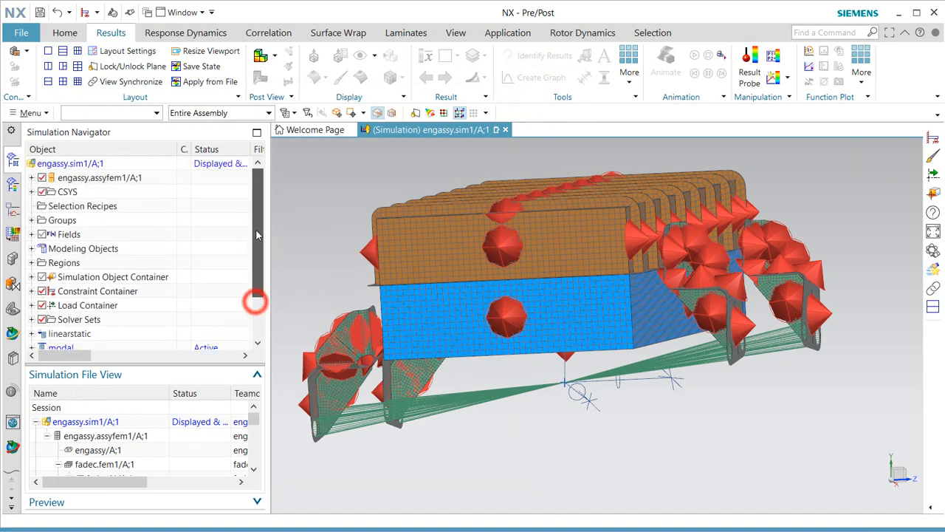
{"action": "right_click", "coordinate": [81, 163]}
{"action": "left_click", "coordinate": [184, 255]}
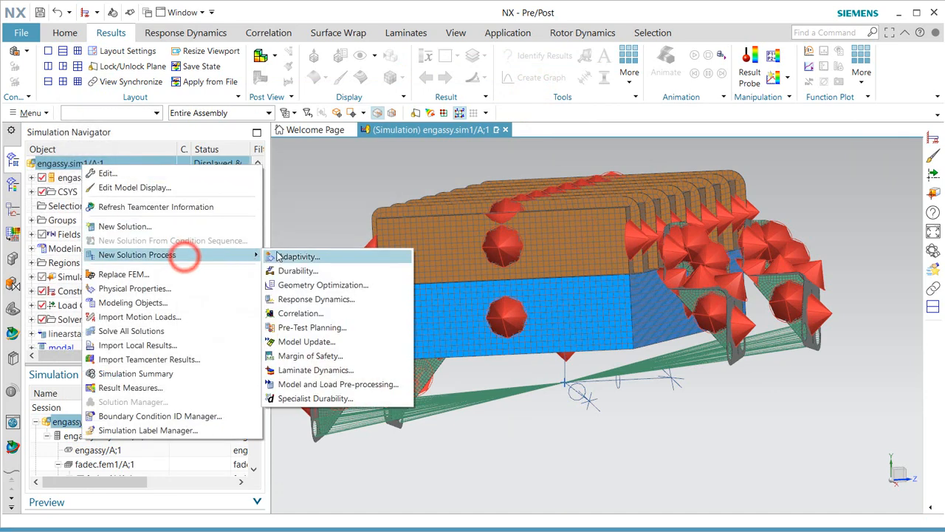
{"action": "left_click", "coordinate": [316, 299]}
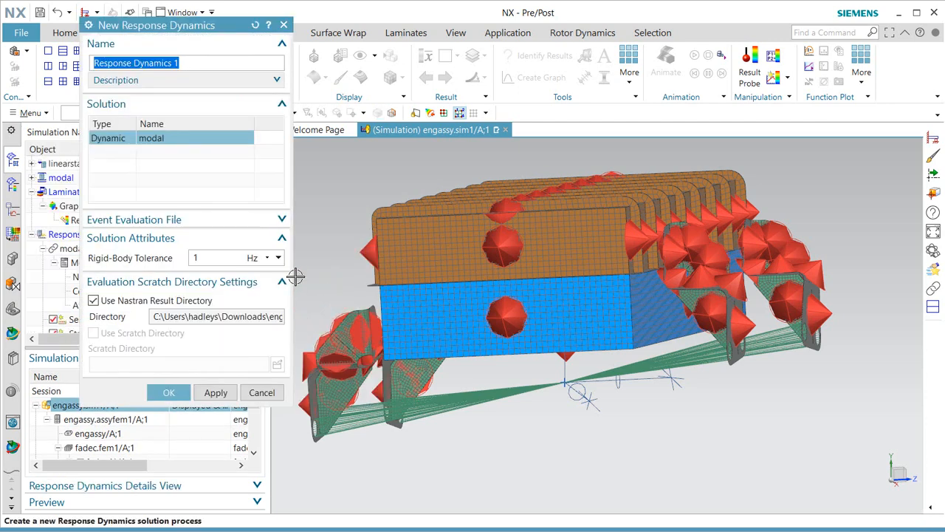
{"action": "left_click", "coordinate": [207, 256]}
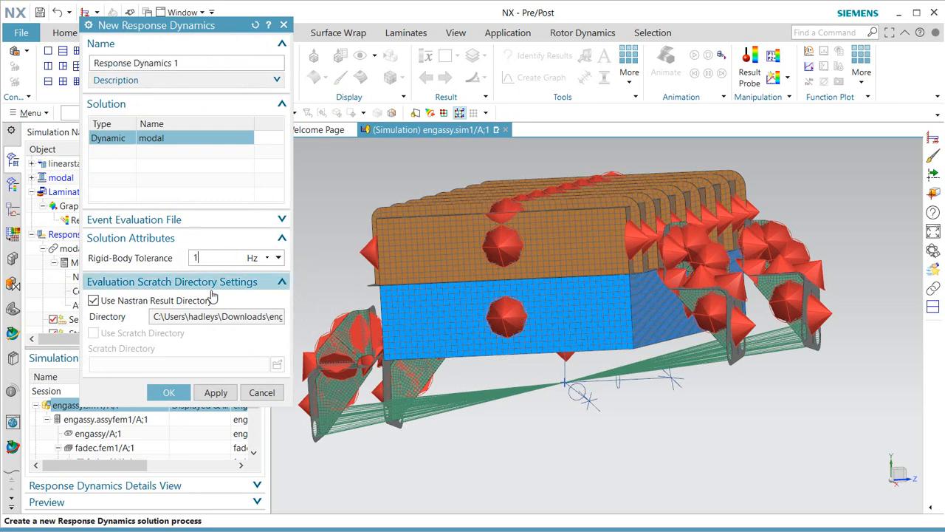
{"action": "left_click", "coordinate": [170, 393]}
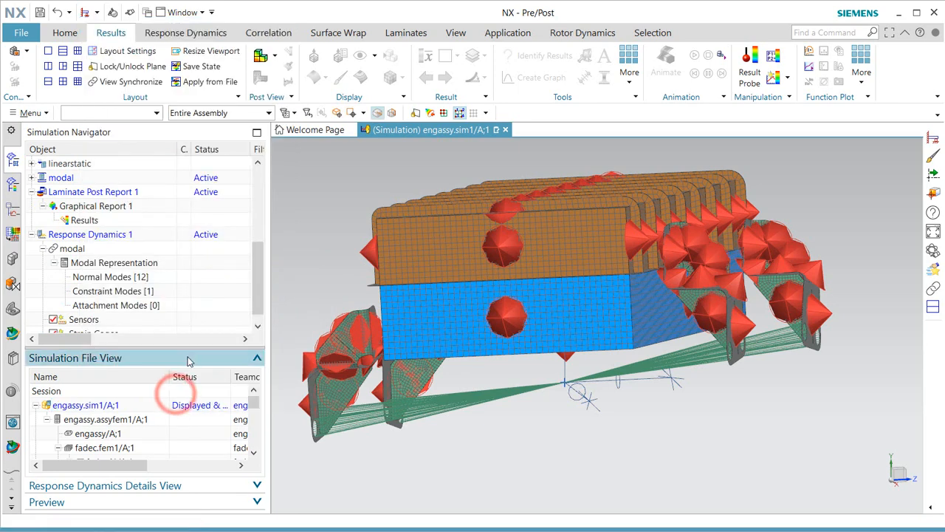
Show the Normal Modes [12] frequency and effective-mass table, widening the panel to reveal all columns.
{"action": "left_click", "coordinate": [120, 277]}
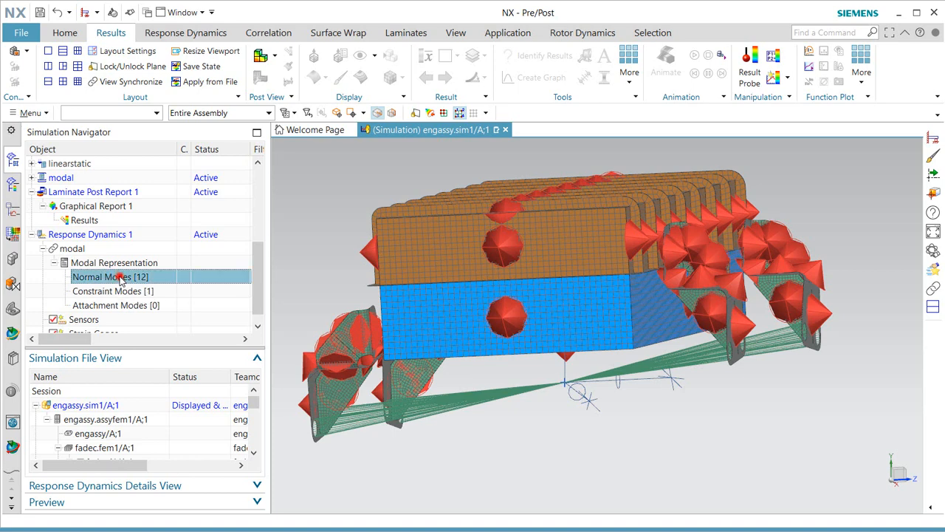
{"action": "left_click", "coordinate": [257, 486]}
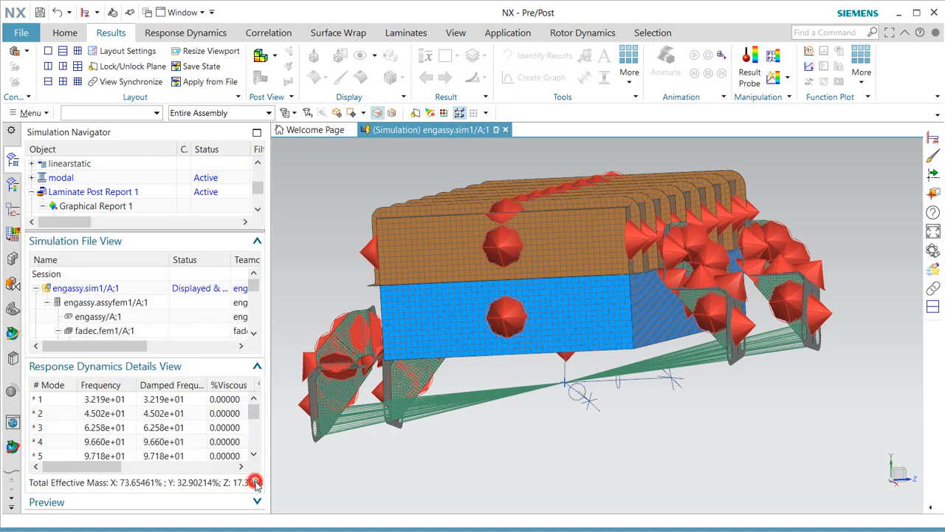
{"action": "left_click_drag", "start_coordinate": [276, 325], "coordinate": [604, 320]}
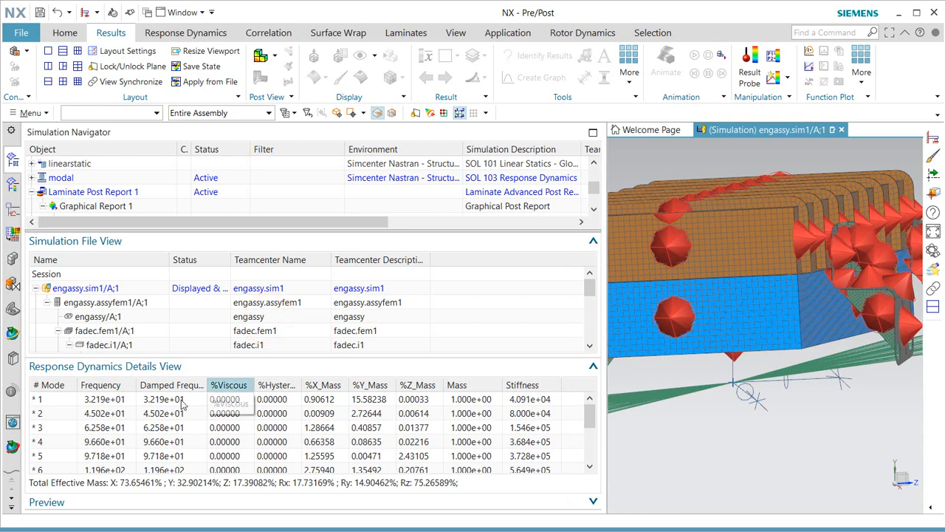
{"action": "left_click_drag", "start_coordinate": [588, 419], "coordinate": [591, 461]}
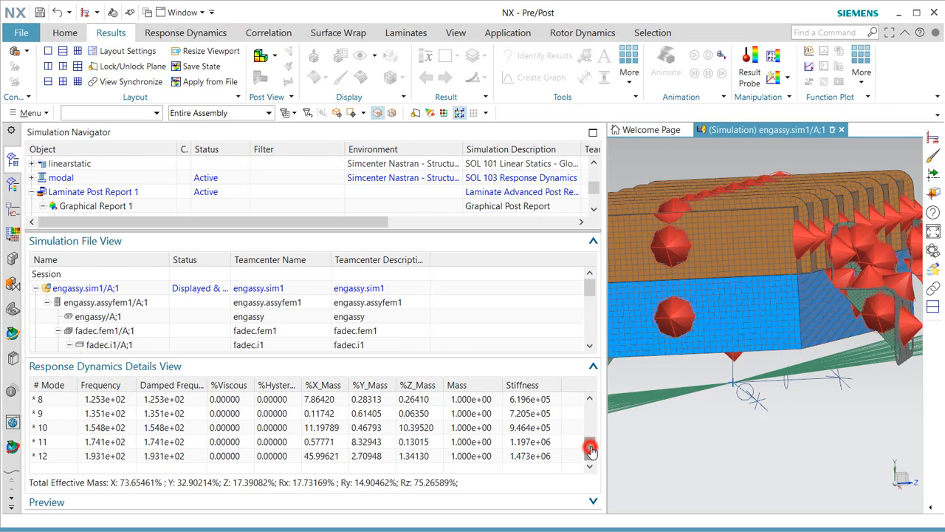
{"action": "left_click_drag", "start_coordinate": [591, 449], "coordinate": [595, 406]}
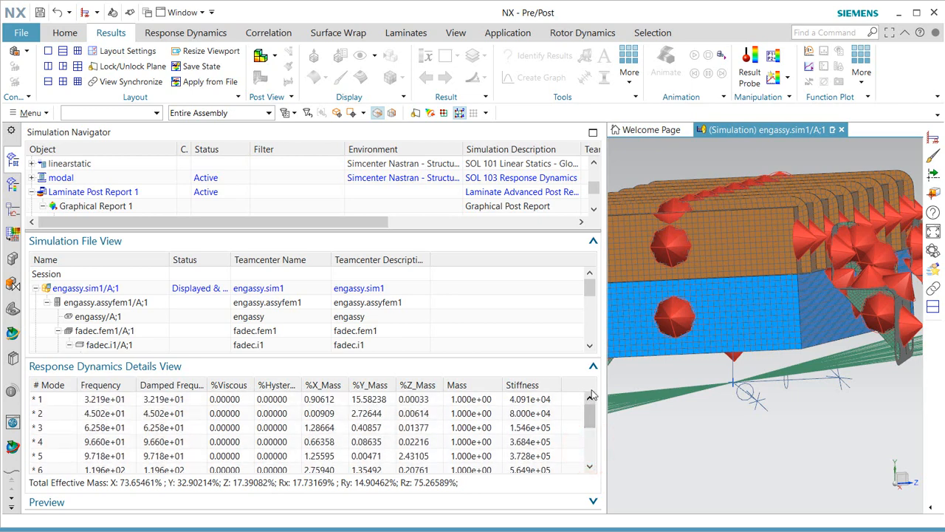
{"action": "scroll", "coordinate": [770, 430], "scroll_direction": "down", "scroll_amount": 3}
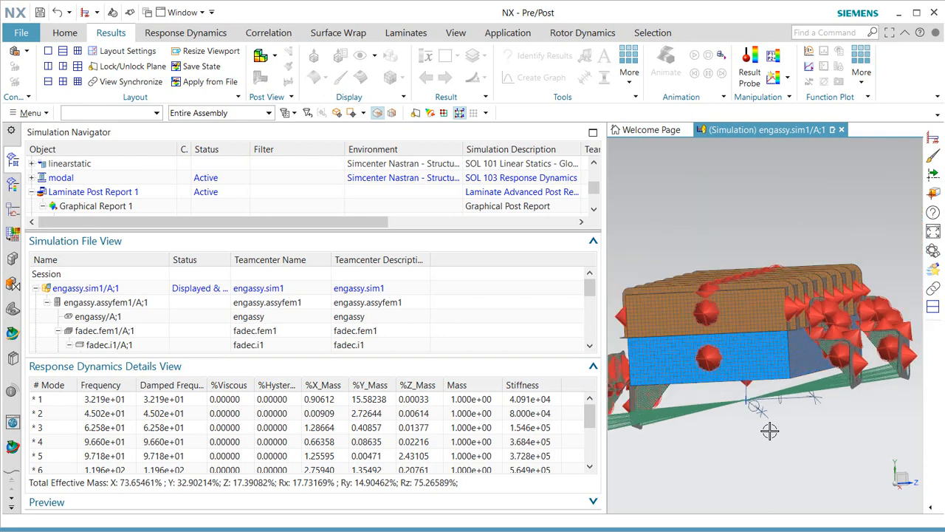
Plot Mode 1 nodal displacement from the modal Structural results, then inspect Mode 2 at 45.0159 Hz.
{"action": "left_click", "coordinate": [11, 184]}
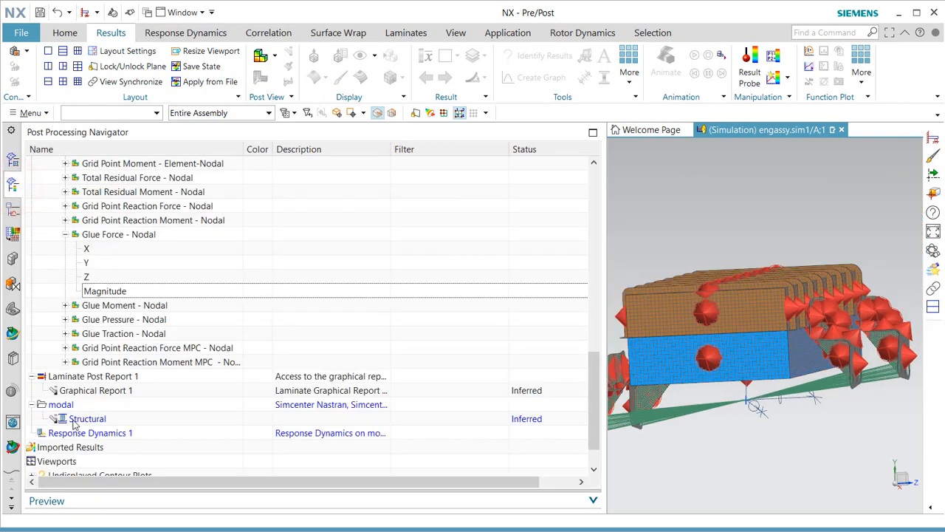
{"action": "left_click", "coordinate": [42, 418]}
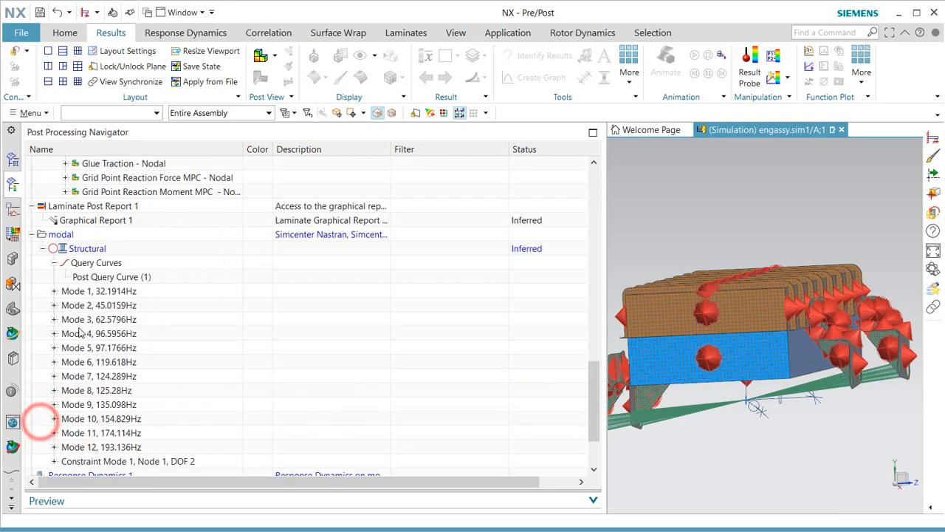
{"action": "left_click", "coordinate": [54, 291]}
{"action": "double_click", "coordinate": [109, 291]}
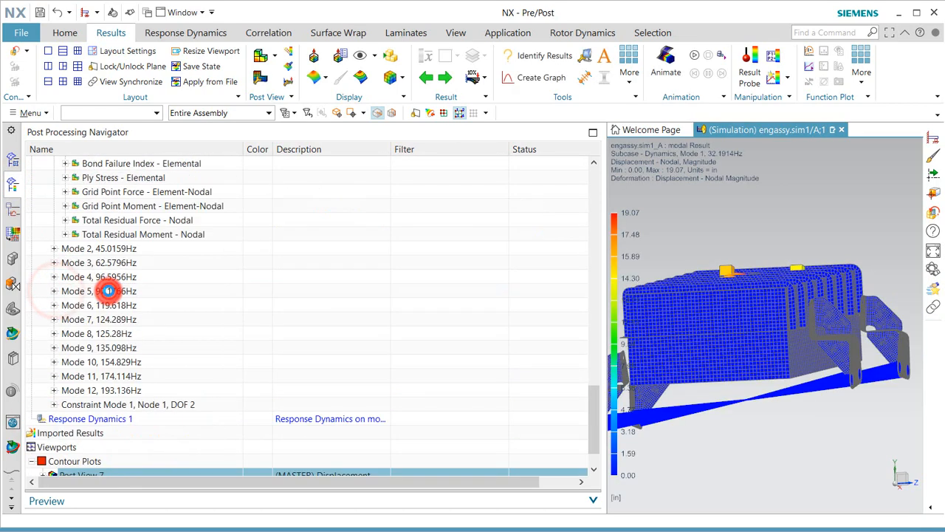
{"action": "middle_click_drag", "start_coordinate": [790, 352], "coordinate": [699, 364]}
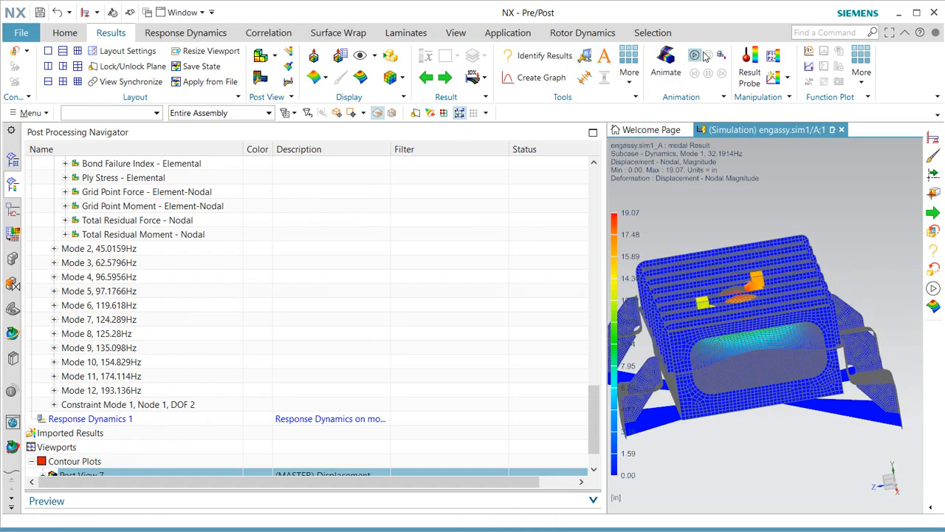
{"action": "left_click", "coordinate": [444, 79]}
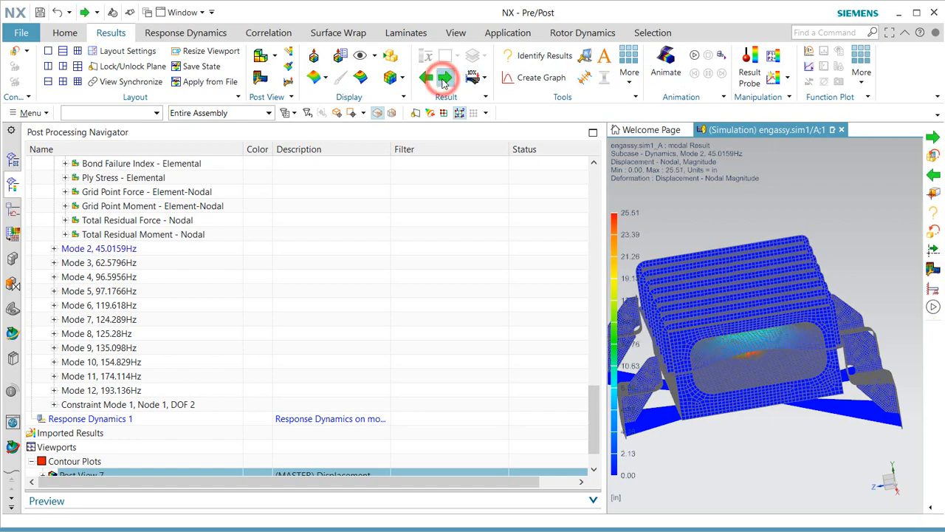
{"action": "middle_click_drag", "start_coordinate": [721, 297], "coordinate": [721, 296]}
{"action": "scroll", "coordinate": [727, 330], "scroll_direction": "up", "scroll_amount": 4}
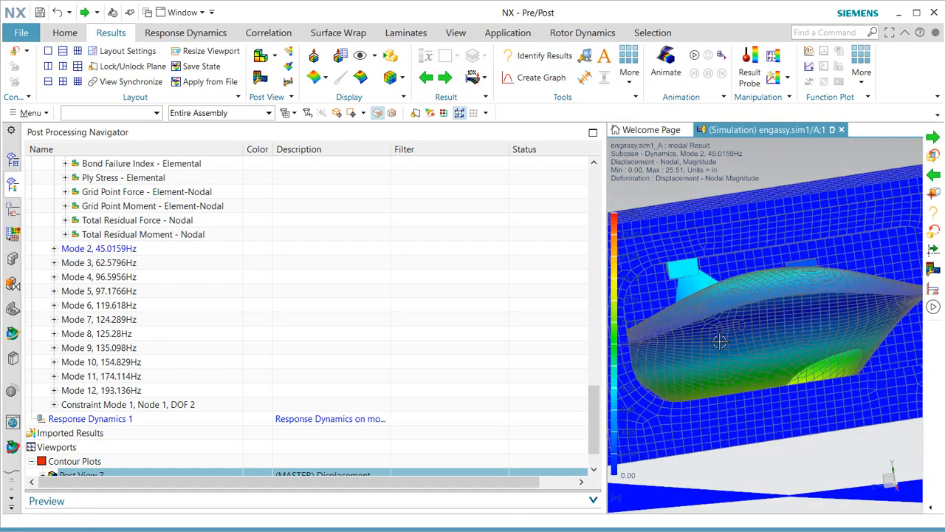
{"action": "middle_click_drag", "start_coordinate": [716, 345], "coordinate": [711, 345]}
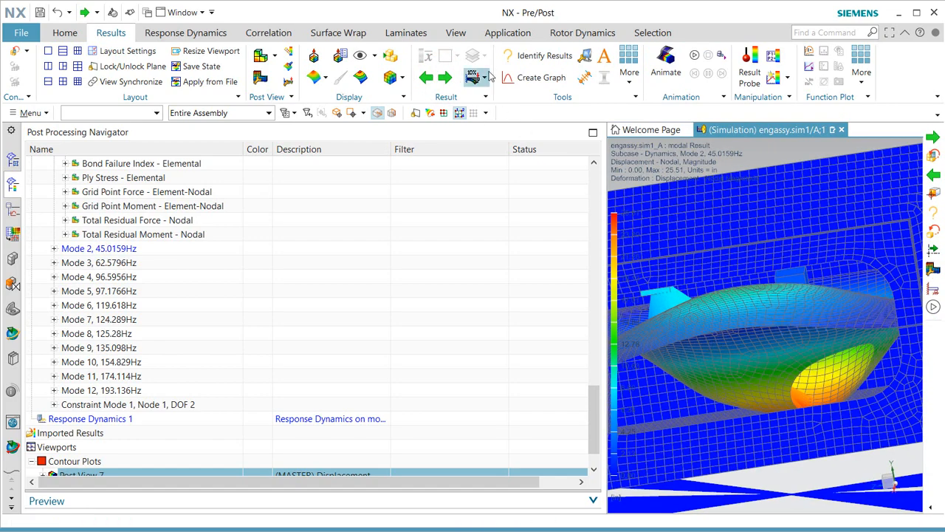
Step through Modes 3–12 and animate Mode 12 at 193.136 Hz.
{"action": "left_click", "coordinate": [446, 78]}
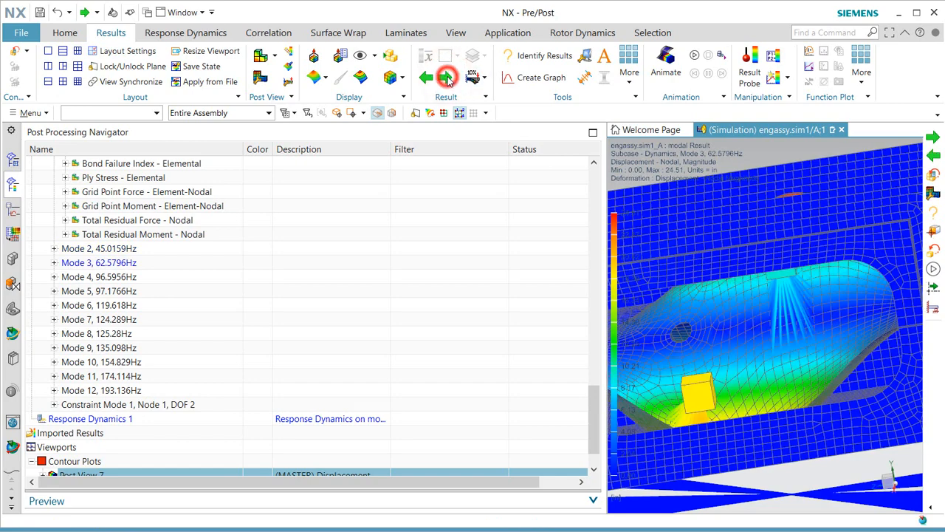
{"action": "left_click", "coordinate": [446, 79]}
{"action": "left_click", "coordinate": [446, 78]}
{"action": "left_click", "coordinate": [446, 78]}
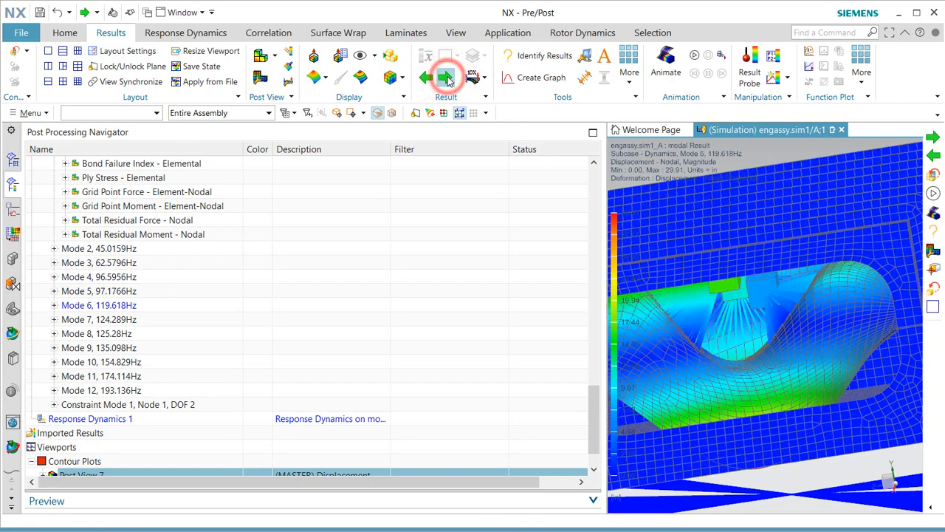
{"action": "left_click", "coordinate": [446, 78]}
{"action": "left_click", "coordinate": [446, 79]}
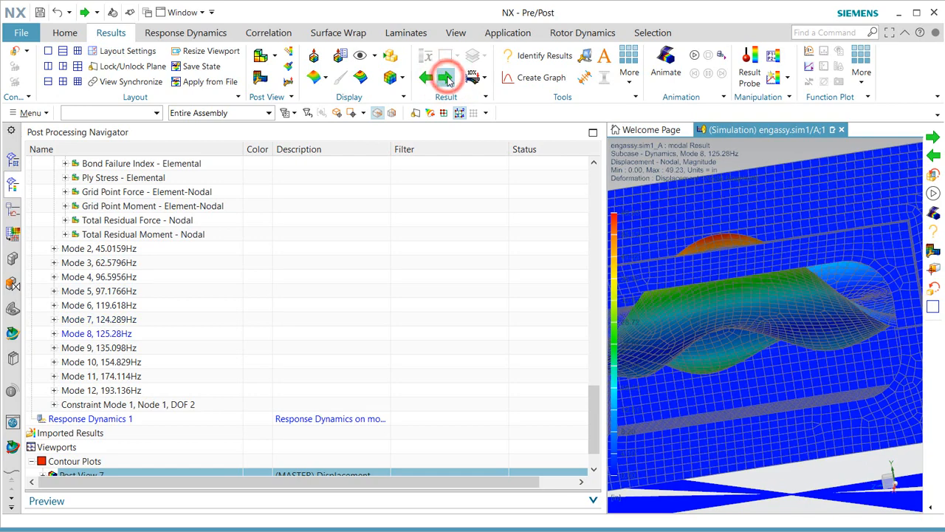
{"action": "left_click", "coordinate": [446, 78]}
{"action": "left_click", "coordinate": [446, 78]}
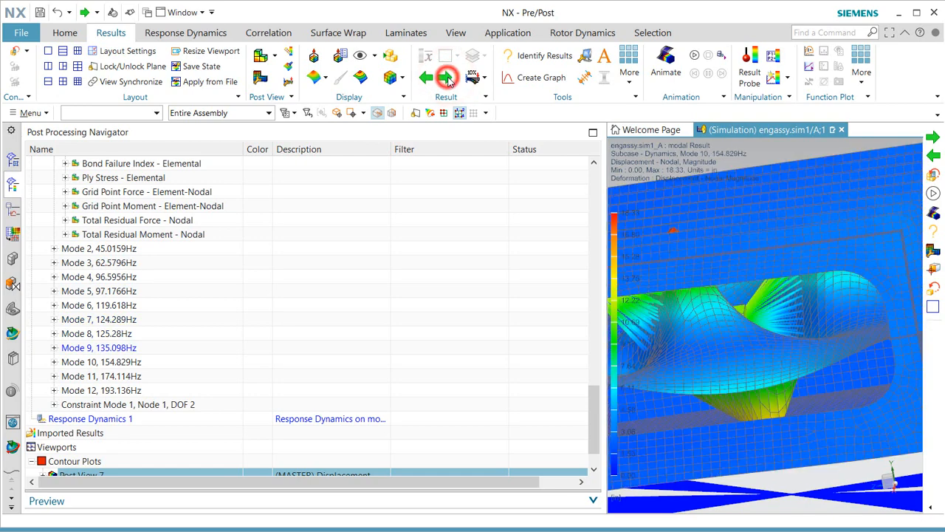
{"action": "left_click", "coordinate": [446, 78]}
{"action": "left_click", "coordinate": [446, 78]}
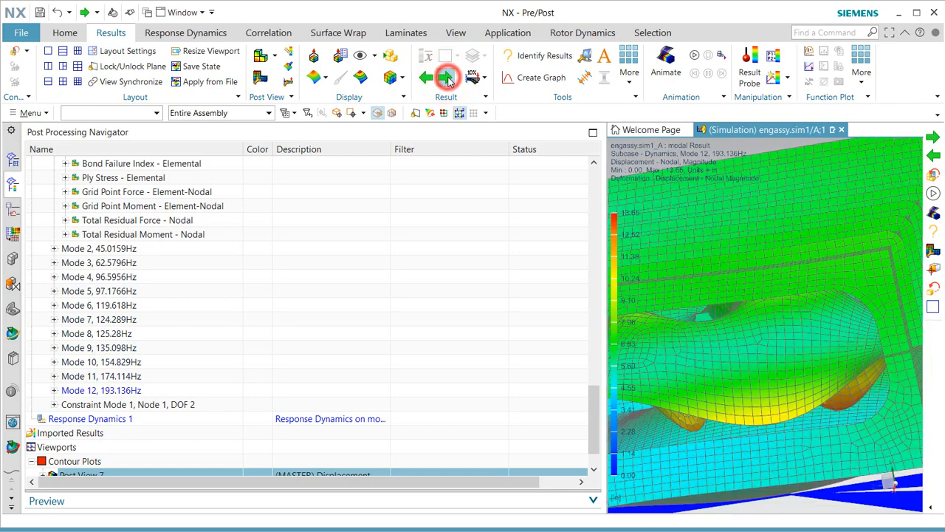
{"action": "middle_click_drag", "start_coordinate": [832, 290], "coordinate": [844, 306]}
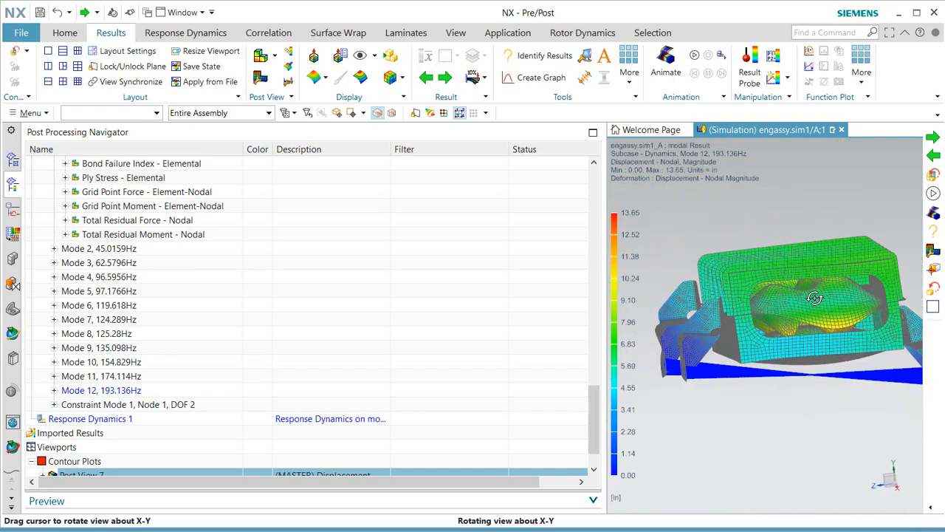
{"action": "left_click", "coordinate": [693, 58]}
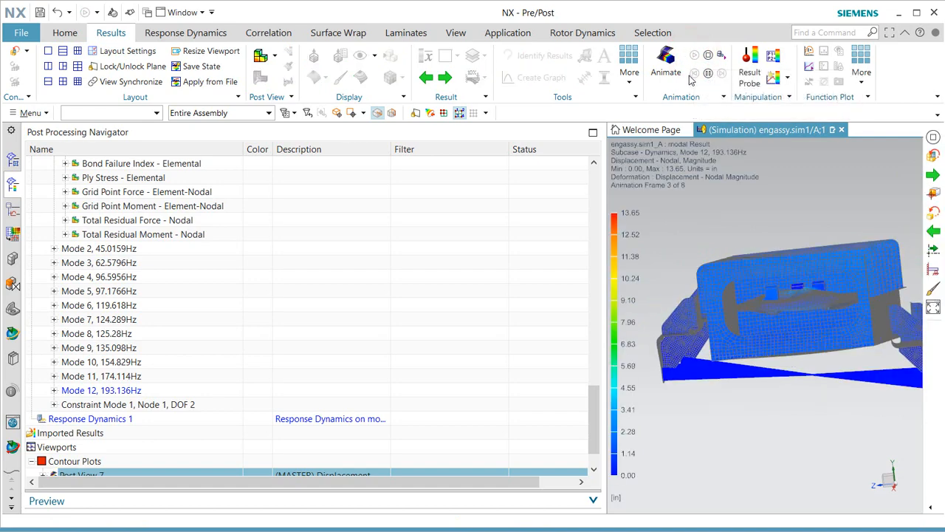
{"action": "mouse_move", "coordinate": [748, 307]}
{"action": "middle_mouse_down"}
{"action": "mouse_move", "coordinate": [772, 311]}
{"action": "mouse_move", "coordinate": [751, 308]}
{"action": "middle_mouse_up"}
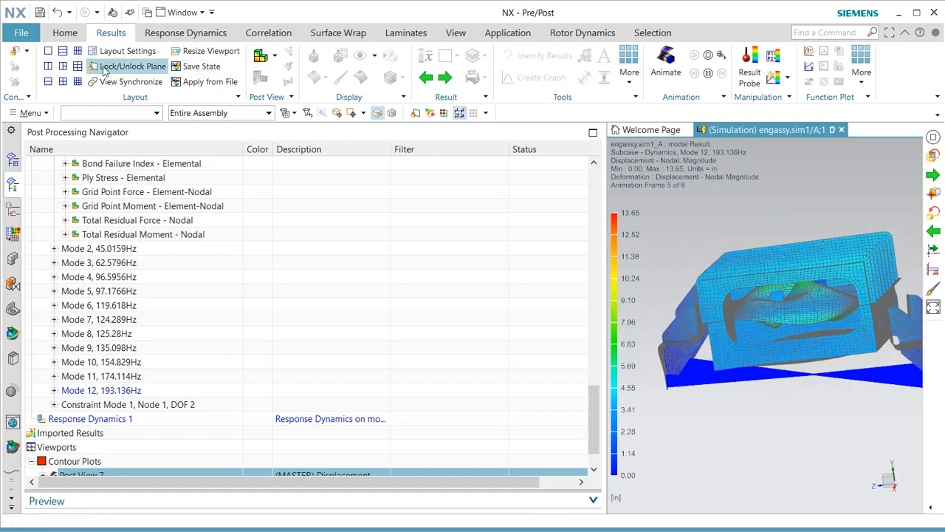
Return to the simulation model and give the Normal Modes 2% viscous damping.
{"action": "left_click", "coordinate": [16, 53]}
{"action": "middle_click_drag", "start_coordinate": [752, 298], "coordinate": [756, 305]}
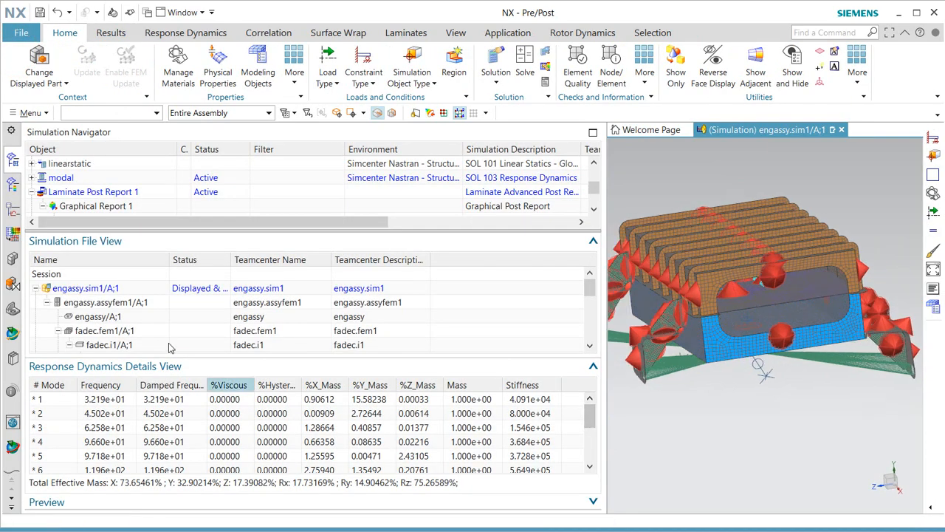
{"action": "scroll", "coordinate": [117, 196], "scroll_direction": "down", "scroll_amount": 2}
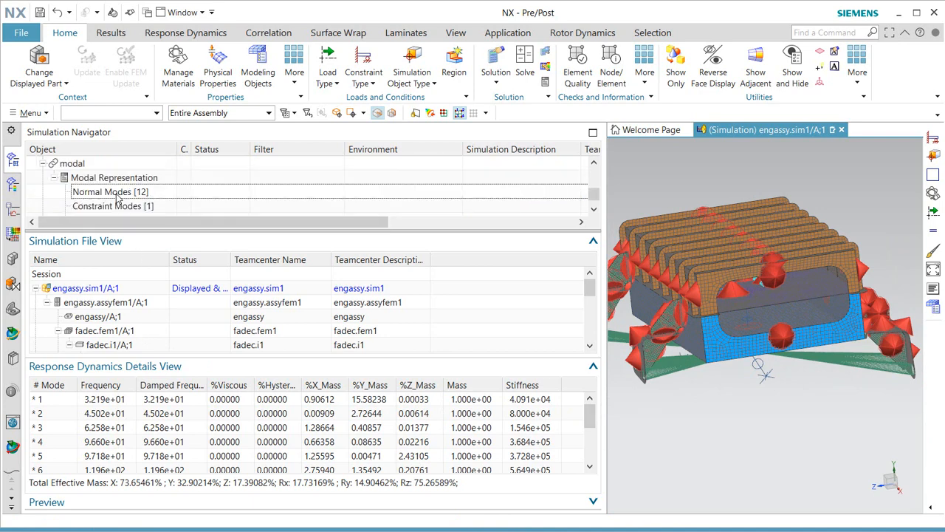
{"action": "left_click", "coordinate": [117, 194]}
{"action": "right_click", "coordinate": [117, 194]}
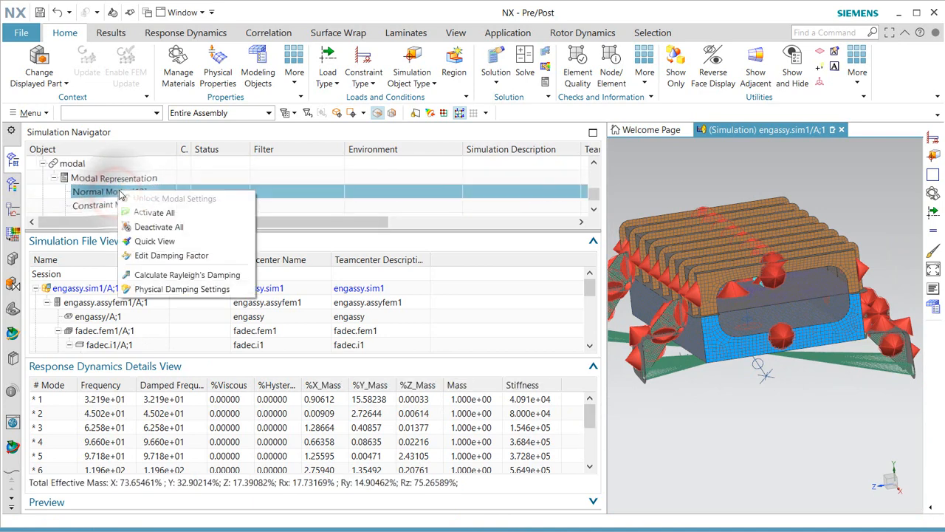
{"action": "left_click", "coordinate": [177, 255]}
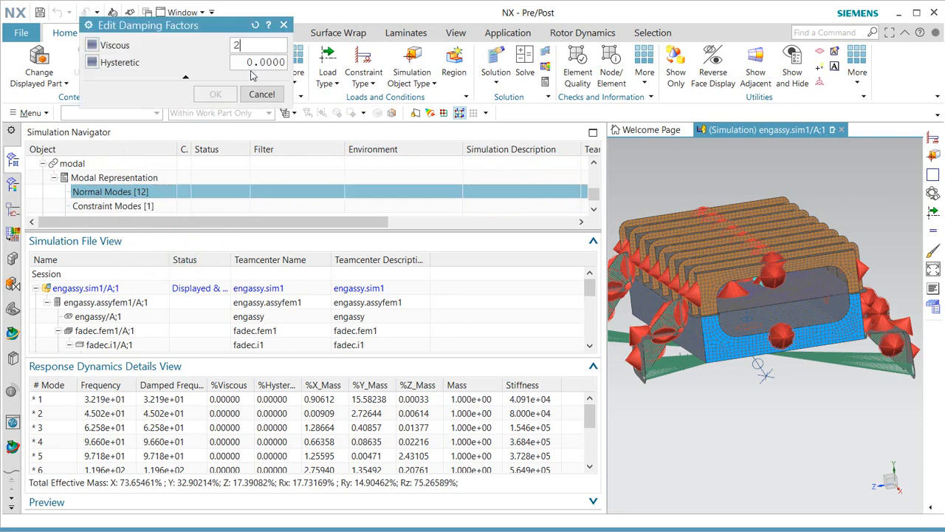
{"action": "left_click", "coordinate": [216, 96]}
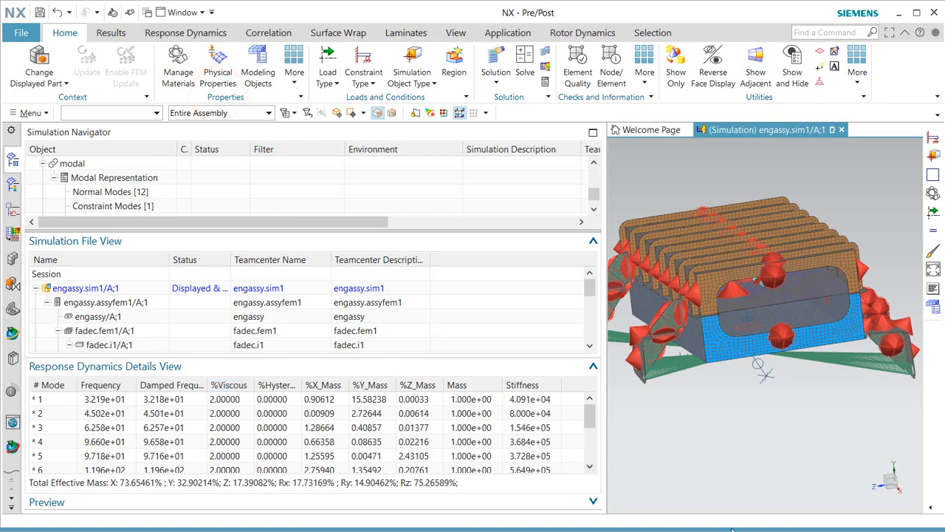
{"action": "left_click_drag", "start_coordinate": [606, 418], "coordinate": [281, 418]}
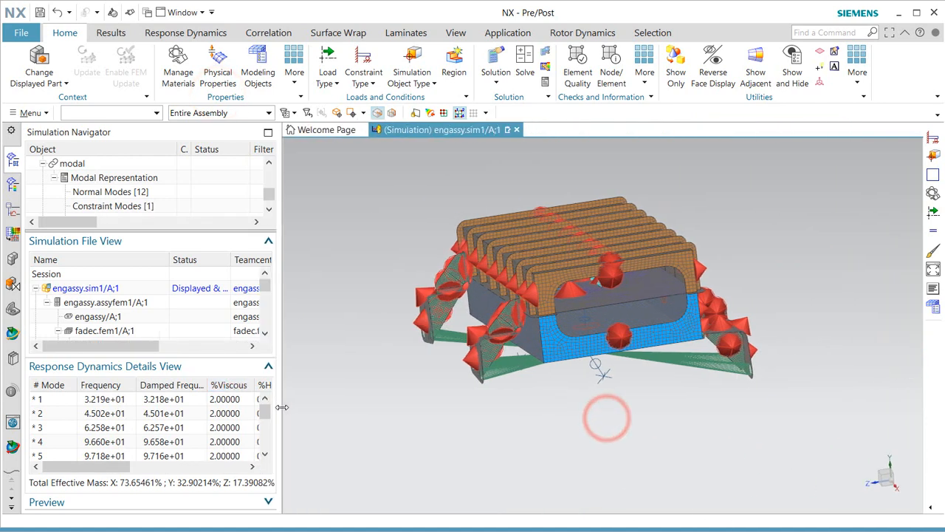
Set up a transmissibility evaluation: acceleration result, displacement input, excitation at Node[1]:Y.
{"action": "left_click", "coordinate": [268, 366]}
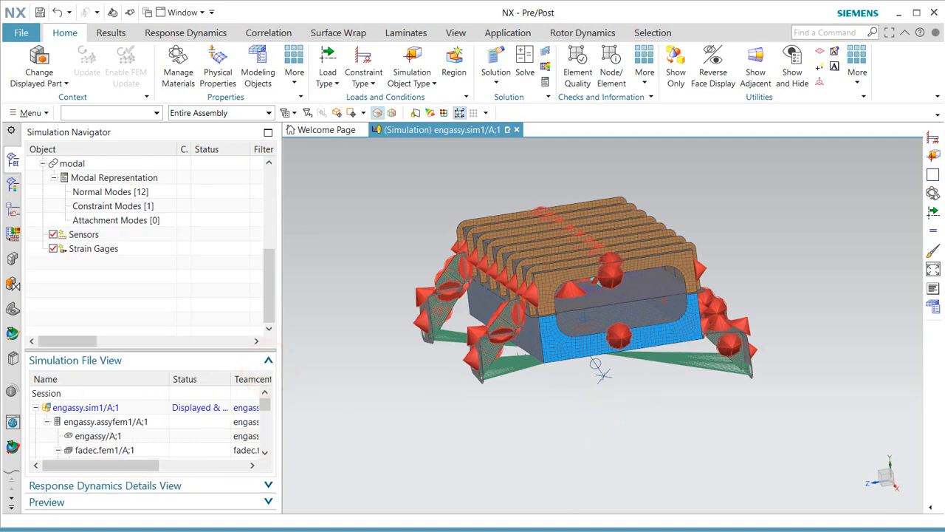
{"action": "left_click_drag", "start_coordinate": [274, 296], "coordinate": [274, 294]}
{"action": "right_click", "coordinate": [104, 226]}
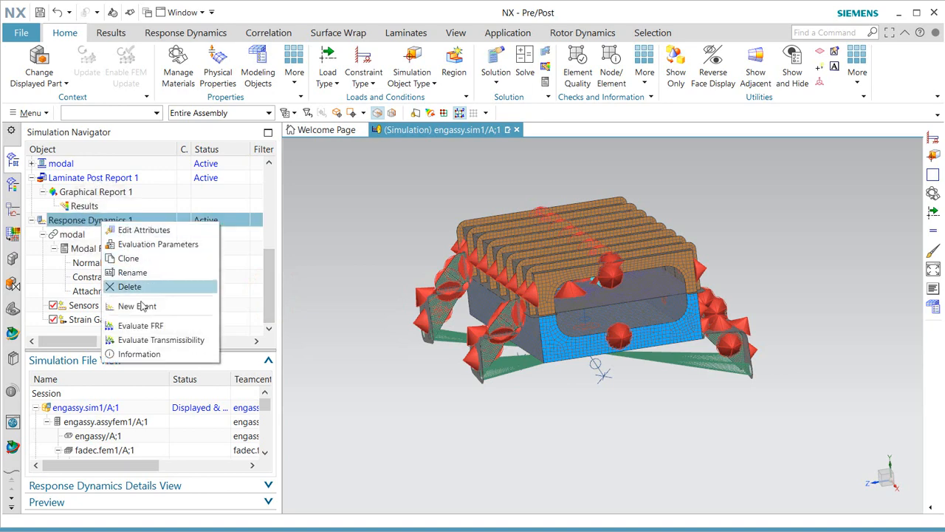
{"action": "left_click", "coordinate": [159, 340]}
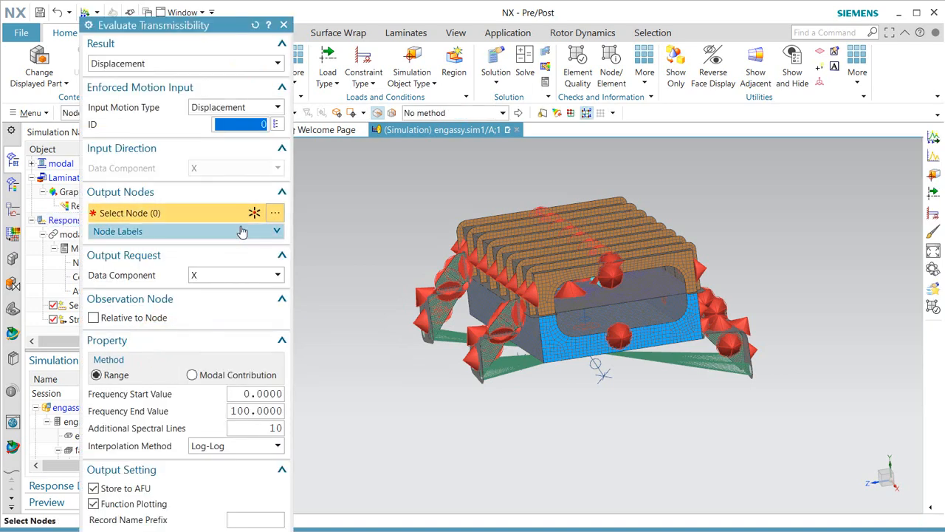
{"action": "left_click", "coordinate": [257, 108]}
{"action": "left_click", "coordinate": [255, 63]}
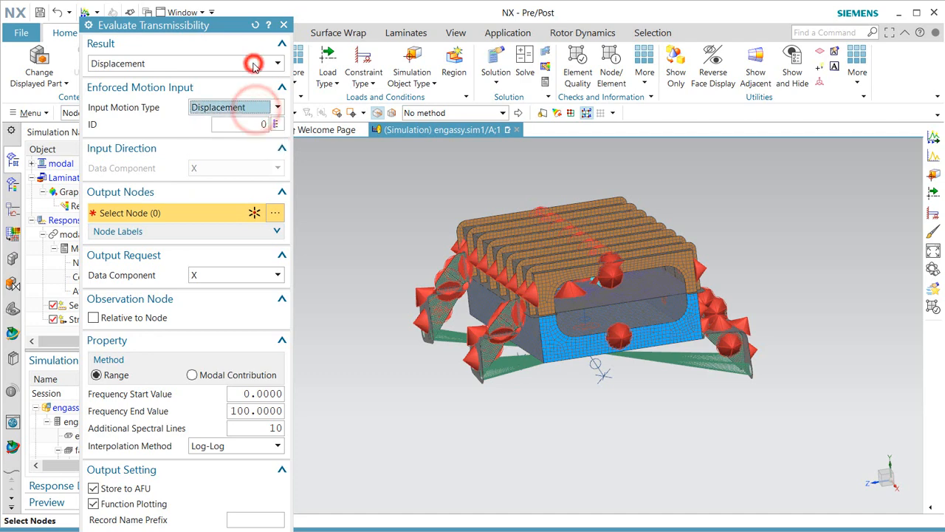
{"action": "left_click", "coordinate": [208, 105]}
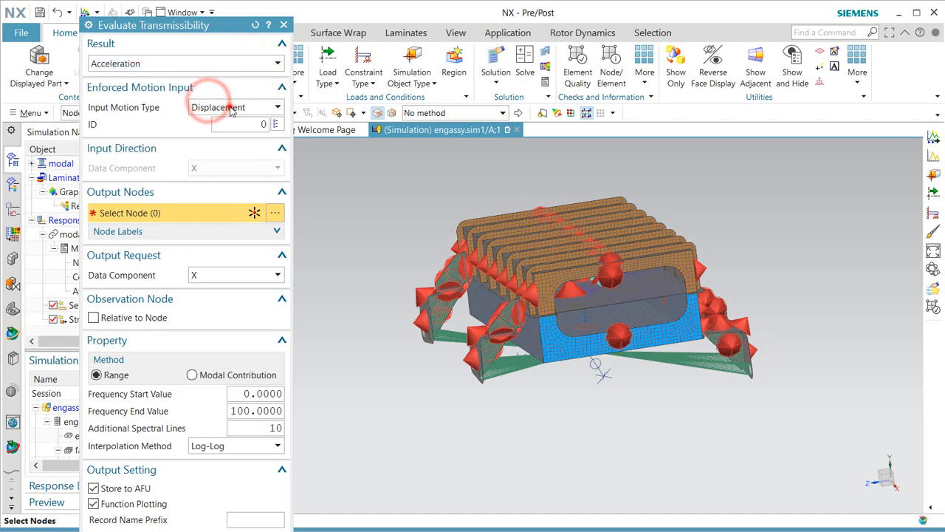
{"action": "left_click", "coordinate": [232, 107]}
{"action": "left_click", "coordinate": [248, 122]}
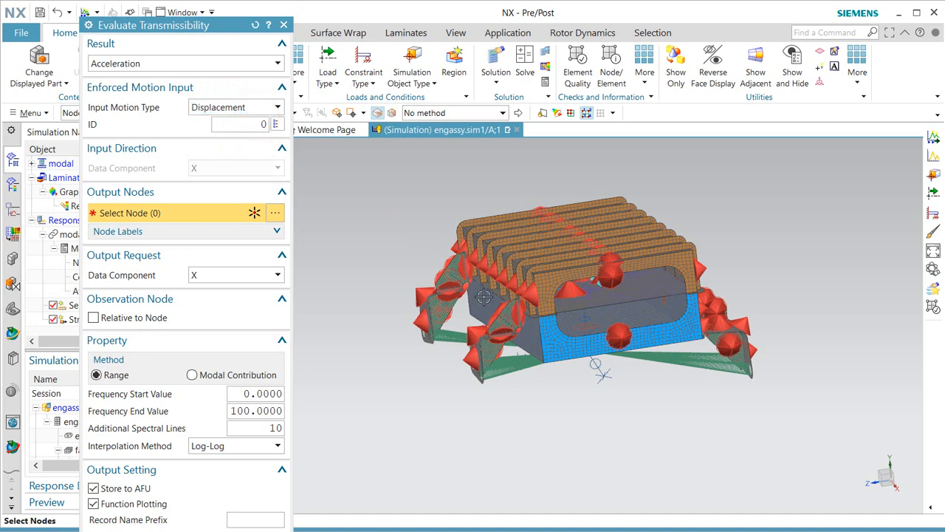
{"action": "left_click", "coordinate": [276, 125]}
{"action": "left_click", "coordinate": [172, 45]}
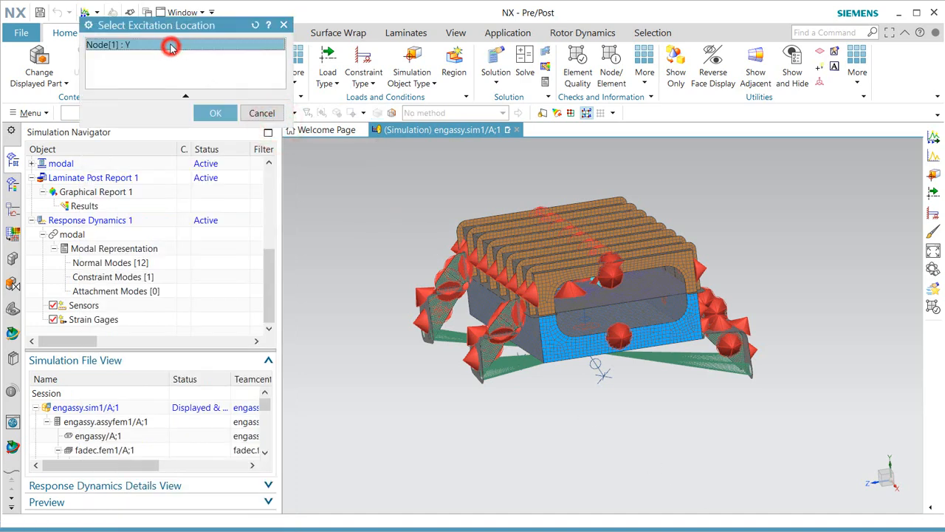
{"action": "middle_click_drag", "start_coordinate": [630, 421], "coordinate": [617, 387]}
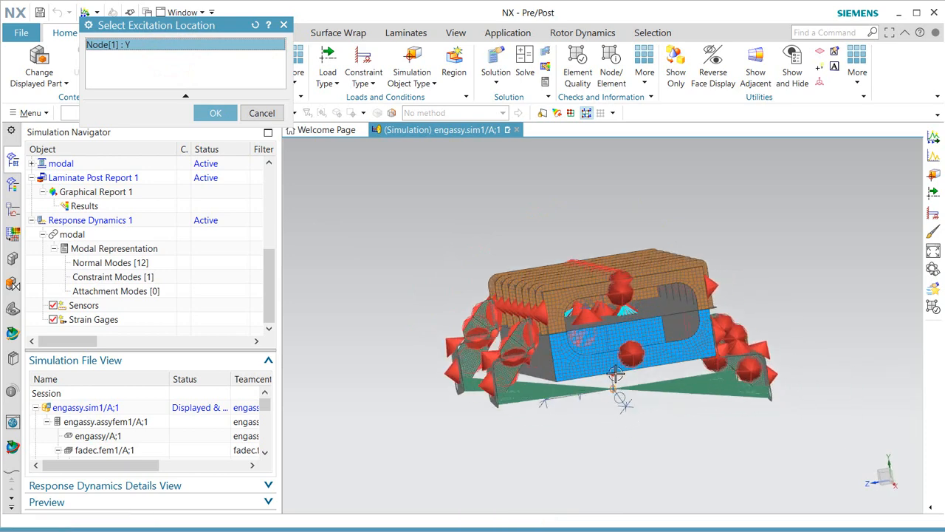
{"action": "scroll", "coordinate": [616, 375], "scroll_direction": "up", "scroll_amount": 3}
{"action": "left_click", "coordinate": [209, 113]}
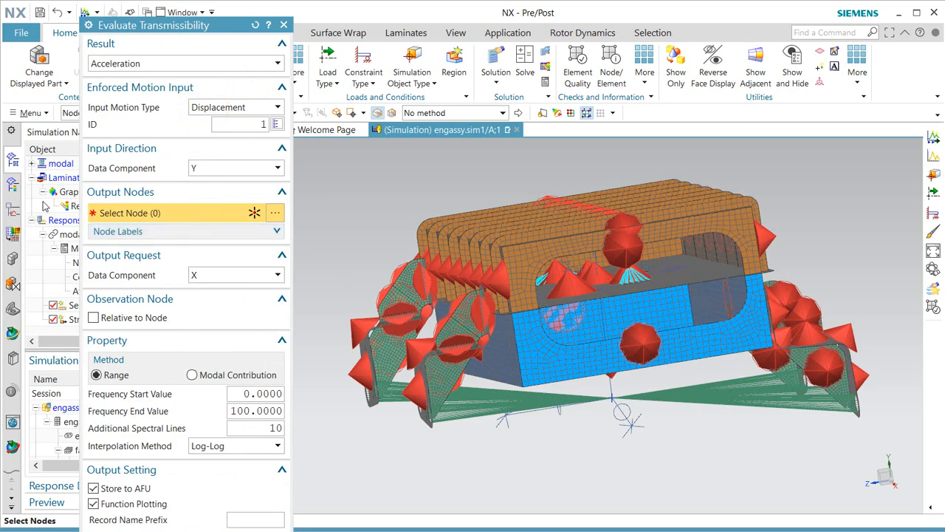
Use an engine-block output node, Y component, 20 spectral lines, then evaluate and graph it.
{"action": "scroll", "coordinate": [45, 206], "scroll_direction": "up", "scroll_amount": 3}
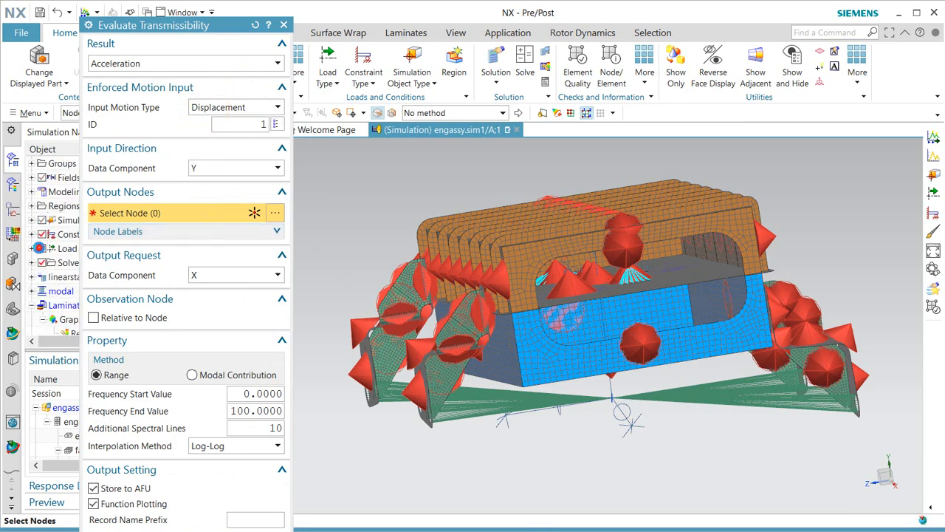
{"action": "left_click", "coordinate": [38, 249]}
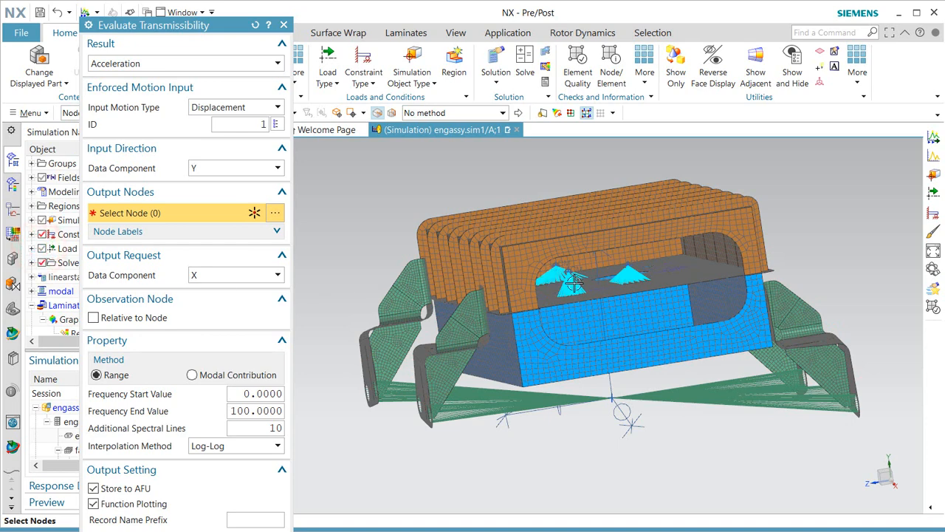
{"action": "left_click", "coordinate": [601, 288]}
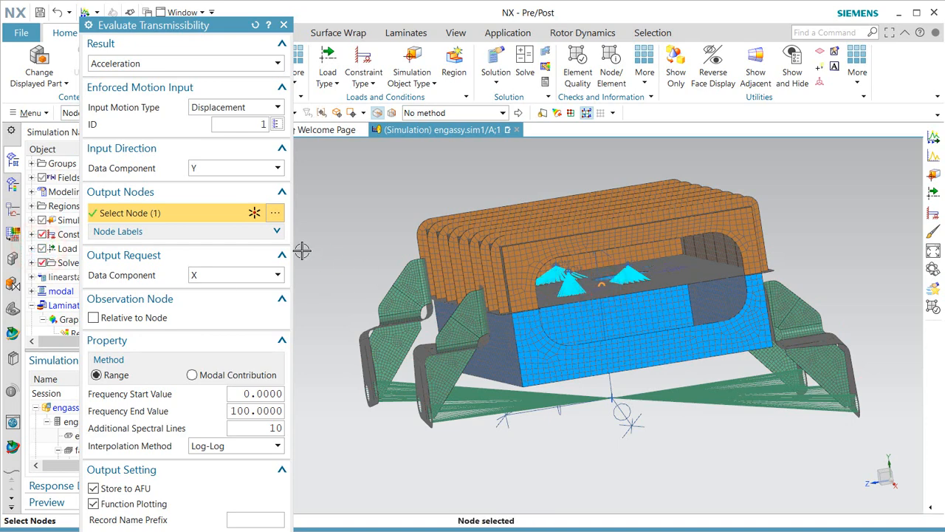
{"action": "left_click", "coordinate": [245, 275]}
{"action": "left_click", "coordinate": [238, 300]}
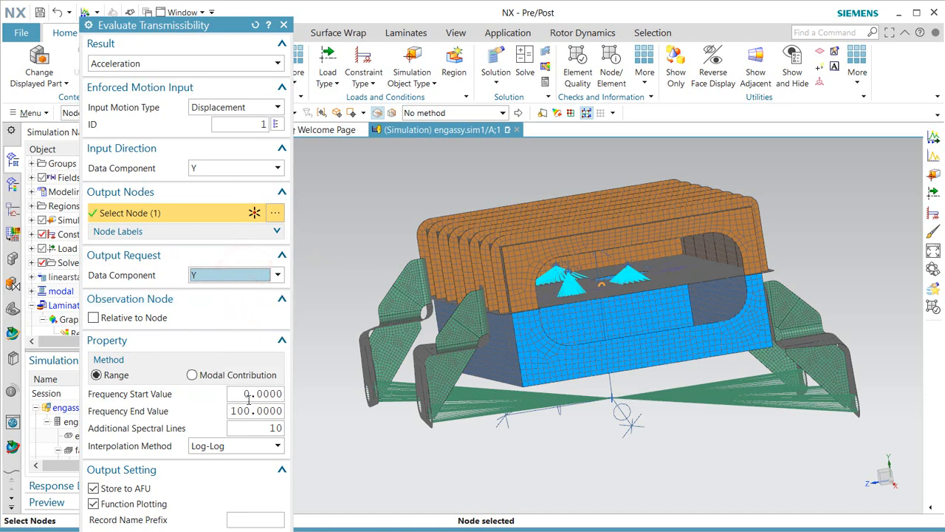
{"action": "double_click", "coordinate": [275, 428]}
{"action": "type", "text": "20"}
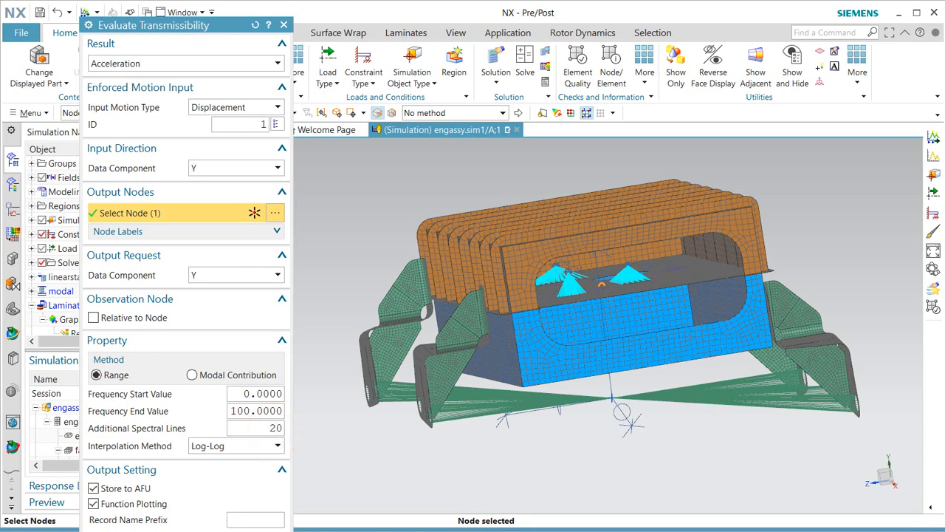
{"action": "key", "text": "Return"}
{"action": "left_click", "coordinate": [113, 54]}
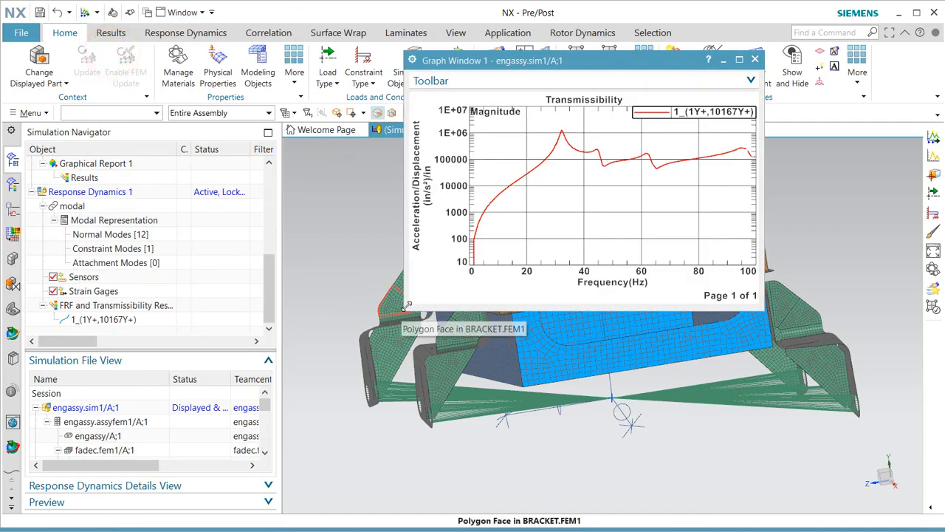
Enlarge and move the graph window right, then collapse Mode 1 in the post-processing results tree.
{"action": "left_click_drag", "start_coordinate": [401, 306], "coordinate": [237, 429]}
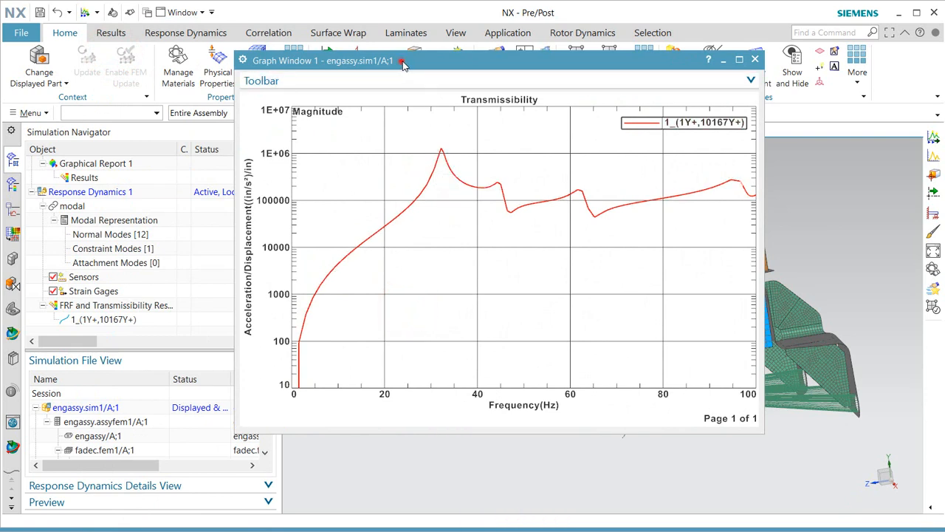
{"action": "left_click_drag", "start_coordinate": [403, 60], "coordinate": [536, 61]}
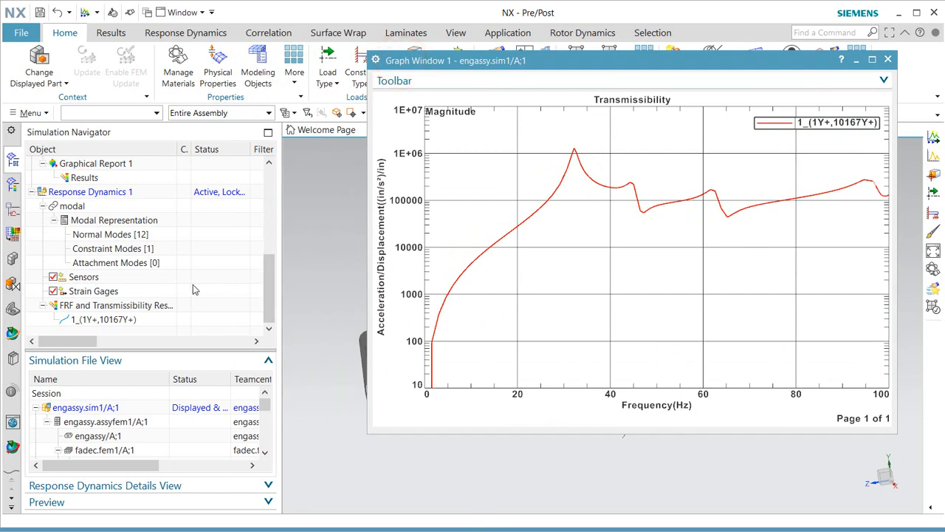
{"action": "left_click", "coordinate": [13, 185]}
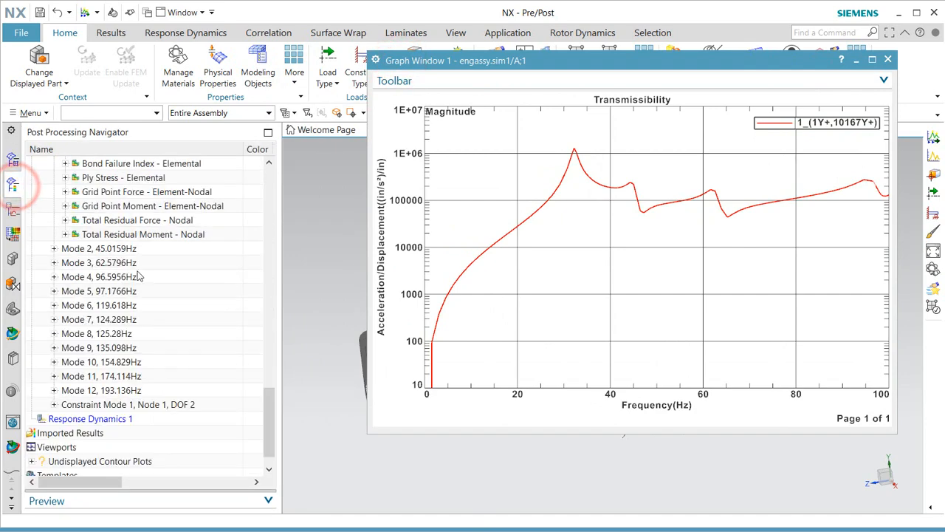
{"action": "scroll", "coordinate": [140, 275], "scroll_direction": "up", "scroll_amount": 5}
{"action": "scroll", "coordinate": [139, 275], "scroll_direction": "down", "scroll_amount": 2}
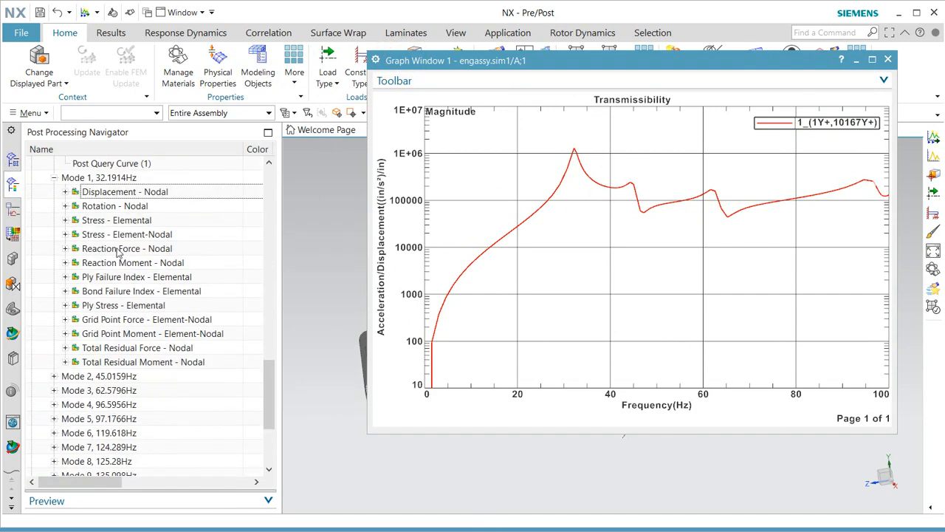
{"action": "left_click", "coordinate": [54, 178]}
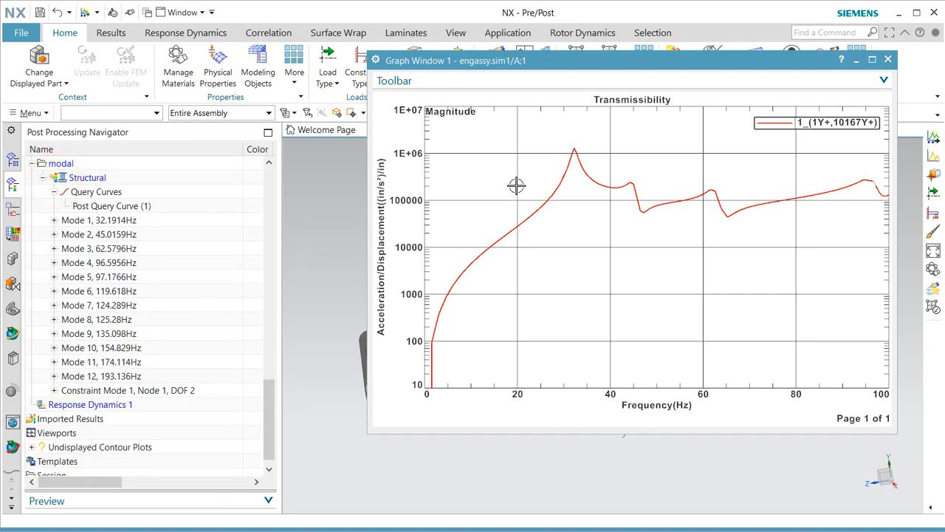
Probe the transmissibility curve at the 32.19 Hz peak and near 65.22 Hz (43644.68), then close the graph.
{"action": "right_click", "coordinate": [598, 143]}
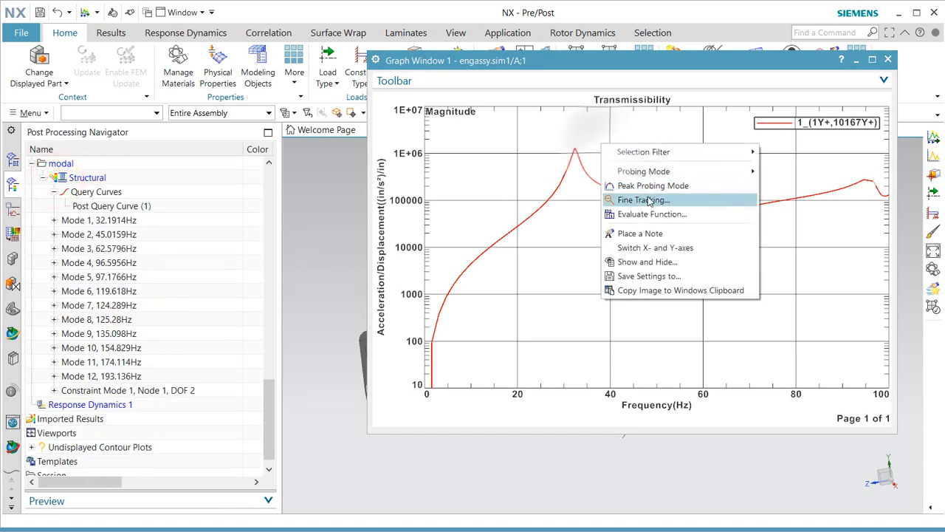
{"action": "mouse_move", "coordinate": [673, 173]}
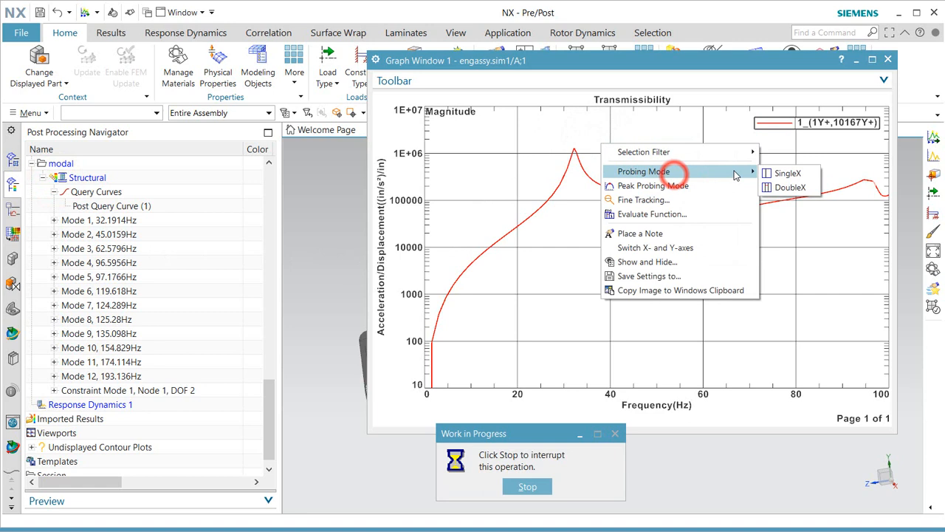
{"action": "left_click", "coordinate": [777, 170]}
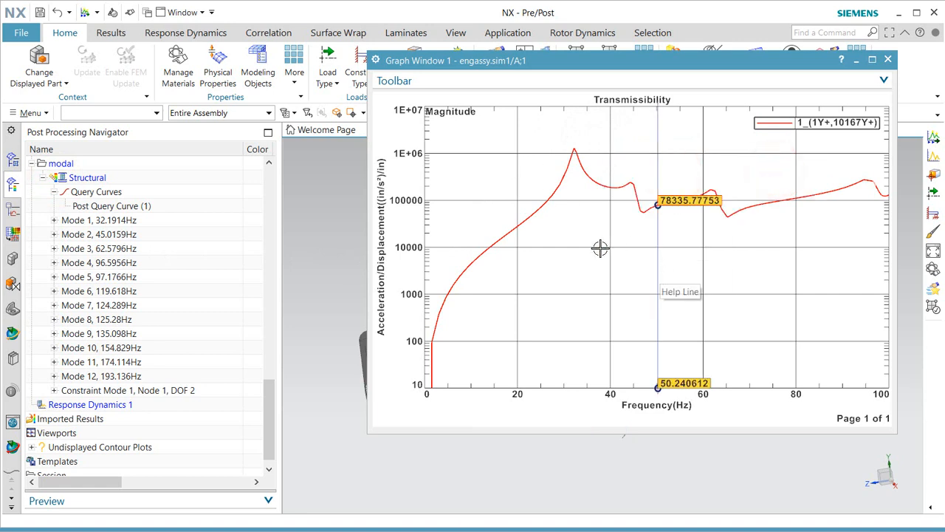
{"action": "right_click", "coordinate": [577, 241]}
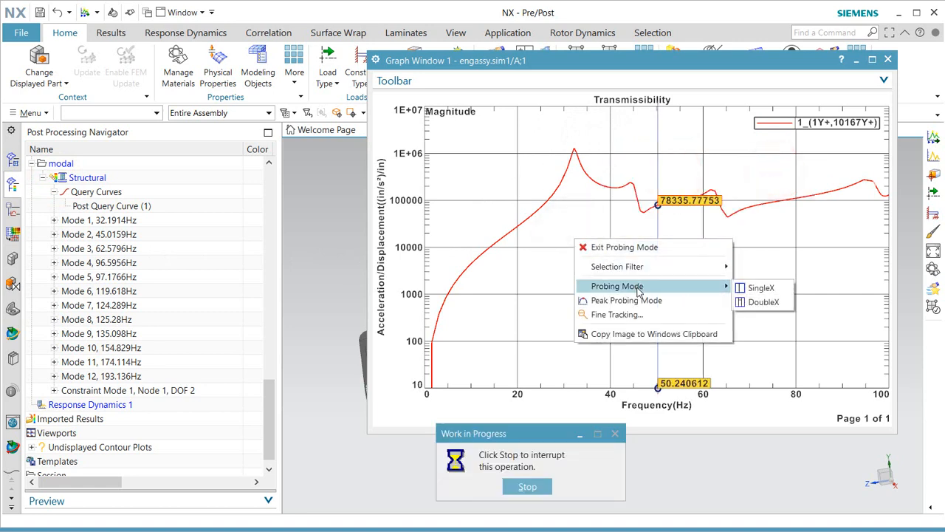
{"action": "left_click", "coordinate": [636, 300]}
{"action": "left_click", "coordinate": [642, 256]}
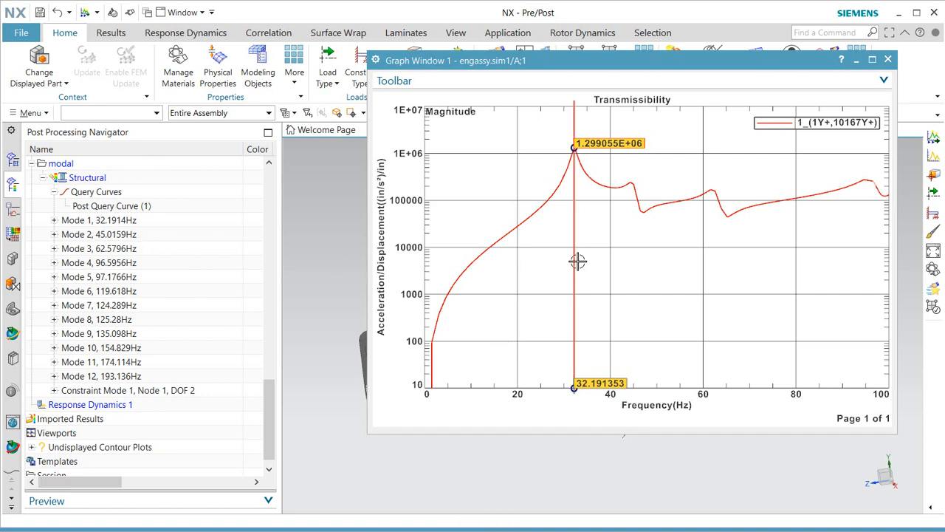
{"action": "left_click_drag", "start_coordinate": [576, 261], "coordinate": [828, 256]}
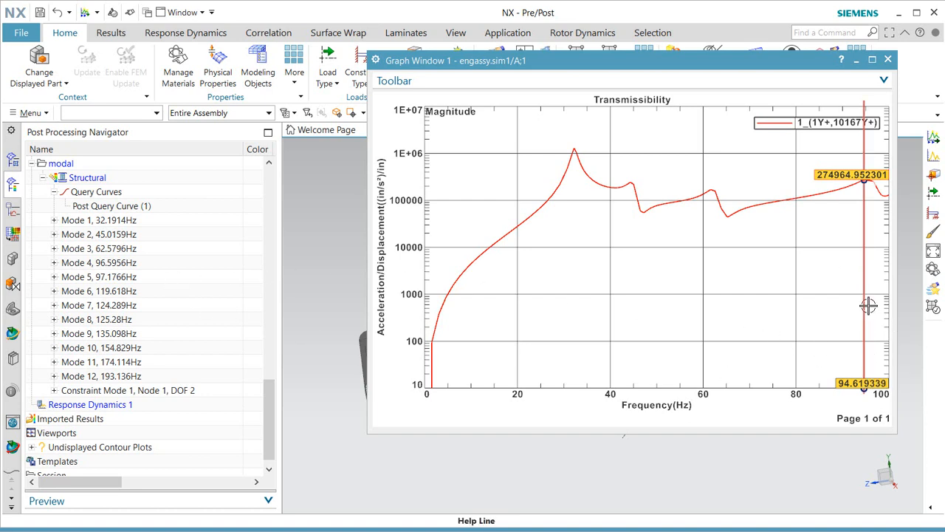
{"action": "left_click_drag", "start_coordinate": [866, 305], "coordinate": [727, 318]}
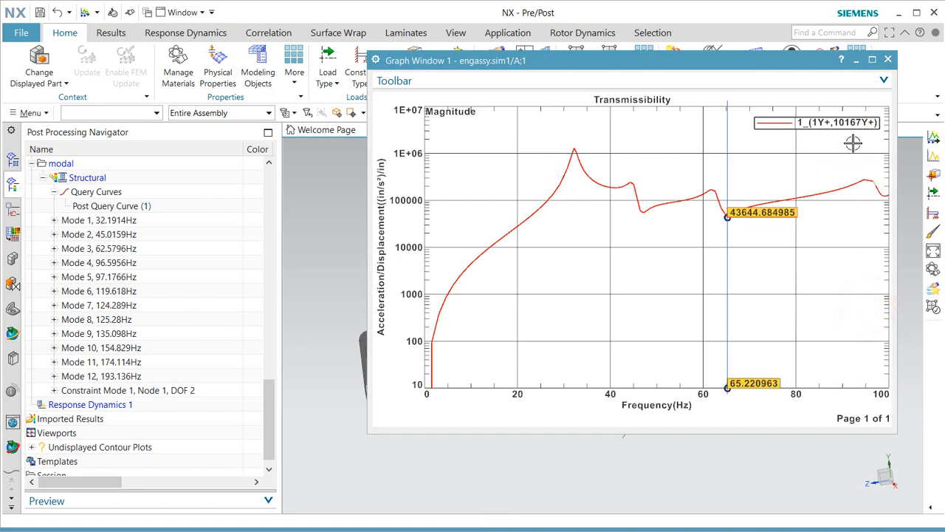
{"action": "left_click", "coordinate": [887, 59]}
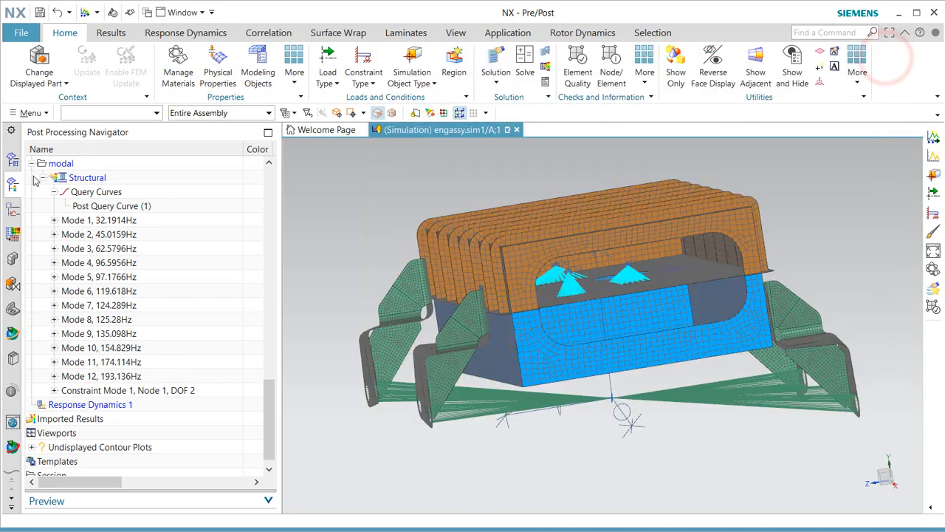
Open engine_imbalance.afu into User AFU in the XY Function Navigator.
{"action": "left_click", "coordinate": [13, 164]}
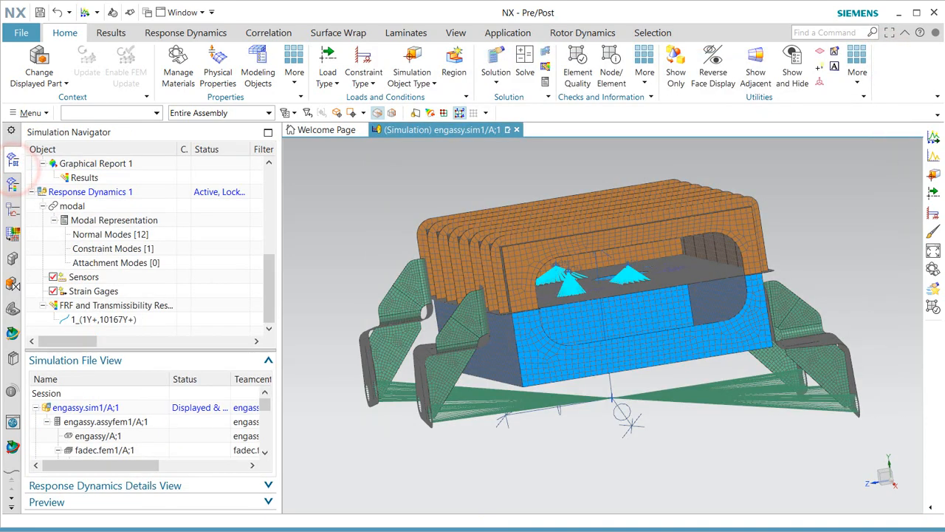
{"action": "left_click", "coordinate": [11, 210]}
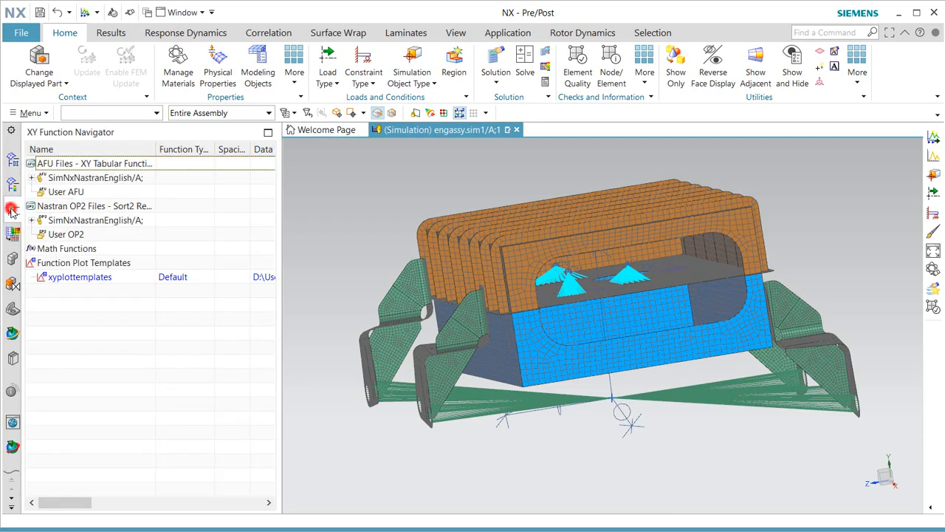
{"action": "right_click", "coordinate": [65, 194]}
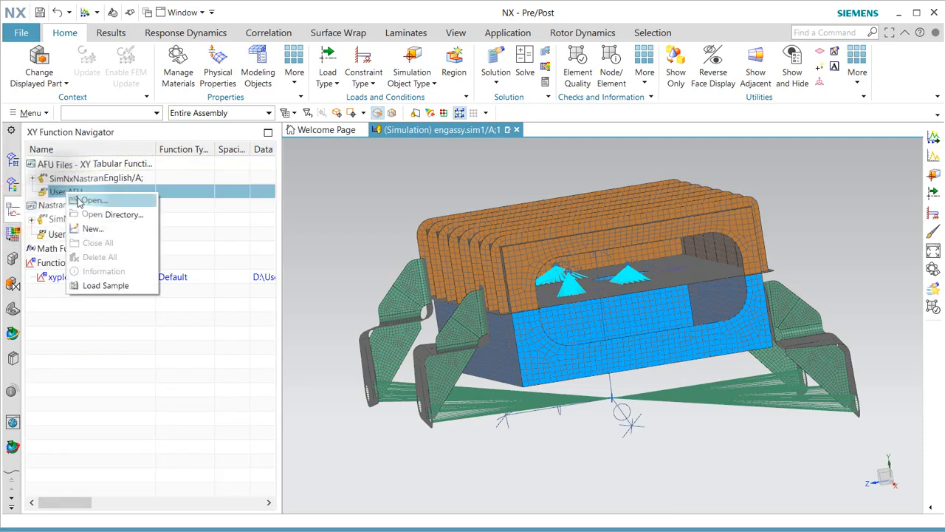
{"action": "left_click", "coordinate": [76, 197]}
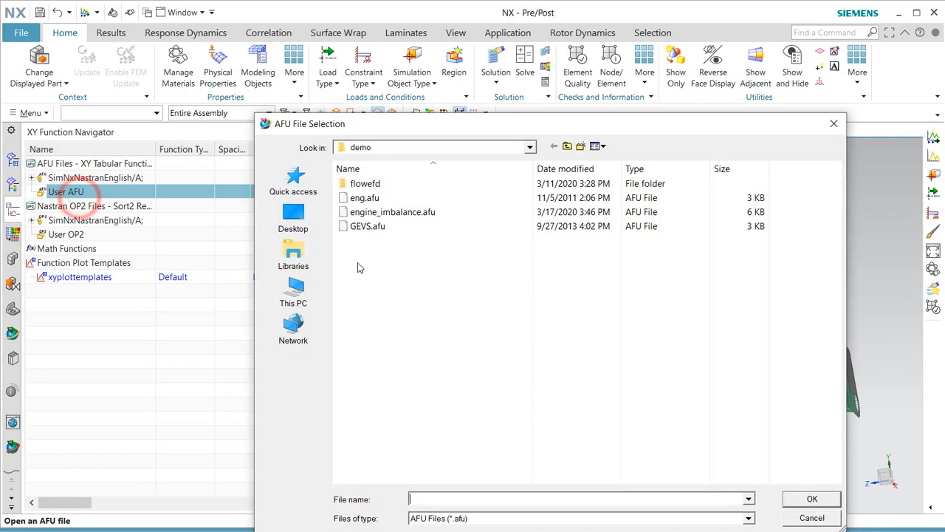
{"action": "left_click", "coordinate": [385, 214]}
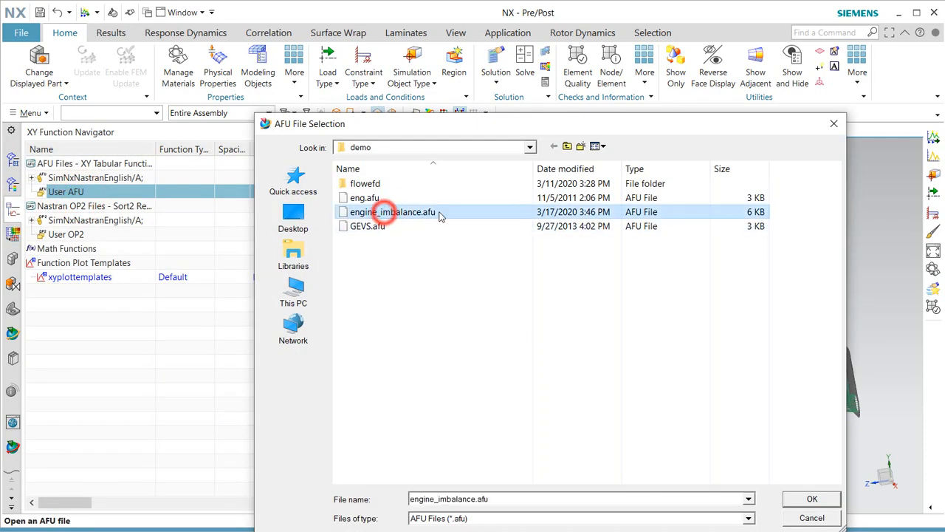
{"action": "left_click", "coordinate": [812, 500]}
Load Response Dynamics 1's Solution Result and drag lowrotorunbalance from engine_imbalance onto it.
{"action": "left_click", "coordinate": [33, 193]}
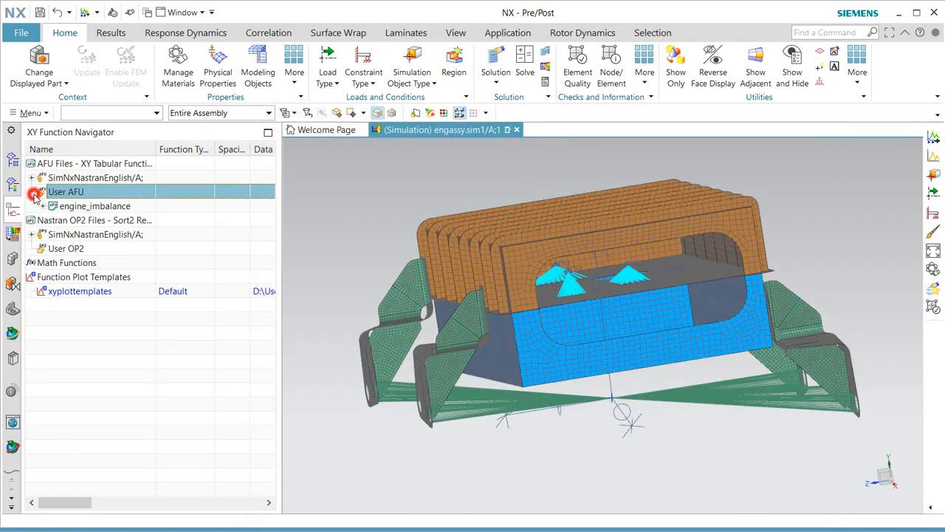
{"action": "left_click", "coordinate": [42, 207]}
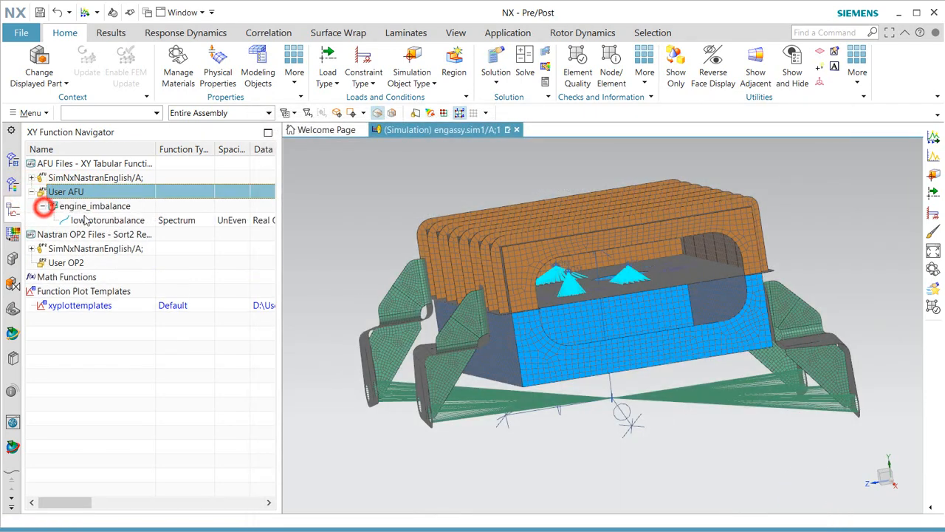
{"action": "left_click", "coordinate": [33, 178]}
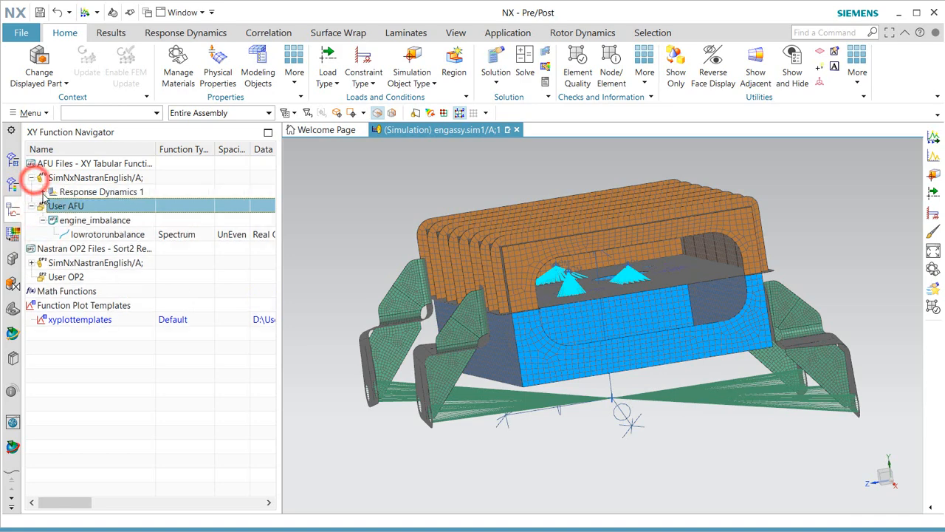
{"action": "left_click", "coordinate": [43, 194]}
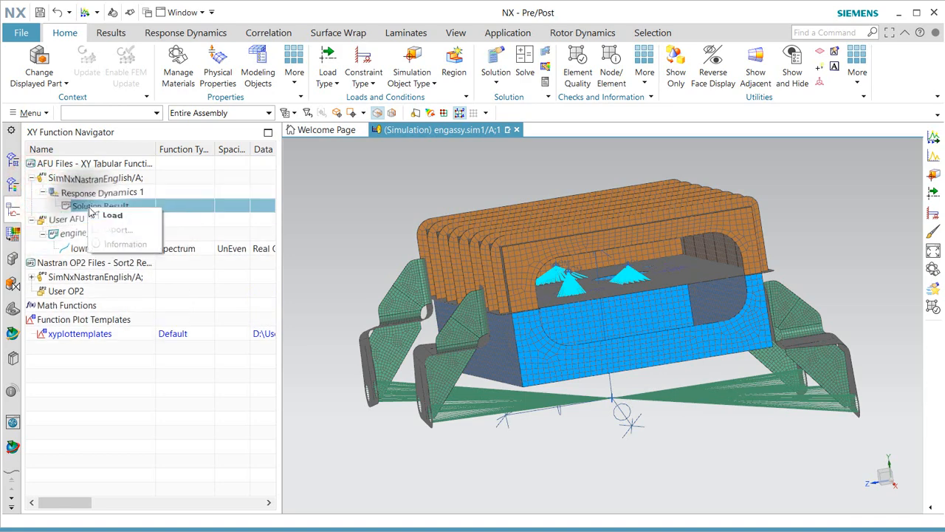
{"action": "left_click", "coordinate": [87, 209]}
{"action": "left_click", "coordinate": [54, 207]}
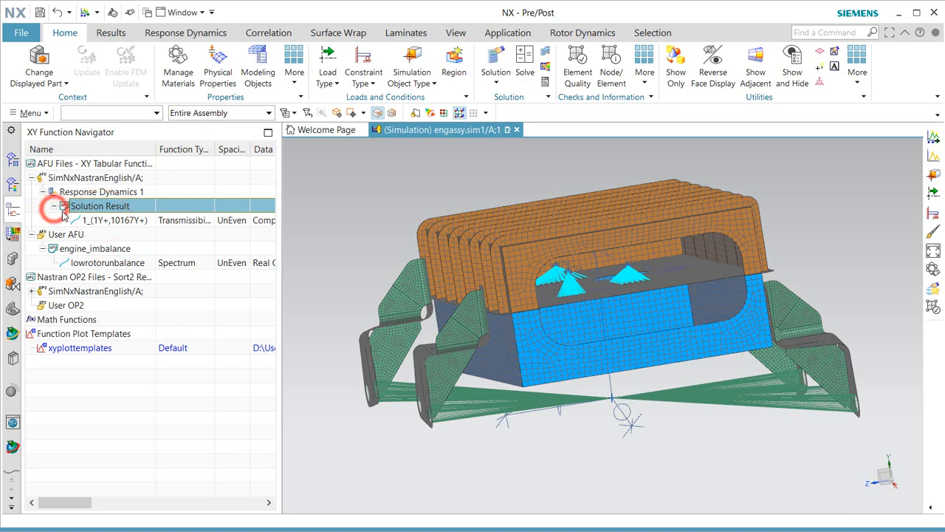
{"action": "left_click_drag", "start_coordinate": [96, 262], "coordinate": [104, 214]}
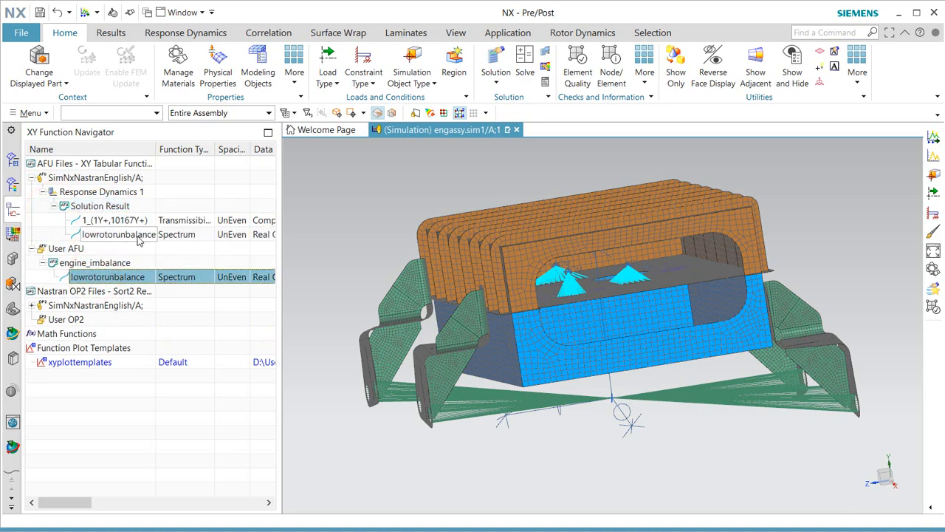
{"action": "left_click", "coordinate": [19, 164]}
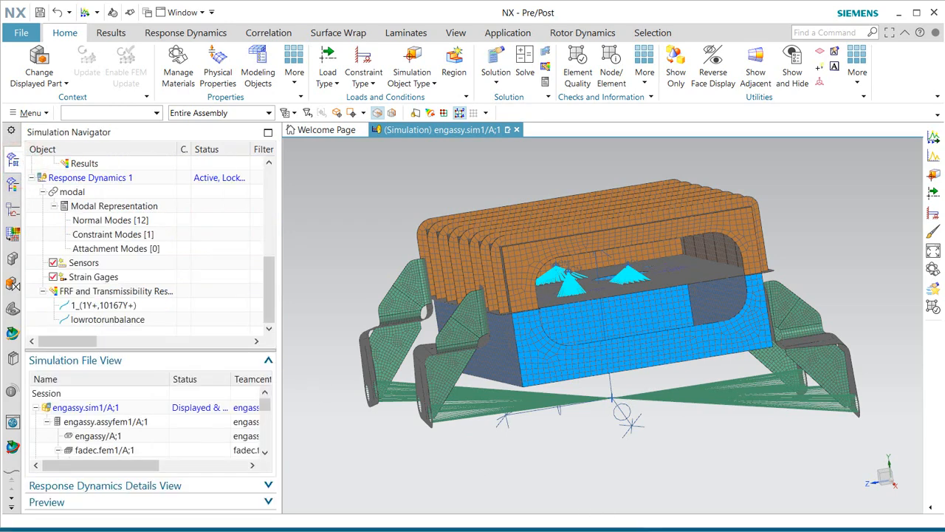
Add a new event of type Frequency to Response Dynamics 1, renamed 'frequency'.
{"action": "right_click", "coordinate": [96, 180]}
{"action": "left_click", "coordinate": [144, 260]}
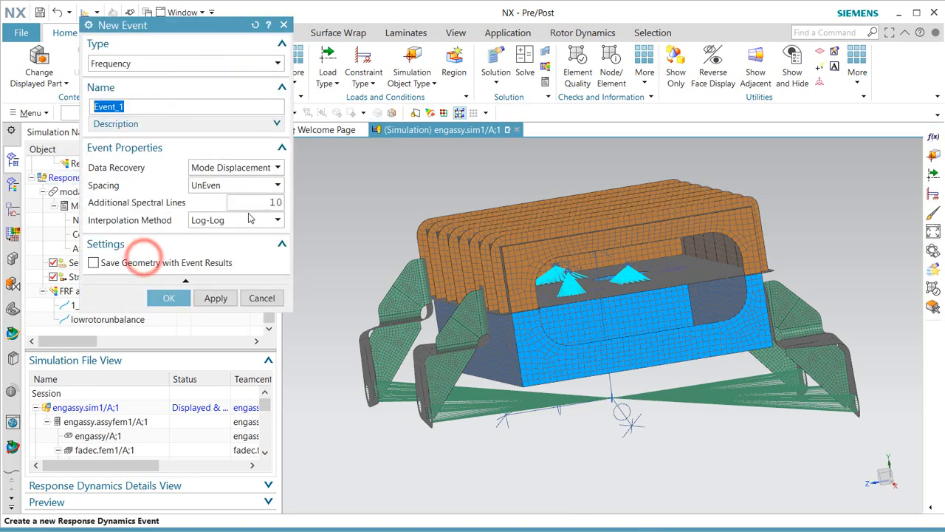
{"action": "left_click", "coordinate": [216, 63]}
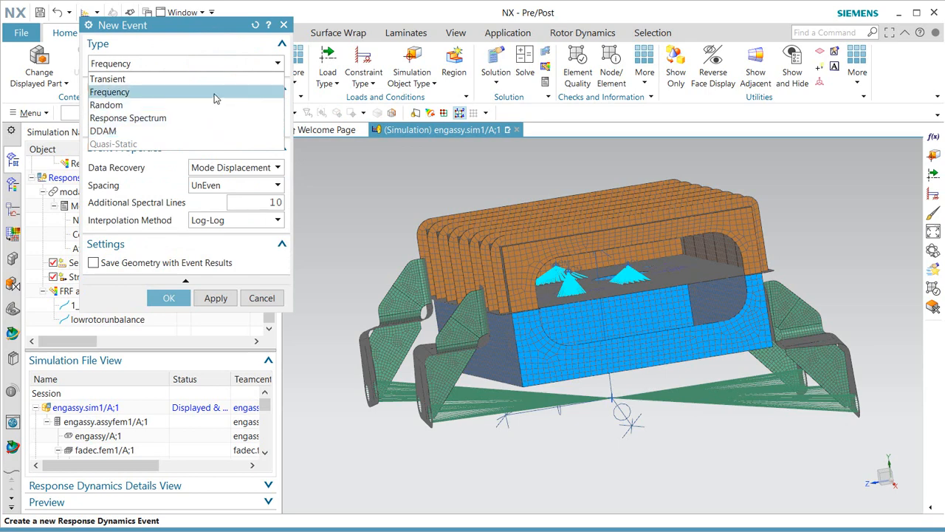
{"action": "left_click", "coordinate": [213, 92]}
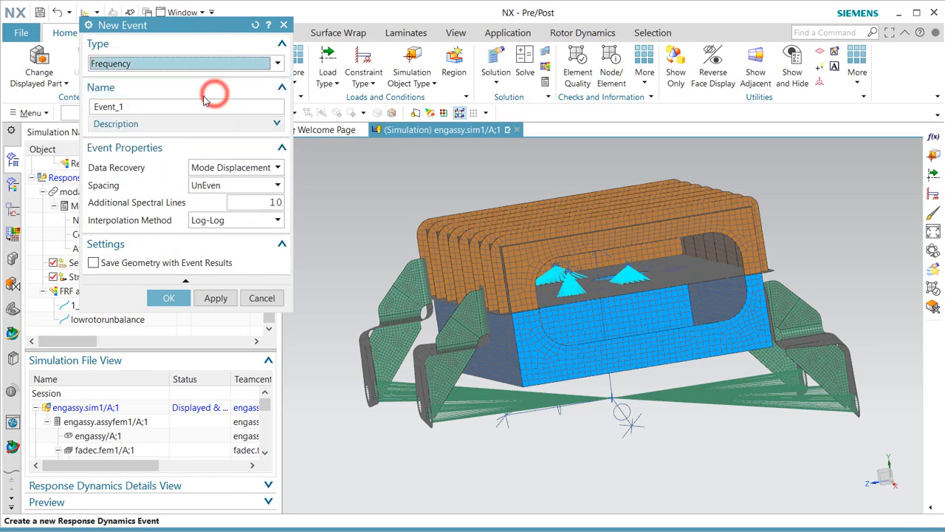
{"action": "double_click", "coordinate": [174, 107]}
{"action": "type", "text": "frequency"}
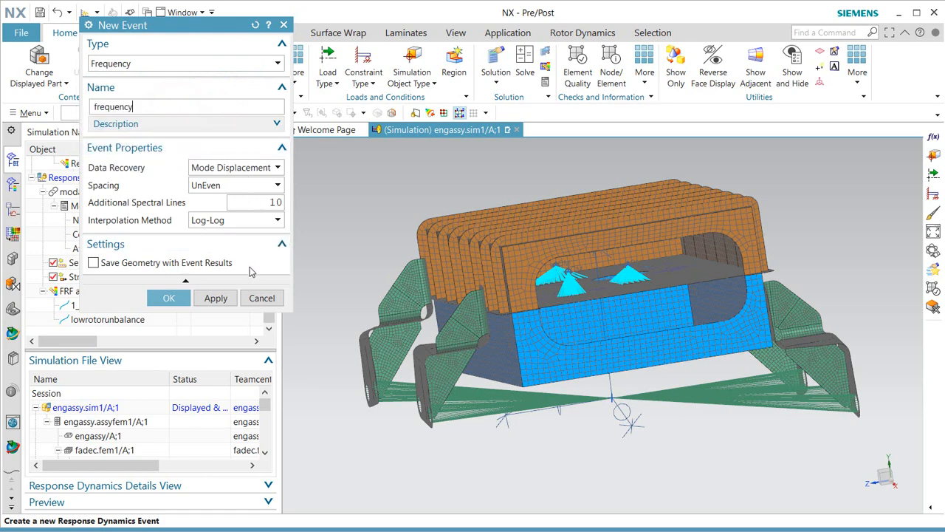
{"action": "left_click", "coordinate": [169, 298]}
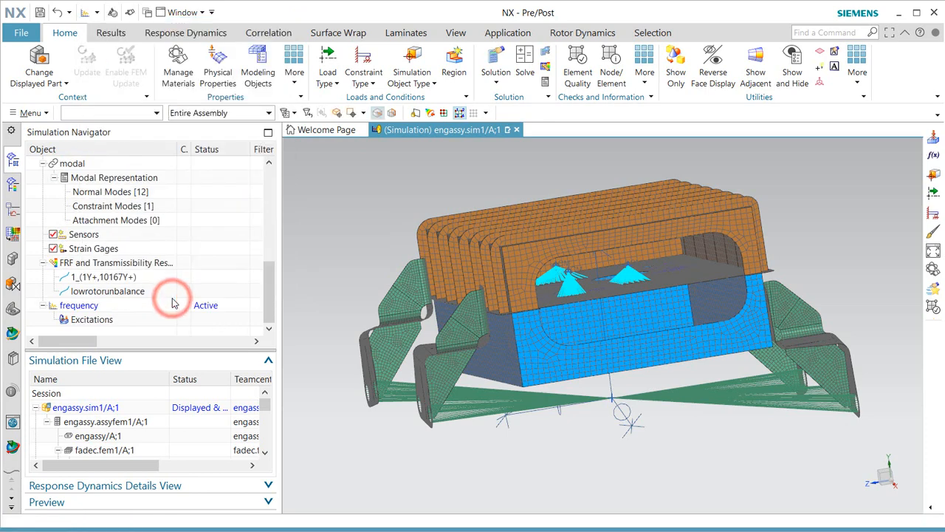
Start a new translational nodal excitation on the frequency event located at node 1 in Y.
{"action": "right_click", "coordinate": [89, 321]}
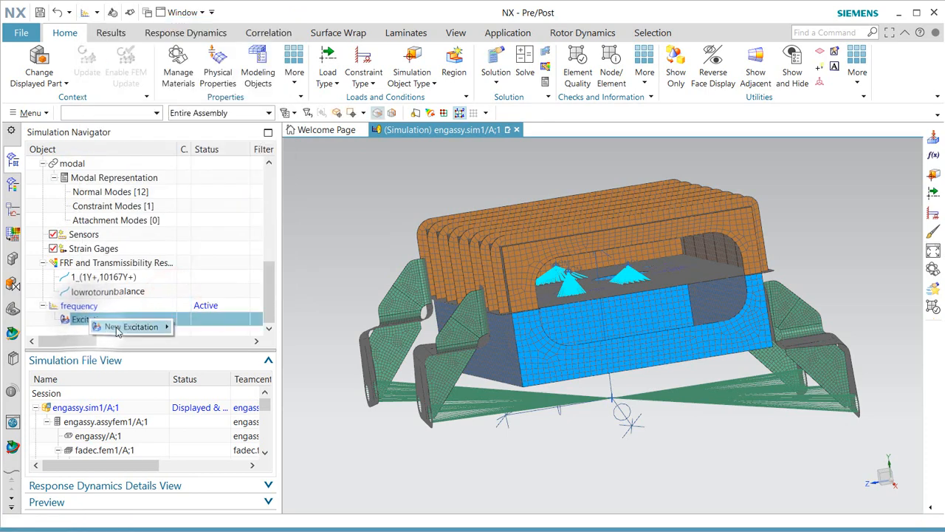
{"action": "left_click", "coordinate": [117, 326]}
{"action": "left_click", "coordinate": [220, 328]}
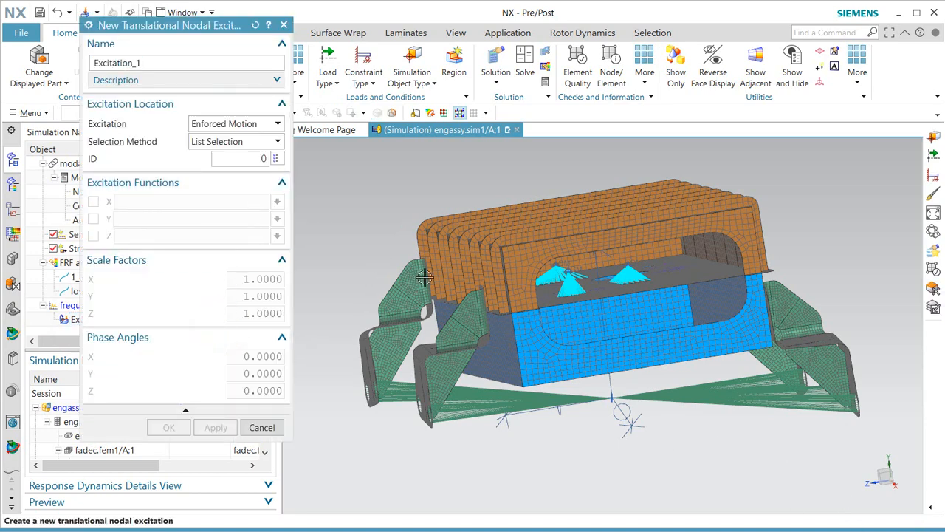
{"action": "left_click", "coordinate": [276, 160]}
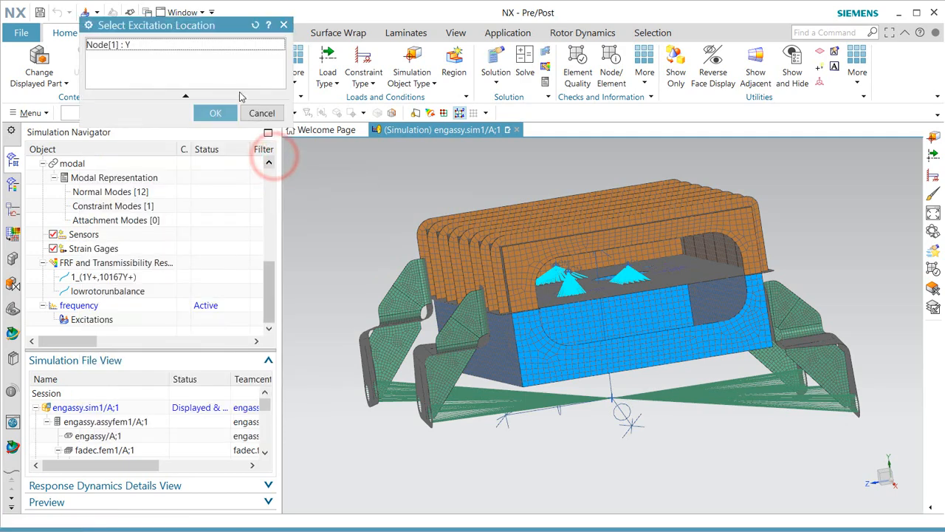
{"action": "left_click", "coordinate": [176, 46]}
{"action": "left_click", "coordinate": [210, 112]}
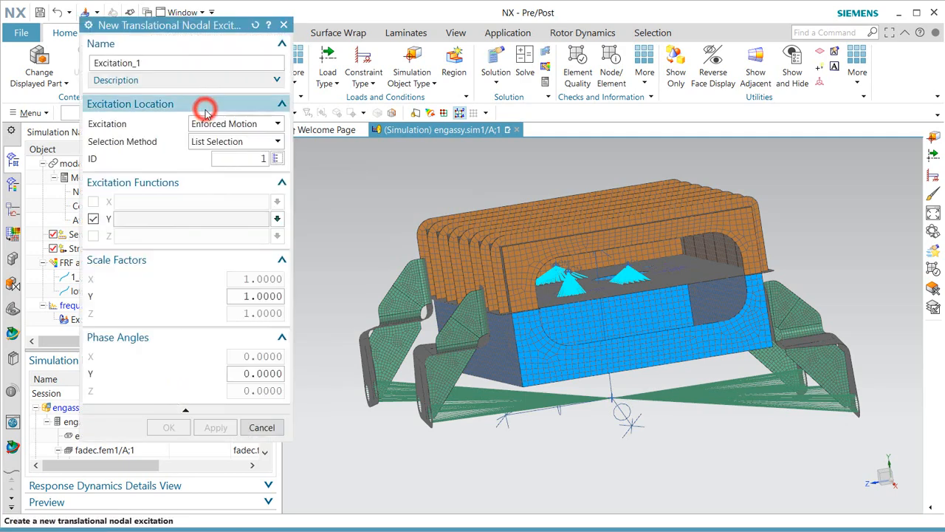
Assign the lowrotorunbalance function to the Y direction, preview its curve, and create Excitation_1.
{"action": "left_click", "coordinate": [279, 220]}
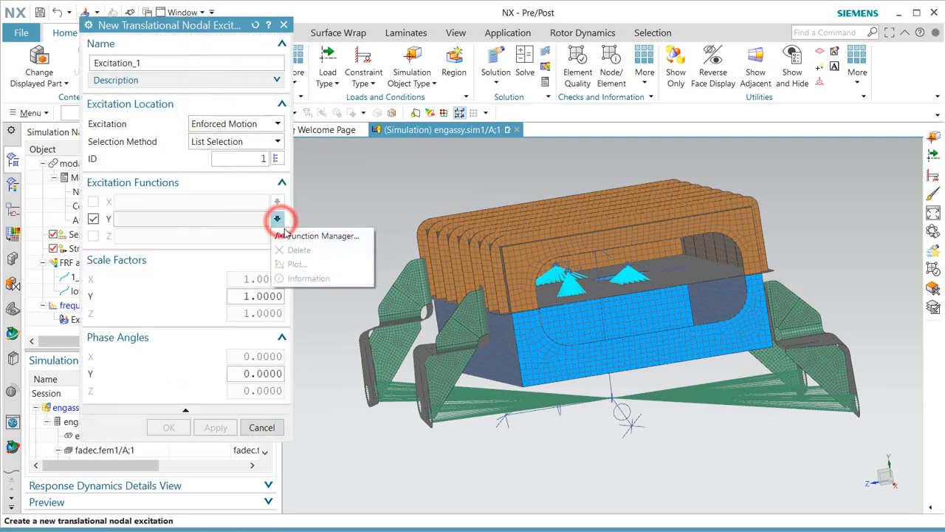
{"action": "left_click", "coordinate": [297, 239]}
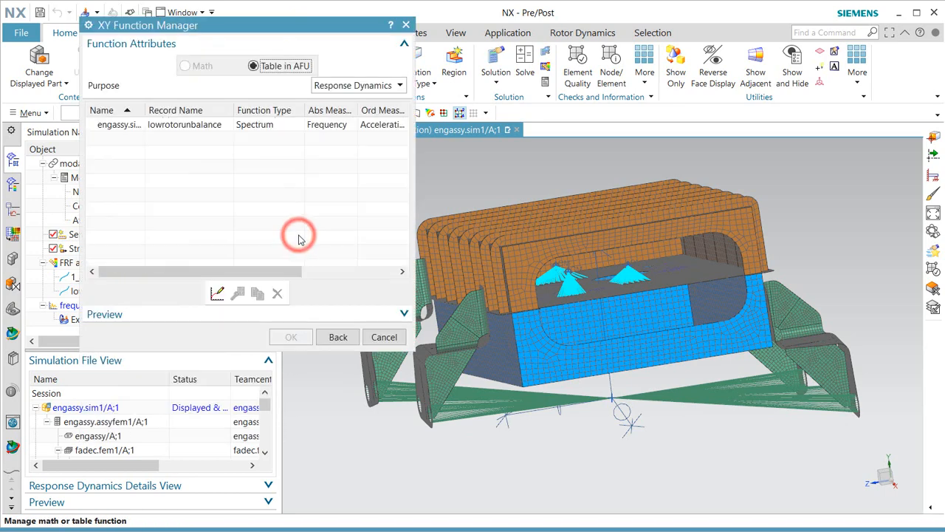
{"action": "left_click", "coordinate": [170, 127]}
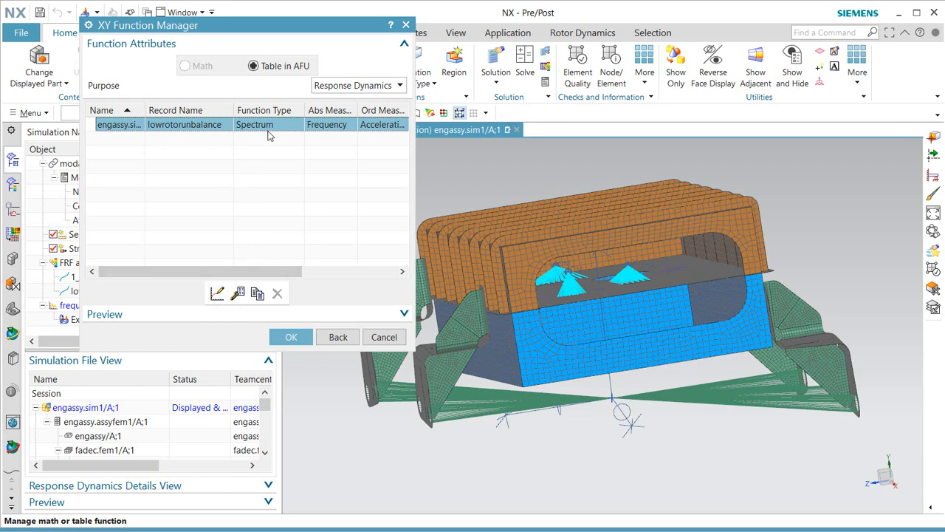
{"action": "left_click", "coordinate": [276, 311]}
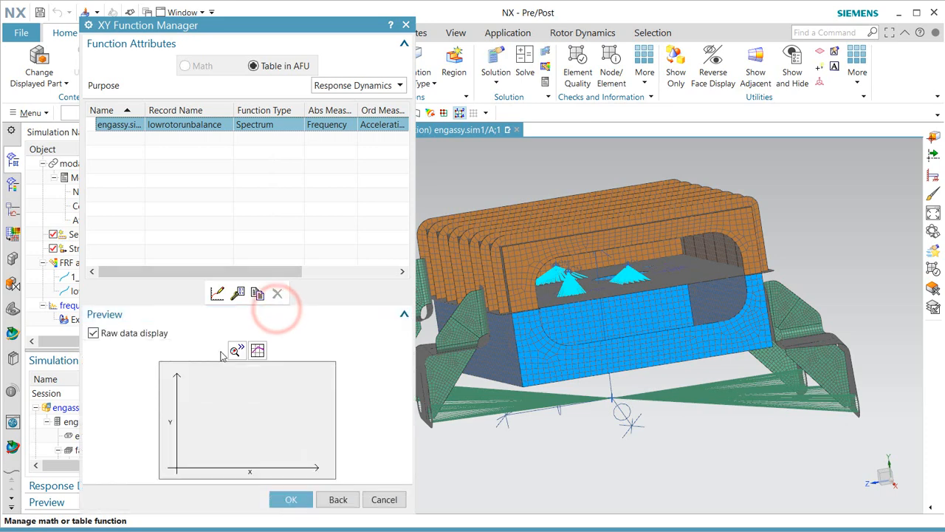
{"action": "left_click", "coordinate": [237, 352]}
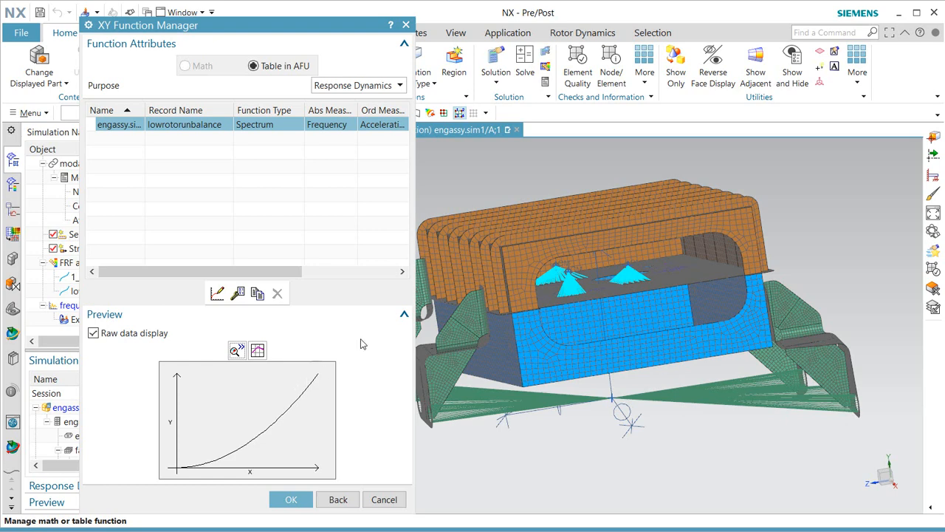
{"action": "left_click_drag", "start_coordinate": [416, 262], "coordinate": [608, 267]}
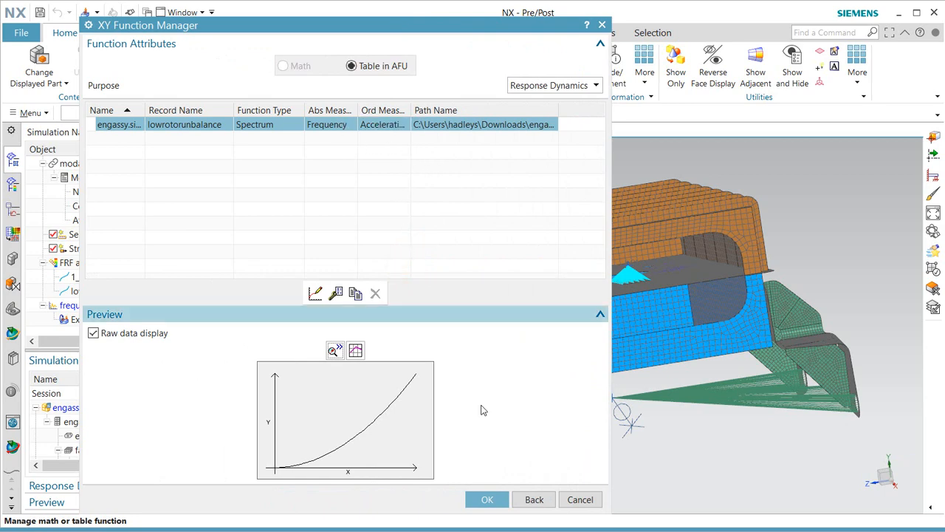
{"action": "left_click", "coordinate": [489, 497]}
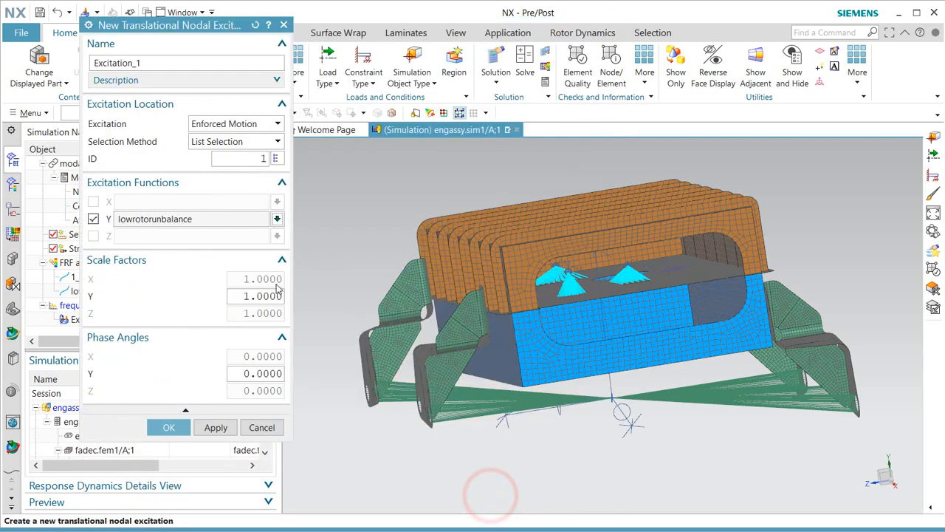
{"action": "left_click", "coordinate": [169, 428]}
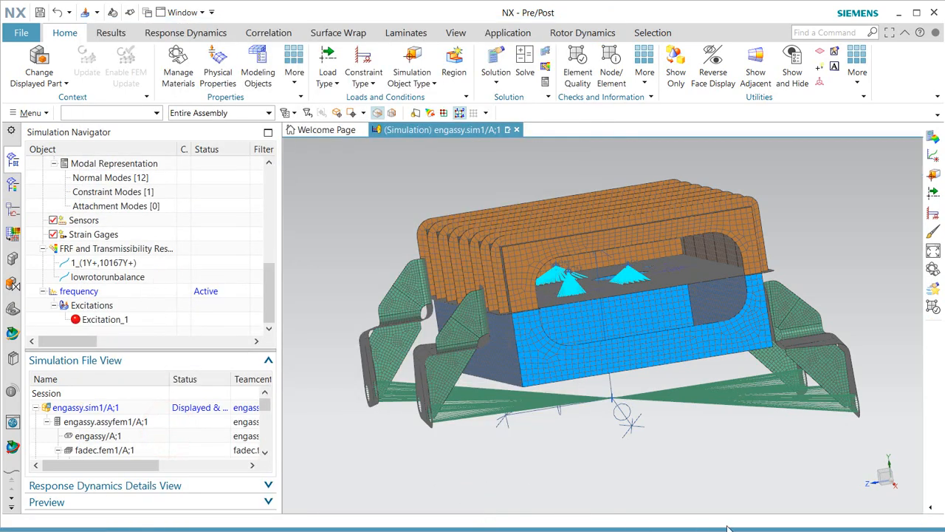
Set up a nodal function response of Acceleration at an engine node and a mount node.
{"action": "right_click", "coordinate": [92, 292]}
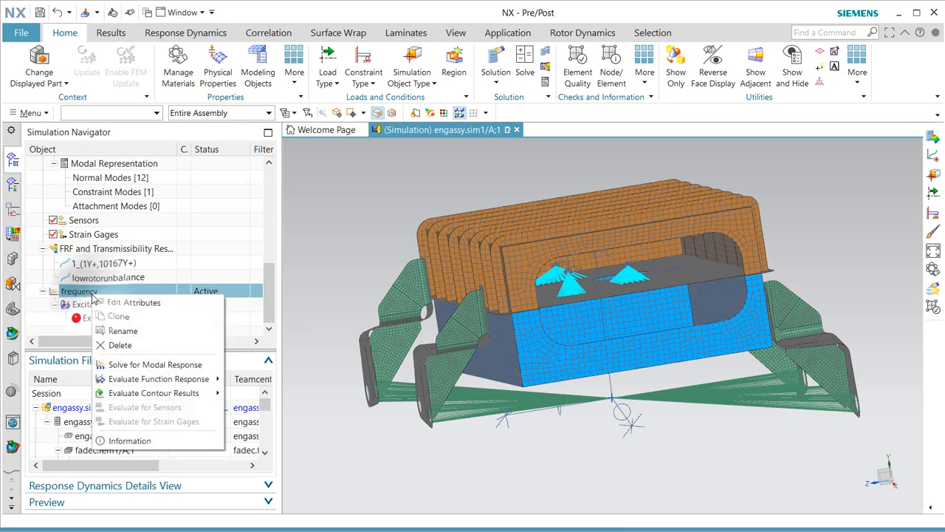
{"action": "left_click", "coordinate": [183, 379]}
{"action": "left_click", "coordinate": [250, 392]}
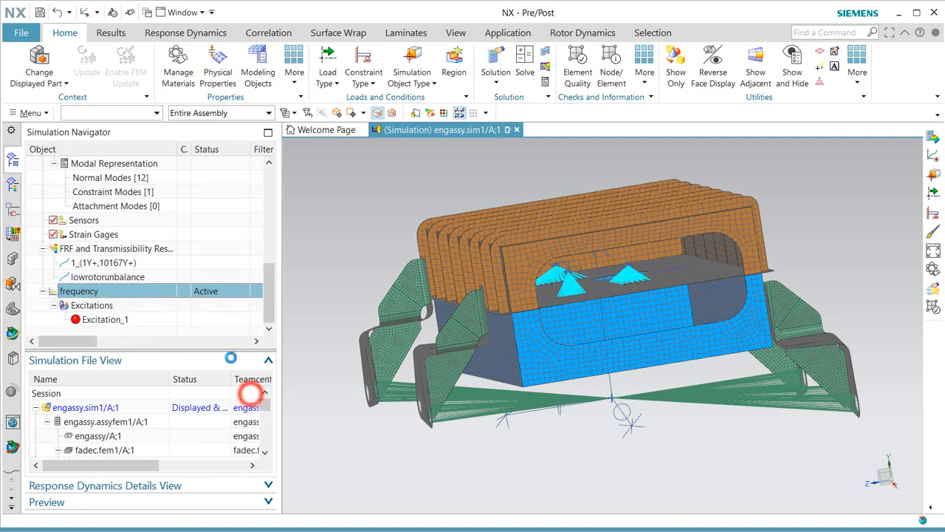
{"action": "left_click", "coordinate": [191, 65]}
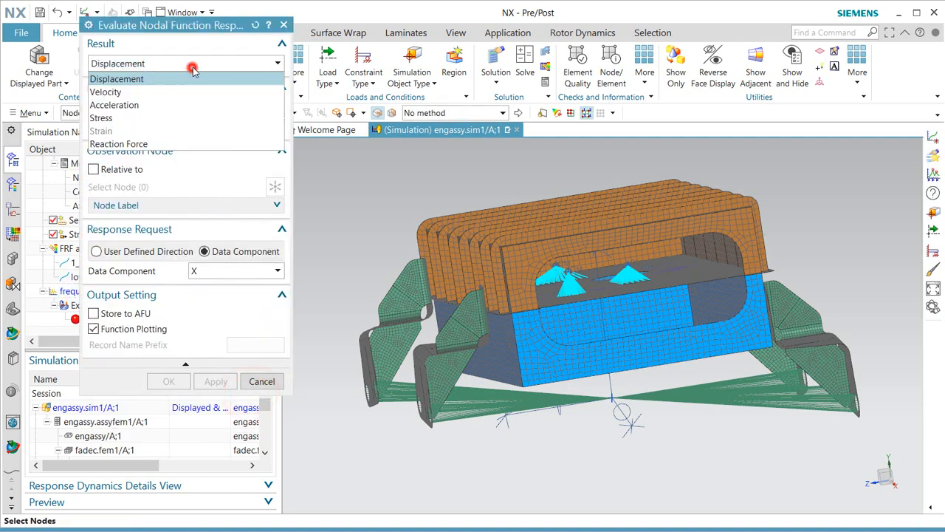
{"action": "left_click", "coordinate": [186, 105]}
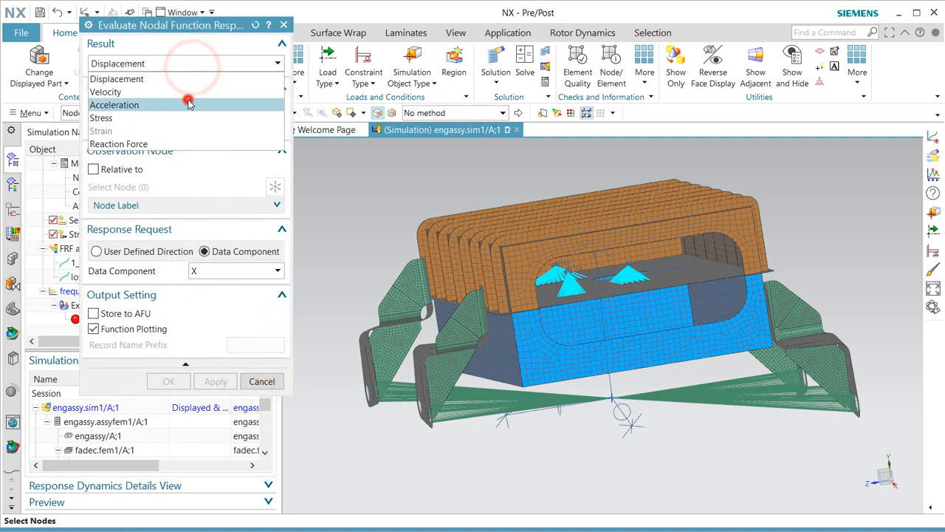
{"action": "left_click", "coordinate": [600, 285]}
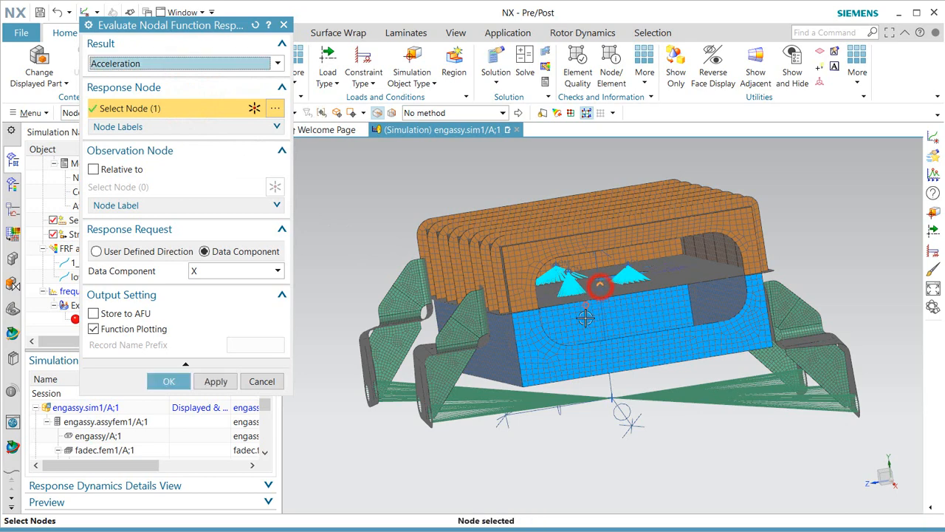
{"action": "left_click", "coordinate": [614, 401]}
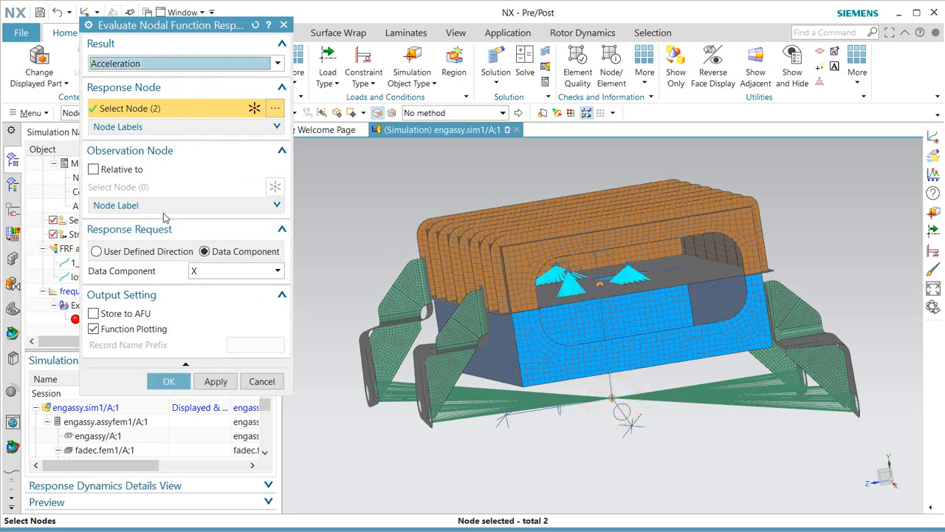
Request the Y component, store responses to the AFU, and plot them in a new graph window.
{"action": "left_click", "coordinate": [232, 270]}
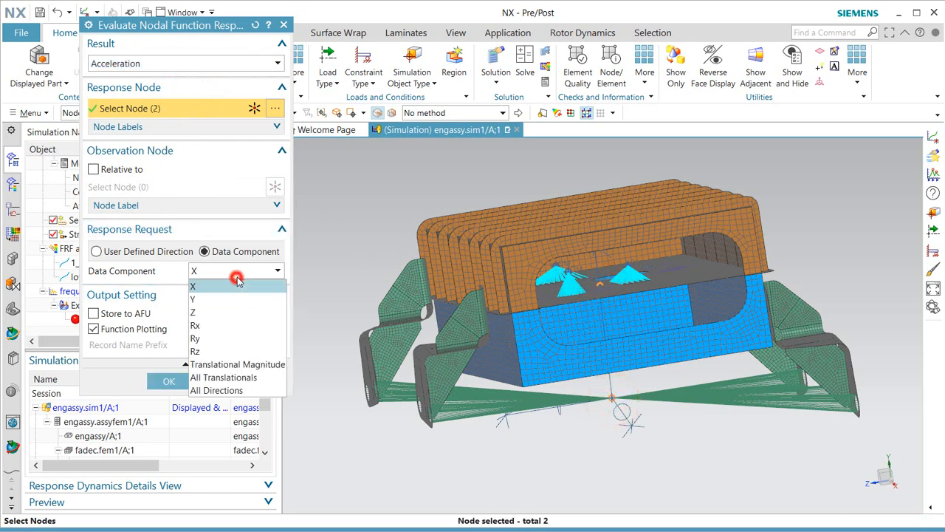
{"action": "left_click", "coordinate": [235, 299]}
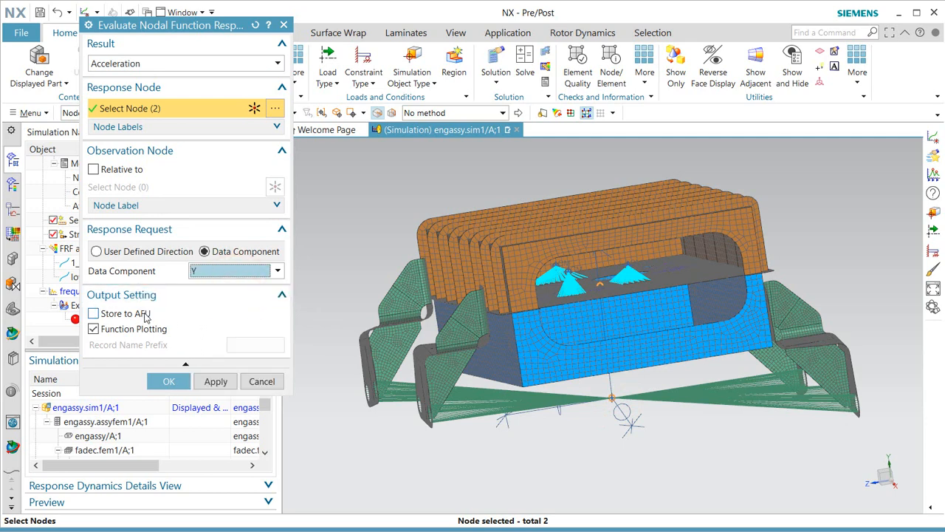
{"action": "left_click", "coordinate": [145, 315]}
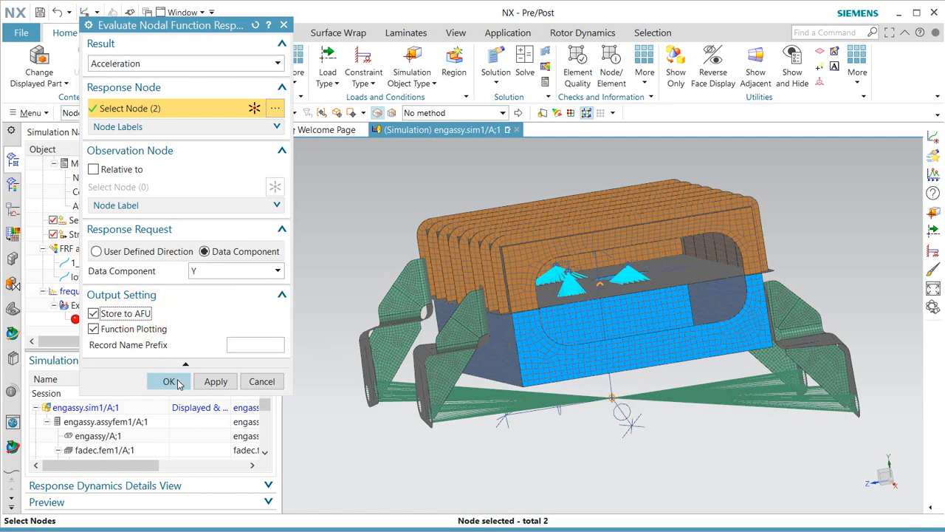
{"action": "left_click", "coordinate": [170, 381]}
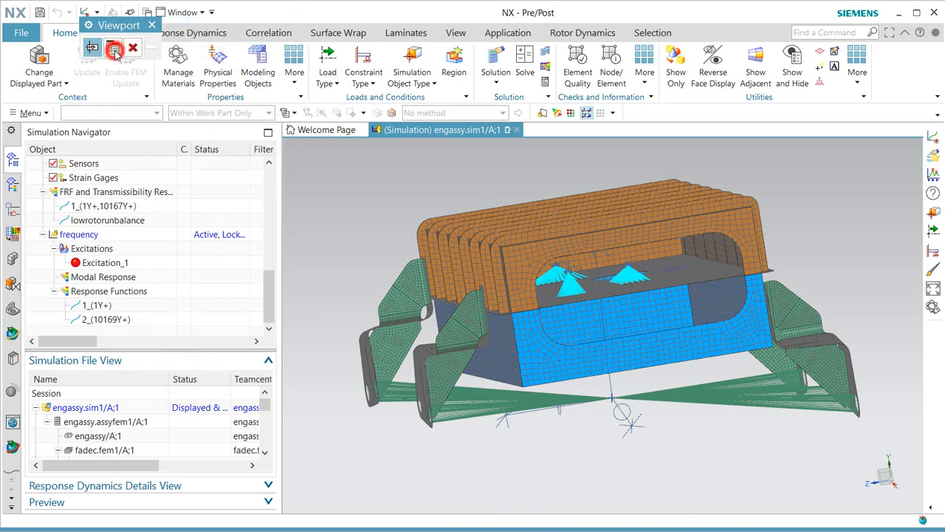
{"action": "left_click", "coordinate": [114, 50]}
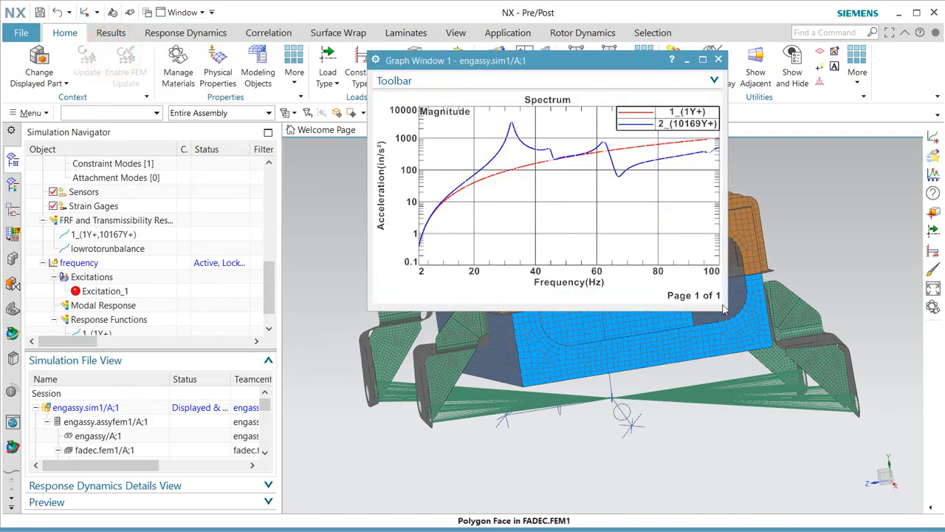
Enlarge Graph Window 1 and set the Y-axis to Custom Units with acceleration in g₀.
{"action": "left_click_drag", "start_coordinate": [723, 308], "coordinate": [902, 479]}
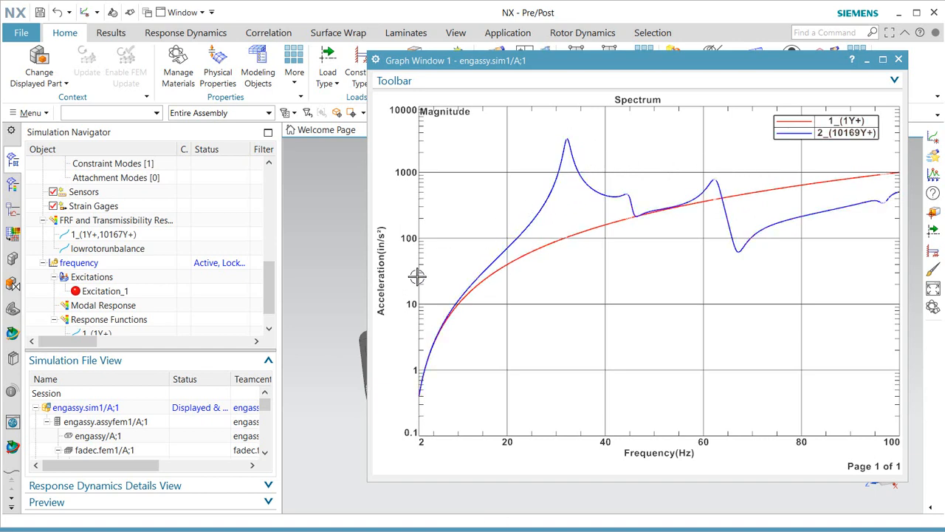
{"action": "right_click", "coordinate": [382, 281]}
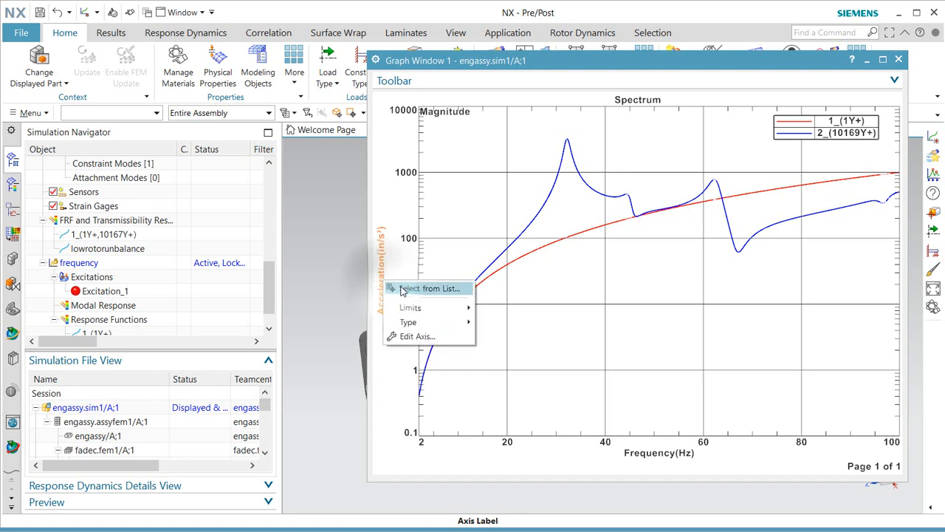
{"action": "left_click", "coordinate": [417, 337]}
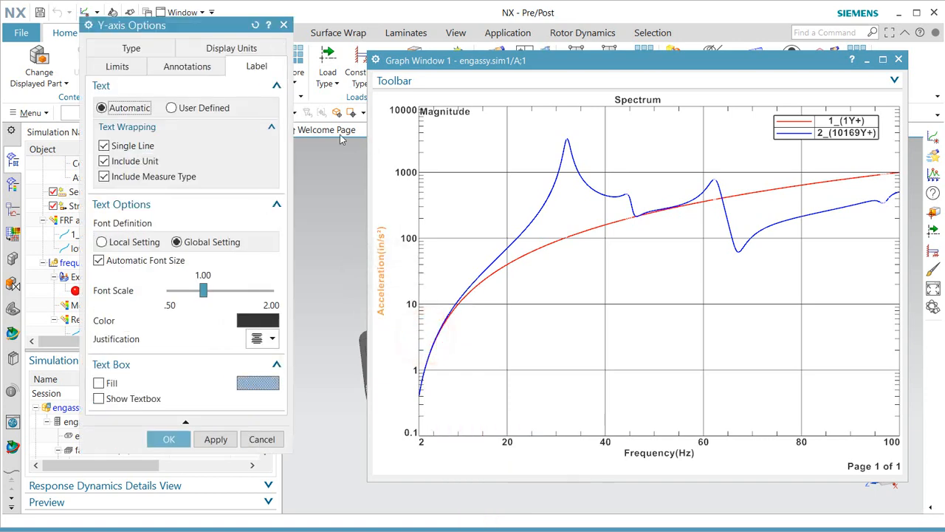
{"action": "left_click", "coordinate": [231, 48]}
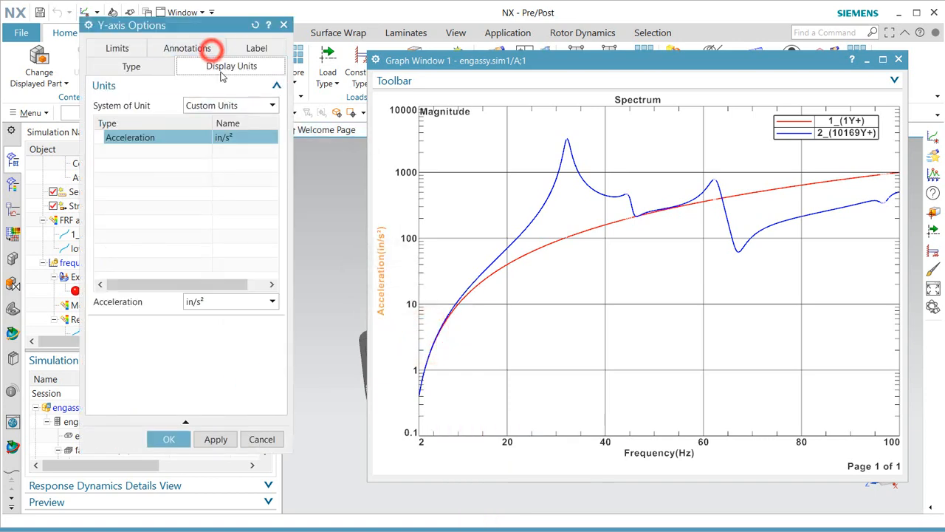
{"action": "left_click", "coordinate": [238, 105]}
{"action": "left_click", "coordinate": [243, 212]}
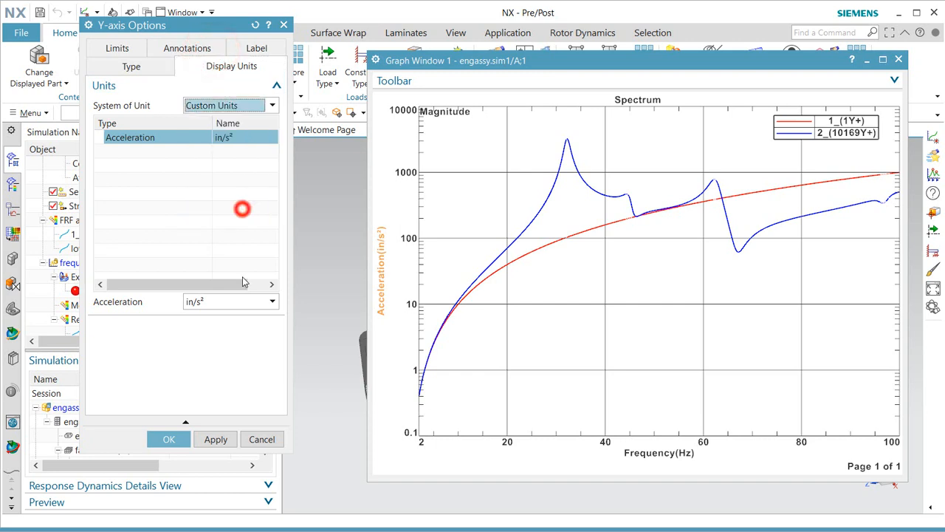
{"action": "left_click", "coordinate": [241, 302]}
{"action": "left_click", "coordinate": [193, 369]}
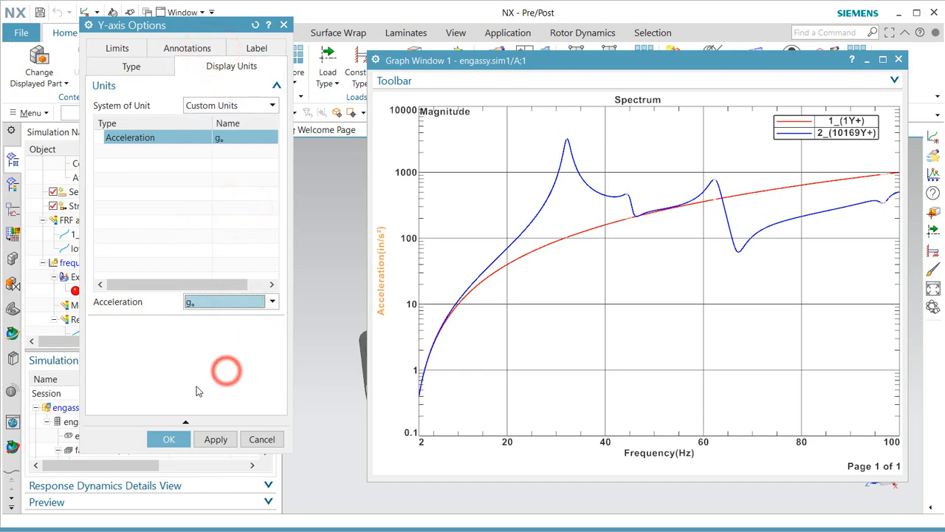
{"action": "left_click", "coordinate": [169, 439]}
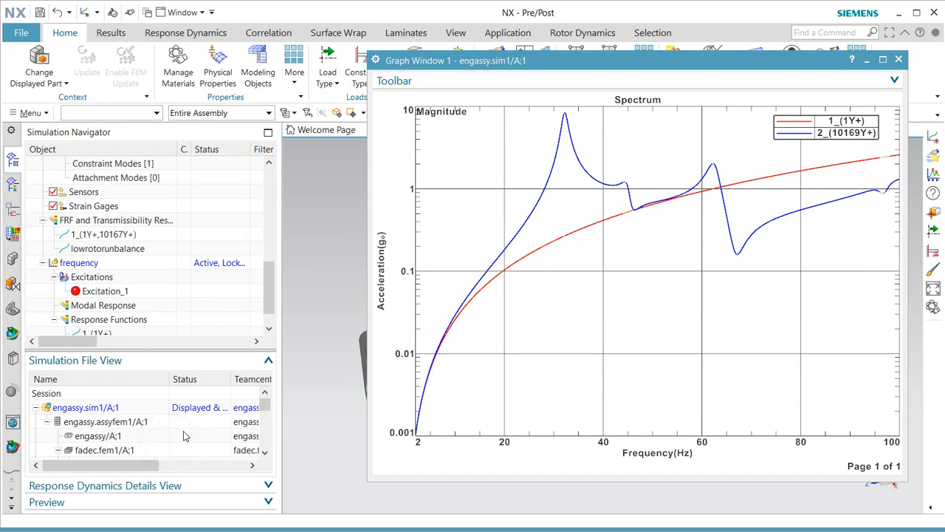
Peak-probe the spectrum at 32.191353 Hz (8.426935 g₀) and place the value label beside the peak.
{"action": "right_click", "coordinate": [452, 172]}
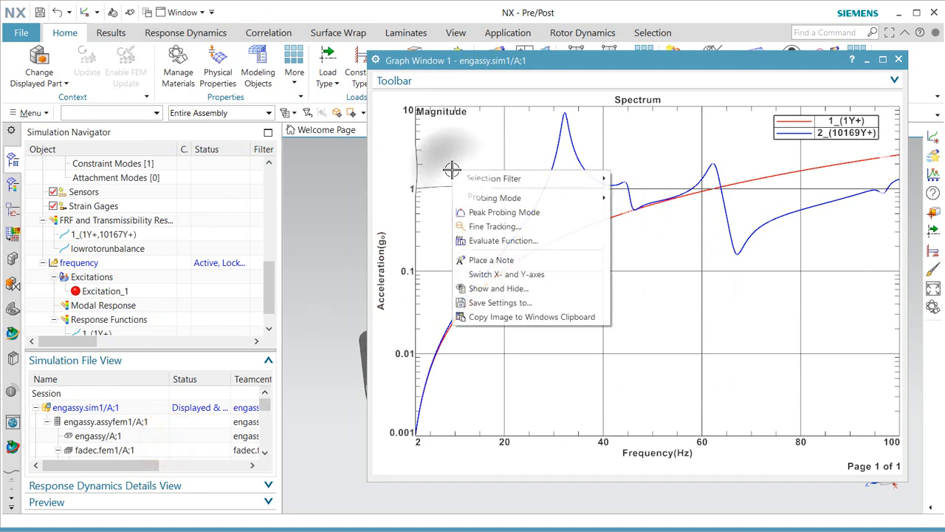
{"action": "left_click", "coordinate": [511, 213]}
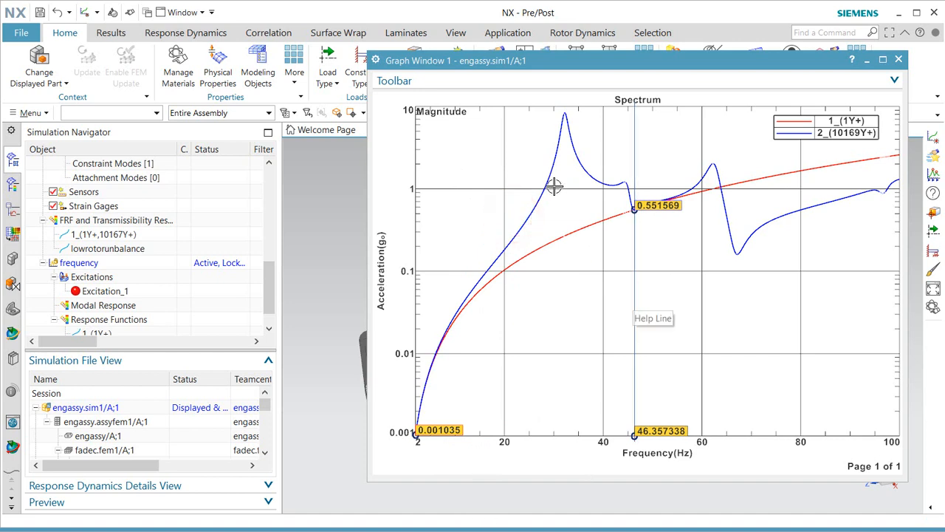
{"action": "left_click_drag", "start_coordinate": [627, 288], "coordinate": [574, 289]}
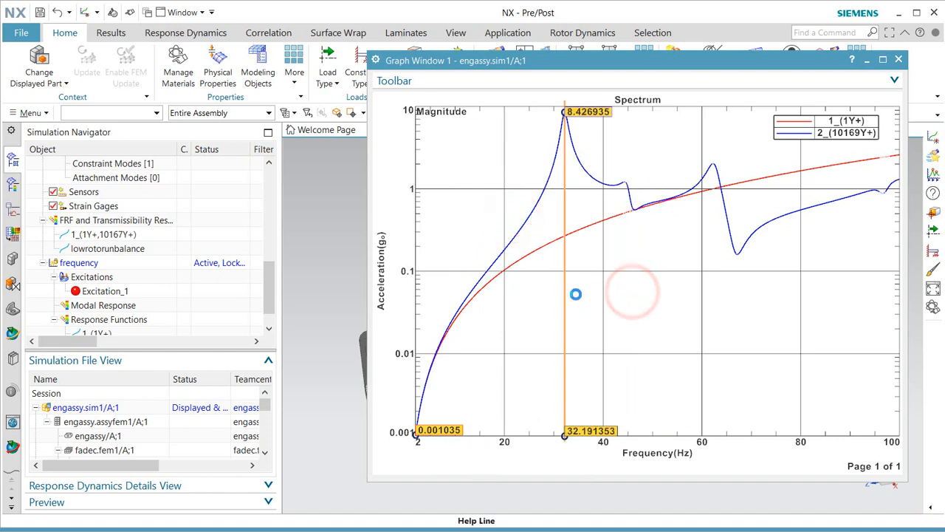
{"action": "left_click_drag", "start_coordinate": [589, 114], "coordinate": [640, 138]}
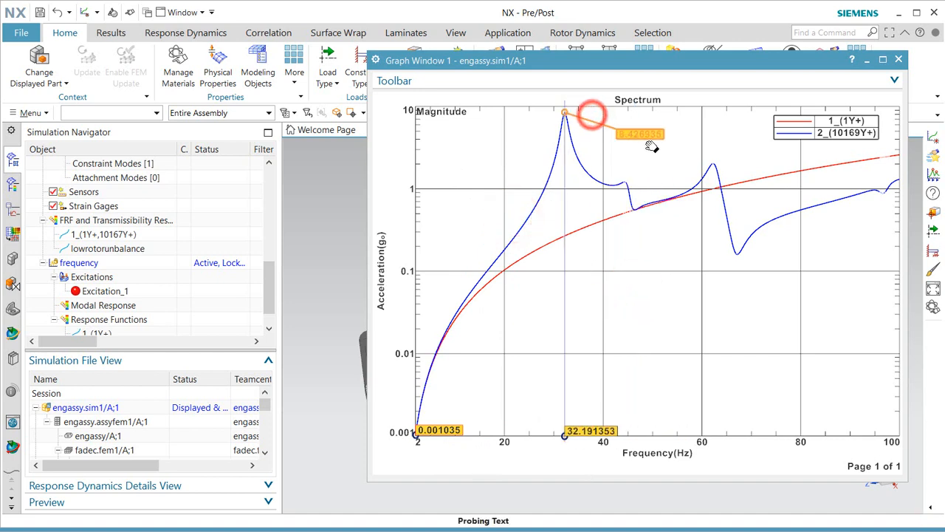
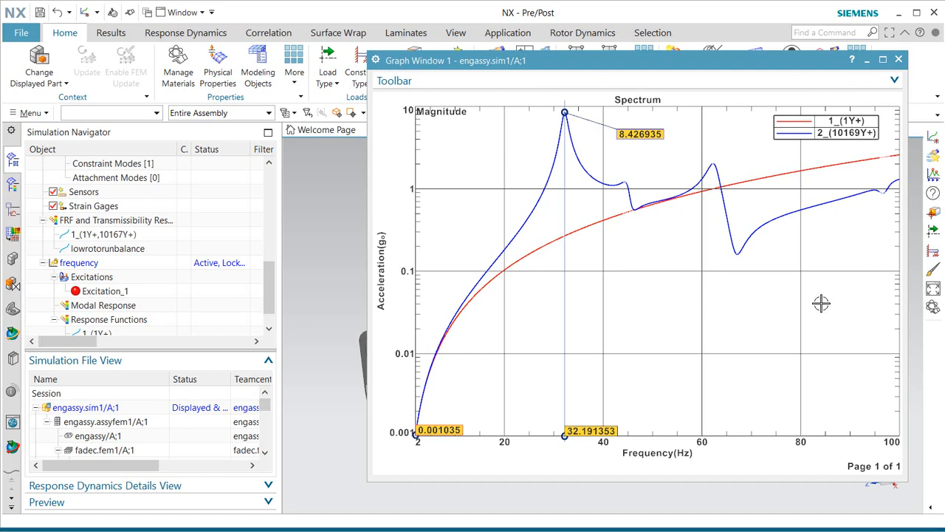
Close the spectrum graph and start a Peak contour evaluation on the frequency solution.
{"action": "left_click", "coordinate": [899, 59]}
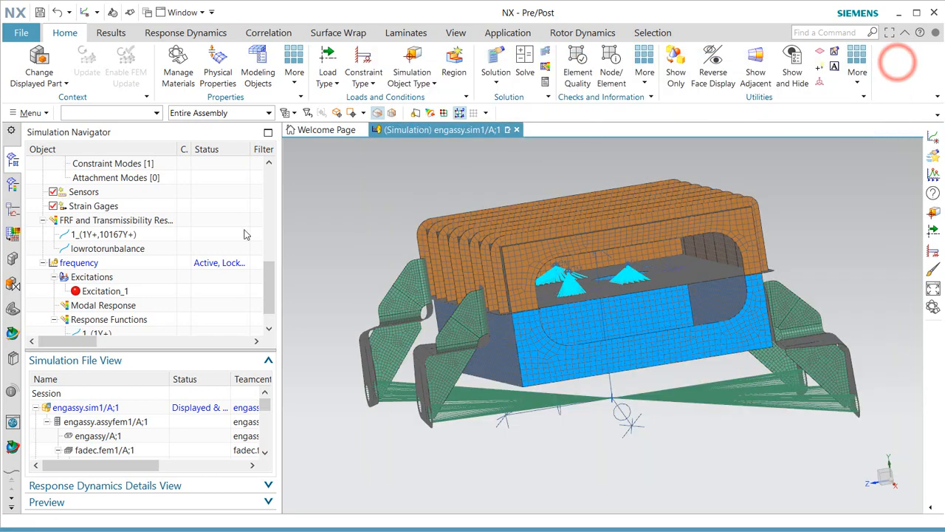
{"action": "right_click", "coordinate": [89, 265]}
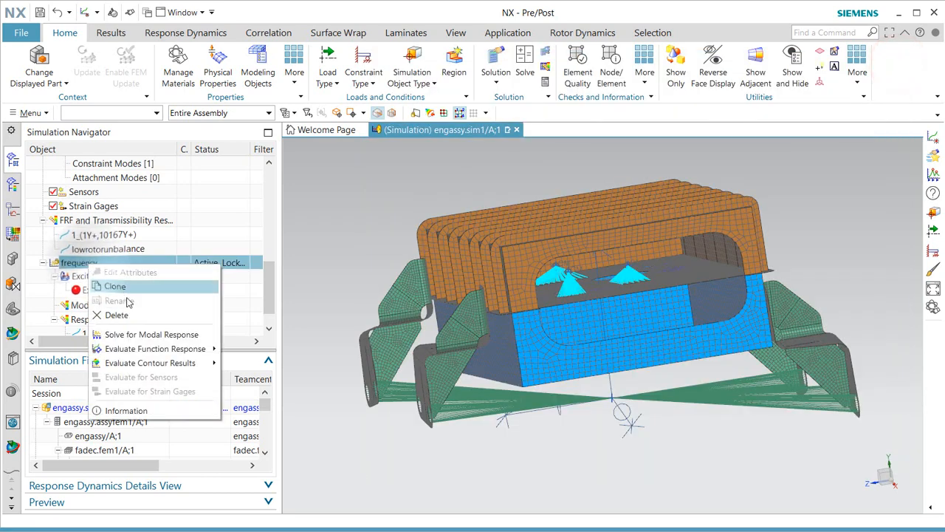
{"action": "mouse_move", "coordinate": [173, 362]}
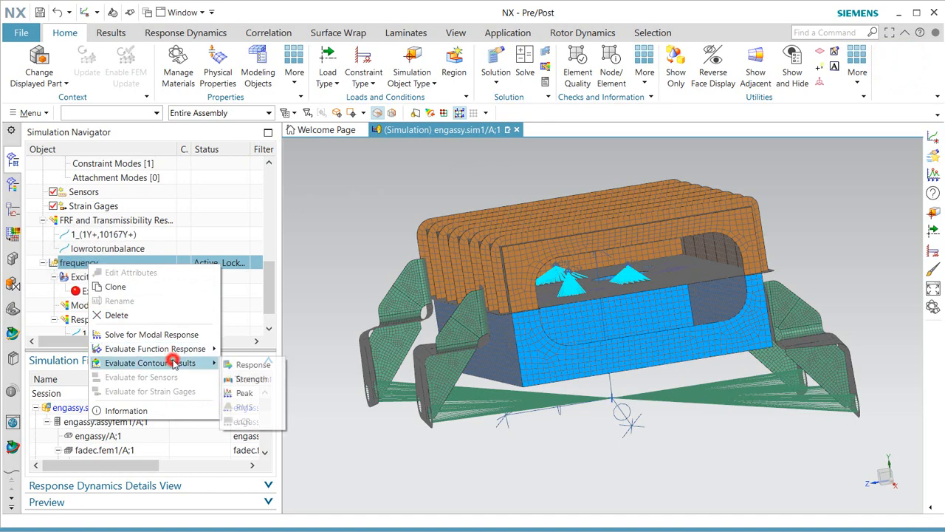
{"action": "left_click", "coordinate": [245, 392]}
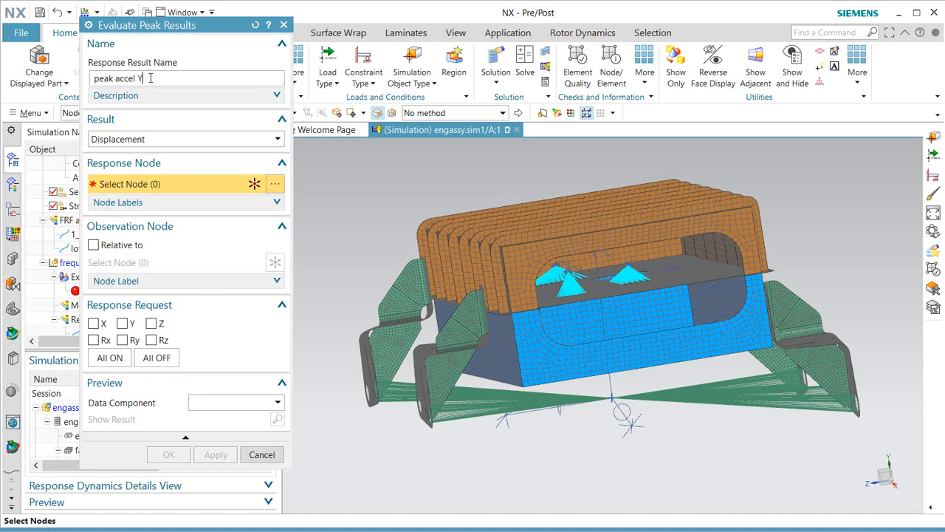
Set the peak result to Acceleration and select the plate's nodes by Feature Angle.
{"action": "left_click", "coordinate": [173, 139]}
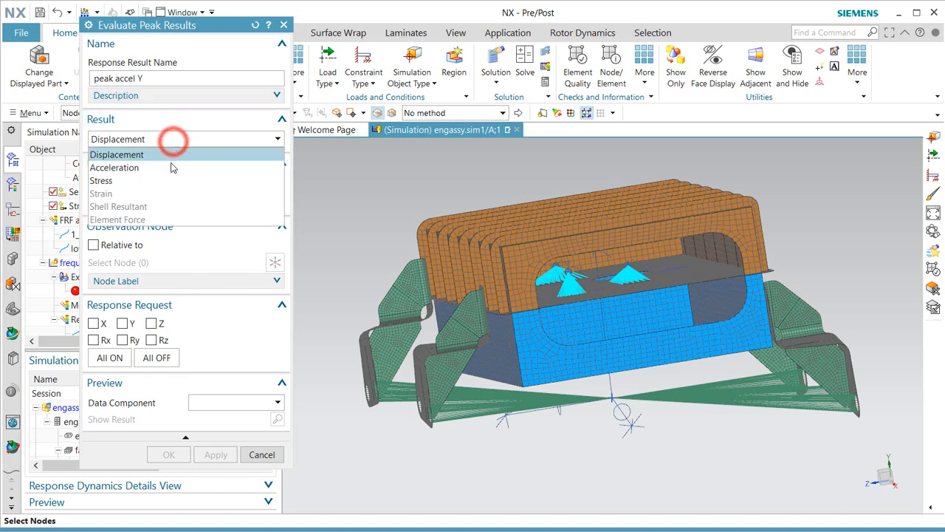
{"action": "left_click", "coordinate": [170, 167]}
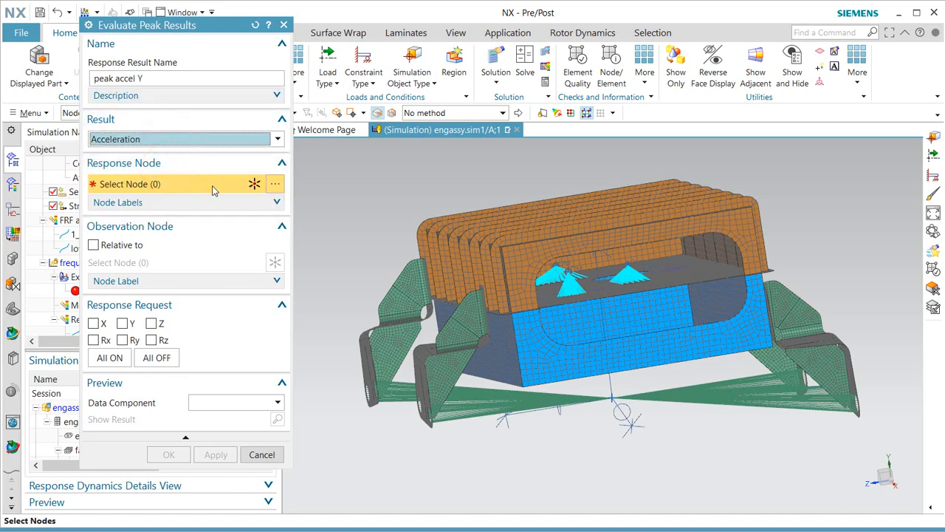
{"action": "left_click", "coordinate": [437, 114]}
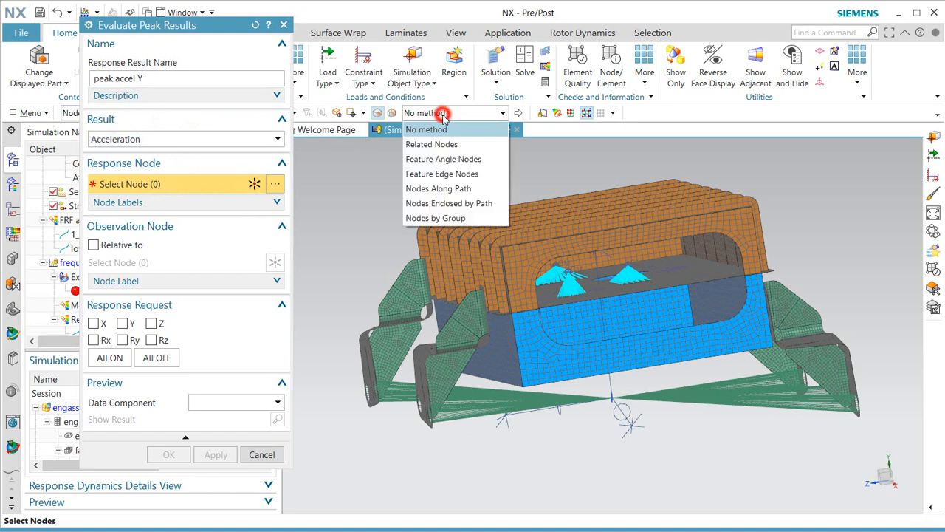
{"action": "left_click", "coordinate": [457, 160]}
{"action": "left_click", "coordinate": [606, 291]}
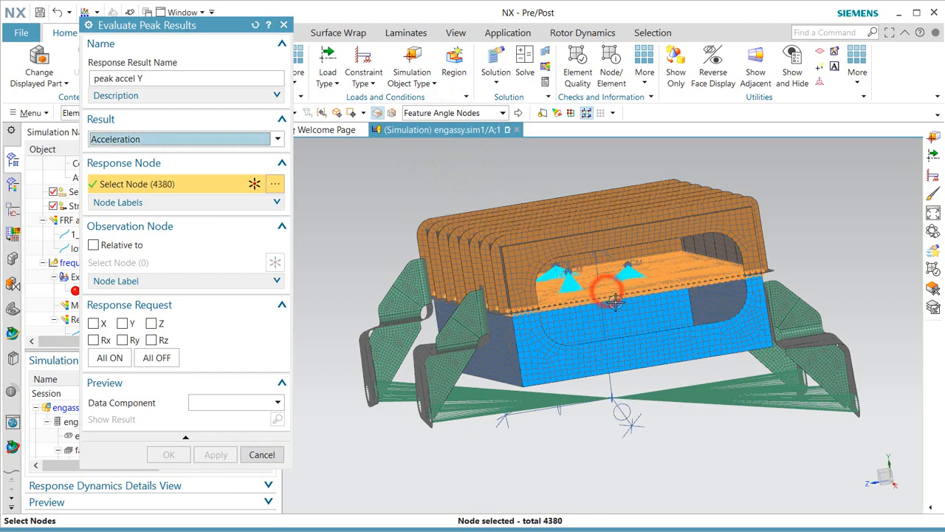
{"action": "middle_click_drag", "start_coordinate": [604, 292], "coordinate": [605, 301]}
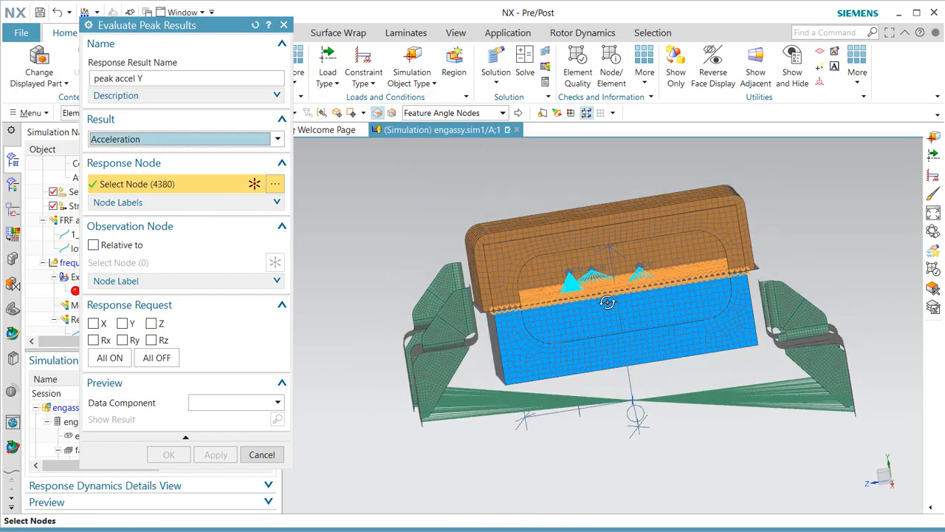
{"action": "scroll", "coordinate": [580, 275], "scroll_direction": "up", "scroll_amount": 5}
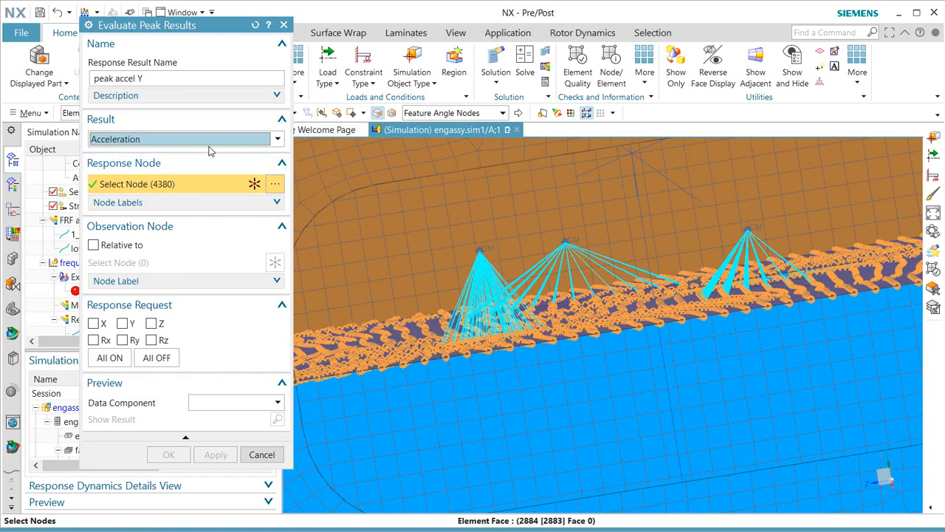
{"action": "left_click_drag", "start_coordinate": [207, 30], "coordinate": [237, 44]}
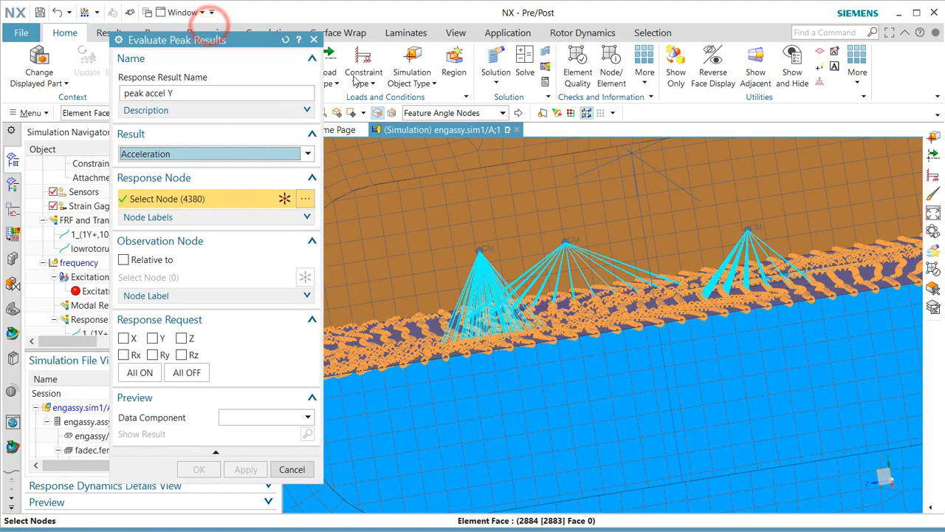
Add the three cone apex nodes, request the Y component, and evaluate Peak Acceleration_Y.
{"action": "left_click", "coordinate": [447, 112]}
{"action": "left_click", "coordinate": [436, 129]}
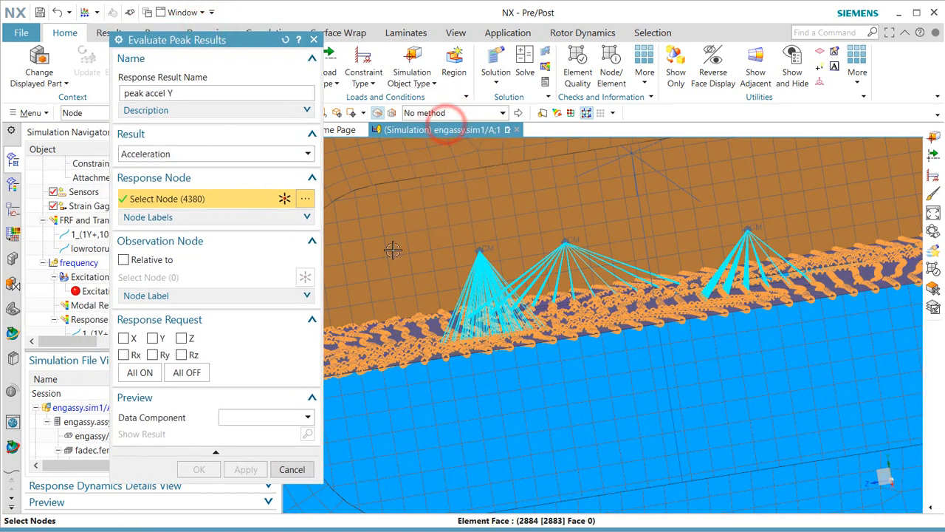
{"action": "left_click", "coordinate": [481, 250]}
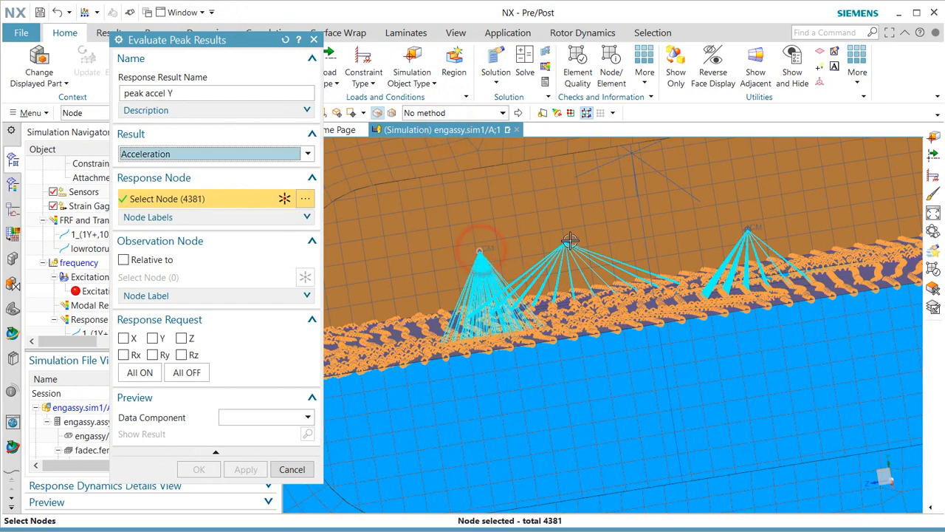
{"action": "left_click", "coordinate": [566, 240]}
{"action": "left_click", "coordinate": [748, 232]}
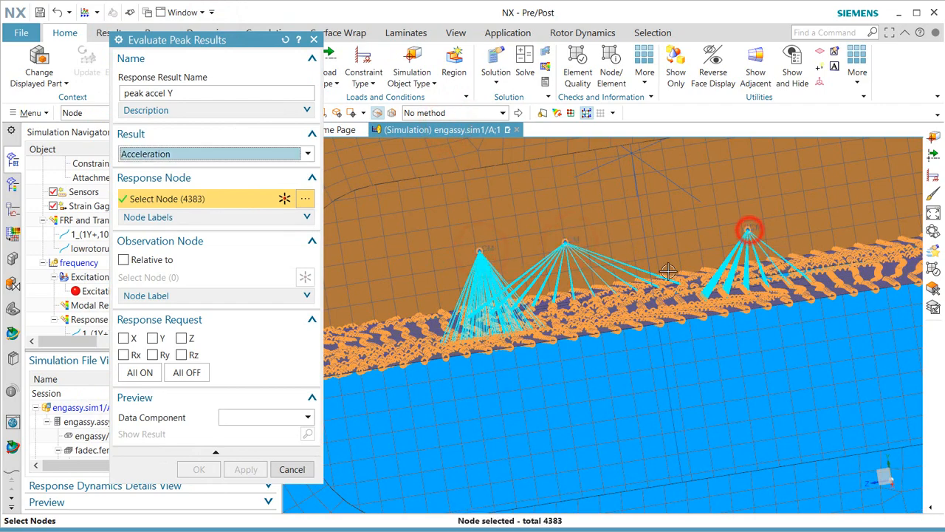
{"action": "scroll", "coordinate": [581, 271], "scroll_direction": "down", "scroll_amount": 2}
{"action": "scroll", "coordinate": [582, 271], "scroll_direction": "down", "scroll_amount": 3}
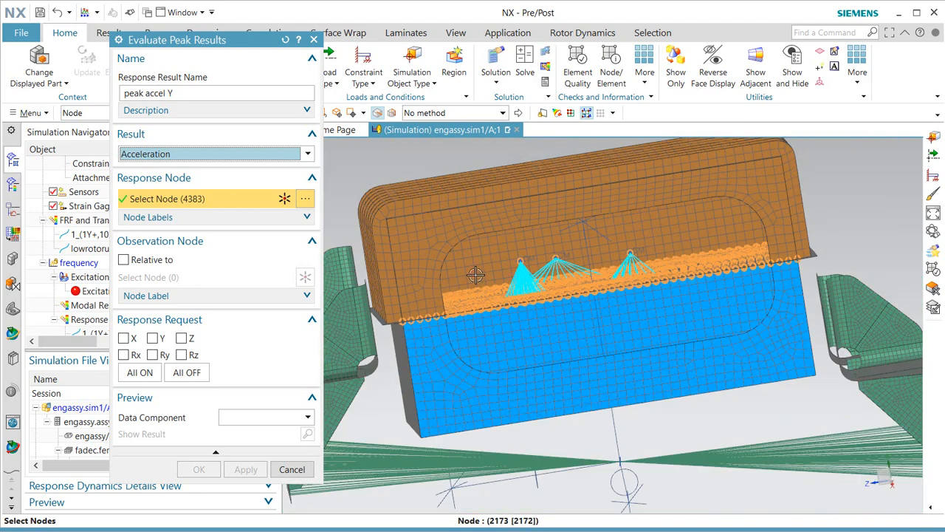
{"action": "left_click", "coordinate": [153, 338]}
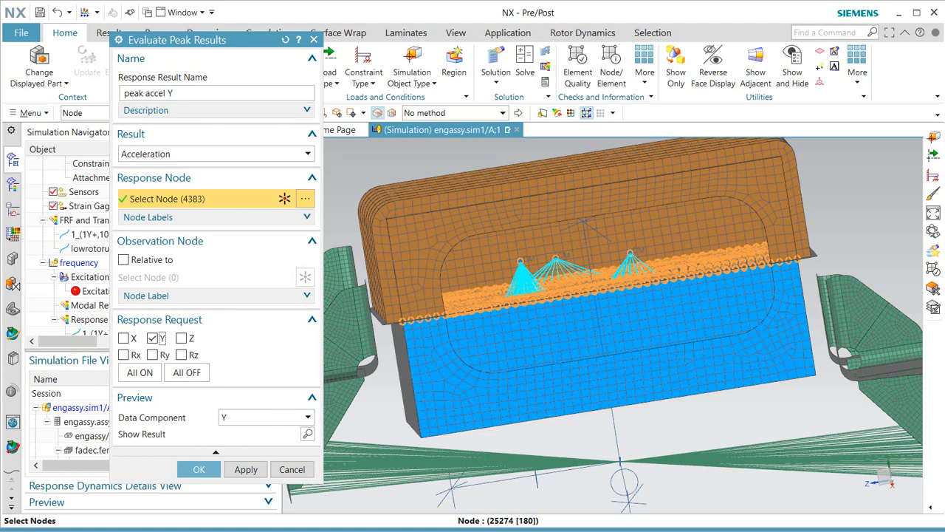
{"action": "left_click", "coordinate": [199, 469]}
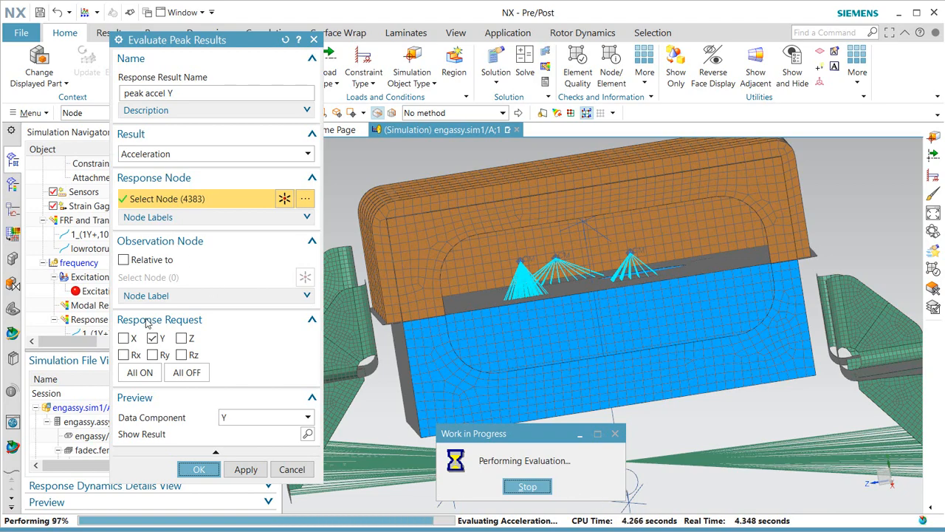
{"action": "scroll", "coordinate": [118, 319], "scroll_direction": "down", "scroll_amount": 1}
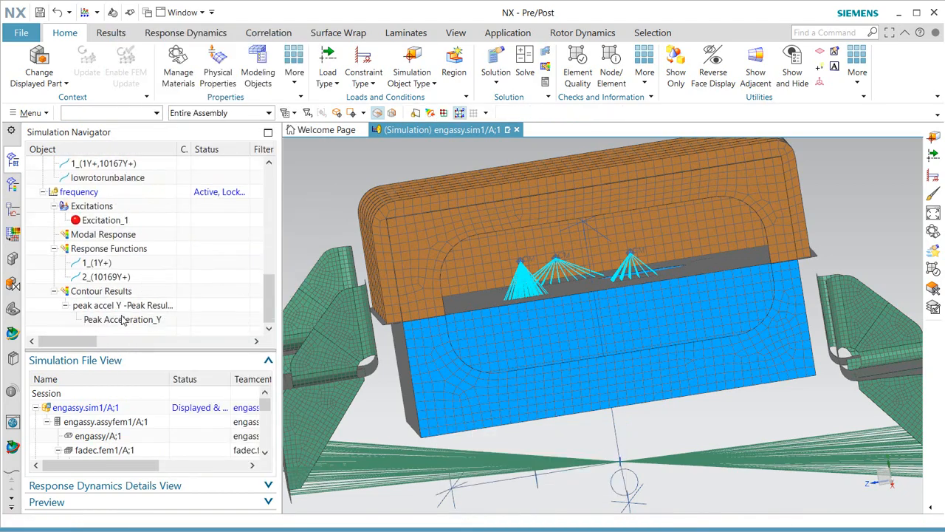
Plot the Peak Acceleration_Y contour on the plate and dismiss the animation options.
{"action": "left_click", "coordinate": [130, 320]}
{"action": "double_click", "coordinate": [129, 319]}
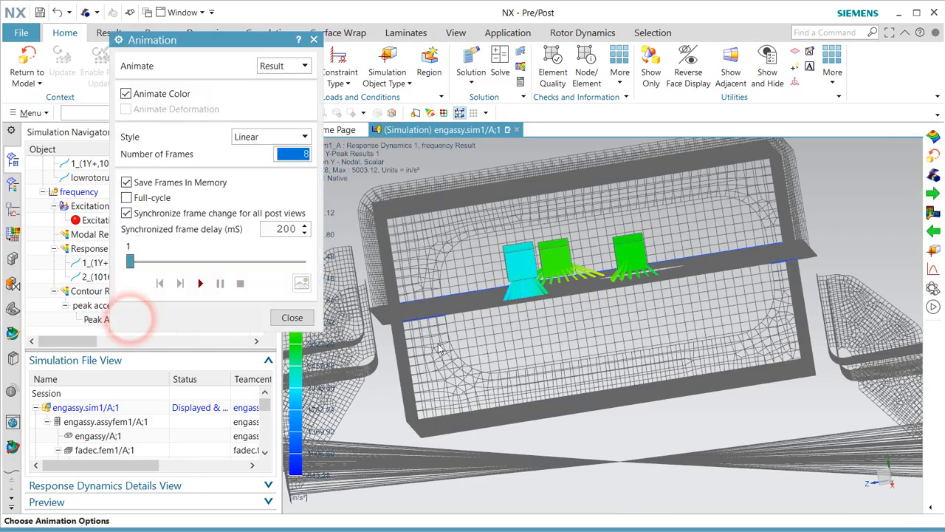
{"action": "middle_click_drag", "start_coordinate": [536, 302], "coordinate": [316, 301]}
{"action": "left_click", "coordinate": [293, 317]}
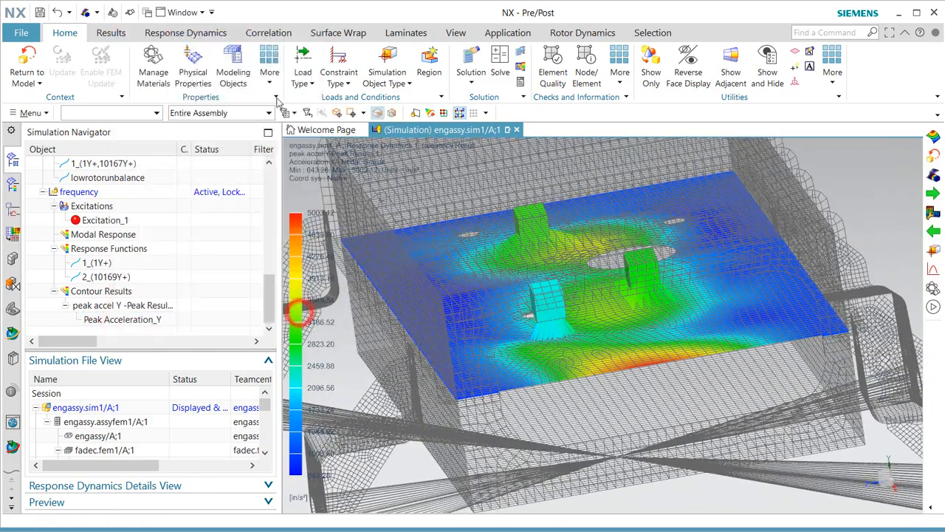
Show feature edges and banded contour colours, giving a 643.28 to 5003.12 in/s² range.
{"action": "left_click", "coordinate": [110, 33]}
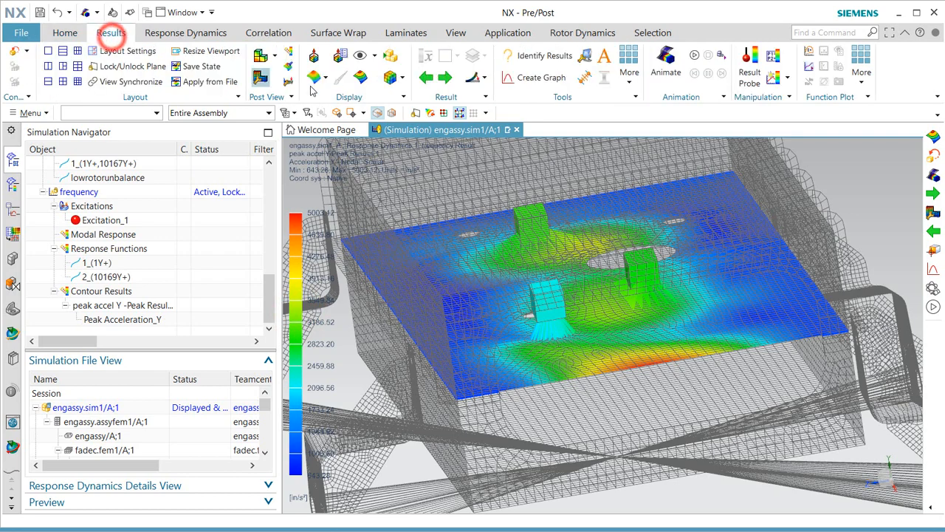
{"action": "left_click", "coordinate": [390, 77]}
{"action": "left_click", "coordinate": [406, 105]}
{"action": "left_click", "coordinate": [397, 77]}
{"action": "left_click", "coordinate": [407, 109]}
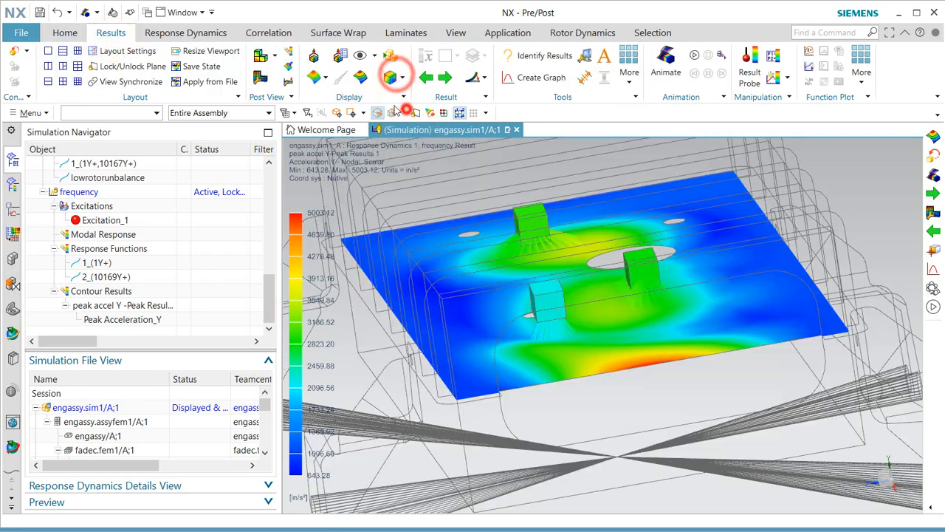
{"action": "left_click", "coordinate": [363, 79]}
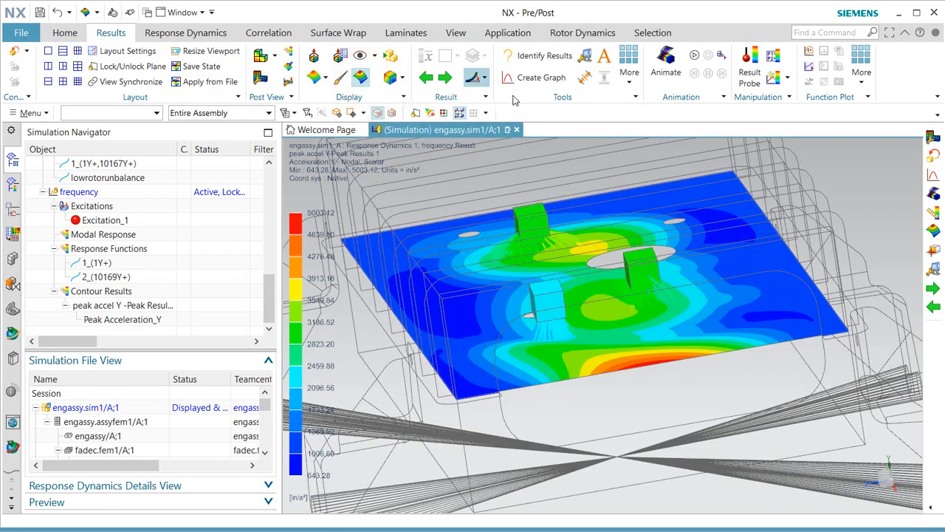
{"action": "mouse_move", "coordinate": [630, 257]}
{"action": "middle_mouse_down"}
{"action": "mouse_move", "coordinate": [629, 292]}
{"action": "mouse_move", "coordinate": [628, 267]}
{"action": "middle_mouse_up"}
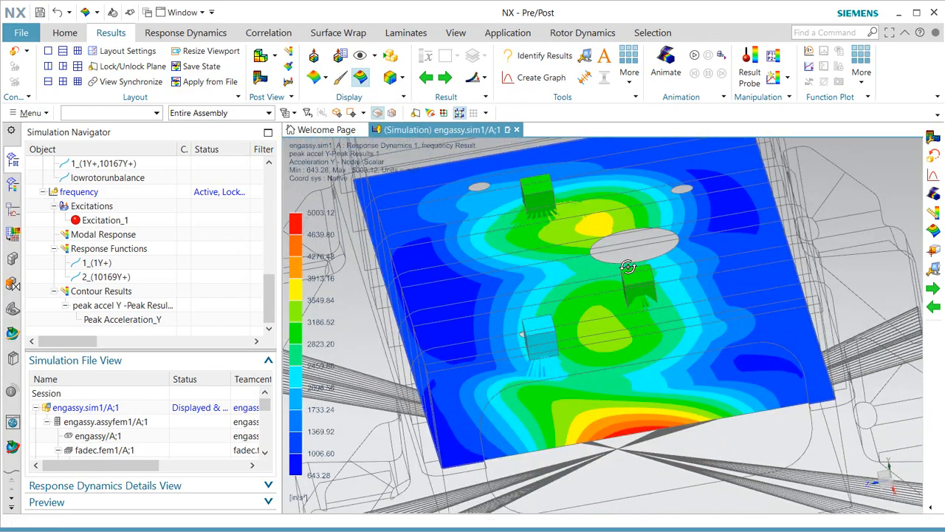
{"action": "left_click", "coordinate": [262, 83]}
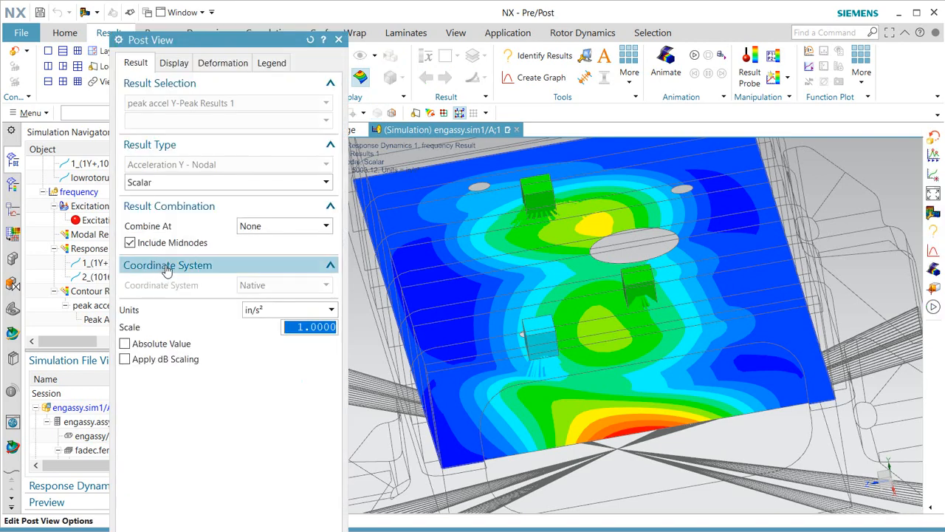
Switch the contour units to g so the plate reads 1.666 to 12.958 g.
{"action": "left_click", "coordinate": [283, 309]}
{"action": "left_click", "coordinate": [266, 375]}
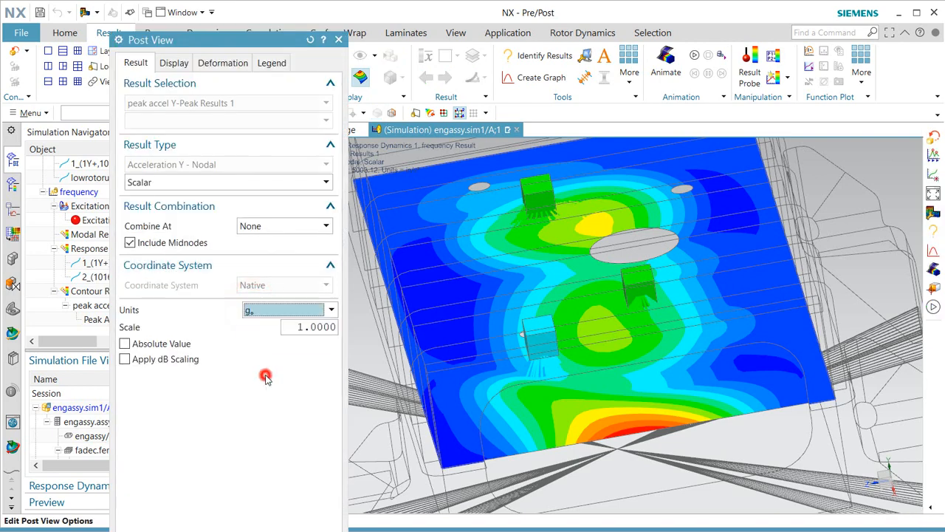
{"action": "middle_click", "coordinate": [265, 377]}
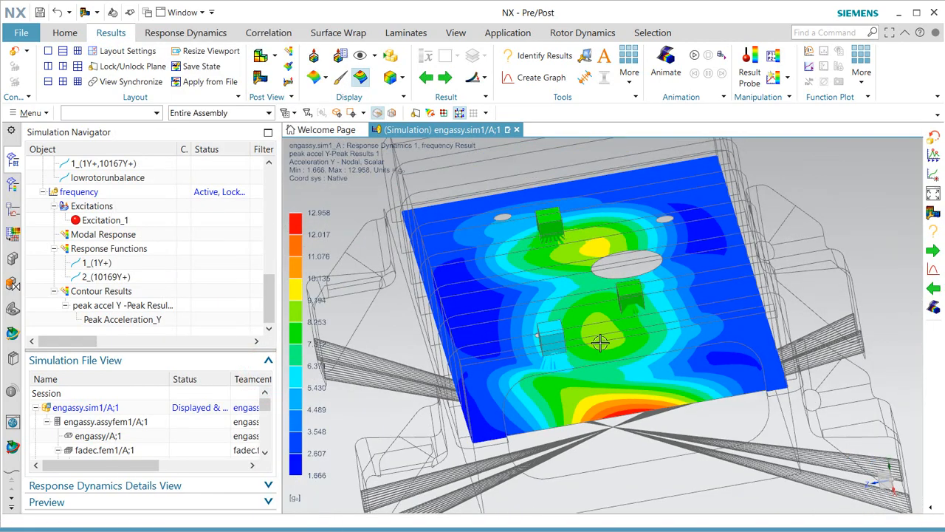
{"action": "middle_click_drag", "start_coordinate": [600, 342], "coordinate": [615, 348]}
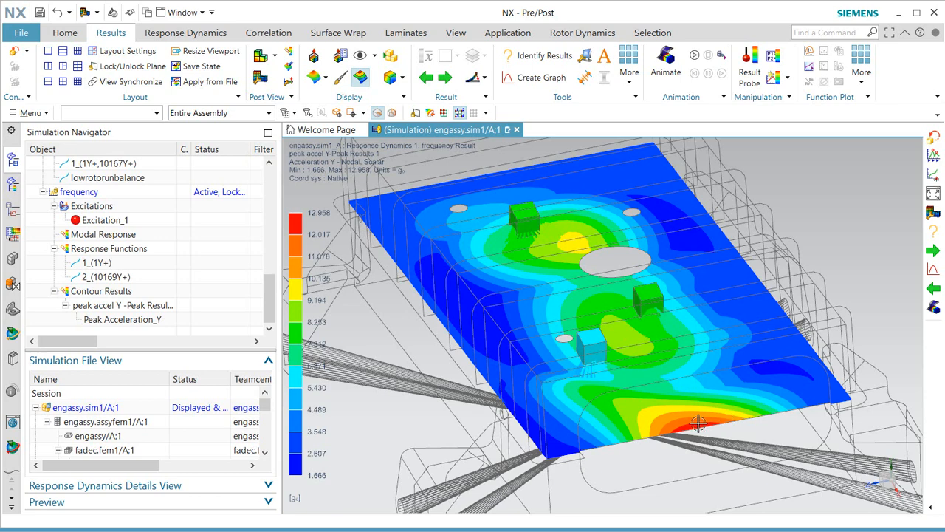
{"action": "scroll", "coordinate": [683, 398], "scroll_direction": "down", "scroll_amount": 2}
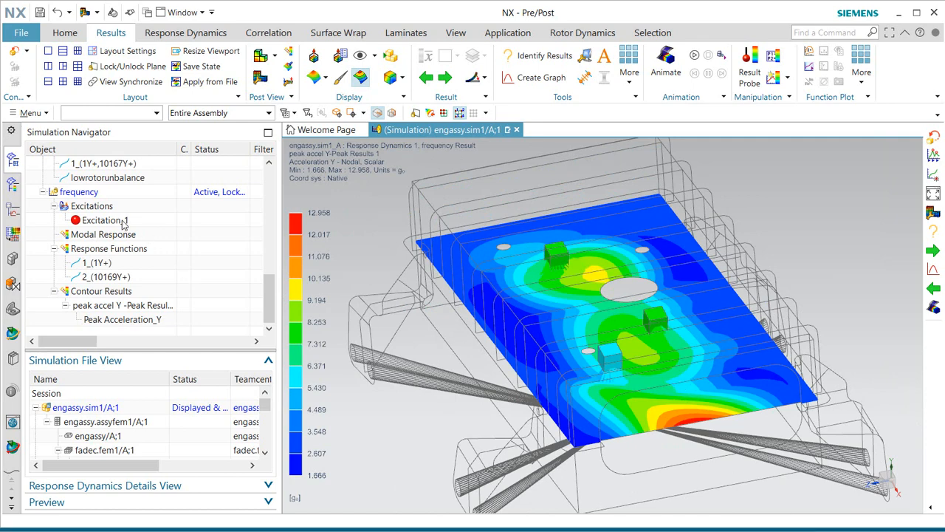
{"action": "right_click", "coordinate": [88, 194]}
Start a Peak evaluation of Stress named 'peak vm stress' with VonMises requested.
{"action": "left_click", "coordinate": [170, 292]}
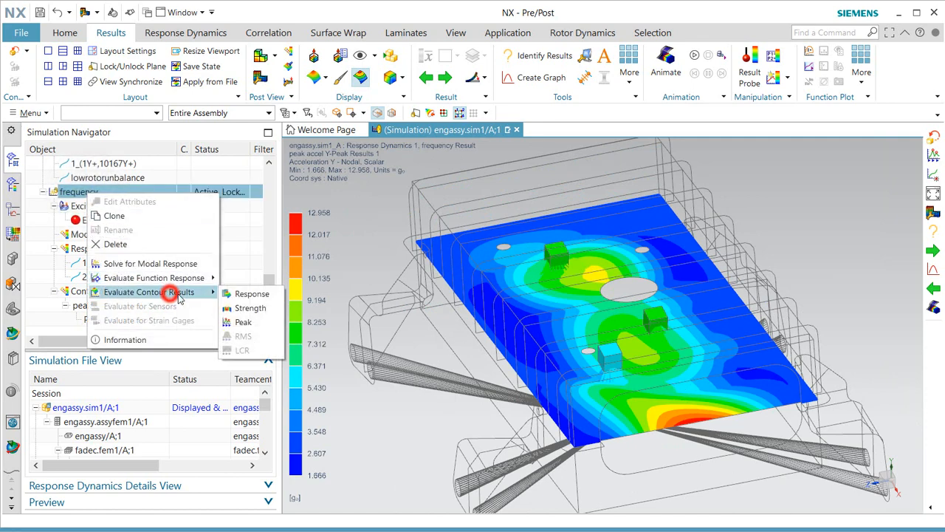
{"action": "left_click", "coordinate": [244, 322]}
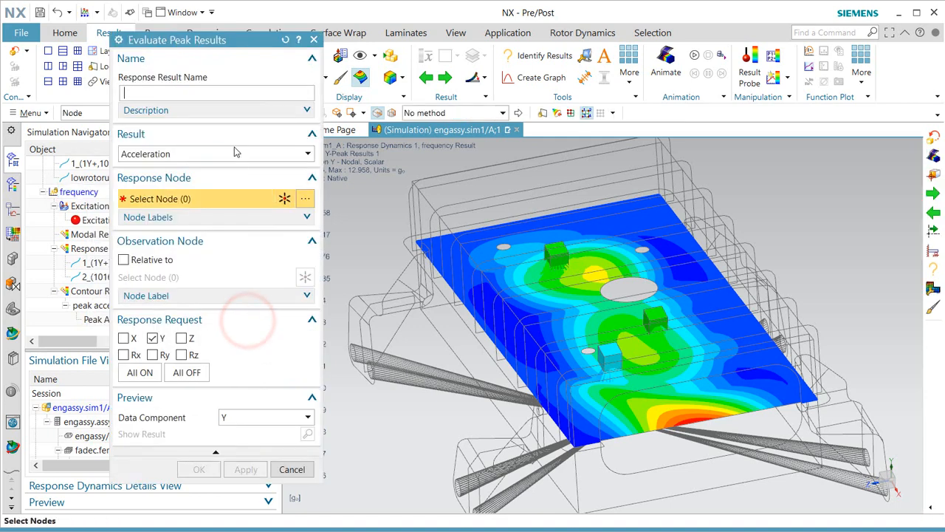
{"action": "left_click", "coordinate": [227, 156]}
{"action": "left_click", "coordinate": [220, 192]}
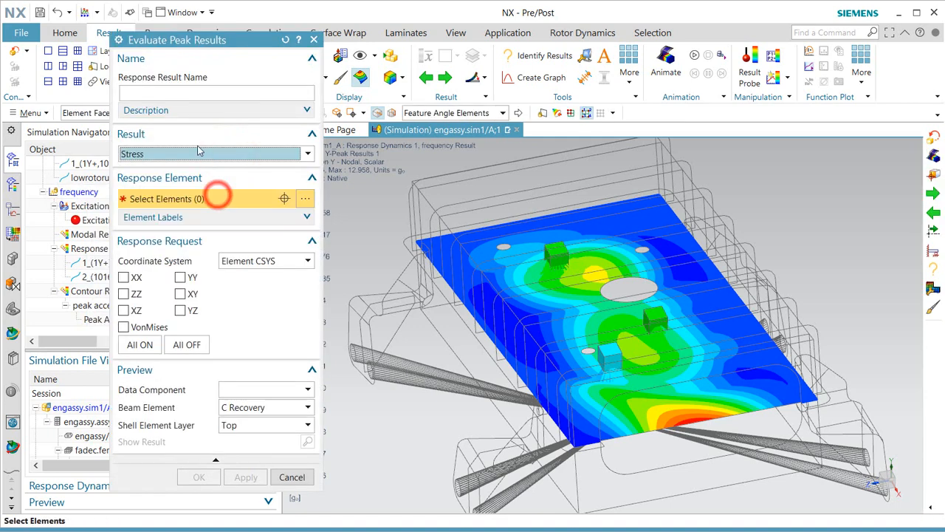
{"action": "left_click", "coordinate": [184, 91]}
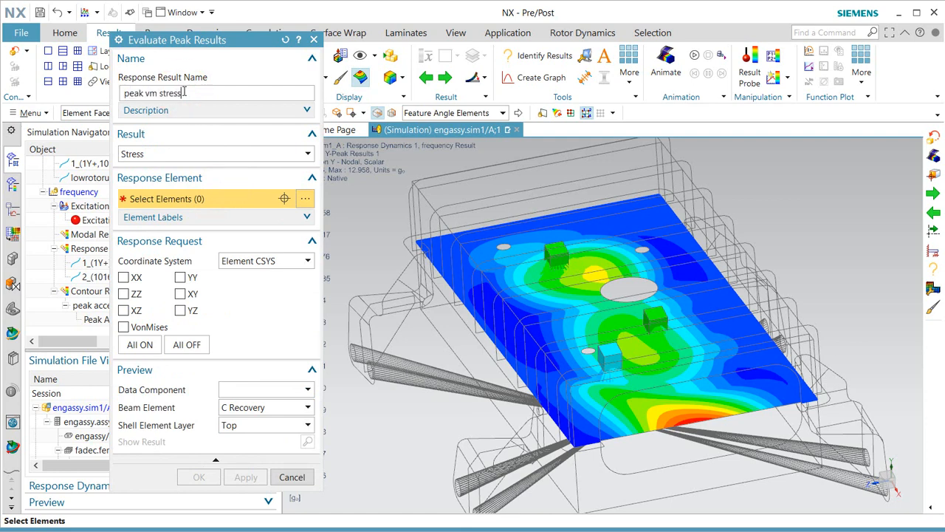
{"action": "left_click", "coordinate": [124, 327]}
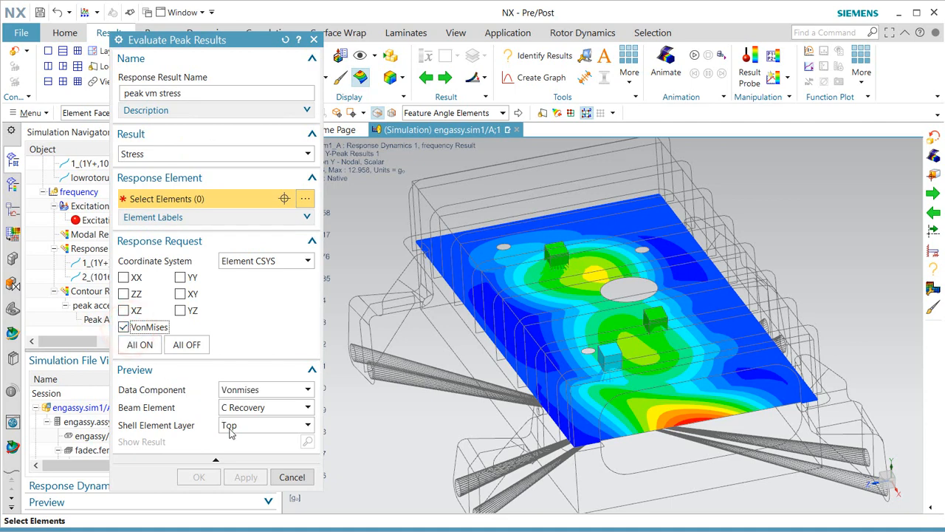
Select the 4207 elements to evaluate, adjusting the cone apex picks, and create the result.
{"action": "left_click", "coordinate": [15, 50]}
{"action": "middle_click_drag", "start_coordinate": [599, 369], "coordinate": [584, 347]}
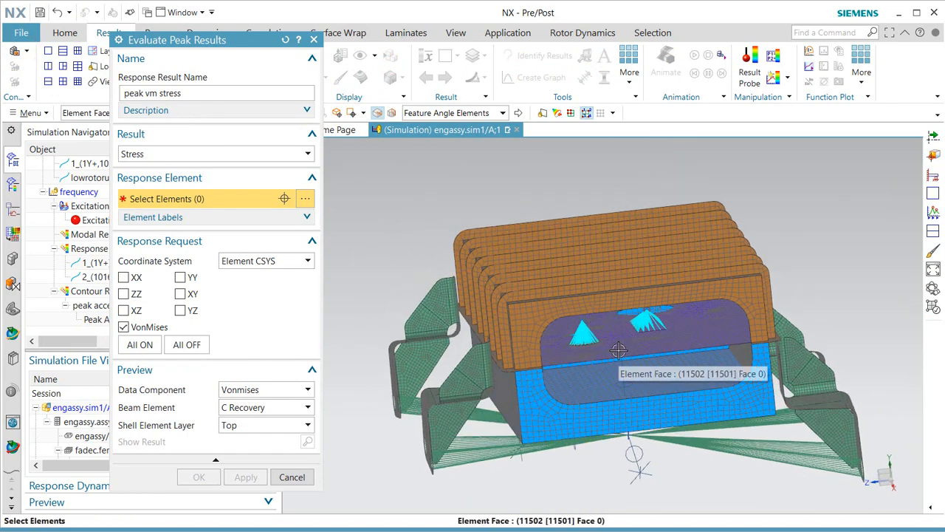
{"action": "left_click", "coordinate": [619, 350]}
{"action": "scroll", "coordinate": [611, 340], "scroll_direction": "up", "scroll_amount": 3}
{"action": "middle_click_drag", "start_coordinate": [611, 340], "coordinate": [618, 331]}
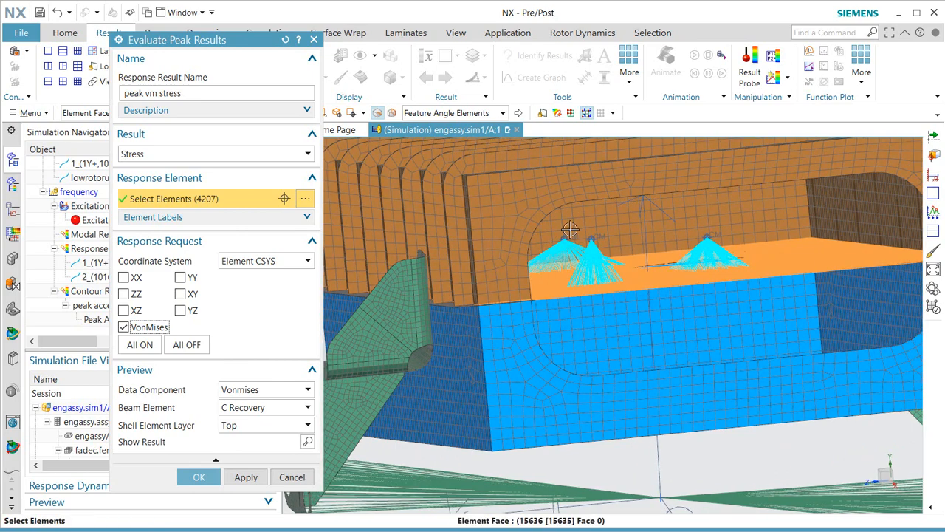
{"action": "left_click", "coordinate": [466, 114]}
{"action": "left_click", "coordinate": [464, 125]}
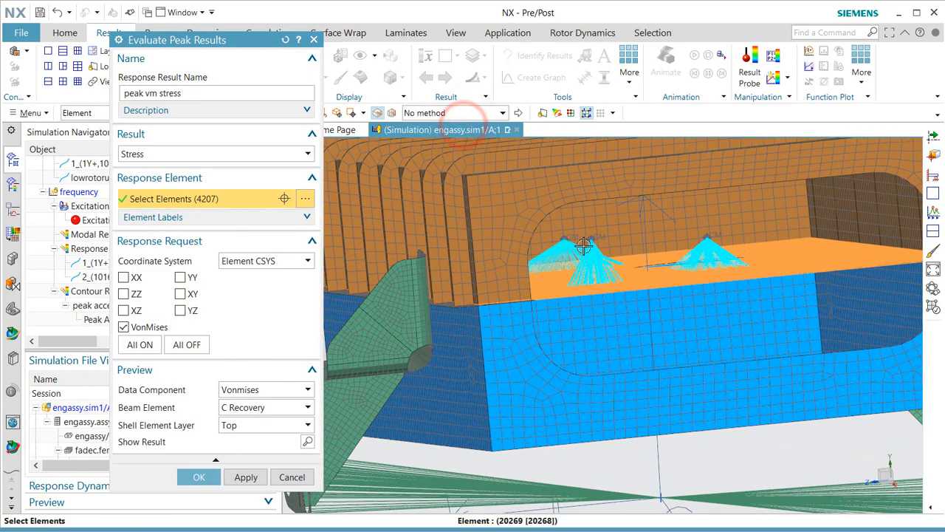
{"action": "scroll", "coordinate": [548, 234], "scroll_direction": "up", "scroll_amount": 3}
{"action": "left_click", "coordinate": [544, 227]}
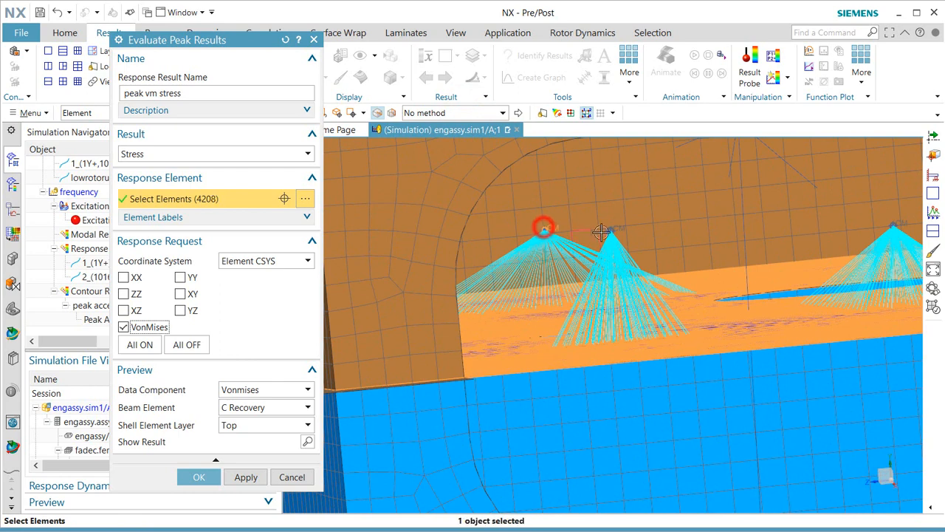
{"action": "left_click", "coordinate": [608, 229]}
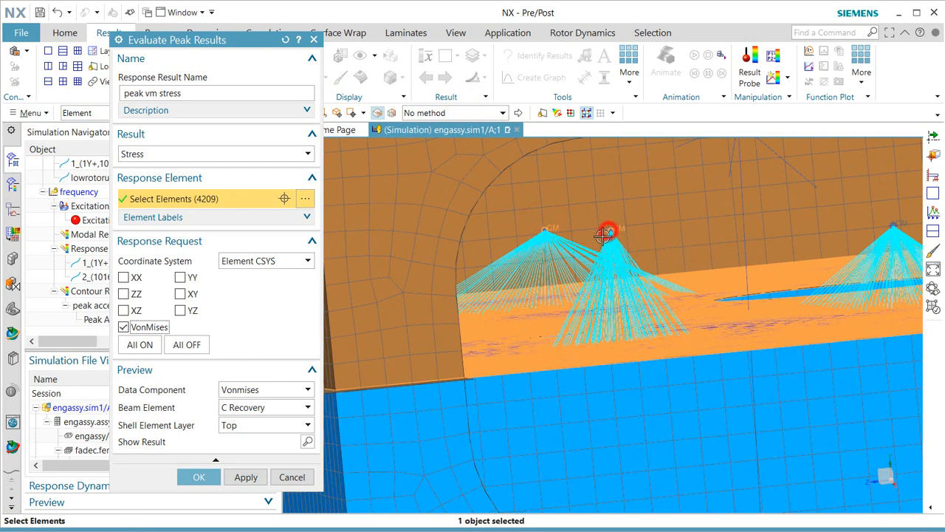
{"action": "left_click", "coordinate": [611, 230]}
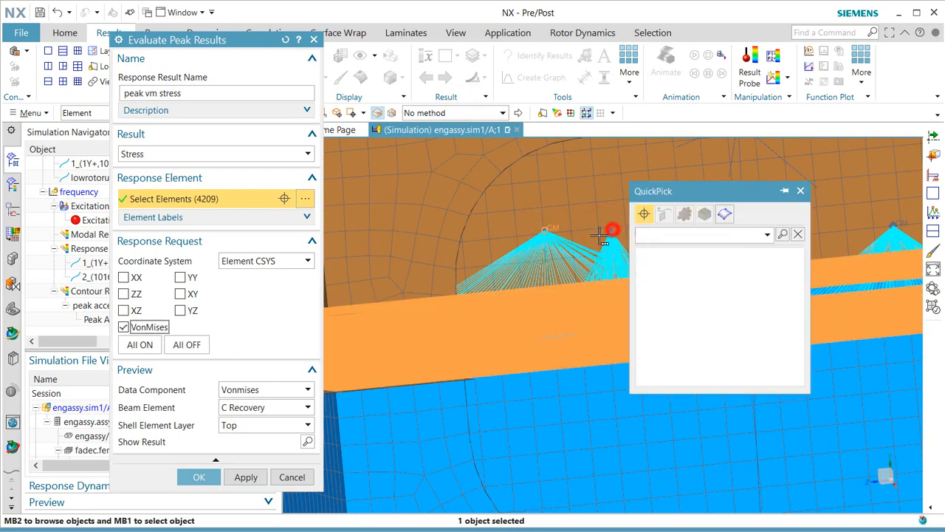
{"action": "left_click", "coordinate": [669, 255]}
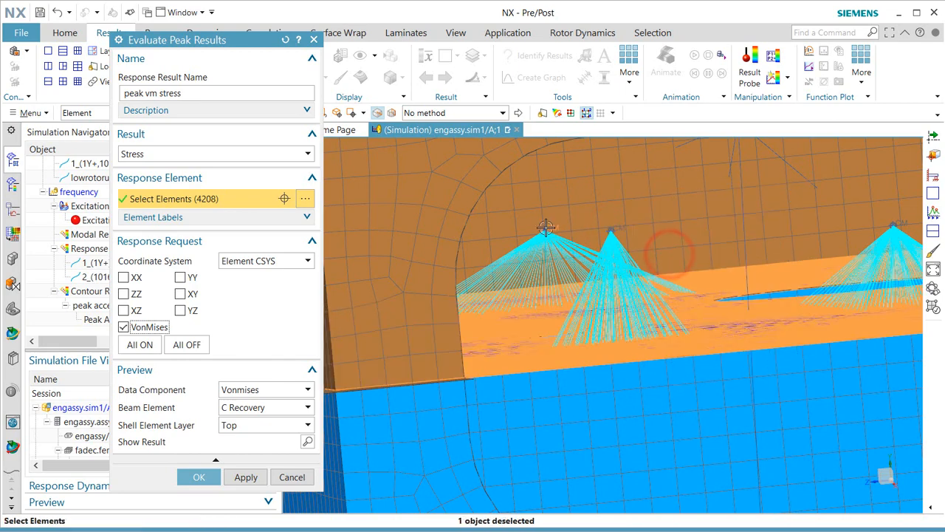
{"action": "scroll", "coordinate": [500, 268], "scroll_direction": "down", "scroll_amount": 5}
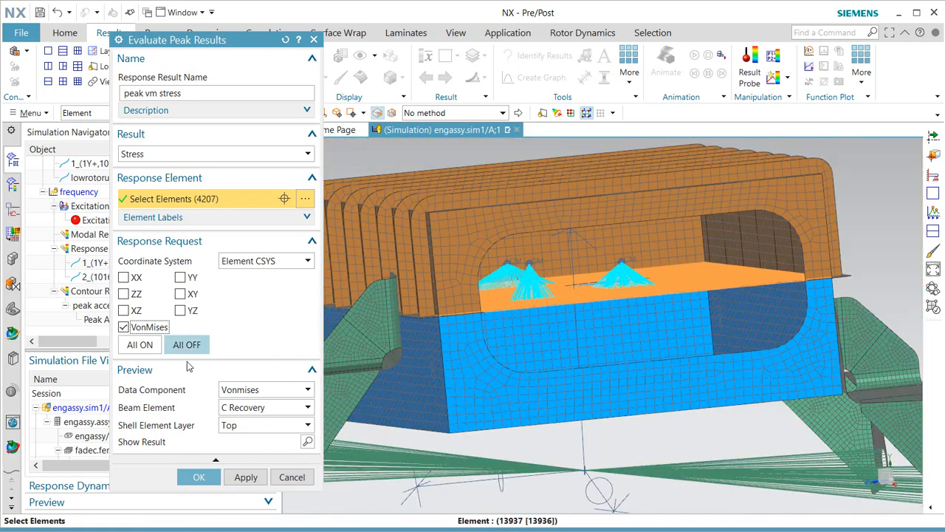
{"action": "left_click", "coordinate": [199, 478]}
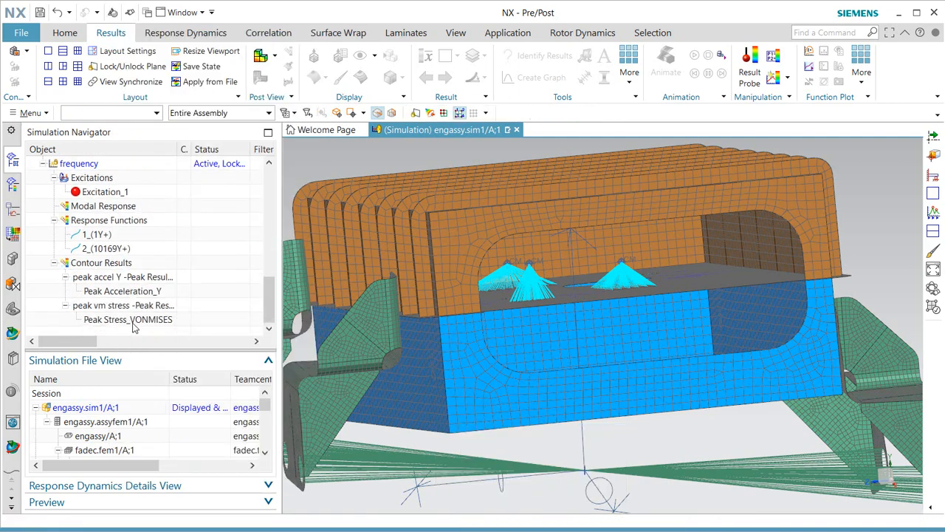
Display the Peak Stress_VONMISES contour, ranging 0.00 to 887.31 lbf/in².
{"action": "double_click", "coordinate": [134, 320]}
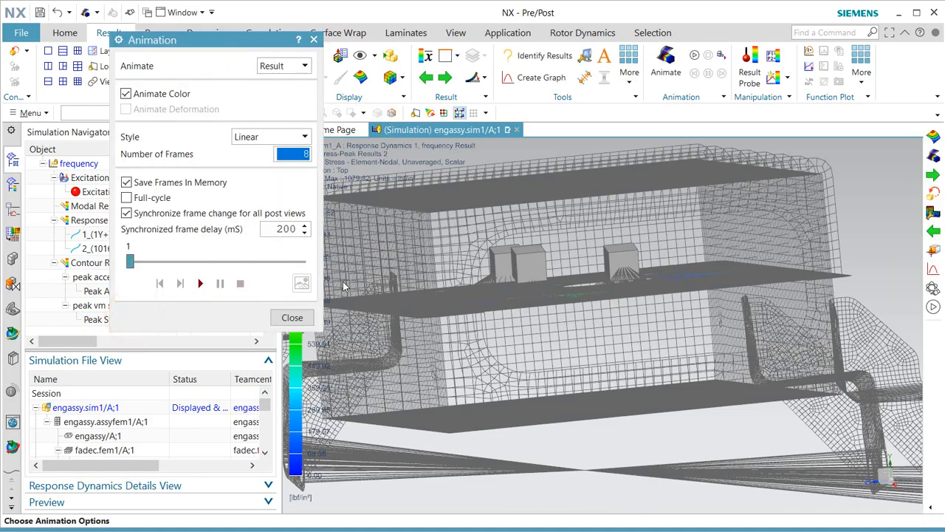
{"action": "left_click", "coordinate": [291, 318]}
{"action": "middle_click_drag", "start_coordinate": [574, 258], "coordinate": [577, 269]}
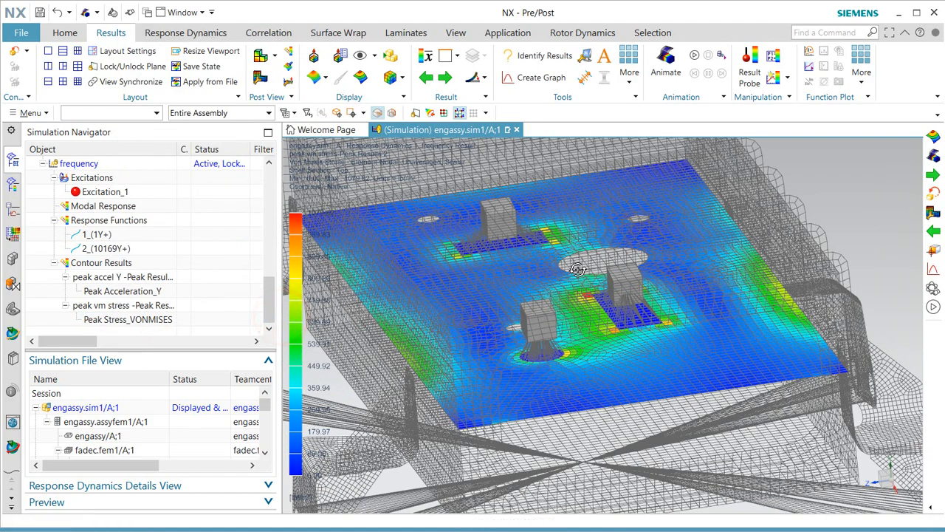
Make the stress contour averaged and banded with feature edges, then return to the meshed model.
{"action": "left_click", "coordinate": [376, 113]}
{"action": "left_click", "coordinate": [426, 57]}
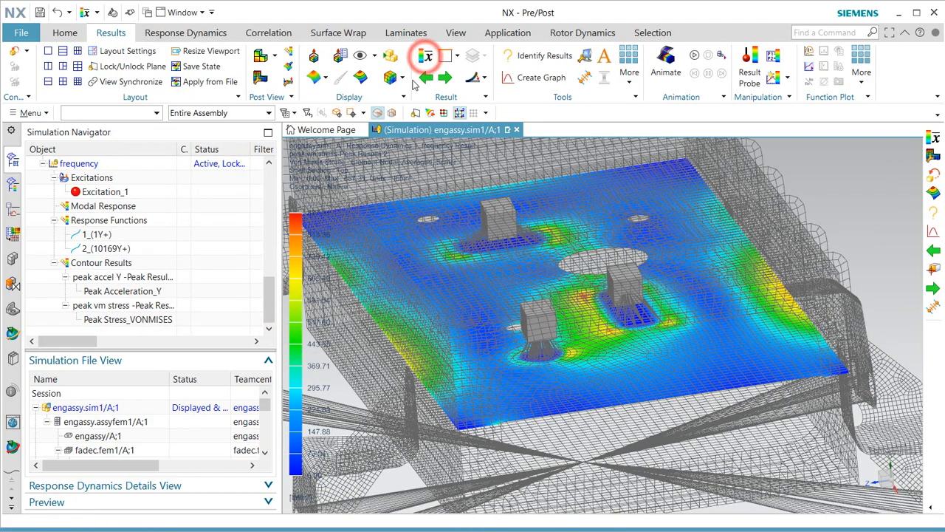
{"action": "left_click", "coordinate": [392, 77]}
{"action": "left_click", "coordinate": [412, 110]}
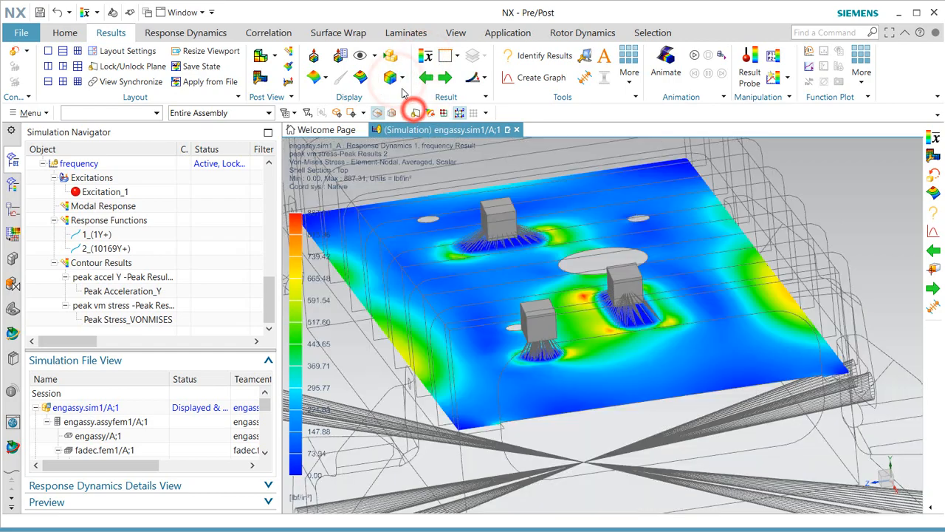
{"action": "left_click", "coordinate": [360, 78]}
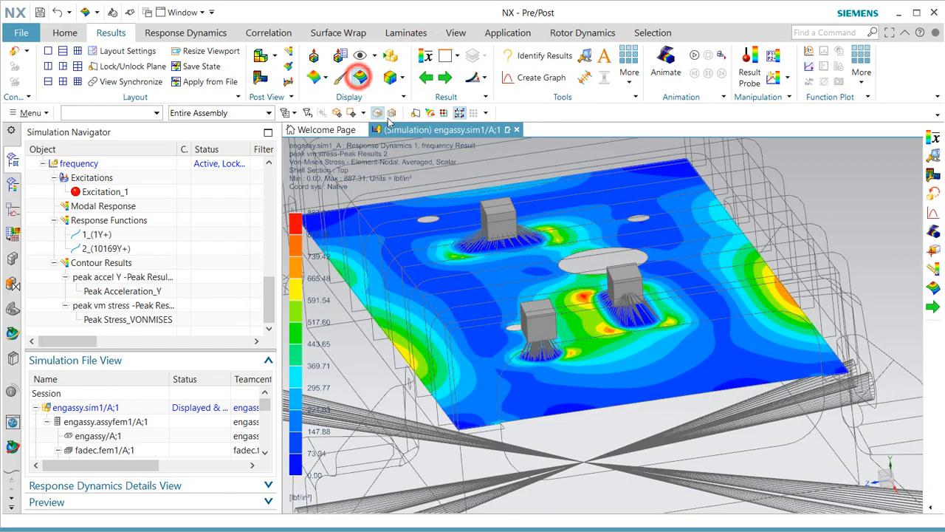
{"action": "mouse_move", "coordinate": [613, 367]}
{"action": "middle_mouse_down"}
{"action": "mouse_move", "coordinate": [517, 392]}
{"action": "mouse_move", "coordinate": [623, 393]}
{"action": "mouse_move", "coordinate": [609, 379]}
{"action": "middle_mouse_up"}
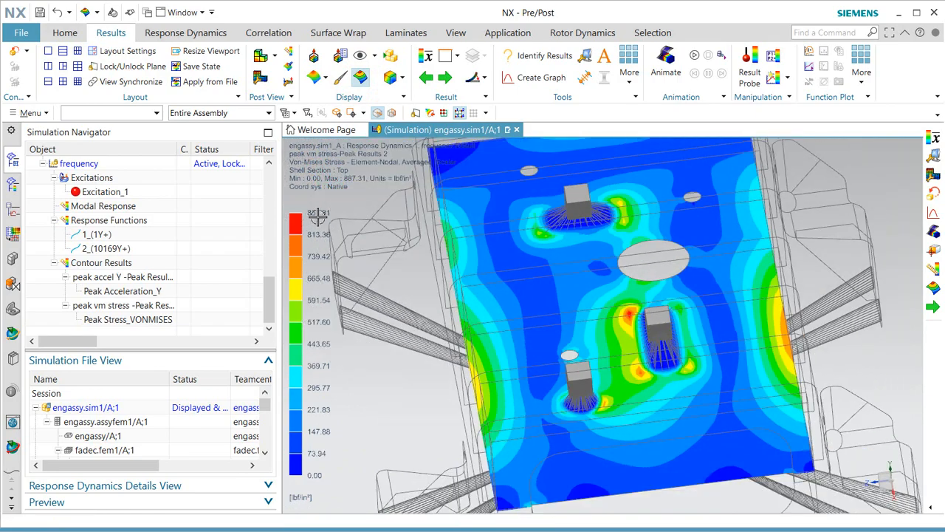
{"action": "middle_click_drag", "start_coordinate": [700, 367], "coordinate": [699, 355]}
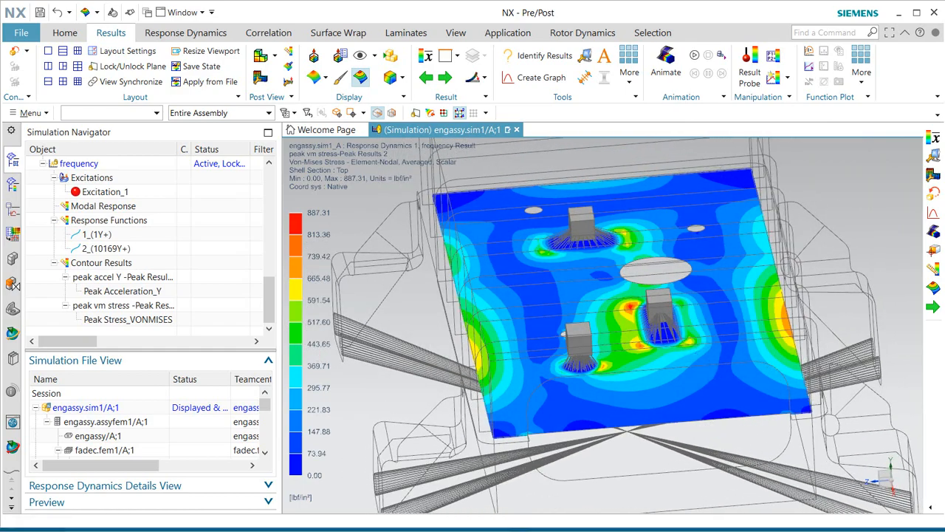
{"action": "left_click", "coordinate": [15, 52]}
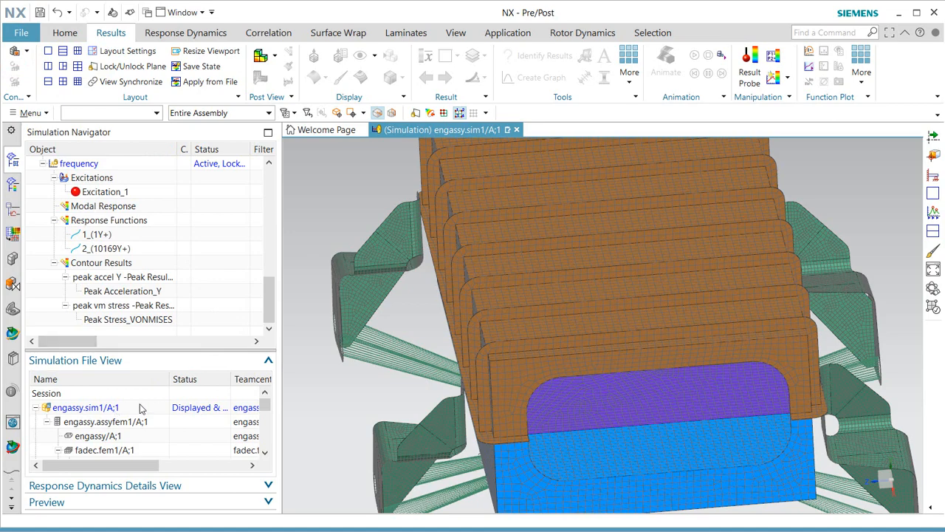
Make the fadec.i1 idealized part the displayed part and orbit to an angled view.
{"action": "scroll", "coordinate": [92, 456], "scroll_direction": "down", "scroll_amount": 2}
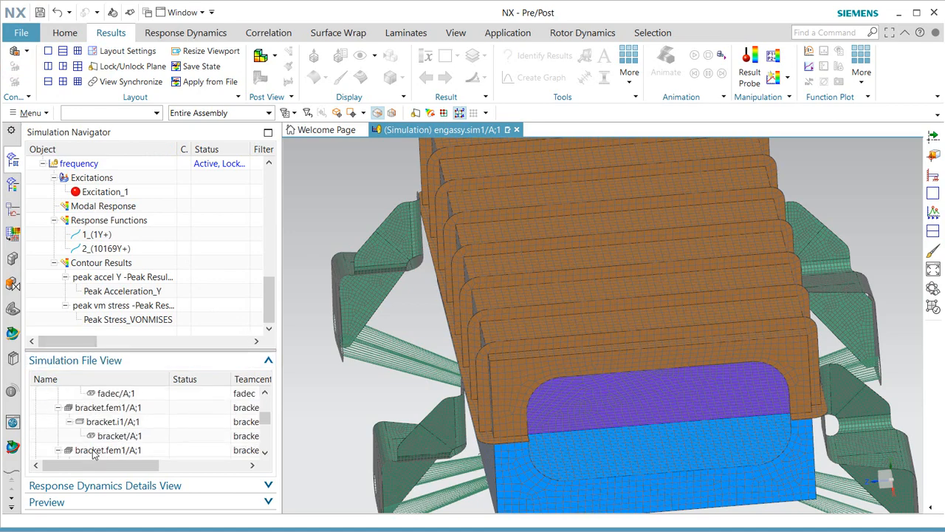
{"action": "scroll", "coordinate": [109, 418], "scroll_direction": "up", "scroll_amount": 1}
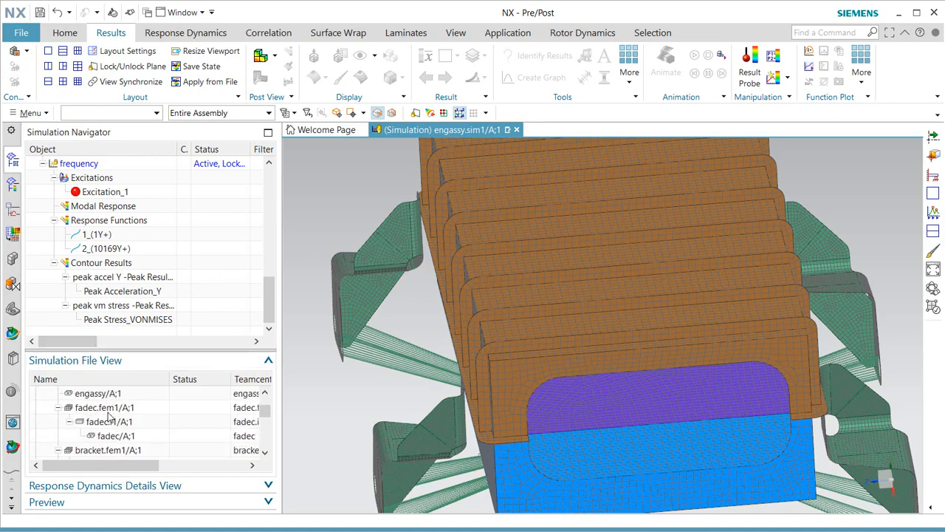
{"action": "double_click", "coordinate": [109, 421]}
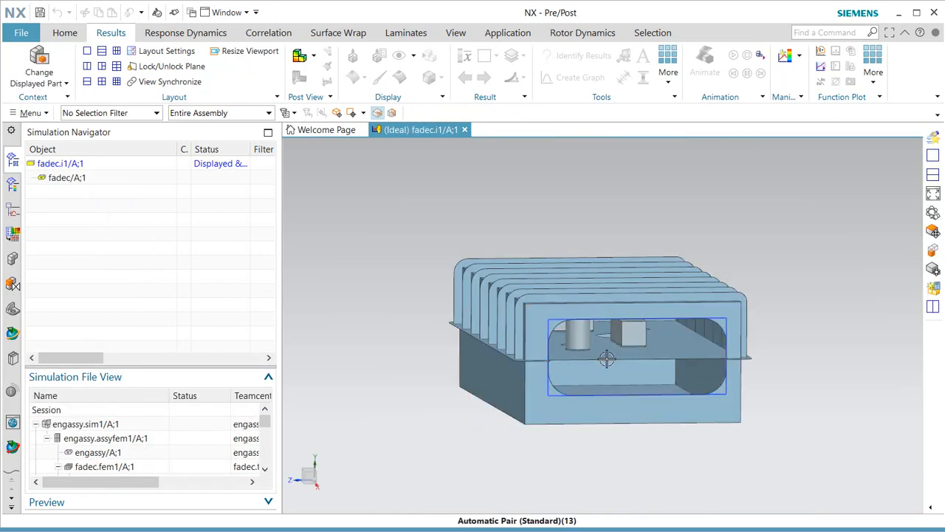
{"action": "middle_click_drag", "start_coordinate": [605, 359], "coordinate": [578, 337]}
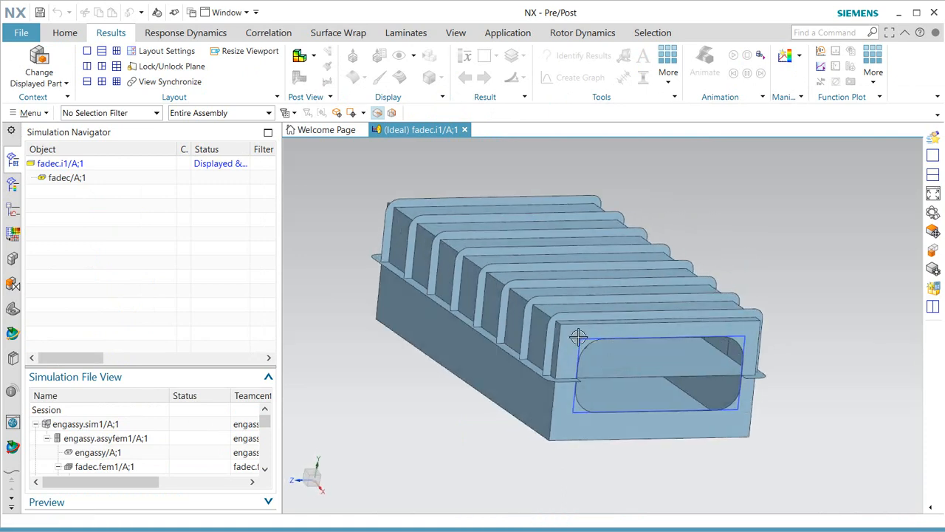
{"action": "left_click", "coordinate": [455, 32]}
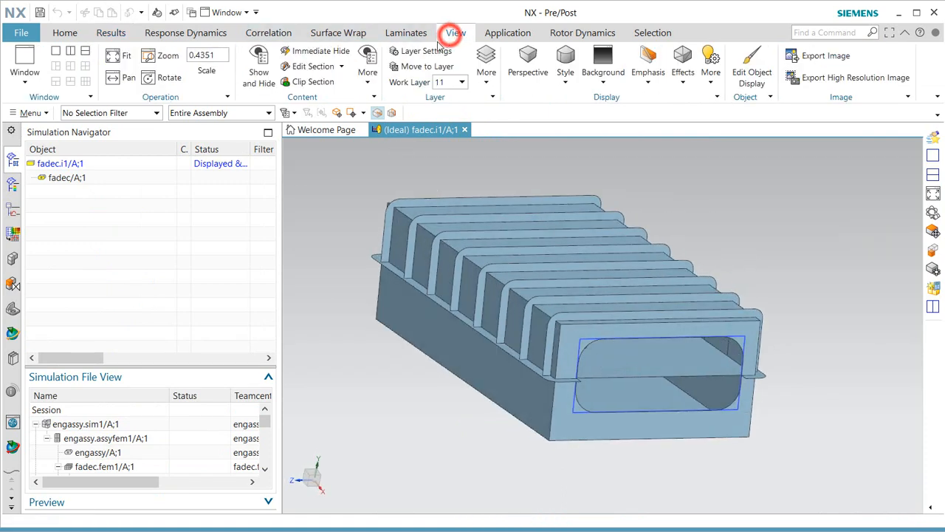
Section the fadec box horizontally to expose the blocks, cylinder and holes on its base plate.
{"action": "left_click", "coordinate": [290, 66]}
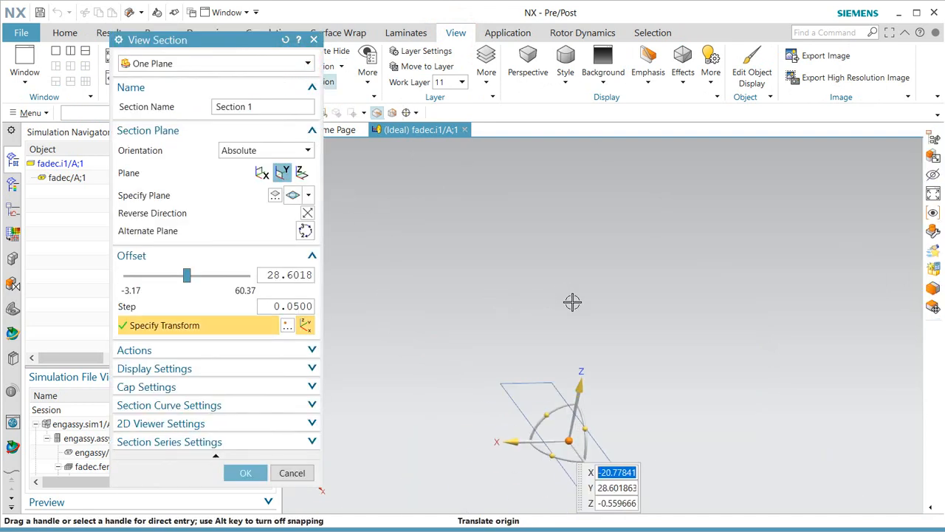
{"action": "left_click_drag", "start_coordinate": [583, 384], "coordinate": [607, 259]}
{"action": "left_click_drag", "start_coordinate": [612, 299], "coordinate": [610, 294]}
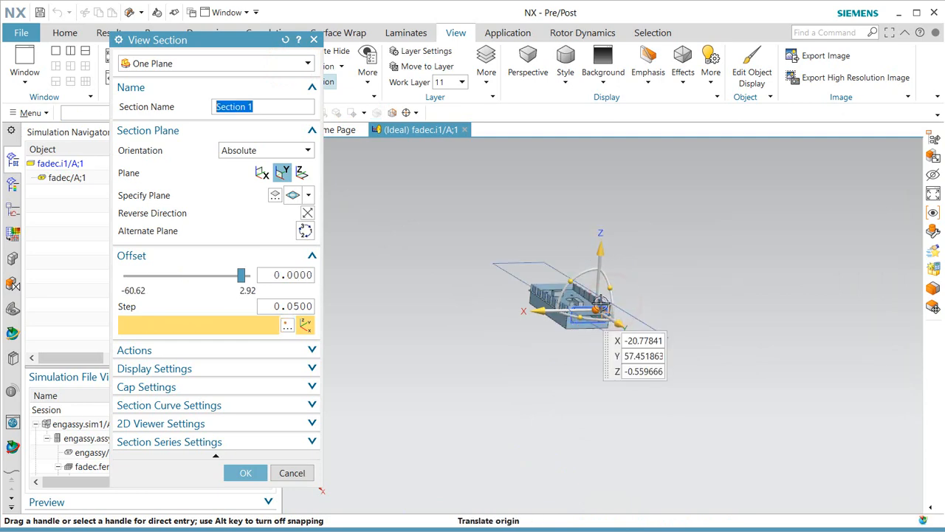
{"action": "scroll", "coordinate": [560, 305], "scroll_direction": "up", "scroll_amount": 4}
{"action": "middle_click", "coordinate": [561, 306]}
{"action": "scroll", "coordinate": [560, 306], "scroll_direction": "up", "scroll_amount": 5}
{"action": "middle_click_drag", "start_coordinate": [561, 305], "coordinate": [606, 258]}
{"action": "scroll", "coordinate": [610, 278], "scroll_direction": "up", "scroll_amount": 2}
{"action": "scroll", "coordinate": [610, 279], "scroll_direction": "down", "scroll_amount": 1}
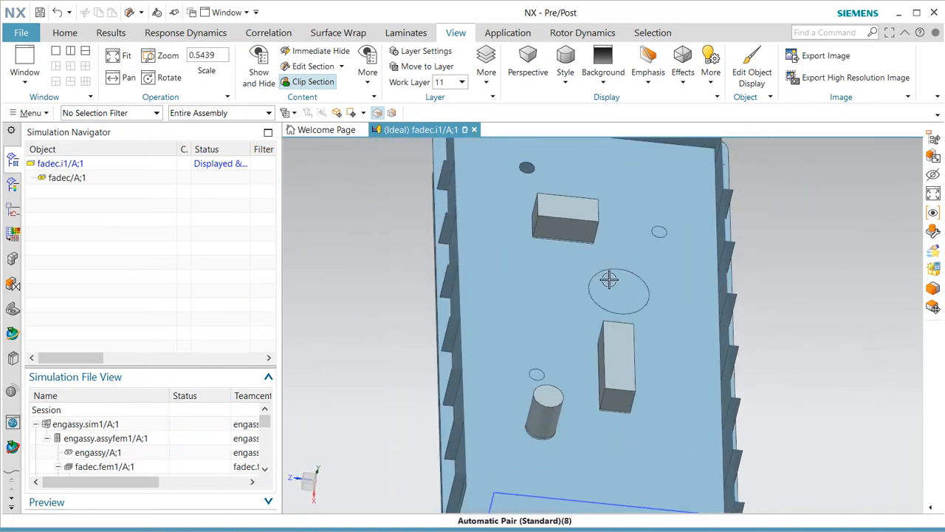
Change the Ø2 Hole(29) diameter from 2 to 1 via Master Model Dimension, acknowledging the read-only notice.
{"action": "left_click", "coordinate": [31, 112]}
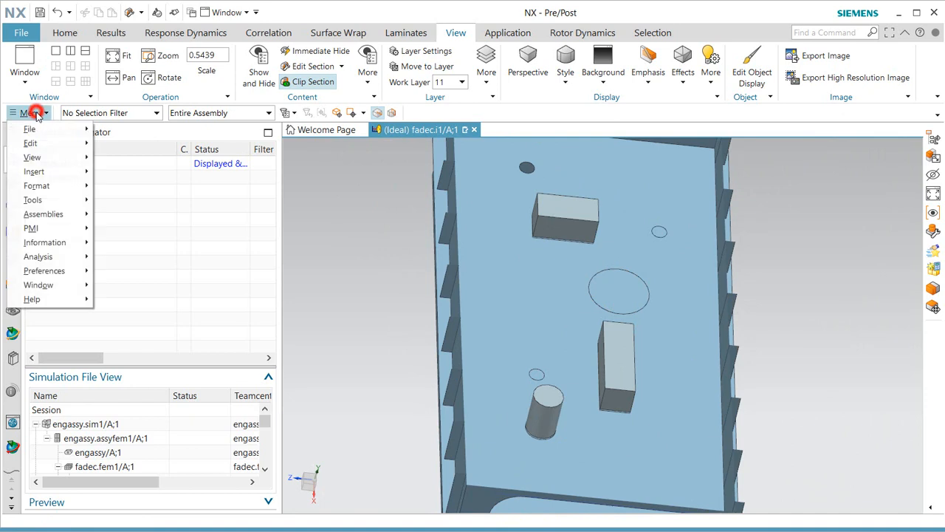
{"action": "left_click", "coordinate": [55, 142]}
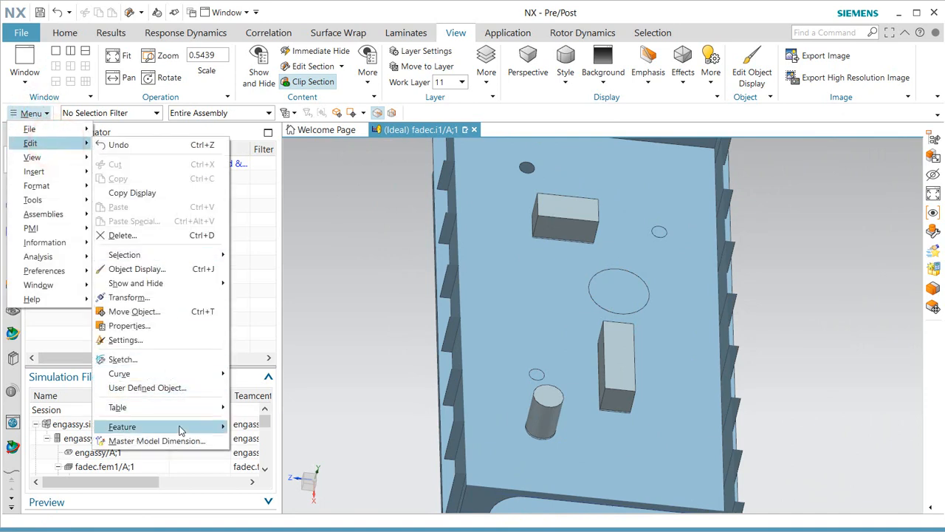
{"action": "left_click", "coordinate": [157, 441]}
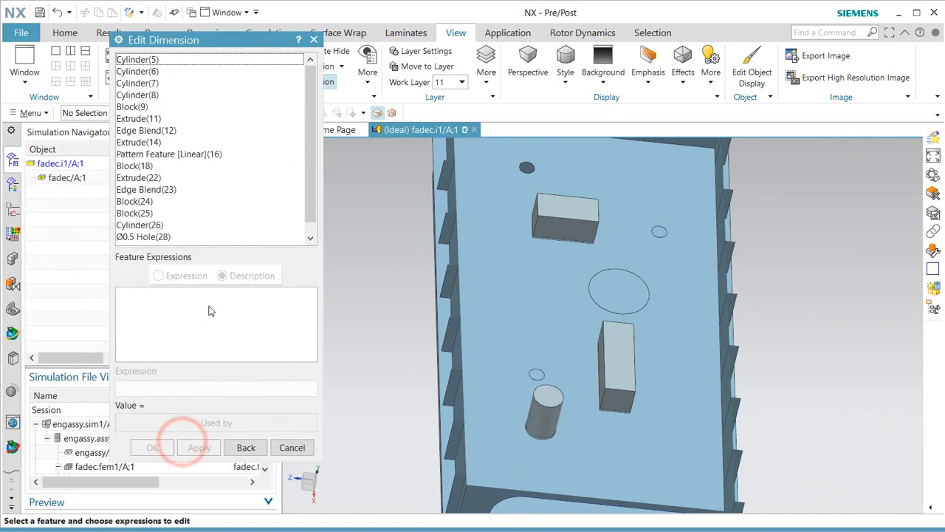
{"action": "left_click_drag", "start_coordinate": [311, 150], "coordinate": [310, 190]}
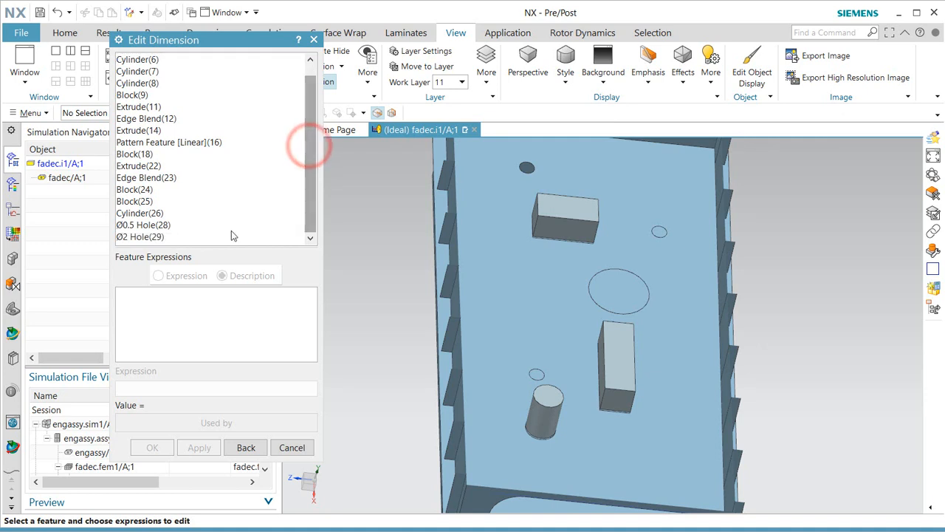
{"action": "left_click", "coordinate": [158, 237]}
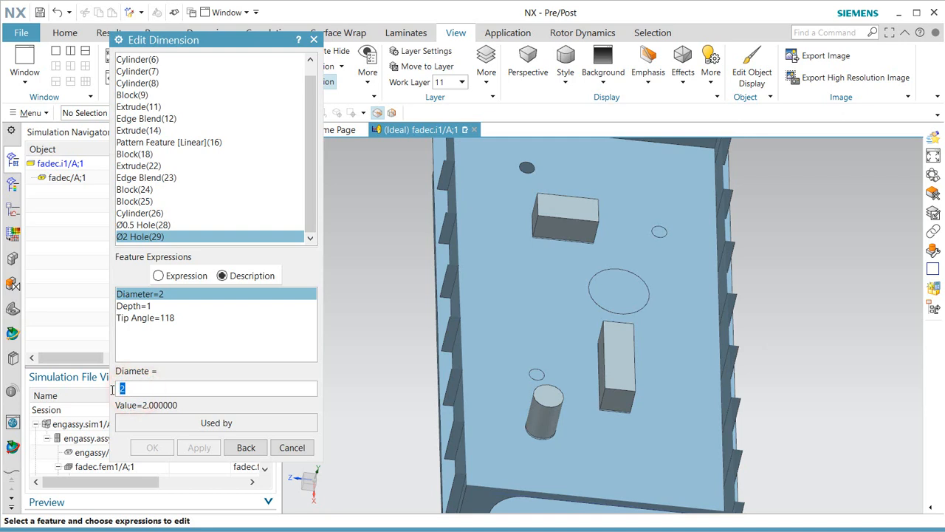
{"action": "key", "text": "Return"}
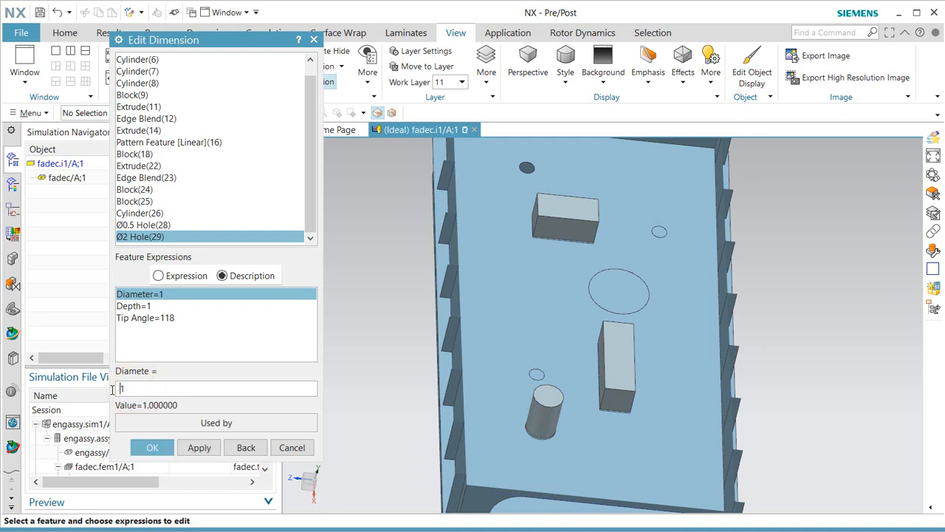
{"action": "left_click", "coordinate": [148, 448]}
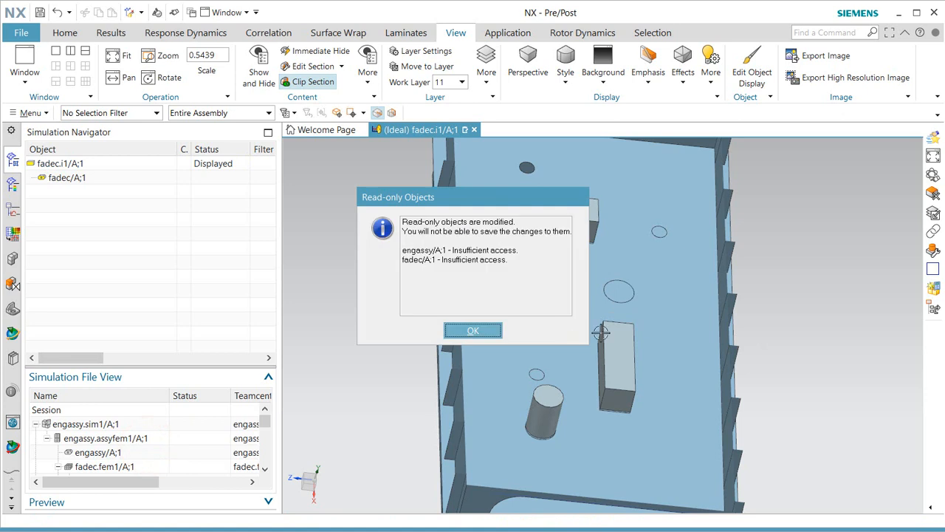
{"action": "left_click_drag", "start_coordinate": [524, 200], "coordinate": [381, 200]}
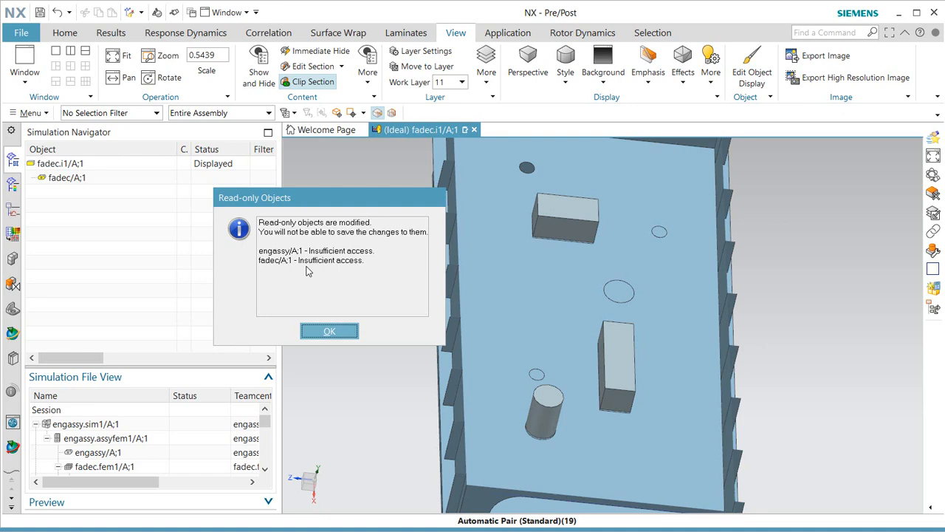
{"action": "left_click", "coordinate": [330, 331]}
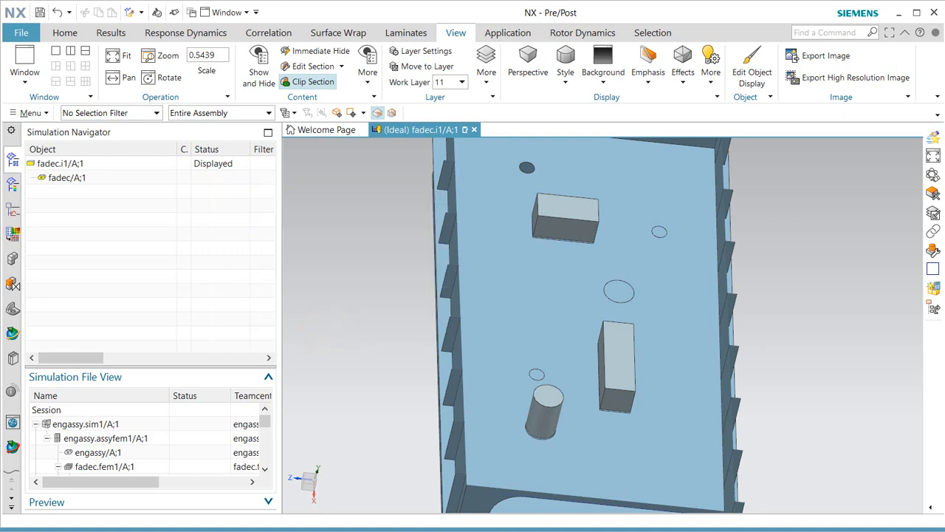
Save all modified parts and confirm the planned save actions.
{"action": "left_click", "coordinate": [22, 32]}
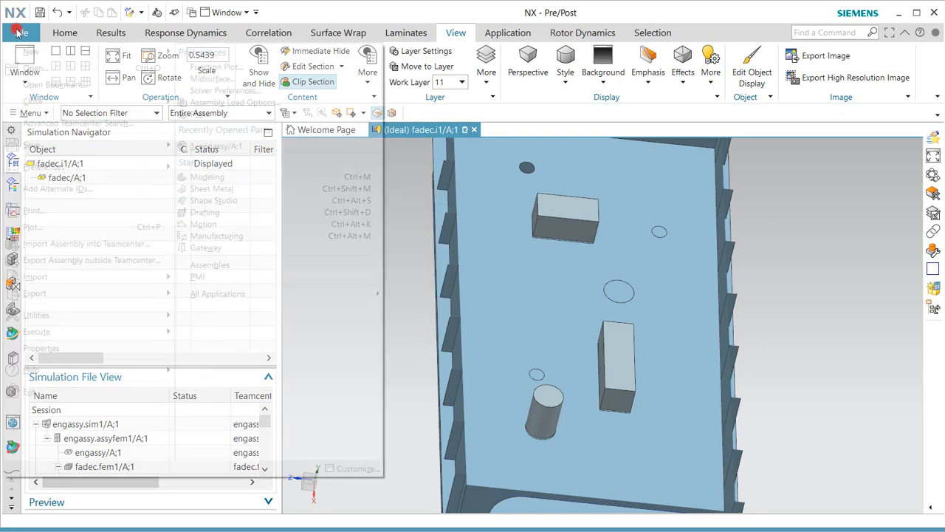
{"action": "left_click", "coordinate": [78, 146]}
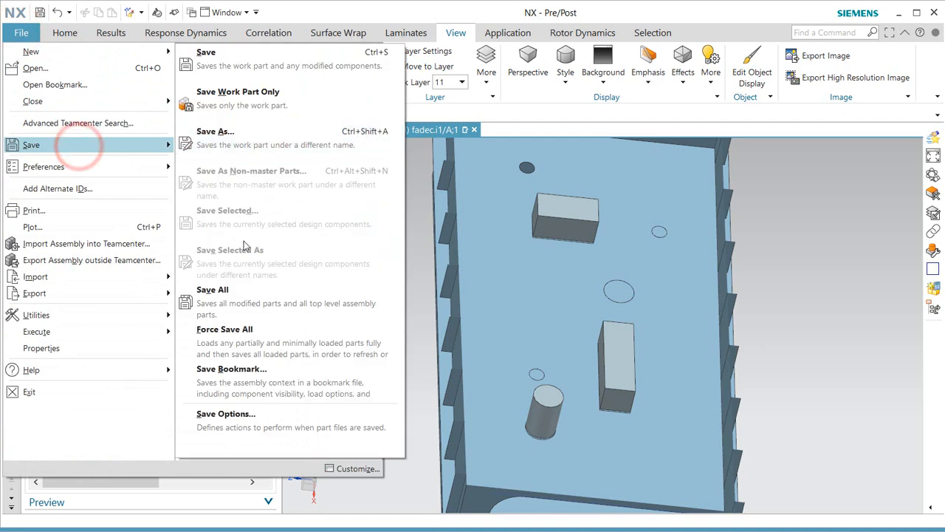
{"action": "left_click", "coordinate": [247, 304]}
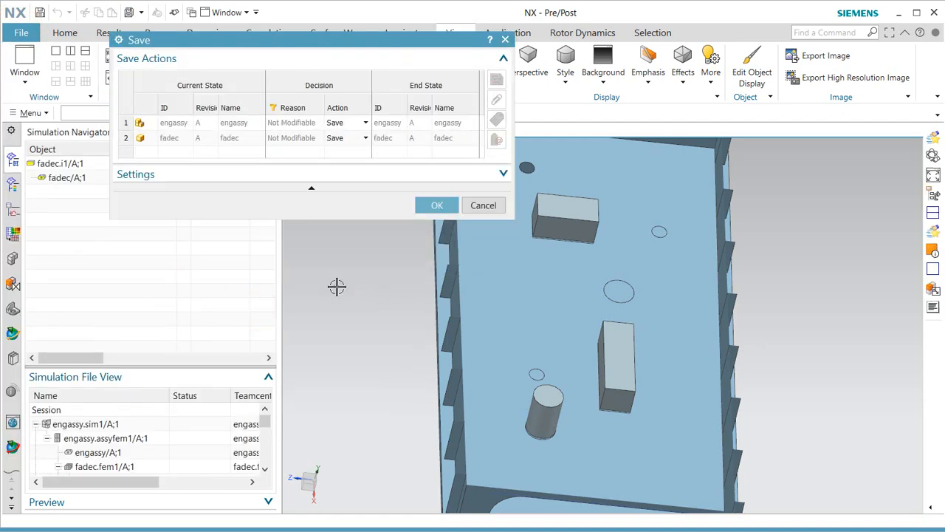
{"action": "left_click", "coordinate": [437, 205]}
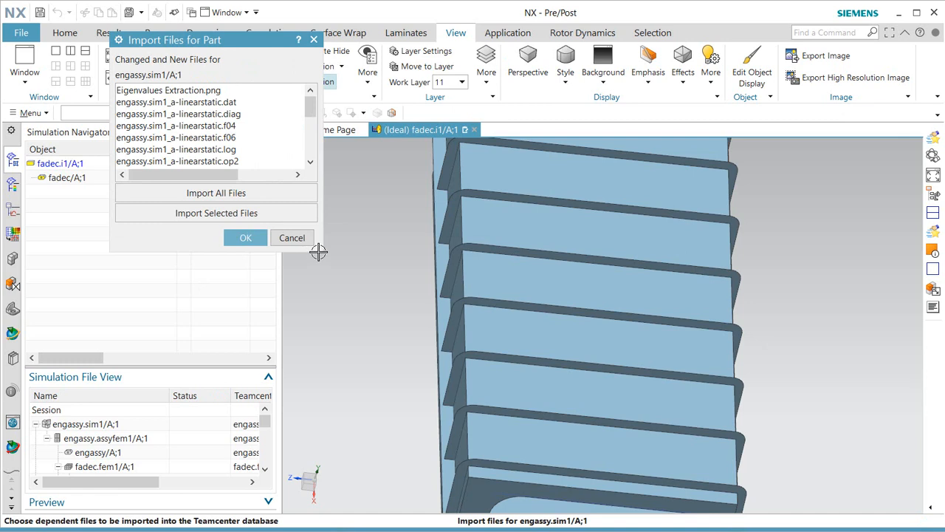
Import the linear static and modal .op2 files and the frequency .rs2 file, then dismiss the save errors.
{"action": "left_click_drag", "start_coordinate": [322, 252], "coordinate": [456, 419]}
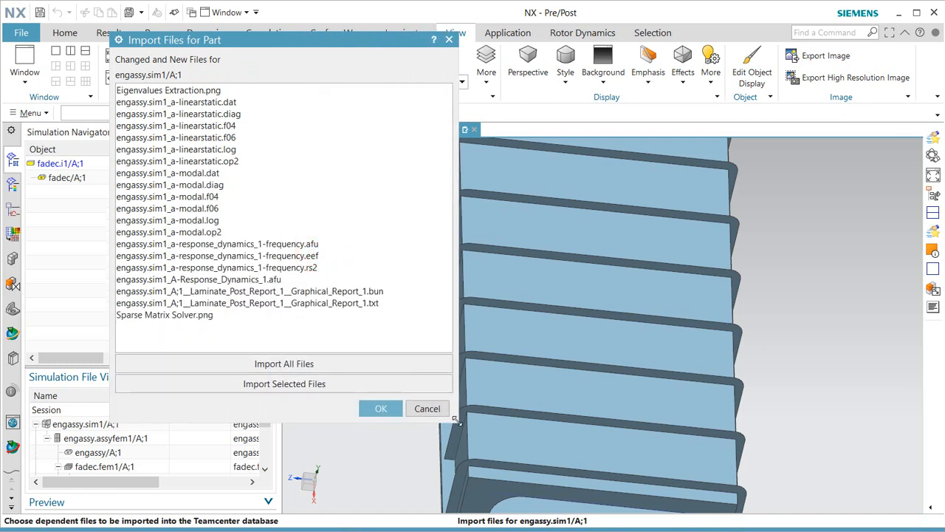
{"action": "left_click", "coordinate": [232, 164]}
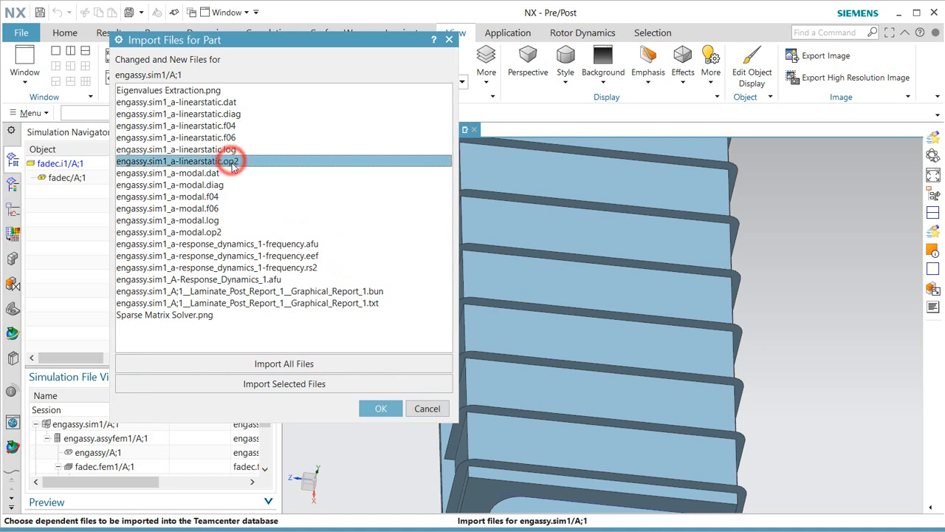
{"action": "left_click", "coordinate": [209, 234], "text": "ctrl"}
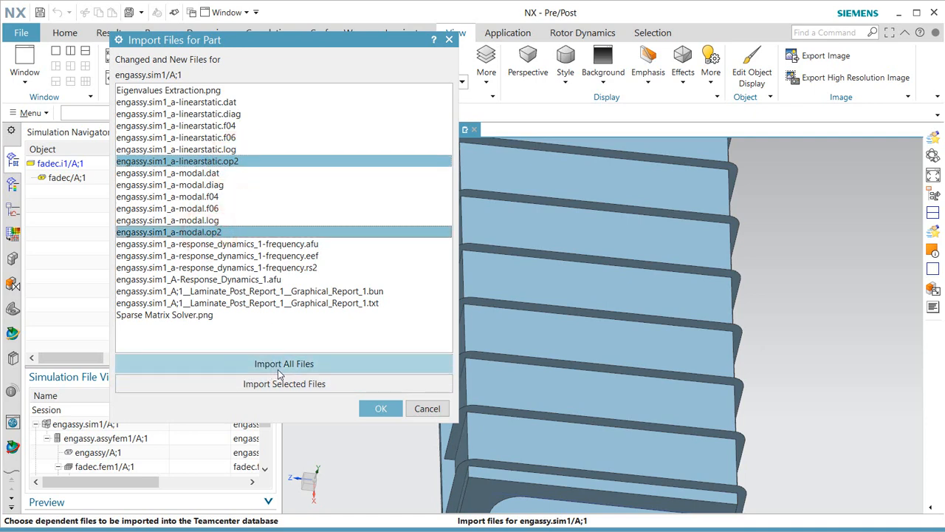
{"action": "left_click", "coordinate": [280, 268], "text": "ctrl"}
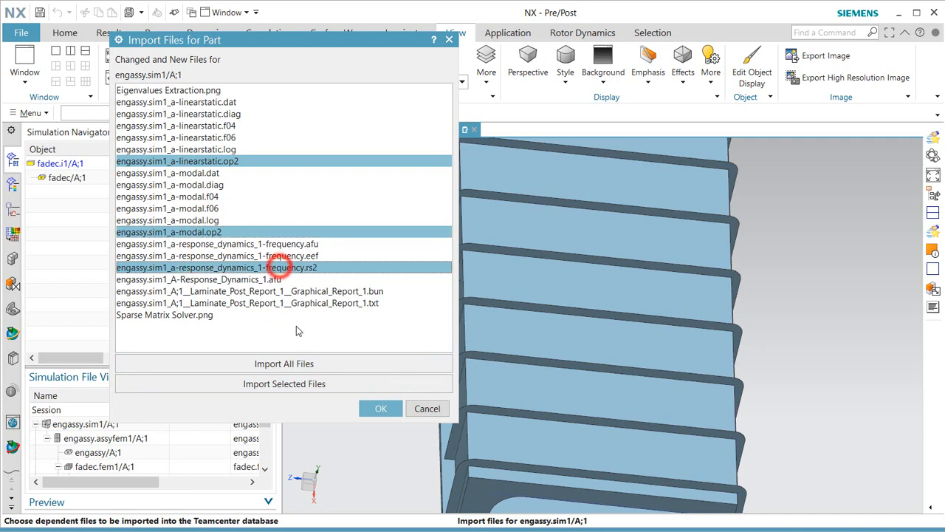
{"action": "left_click", "coordinate": [379, 409]}
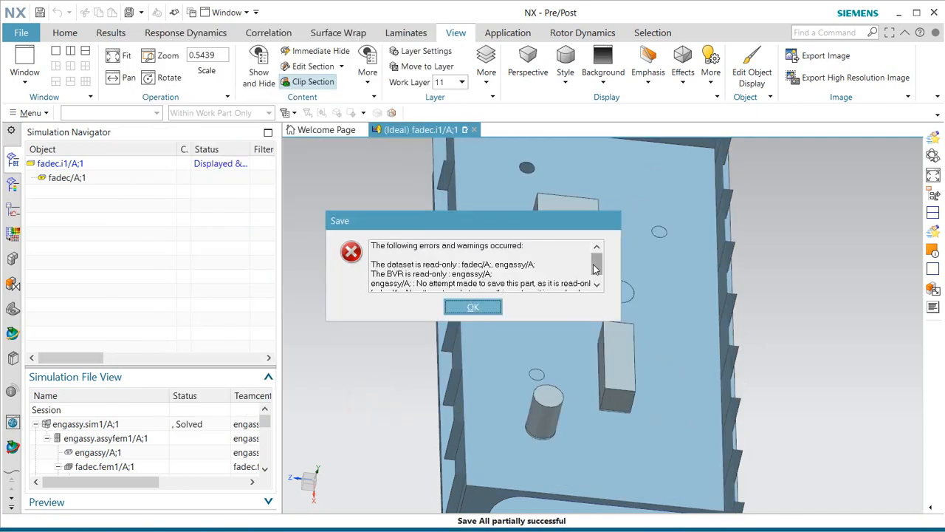
{"action": "left_click_drag", "start_coordinate": [595, 267], "coordinate": [595, 275]}
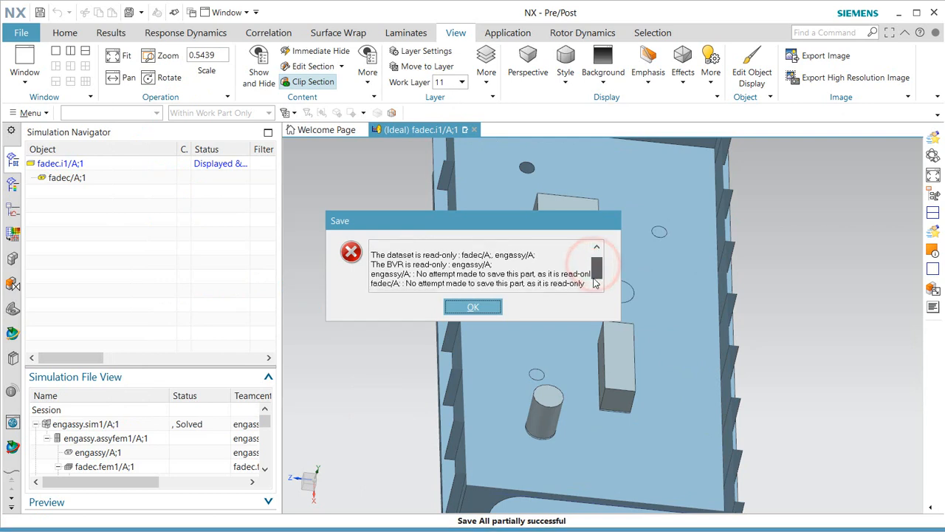
{"action": "left_click", "coordinate": [474, 308]}
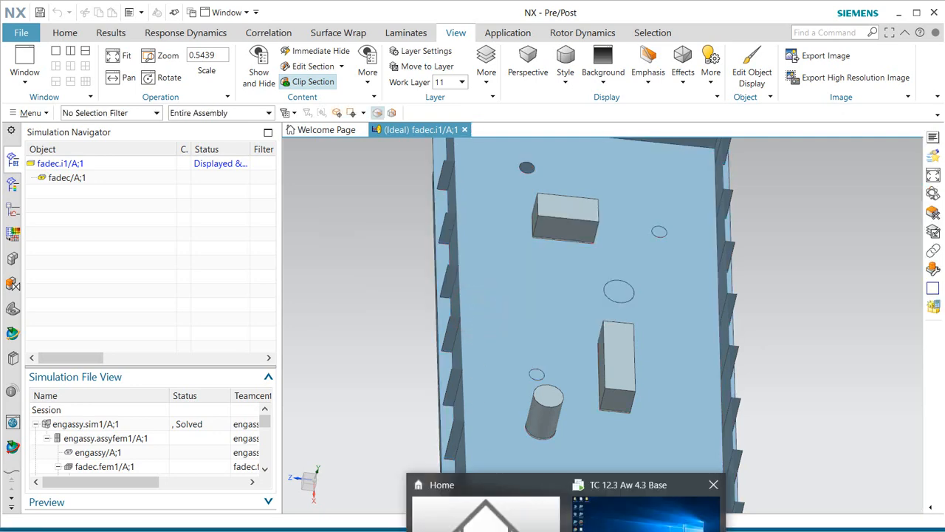
{"action": "left_click", "coordinate": [633, 517]}
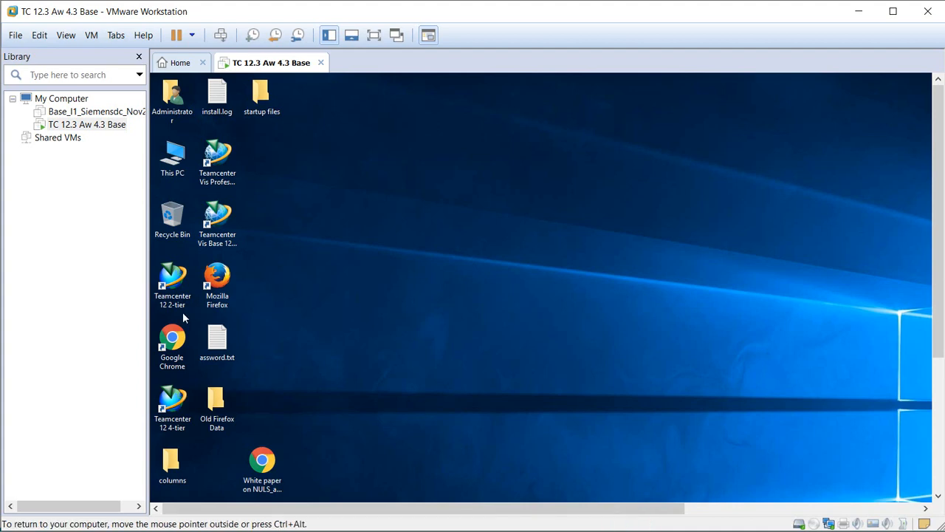
Log in to the Teamcenter 12 4-tier client with the account password, then launch NX from its toolbar.
{"action": "left_click", "coordinate": [175, 409]}
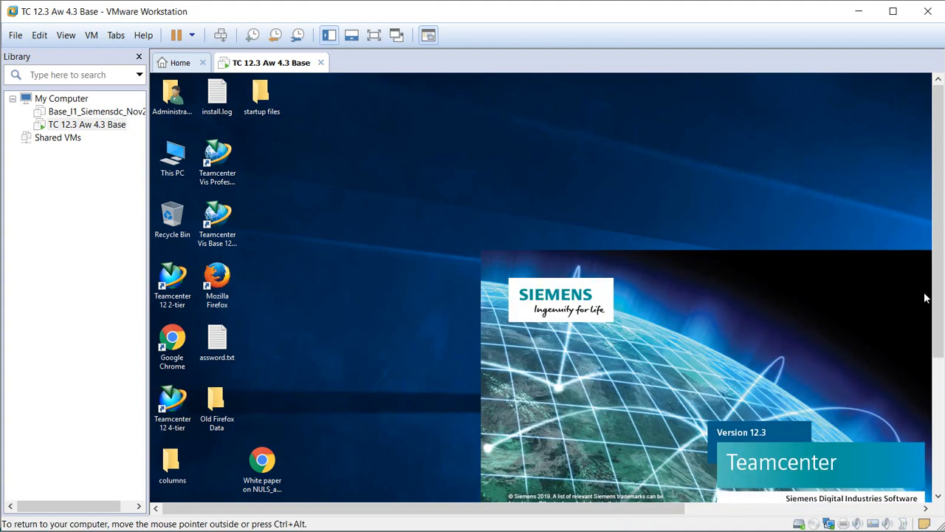
{"action": "left_click_drag", "start_coordinate": [937, 283], "coordinate": [936, 331]}
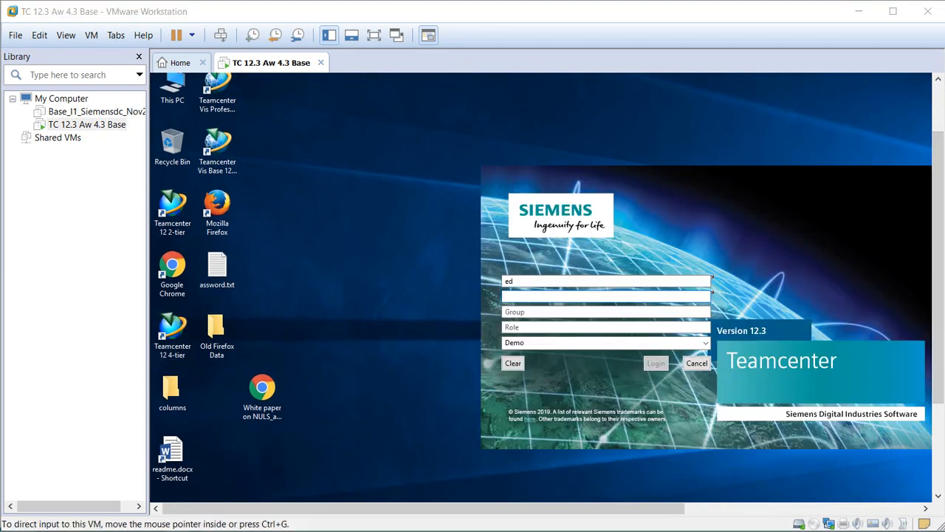
{"action": "left_click", "coordinate": [536, 296]}
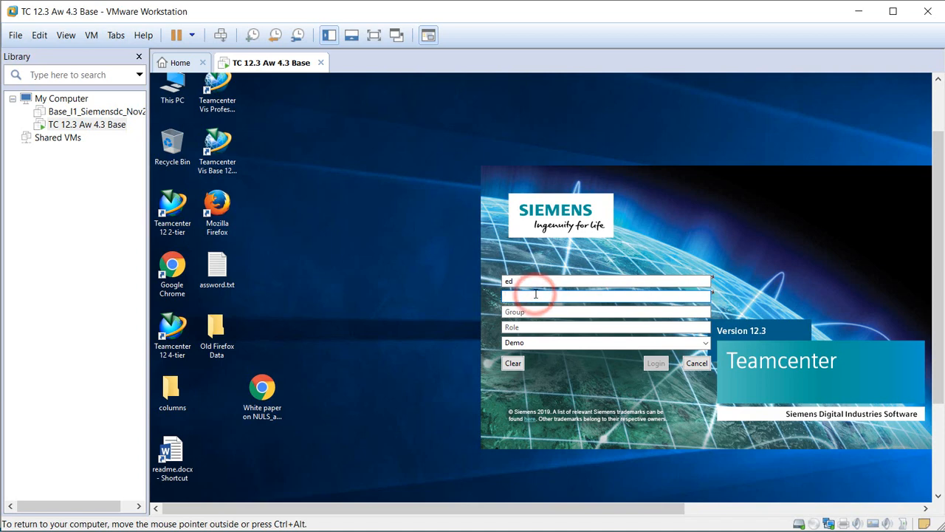
{"action": "left_click", "coordinate": [656, 363]}
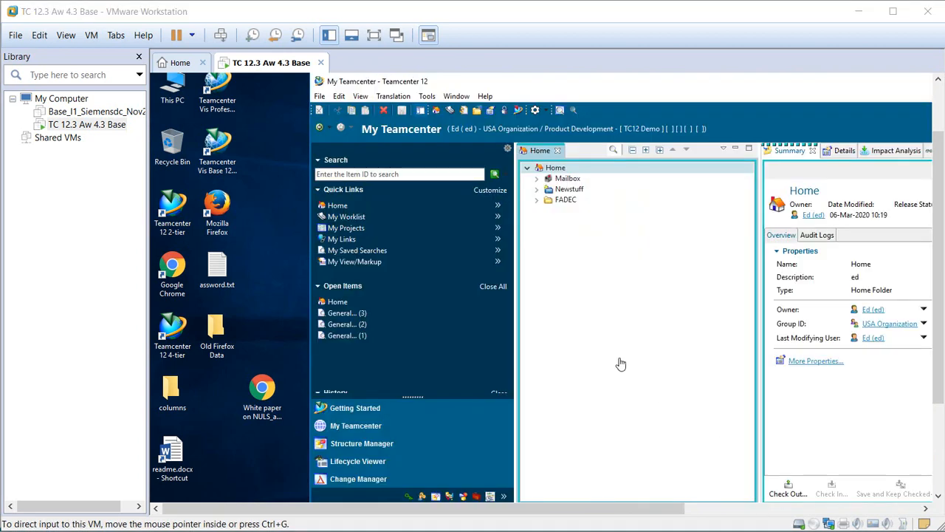
{"action": "left_click", "coordinate": [520, 111]}
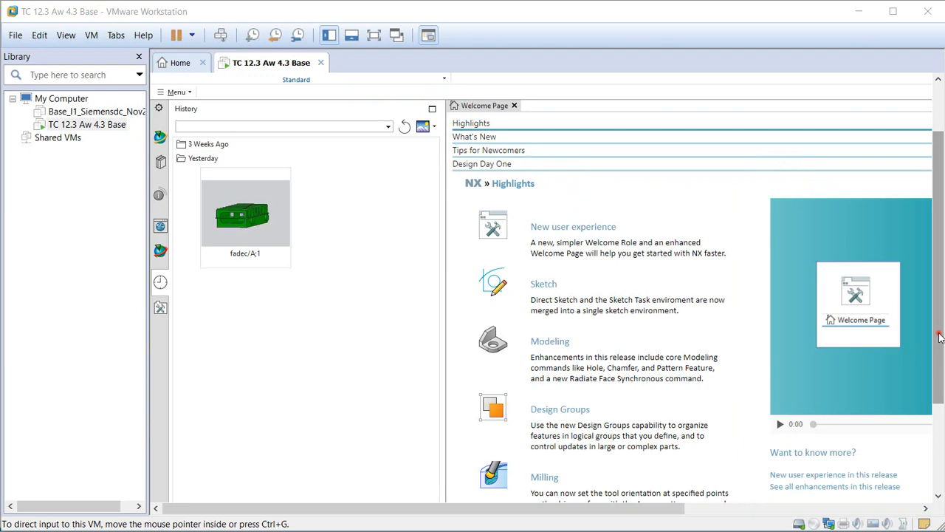
Resize the NX window and scroll the VM view until NX's title bar, ribbon and part history fit.
{"action": "left_click_drag", "start_coordinate": [939, 337], "coordinate": [937, 281]}
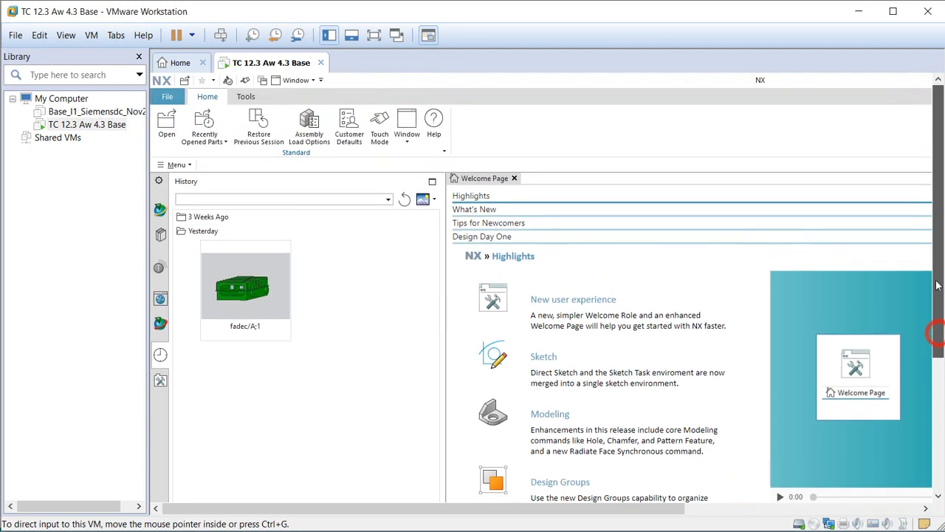
{"action": "left_click_drag", "start_coordinate": [656, 507], "coordinate": [824, 510]}
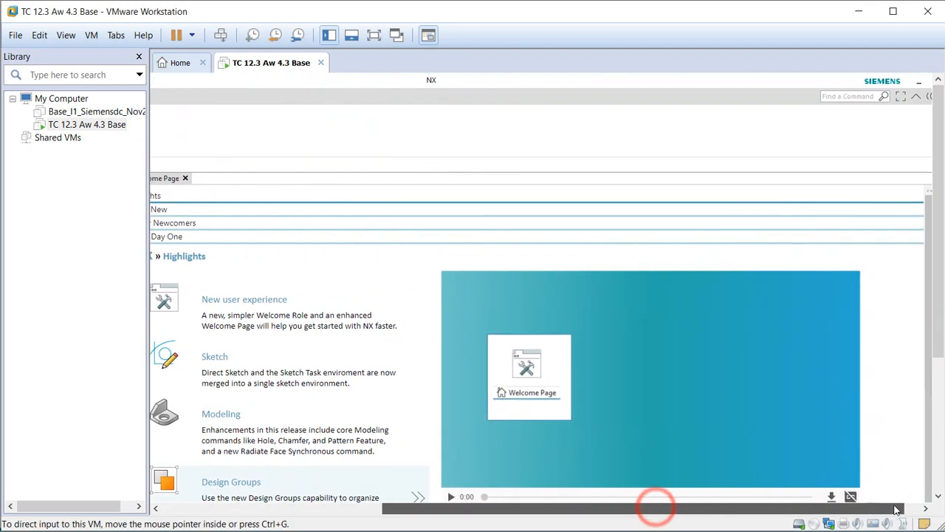
{"action": "left_click", "coordinate": [913, 87]}
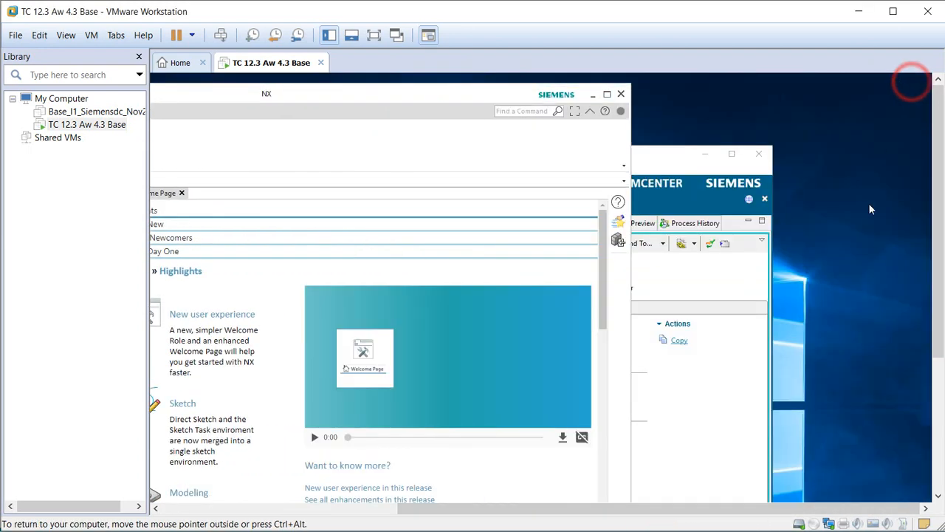
{"action": "left_click_drag", "start_coordinate": [816, 508], "coordinate": [626, 520]}
{"action": "scroll", "coordinate": [855, 366], "scroll_direction": "down", "scroll_amount": 1}
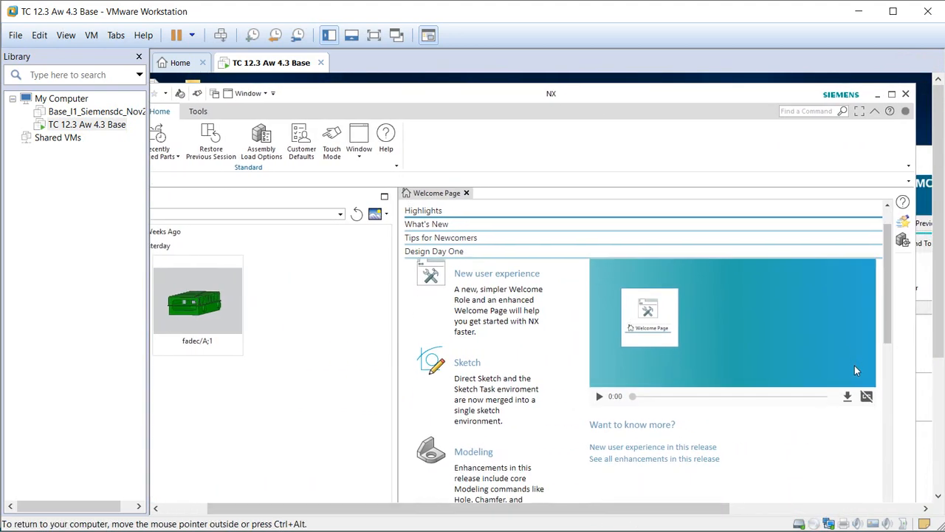
{"action": "scroll", "coordinate": [861, 395], "scroll_direction": "down", "scroll_amount": 3}
{"action": "scroll", "coordinate": [876, 353], "scroll_direction": "up", "scroll_amount": 4}
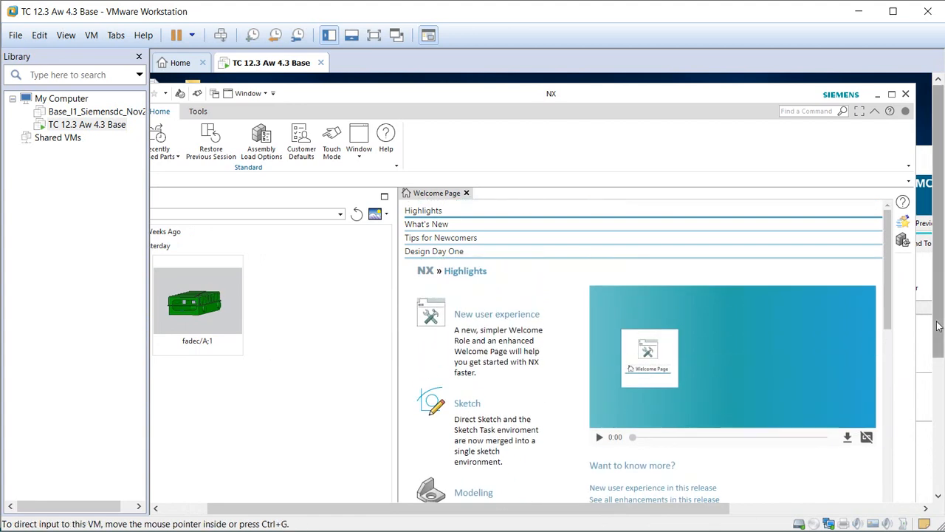
{"action": "left_click_drag", "start_coordinate": [937, 328], "coordinate": [937, 390]}
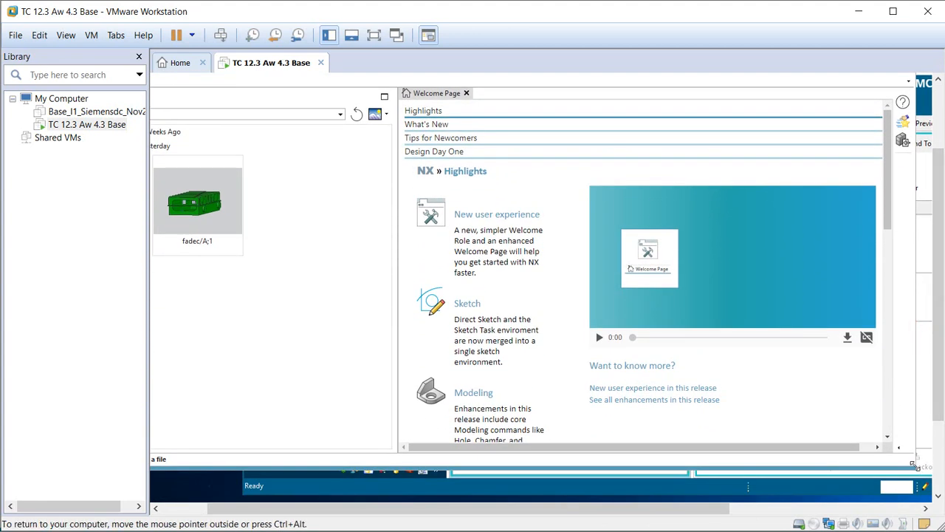
{"action": "left_click_drag", "start_coordinate": [914, 466], "coordinate": [935, 330]}
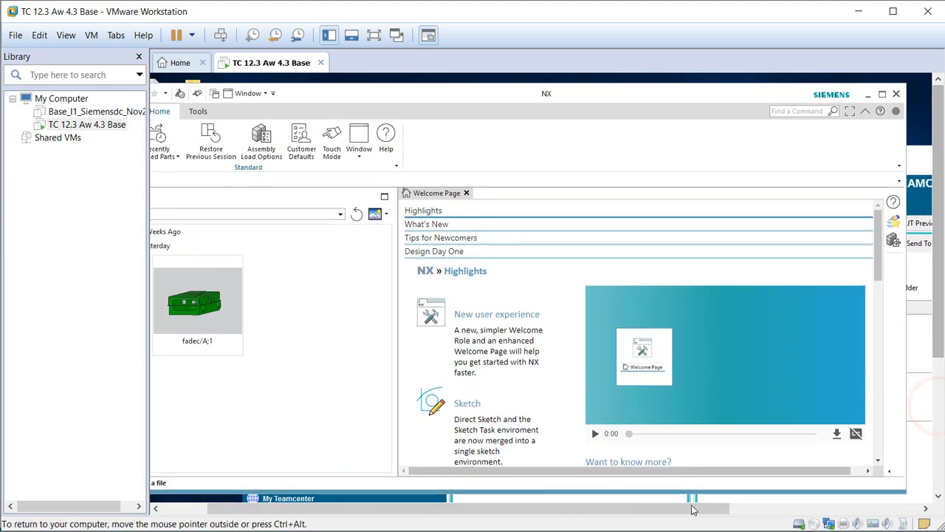
{"action": "left_click_drag", "start_coordinate": [673, 507], "coordinate": [643, 504]}
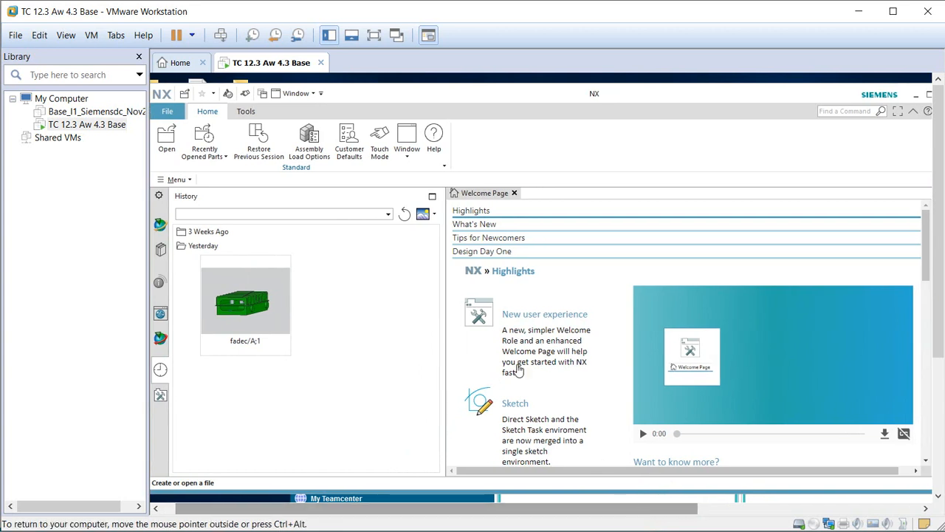
Search for parts numbered fadec* and open the idealized part fadec.i1.
{"action": "left_click", "coordinate": [167, 137]}
{"action": "left_click_drag", "start_coordinate": [521, 222], "coordinate": [324, 119]}
{"action": "left_click", "coordinate": [296, 358]}
{"action": "type", "text": "f"}
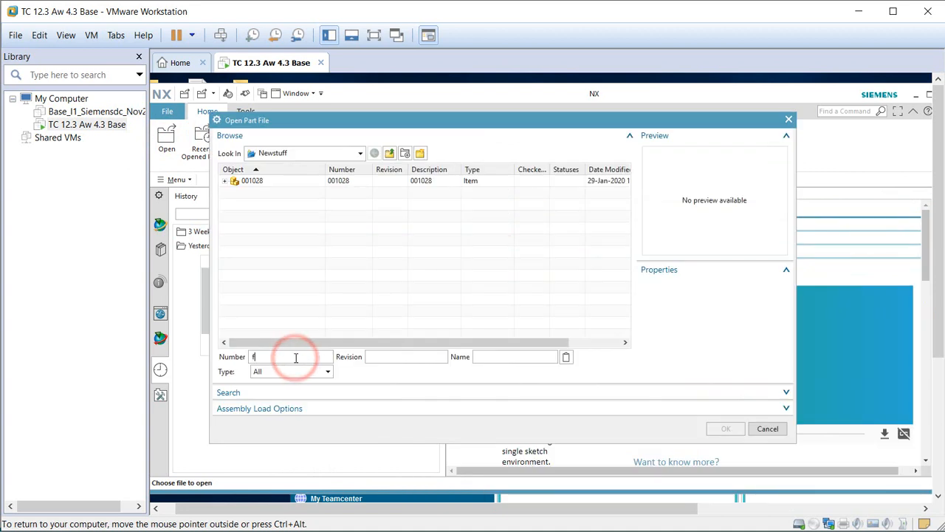
{"action": "type", "text": "adec*"}
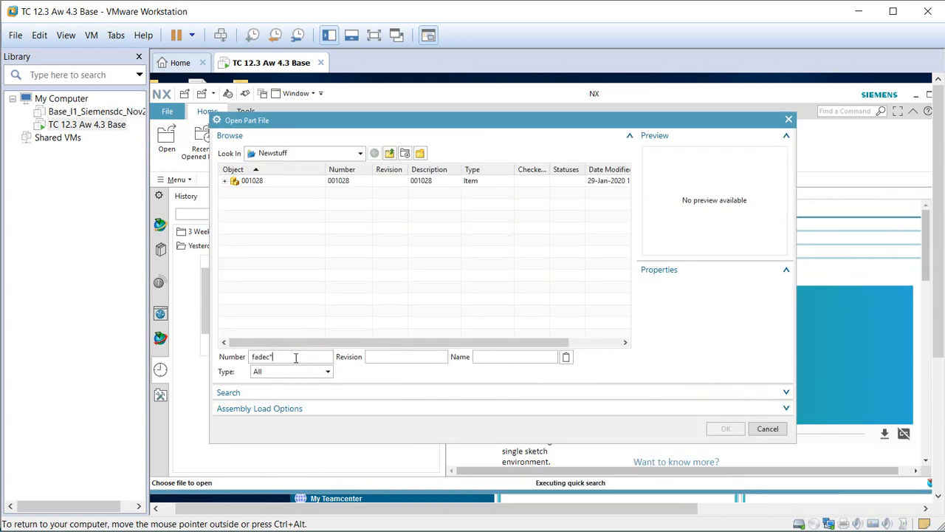
{"action": "key", "text": "Return"}
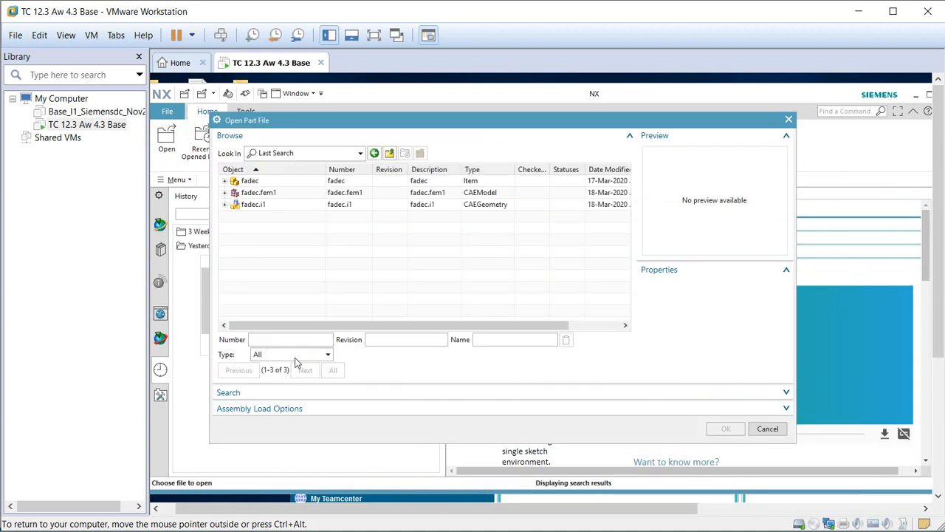
{"action": "left_click", "coordinate": [257, 208]}
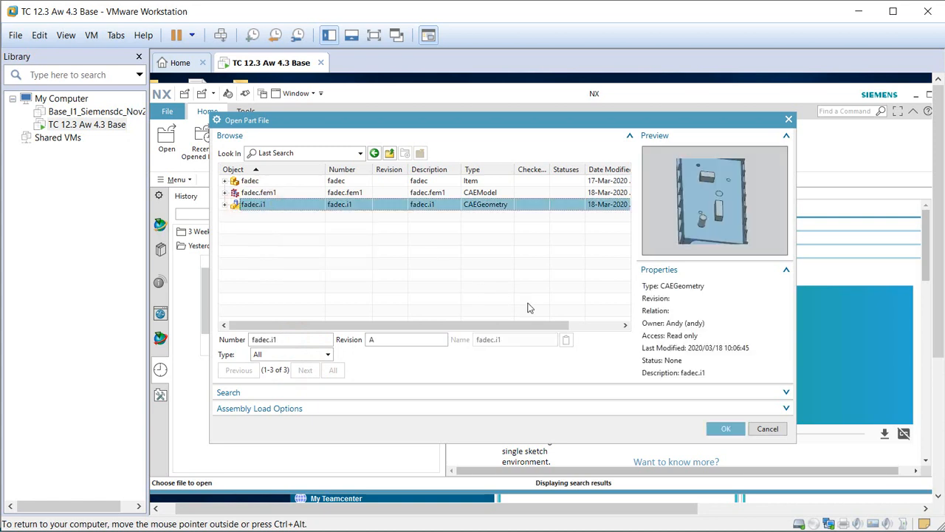
{"action": "left_click", "coordinate": [724, 429]}
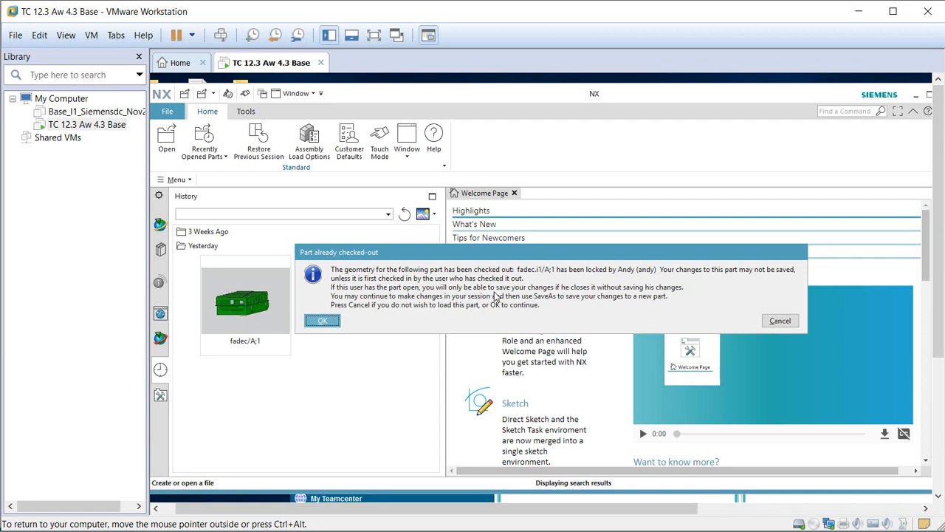
Accept the checked-out, master write-lock and read-only object warnings.
{"action": "left_click", "coordinate": [323, 322]}
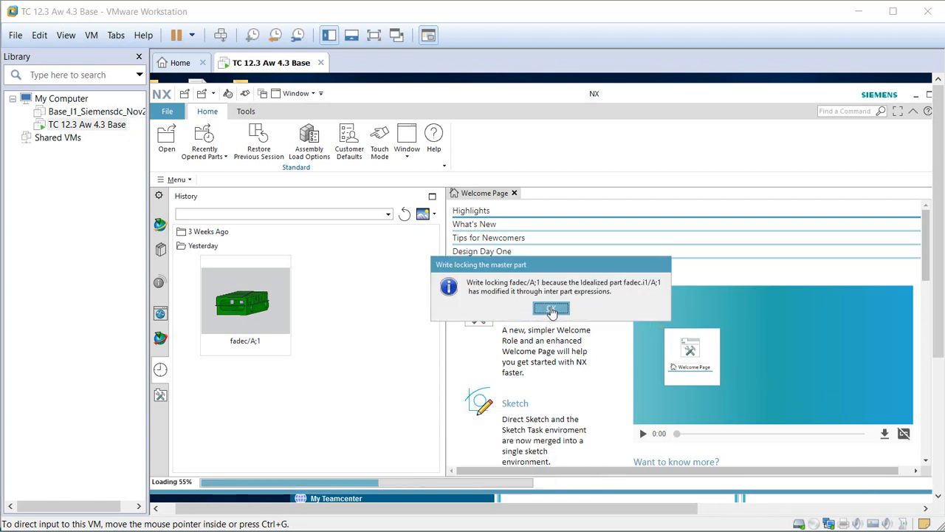
{"action": "left_click", "coordinate": [551, 310]}
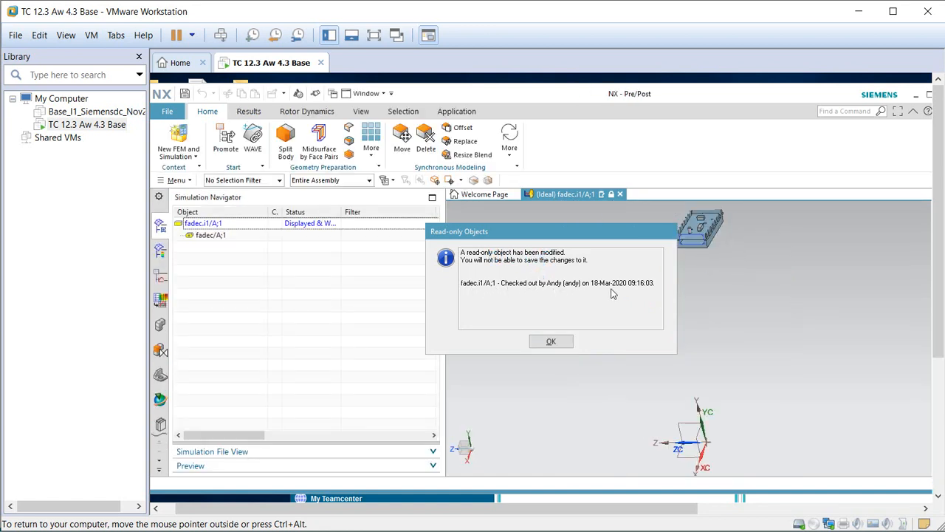
{"action": "left_click", "coordinate": [551, 344]}
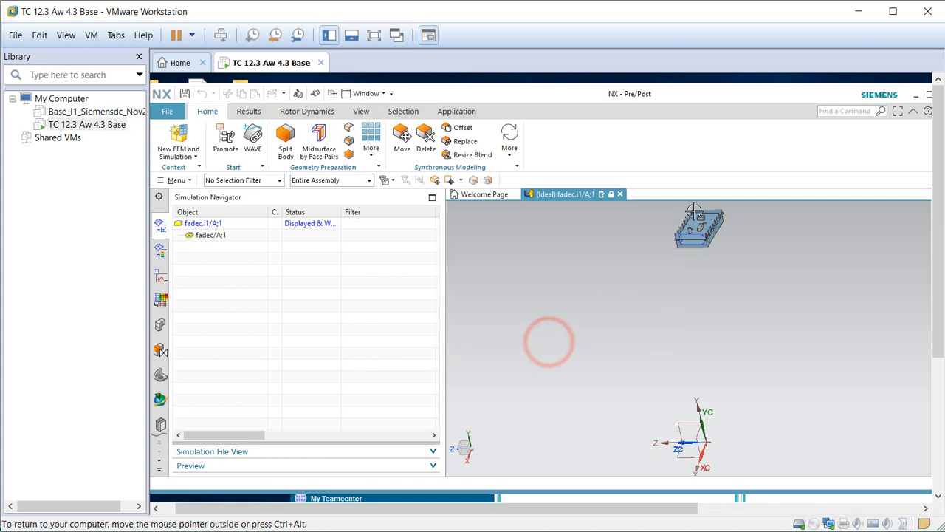
Open the fadec master part from the Simulation Navigator and orbit to its ribbed side.
{"action": "scroll", "coordinate": [695, 235], "scroll_direction": "up", "scroll_amount": 8}
{"action": "scroll", "coordinate": [695, 235], "scroll_direction": "up", "scroll_amount": 1}
{"action": "scroll", "coordinate": [667, 367], "scroll_direction": "down", "scroll_amount": 1}
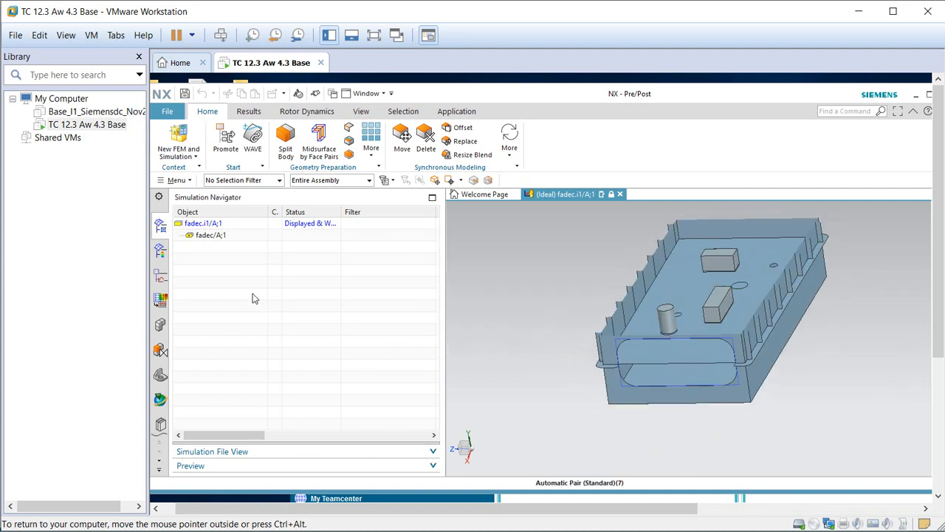
{"action": "double_click", "coordinate": [212, 235]}
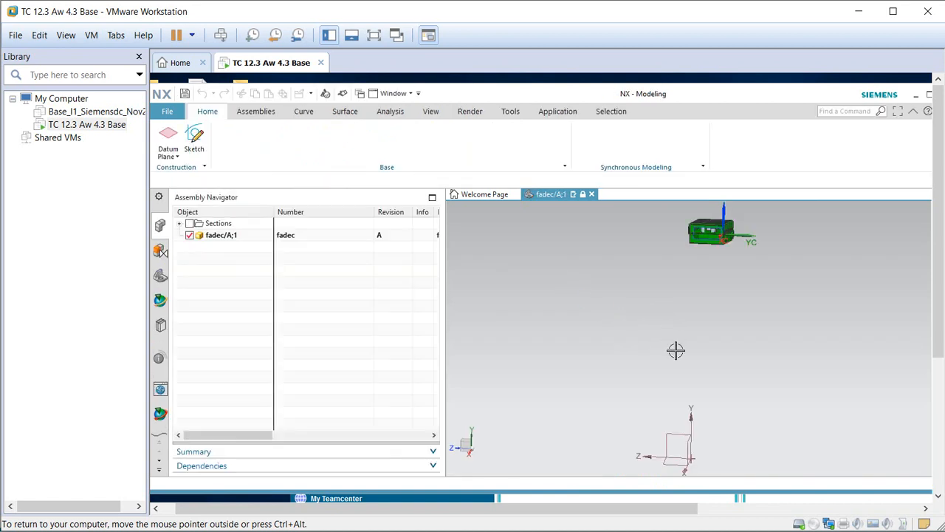
{"action": "scroll", "coordinate": [687, 291], "scroll_direction": "up", "scroll_amount": 3}
{"action": "middle_click_drag", "start_coordinate": [672, 339], "coordinate": [716, 359]}
{"action": "scroll", "coordinate": [721, 362], "scroll_direction": "down", "scroll_amount": 1}
{"action": "scroll", "coordinate": [495, 243], "scroll_direction": "up", "scroll_amount": 2}
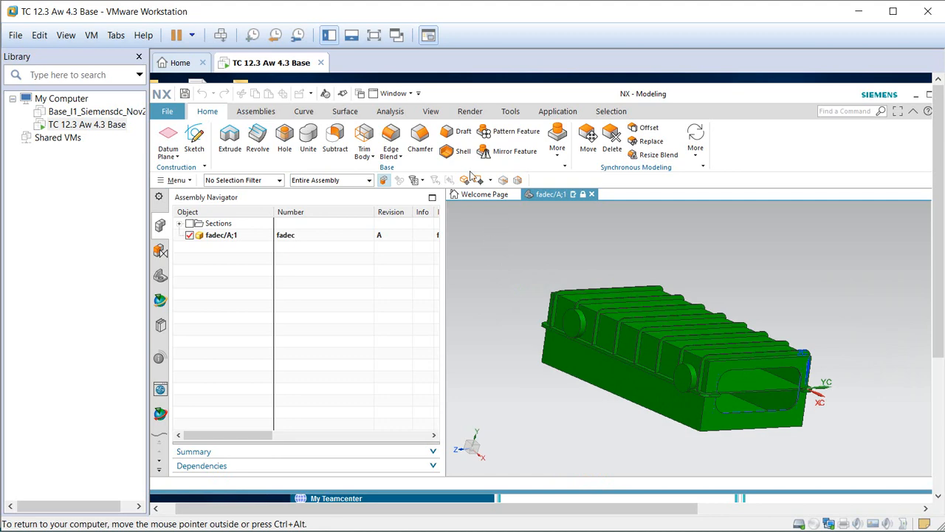
Apply a section cut through the housing with Edit Section and rotate to view the inner board.
{"action": "left_click", "coordinate": [433, 113]}
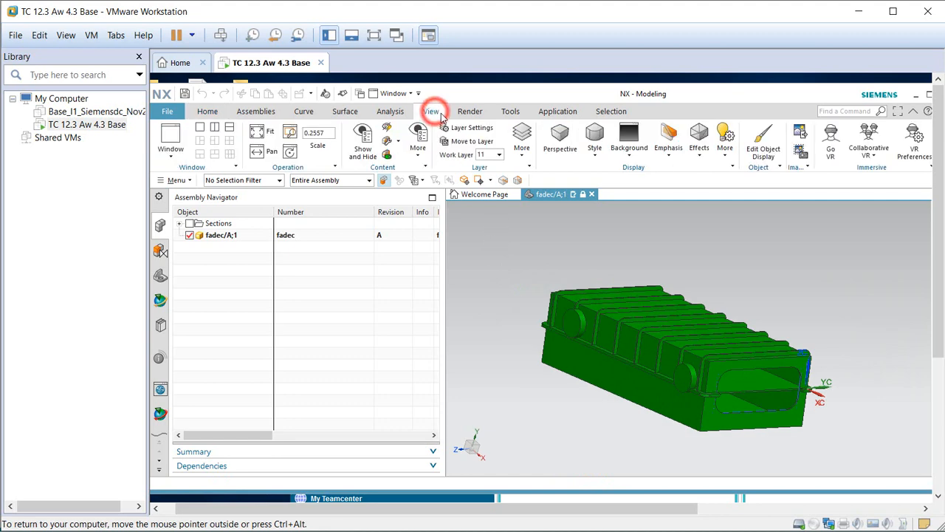
{"action": "left_click", "coordinate": [387, 142]}
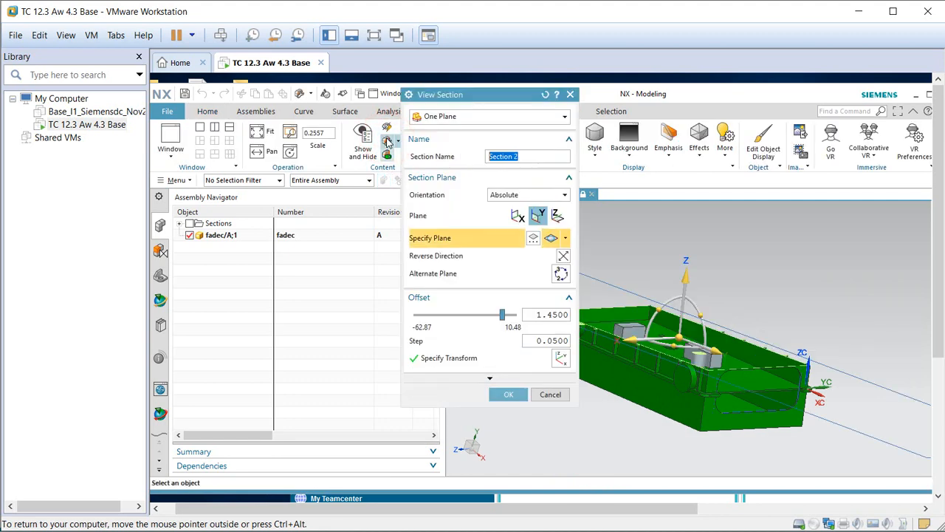
{"action": "left_click", "coordinate": [508, 394]}
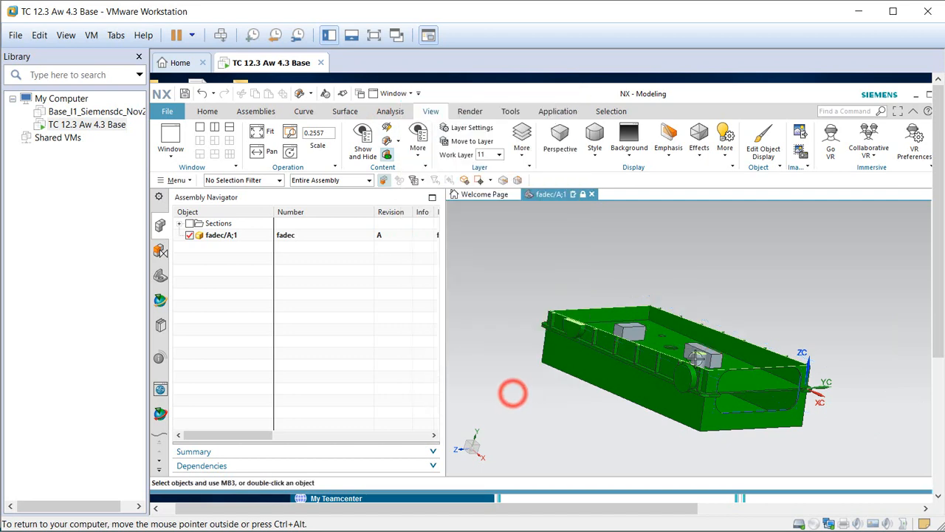
{"action": "middle_click_drag", "start_coordinate": [510, 390], "coordinate": [727, 377]}
{"action": "scroll", "coordinate": [731, 375], "scroll_direction": "up", "scroll_amount": 5}
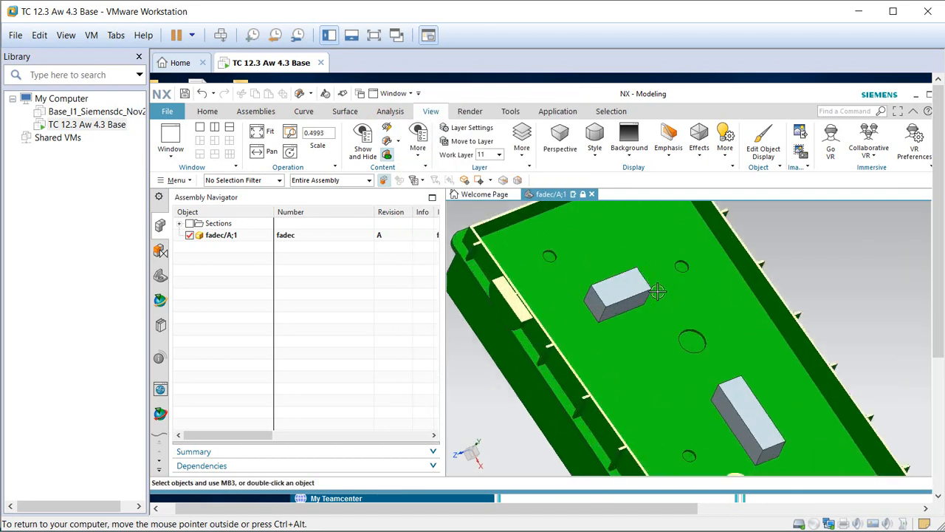
{"action": "scroll", "coordinate": [662, 317], "scroll_direction": "down", "scroll_amount": 4}
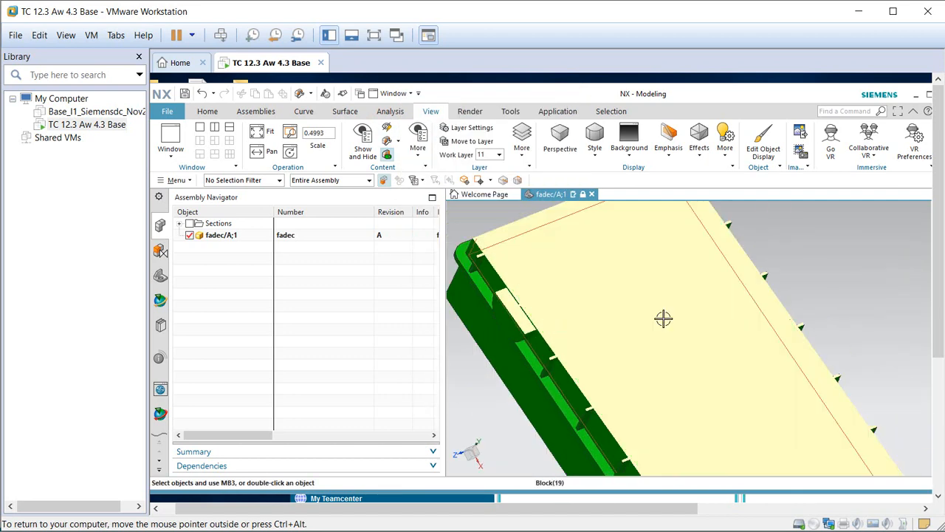
{"action": "left_click", "coordinate": [510, 111]}
{"action": "left_click", "coordinate": [225, 149]}
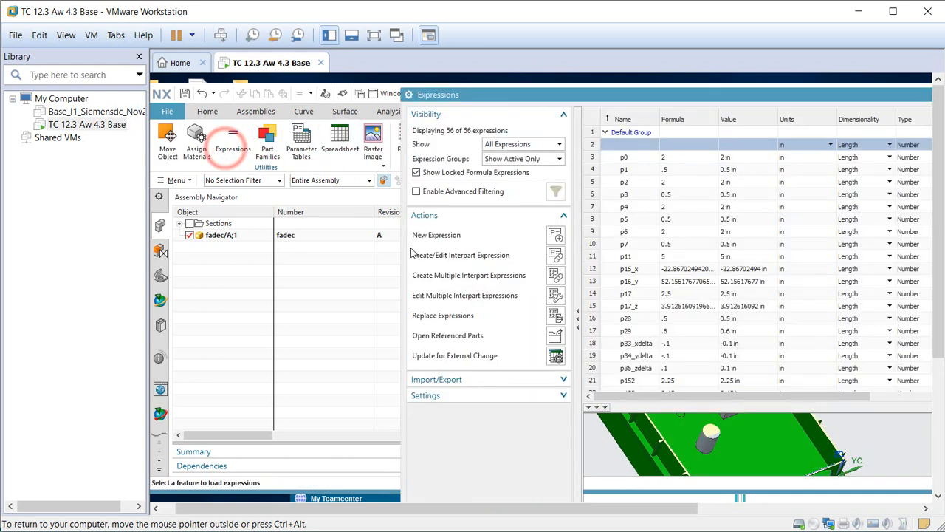
{"action": "left_click_drag", "start_coordinate": [697, 94], "coordinate": [436, 86]}
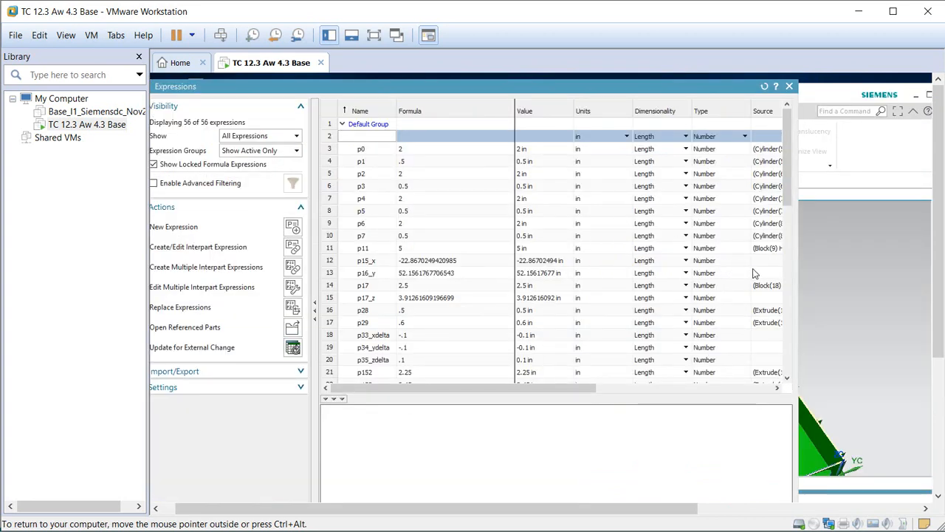
{"action": "left_click_drag", "start_coordinate": [793, 273], "coordinate": [706, 218]}
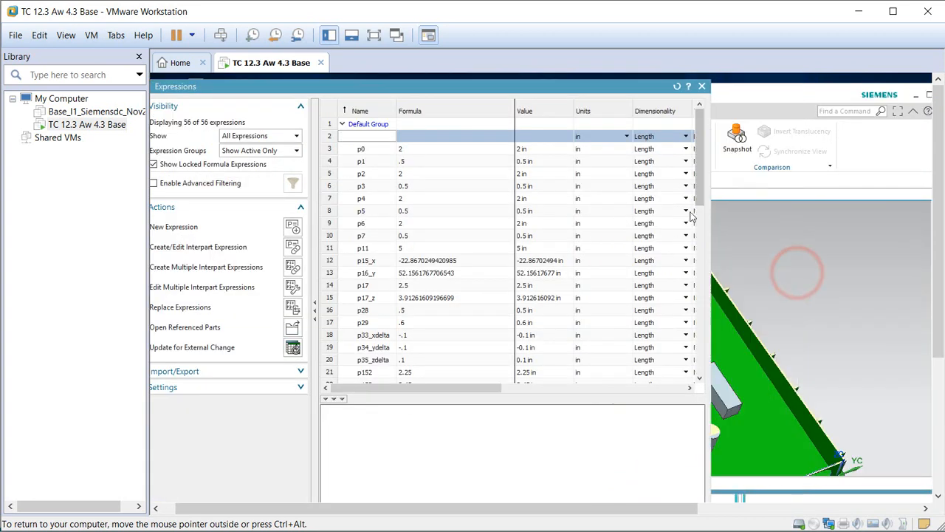
{"action": "middle_click_drag", "start_coordinate": [787, 335], "coordinate": [895, 345]}
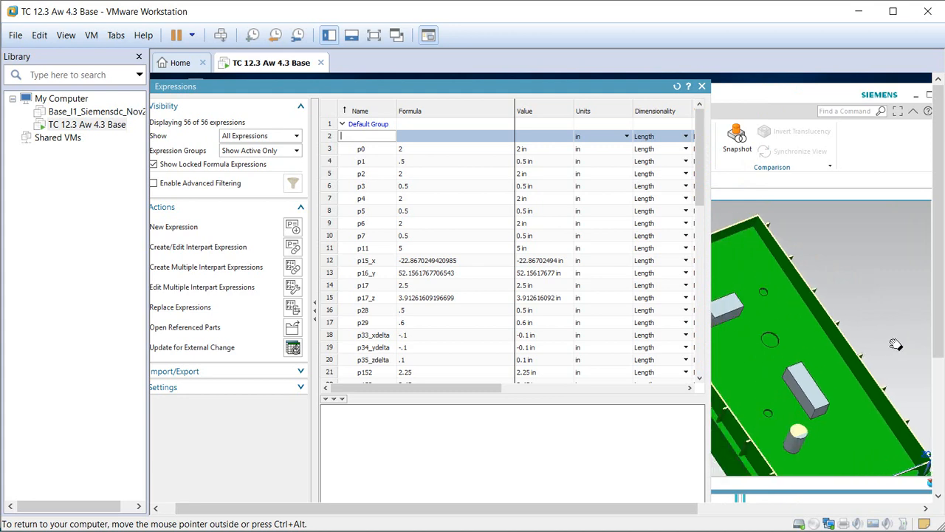
{"action": "left_click_drag", "start_coordinate": [702, 180], "coordinate": [698, 262]}
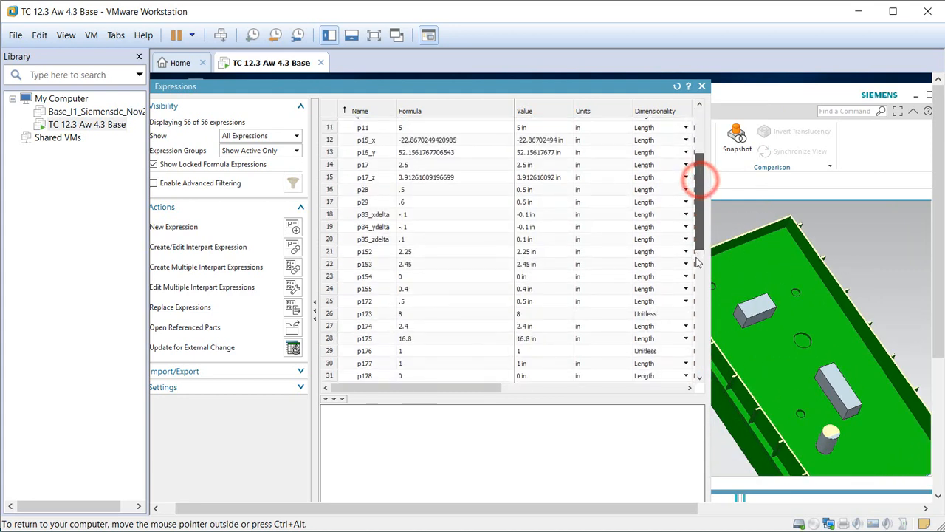
{"action": "scroll", "coordinate": [418, 363], "scroll_direction": "down", "scroll_amount": 9}
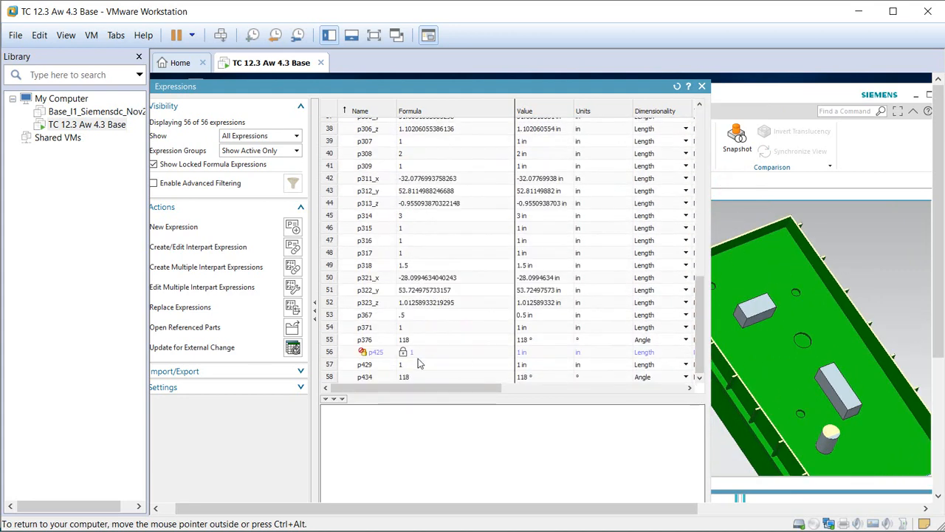
{"action": "left_click", "coordinate": [369, 352]}
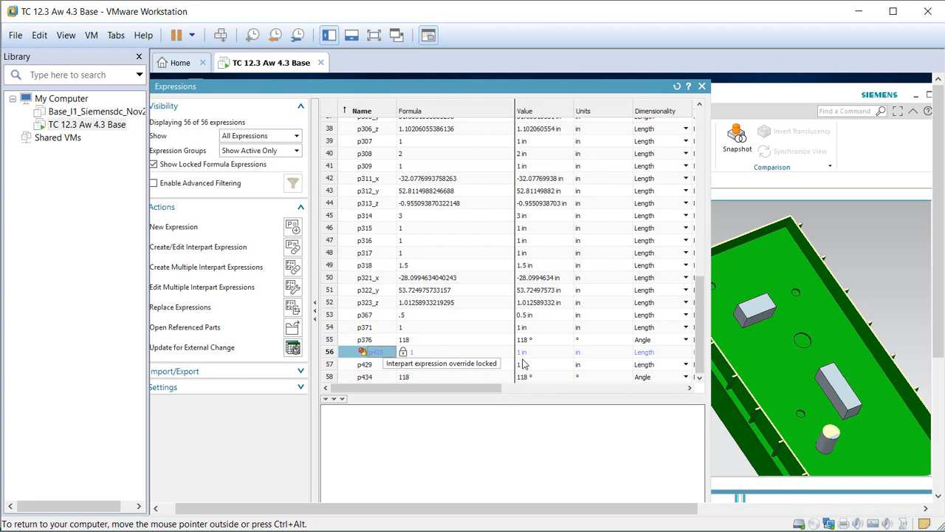
{"action": "right_click", "coordinate": [371, 352]}
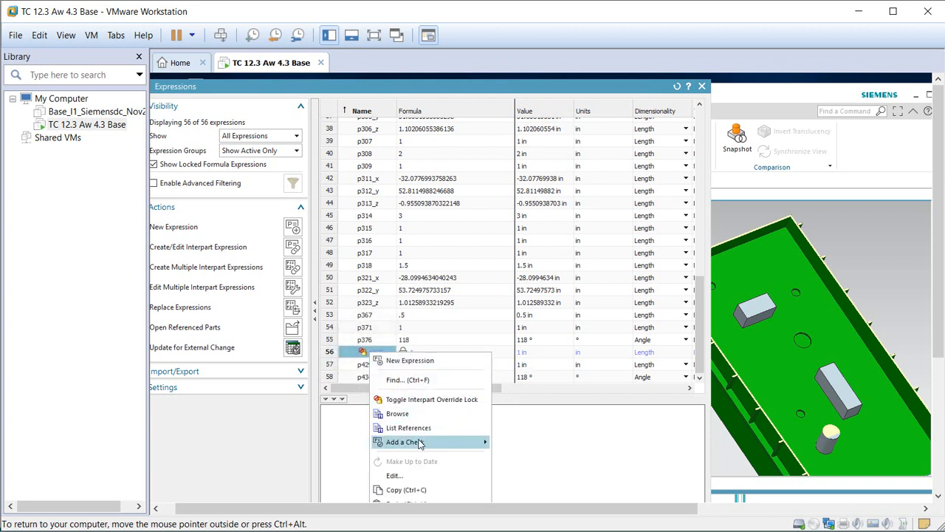
{"action": "mouse_move", "coordinate": [421, 444]}
{"action": "left_click", "coordinate": [421, 428]}
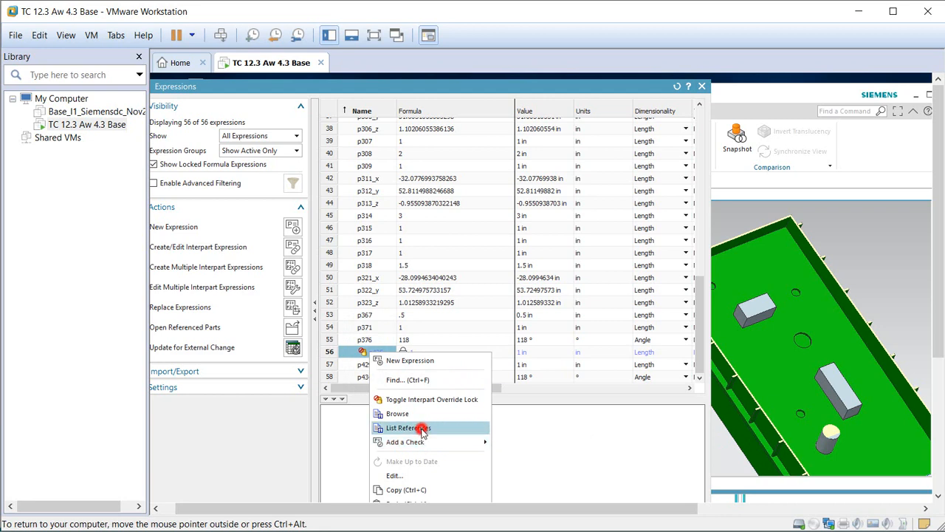
{"action": "left_click_drag", "start_coordinate": [807, 155], "coordinate": [526, 116]}
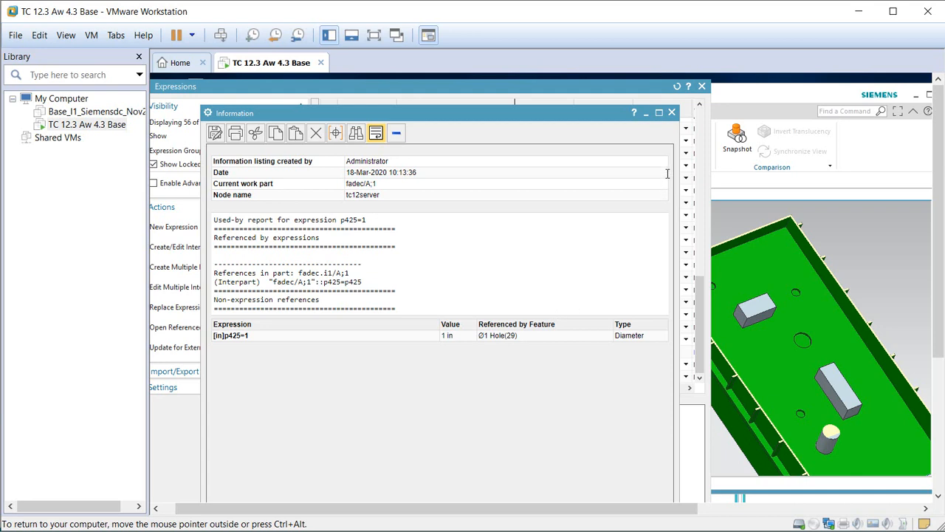
{"action": "left_click", "coordinate": [672, 113]}
{"action": "left_click", "coordinate": [704, 86]}
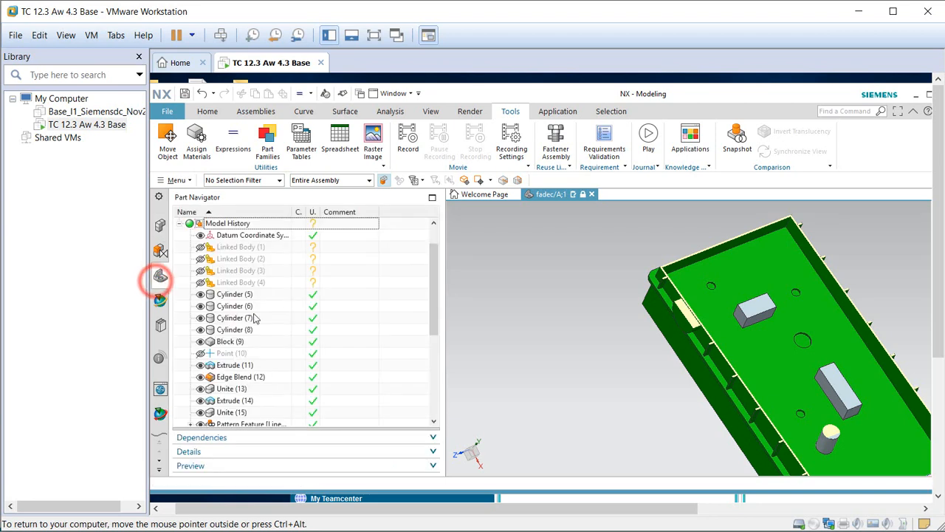
Select the Ø1 Hole (29) feature in fadec's history, then switch to the Pre/Post application.
{"action": "scroll", "coordinate": [259, 370], "scroll_direction": "down", "scroll_amount": 5}
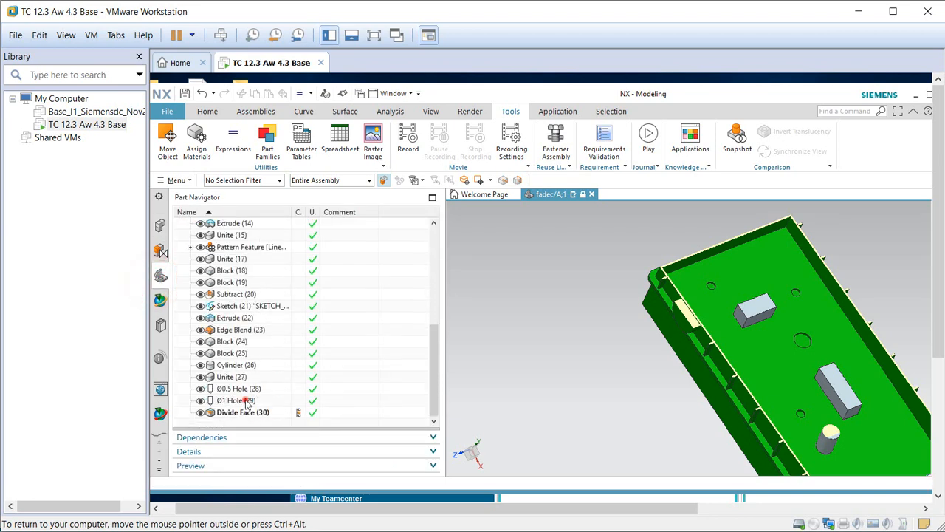
{"action": "left_click", "coordinate": [244, 400]}
{"action": "scroll", "coordinate": [812, 339], "scroll_direction": "up", "scroll_amount": 5}
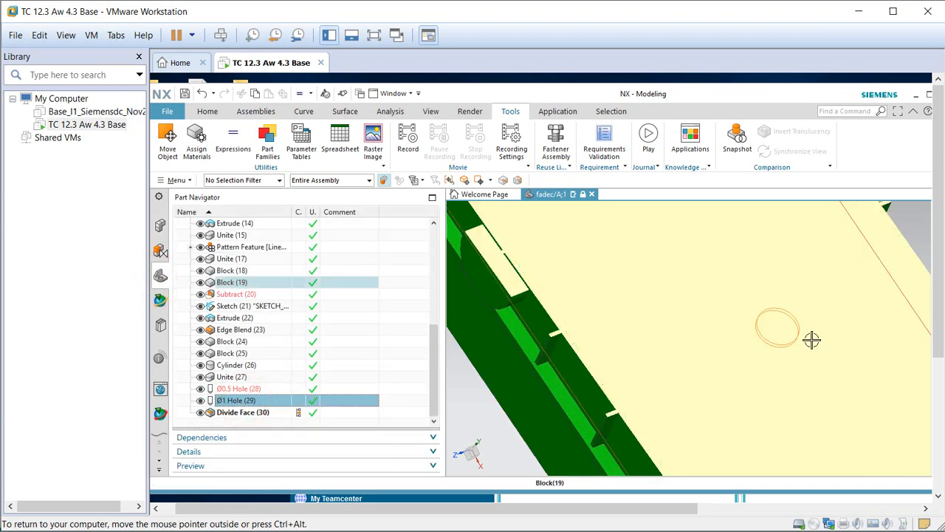
{"action": "scroll", "coordinate": [811, 339], "scroll_direction": "down", "scroll_amount": 3}
{"action": "scroll", "coordinate": [736, 381], "scroll_direction": "down", "scroll_amount": 3}
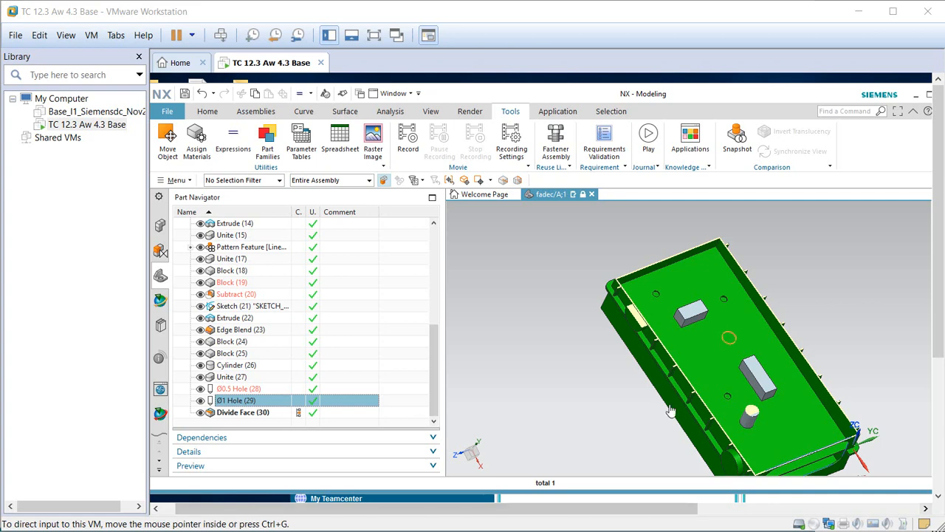
{"action": "left_click", "coordinate": [546, 115]}
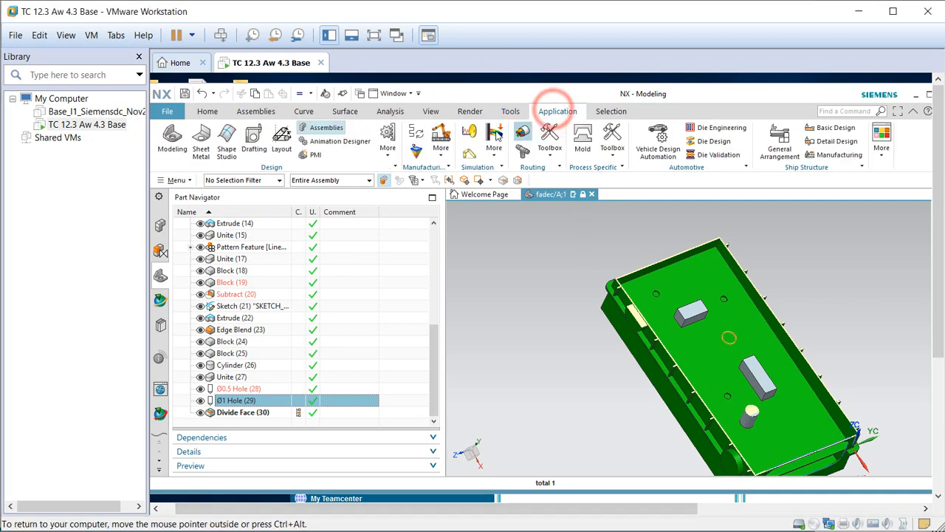
{"action": "left_click", "coordinate": [470, 131]}
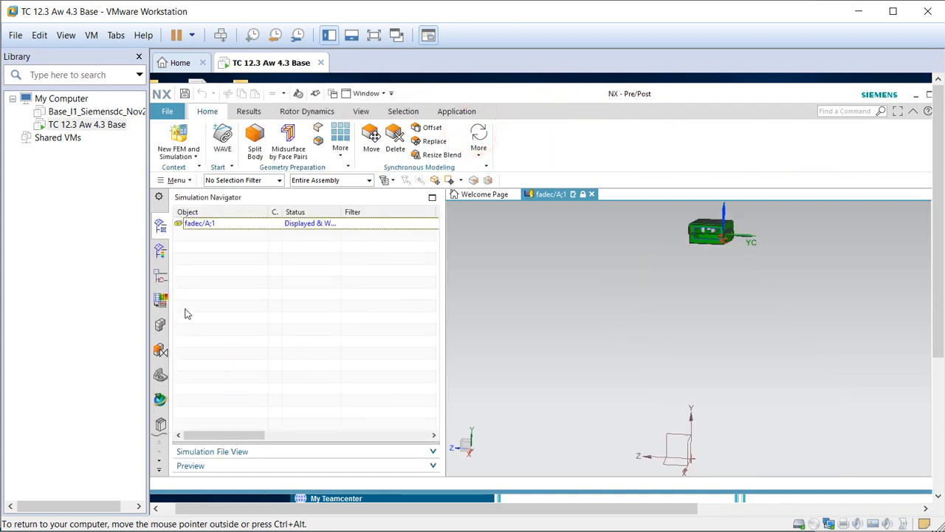
Remove the write lock on fadec and close fadec.i1 without saving its changes.
{"action": "left_click", "coordinate": [244, 451]}
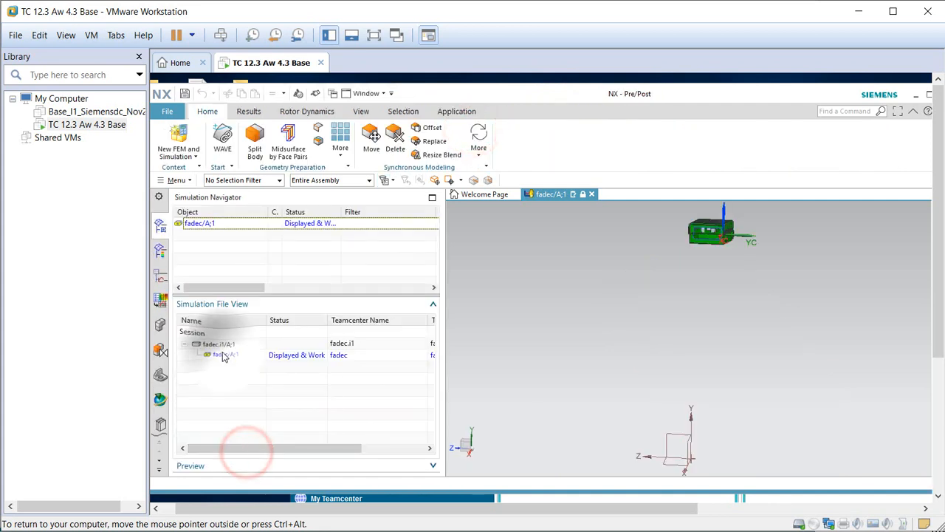
{"action": "right_click", "coordinate": [220, 355]}
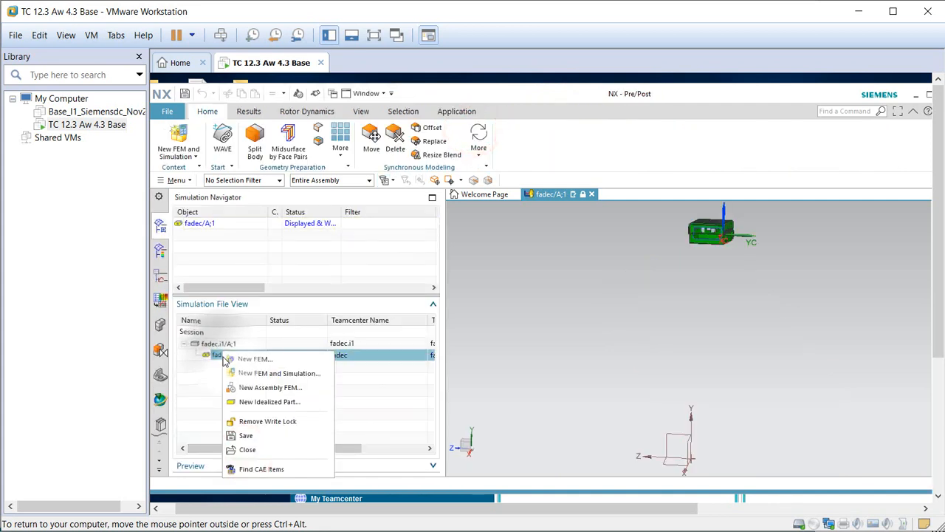
{"action": "left_click", "coordinate": [281, 422]}
{"action": "right_click", "coordinate": [221, 345]}
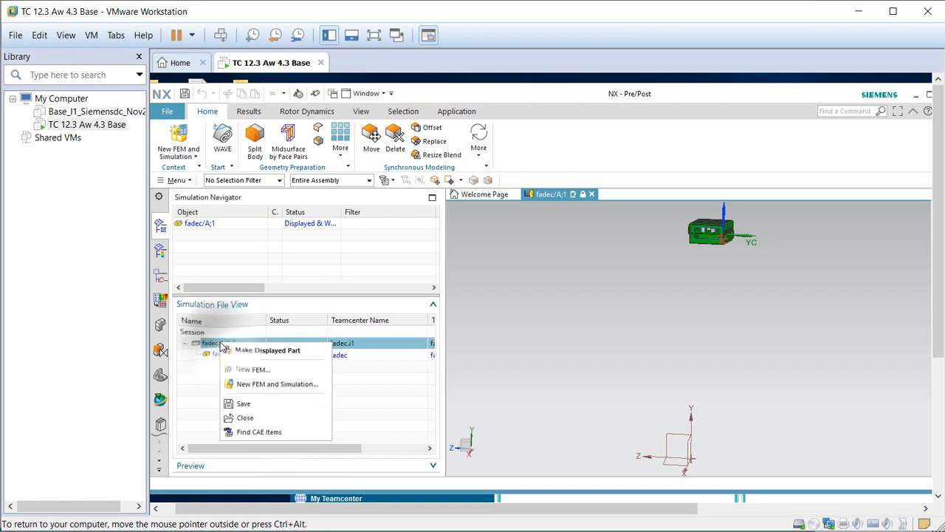
{"action": "left_click", "coordinate": [259, 417]}
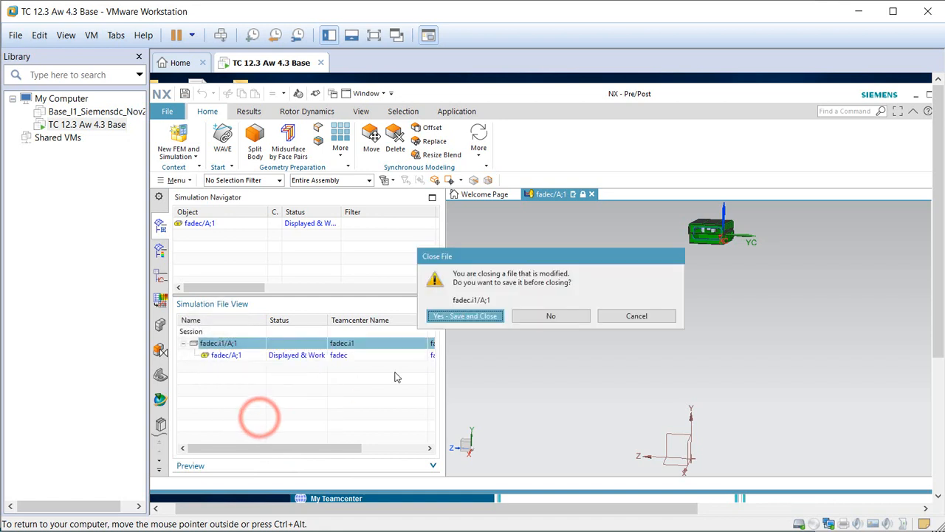
{"action": "left_click", "coordinate": [550, 318]}
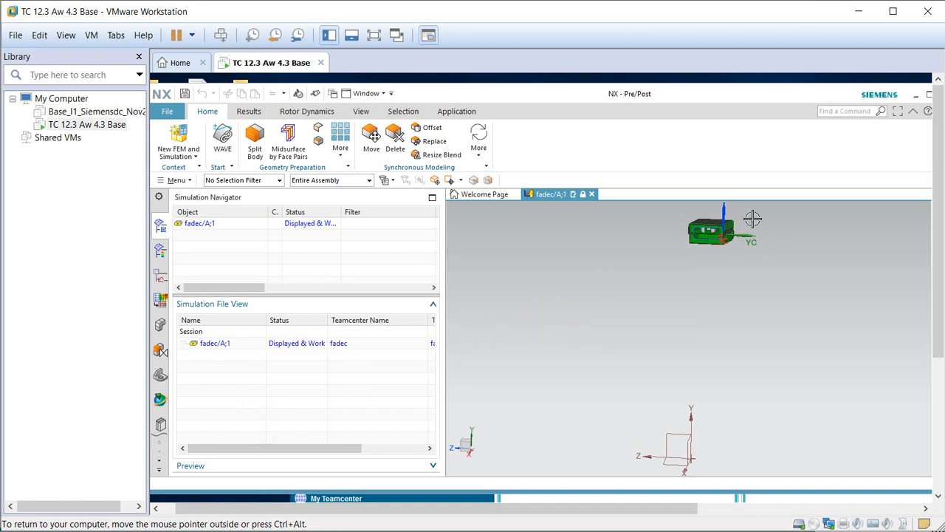
Save the fadec model and orbit it to view another side.
{"action": "scroll", "coordinate": [753, 218], "scroll_direction": "up", "scroll_amount": 9}
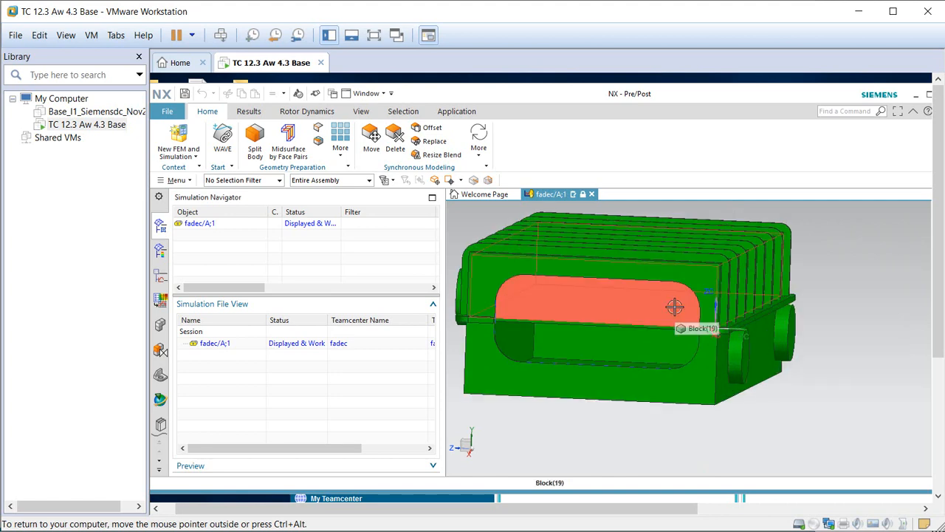
{"action": "scroll", "coordinate": [754, 409], "scroll_direction": "down", "scroll_amount": 3}
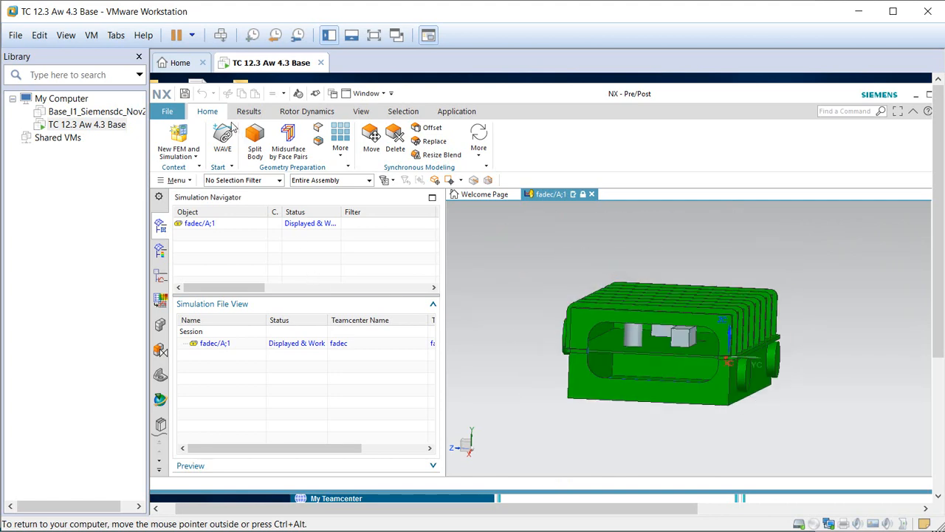
{"action": "left_click", "coordinate": [184, 94]}
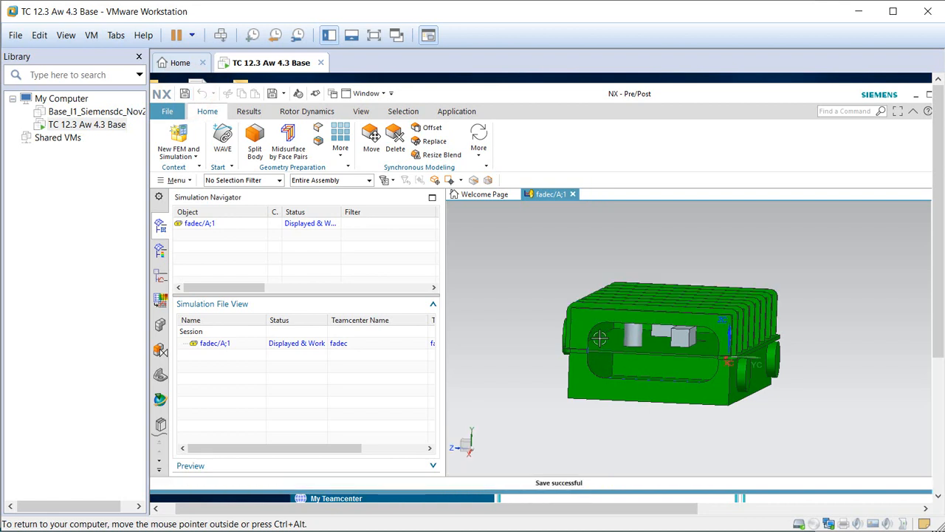
{"action": "middle_click_drag", "start_coordinate": [595, 334], "coordinate": [474, 181]}
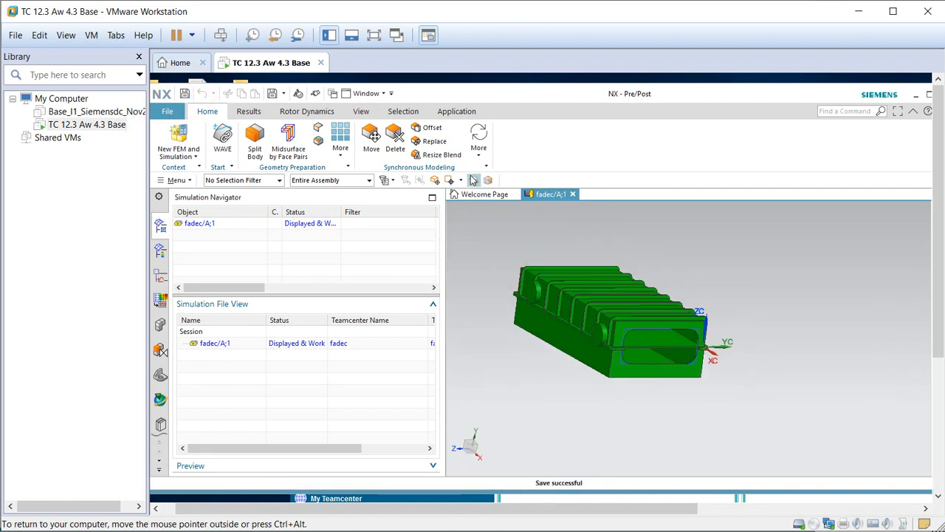
{"action": "left_click", "coordinate": [458, 111]}
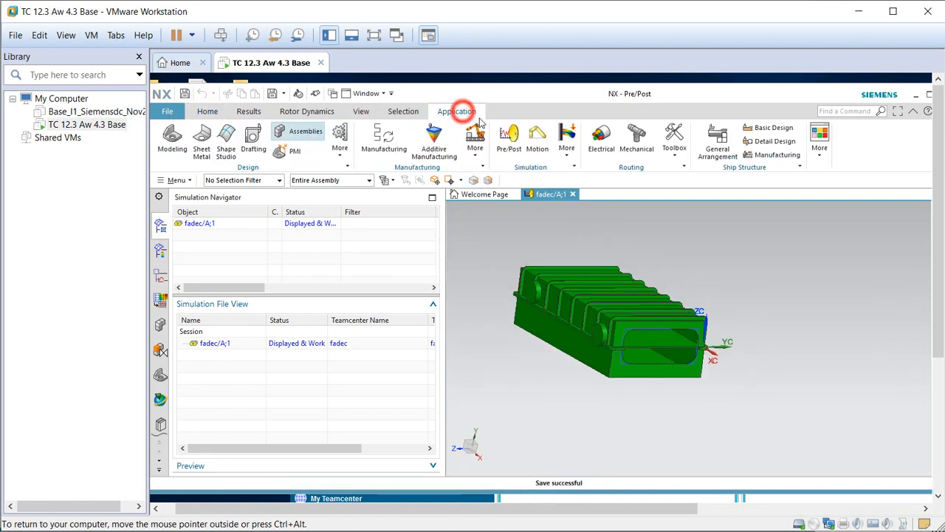
Switch fadec back to the Modeling application and orbit toward a top-down view.
{"action": "left_click", "coordinate": [172, 137]}
{"action": "mouse_move", "coordinate": [584, 305]}
{"action": "middle_mouse_down"}
{"action": "mouse_move", "coordinate": [594, 336]}
{"action": "mouse_move", "coordinate": [595, 316]}
{"action": "middle_mouse_up"}
{"action": "scroll", "coordinate": [344, 383], "scroll_direction": "down", "scroll_amount": 1}
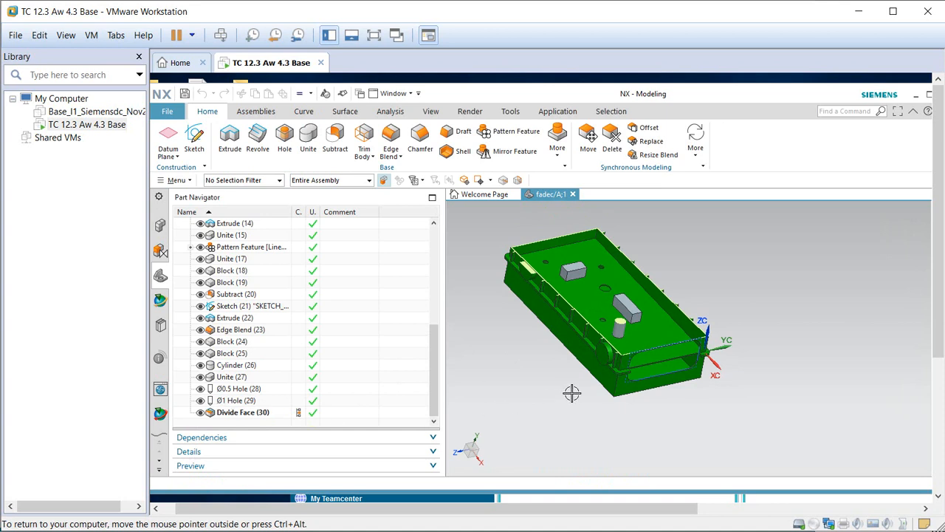
{"action": "scroll", "coordinate": [472, 288], "scroll_direction": "up", "scroll_amount": 2}
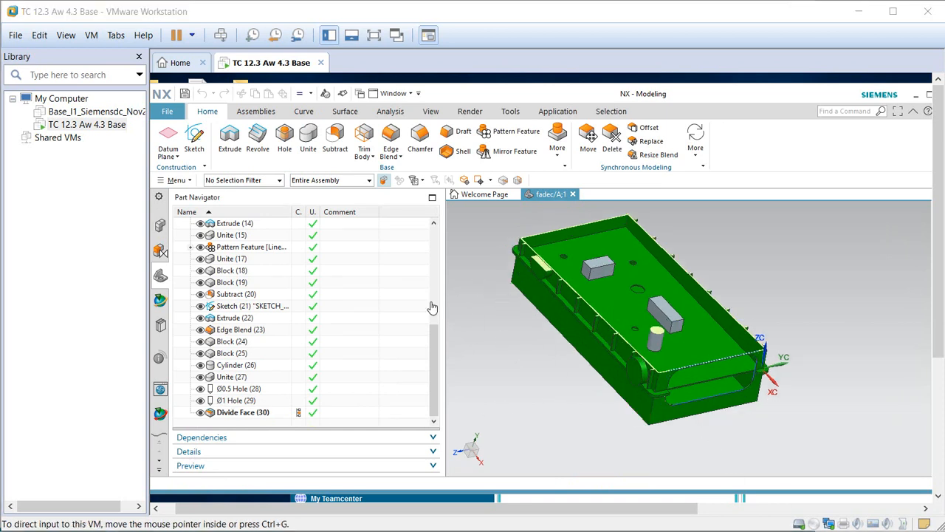
Open the bracket part from the FADEC folder in the home folder.
{"action": "left_click", "coordinate": [168, 115]}
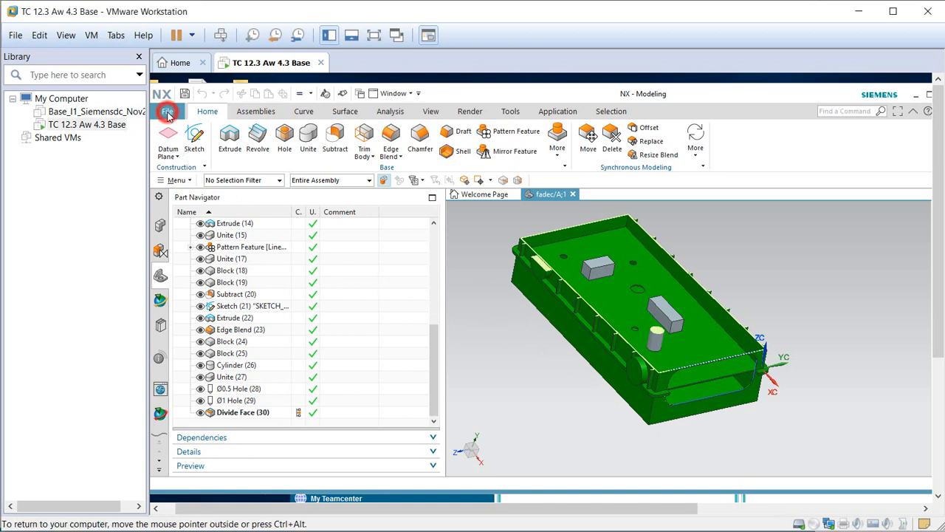
{"action": "left_click", "coordinate": [187, 146]}
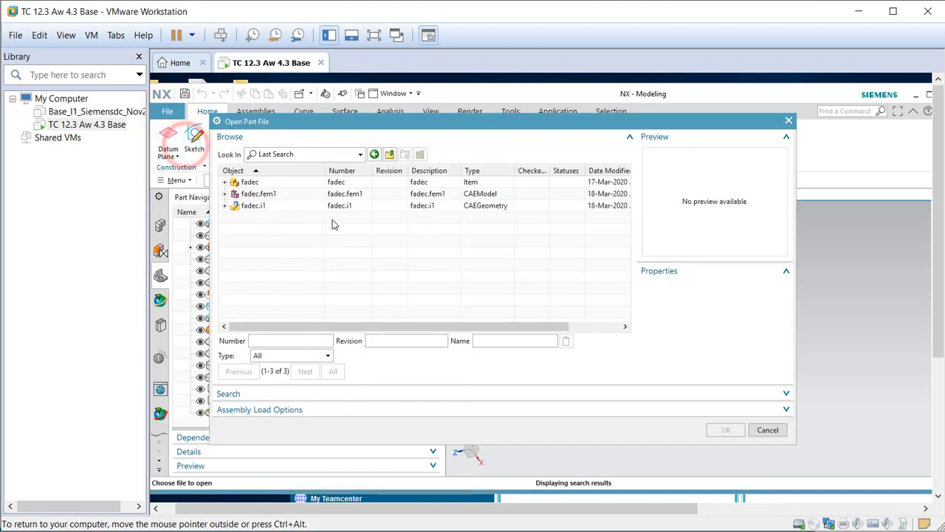
{"action": "left_click", "coordinate": [374, 155]}
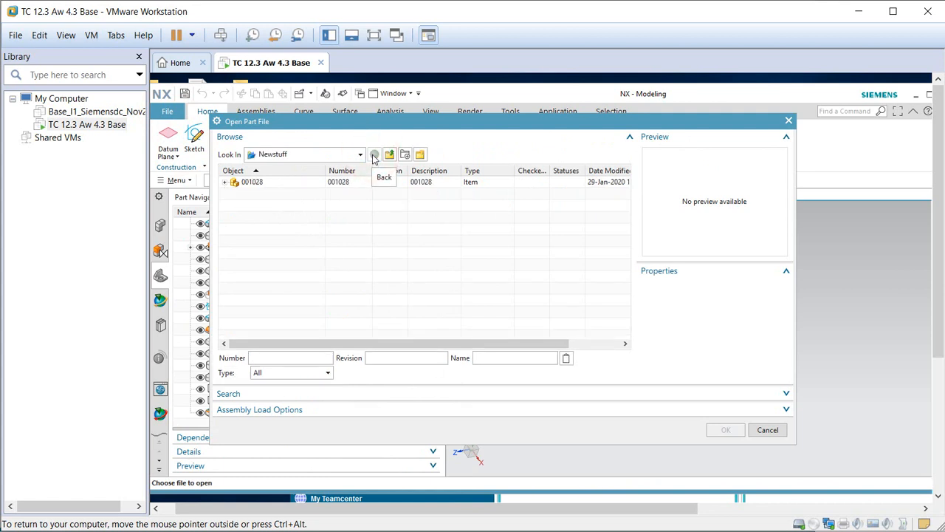
{"action": "left_click", "coordinate": [389, 154]}
{"action": "double_click", "coordinate": [237, 181]}
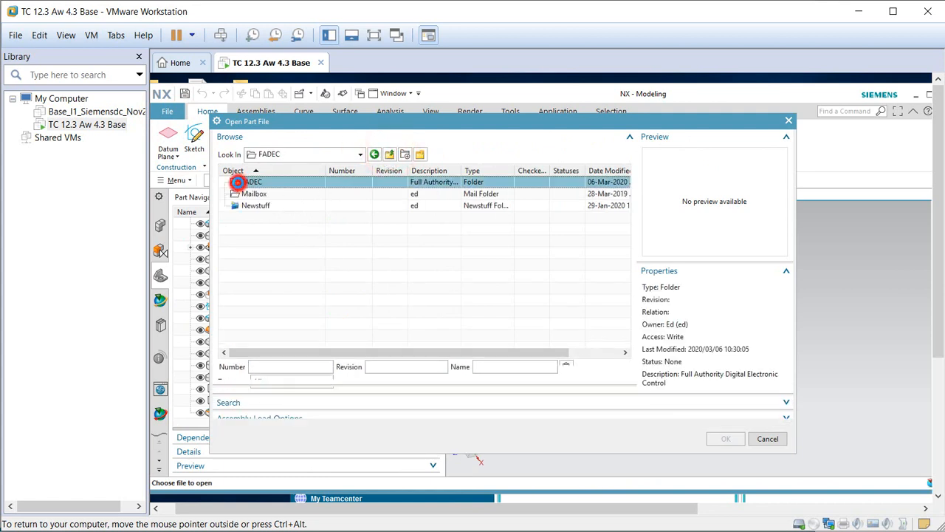
{"action": "left_click", "coordinate": [252, 182]}
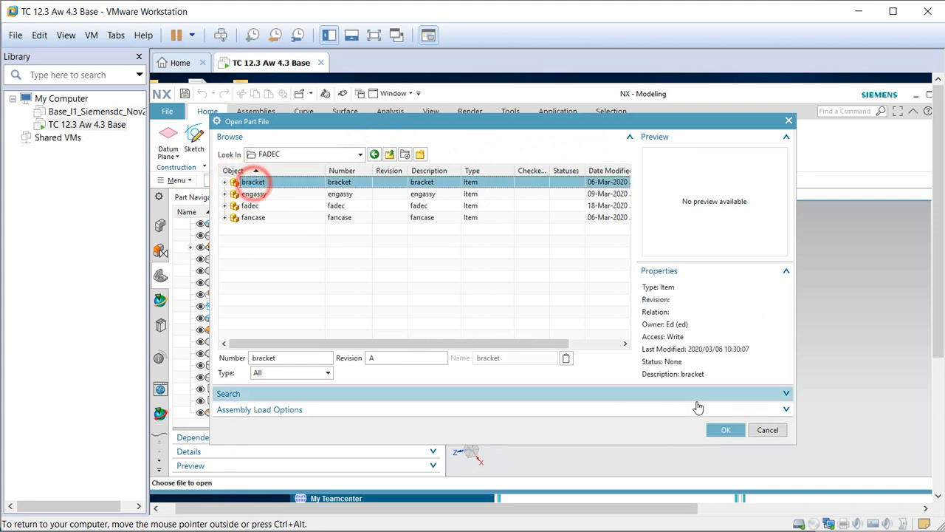
{"action": "left_click", "coordinate": [722, 430]}
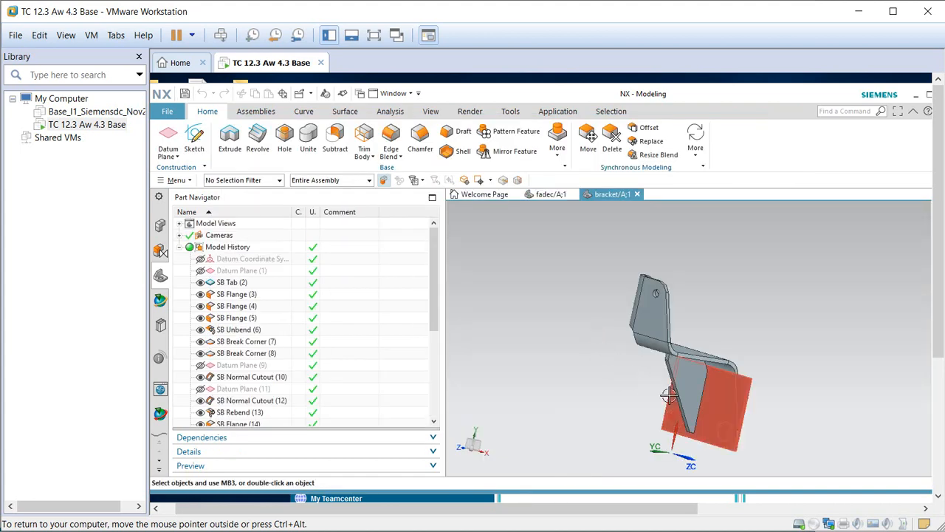
{"action": "middle_click_drag", "start_coordinate": [670, 395], "coordinate": [644, 393]}
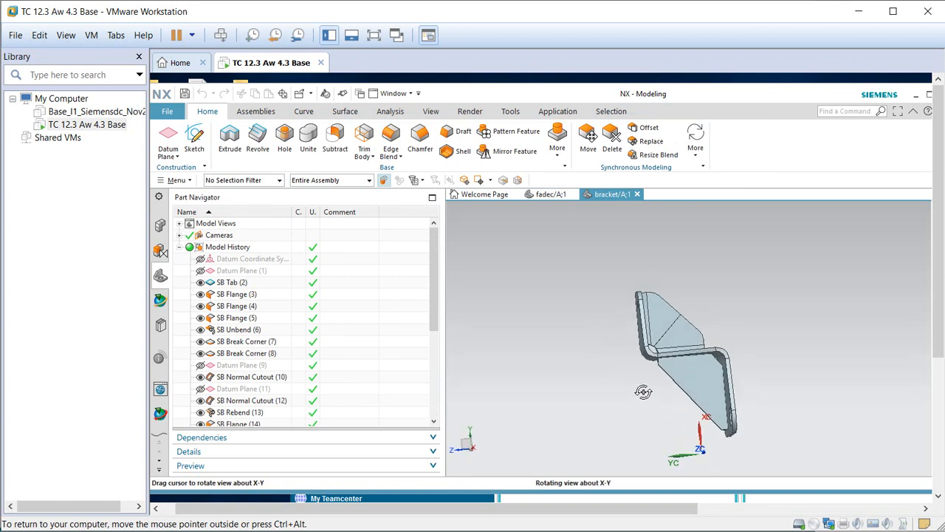
Place a 0.5 in diameter hole on the bracket's triangular flange face.
{"action": "scroll", "coordinate": [750, 399], "scroll_direction": "up", "scroll_amount": 5}
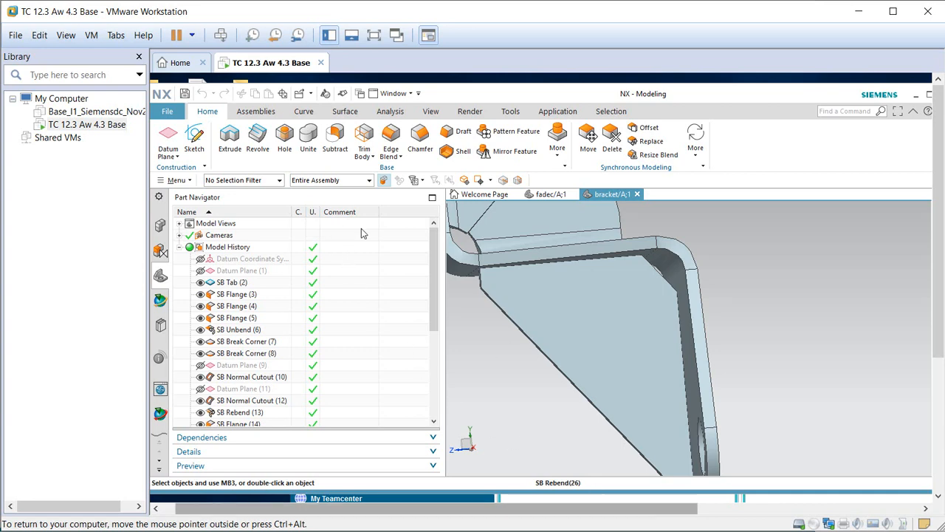
{"action": "left_click", "coordinate": [284, 136]}
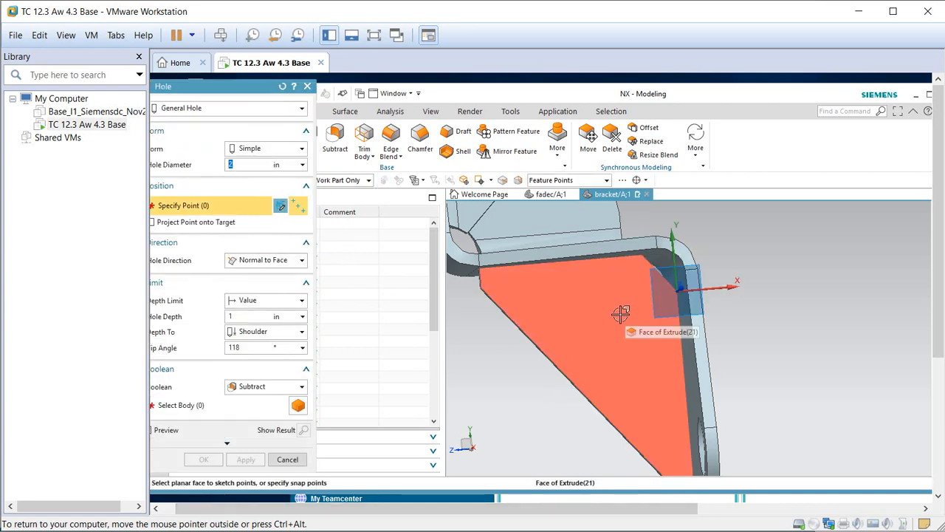
{"action": "left_click", "coordinate": [616, 319]}
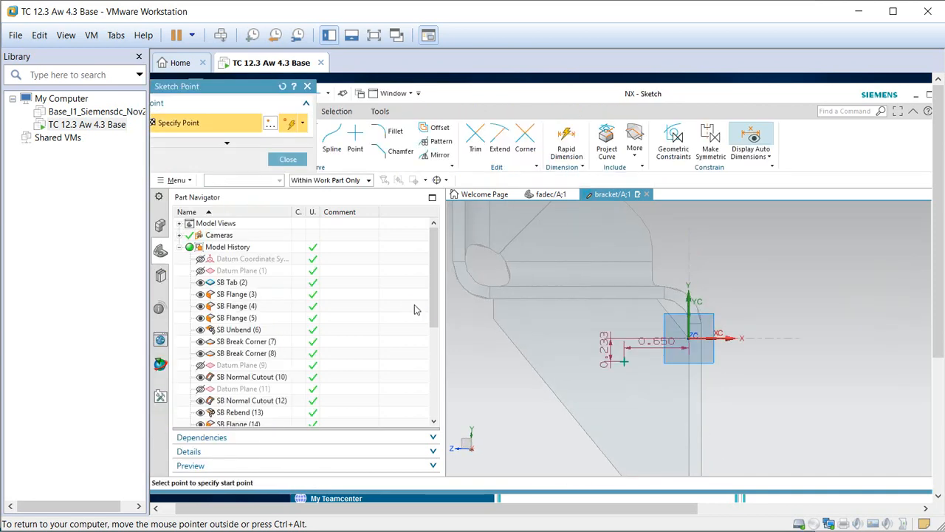
{"action": "left_click", "coordinate": [286, 161]}
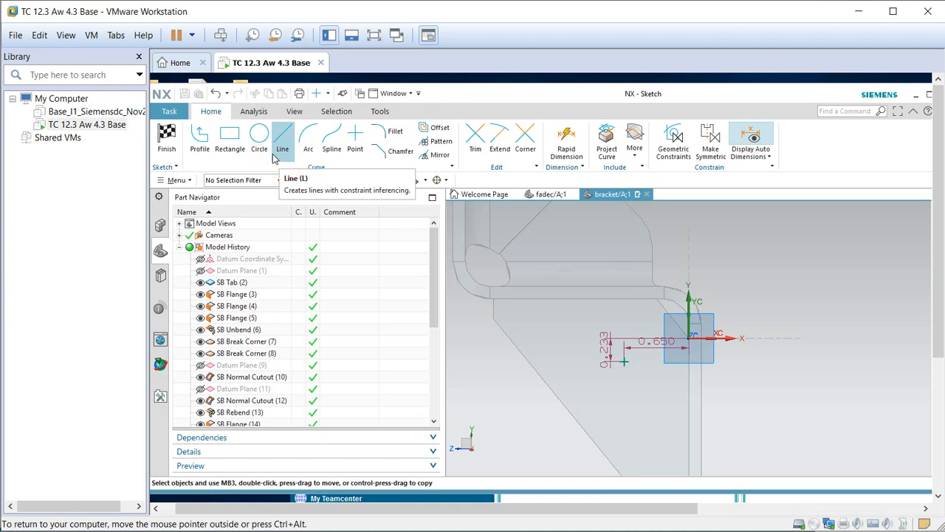
{"action": "left_click", "coordinate": [175, 137]}
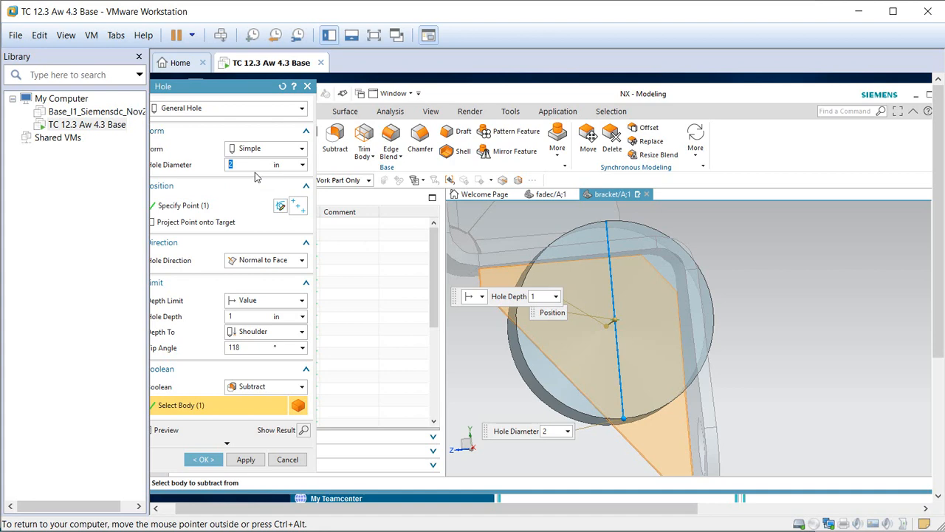
{"action": "key", "text": "Return"}
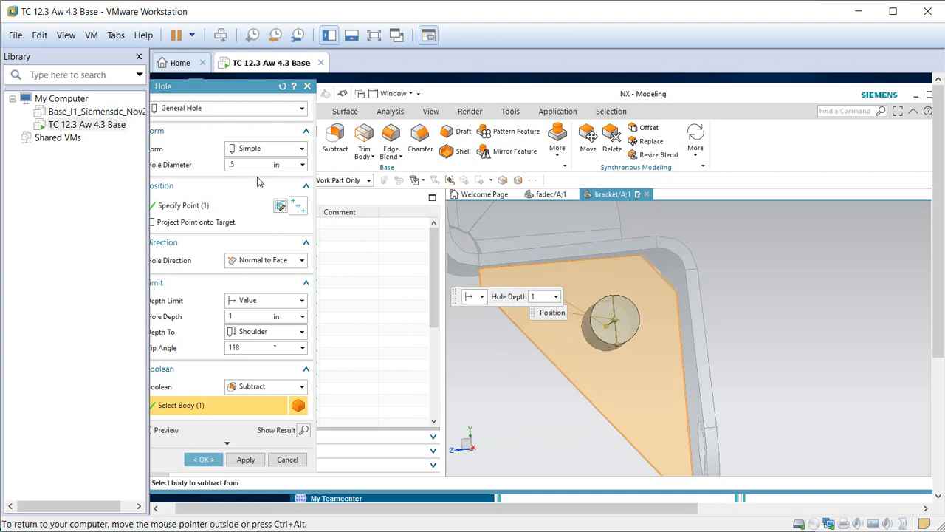
{"action": "left_click", "coordinate": [203, 459]}
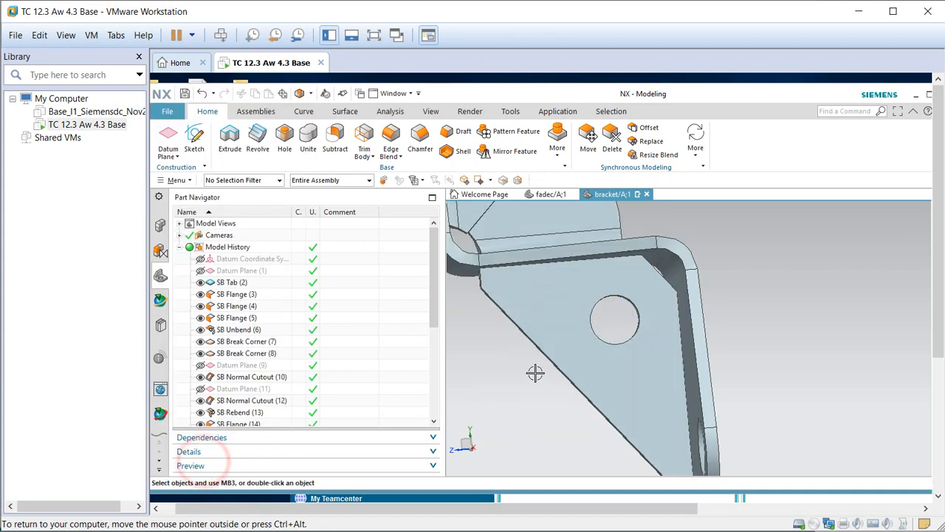
Save the modified bracket part and orbit to check the whole bracket.
{"action": "mouse_move", "coordinate": [584, 359]}
{"action": "middle_mouse_down"}
{"action": "mouse_move", "coordinate": [569, 359]}
{"action": "mouse_move", "coordinate": [584, 359]}
{"action": "middle_mouse_up"}
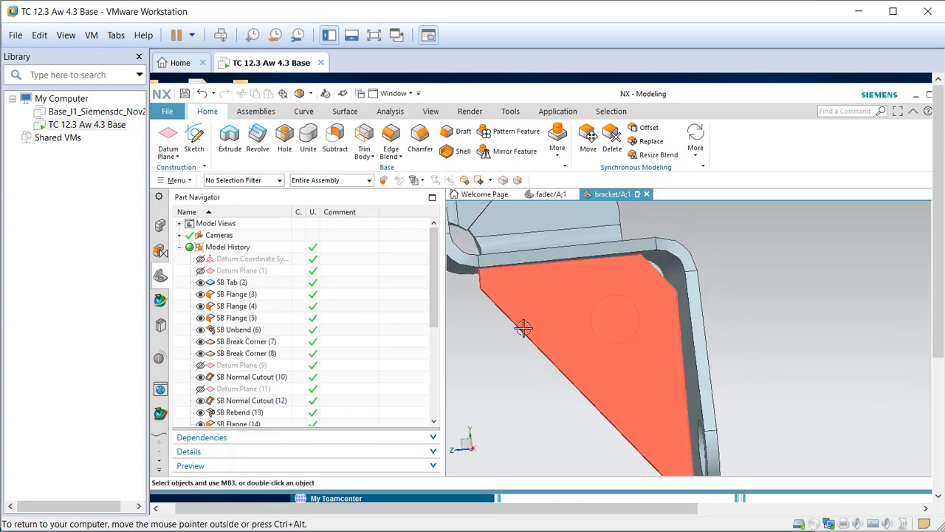
{"action": "left_click", "coordinate": [185, 93]}
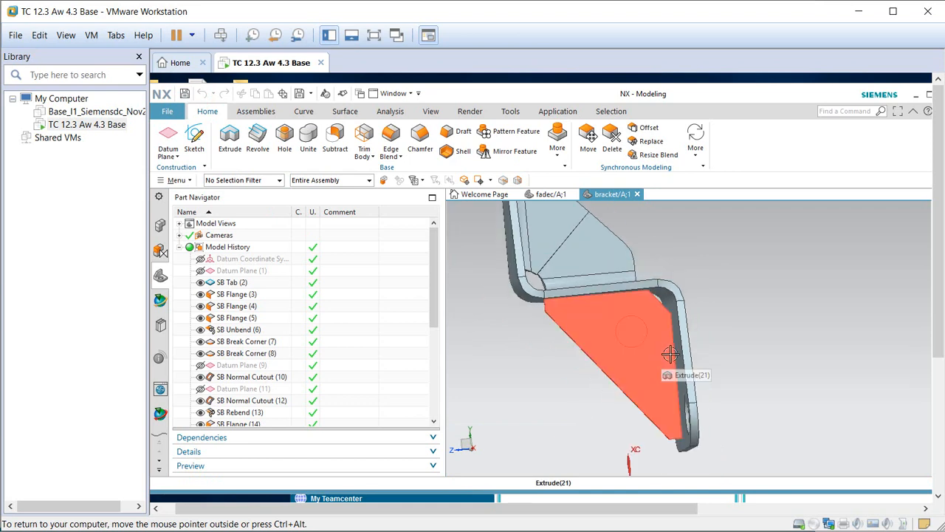
{"action": "middle_click_drag", "start_coordinate": [751, 339], "coordinate": [825, 389]}
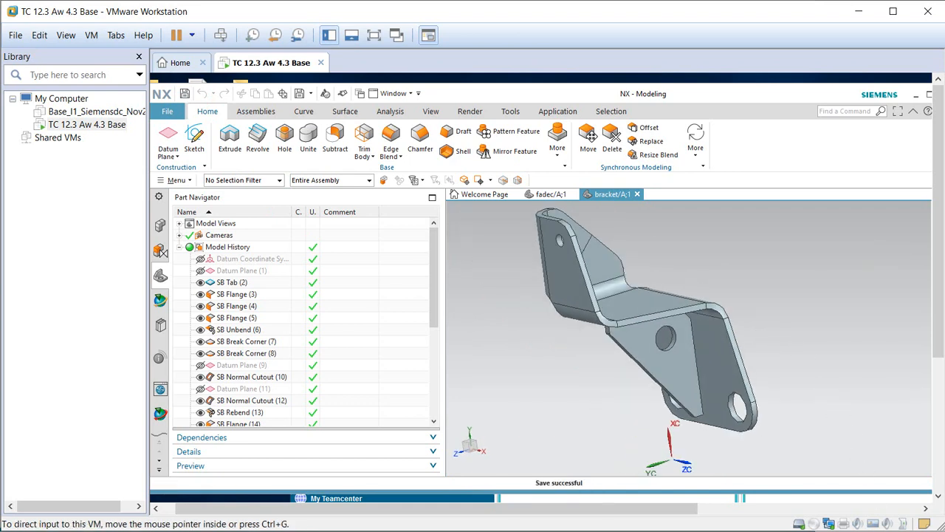
Reload bracket/A;1 using Close and Reopen Selected Parts, then dismiss the Information report.
{"action": "left_click", "coordinate": [860, 15]}
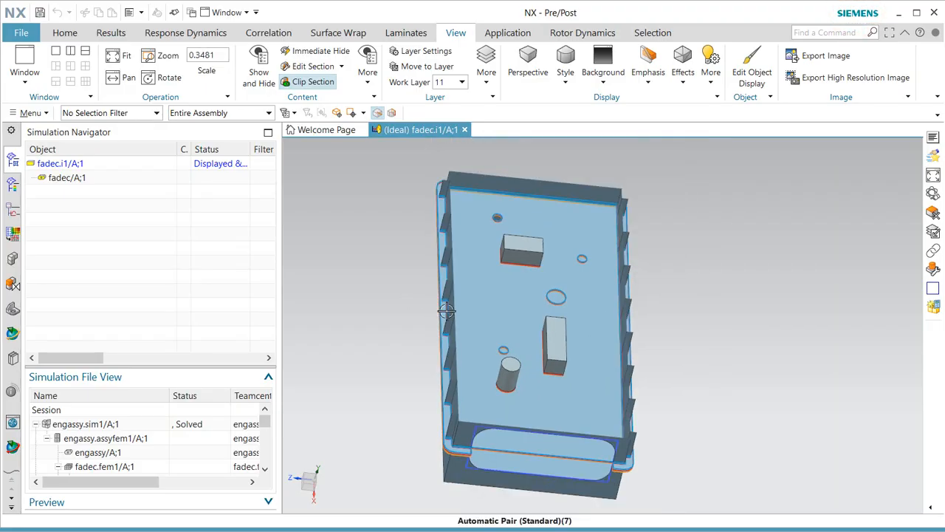
{"action": "scroll", "coordinate": [236, 448], "scroll_direction": "down", "scroll_amount": 2}
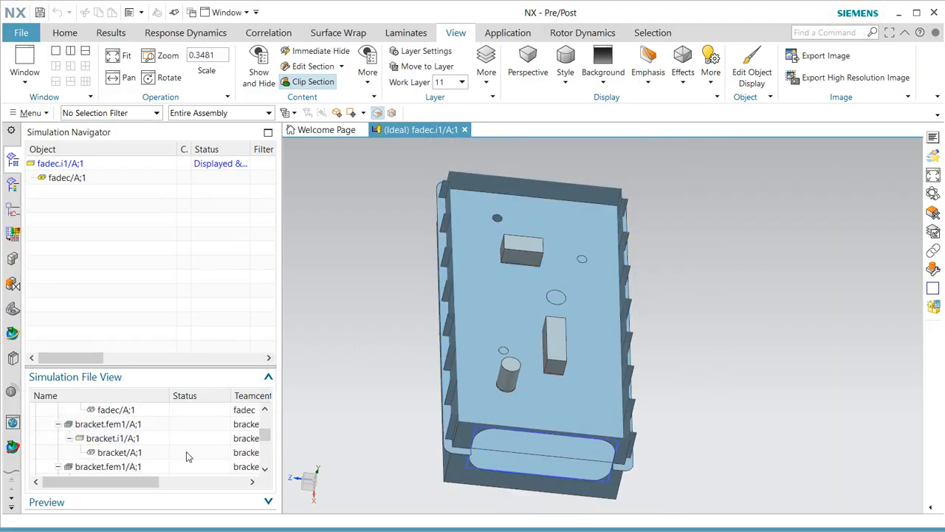
{"action": "left_click", "coordinate": [21, 33]}
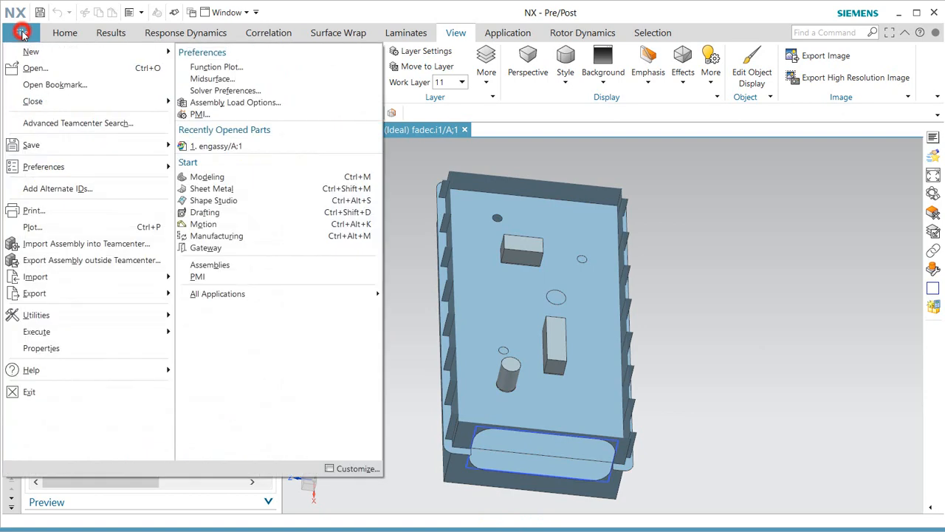
{"action": "left_click", "coordinate": [59, 101]}
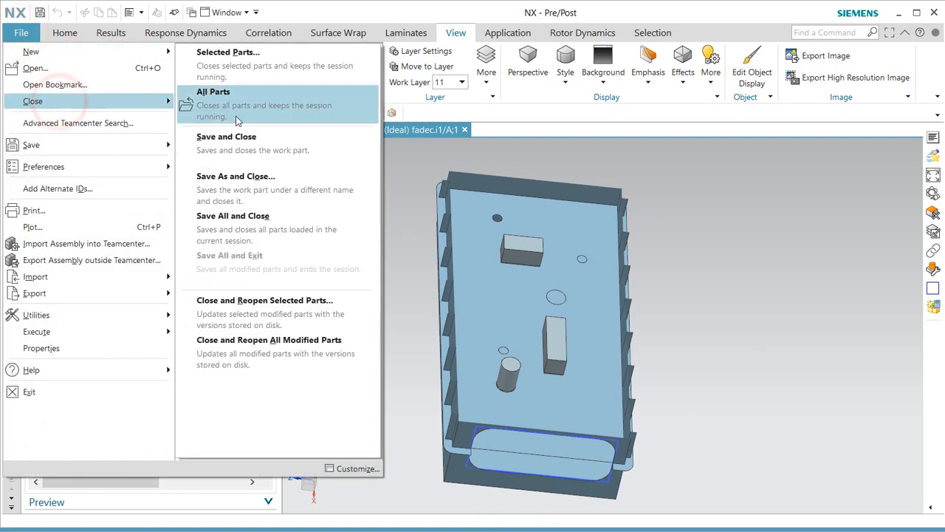
{"action": "left_click", "coordinate": [276, 311]}
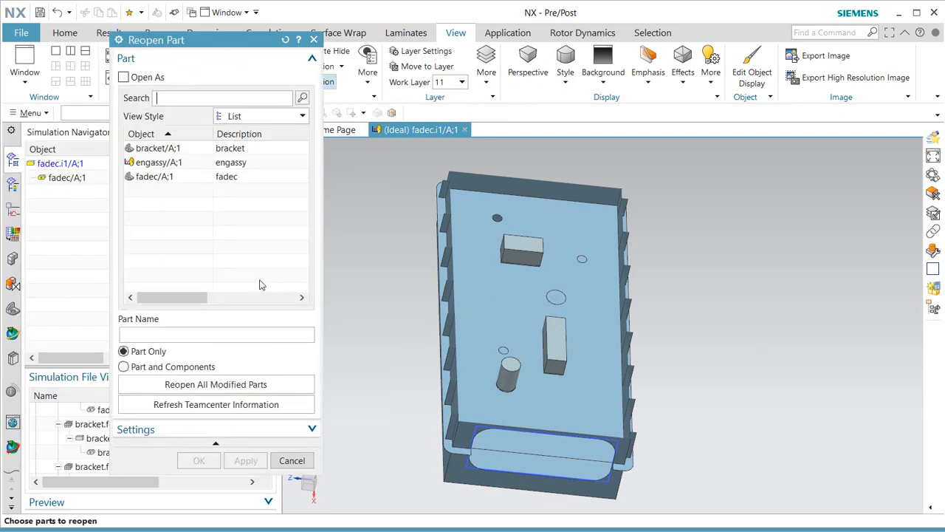
{"action": "left_click", "coordinate": [158, 147]}
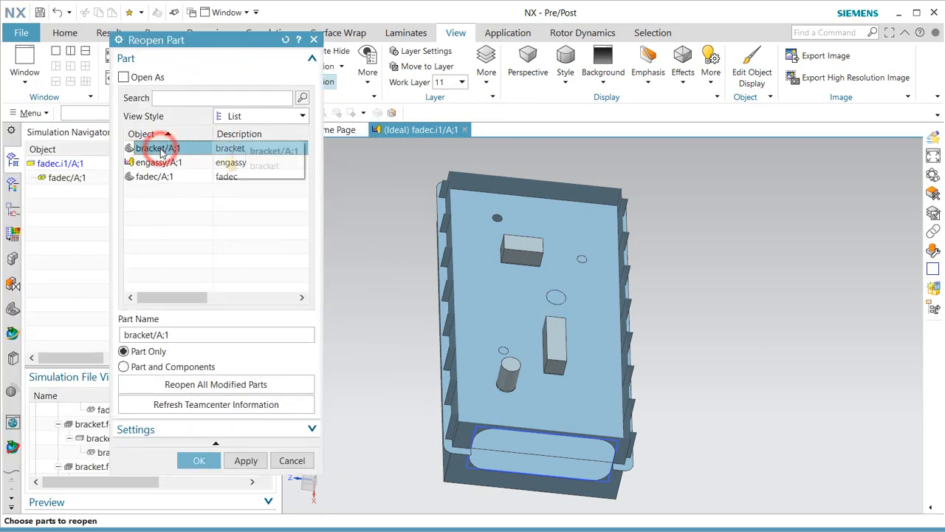
{"action": "left_click", "coordinate": [201, 461]}
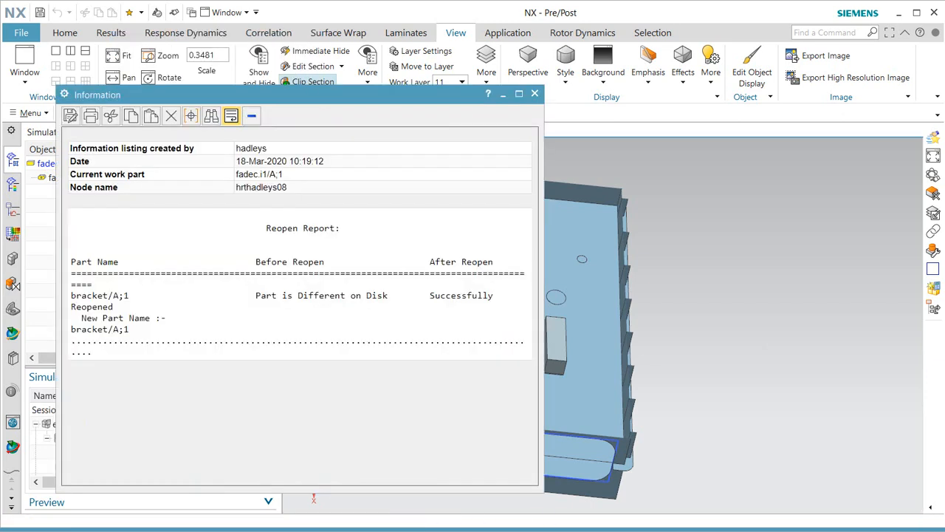
{"action": "left_click", "coordinate": [535, 94]}
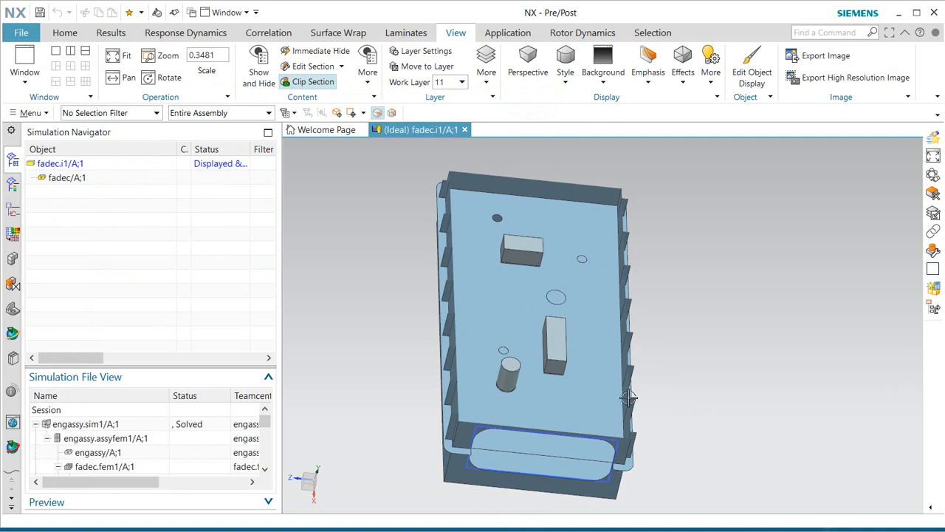
Display bracket/A;1 from Simulation File View to check the new hole.
{"action": "scroll", "coordinate": [122, 451], "scroll_direction": "down", "scroll_amount": 2}
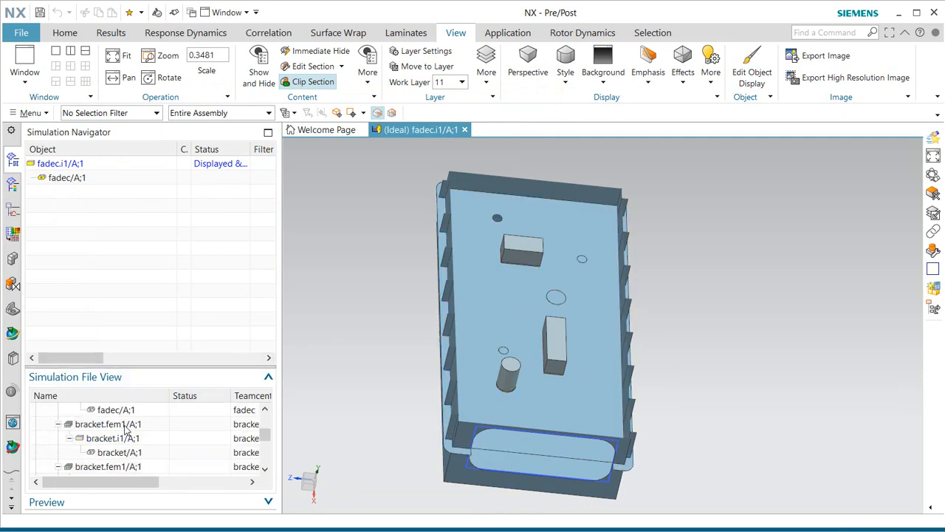
{"action": "scroll", "coordinate": [126, 427], "scroll_direction": "up", "scroll_amount": 1}
{"action": "scroll", "coordinate": [124, 433], "scroll_direction": "down", "scroll_amount": 1}
{"action": "double_click", "coordinate": [122, 452]}
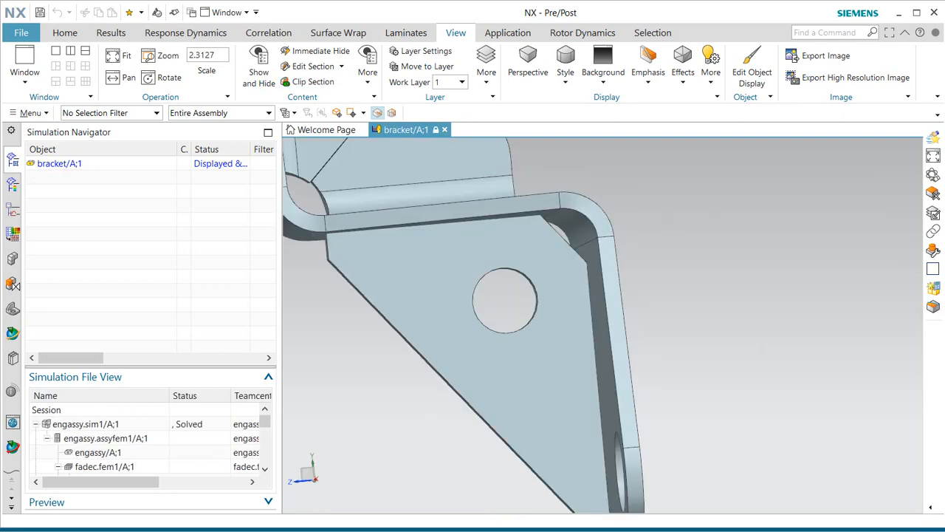
Display the idealized bracket.i1, then open bracket.fem1 so its mesh updates.
{"action": "scroll", "coordinate": [188, 415], "scroll_direction": "down", "scroll_amount": 2}
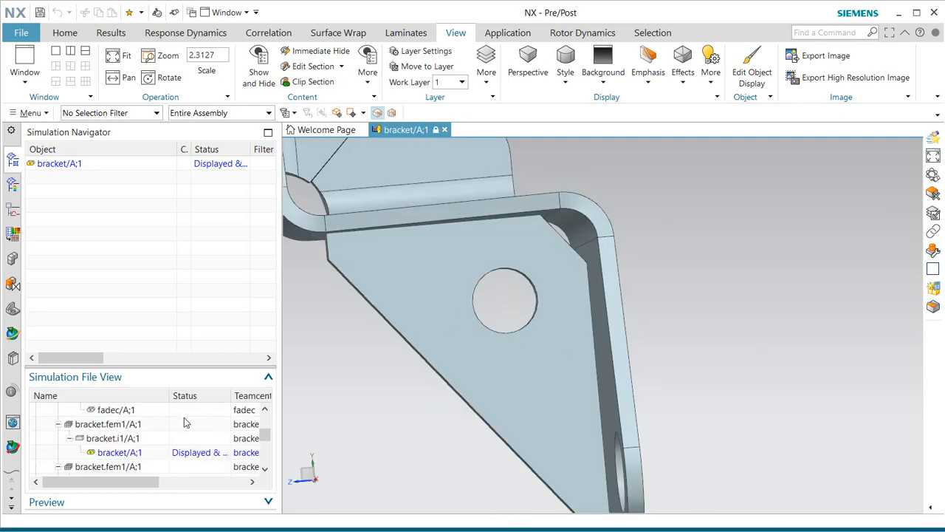
{"action": "double_click", "coordinate": [119, 439]}
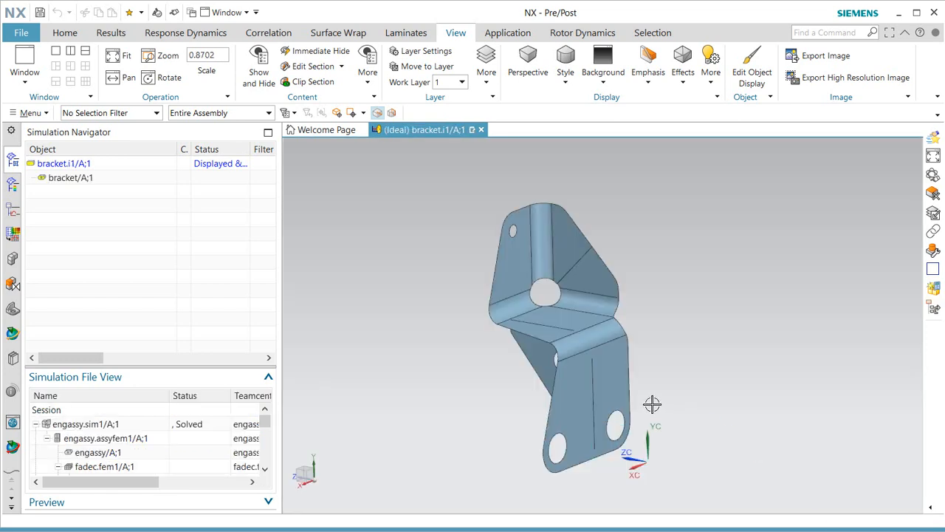
{"action": "mouse_move", "coordinate": [652, 403]}
{"action": "middle_mouse_down"}
{"action": "mouse_move", "coordinate": [692, 391]}
{"action": "mouse_move", "coordinate": [657, 399]}
{"action": "middle_mouse_up"}
{"action": "scroll", "coordinate": [85, 453], "scroll_direction": "down", "scroll_amount": 2}
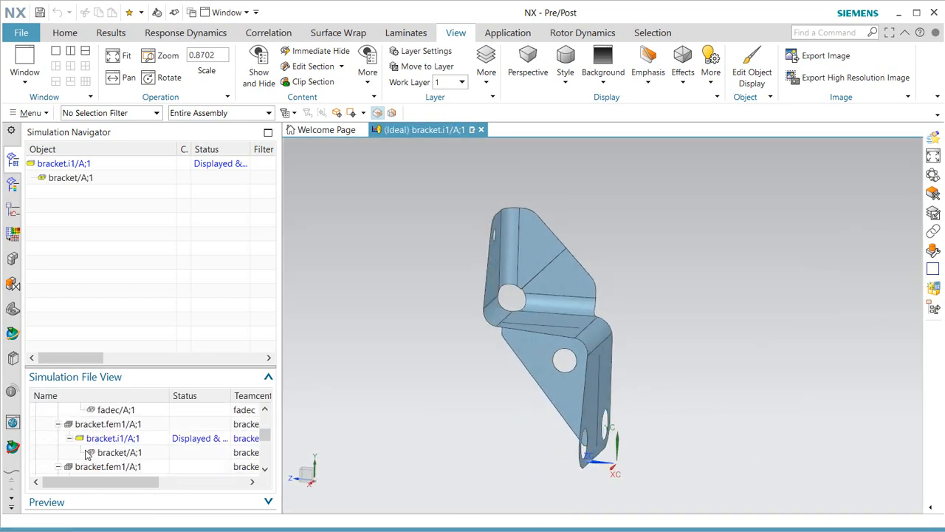
{"action": "double_click", "coordinate": [105, 423]}
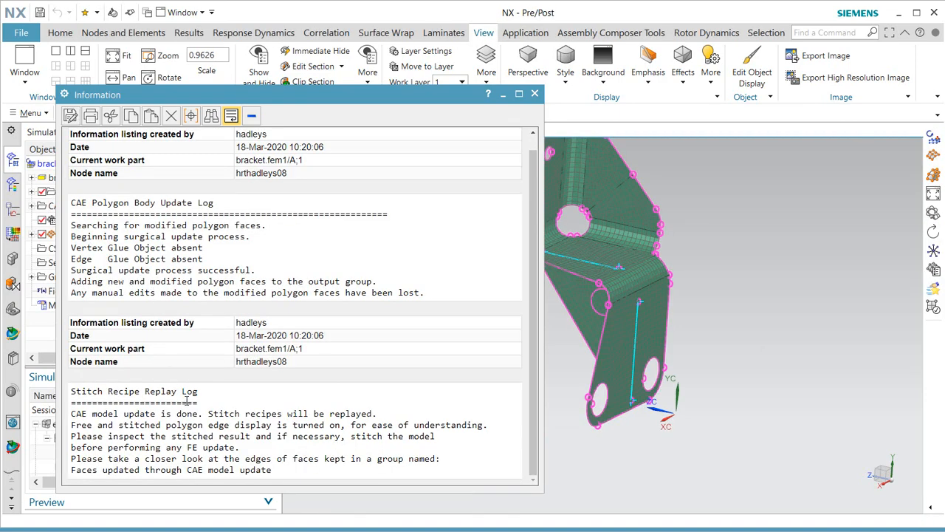
Dismiss the update log and update the bracket FEM so it remeshes around the new hole.
{"action": "left_click", "coordinate": [535, 93]}
{"action": "mouse_move", "coordinate": [576, 265]}
{"action": "middle_mouse_down"}
{"action": "mouse_move", "coordinate": [598, 258]}
{"action": "mouse_move", "coordinate": [586, 262]}
{"action": "middle_mouse_up"}
{"action": "scroll", "coordinate": [599, 298], "scroll_direction": "up", "scroll_amount": 4}
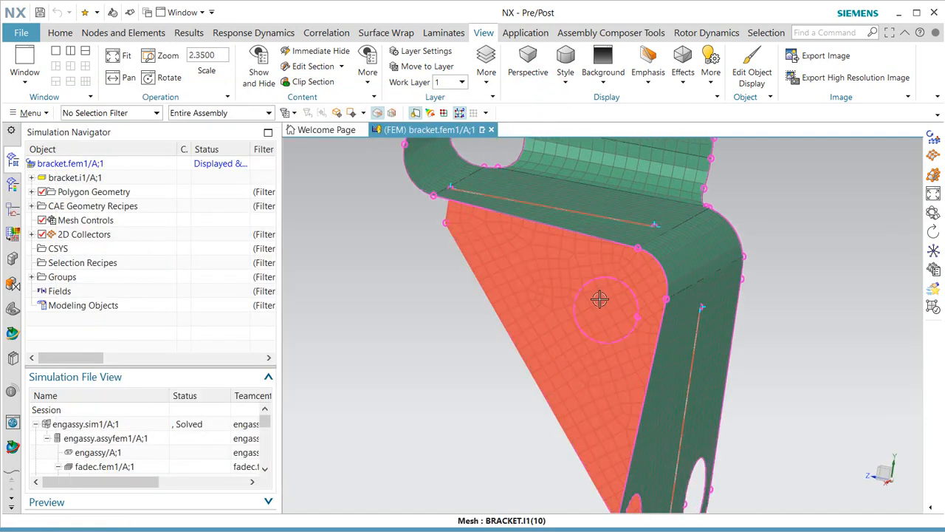
{"action": "left_click", "coordinate": [60, 32]}
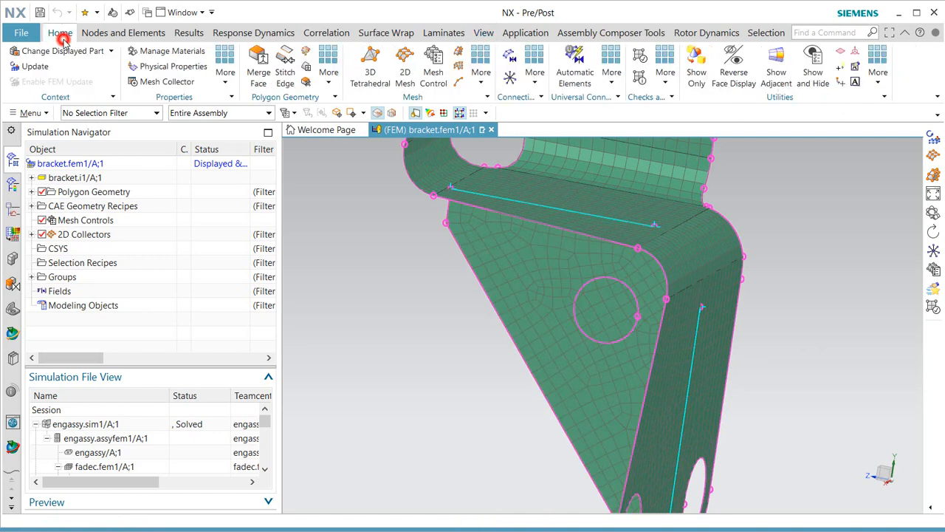
{"action": "left_click", "coordinate": [36, 65]}
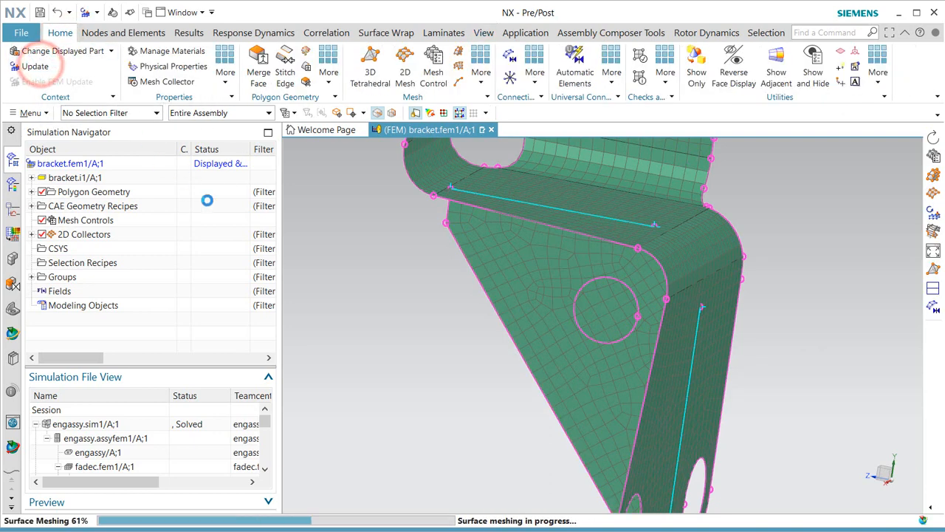
Inspect the remeshed bracket, then open fadec.fem1 so its mesh updates too.
{"action": "middle_click_drag", "start_coordinate": [520, 296], "coordinate": [544, 352]}
{"action": "scroll", "coordinate": [521, 335], "scroll_direction": "down", "scroll_amount": 3}
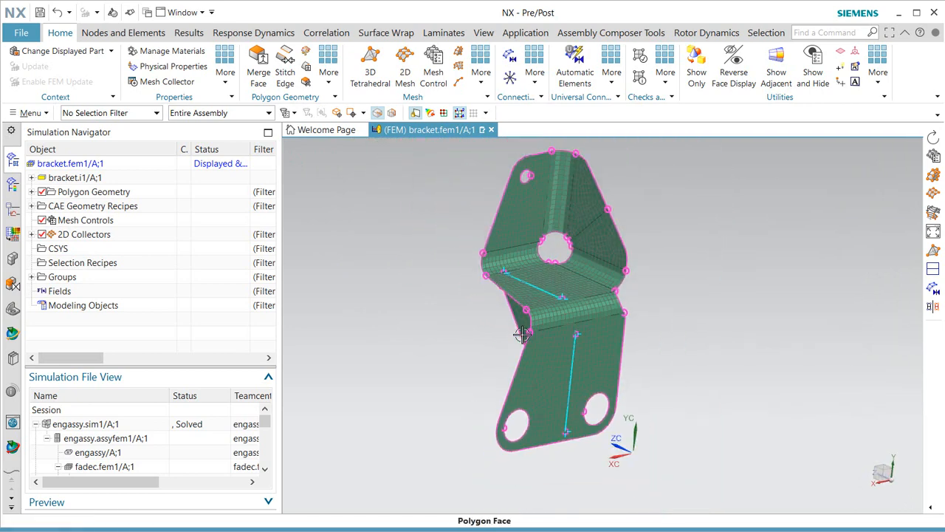
{"action": "scroll", "coordinate": [198, 439], "scroll_direction": "down", "scroll_amount": 1}
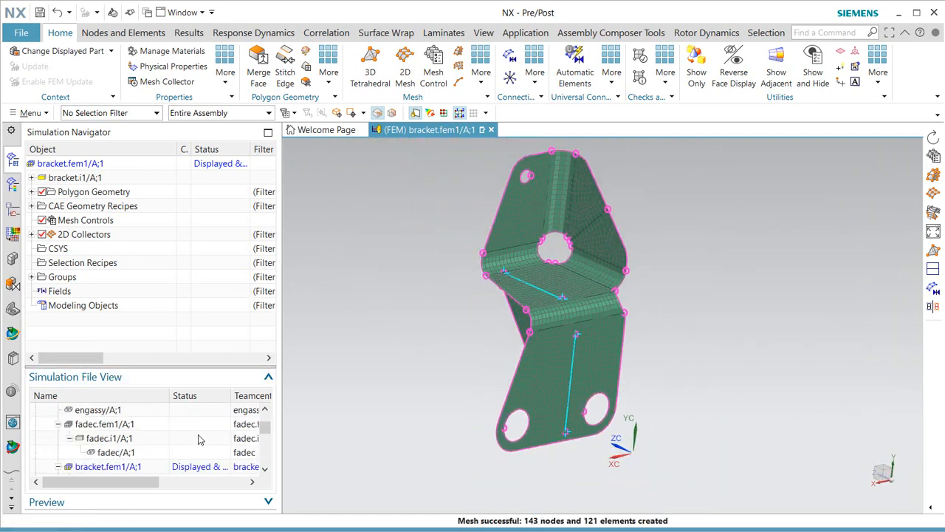
{"action": "double_click", "coordinate": [118, 426]}
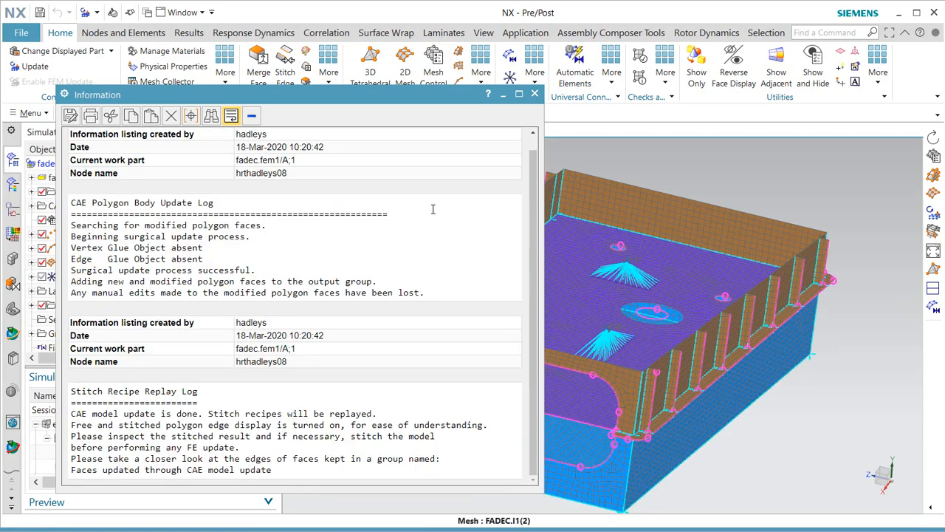
Dismiss the fadec update log and update the fadec plate mesh to the changed geometry.
{"action": "left_click", "coordinate": [536, 95]}
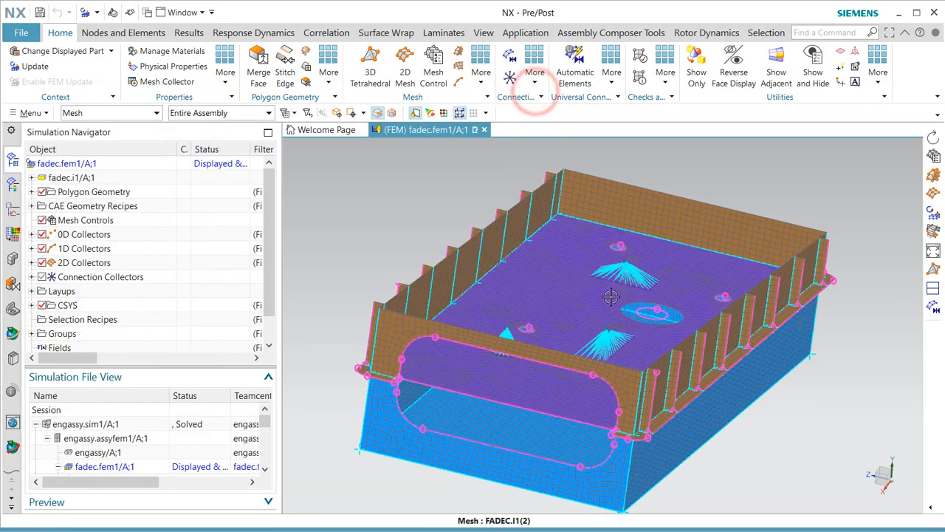
{"action": "middle_click_drag", "start_coordinate": [613, 269], "coordinate": [707, 259]}
{"action": "scroll", "coordinate": [707, 259], "scroll_direction": "up", "scroll_amount": 5}
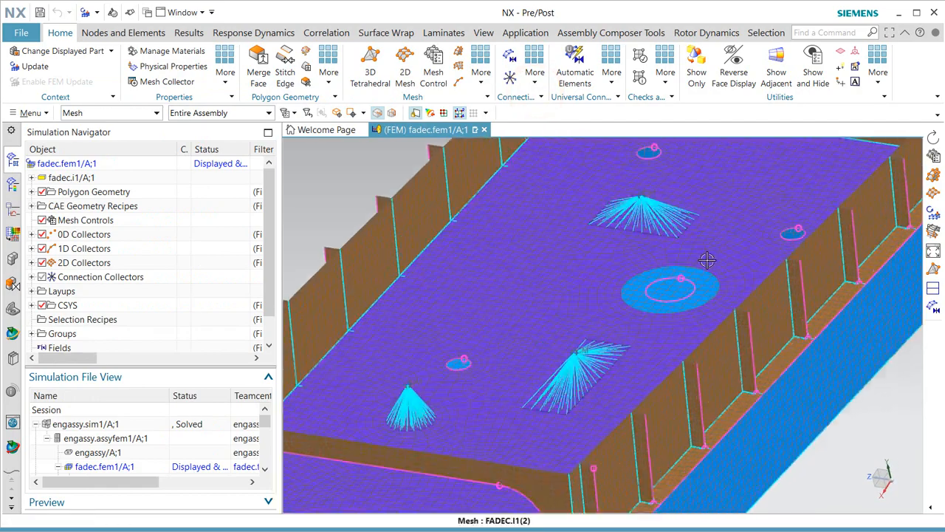
{"action": "scroll", "coordinate": [509, 276], "scroll_direction": "down", "scroll_amount": 3}
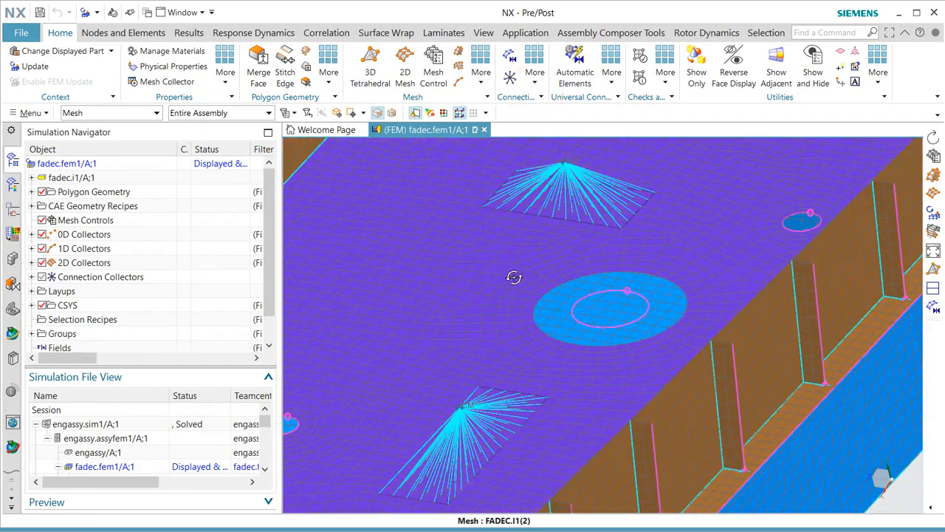
{"action": "middle_click_drag", "start_coordinate": [513, 276], "coordinate": [534, 306]}
{"action": "left_click", "coordinate": [357, 145]}
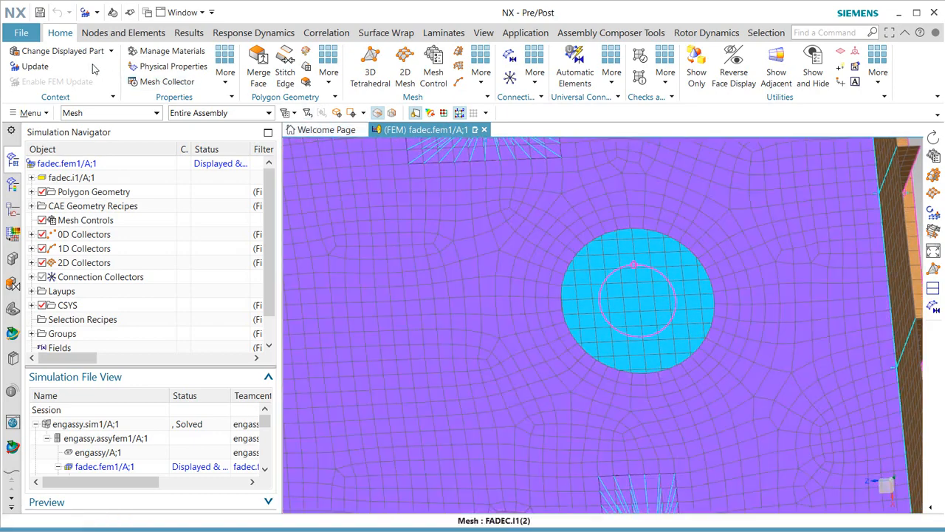
{"action": "left_click", "coordinate": [37, 67]}
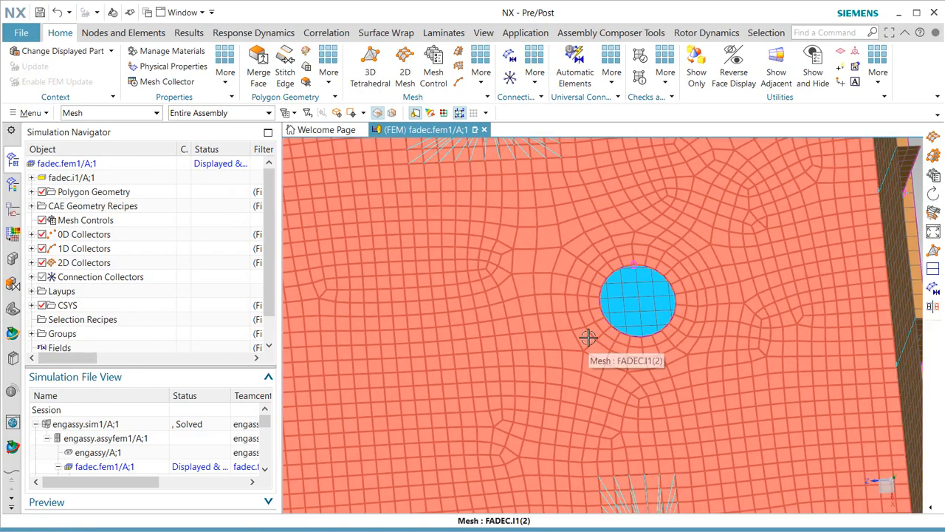
Update Laminate1's global layups and zones (3 zones, no errors), then open engassy.assyfem1.
{"action": "scroll", "coordinate": [589, 338], "scroll_direction": "down", "scroll_amount": 3}
{"action": "middle_click_drag", "start_coordinate": [589, 386], "coordinate": [545, 278]}
{"action": "scroll", "coordinate": [544, 274], "scroll_direction": "down", "scroll_amount": 2}
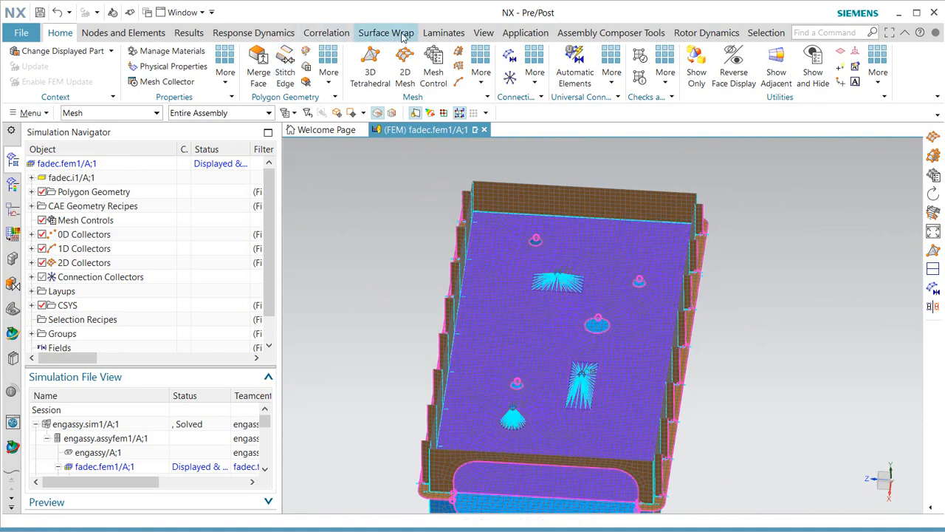
{"action": "left_click", "coordinate": [439, 33]}
{"action": "left_click", "coordinate": [192, 57]}
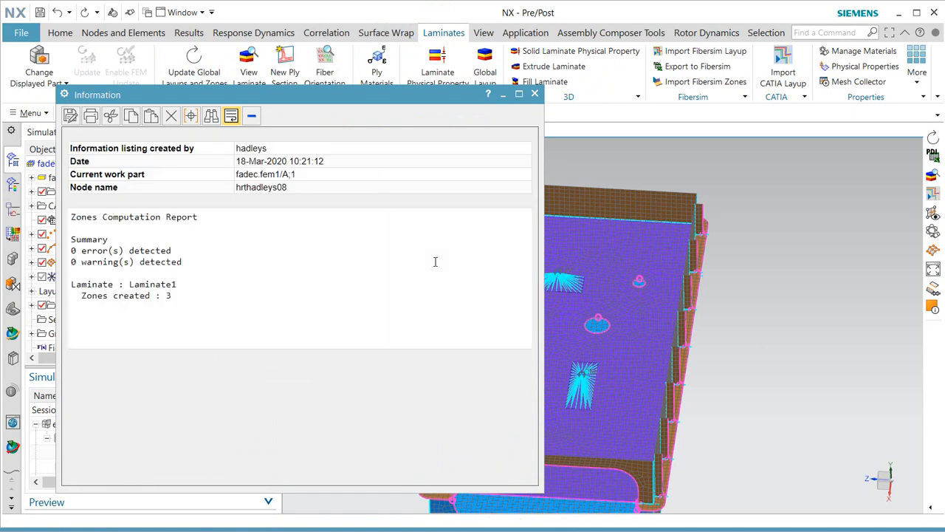
{"action": "left_click", "coordinate": [534, 96]}
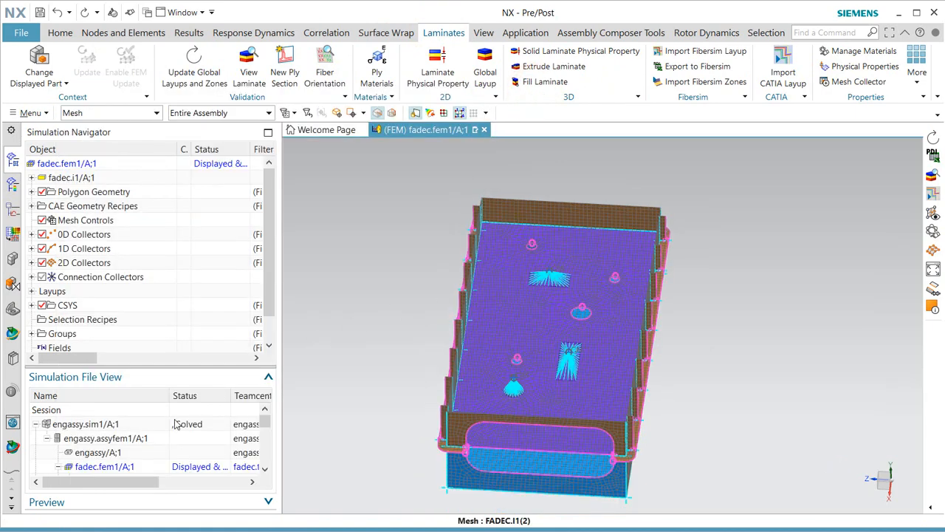
{"action": "double_click", "coordinate": [102, 440]}
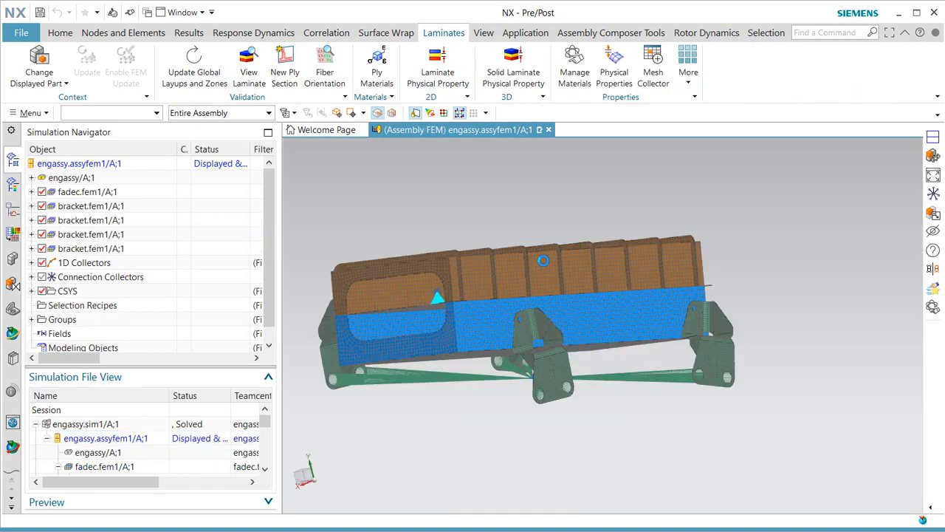
Auto-resolve the conflicting node and element label offsets in the Assembly Label Manager, then open engassy.sim1.
{"action": "middle_click_drag", "start_coordinate": [537, 319], "coordinate": [571, 323]}
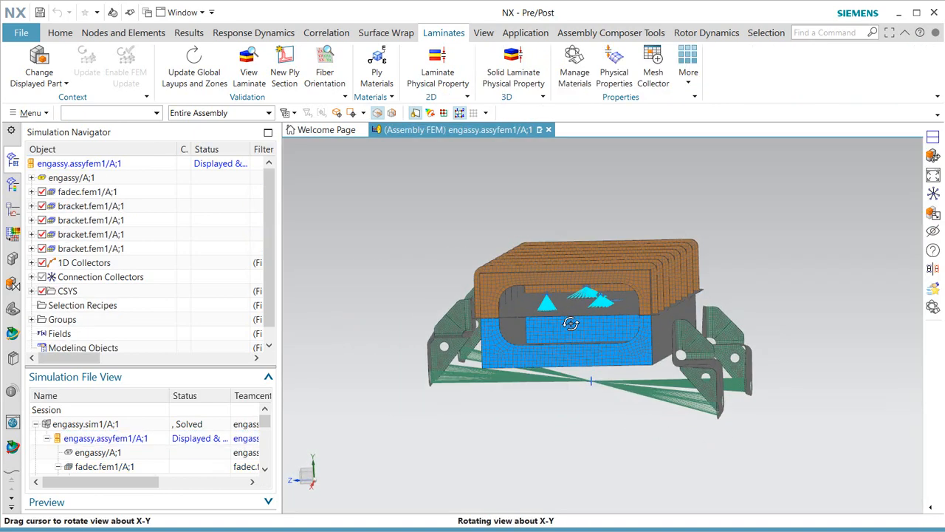
{"action": "right_click", "coordinate": [94, 168]}
{"action": "mouse_move", "coordinate": [199, 384]}
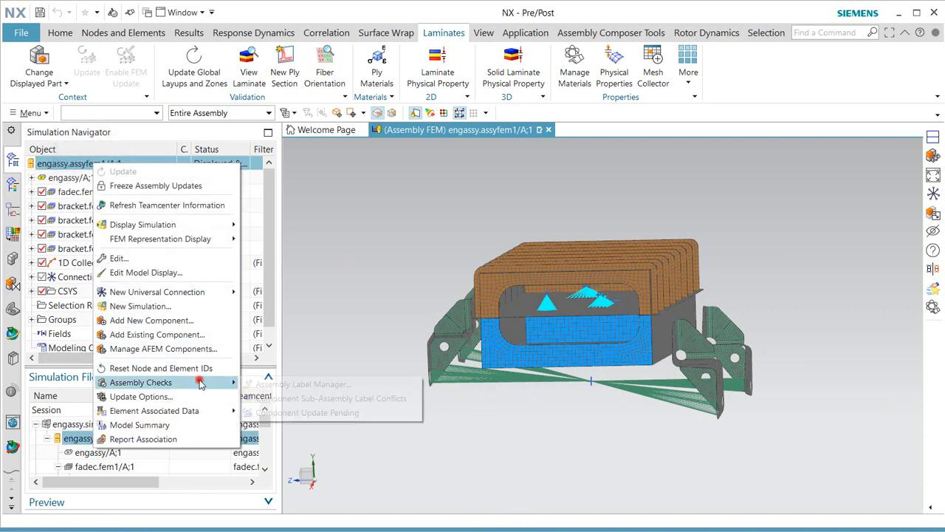
{"action": "left_click", "coordinate": [275, 384]}
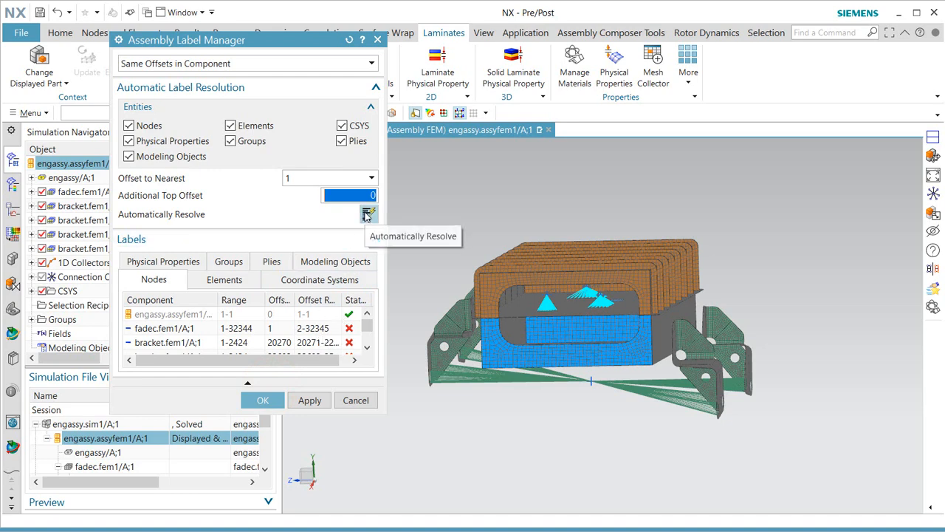
{"action": "left_click", "coordinate": [367, 213]}
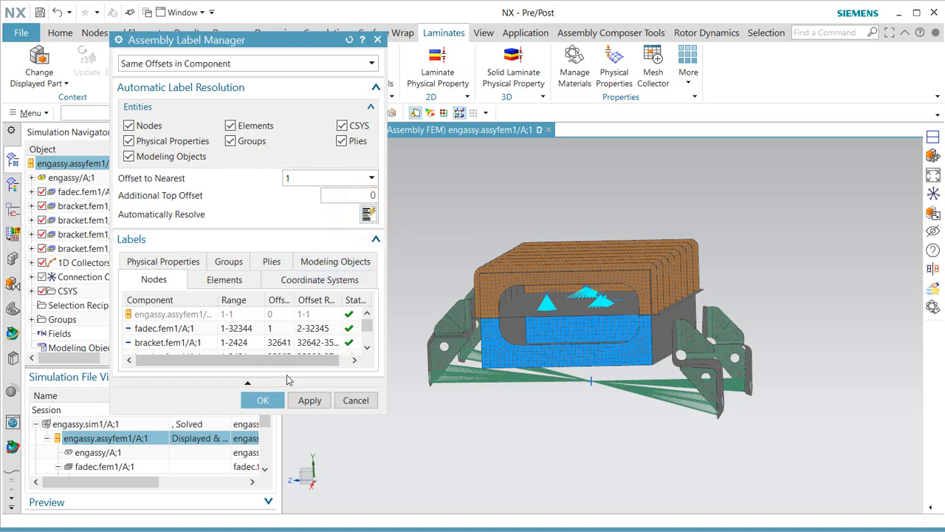
{"action": "left_click", "coordinate": [264, 400]}
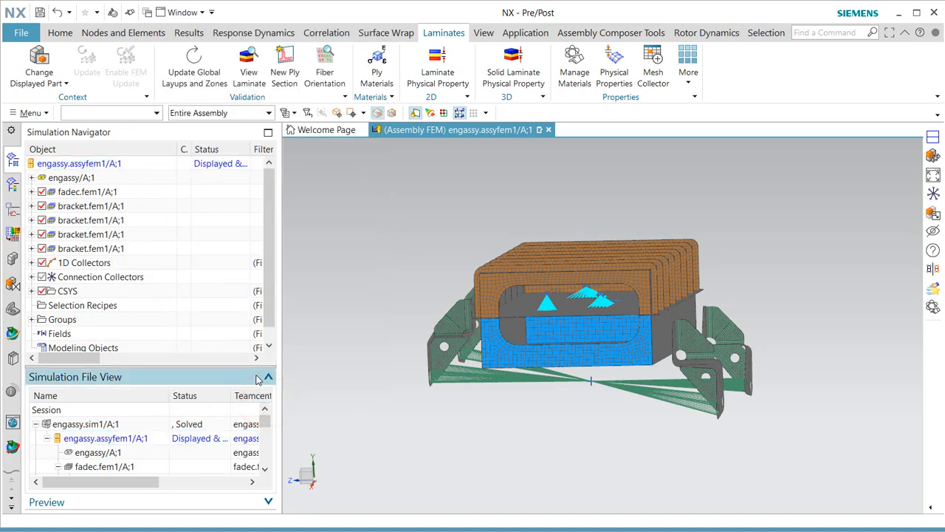
{"action": "double_click", "coordinate": [111, 427]}
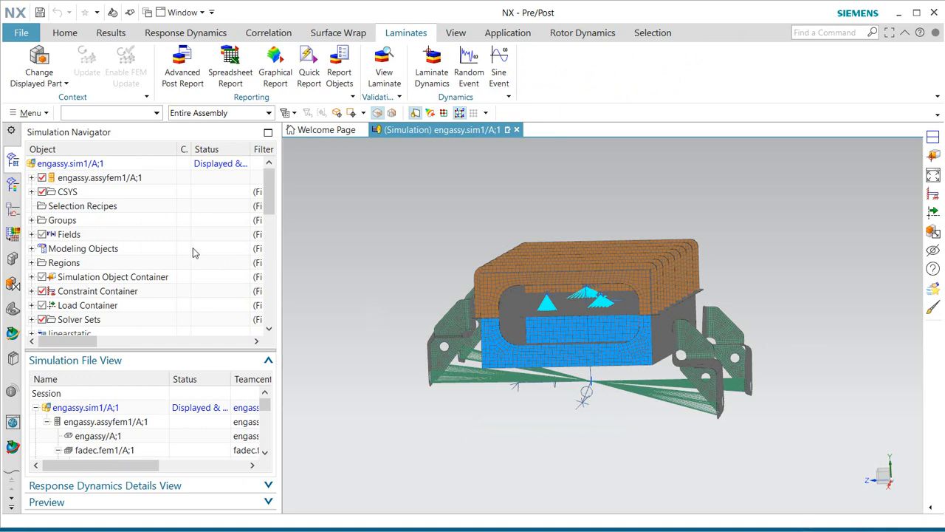
Clone the linearstatic solution and rename the copy linearstatic2.
{"action": "scroll", "coordinate": [193, 250], "scroll_direction": "down", "scroll_amount": 2}
{"action": "scroll", "coordinate": [166, 258], "scroll_direction": "up", "scroll_amount": 2}
{"action": "scroll", "coordinate": [166, 253], "scroll_direction": "down", "scroll_amount": 1}
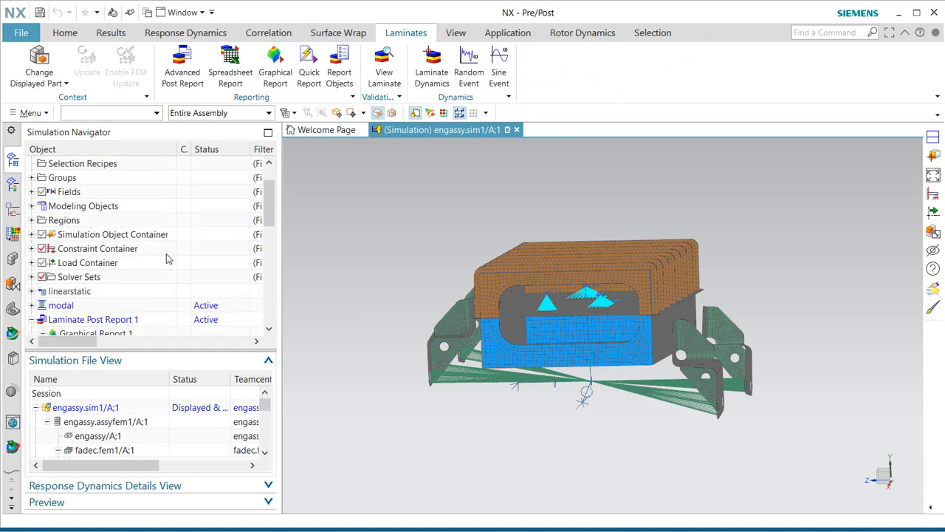
{"action": "left_click", "coordinate": [73, 292]}
{"action": "right_click", "coordinate": [73, 291]}
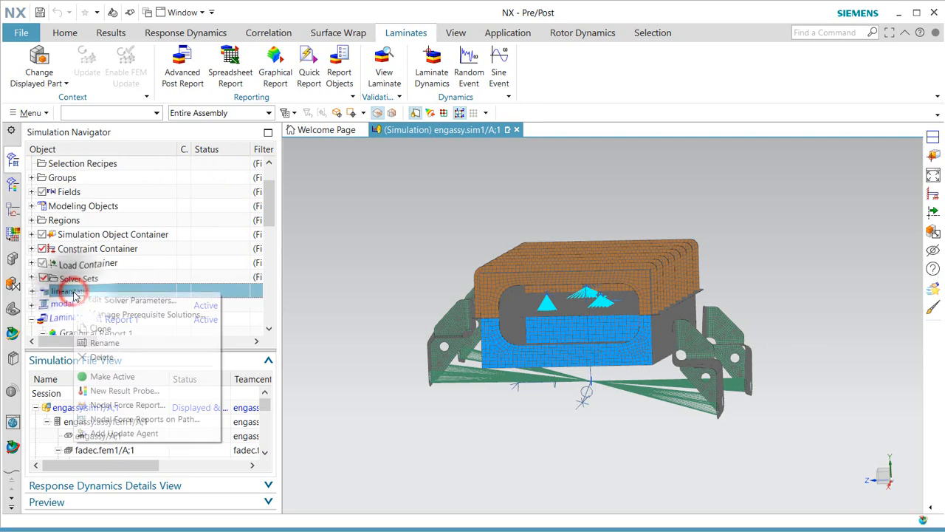
{"action": "left_click", "coordinate": [108, 325]}
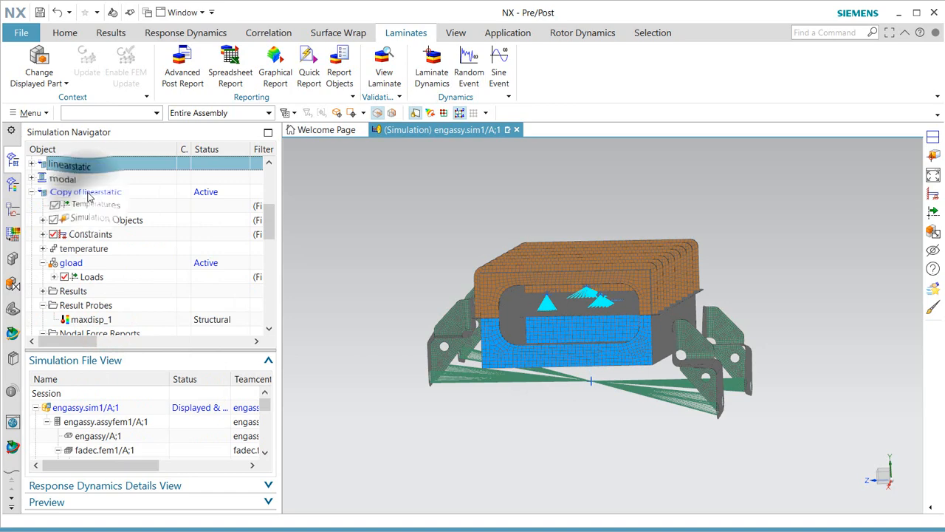
{"action": "right_click", "coordinate": [87, 193]}
{"action": "left_click", "coordinate": [141, 274]}
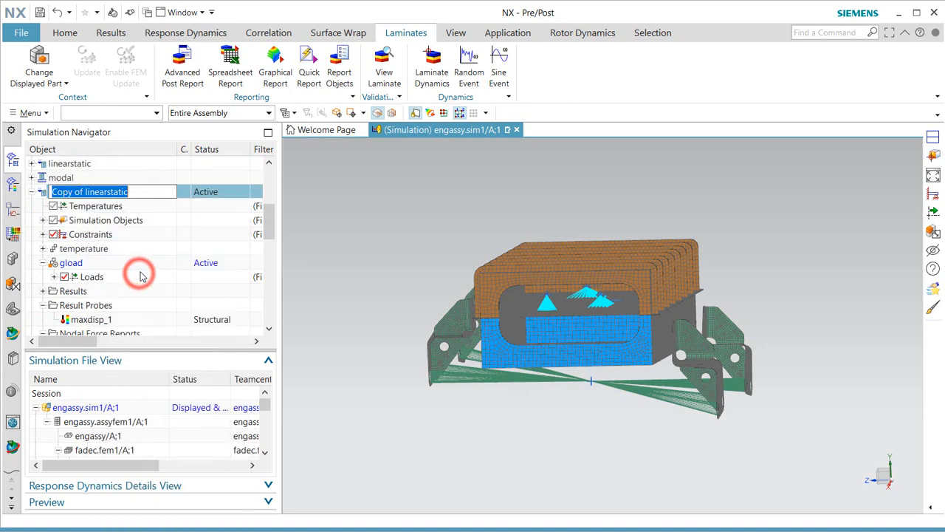
{"action": "type", "text": "linearstat"}
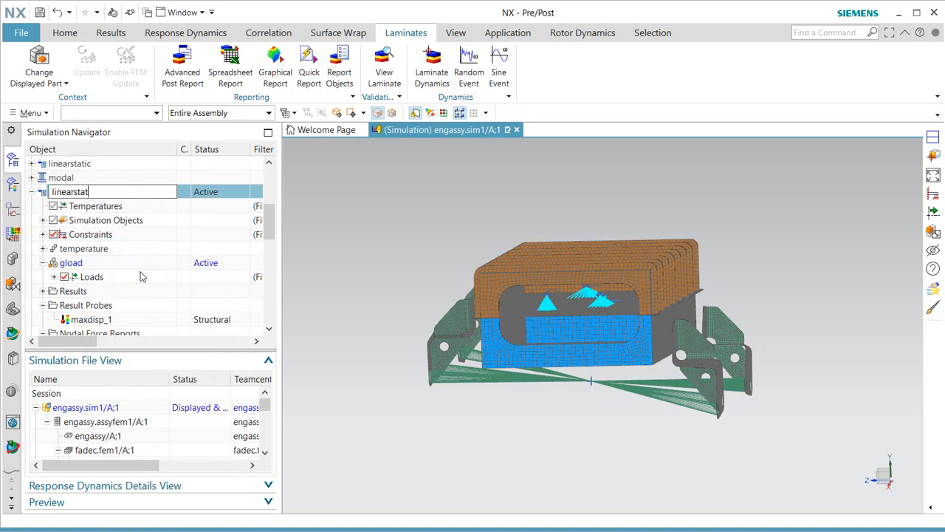
{"action": "type", "text": "ic2"}
{"action": "key", "text": "Return"}
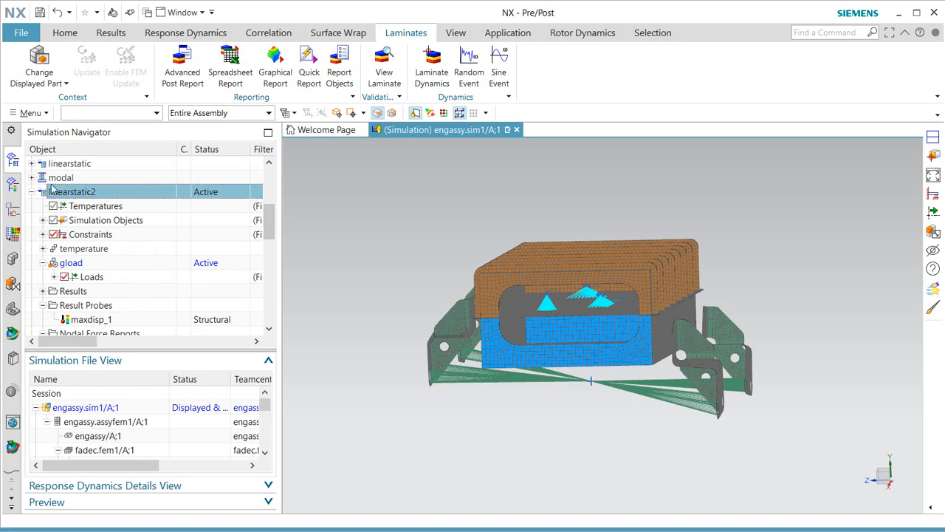
Solve linearstatic2 to completion and close the solver monitors and information listing.
{"action": "right_click", "coordinate": [74, 194]}
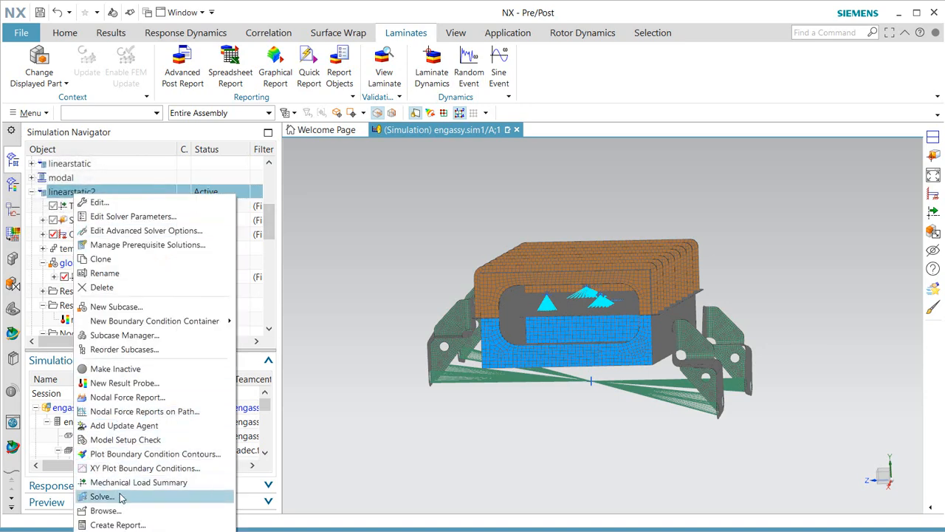
{"action": "left_click", "coordinate": [101, 496]}
{"action": "left_click", "coordinate": [242, 216]}
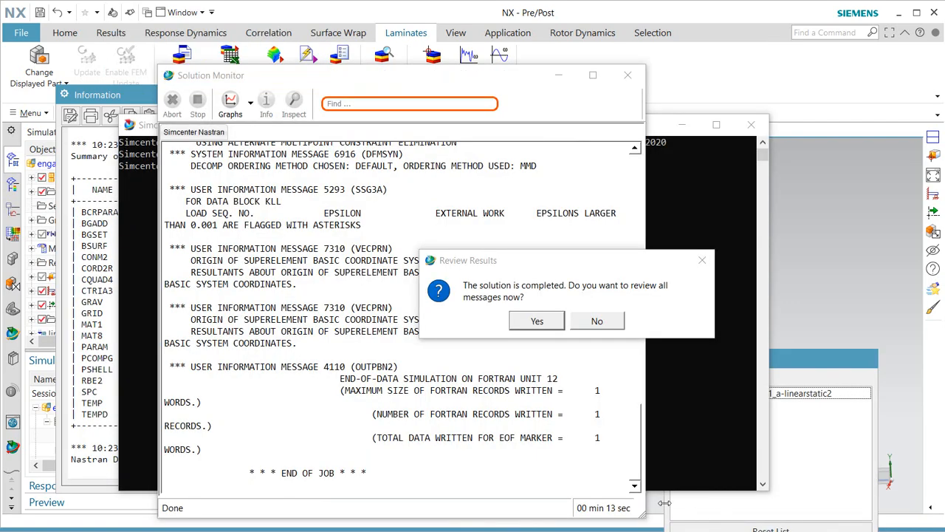
{"action": "left_click", "coordinate": [597, 320]}
{"action": "left_click", "coordinate": [799, 353]}
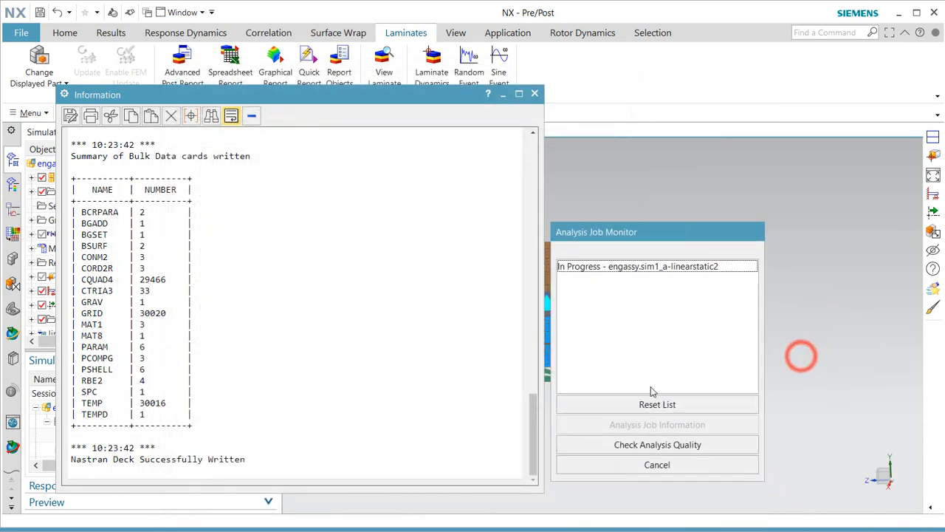
{"action": "left_click", "coordinate": [647, 465]}
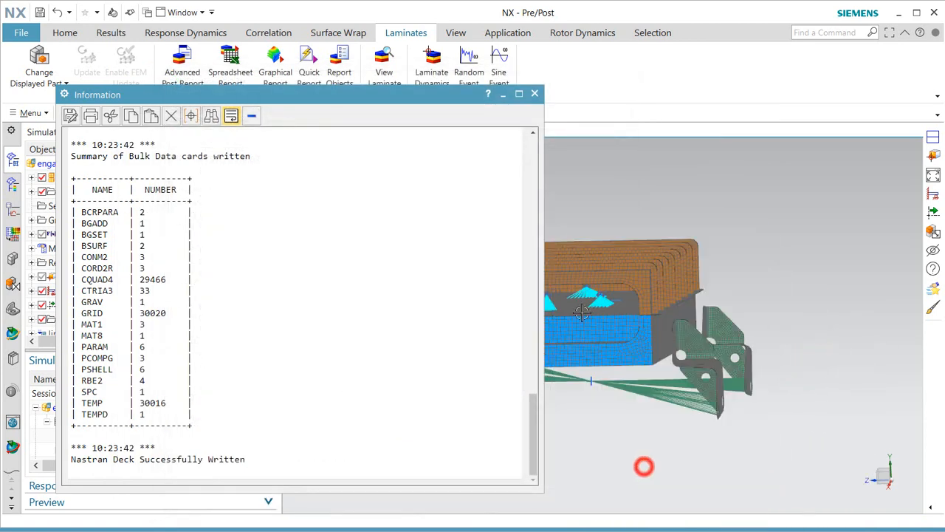
{"action": "left_click", "coordinate": [535, 95]}
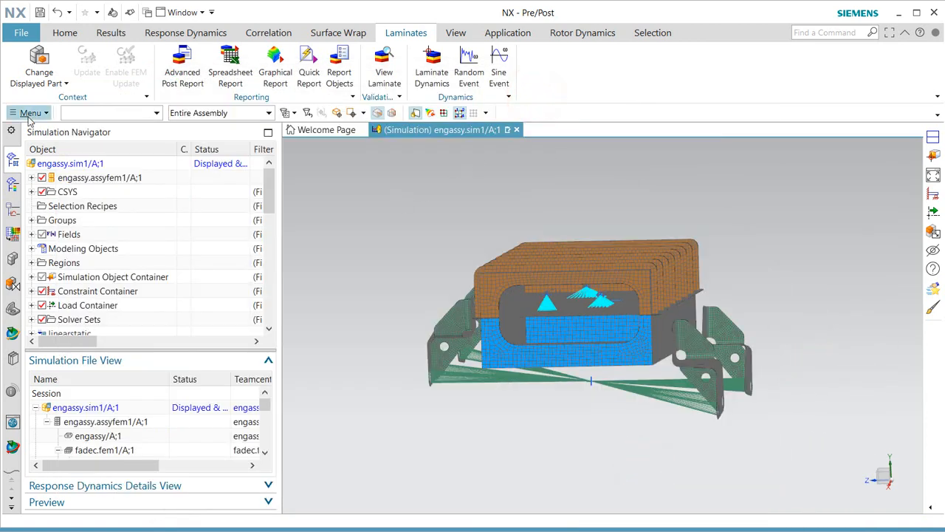
Split the graphics area into two stacked viewports and plot linearstatic's nodal displacement in the top one.
{"action": "scroll", "coordinate": [74, 284], "scroll_direction": "down", "scroll_amount": 2}
{"action": "scroll", "coordinate": [74, 284], "scroll_direction": "down", "scroll_amount": 1}
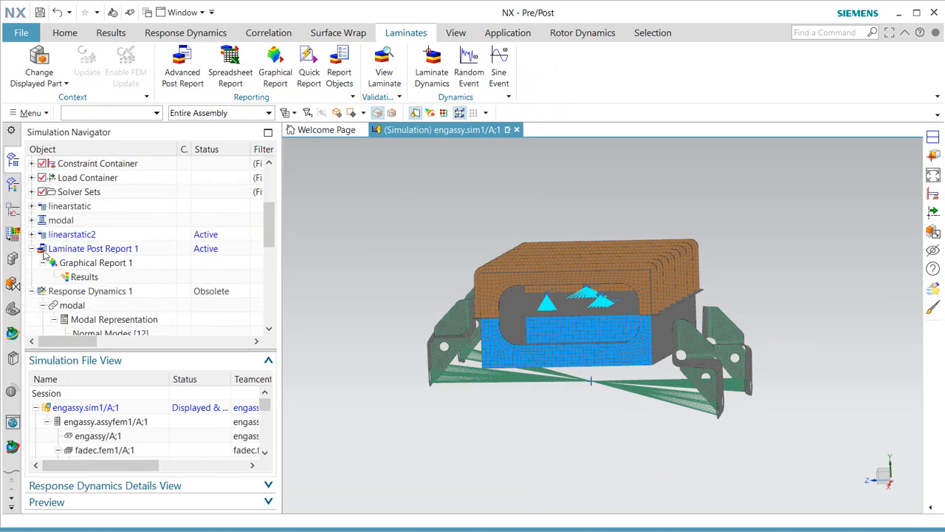
{"action": "left_click", "coordinate": [32, 235]}
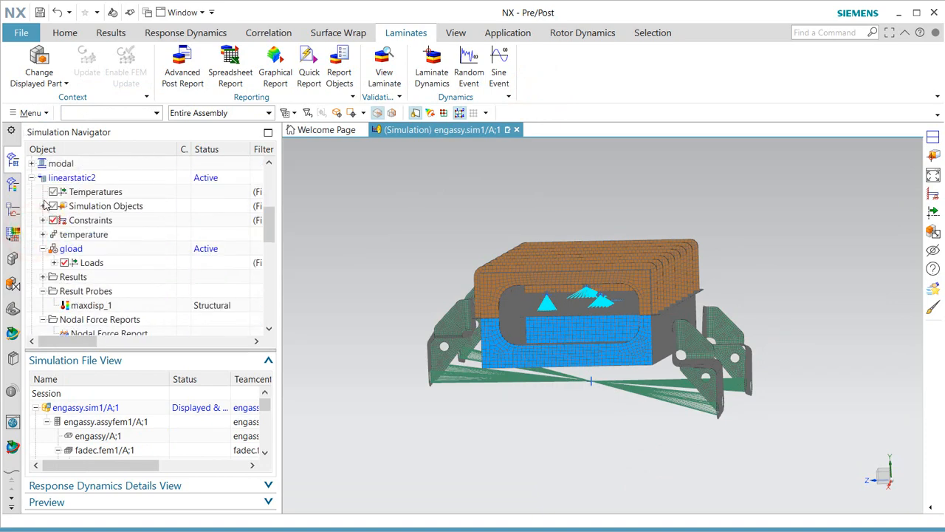
{"action": "scroll", "coordinate": [22, 218], "scroll_direction": "up", "scroll_amount": 1}
{"action": "left_click", "coordinate": [11, 186]}
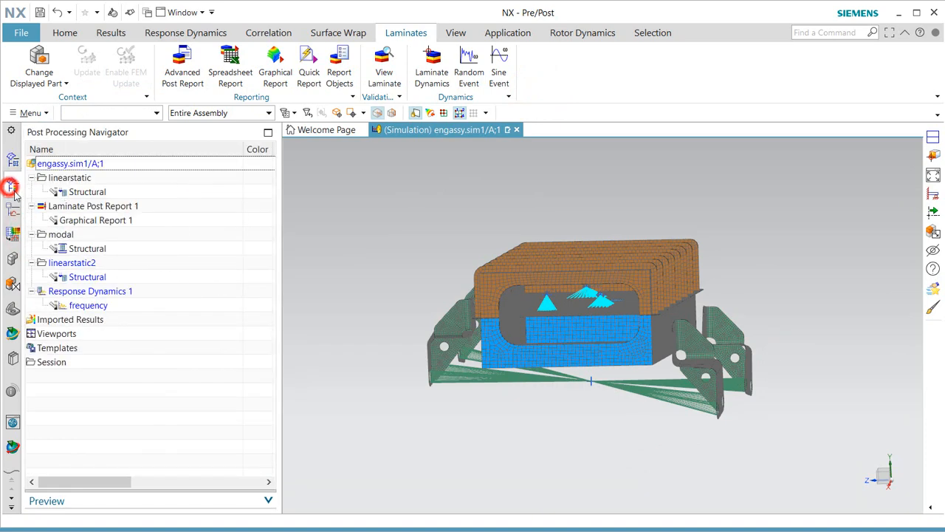
{"action": "left_click", "coordinate": [85, 192]}
{"action": "double_click", "coordinate": [85, 192]}
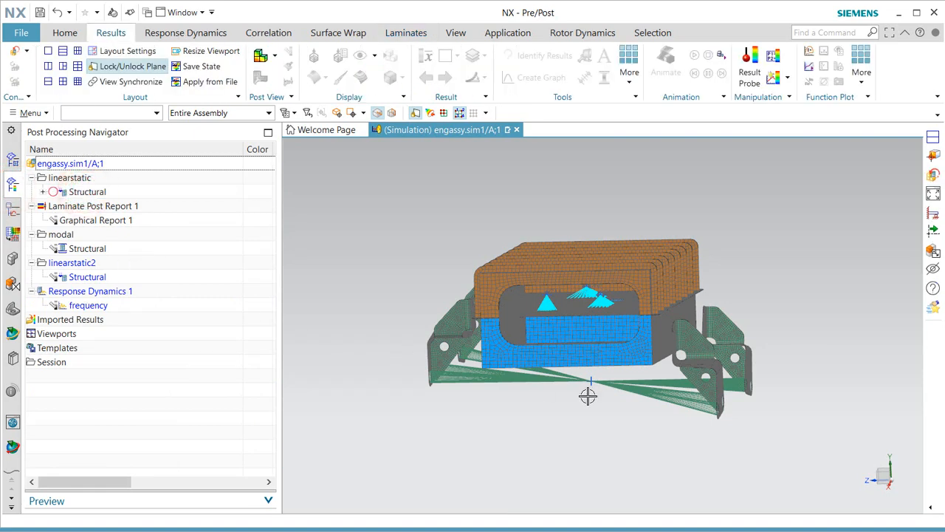
{"action": "left_click", "coordinate": [63, 82]}
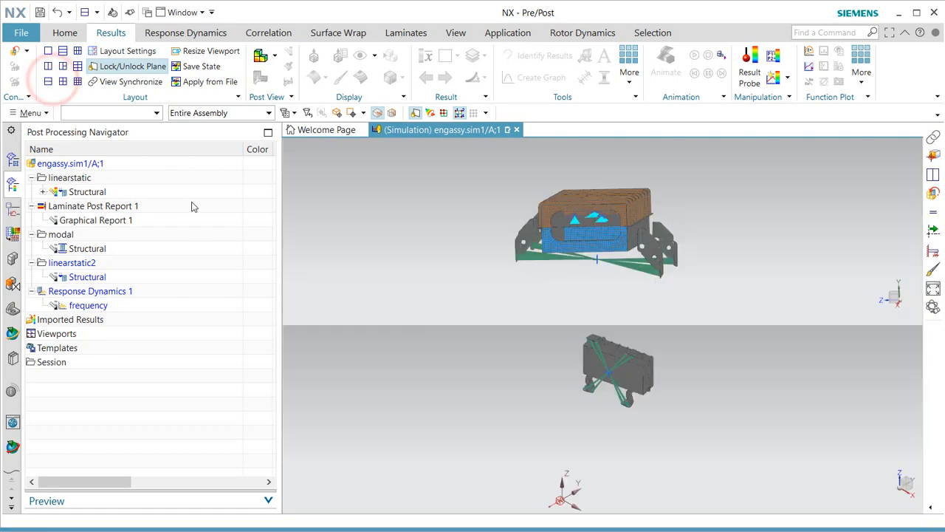
{"action": "left_click", "coordinate": [43, 192]}
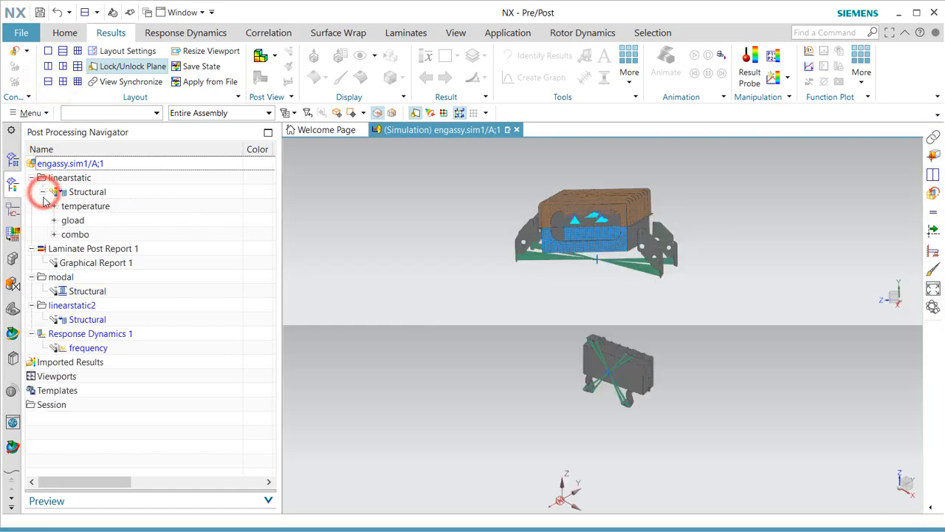
{"action": "left_click", "coordinate": [53, 221]}
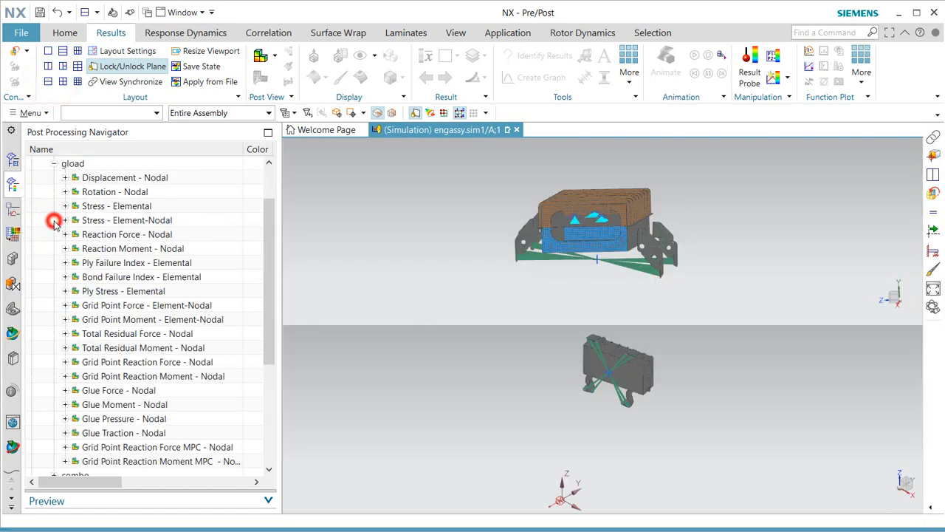
{"action": "double_click", "coordinate": [111, 177]}
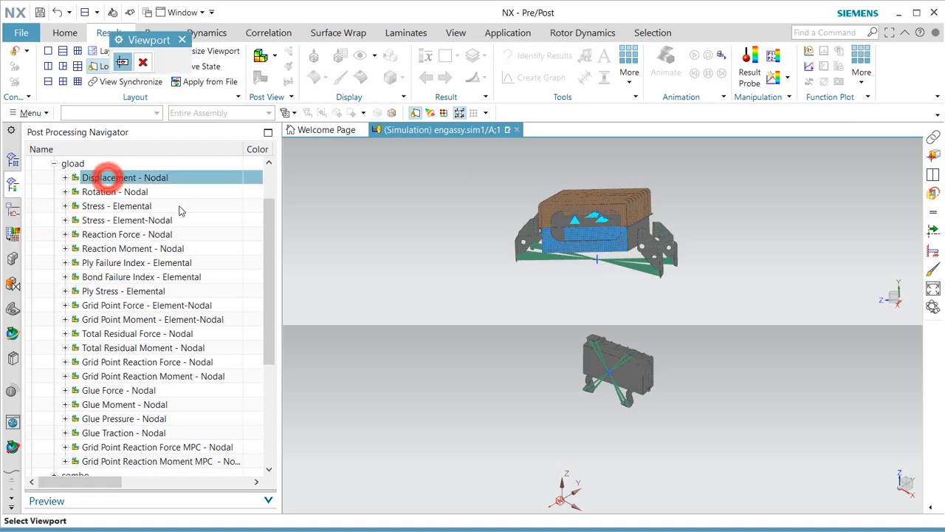
{"action": "left_click", "coordinate": [604, 242]}
Plot linearstatic2's Displacement - Nodal result (max 0.1144 in) in the lower viewport.
{"action": "middle_click_drag", "start_coordinate": [594, 244], "coordinate": [580, 249]}
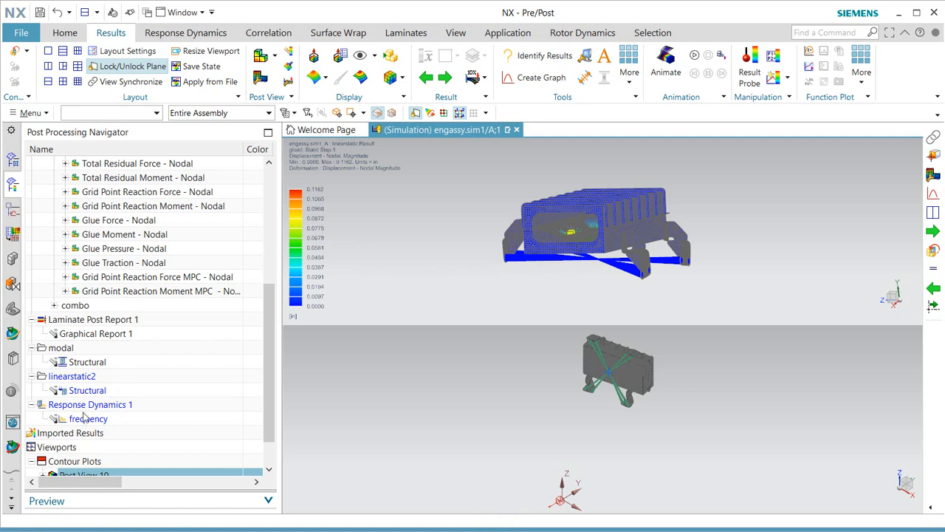
{"action": "double_click", "coordinate": [67, 391]}
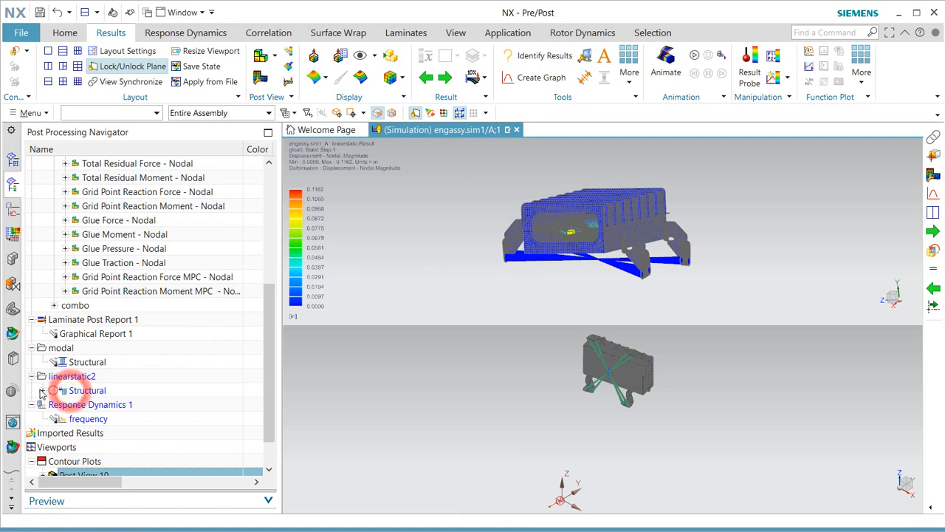
{"action": "left_click", "coordinate": [55, 419]}
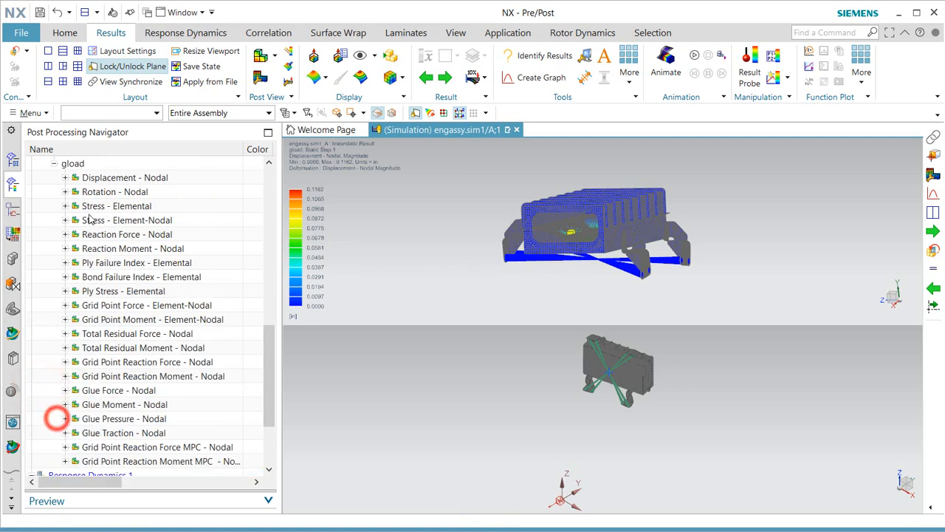
{"action": "double_click", "coordinate": [104, 177]}
{"action": "left_click", "coordinate": [592, 390]}
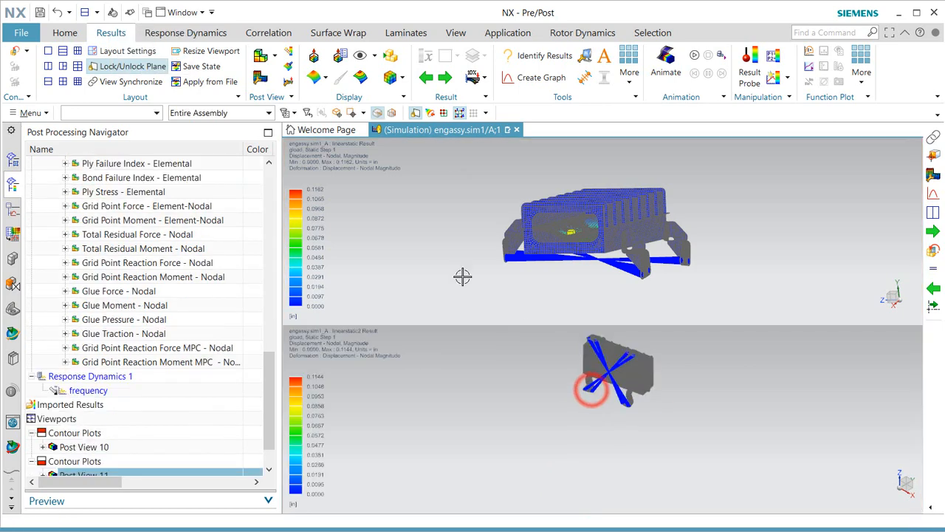
Synchronize the upper and lower viewports and rotate both displacement plots to a matching close-up.
{"action": "left_click", "coordinate": [128, 82]}
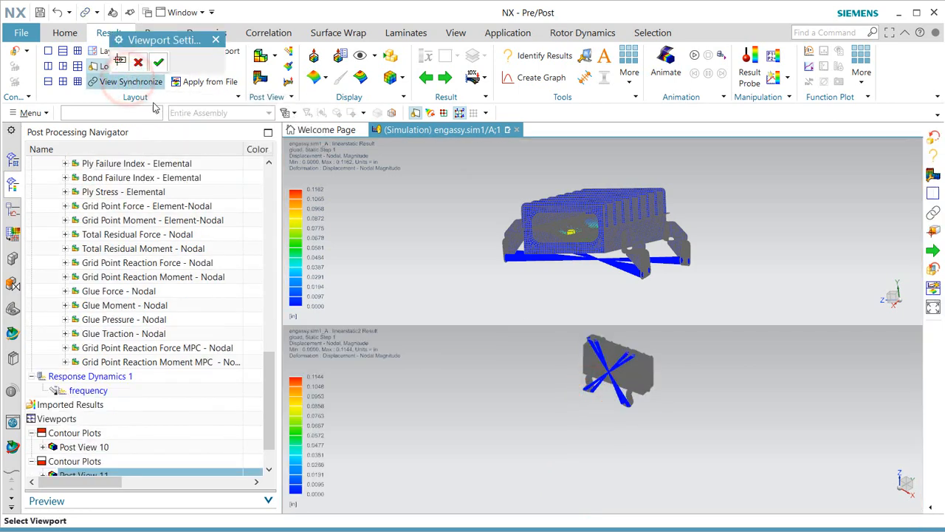
{"action": "left_click", "coordinate": [532, 233]}
{"action": "left_click", "coordinate": [549, 399]}
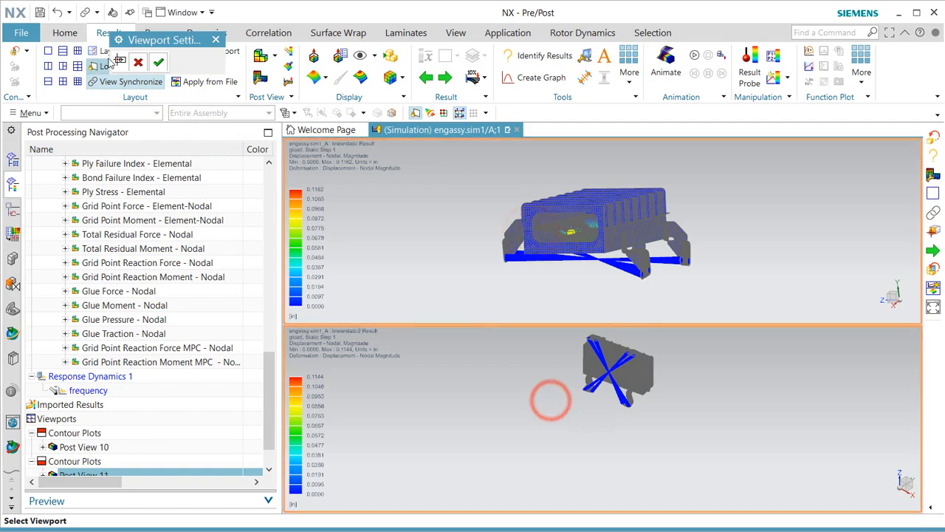
{"action": "left_click", "coordinate": [158, 62]}
{"action": "scroll", "coordinate": [602, 244], "scroll_direction": "up", "scroll_amount": 3}
{"action": "middle_click_drag", "start_coordinate": [610, 242], "coordinate": [544, 280]}
{"action": "scroll", "coordinate": [156, 460], "scroll_direction": "down", "scroll_amount": 1}
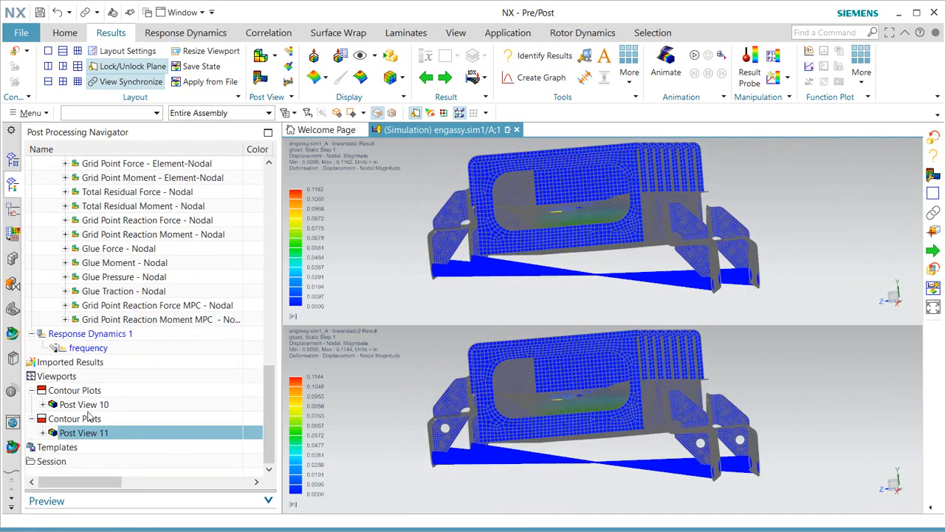
{"action": "left_click", "coordinate": [87, 405], "text": "ctrl"}
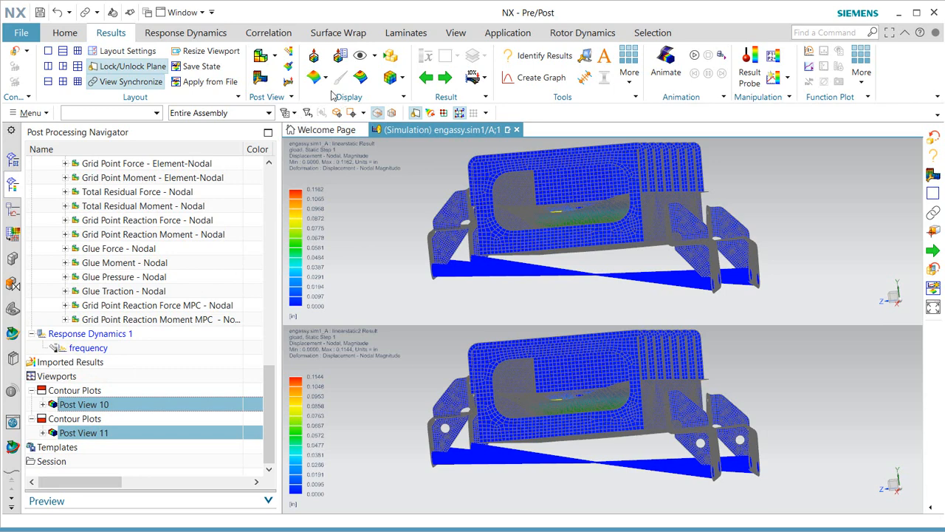
Change the result type of both post views to Stress - Element-Nodal.
{"action": "left_click", "coordinate": [288, 54]}
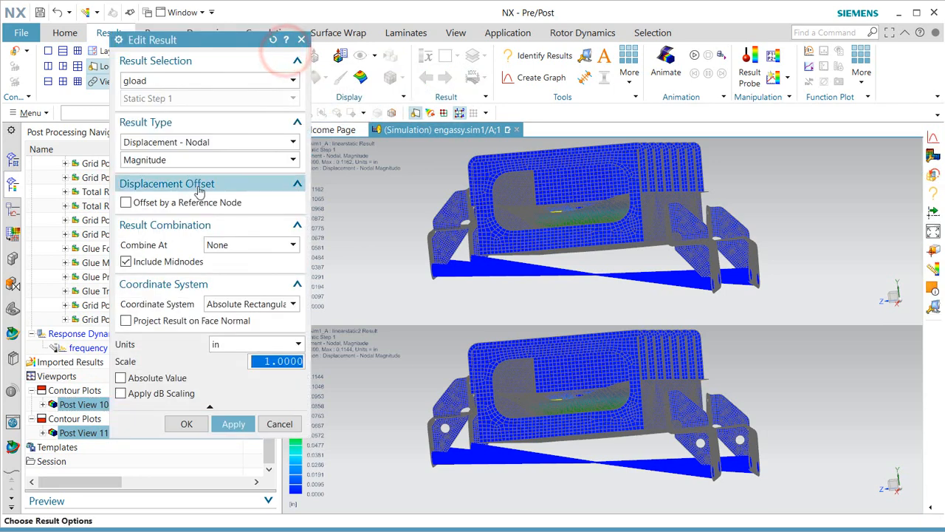
{"action": "left_click", "coordinate": [217, 143]}
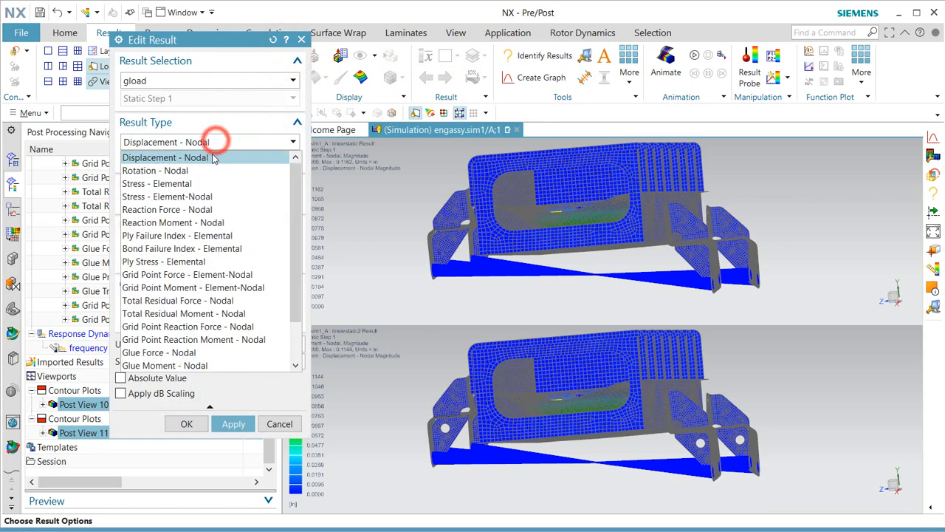
{"action": "left_click", "coordinate": [209, 195]}
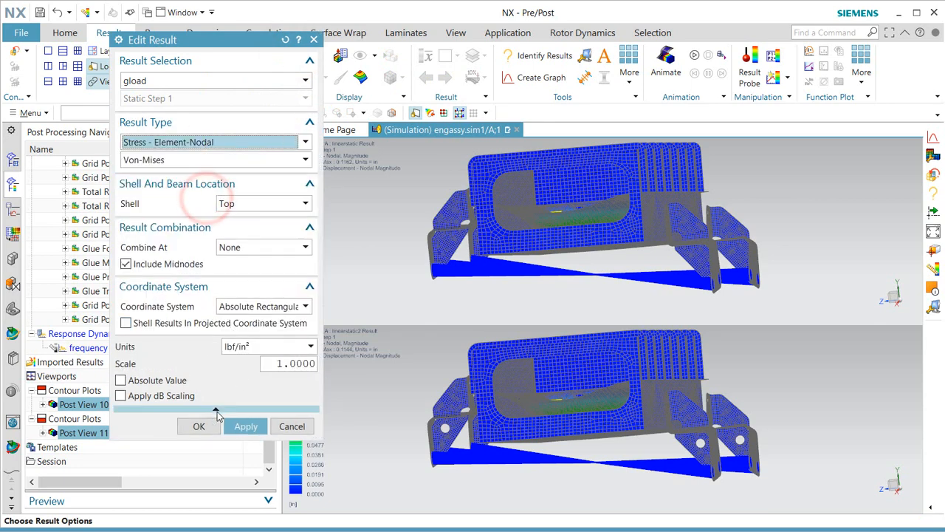
{"action": "left_click", "coordinate": [195, 426]}
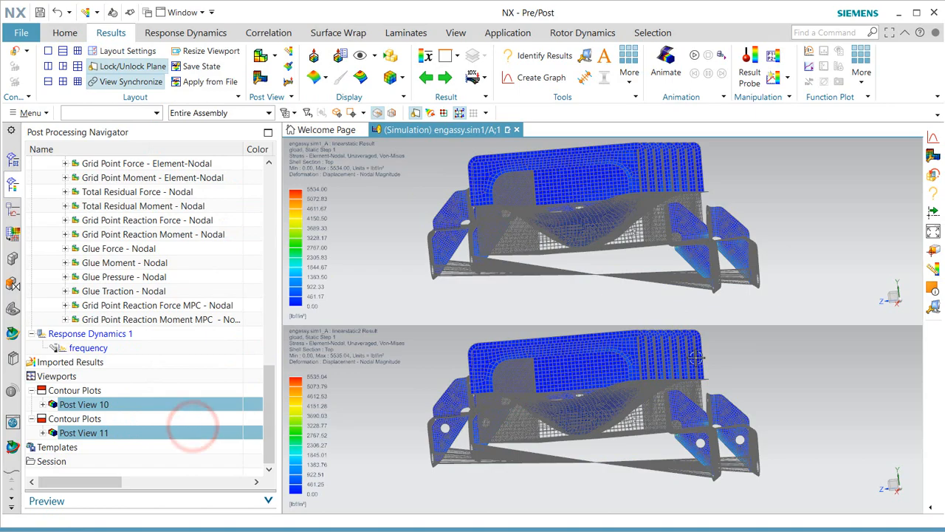
{"action": "scroll", "coordinate": [722, 316], "scroll_direction": "up", "scroll_amount": 3}
{"action": "scroll", "coordinate": [683, 229], "scroll_direction": "up", "scroll_amount": 6}
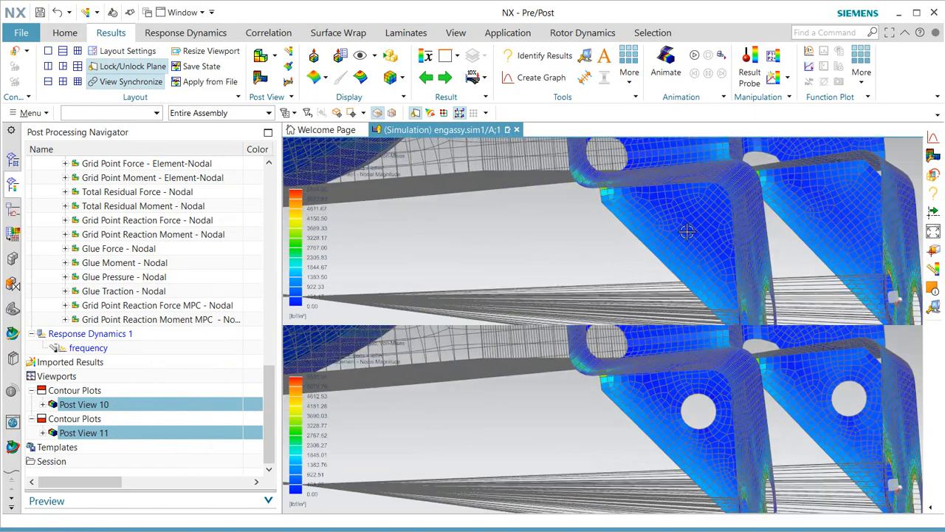
{"action": "middle_click_drag", "start_coordinate": [733, 429], "coordinate": [685, 361]}
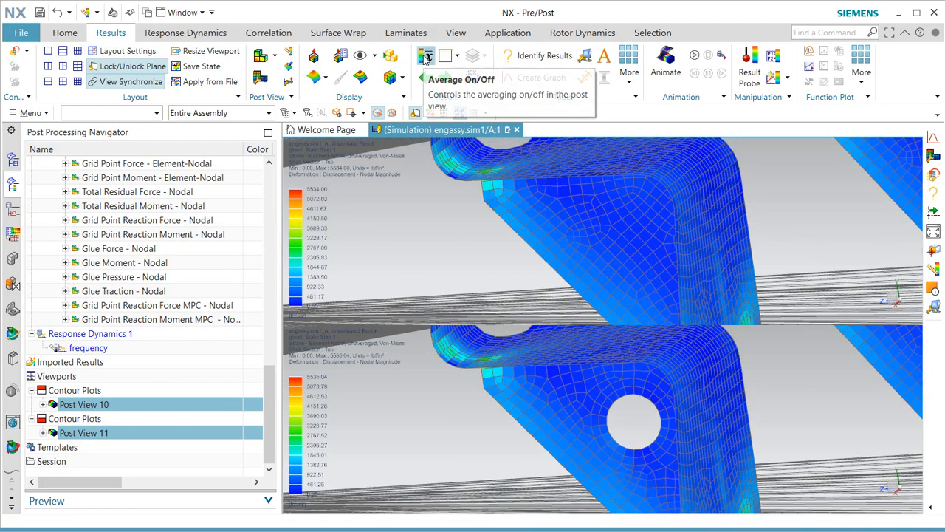
Turn on stress averaging and adjust contour shading, giving Von-Mises maxima of 5452.66 and 5453.92 lbf/in².
{"action": "left_click", "coordinate": [426, 58]}
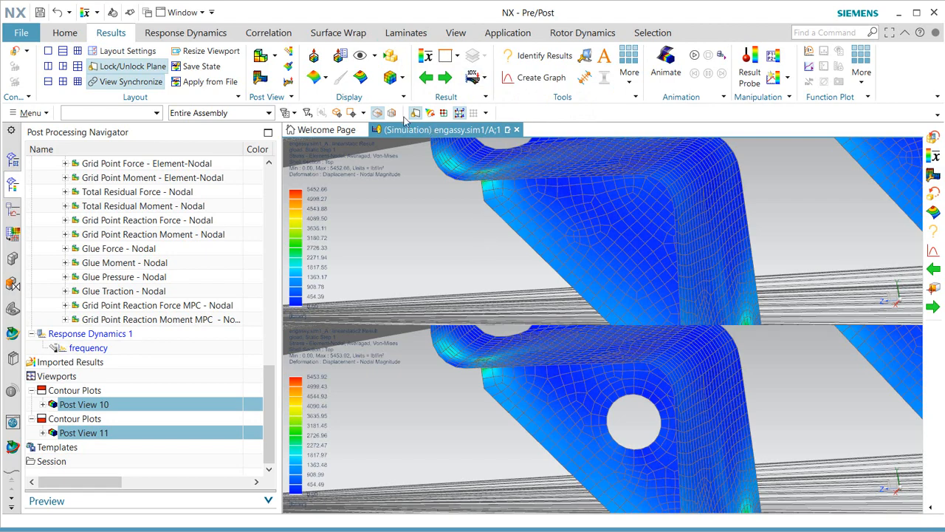
{"action": "left_click", "coordinate": [359, 80]}
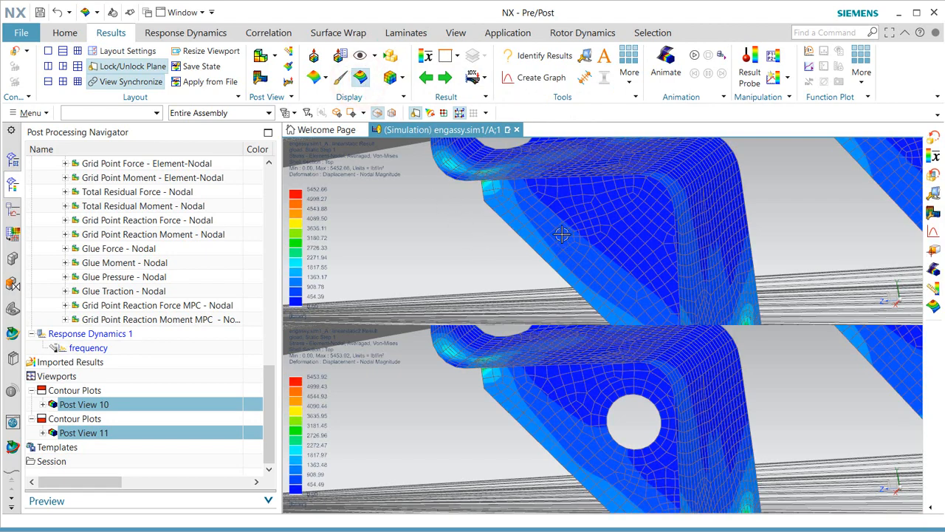
{"action": "middle_click_drag", "start_coordinate": [562, 234], "coordinate": [559, 223]}
{"action": "scroll", "coordinate": [843, 377], "scroll_direction": "up", "scroll_amount": 5}
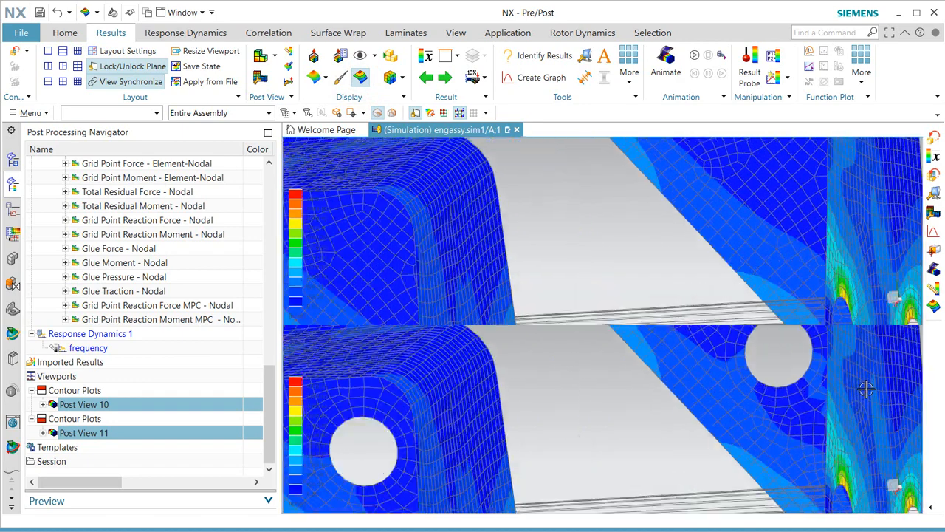
{"action": "scroll", "coordinate": [794, 448], "scroll_direction": "down", "scroll_amount": 5}
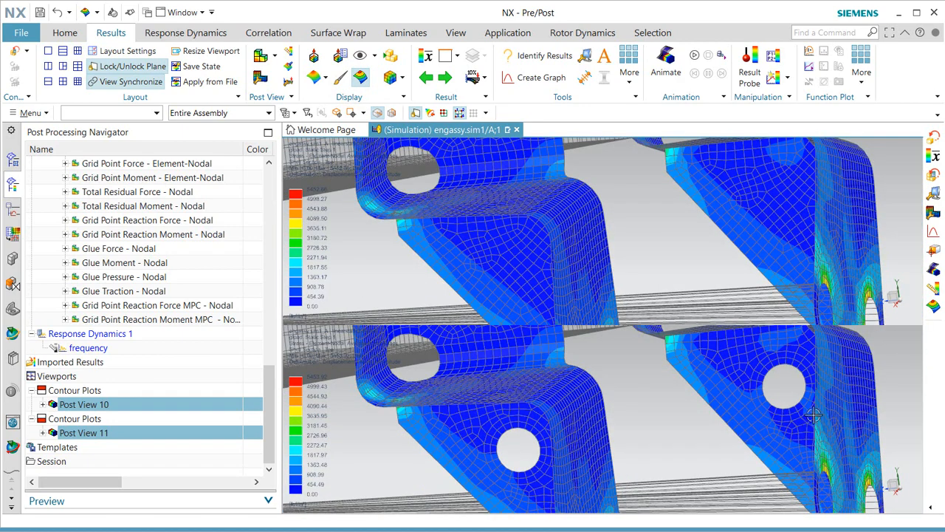
{"action": "scroll", "coordinate": [815, 412], "scroll_direction": "down", "scroll_amount": 5}
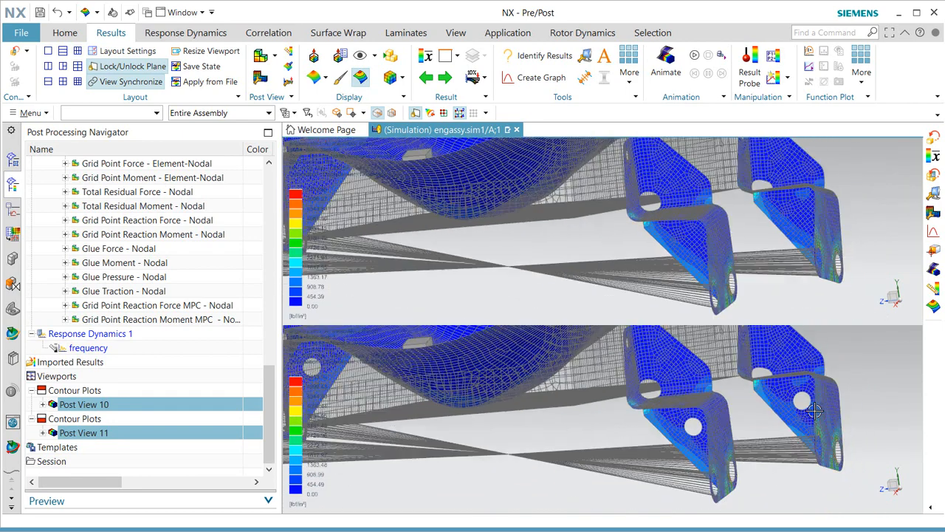
{"action": "scroll", "coordinate": [817, 412], "scroll_direction": "down", "scroll_amount": 6}
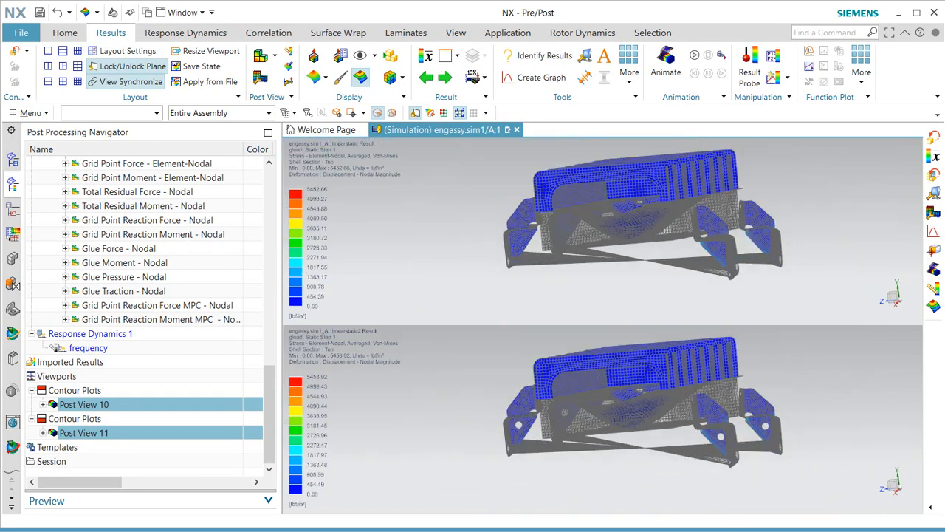
{"action": "left_click_drag", "start_coordinate": [270, 406], "coordinate": [269, 318]}
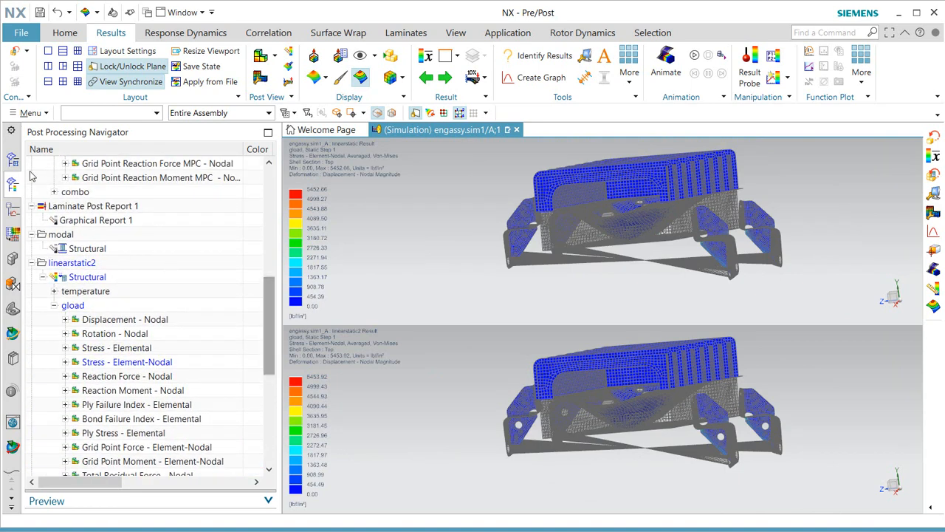
List the maxdisp_1 probe, showing 0.114377 in maximum displacement, then close the report.
{"action": "left_click", "coordinate": [12, 159]}
{"action": "scroll", "coordinate": [104, 277], "scroll_direction": "down", "scroll_amount": 1}
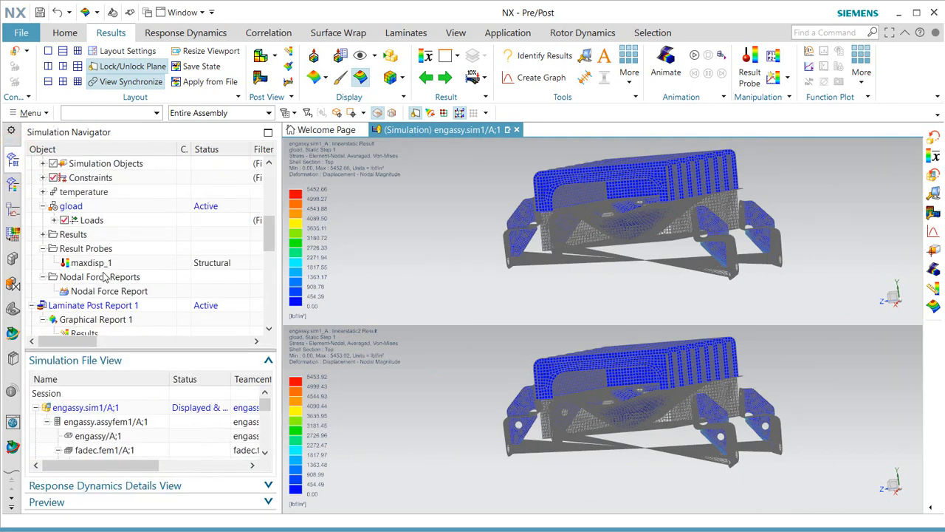
{"action": "right_click", "coordinate": [90, 263]}
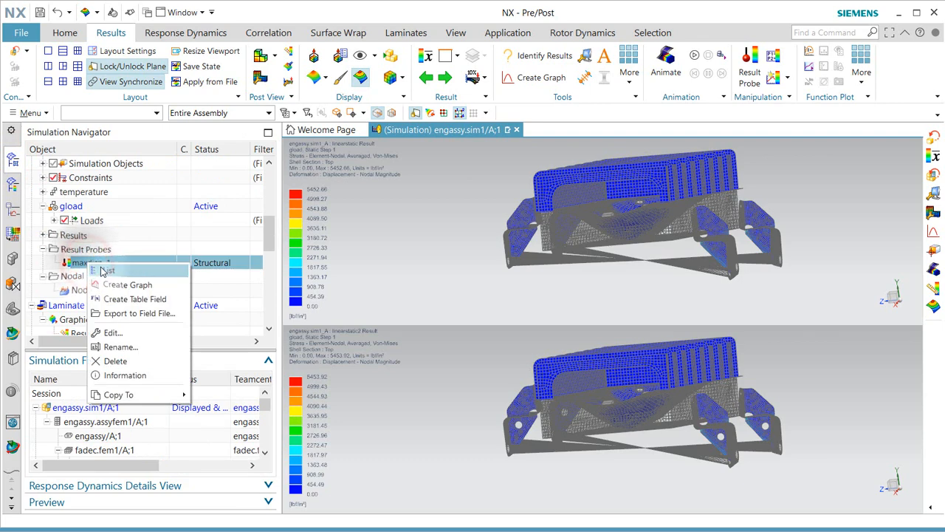
{"action": "left_click", "coordinate": [104, 272]}
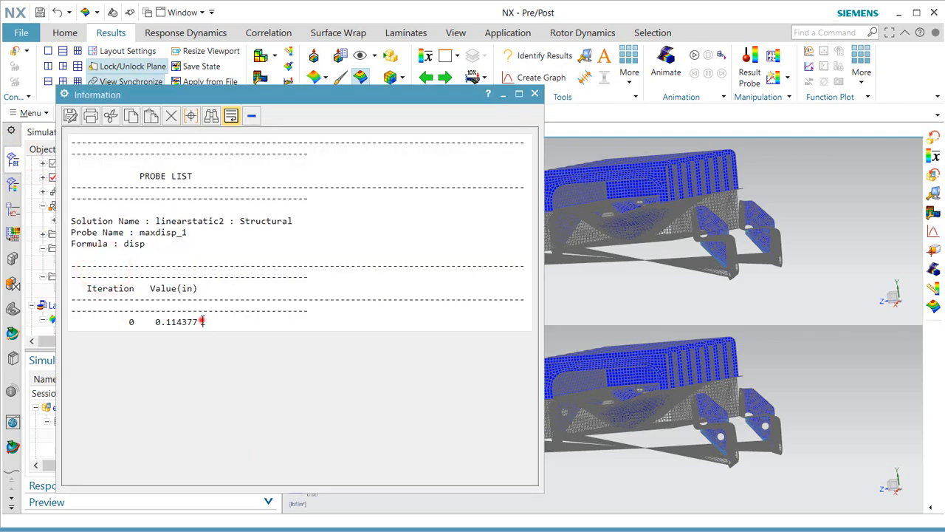
{"action": "double_click", "coordinate": [201, 322]}
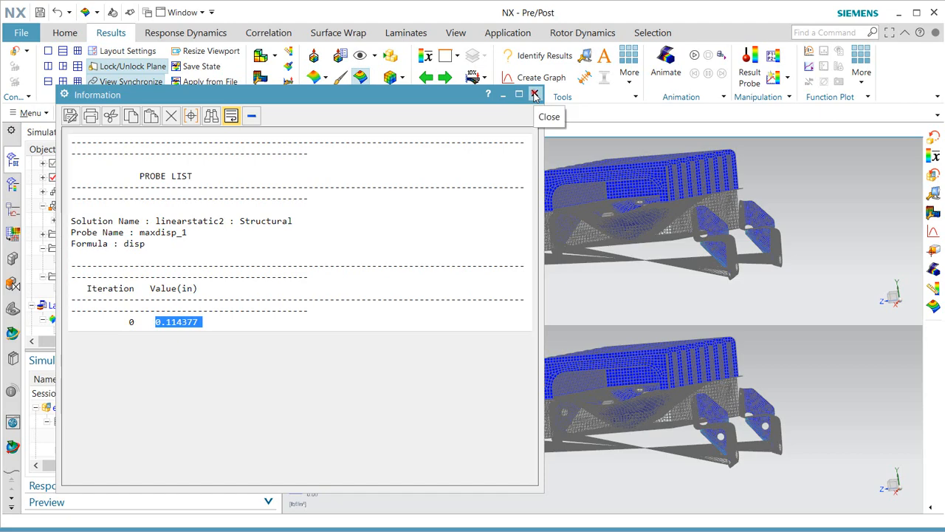
{"action": "left_click_drag", "start_coordinate": [452, 96], "coordinate": [668, 116]}
{"action": "left_click", "coordinate": [770, 115]}
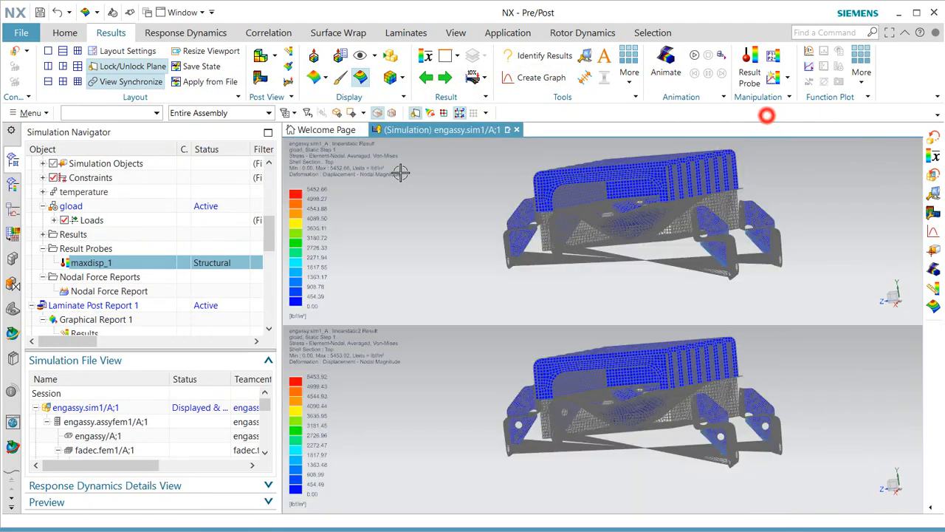
Review the Nodal Force Report's Glue F(y) total of -91.1085 lbf, then close it.
{"action": "left_click", "coordinate": [85, 292]}
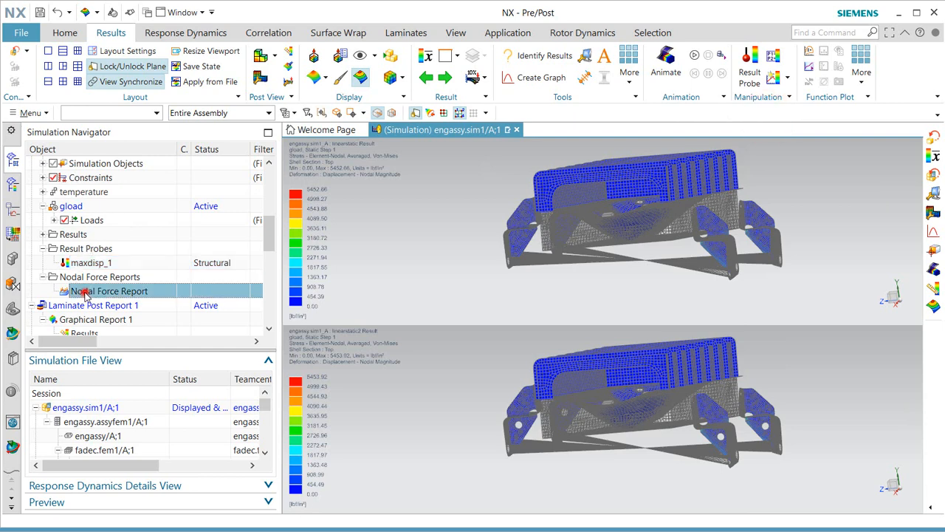
{"action": "right_click", "coordinate": [87, 292]}
{"action": "left_click", "coordinate": [111, 298]}
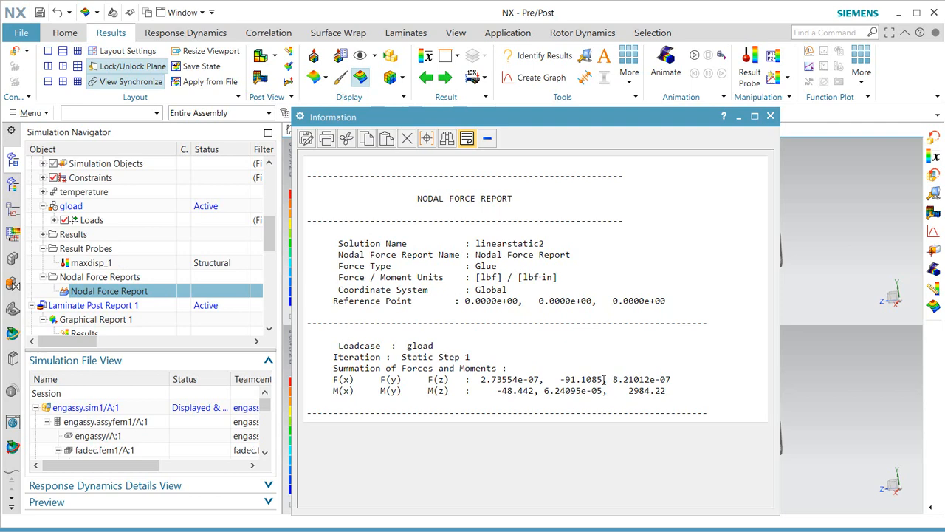
{"action": "left_click_drag", "start_coordinate": [604, 379], "coordinate": [561, 379]}
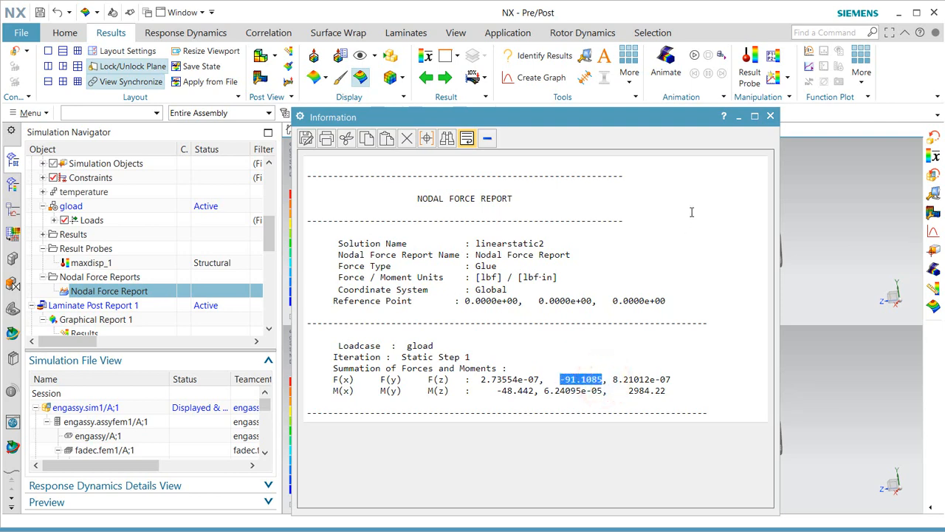
{"action": "left_click", "coordinate": [770, 117]}
{"action": "scroll", "coordinate": [225, 246], "scroll_direction": "up", "scroll_amount": 1}
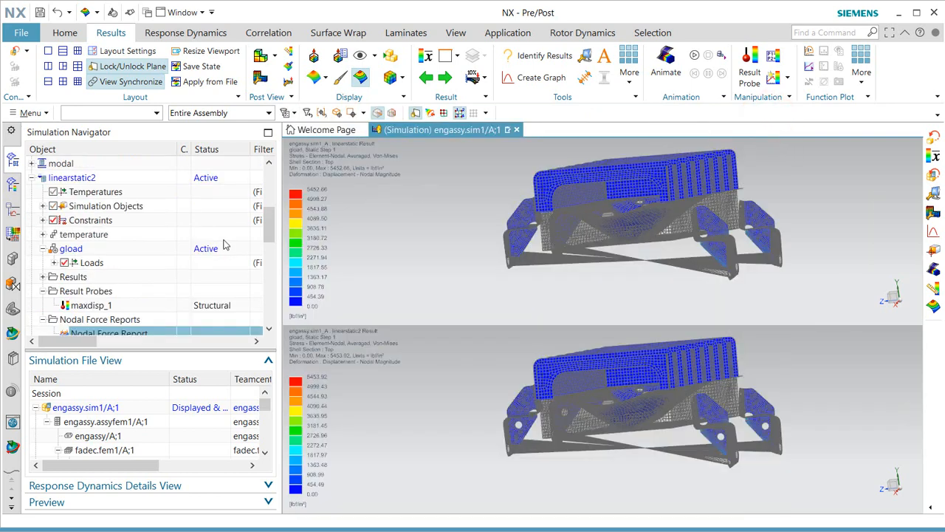